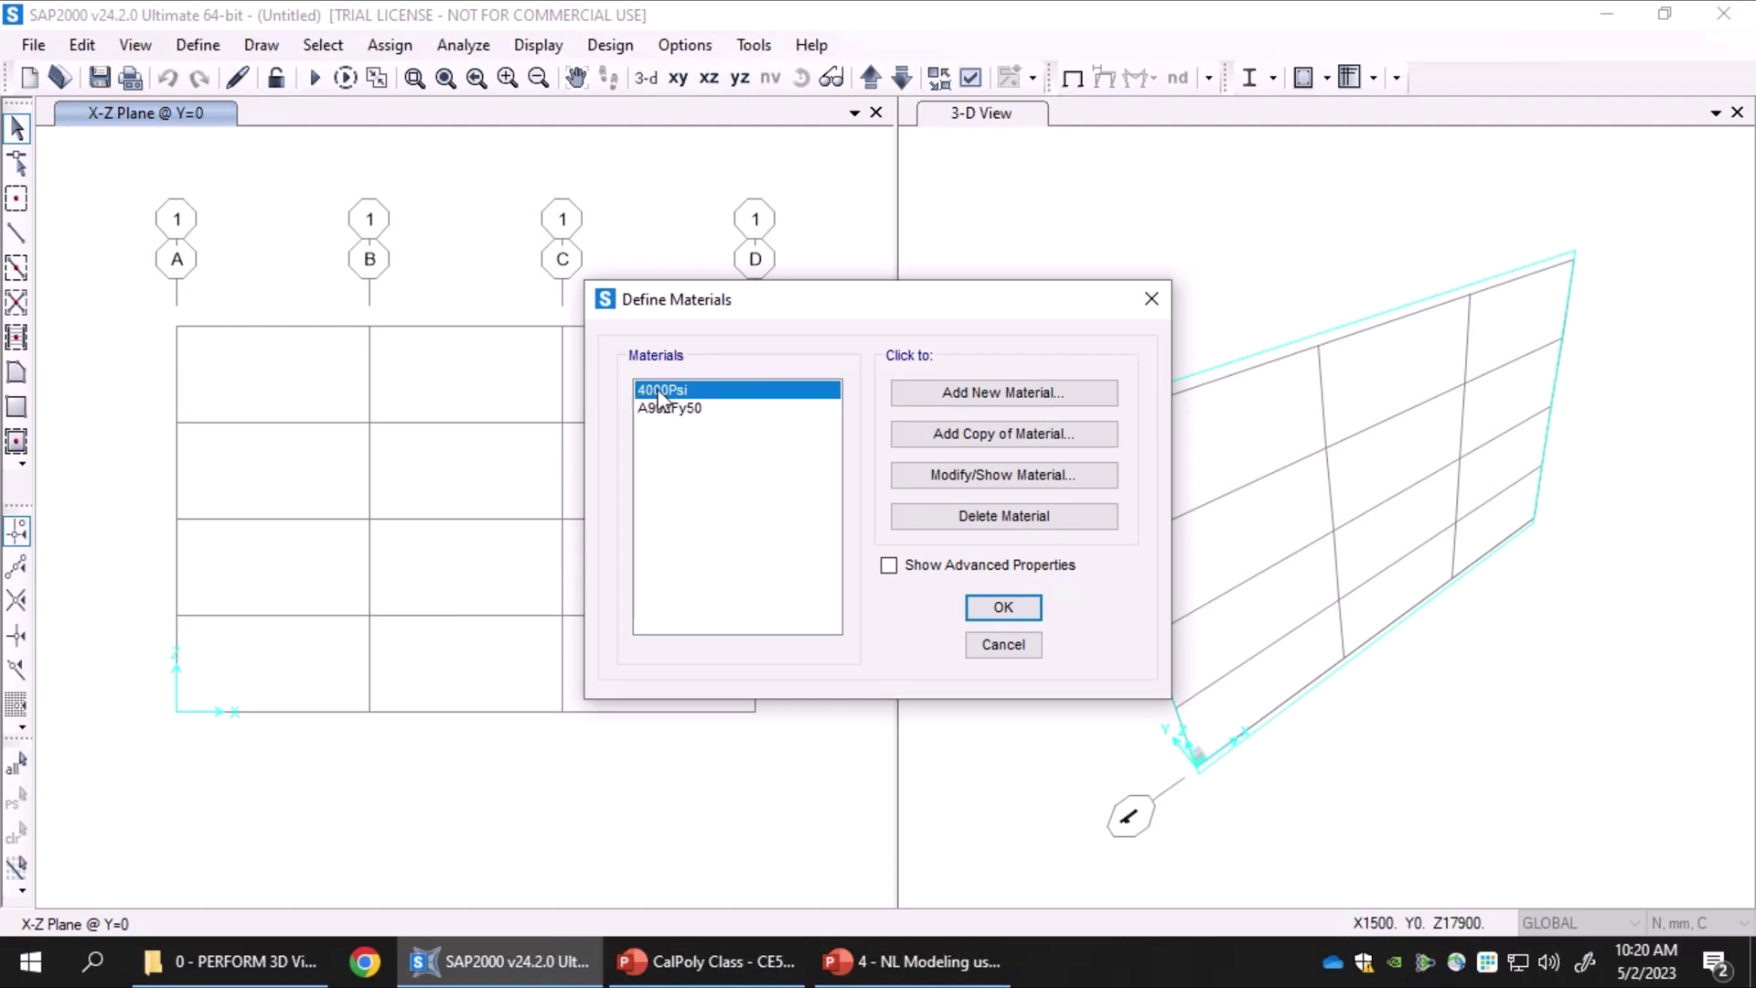
# Add a new concrete material with region United States, standard Customary and grade f'c 4000 psi
pyautogui.click(952, 393)
pyautogui.click(832, 472)
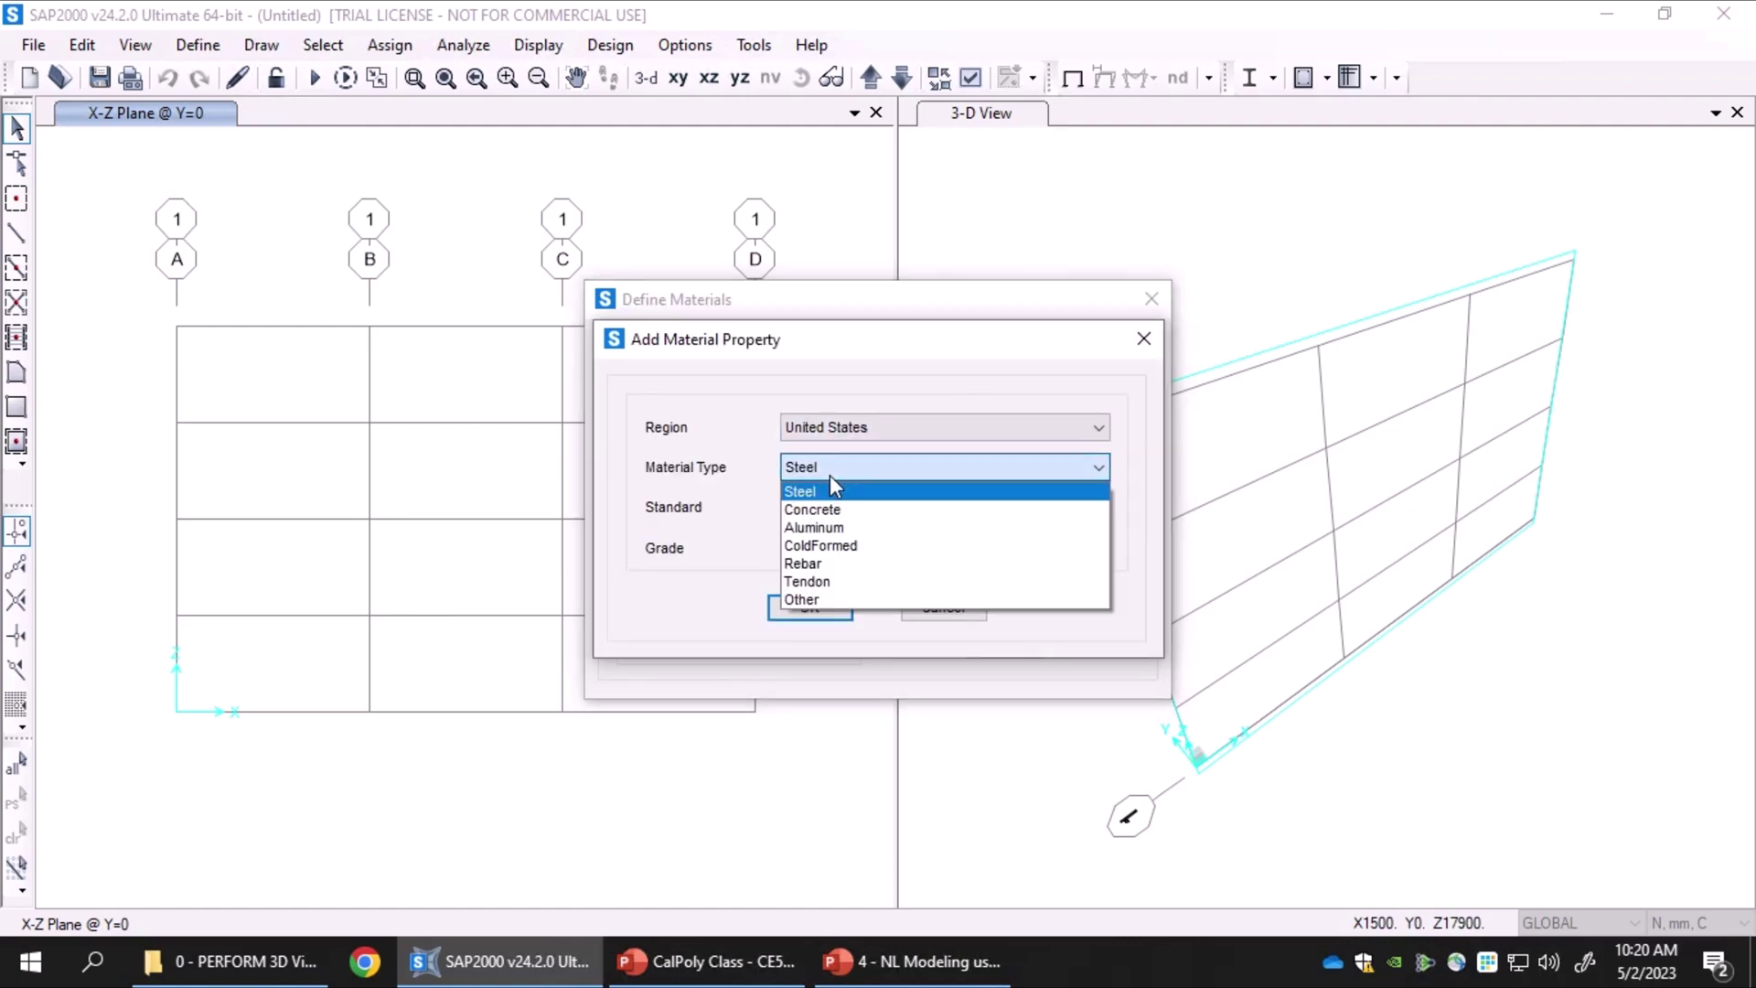
pyautogui.click(829, 508)
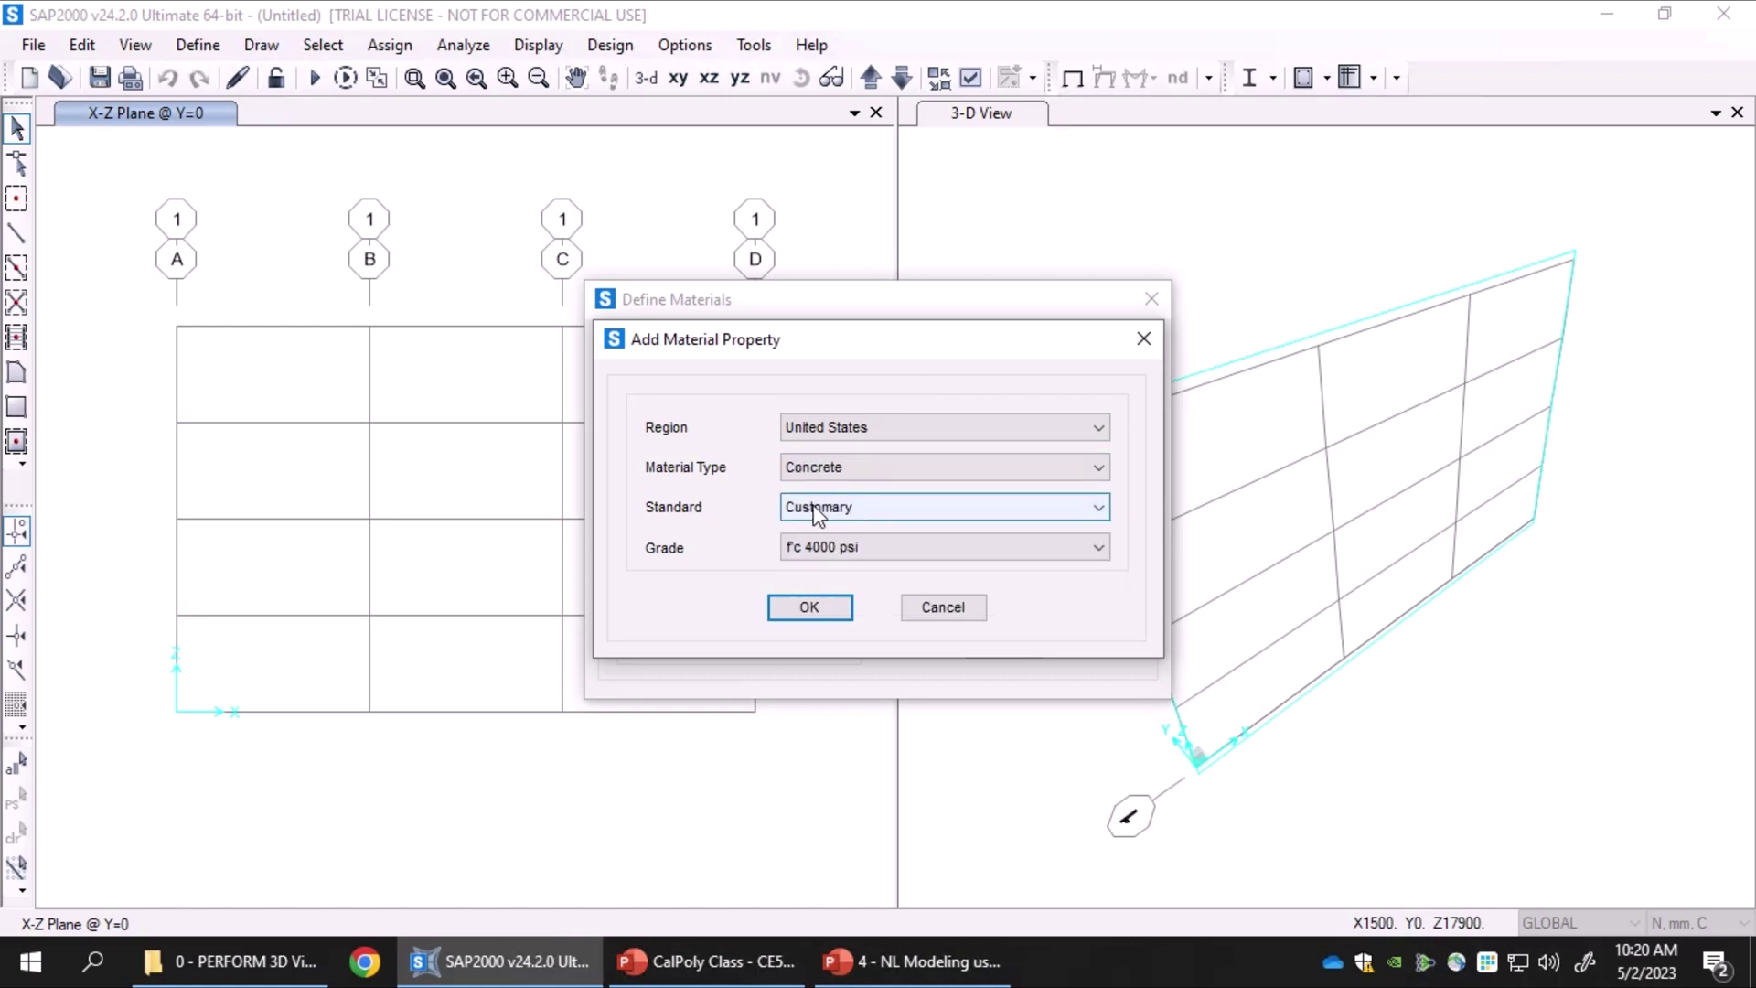
pyautogui.click(809, 608)
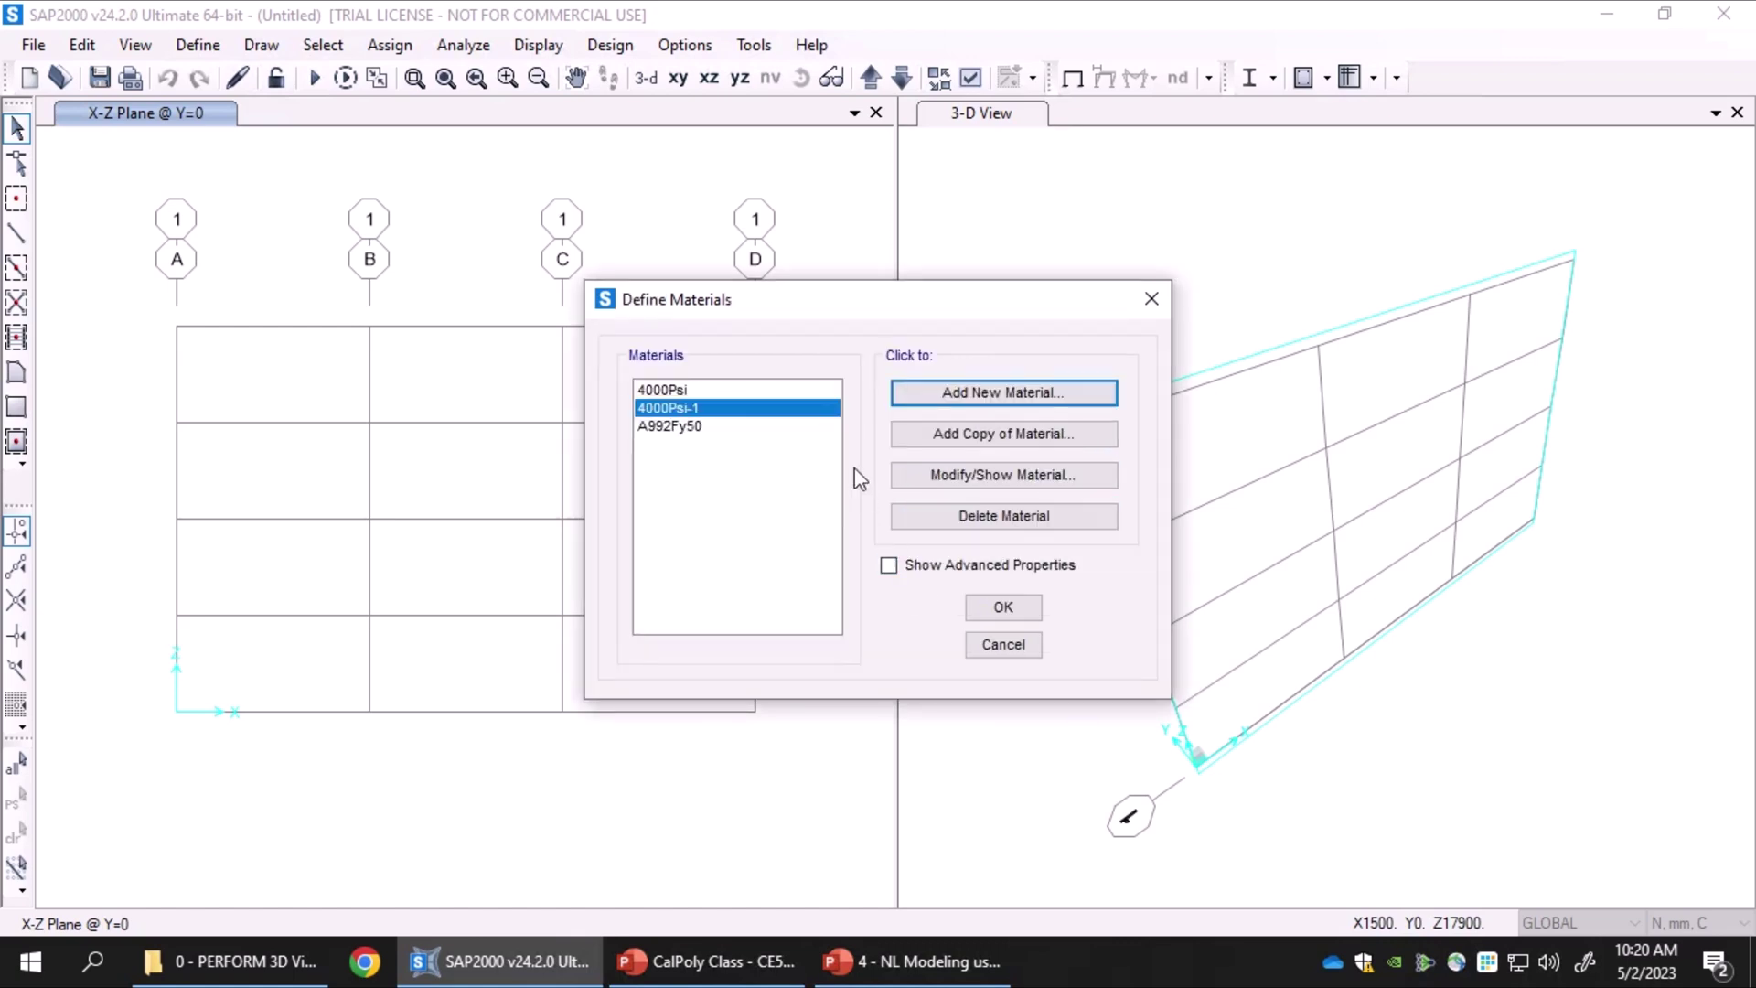
pyautogui.click(988, 477)
pyautogui.moveTo(991, 165); pyautogui.dragTo(797, 168)
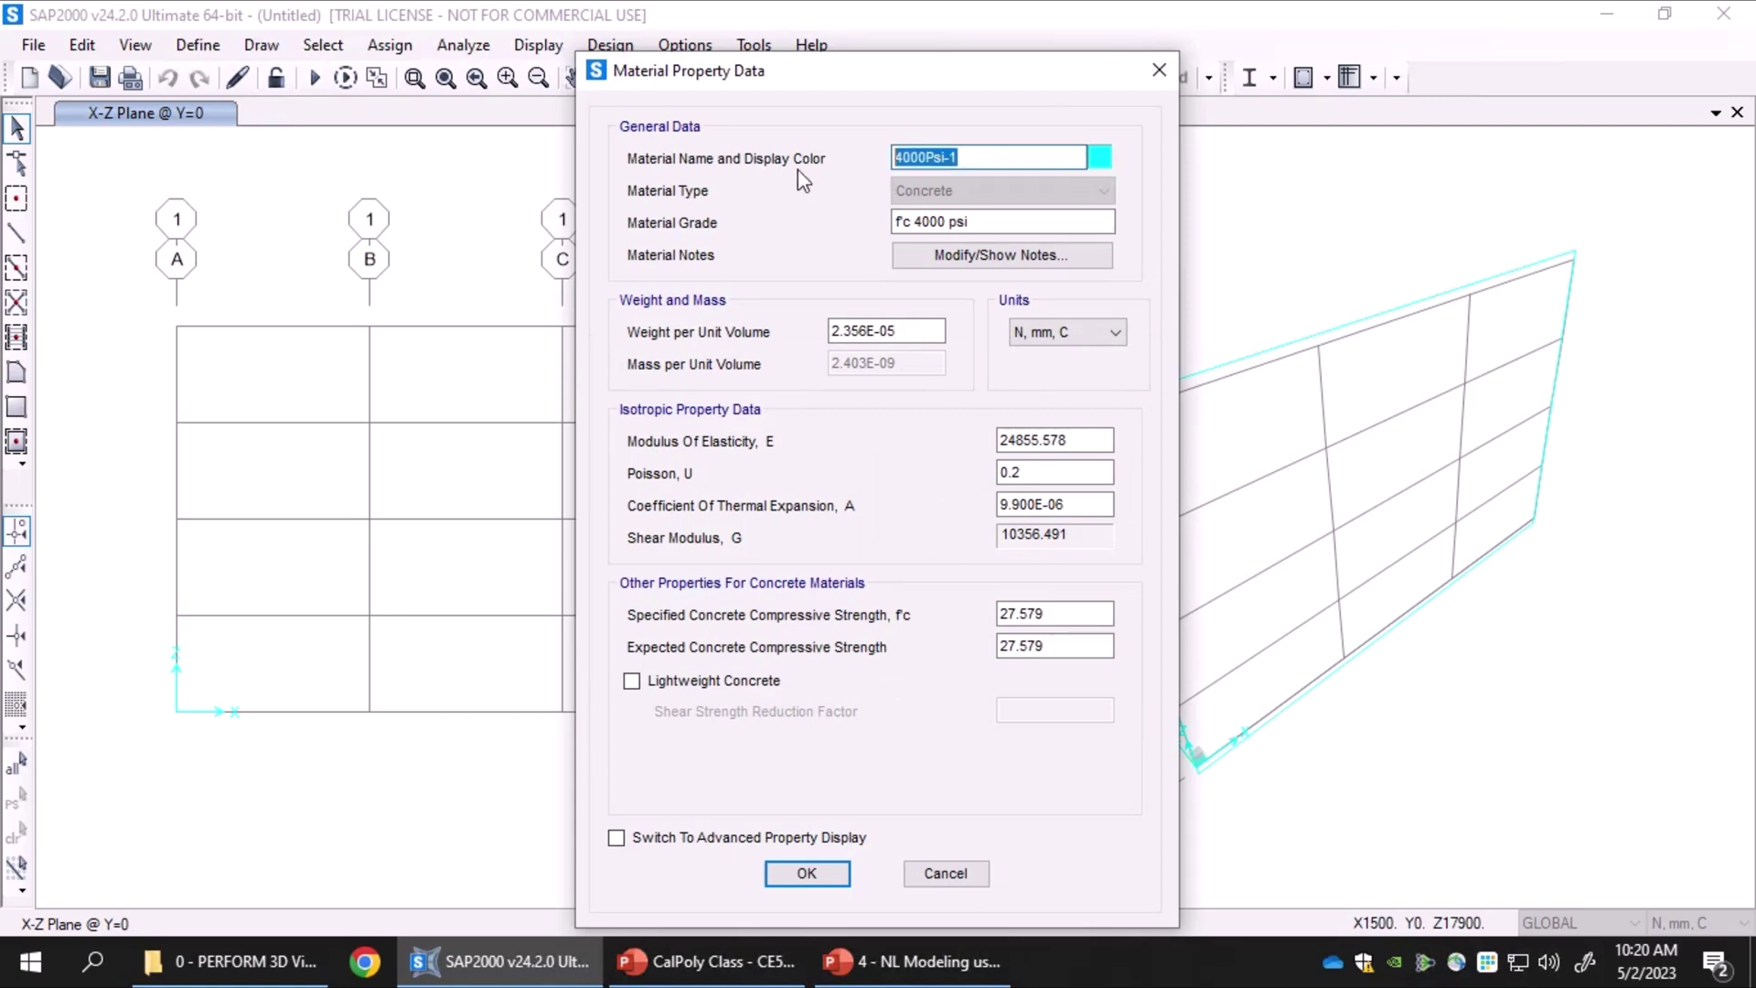
pyautogui.write('NL')
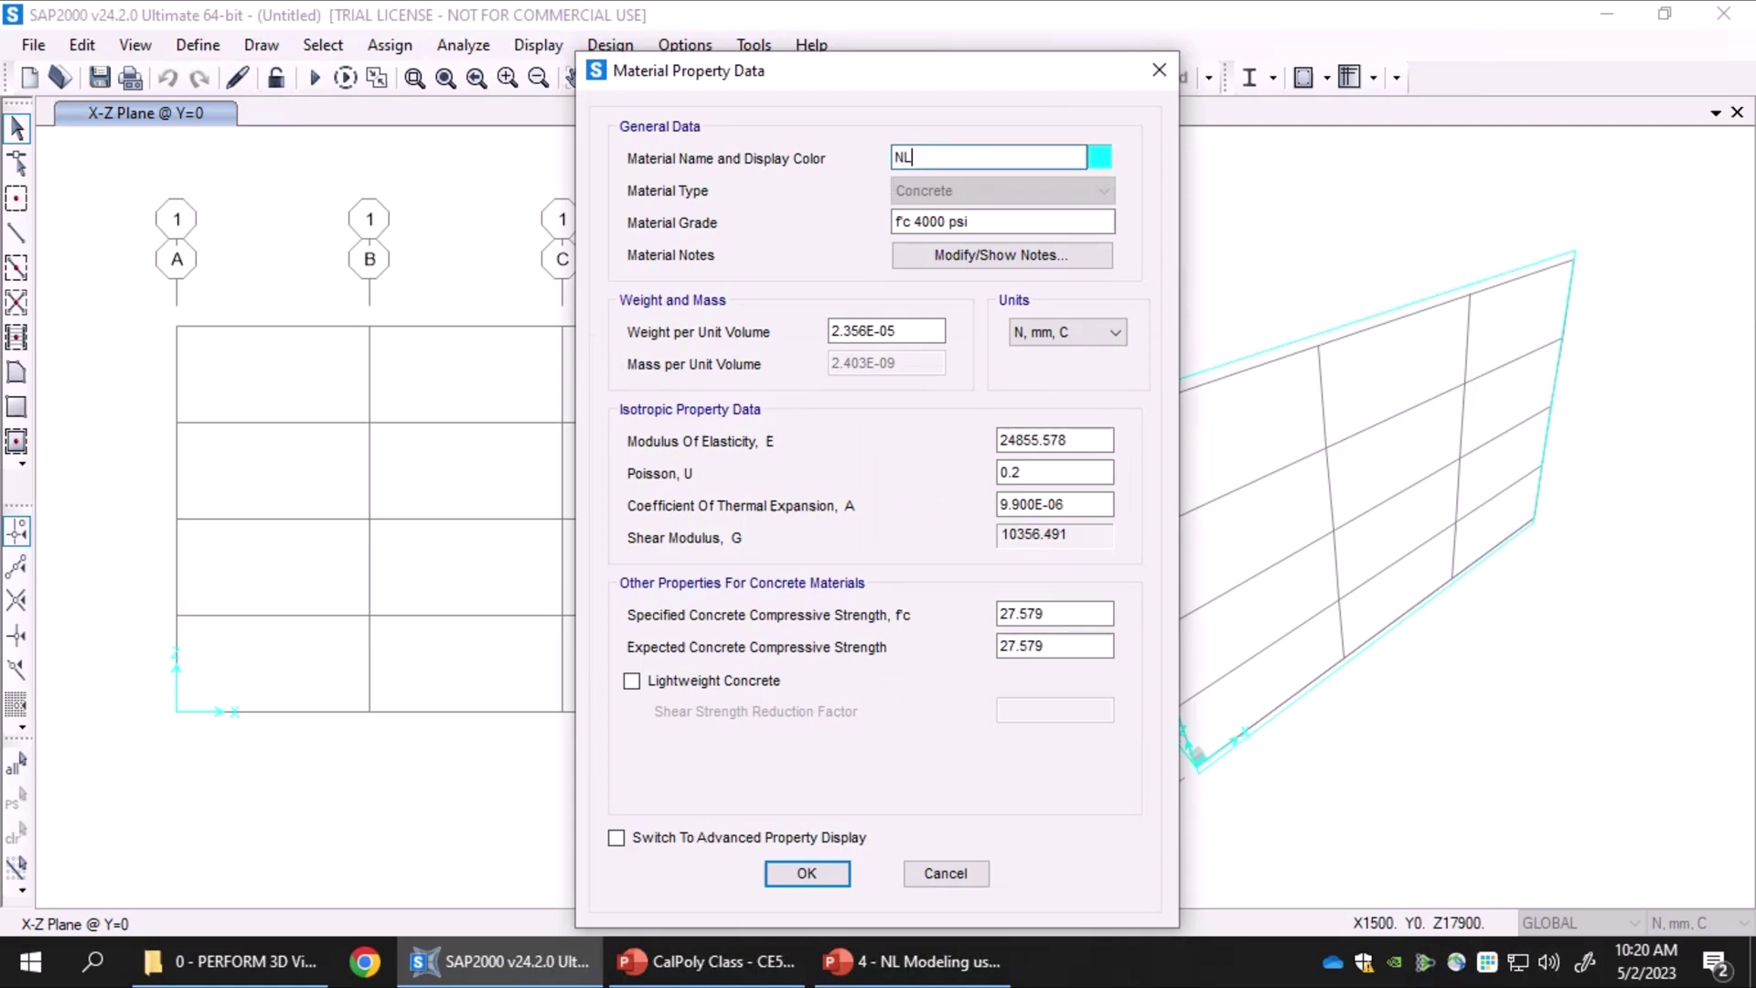
pyautogui.write(' Materials')
pyautogui.press('Return')
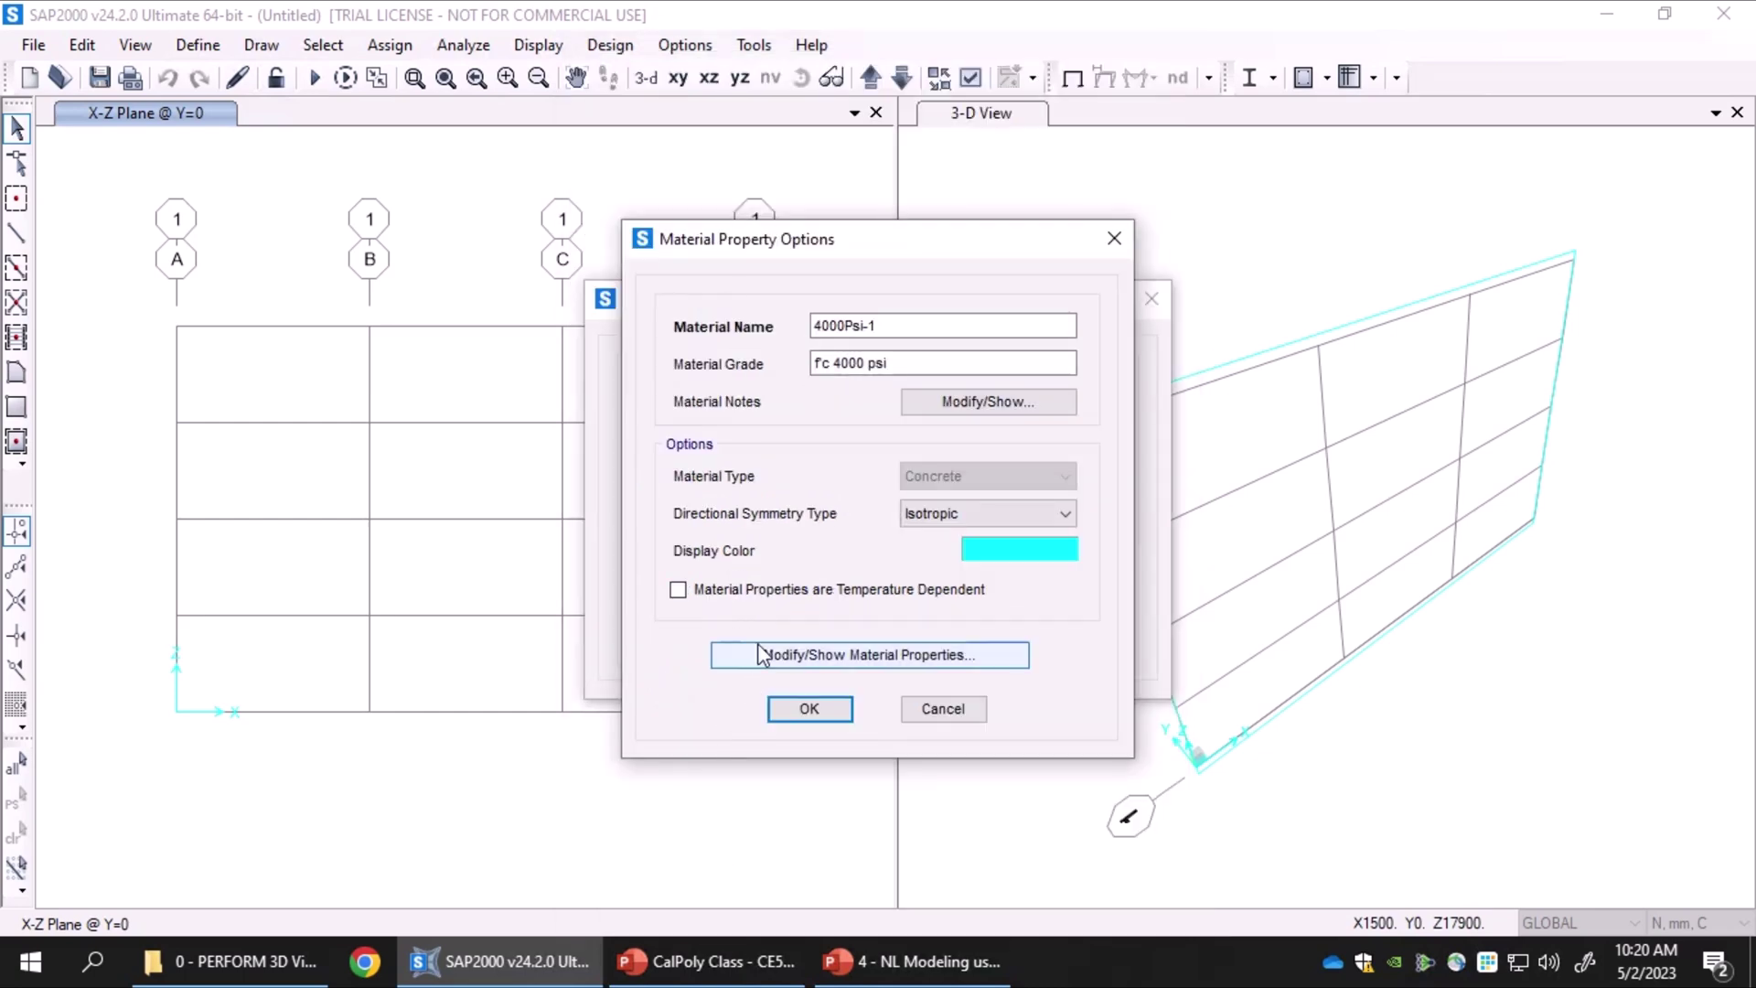
# Open the uniaxial nonlinear data from the advanced properties of the 4000Psi-1 concrete material
pyautogui.click(894, 663)
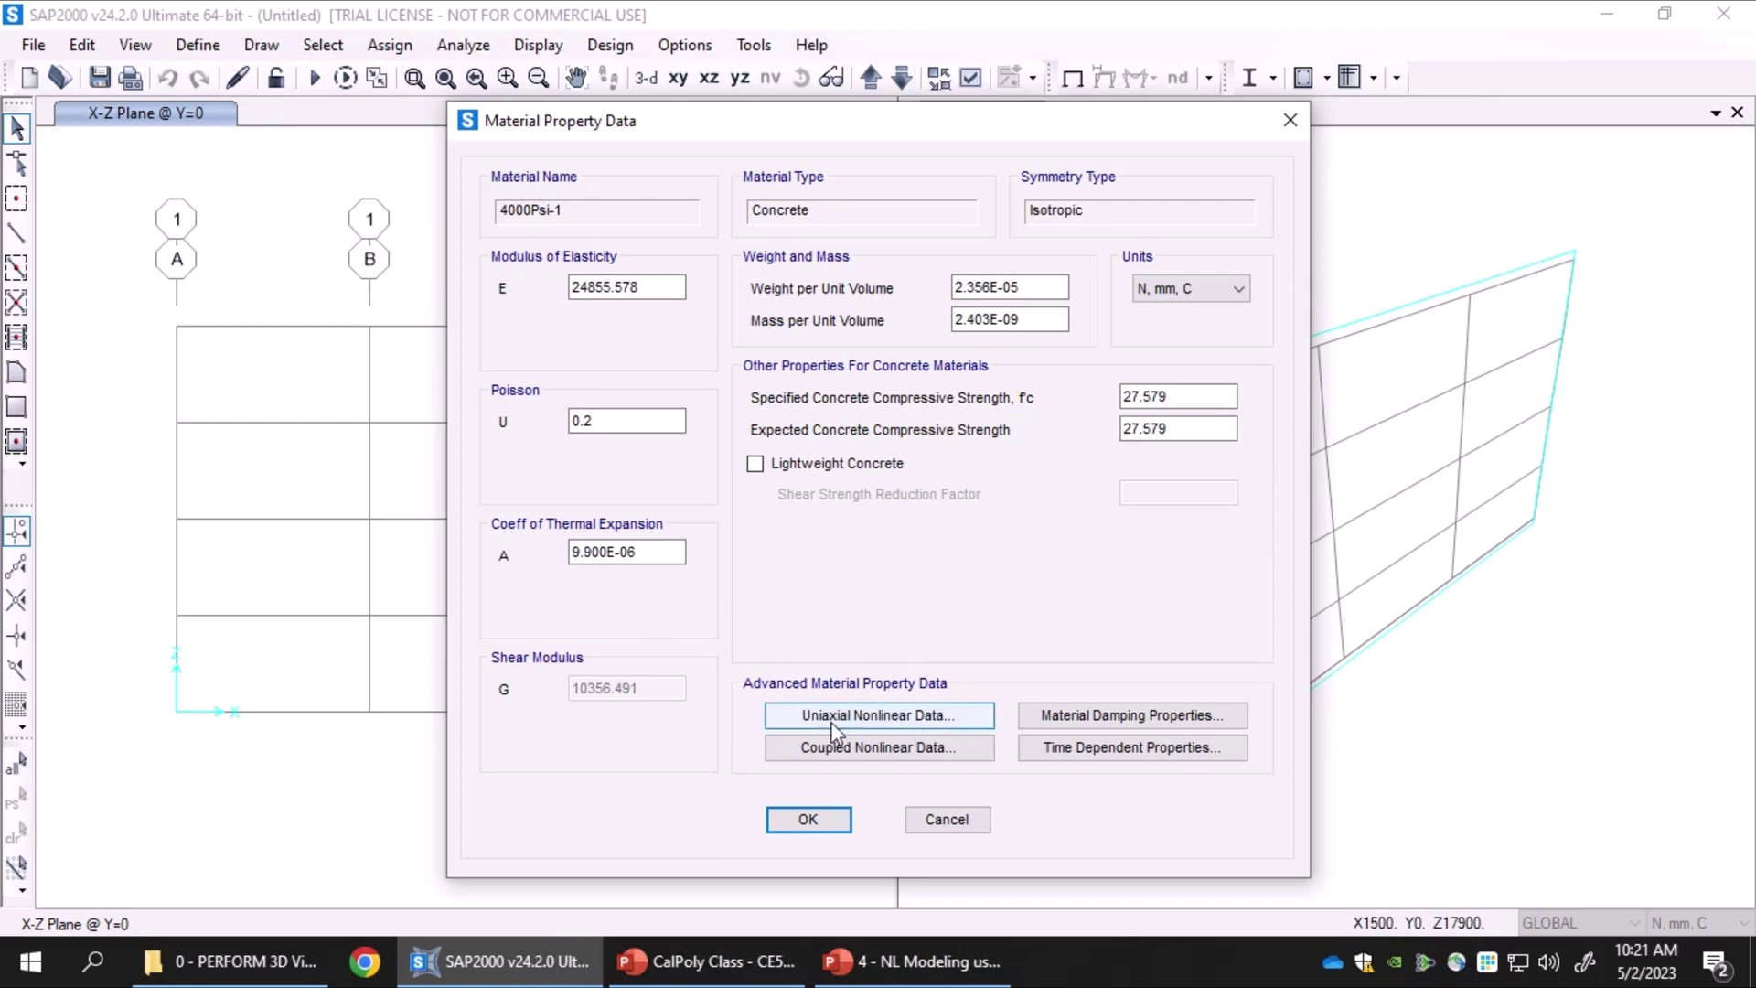
pyautogui.click(959, 716)
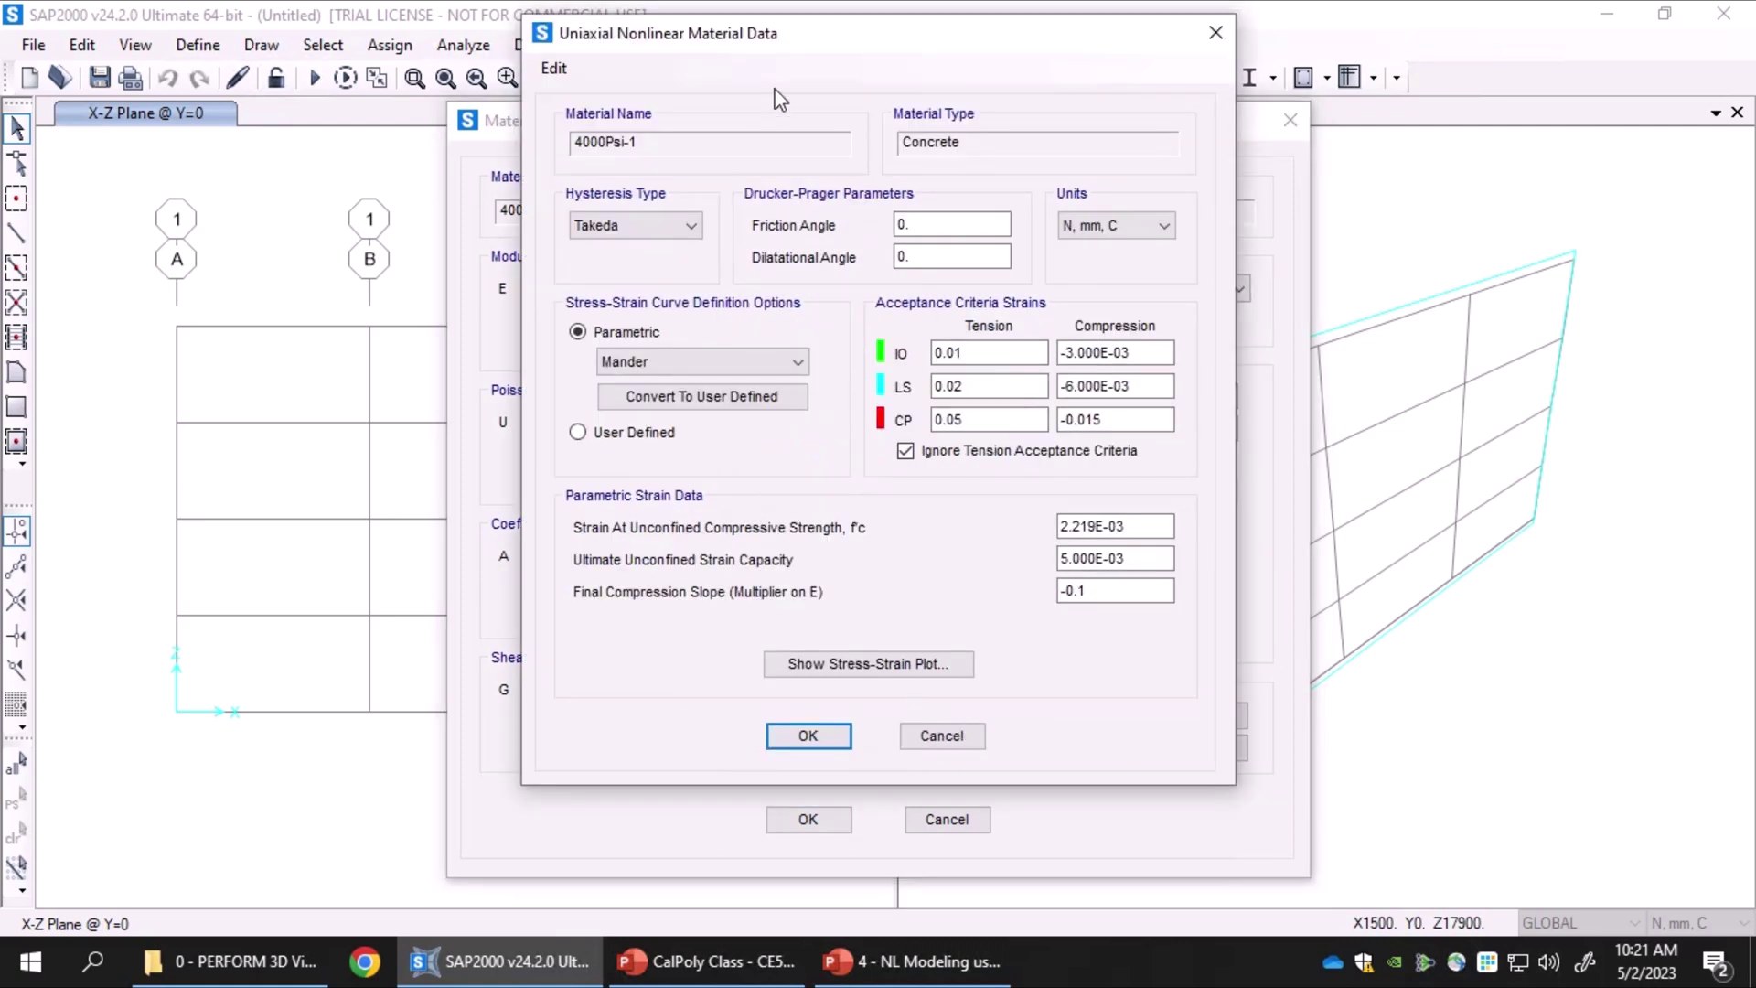
pyautogui.moveTo(826, 38); pyautogui.dragTo(830, 87)
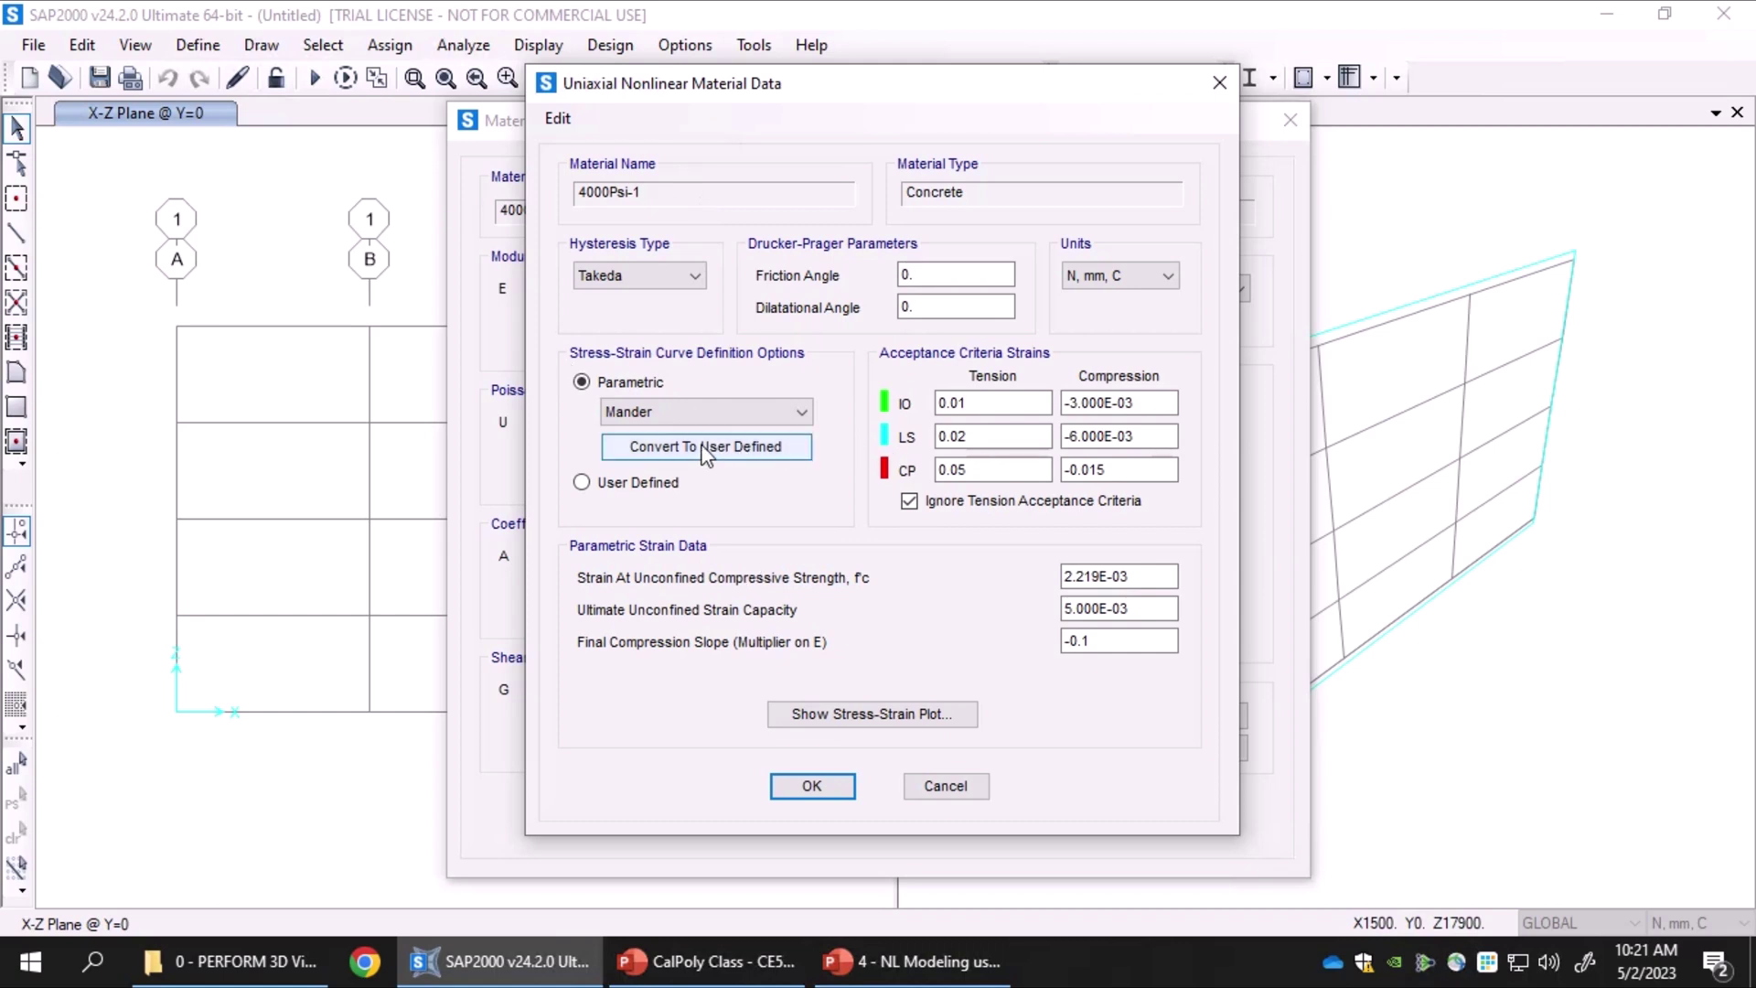
# Try the User Defined stress-strain curve definition and return to the Parametric one
pyautogui.click(677, 413)
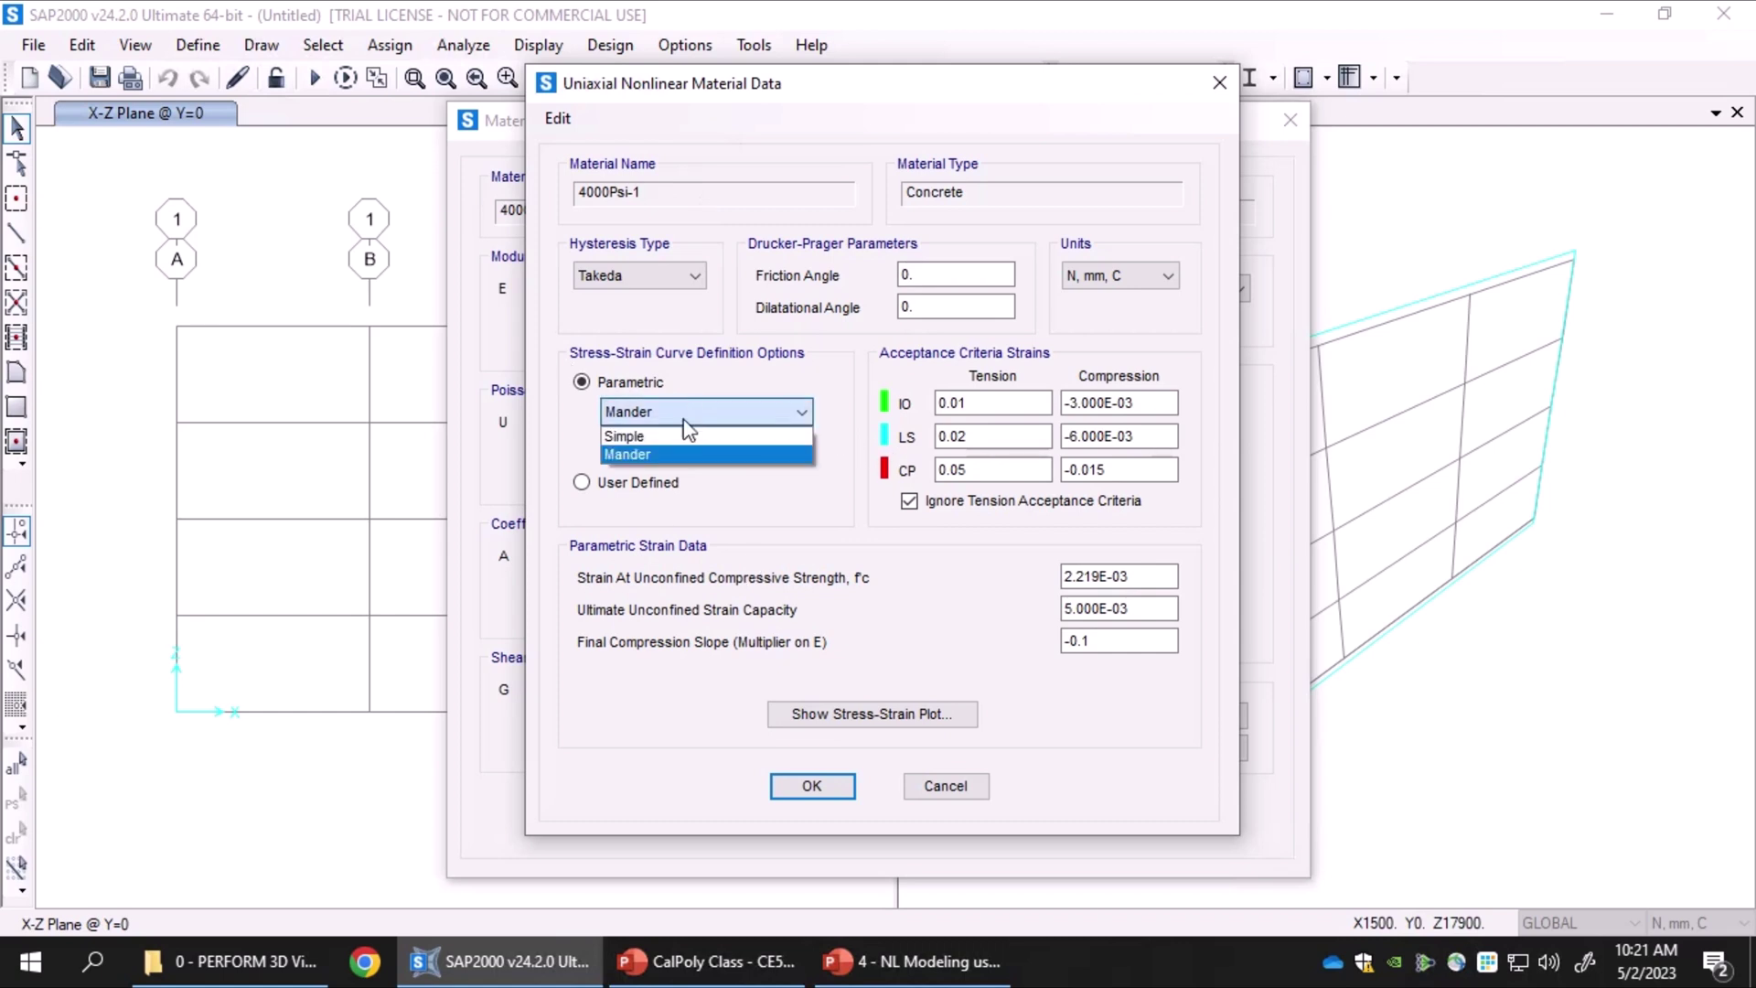
pyautogui.click(647, 388)
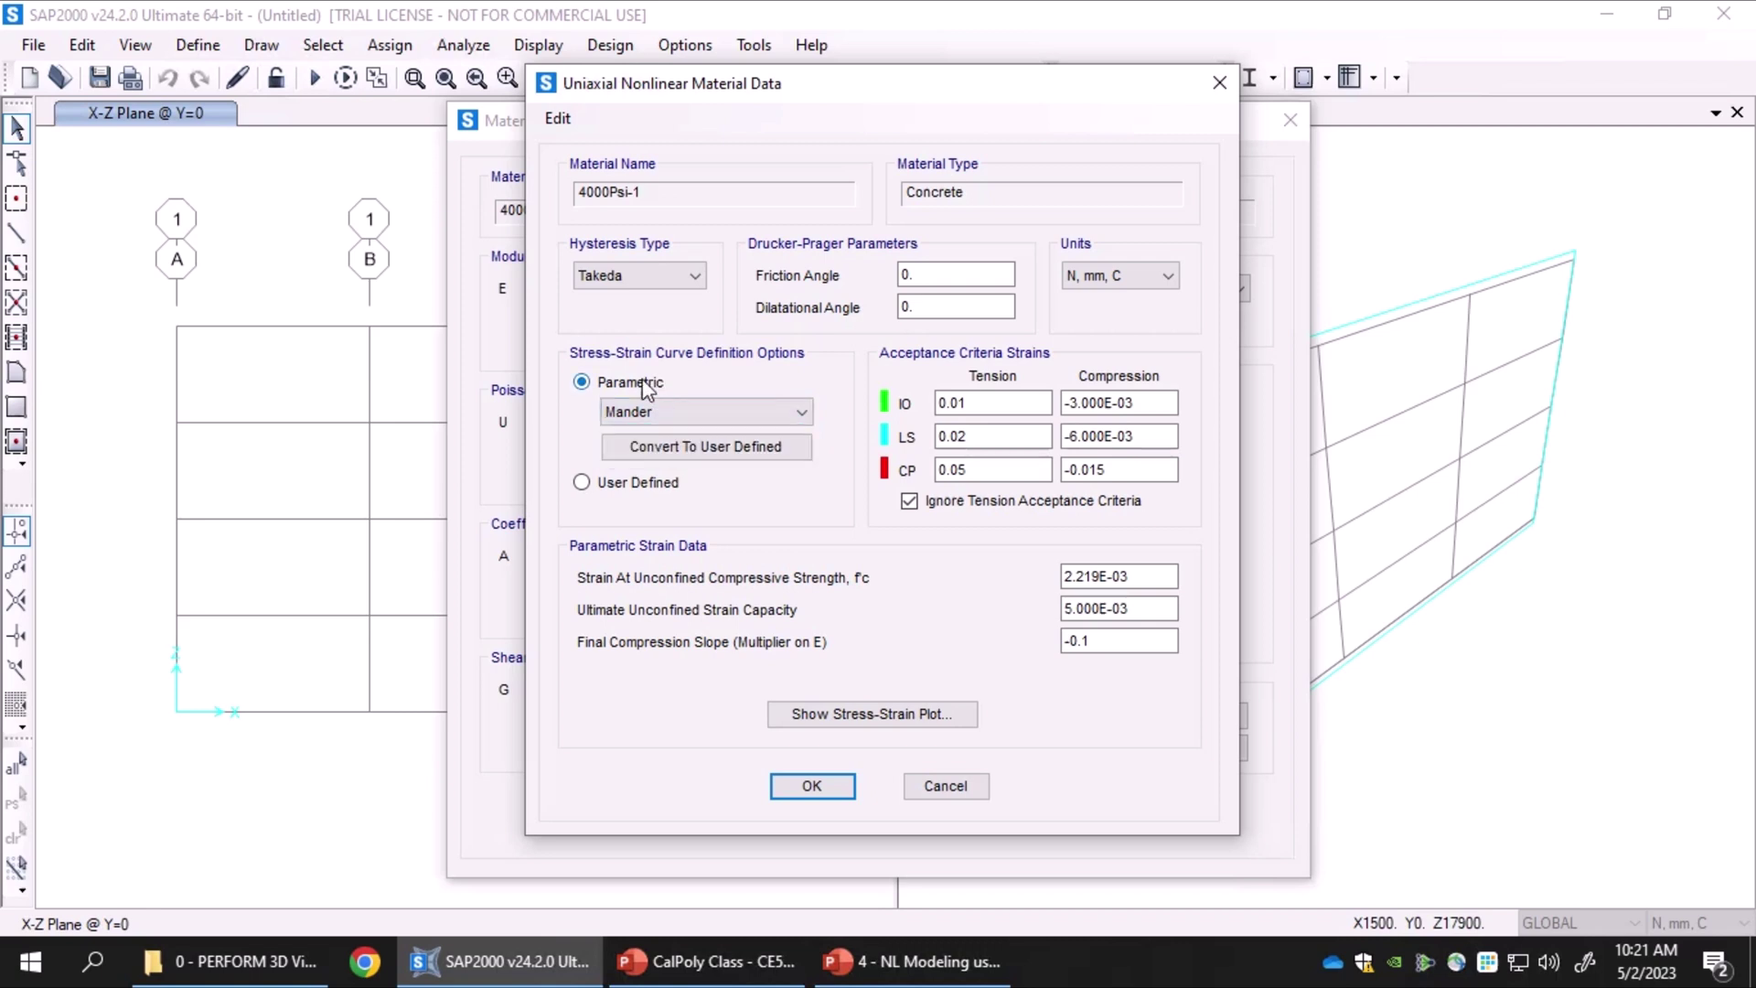
pyautogui.click(687, 417)
pyautogui.click(682, 409)
pyautogui.click(640, 486)
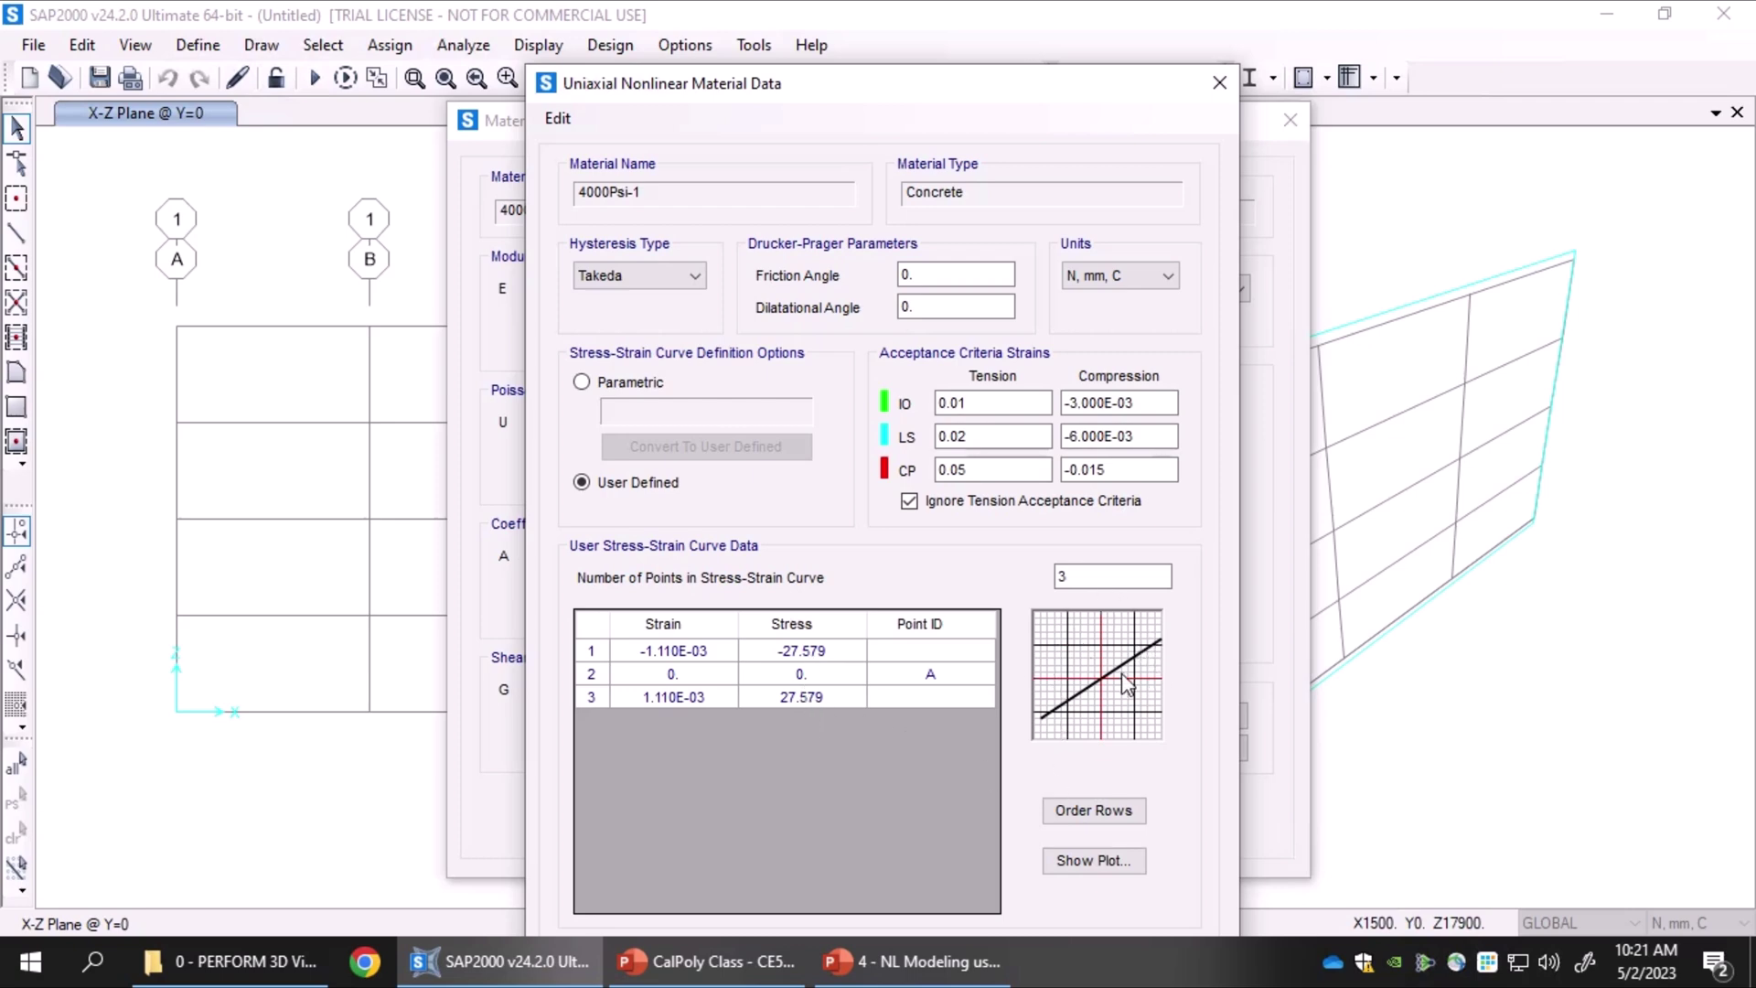
pyautogui.click(581, 382)
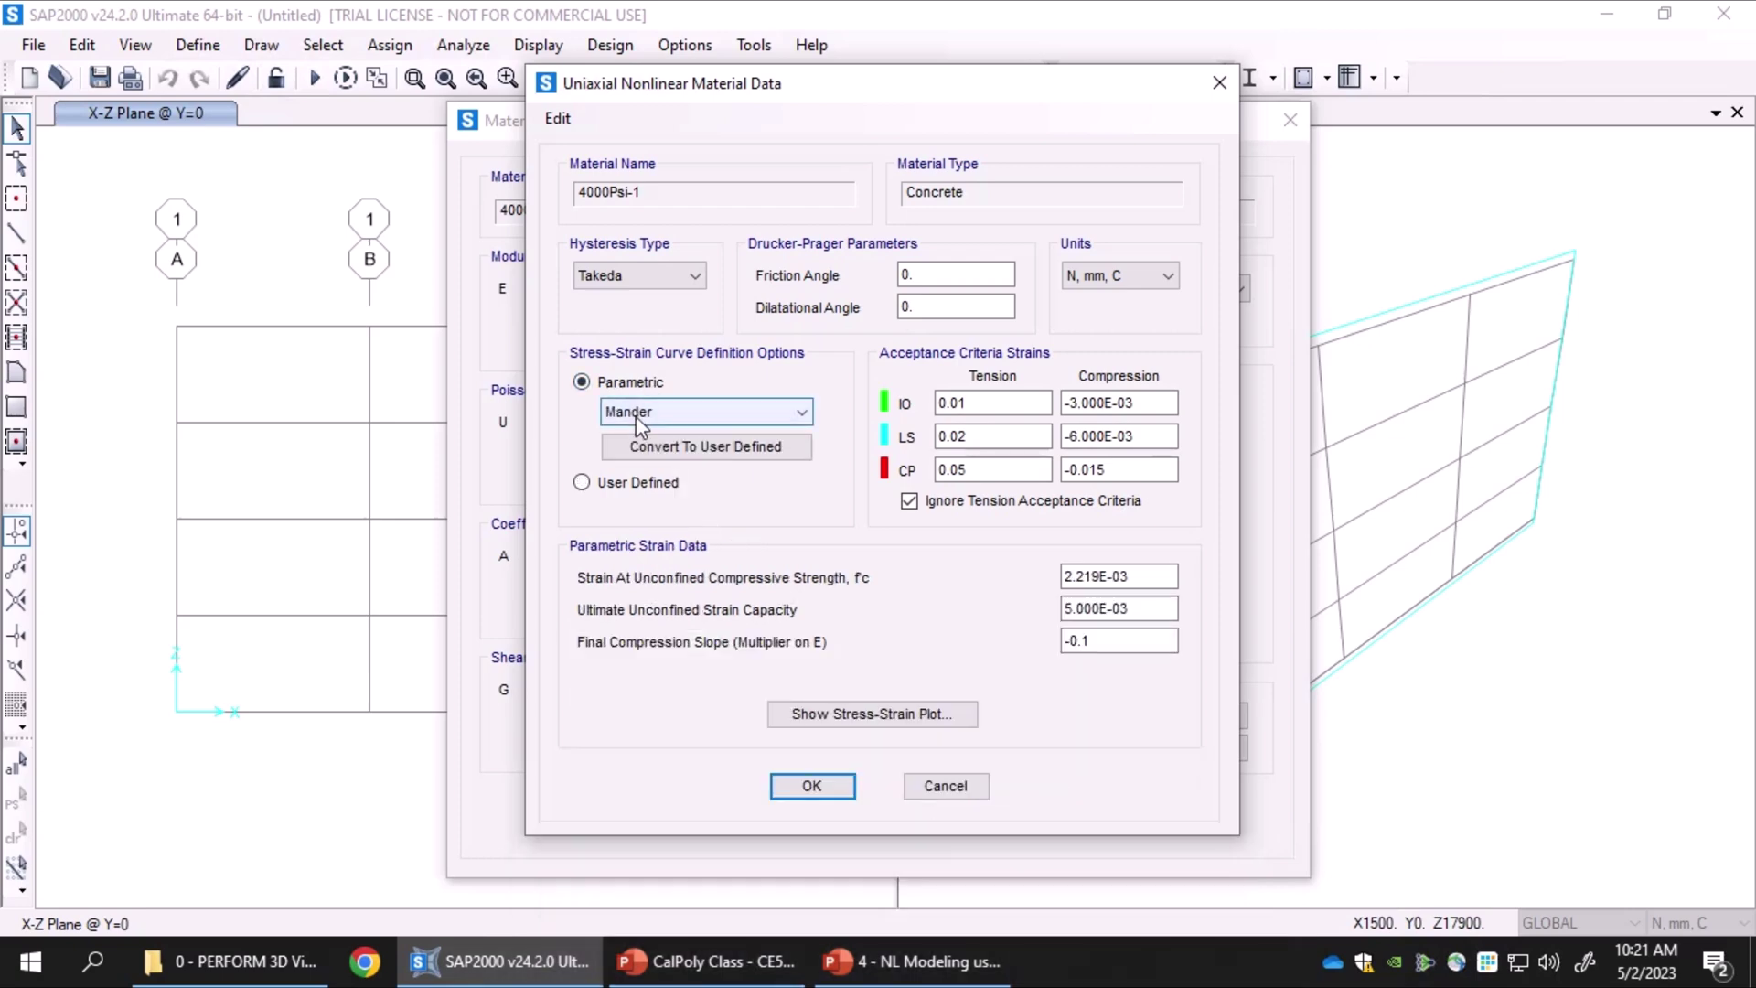
# Set the concrete's parametric stress-strain curve to the Simple model instead of Mander
pyautogui.click(643, 414)
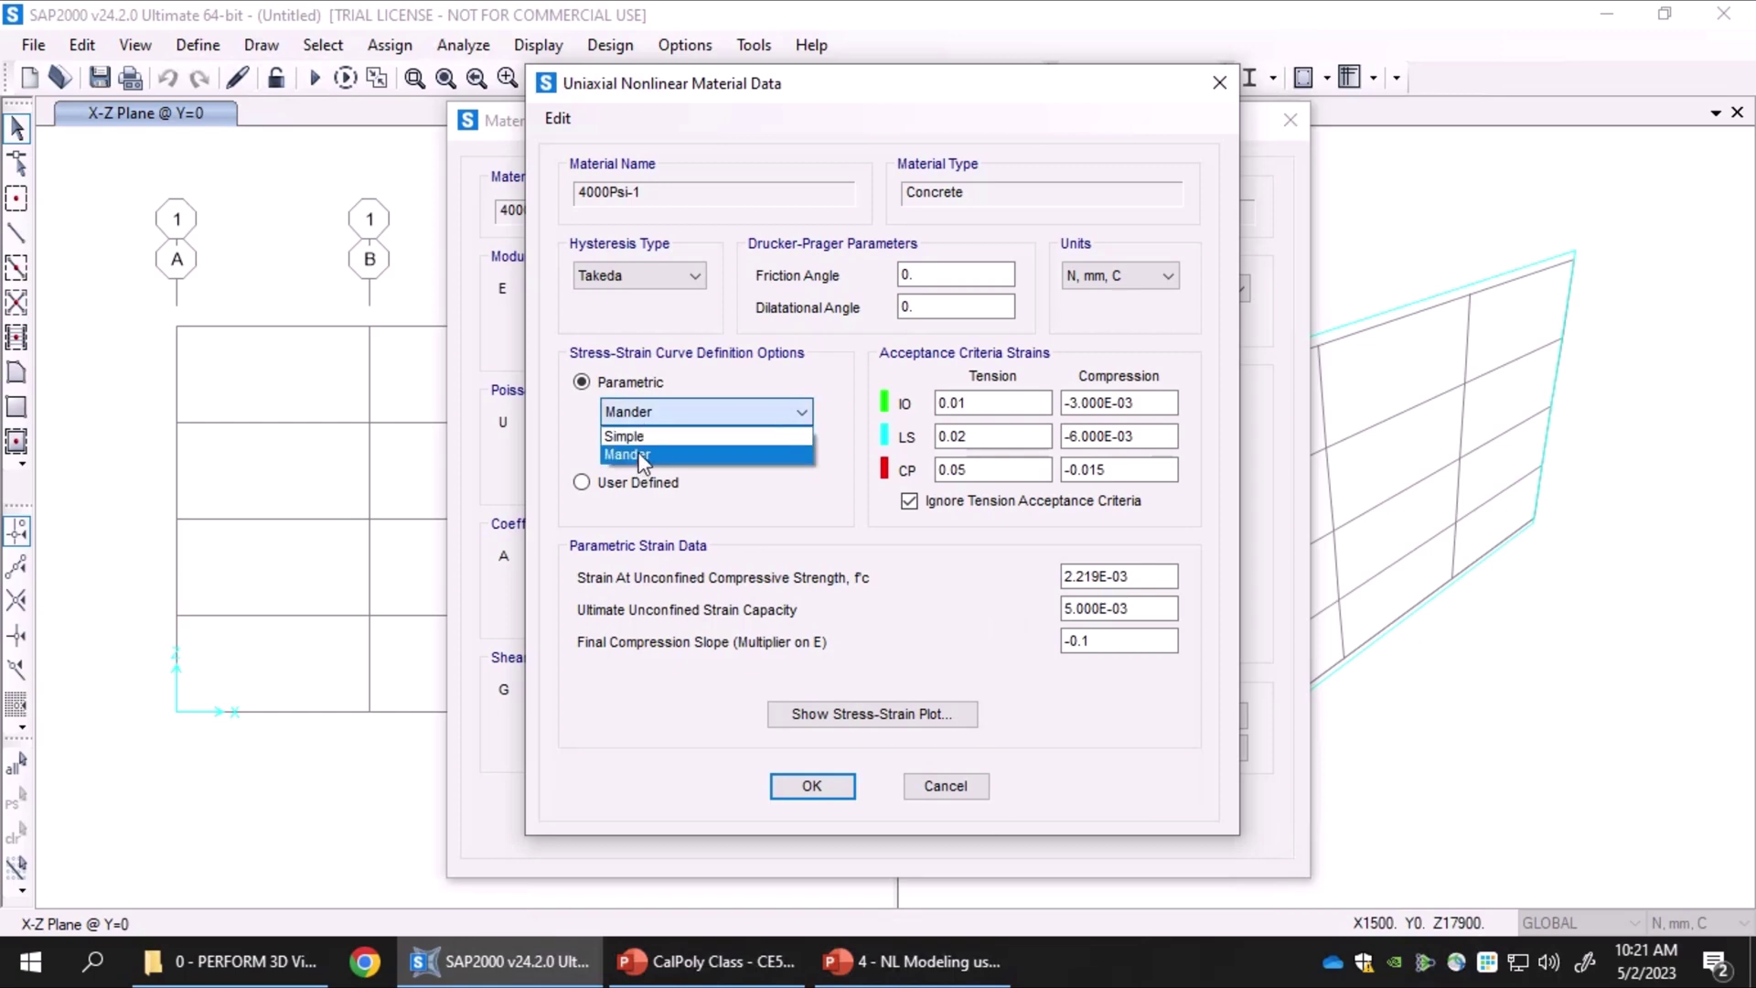
pyautogui.click(640, 455)
pyautogui.click(655, 414)
pyautogui.click(646, 437)
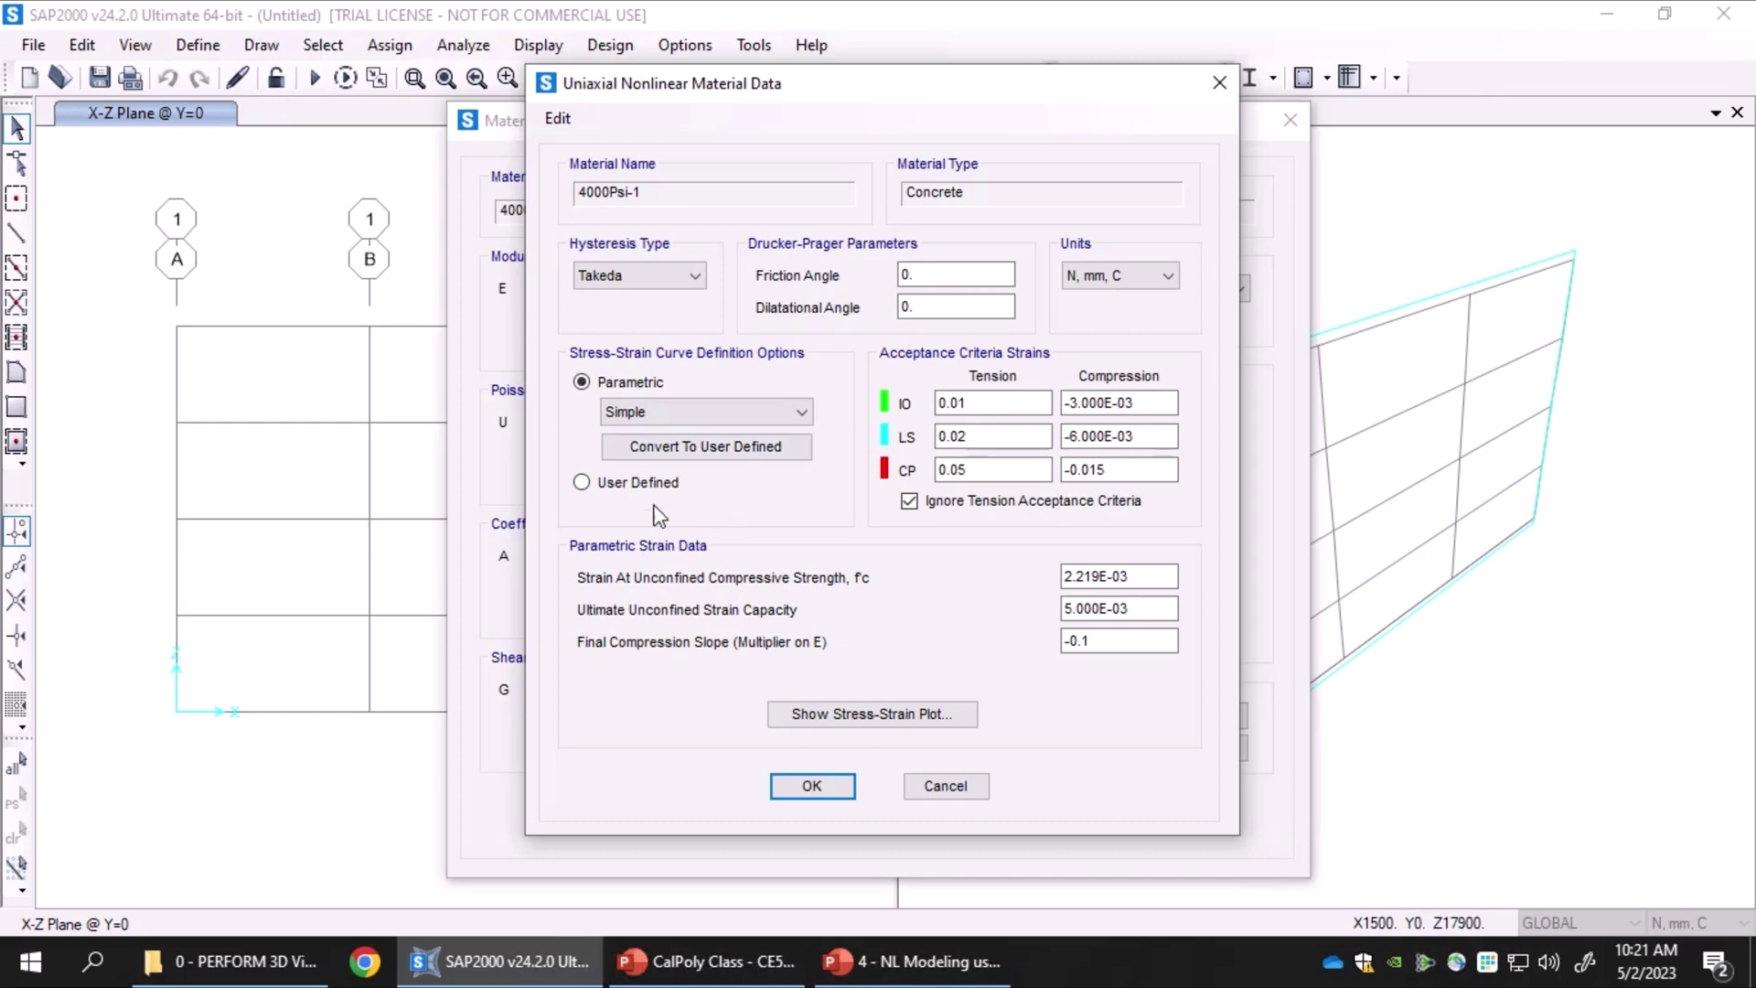
pyautogui.moveTo(773, 91); pyautogui.dragTo(1083, 95)
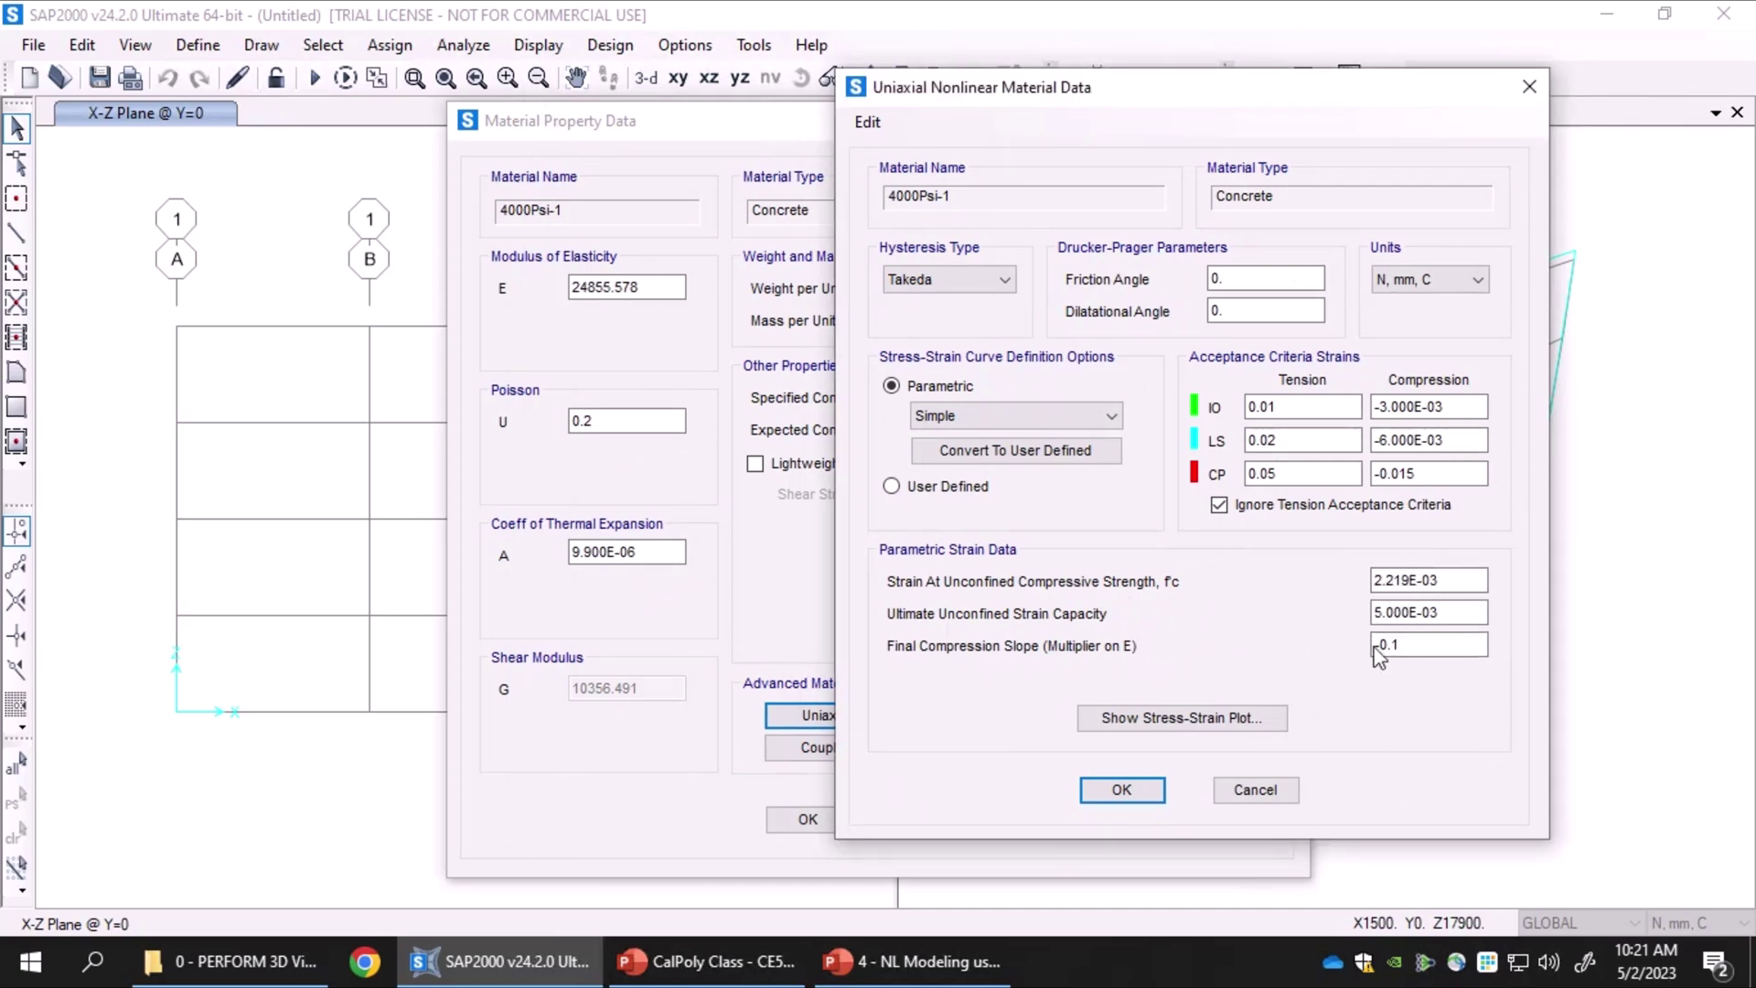
pyautogui.click(975, 416)
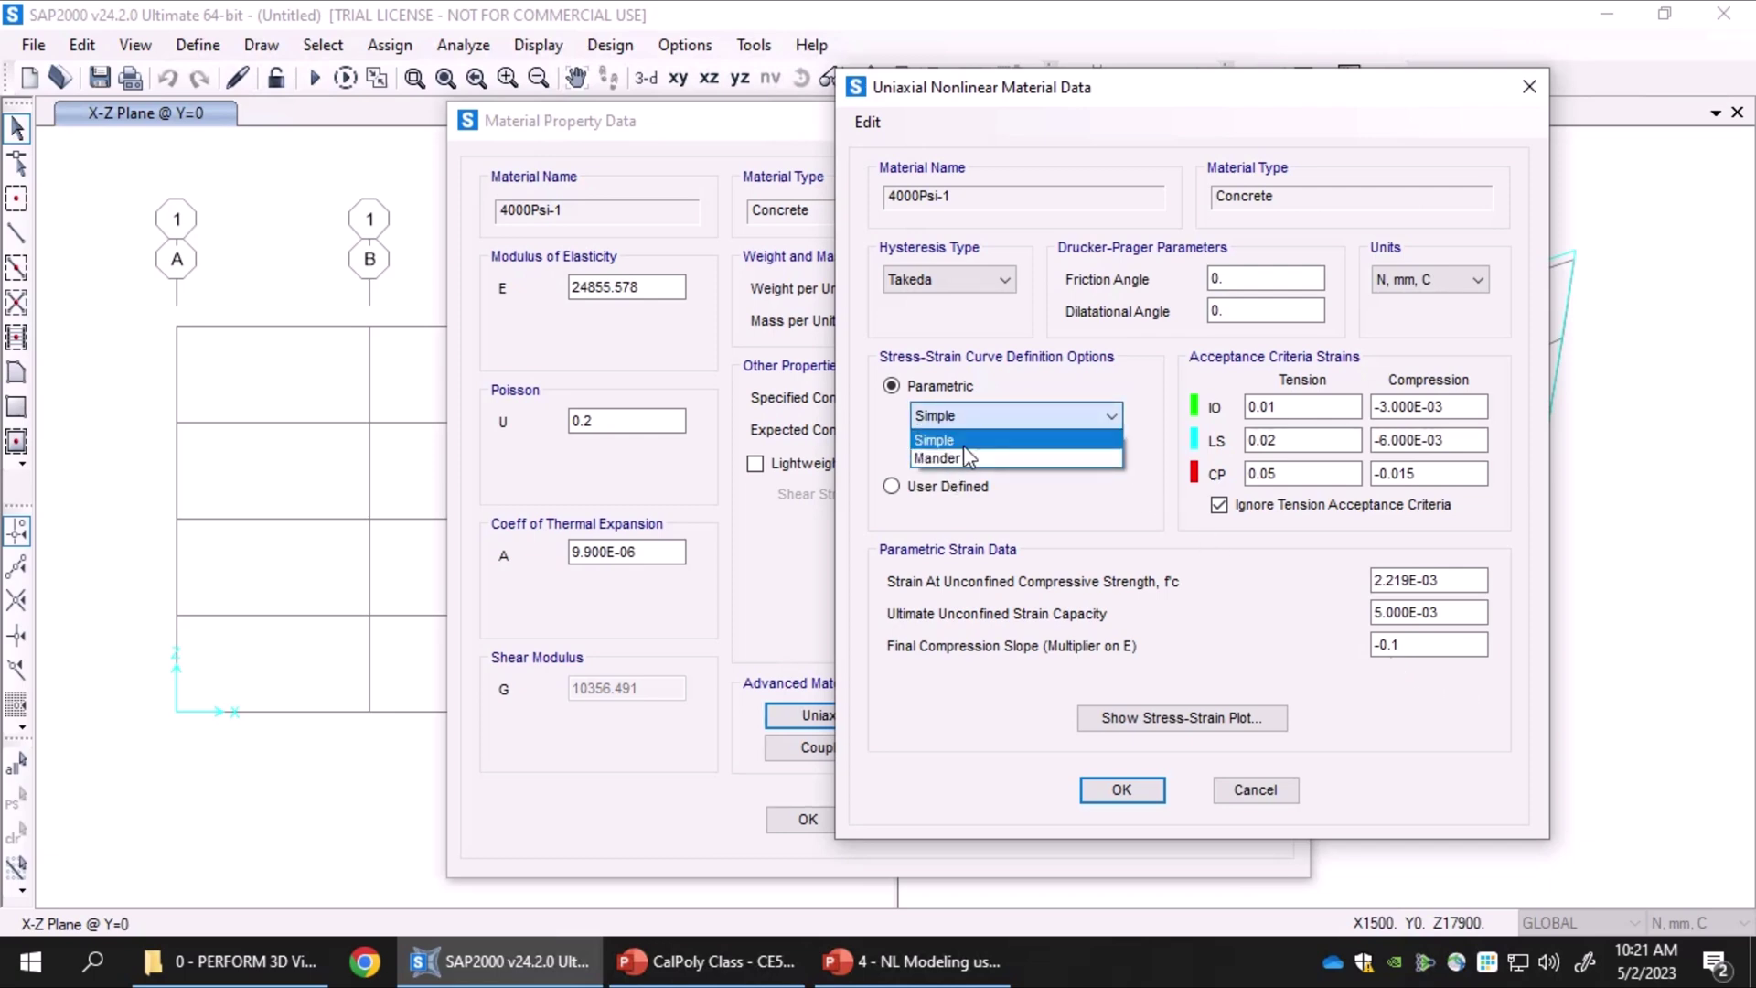
pyautogui.click(993, 86)
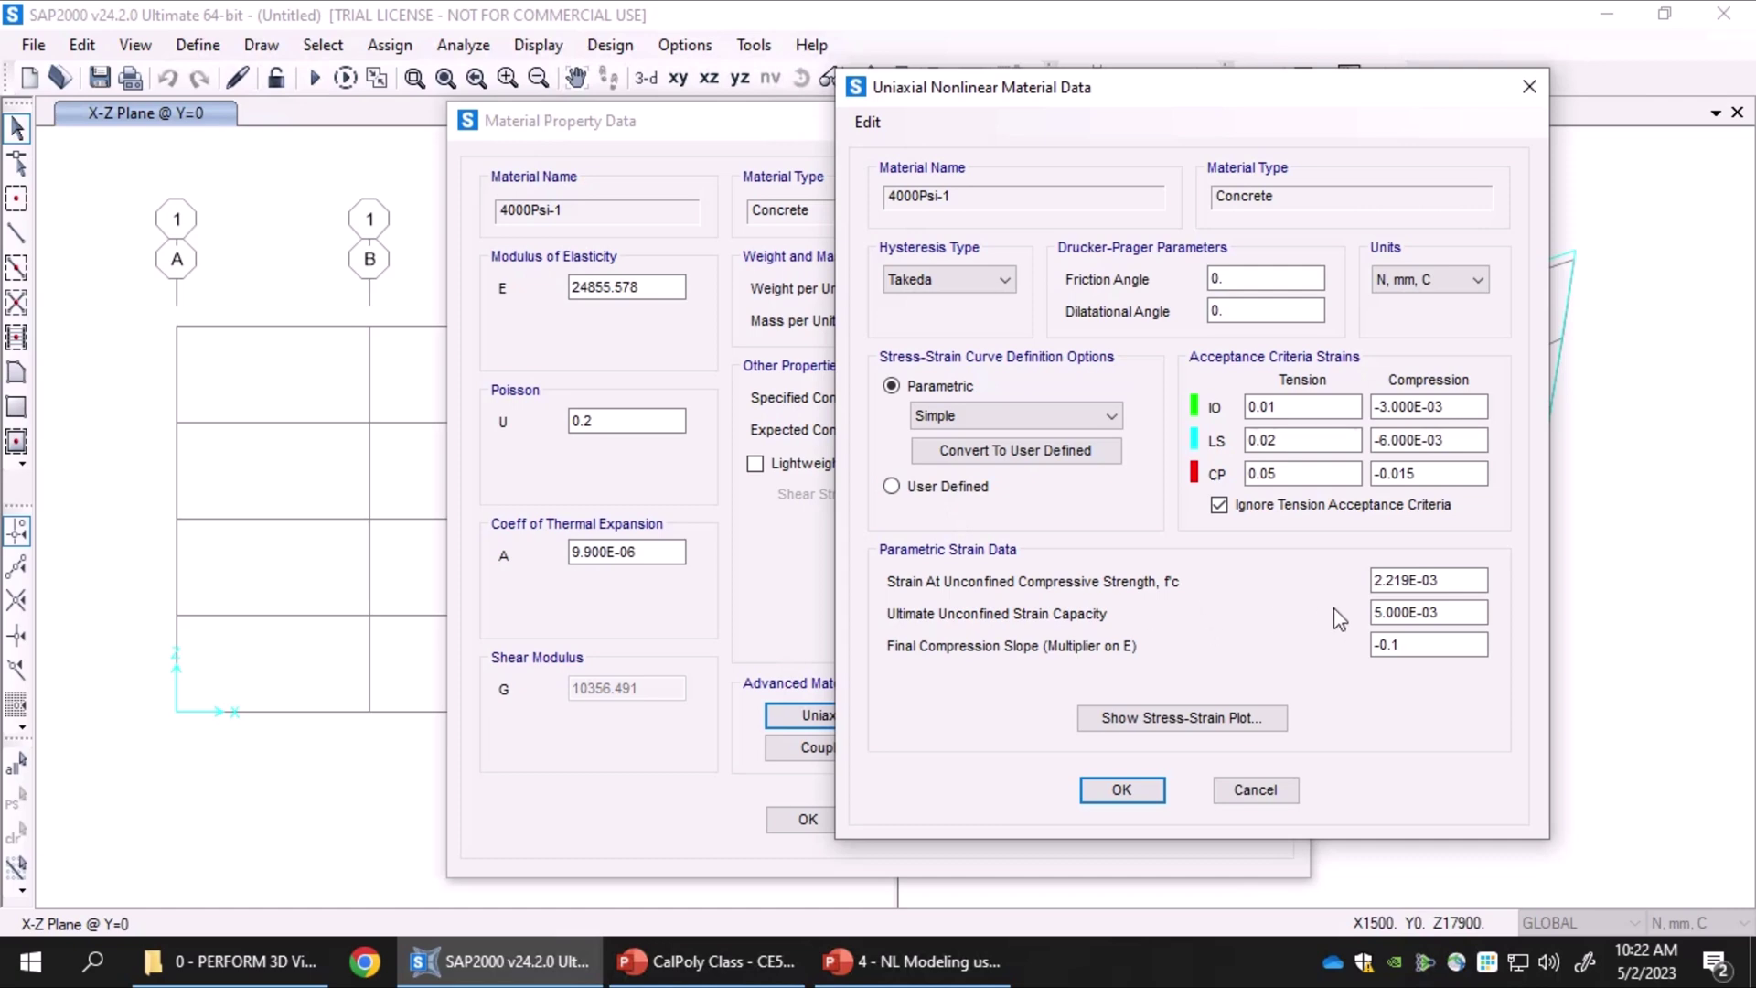
pyautogui.moveTo(995, 99); pyautogui.dragTo(1008, 93)
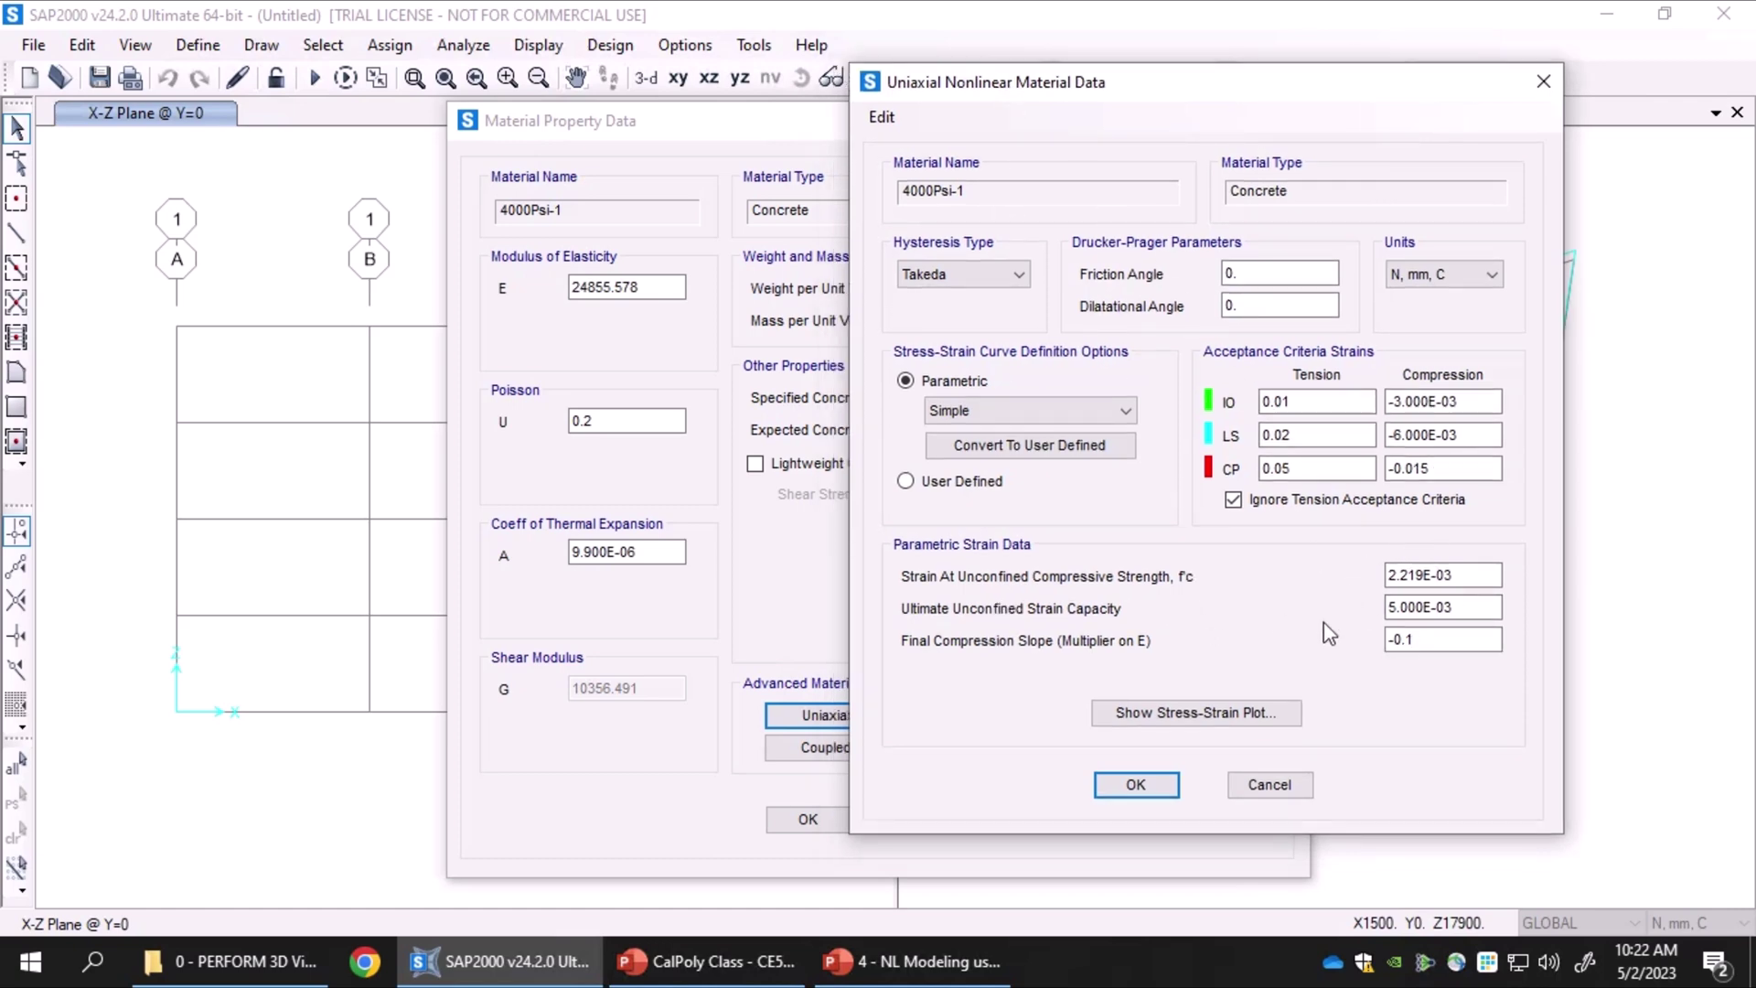
pyautogui.click(1007, 409)
pyautogui.click(987, 437)
# Examine the parametric strain data: strain at unconfined compressive strength, ultimate unconfined strain capacity and final compression slope
pyautogui.doubleClick(1475, 574)
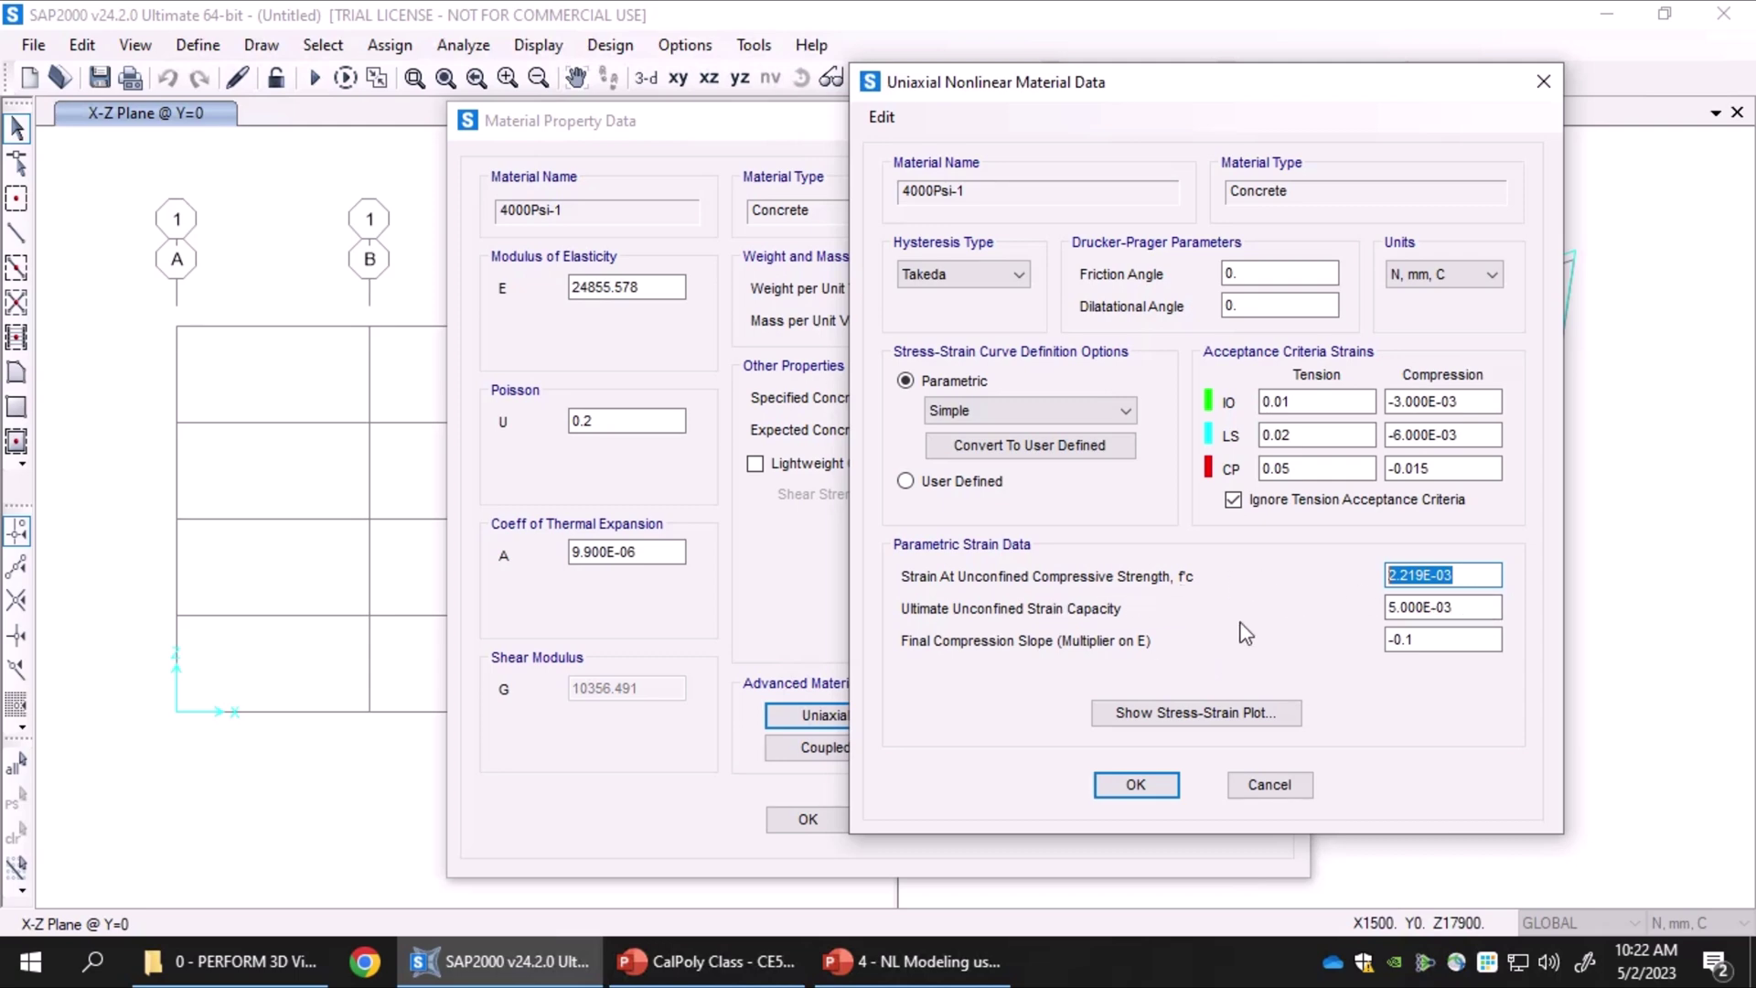
pyautogui.doubleClick(1461, 603)
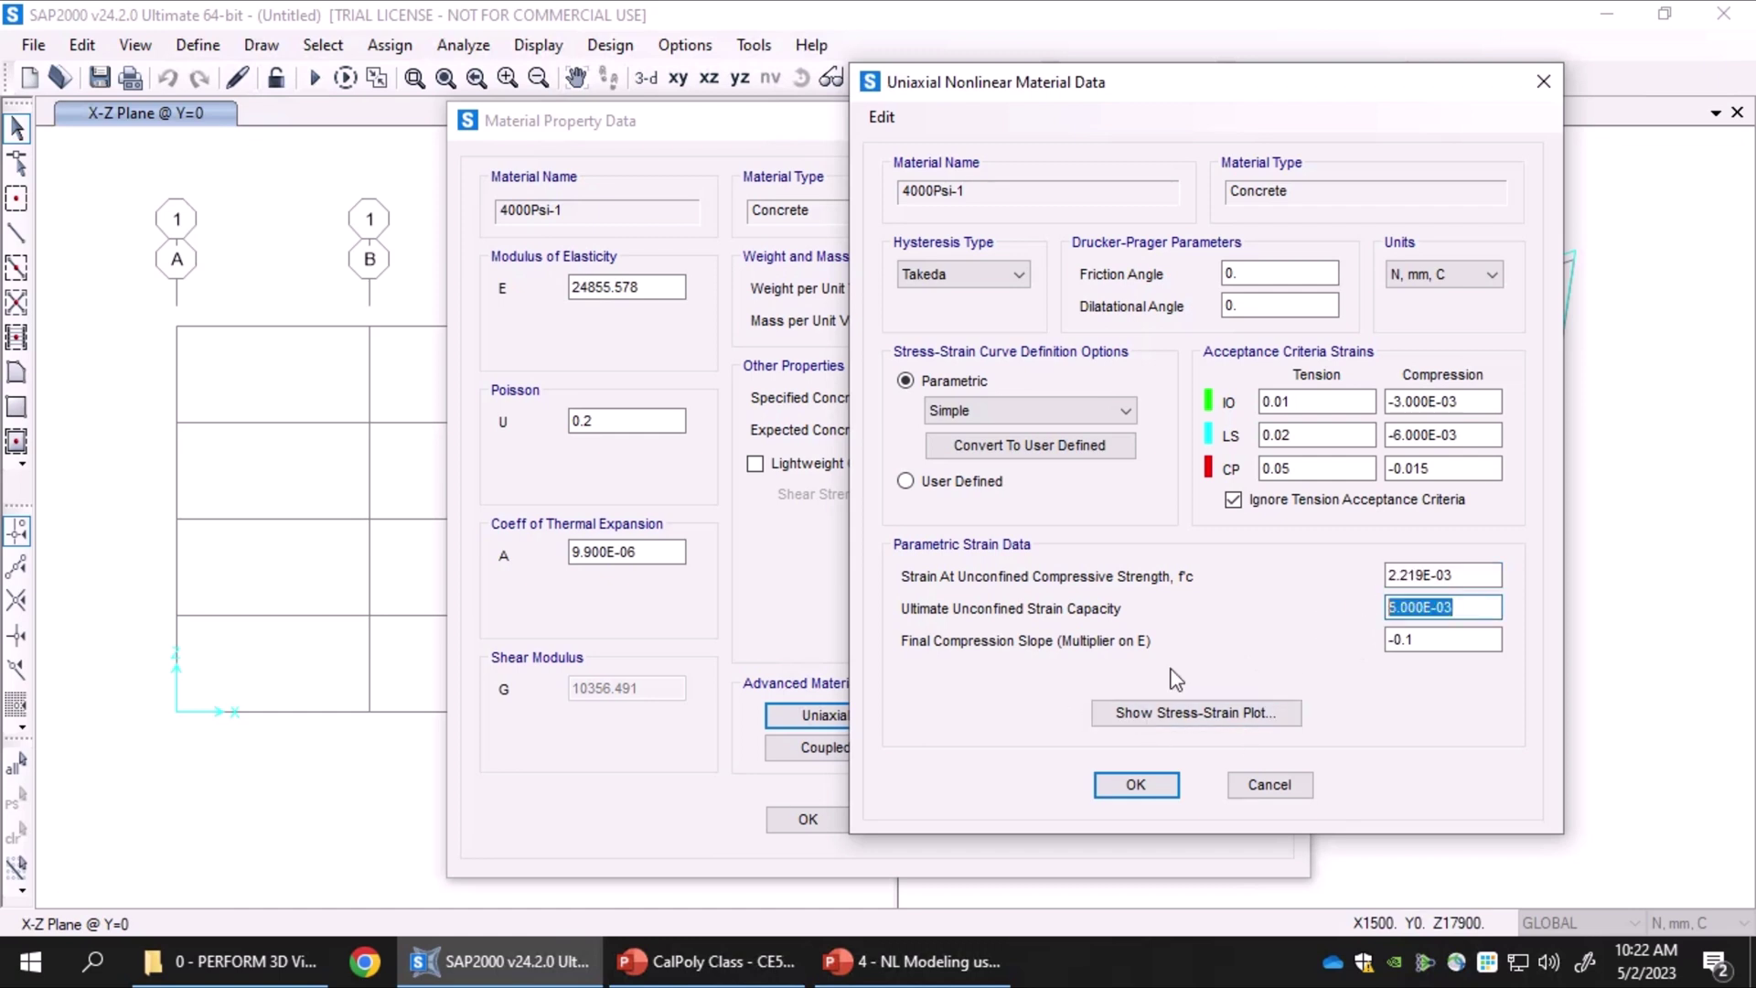
pyautogui.doubleClick(1424, 640)
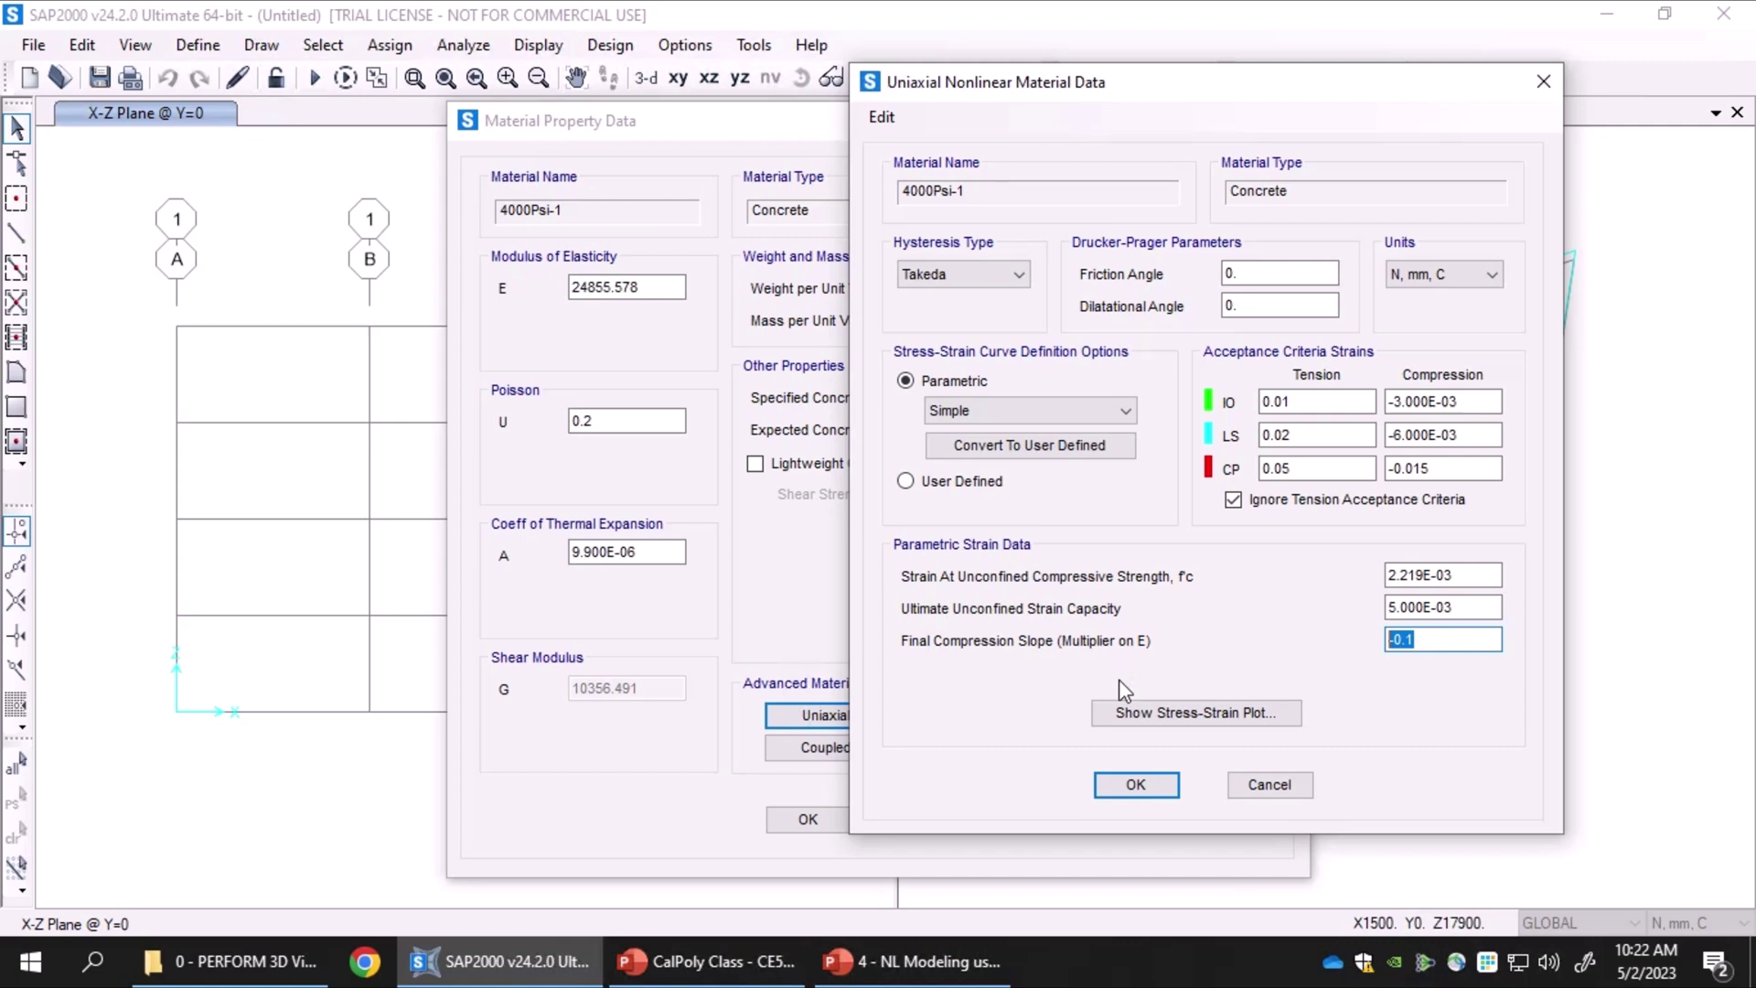
pyautogui.click(1003, 411)
pyautogui.click(1003, 414)
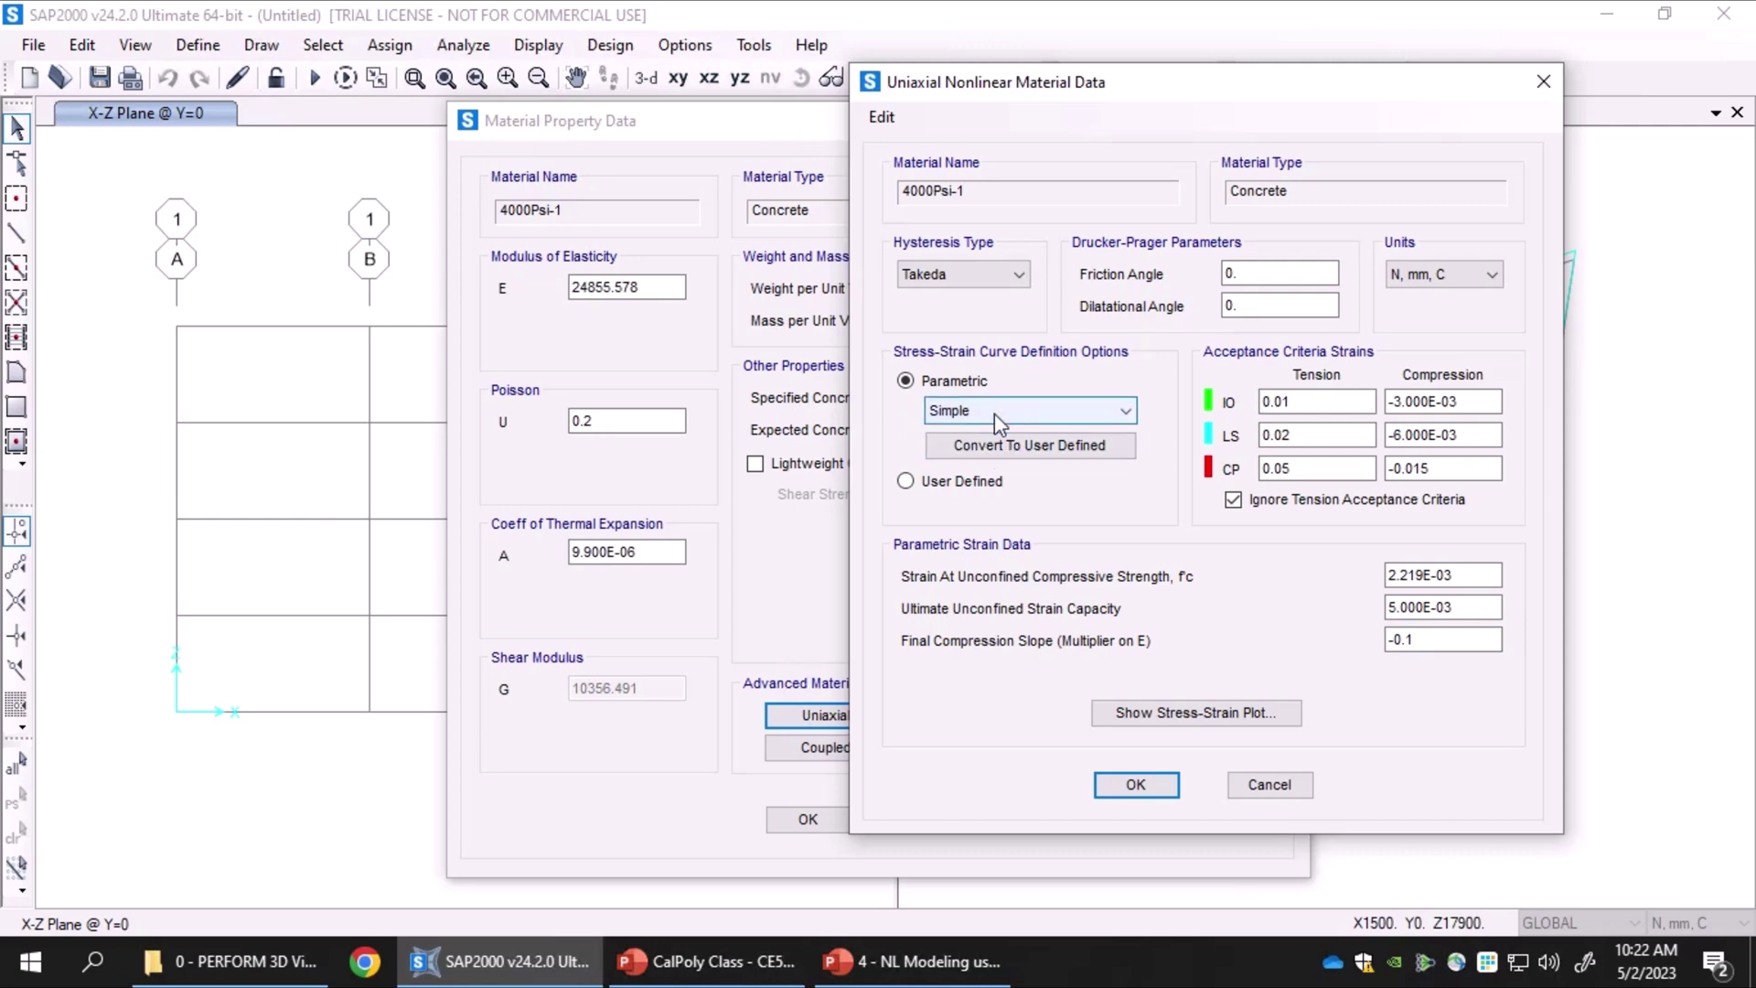
# Convert the Simple parametric stress-strain curve to a user-defined curve
pyautogui.click(1007, 448)
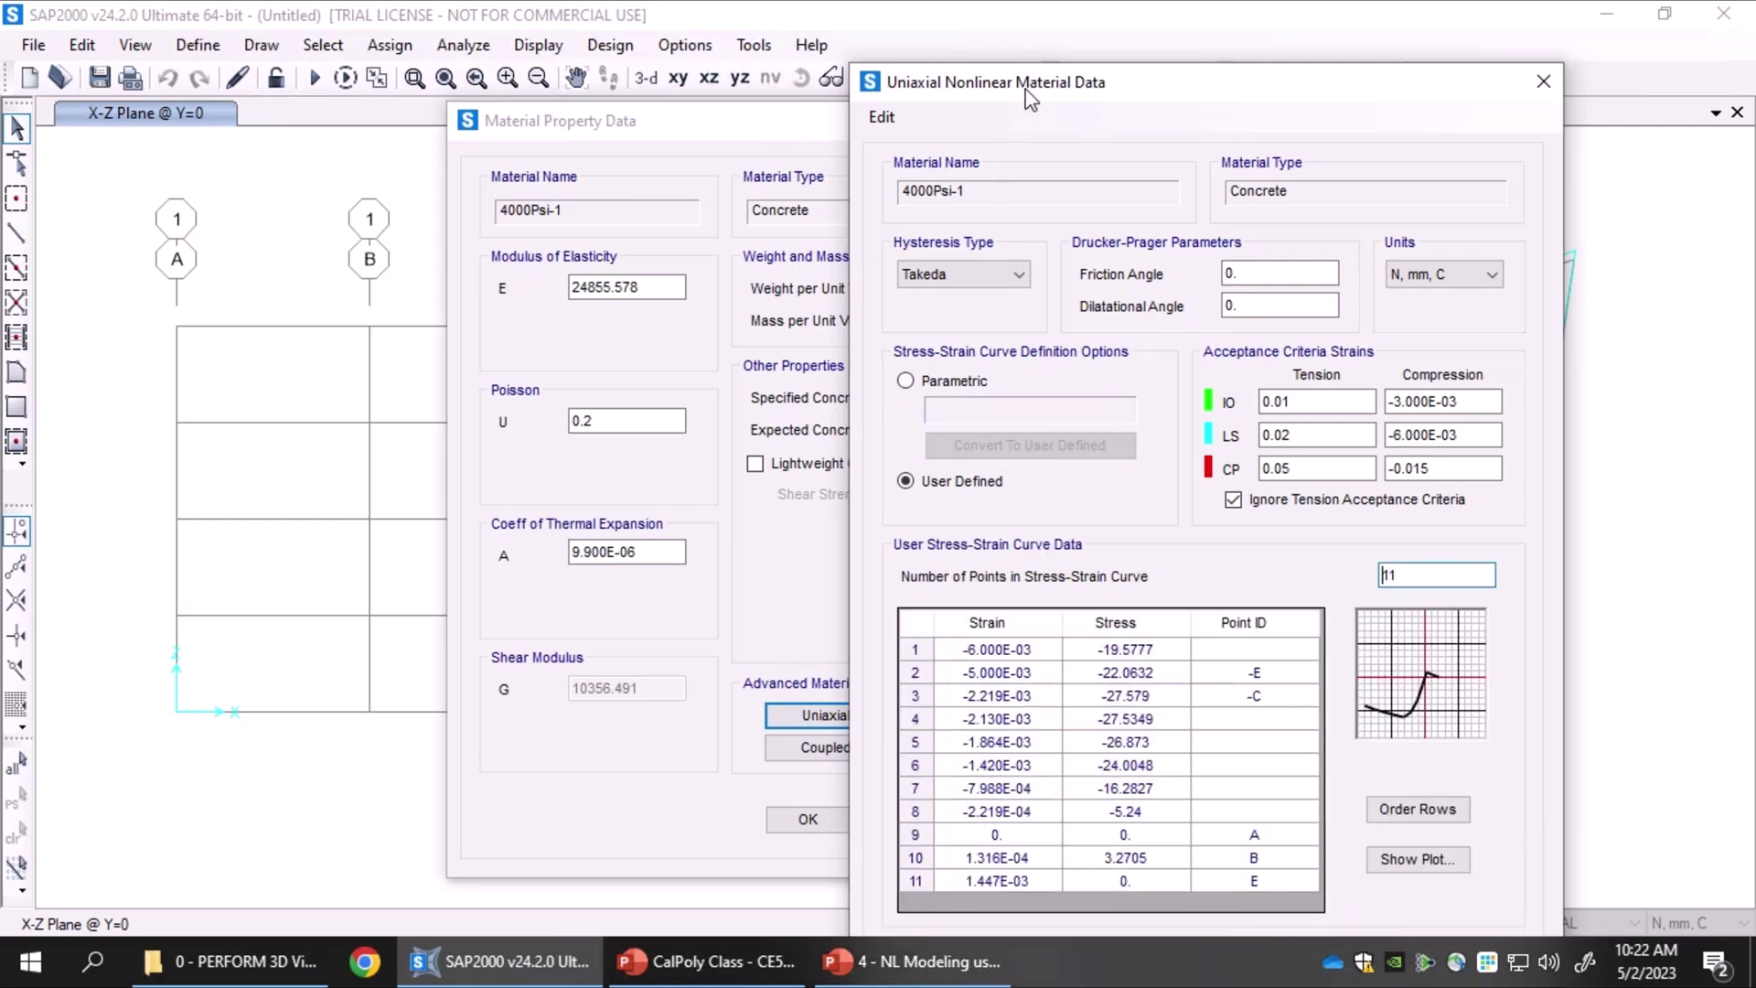
pyautogui.moveTo(1027, 86); pyautogui.dragTo(677, 32)
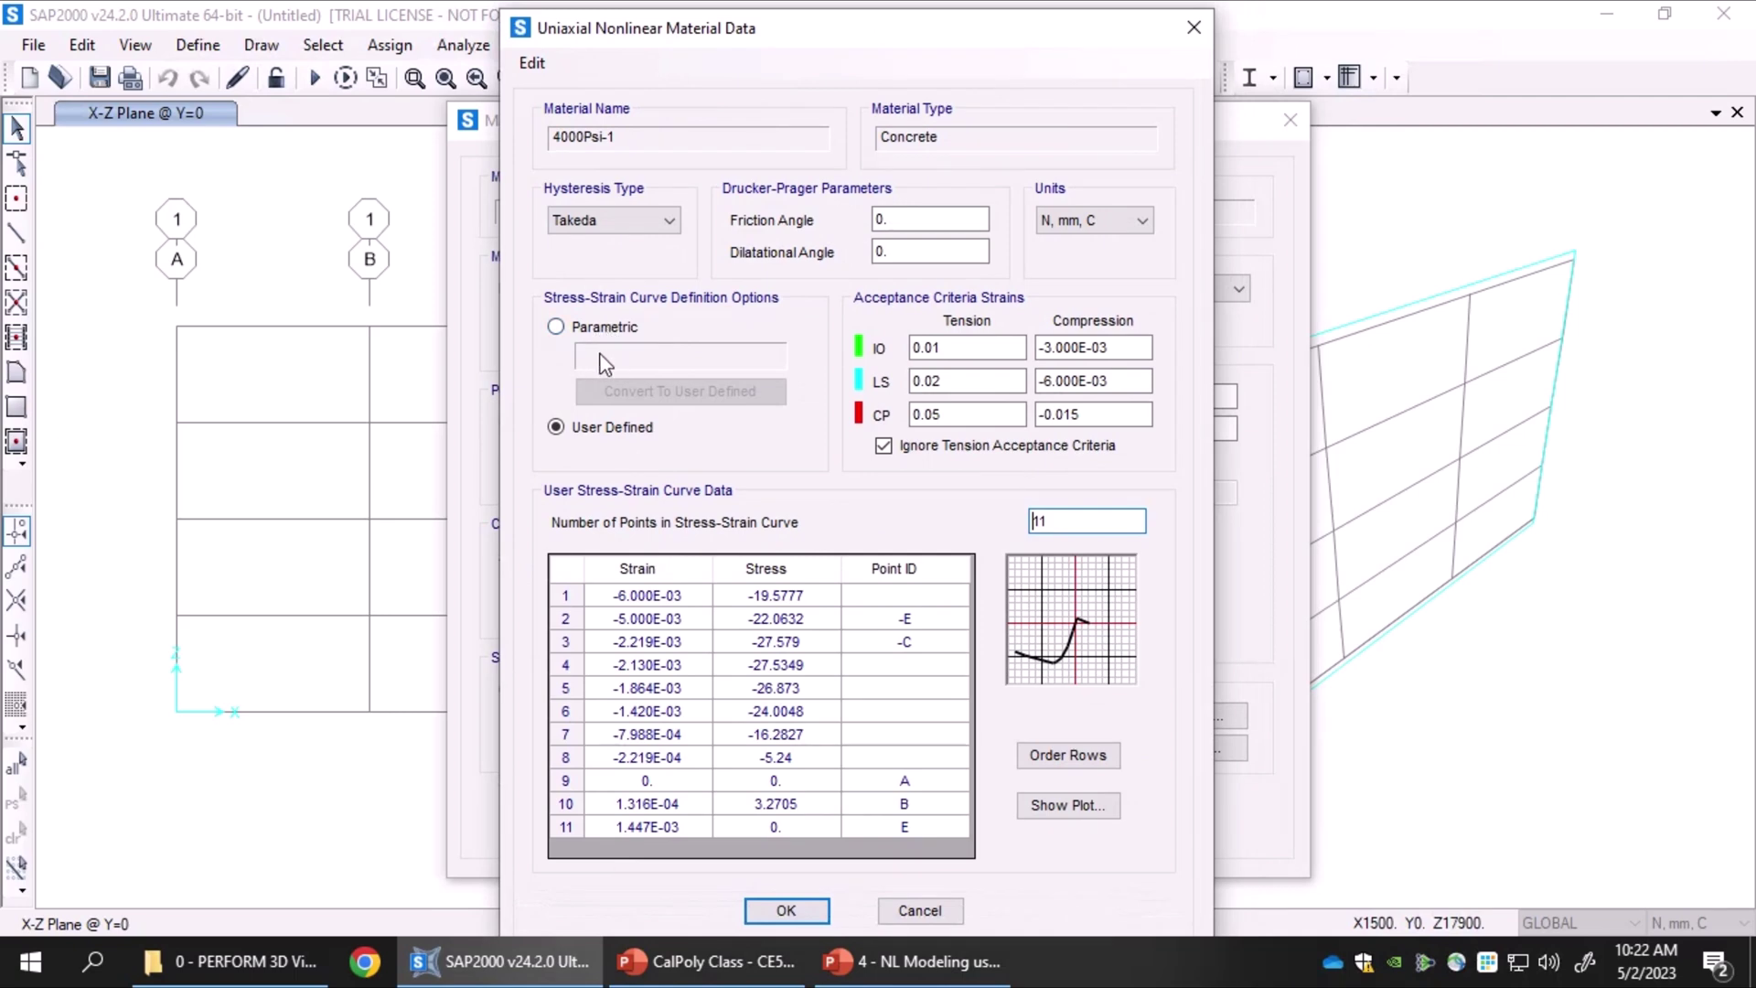
pyautogui.moveTo(674, 41); pyautogui.dragTo(674, 36)
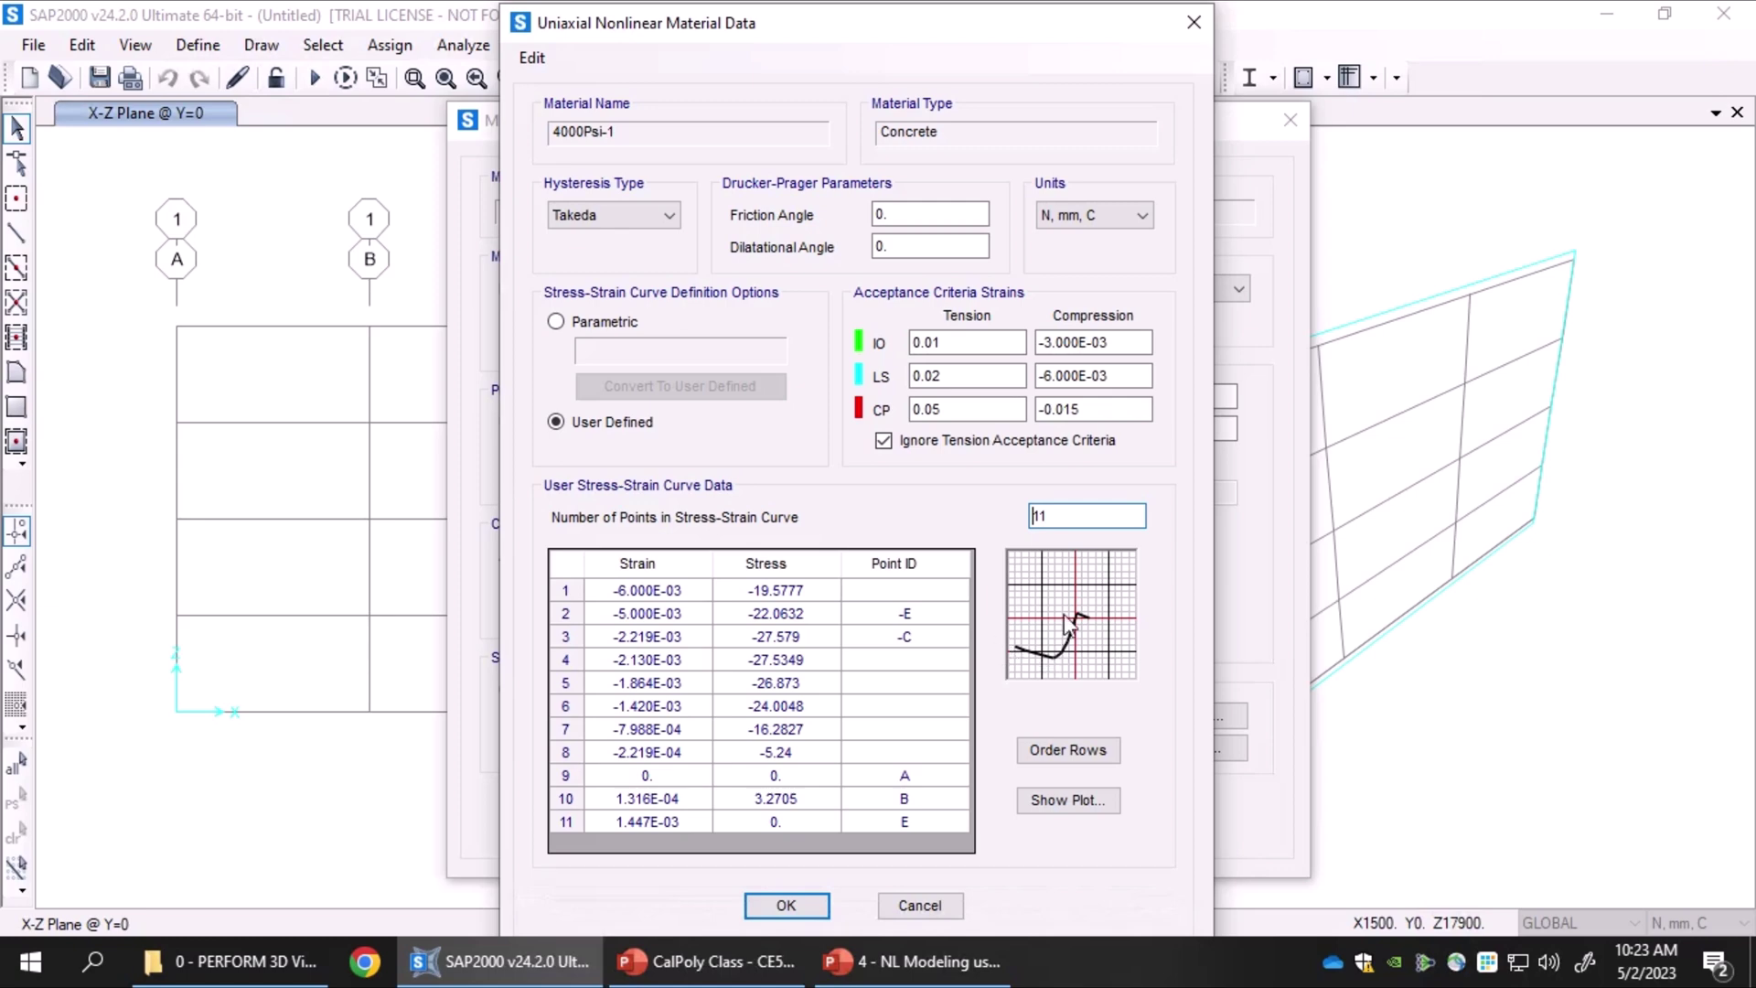
# View the plot of the concrete's user-defined stress-strain curve and close it
pyautogui.click(1070, 805)
pyautogui.click(1068, 801)
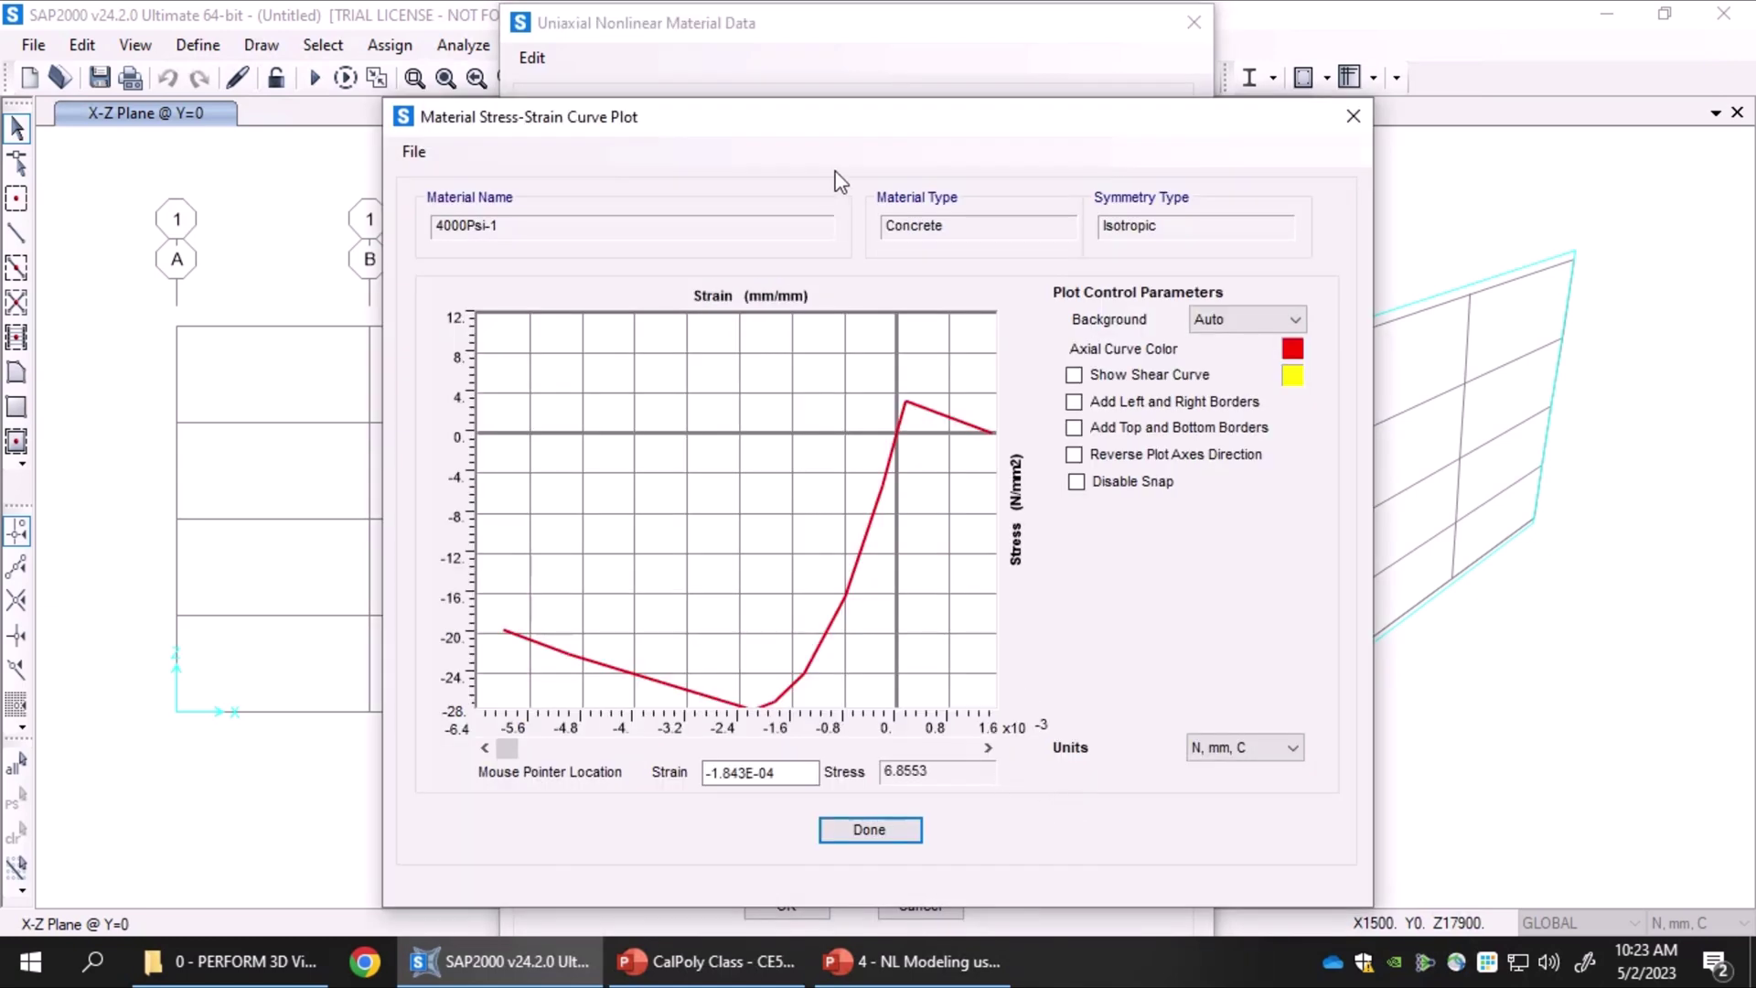
pyautogui.moveTo(842, 141); pyautogui.dragTo(851, 87)
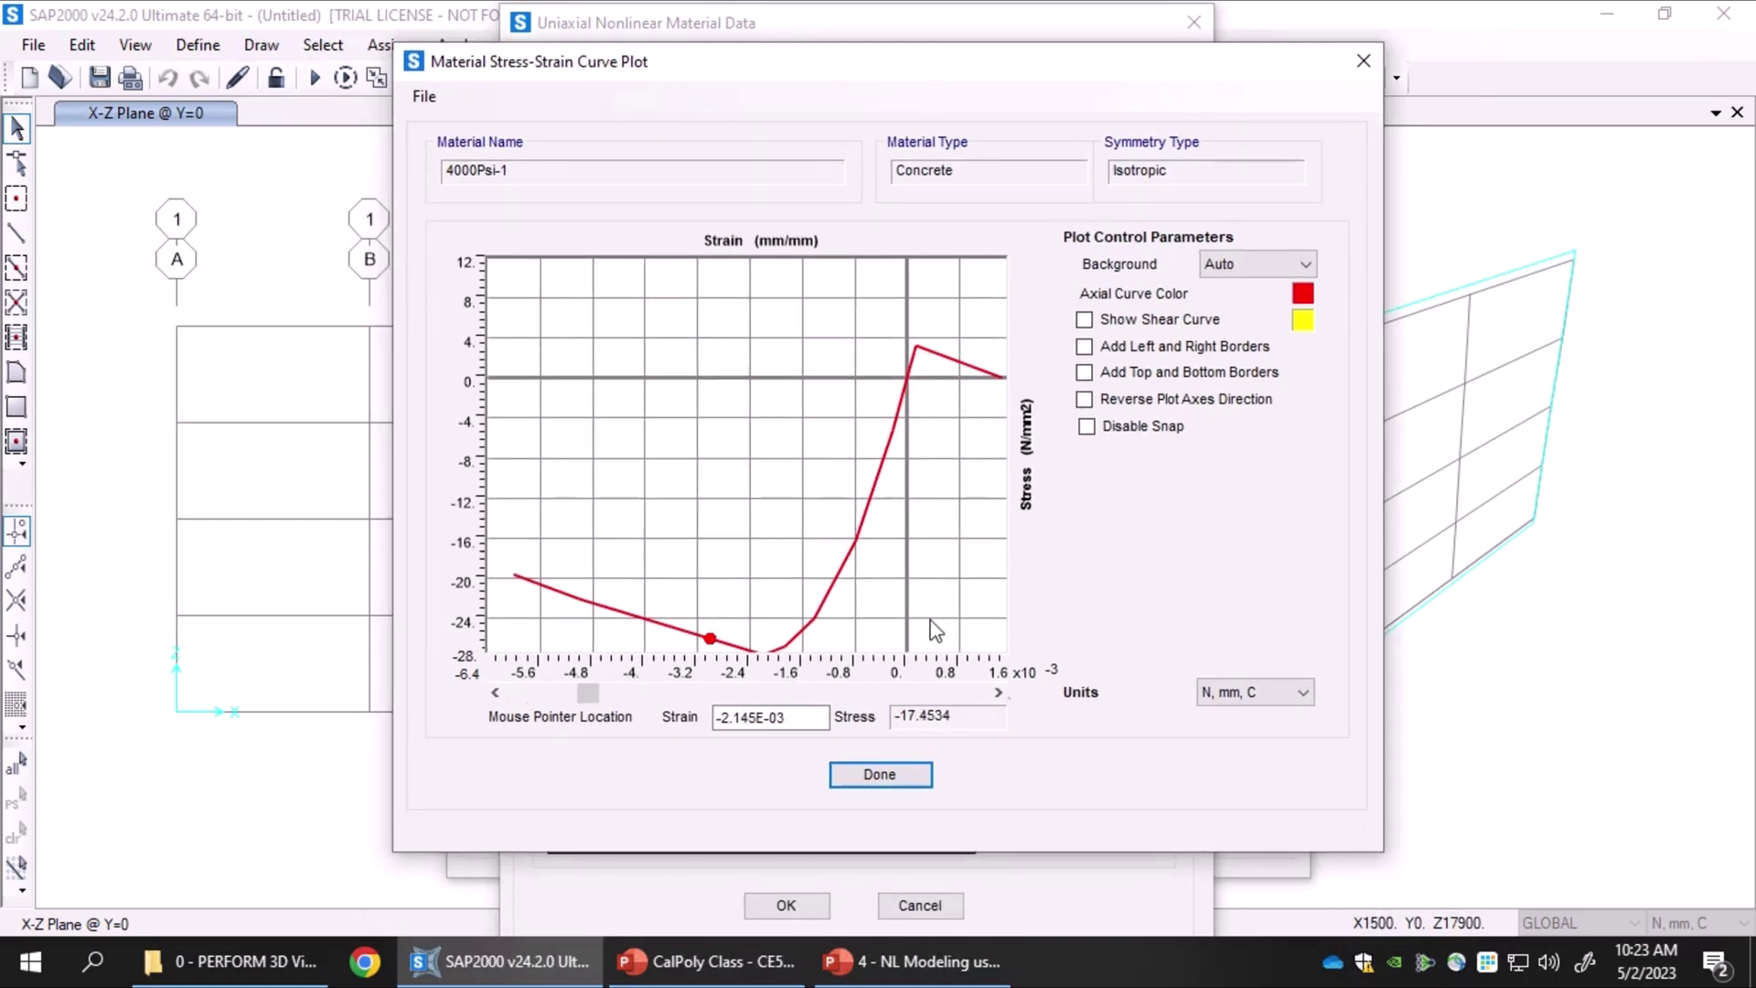
pyautogui.click(906, 777)
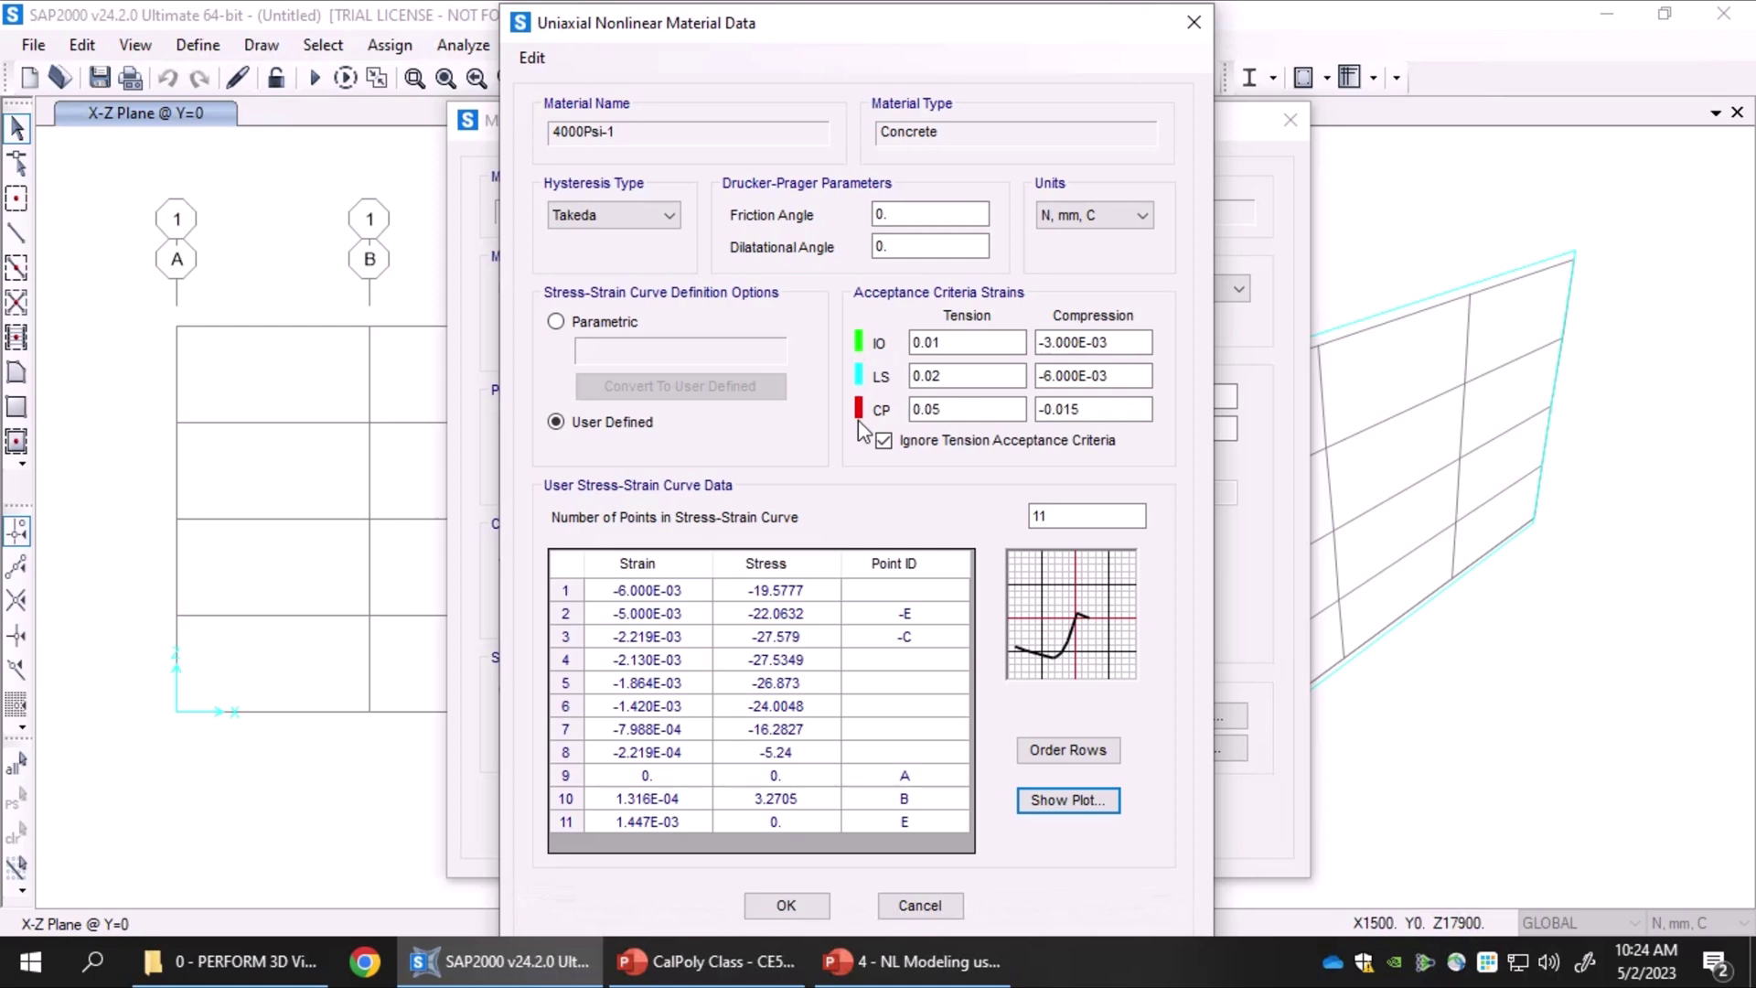
# Review the acceptance criteria strains for the IO, LS and CP levels, covering tension and compression
pyautogui.doubleClick(972, 344)
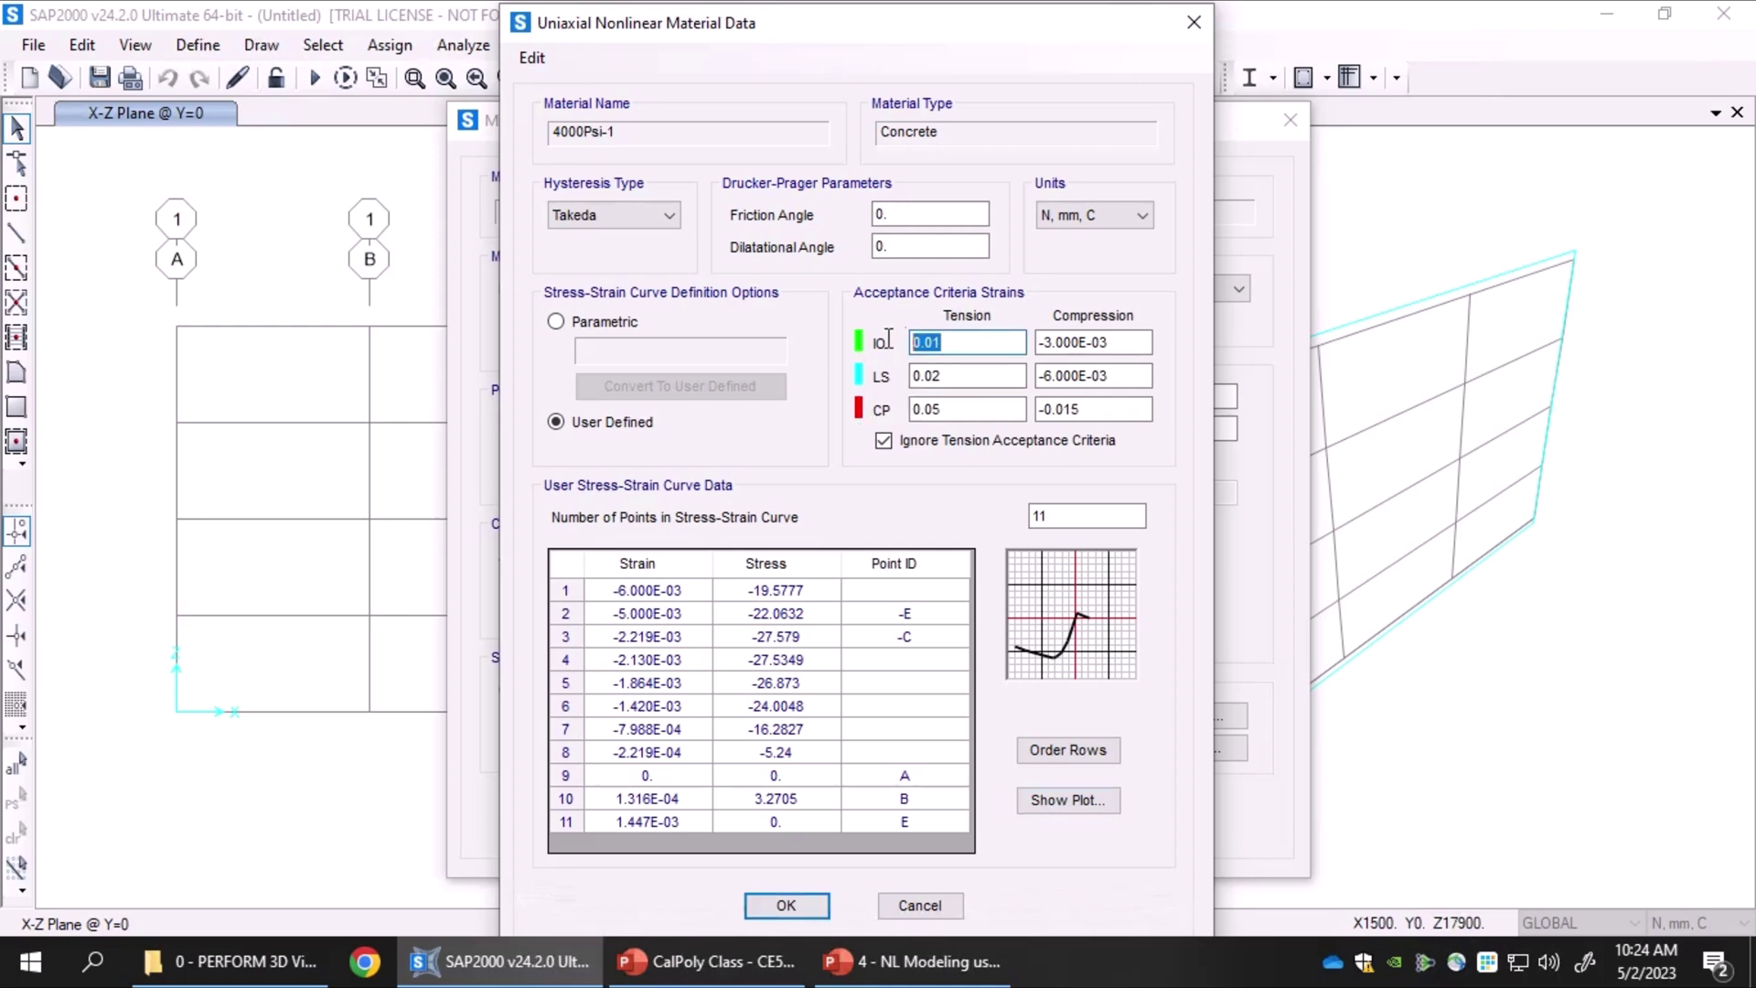
pyautogui.doubleClick(946, 370)
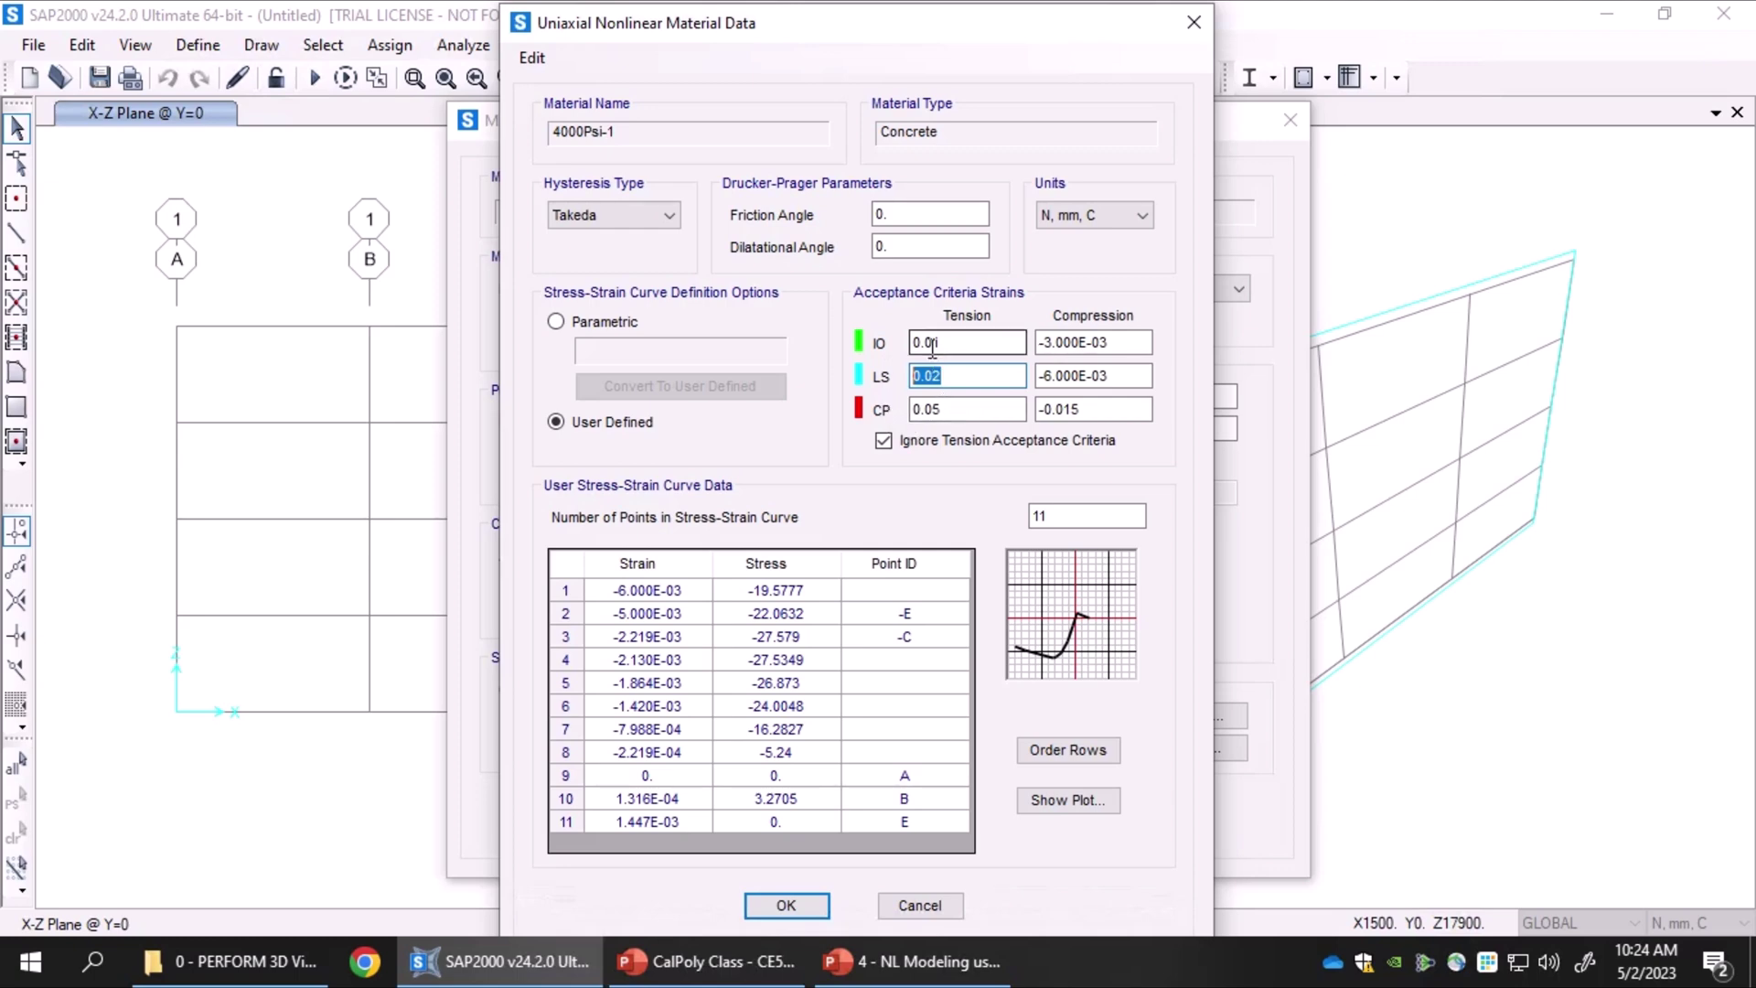
pyautogui.click(961, 409)
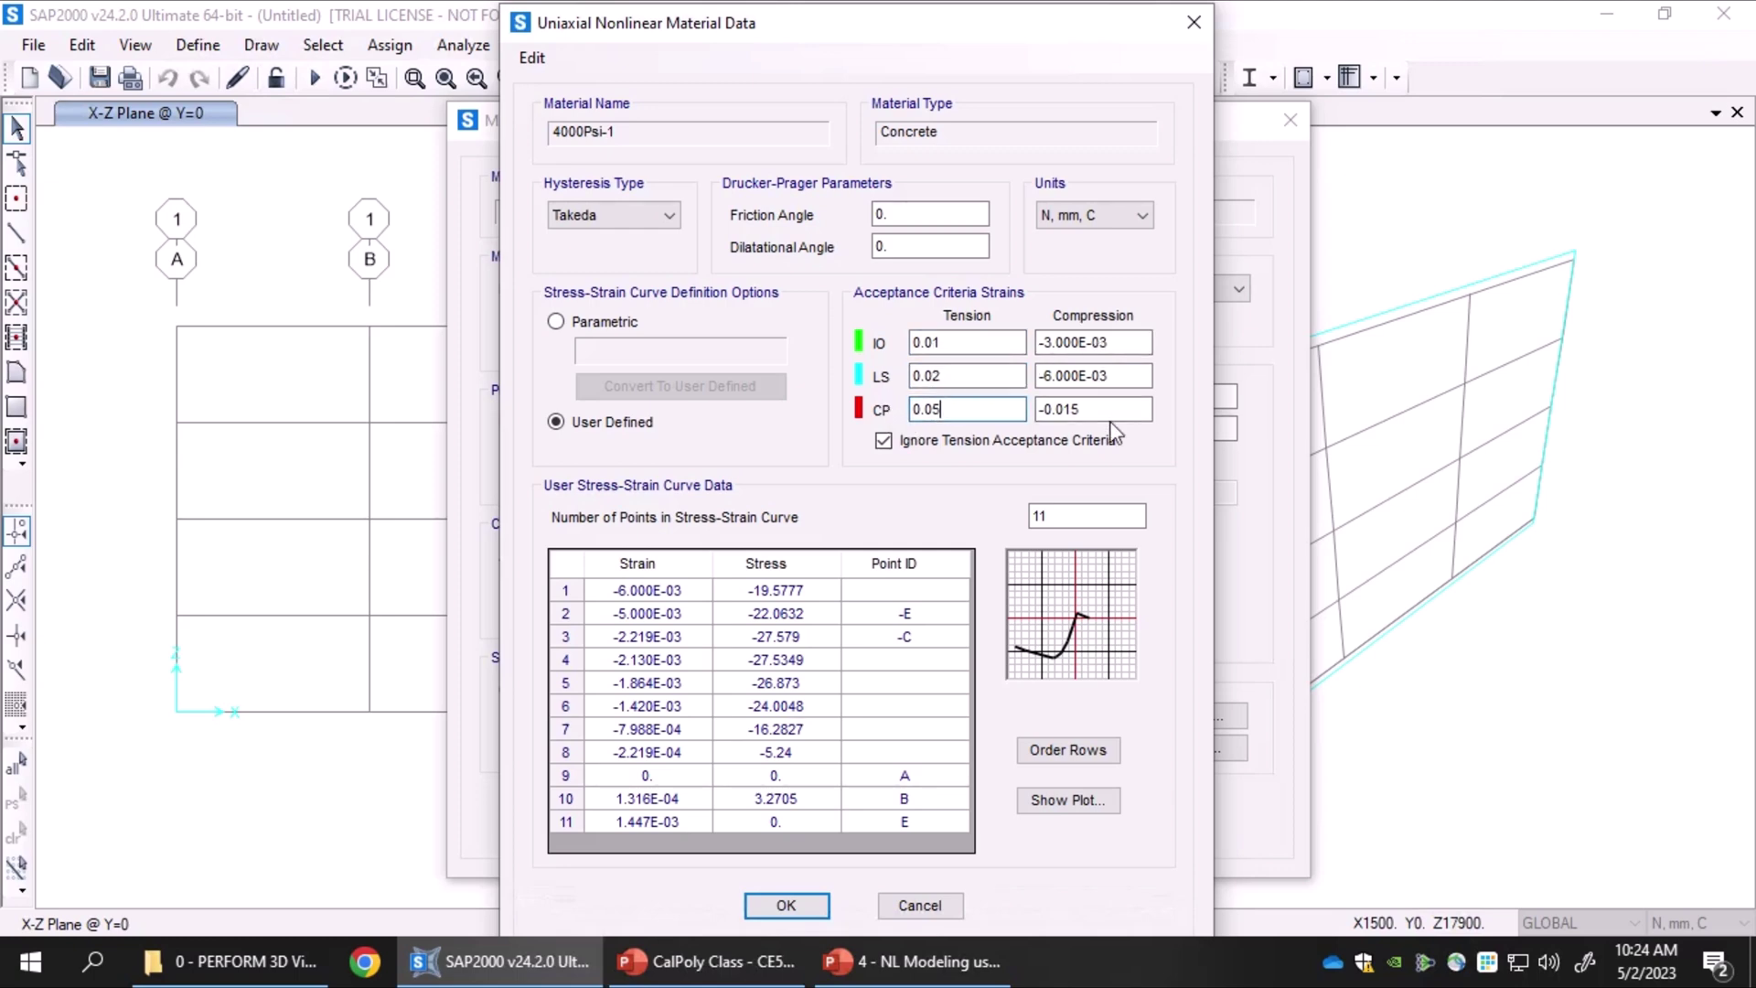
pyautogui.click(959, 342)
pyautogui.doubleClick(933, 342)
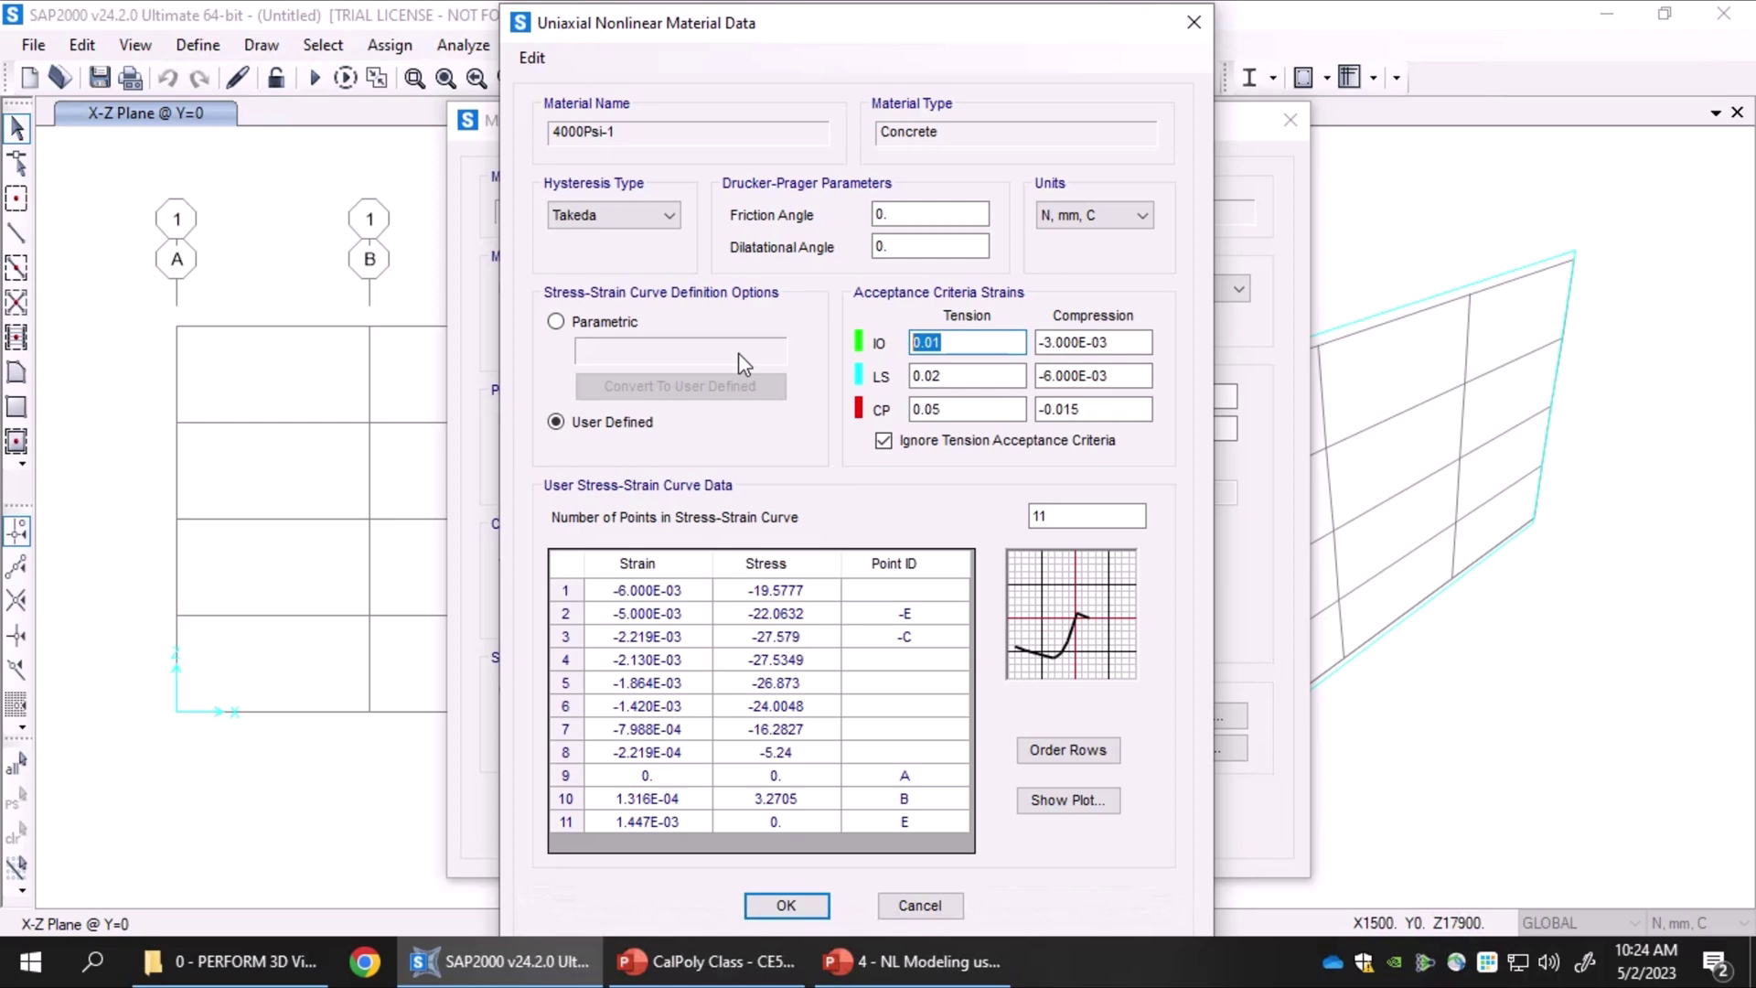
pyautogui.click(958, 346)
pyautogui.moveTo(948, 345); pyautogui.dragTo(877, 340)
pyautogui.click(1125, 340)
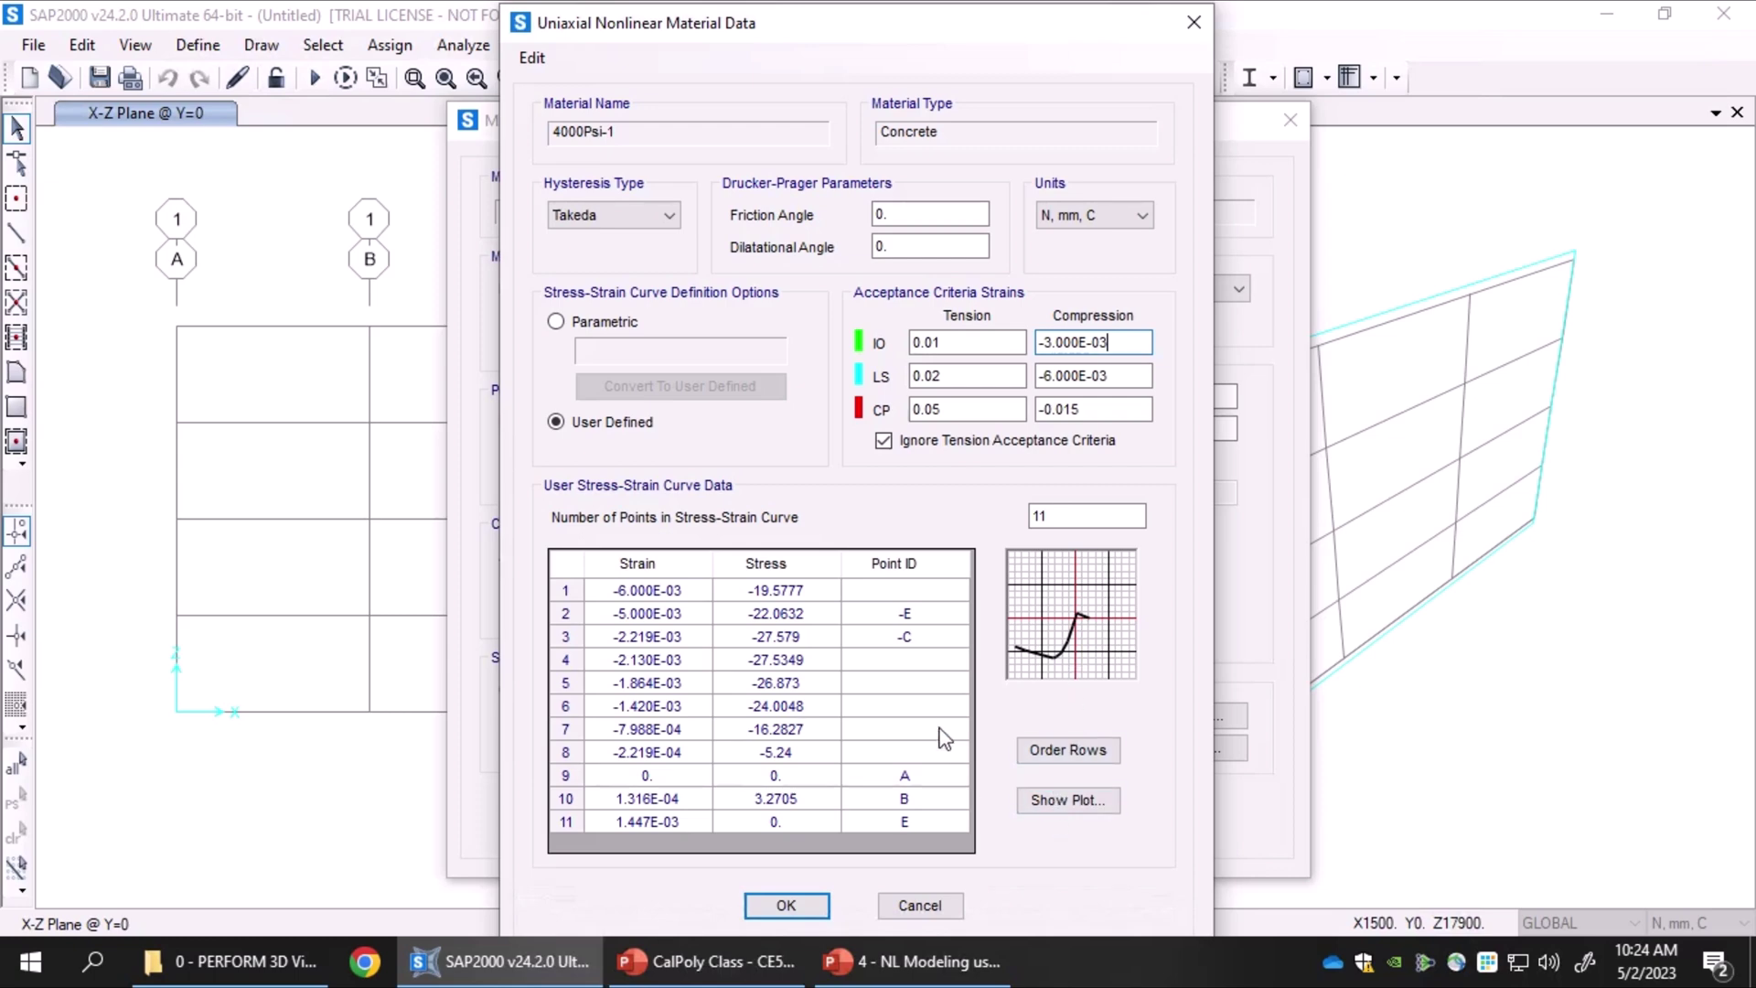
# Switch to the PowerPoint presentation "4 - NL Modeling using PERFORM 3D - v1"
pyautogui.click(914, 960)
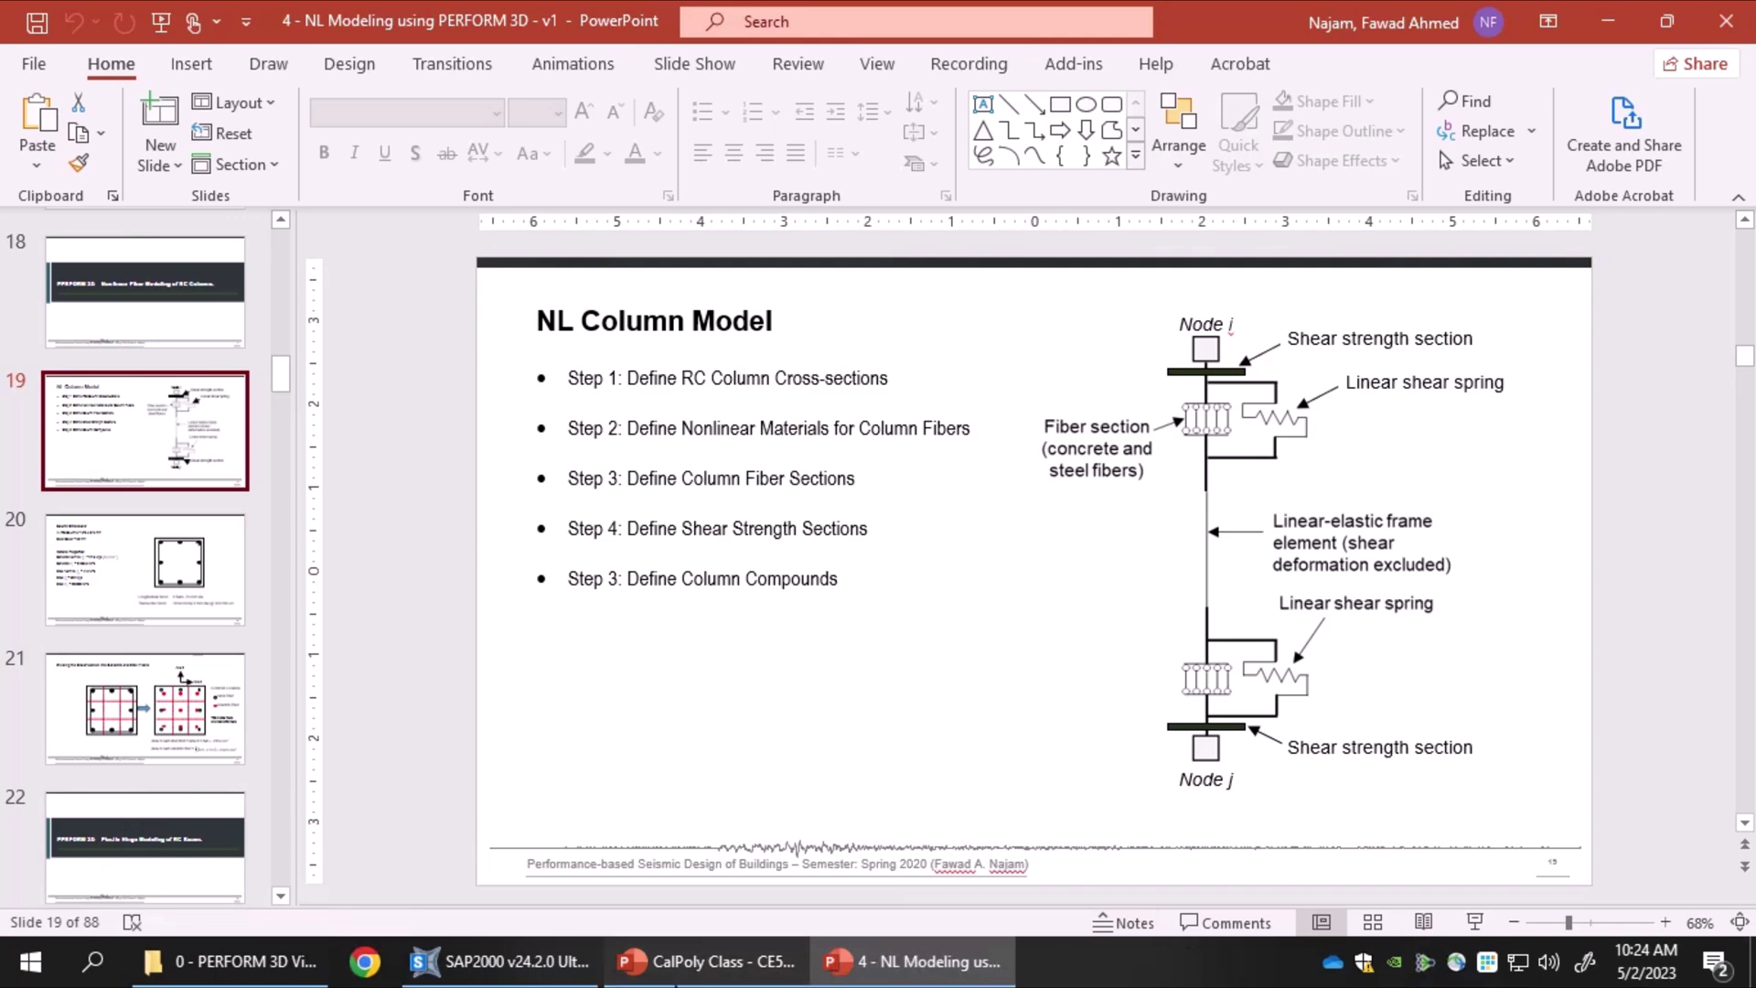
# Switch to the "CalPoly Class - CE557" presentation in PowerPoint and start the slide show on blank slide 21
pyautogui.click(699, 956)
pyautogui.click(166, 682)
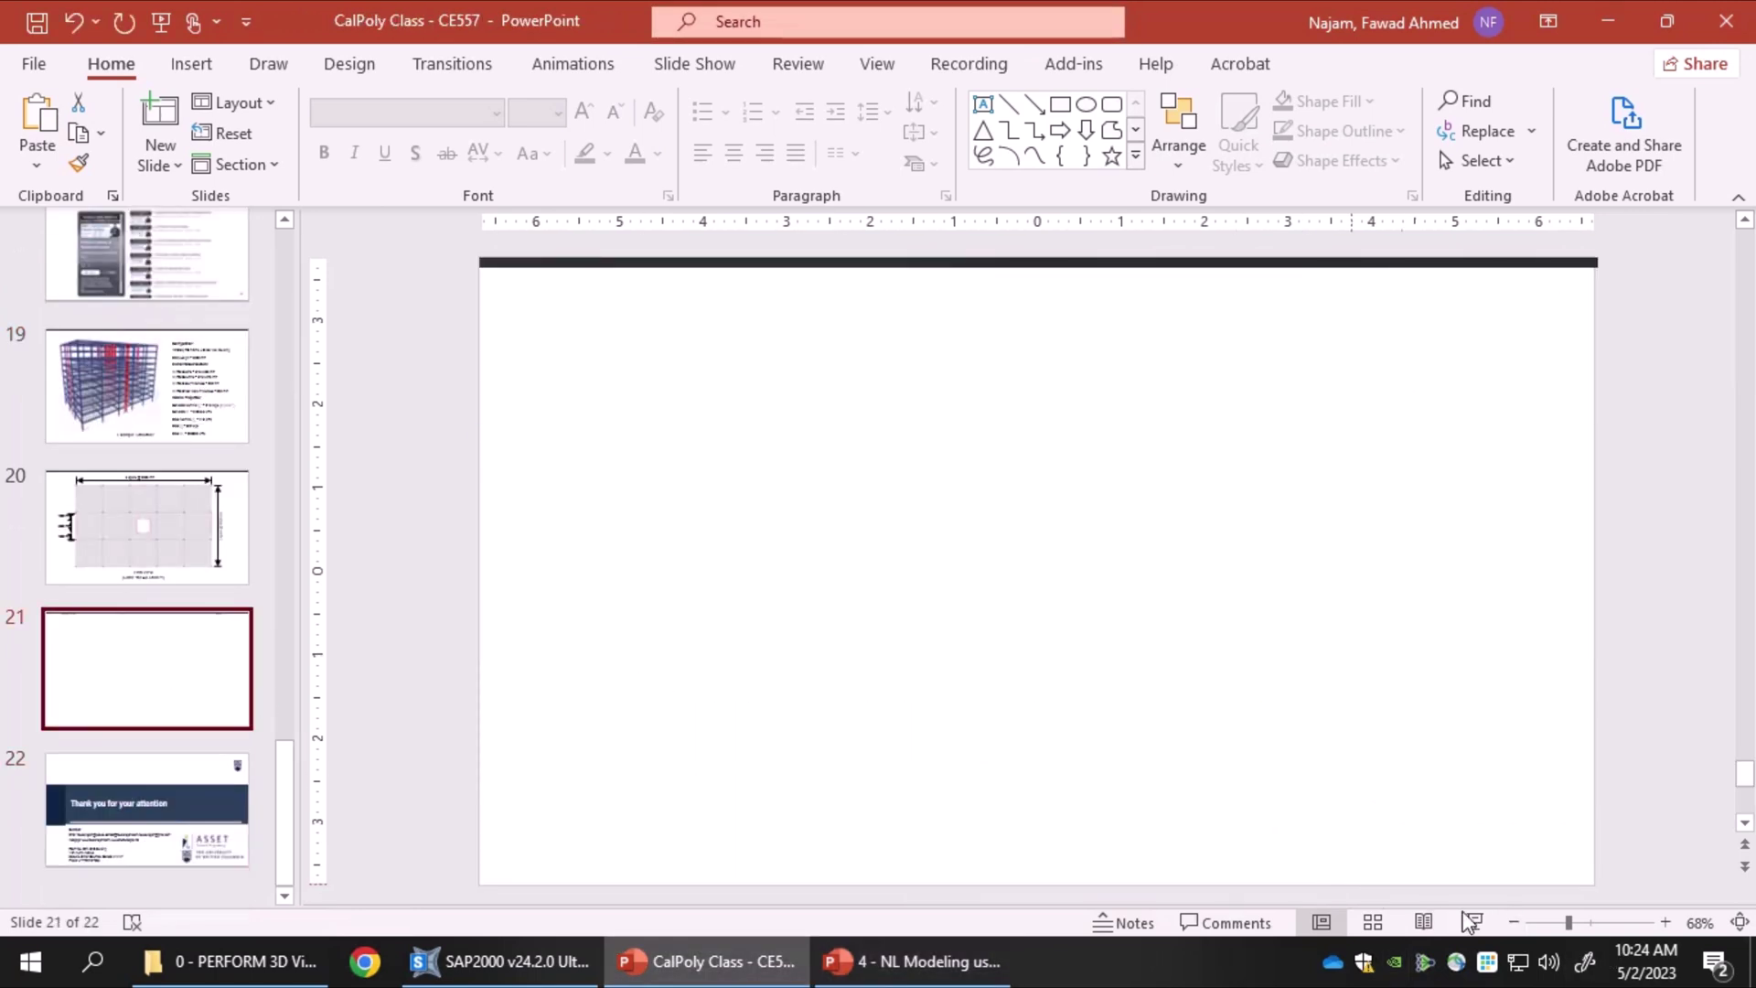
pyautogui.click(1474, 922)
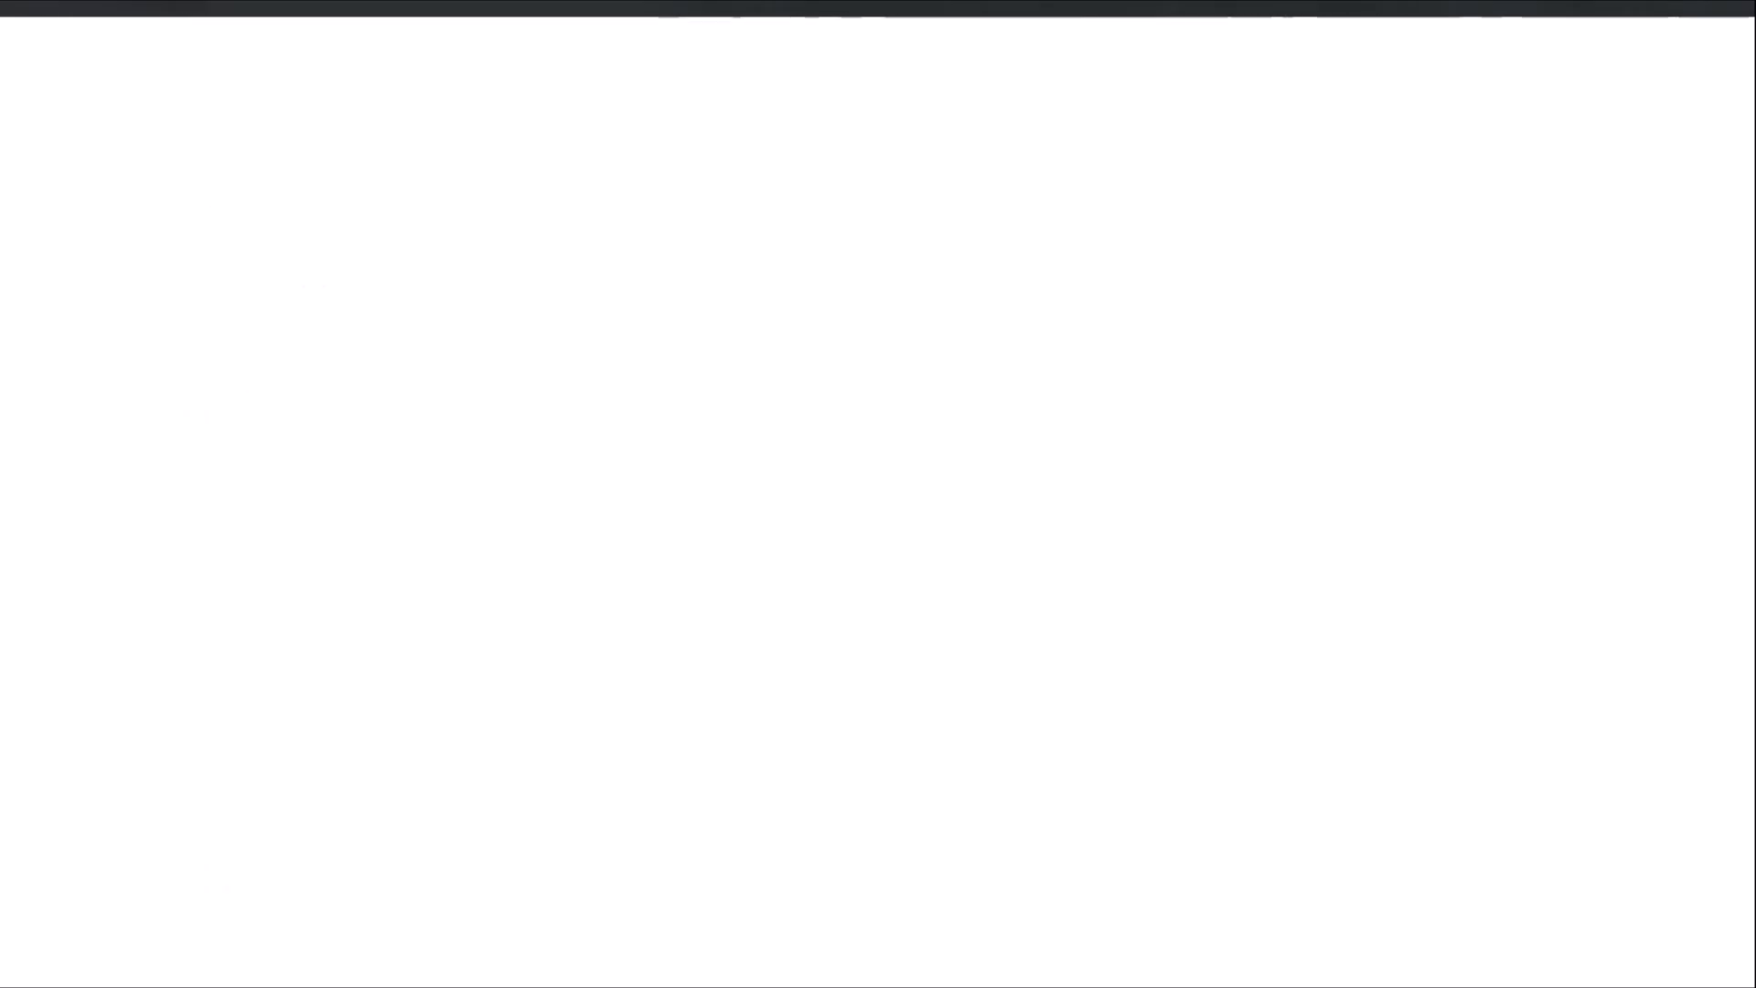
# Handwrite the heading "Three Inputs" in red ink on the blank slide
pyautogui.moveTo(361, 279)
pyautogui.mouseDown()
pyautogui.moveTo(411, 275)
pyautogui.moveTo(381, 325)
pyautogui.mouseUp()
pyautogui.moveTo(400, 280)
pyautogui.mouseDown()
pyautogui.moveTo(403, 320)
pyautogui.moveTo(425, 325)
pyautogui.mouseUp()
pyautogui.moveTo(430, 320)
pyautogui.mouseDown()
pyautogui.moveTo(450, 299)
pyautogui.moveTo(506, 316)
pyautogui.mouseUp()
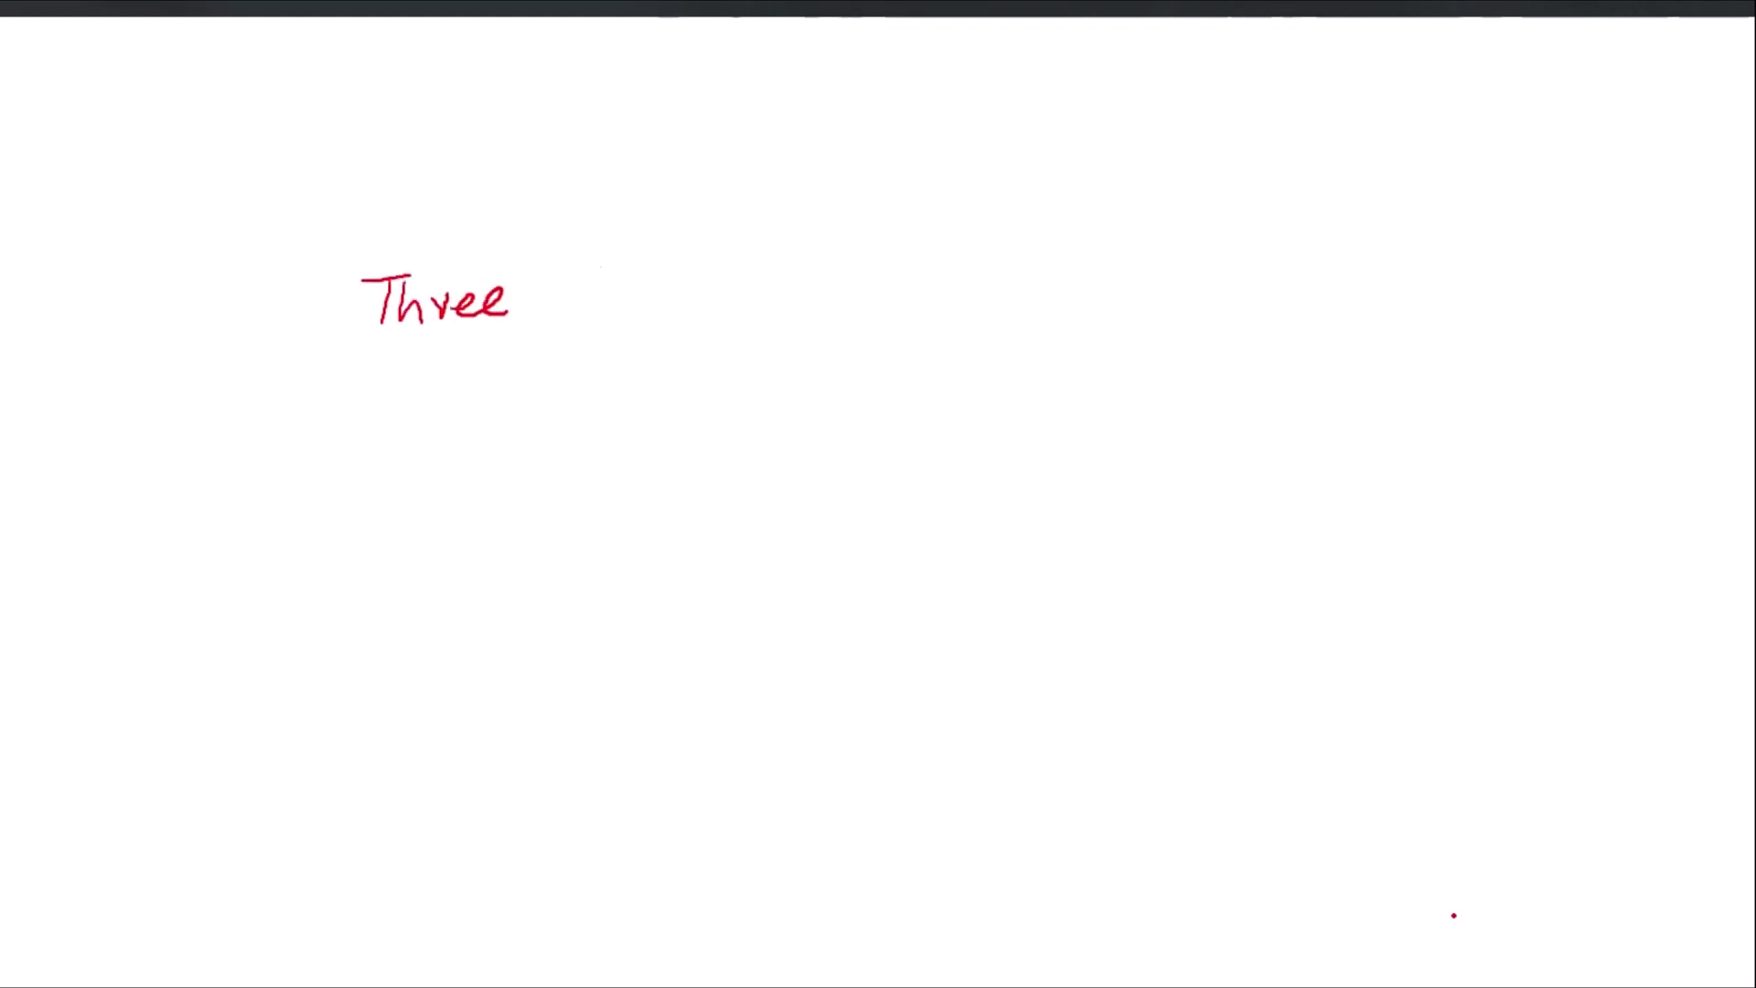
pyautogui.moveTo(599, 268); pyautogui.dragTo(600, 313)
pyautogui.moveTo(611, 289)
pyautogui.mouseDown()
pyautogui.moveTo(649, 313)
pyautogui.moveTo(648, 334)
pyautogui.mouseUp()
pyautogui.moveTo(652, 288)
pyautogui.mouseDown()
pyautogui.moveTo(652, 309)
pyautogui.moveTo(737, 295)
pyautogui.mouseUp()
pyautogui.moveTo(716, 274); pyautogui.dragTo(749, 268)
pyautogui.moveTo(758, 268); pyautogui.dragTo(743, 305)
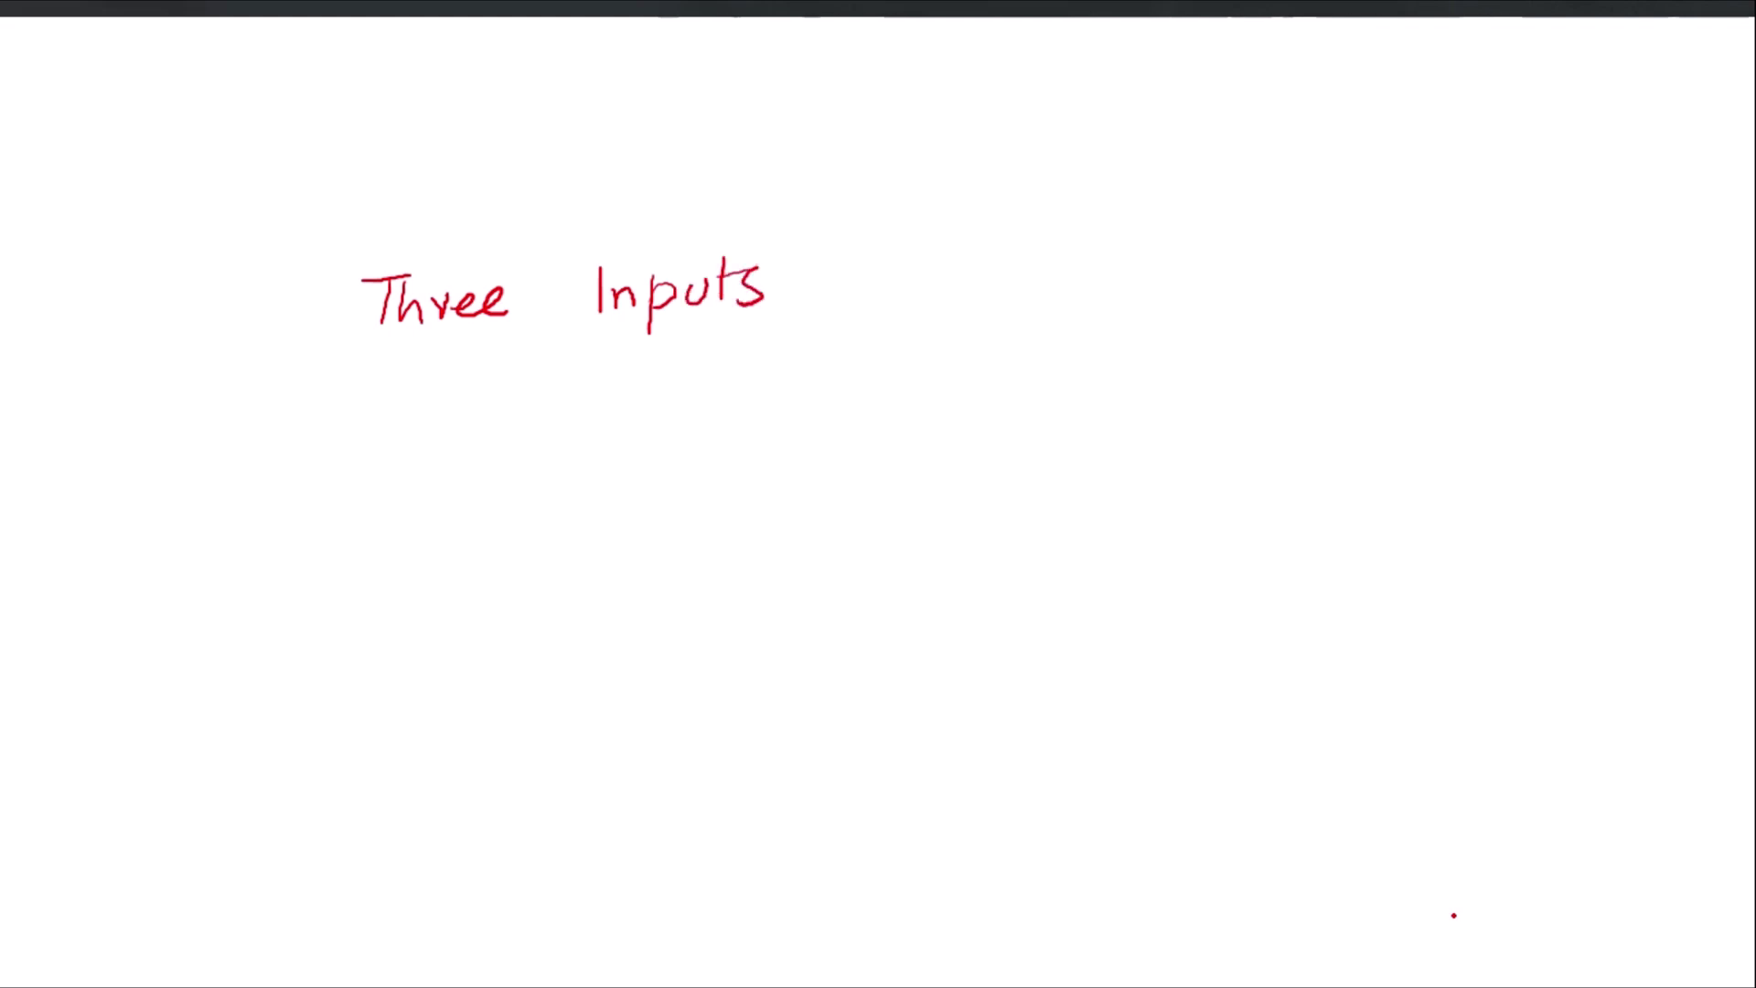
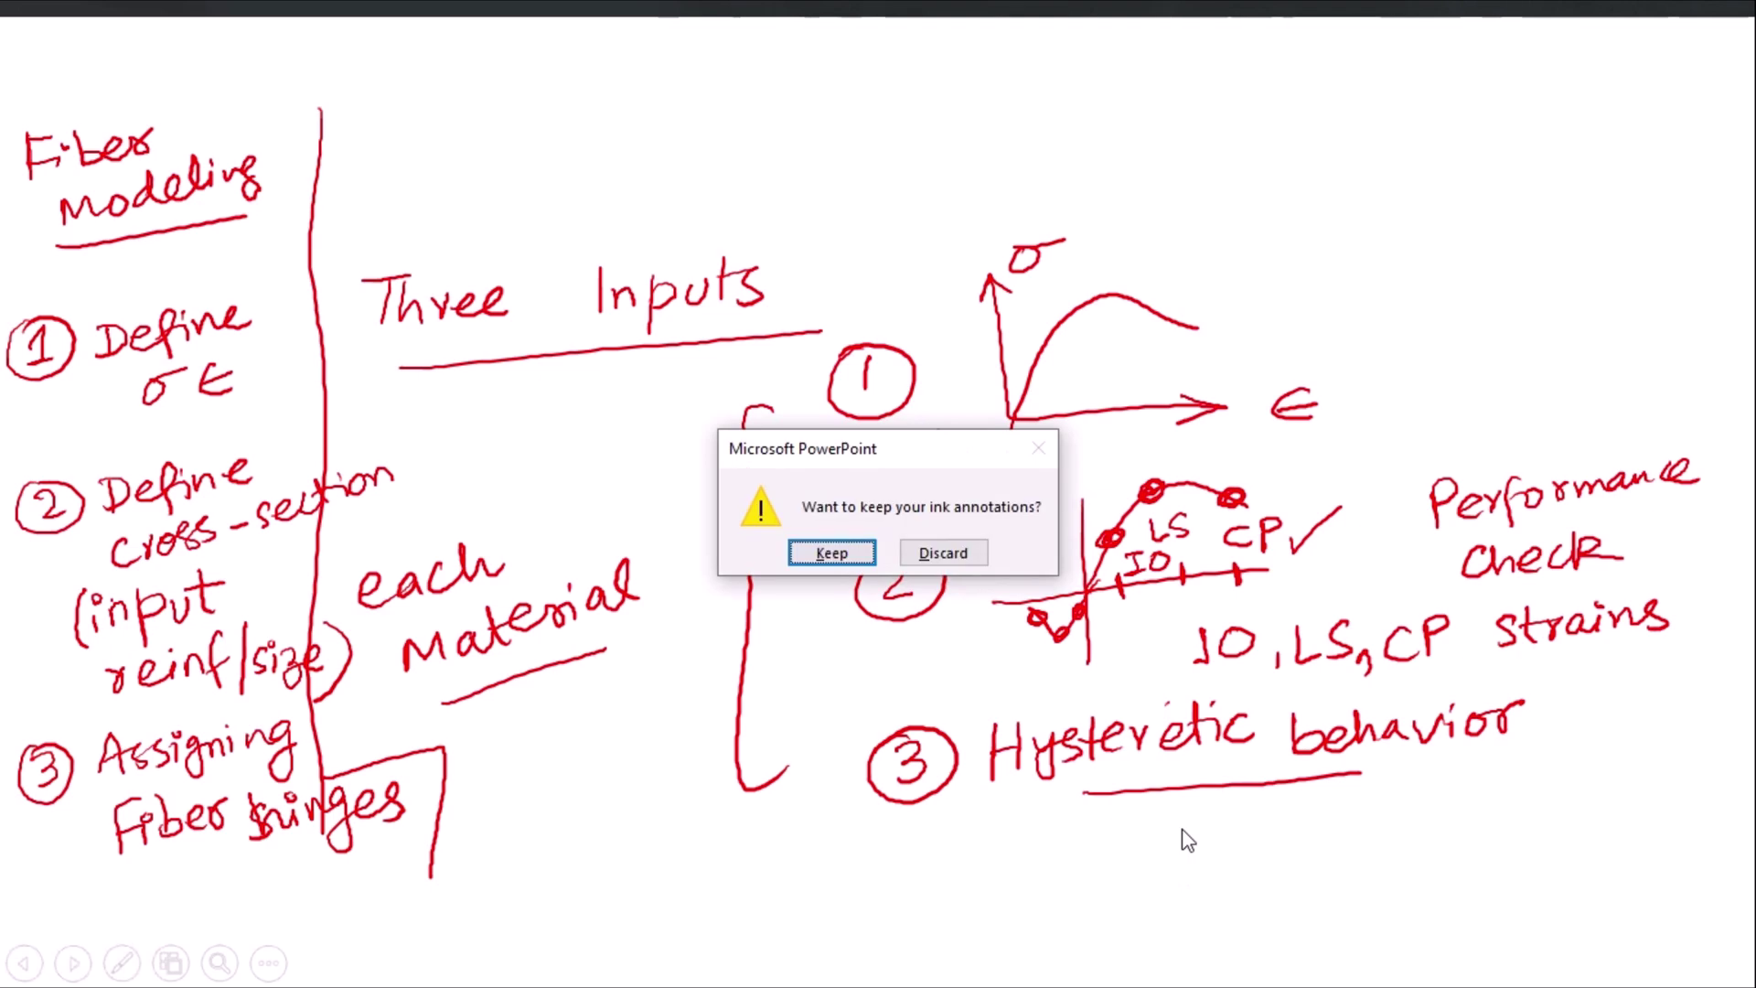
# End the slide show discarding the ink annotations, and switch to the Uniaxial Nonlinear Material Data dialog in SAP2000
pyautogui.click(970, 560)
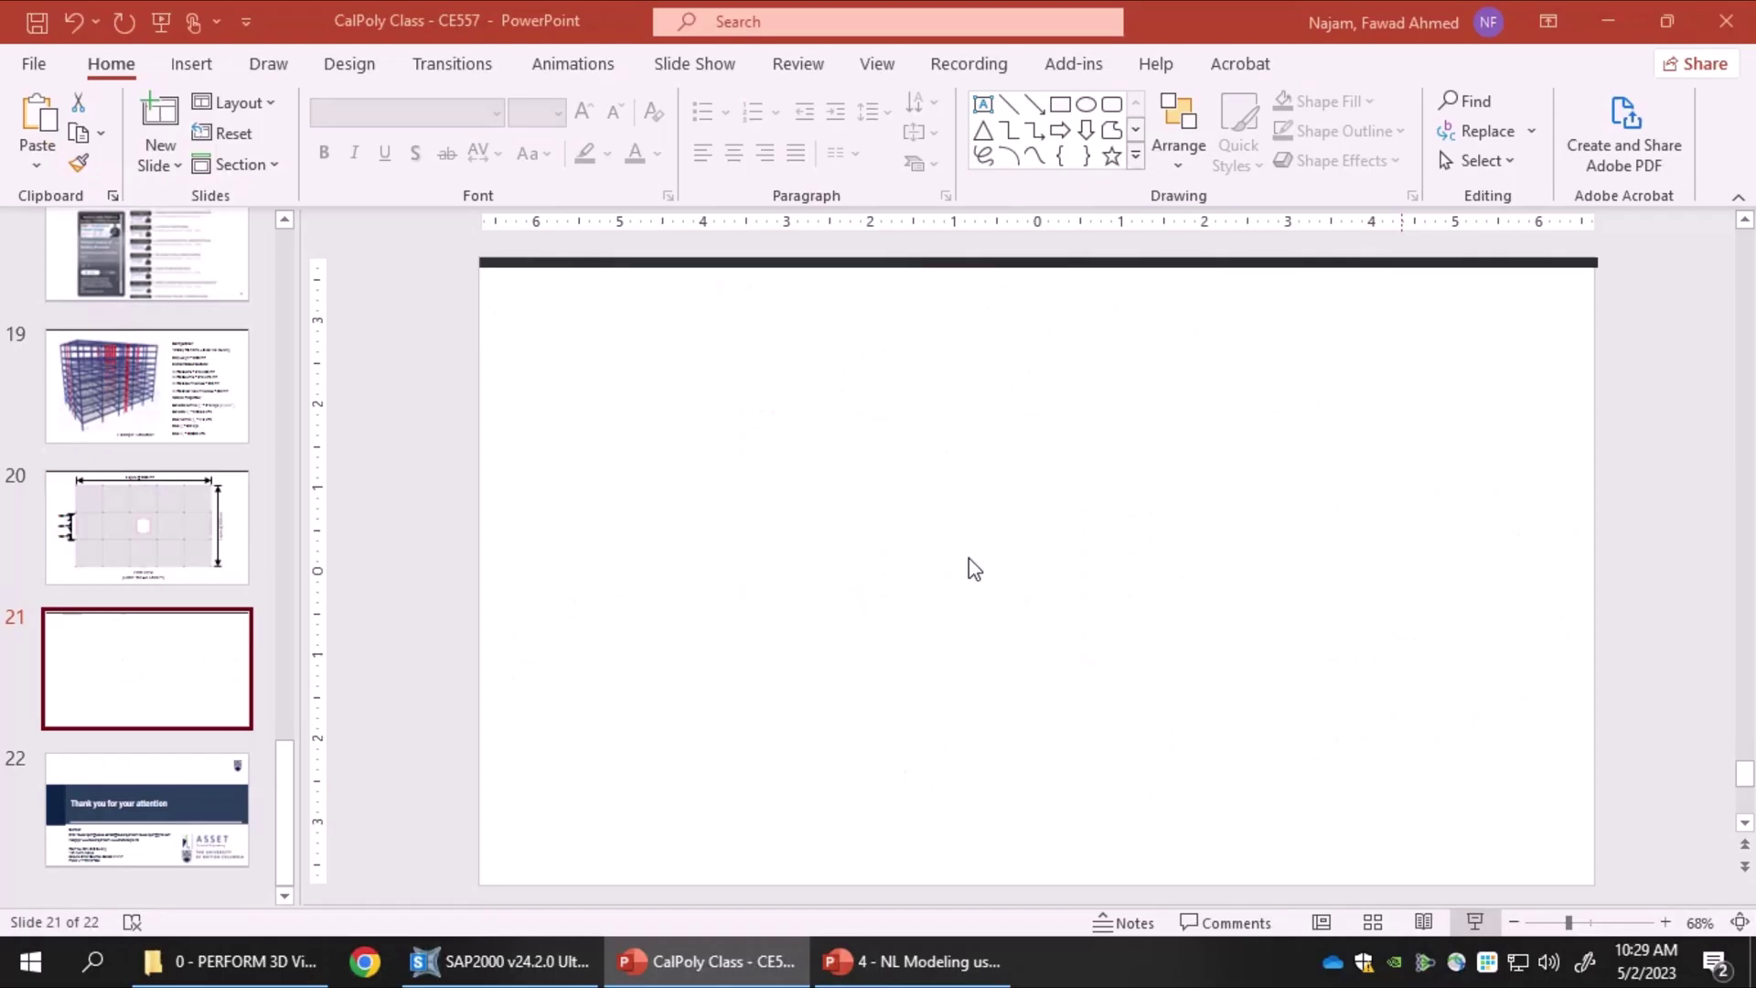
pyautogui.click(492, 961)
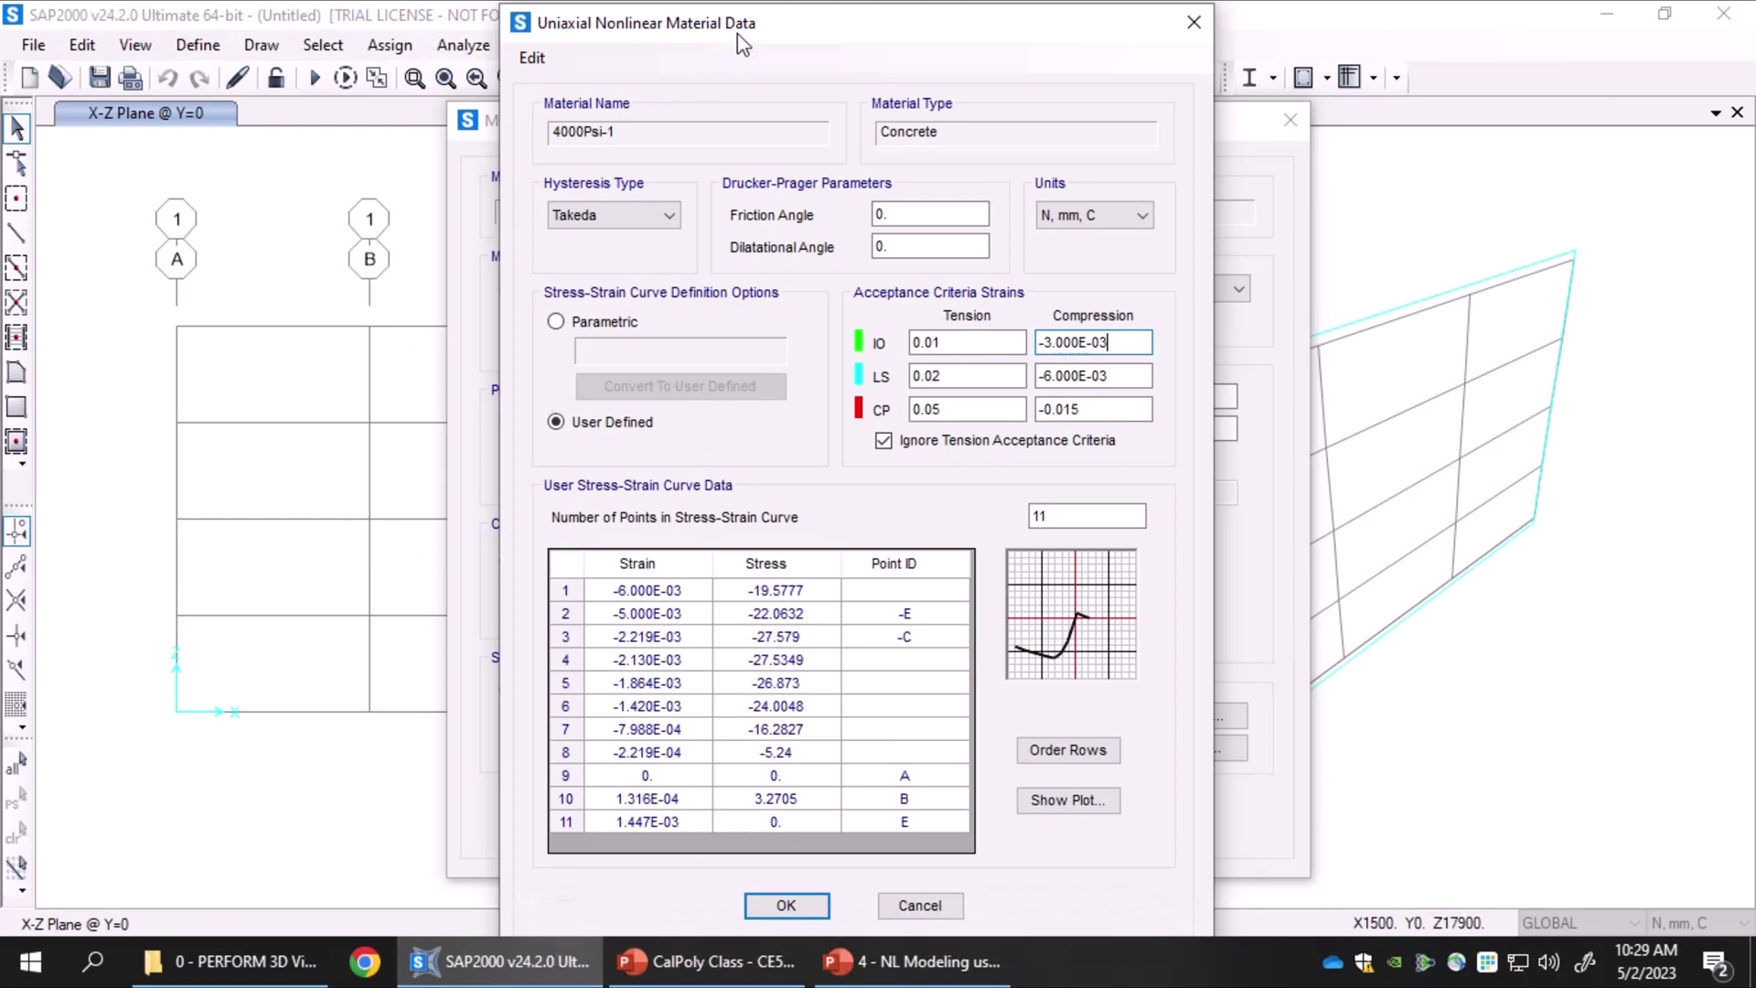
pyautogui.moveTo(738, 33); pyautogui.dragTo(734, 28)
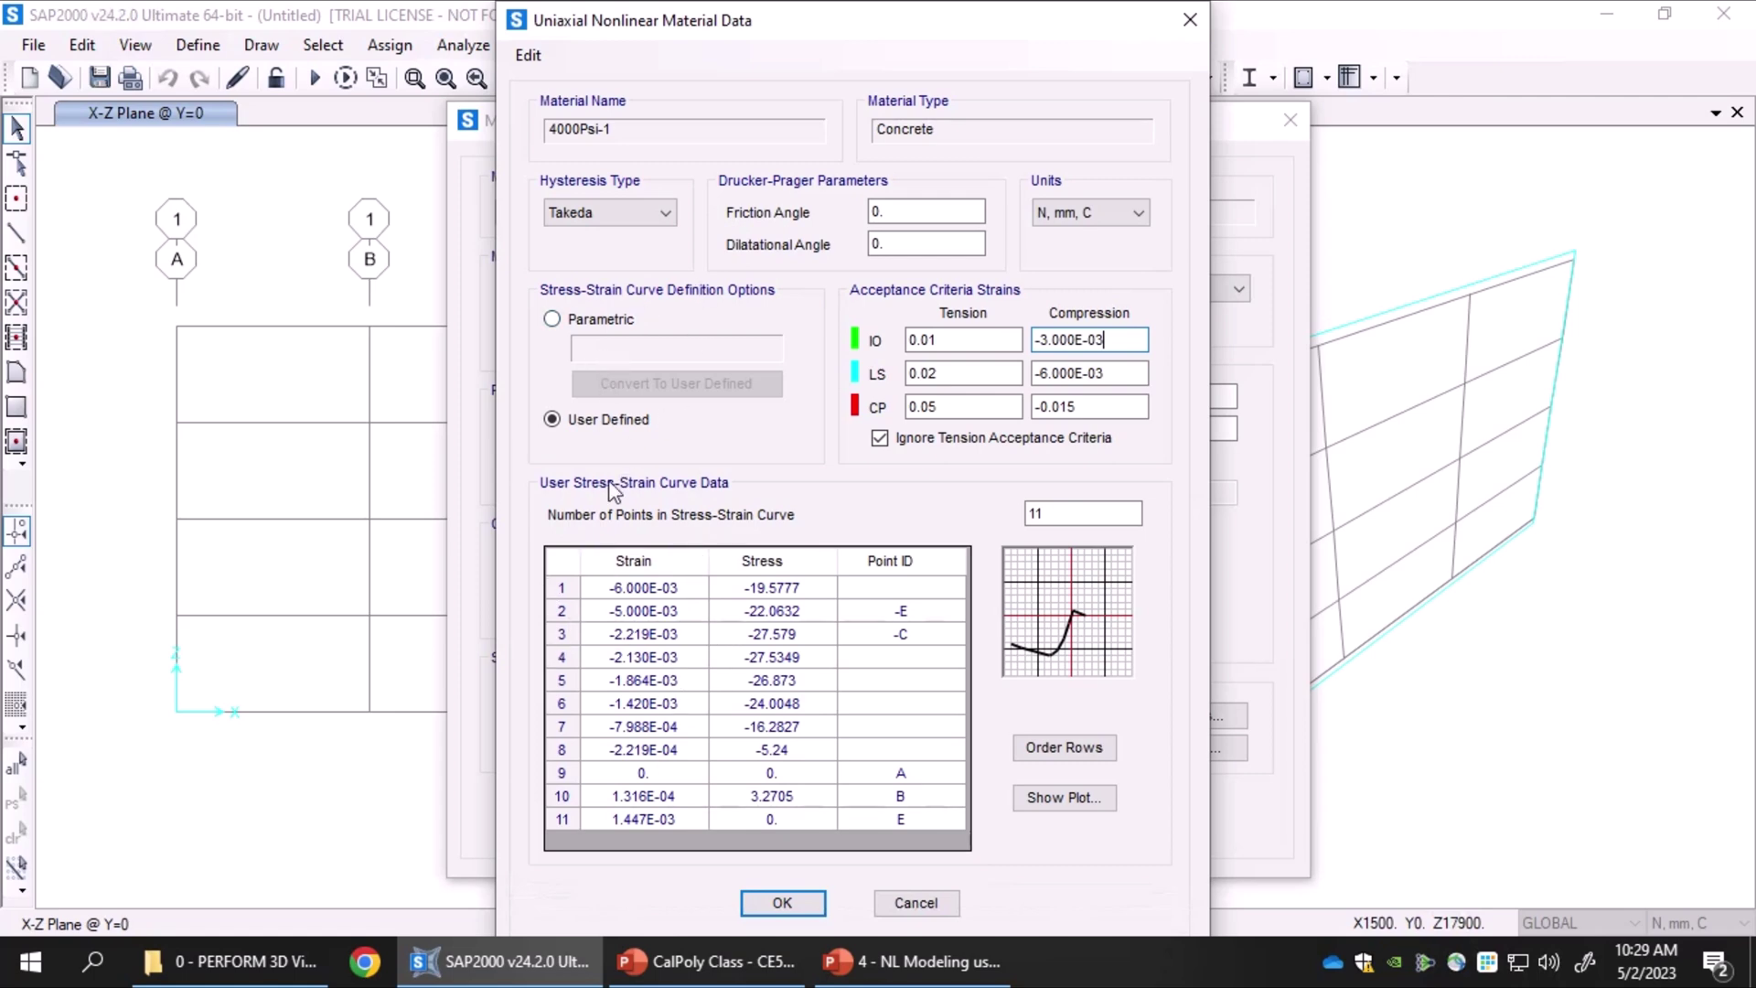
# Review the concrete's user-defined strain and stress points, and view their curve plot before closing it
pyautogui.click(642, 613)
pyautogui.click(654, 613)
pyautogui.click(808, 635)
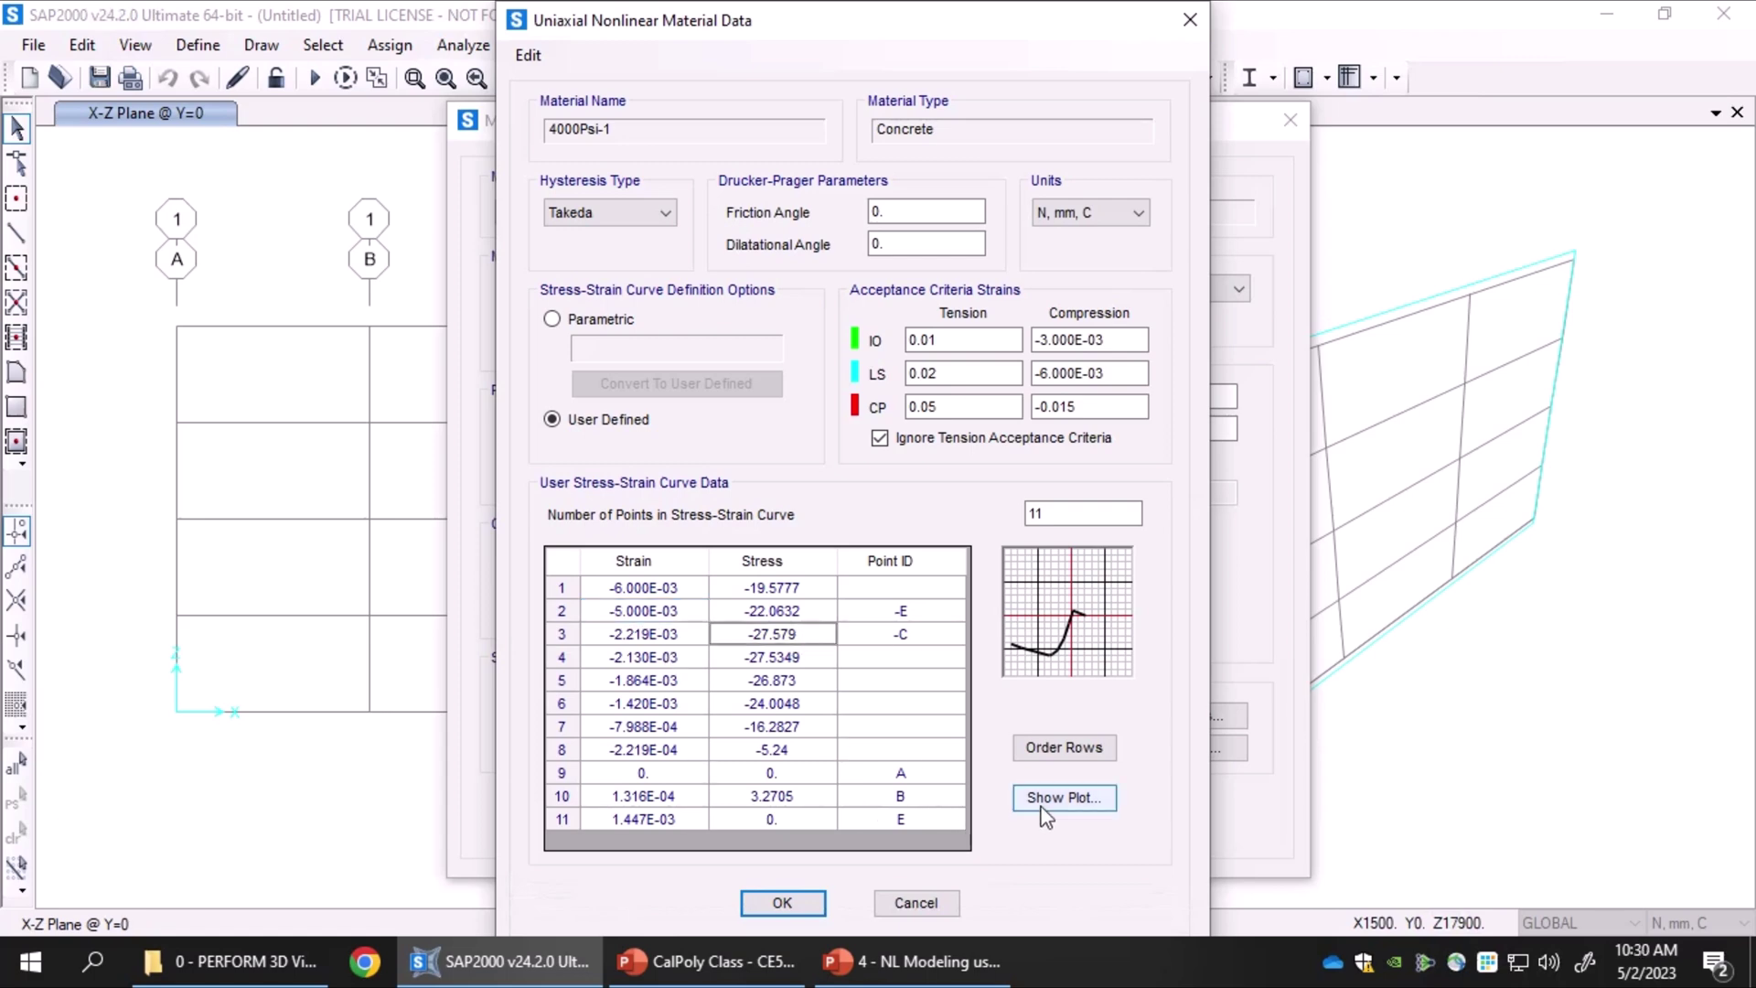
pyautogui.click(1064, 797)
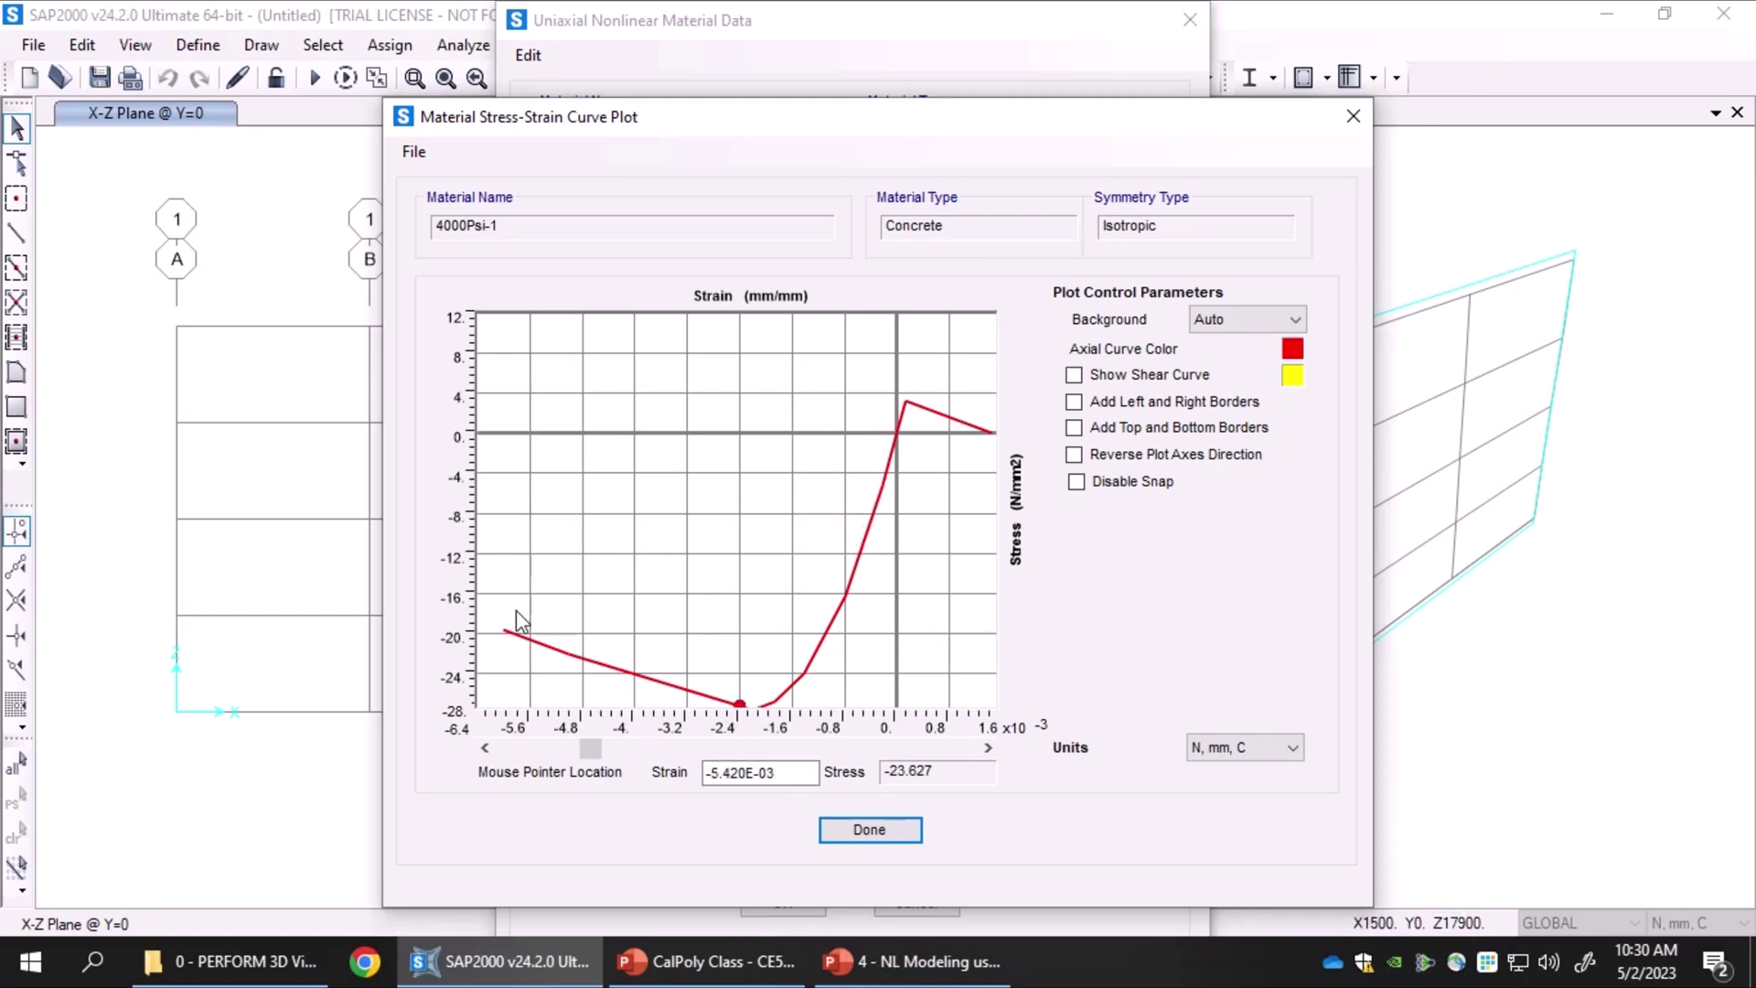
pyautogui.click(1353, 116)
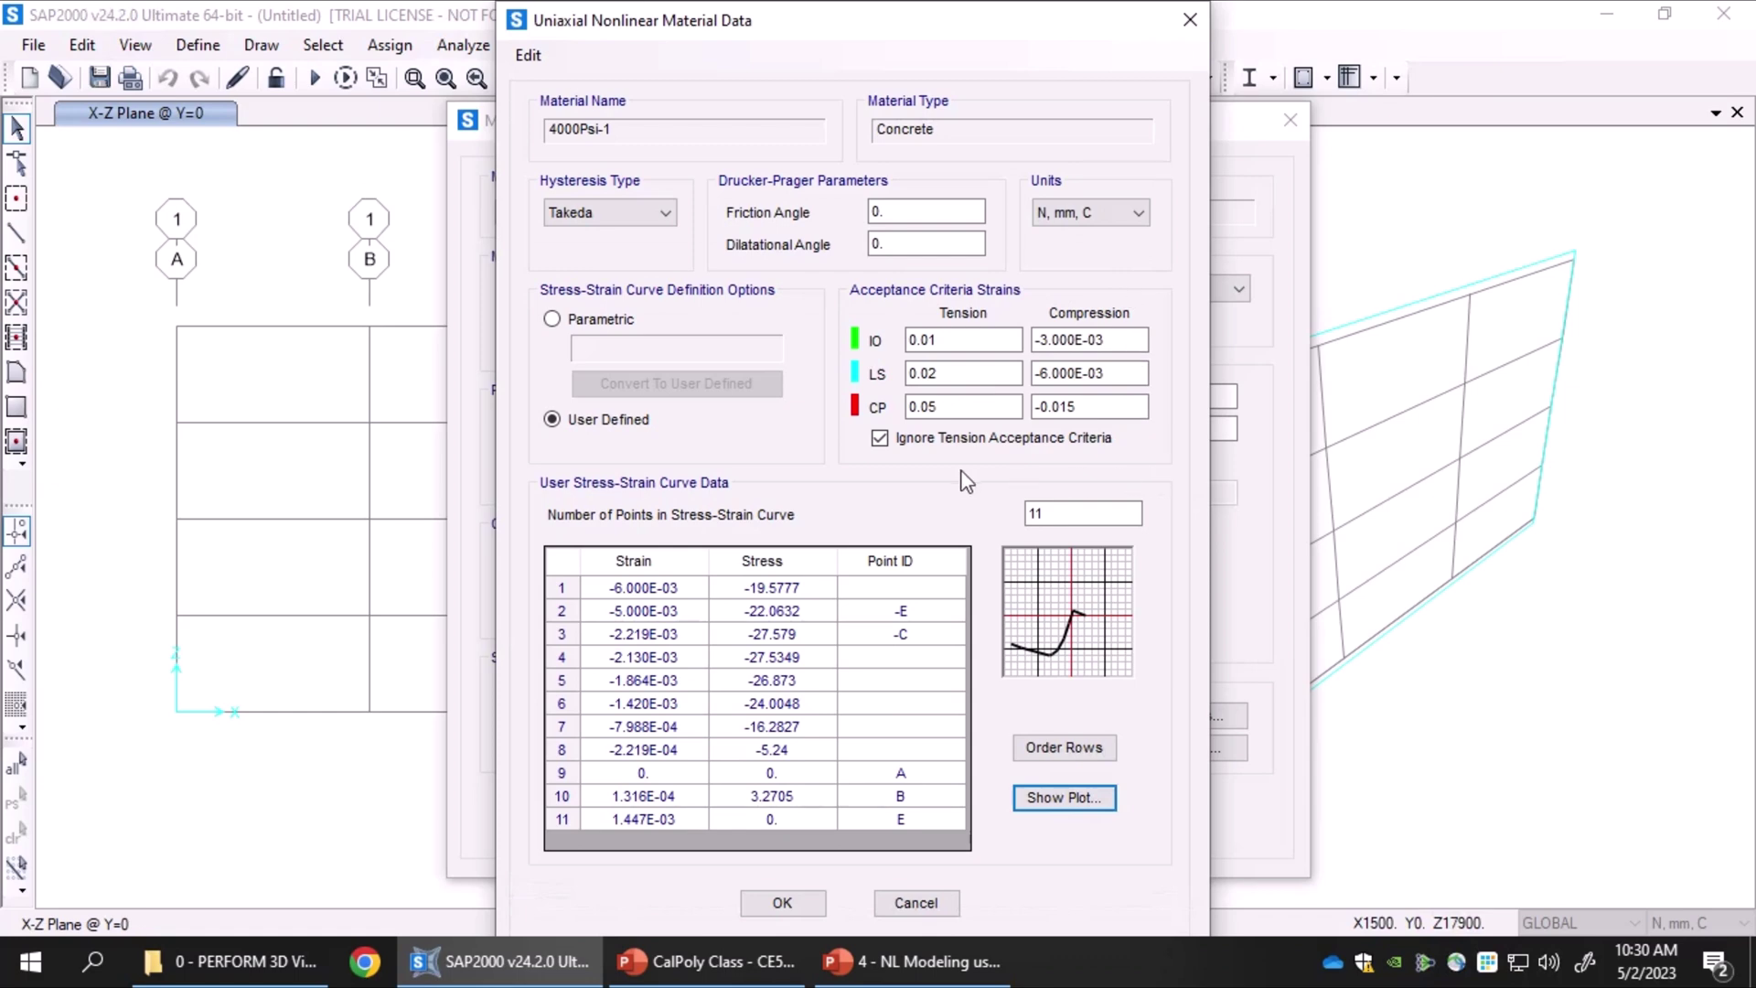
# Set the compression acceptance strains to -1.000E-03 for IO and -2.000E-03 for LS
pyautogui.click(1102, 352)
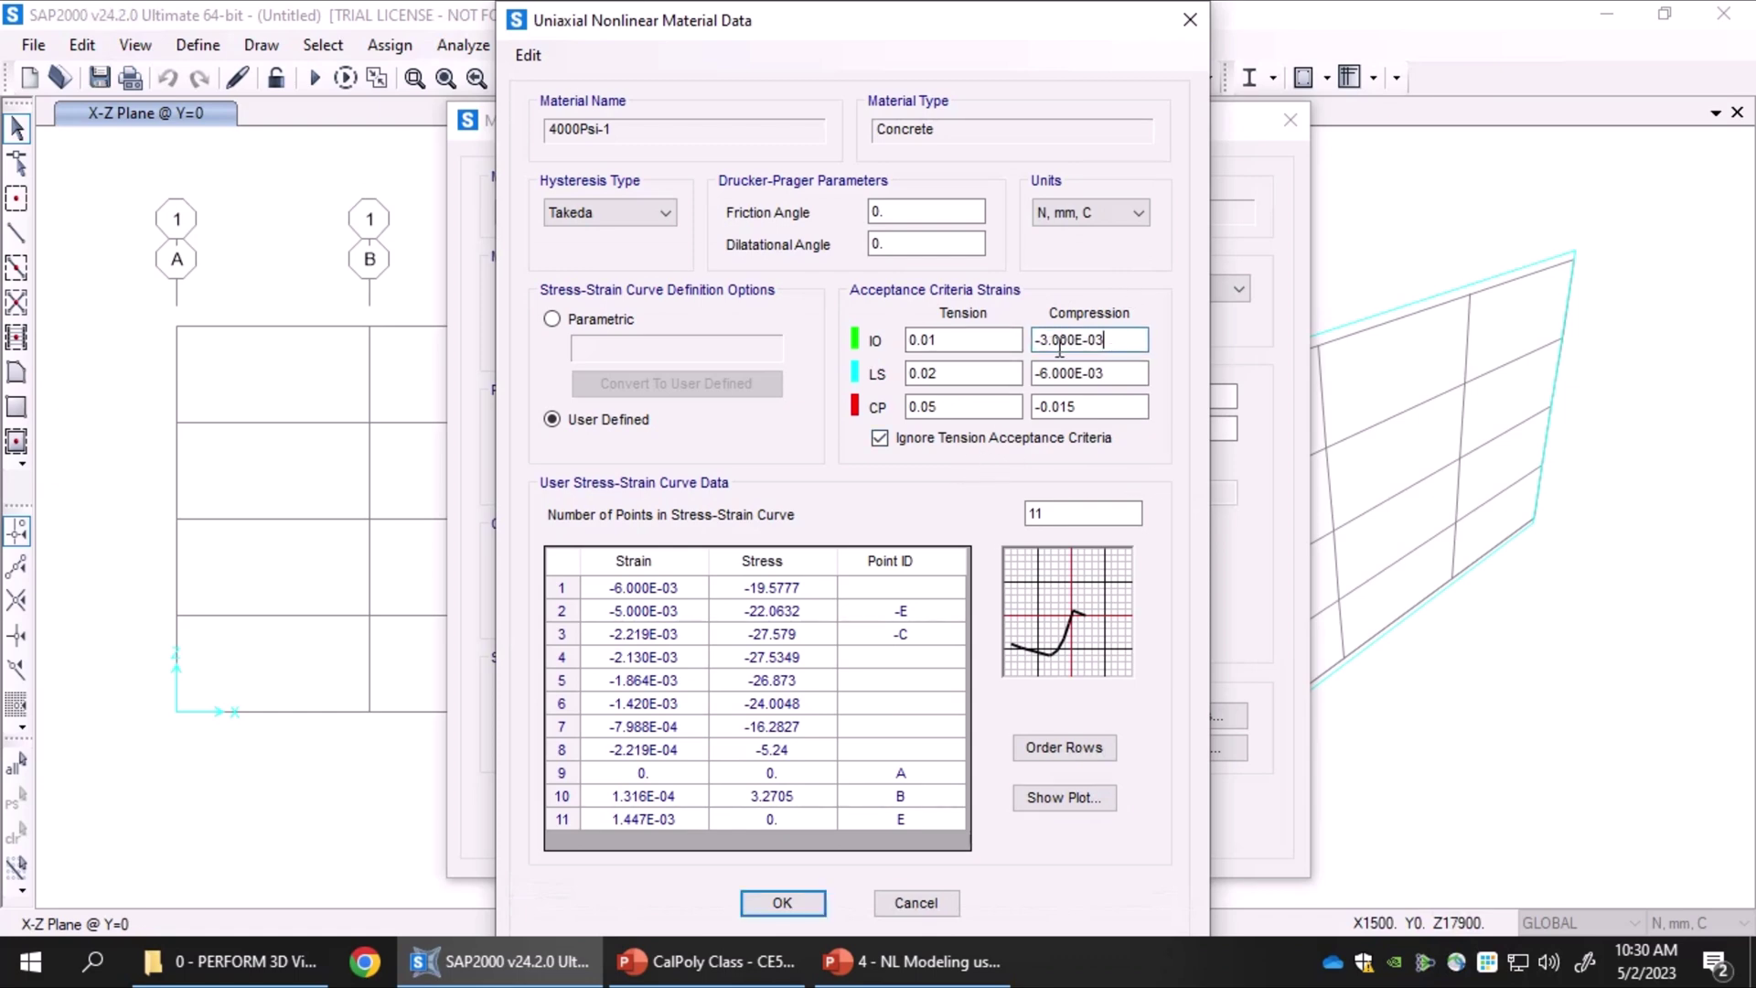
pyautogui.moveTo(1043, 342); pyautogui.dragTo(1122, 337)
pyautogui.click(1122, 339)
pyautogui.press('BackSpace')
pyautogui.write('1')
pyautogui.click(1046, 372)
pyautogui.press('BackSpace')
pyautogui.write('2')
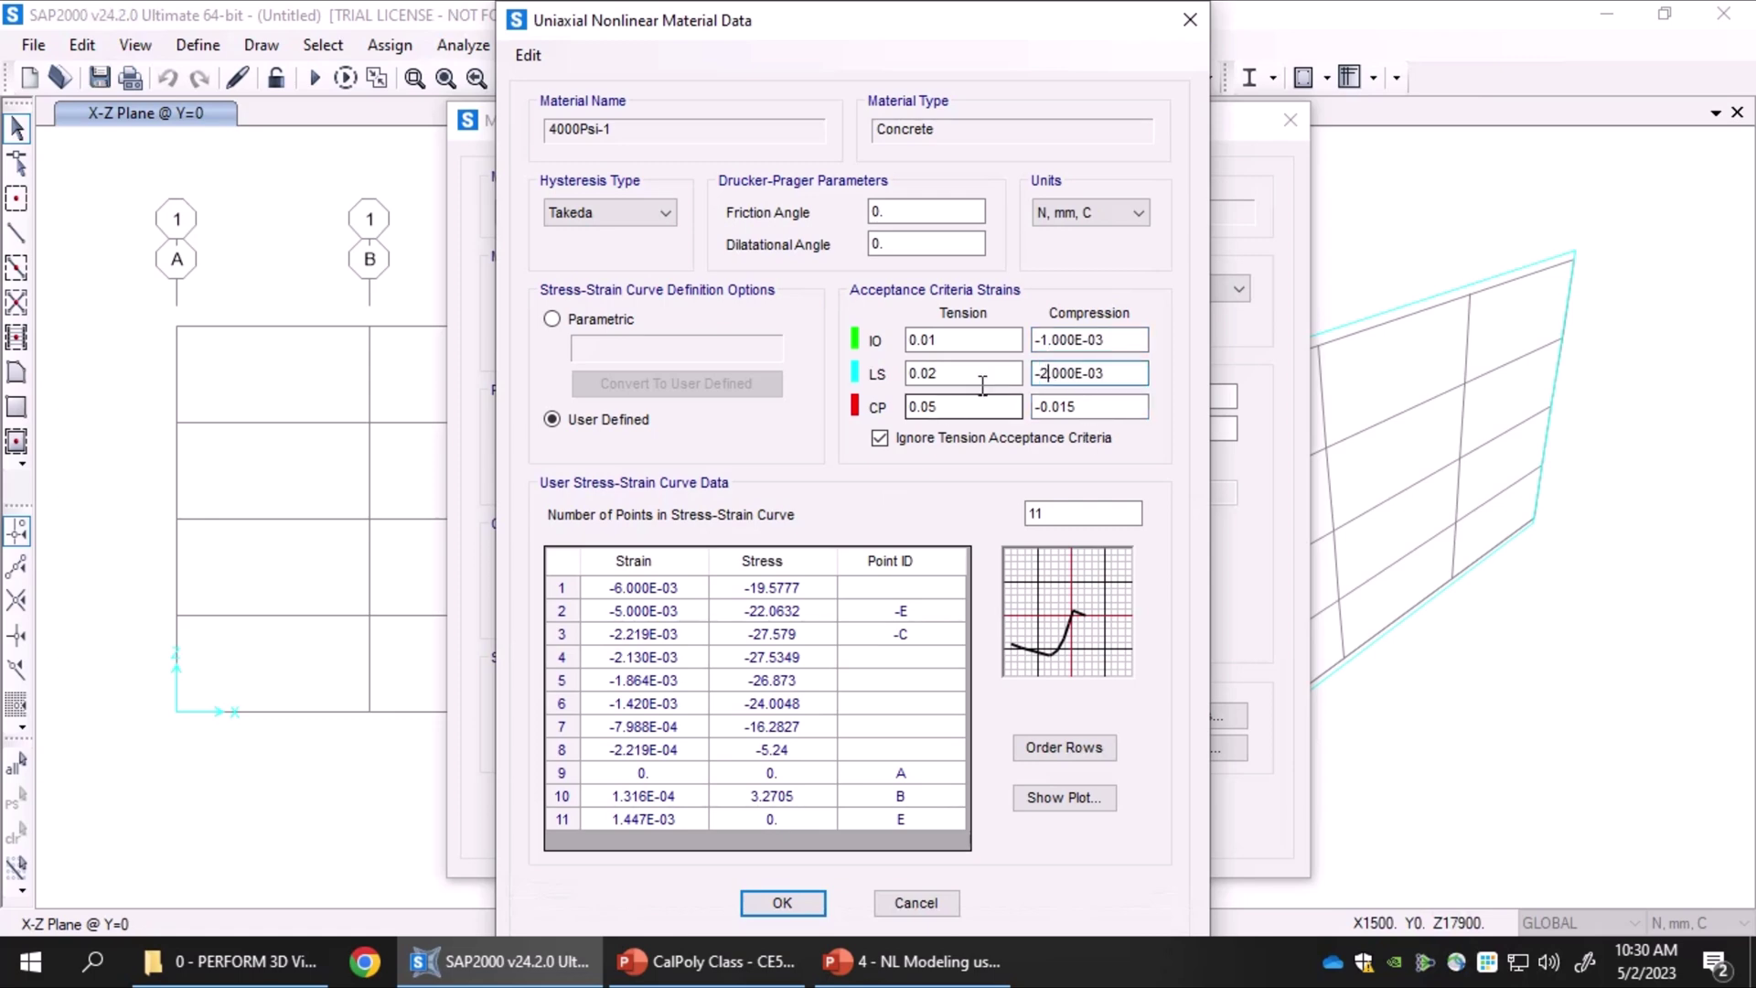
# Copy the LS compression strain into the CP level and change it to -3.000E-03
pyautogui.moveTo(1134, 372); pyautogui.dragTo(977, 378)
pyautogui.hotkey('ctrl', 'c')
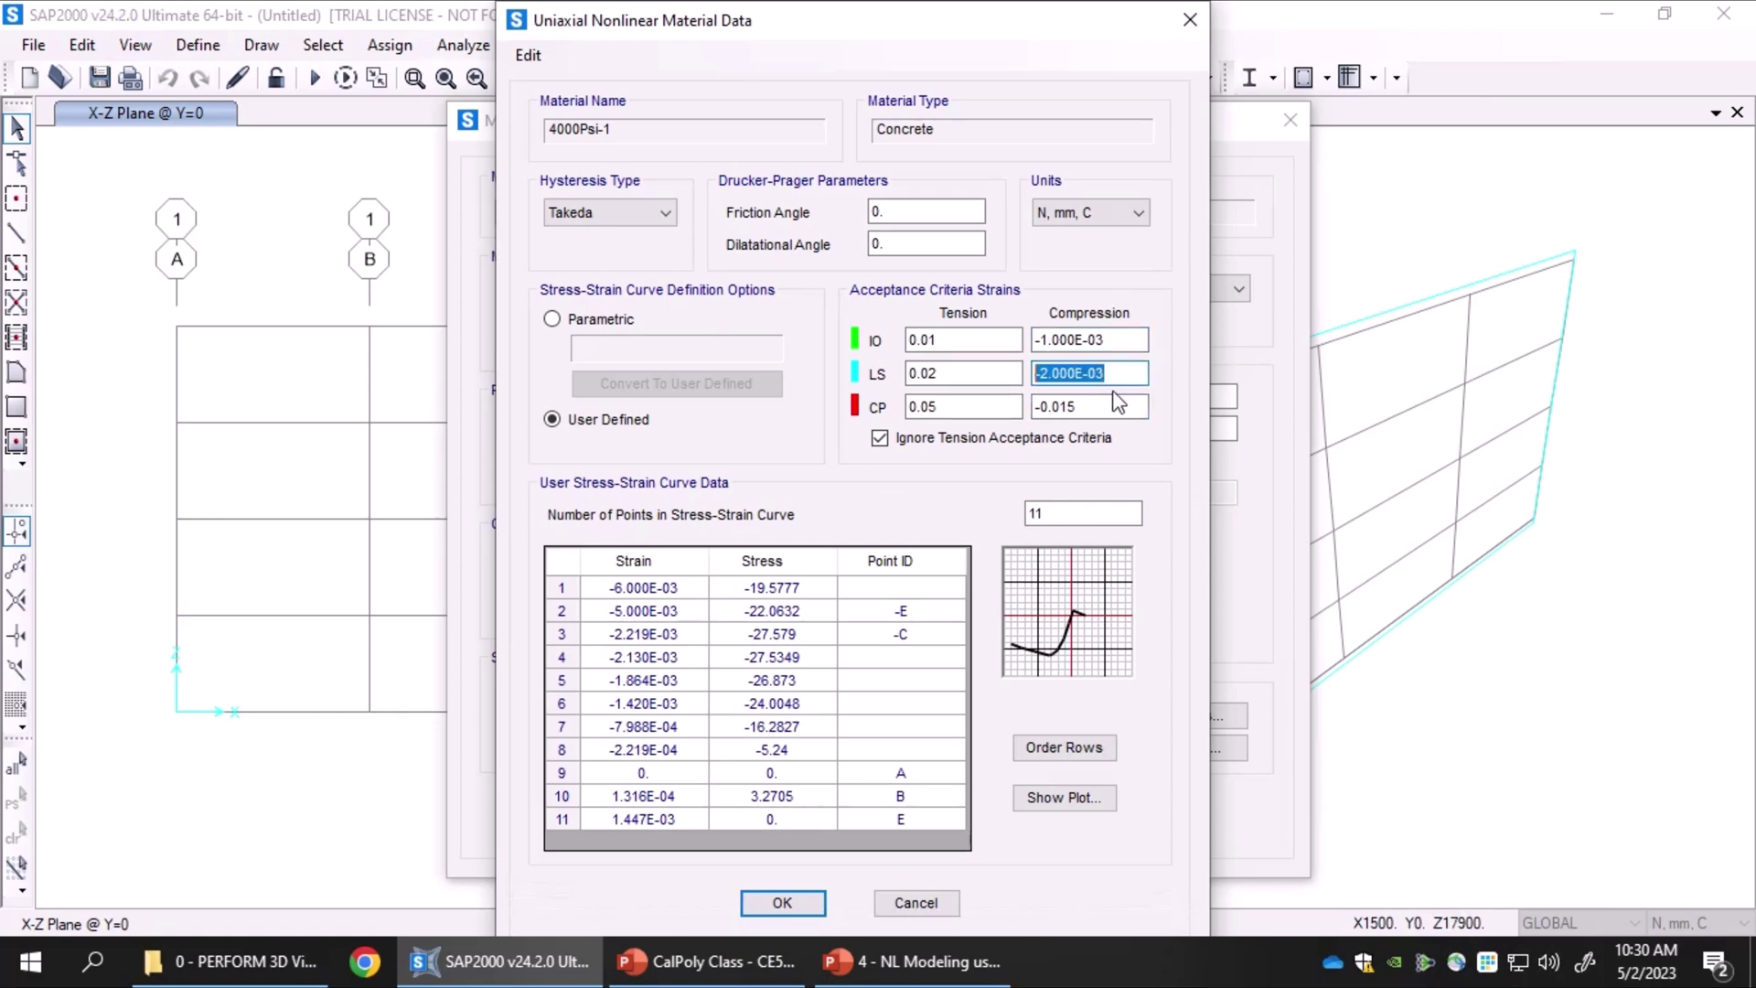
pyautogui.moveTo(1138, 406); pyautogui.dragTo(966, 400)
pyautogui.hotkey('ctrl', 'v')
pyautogui.click(1051, 409)
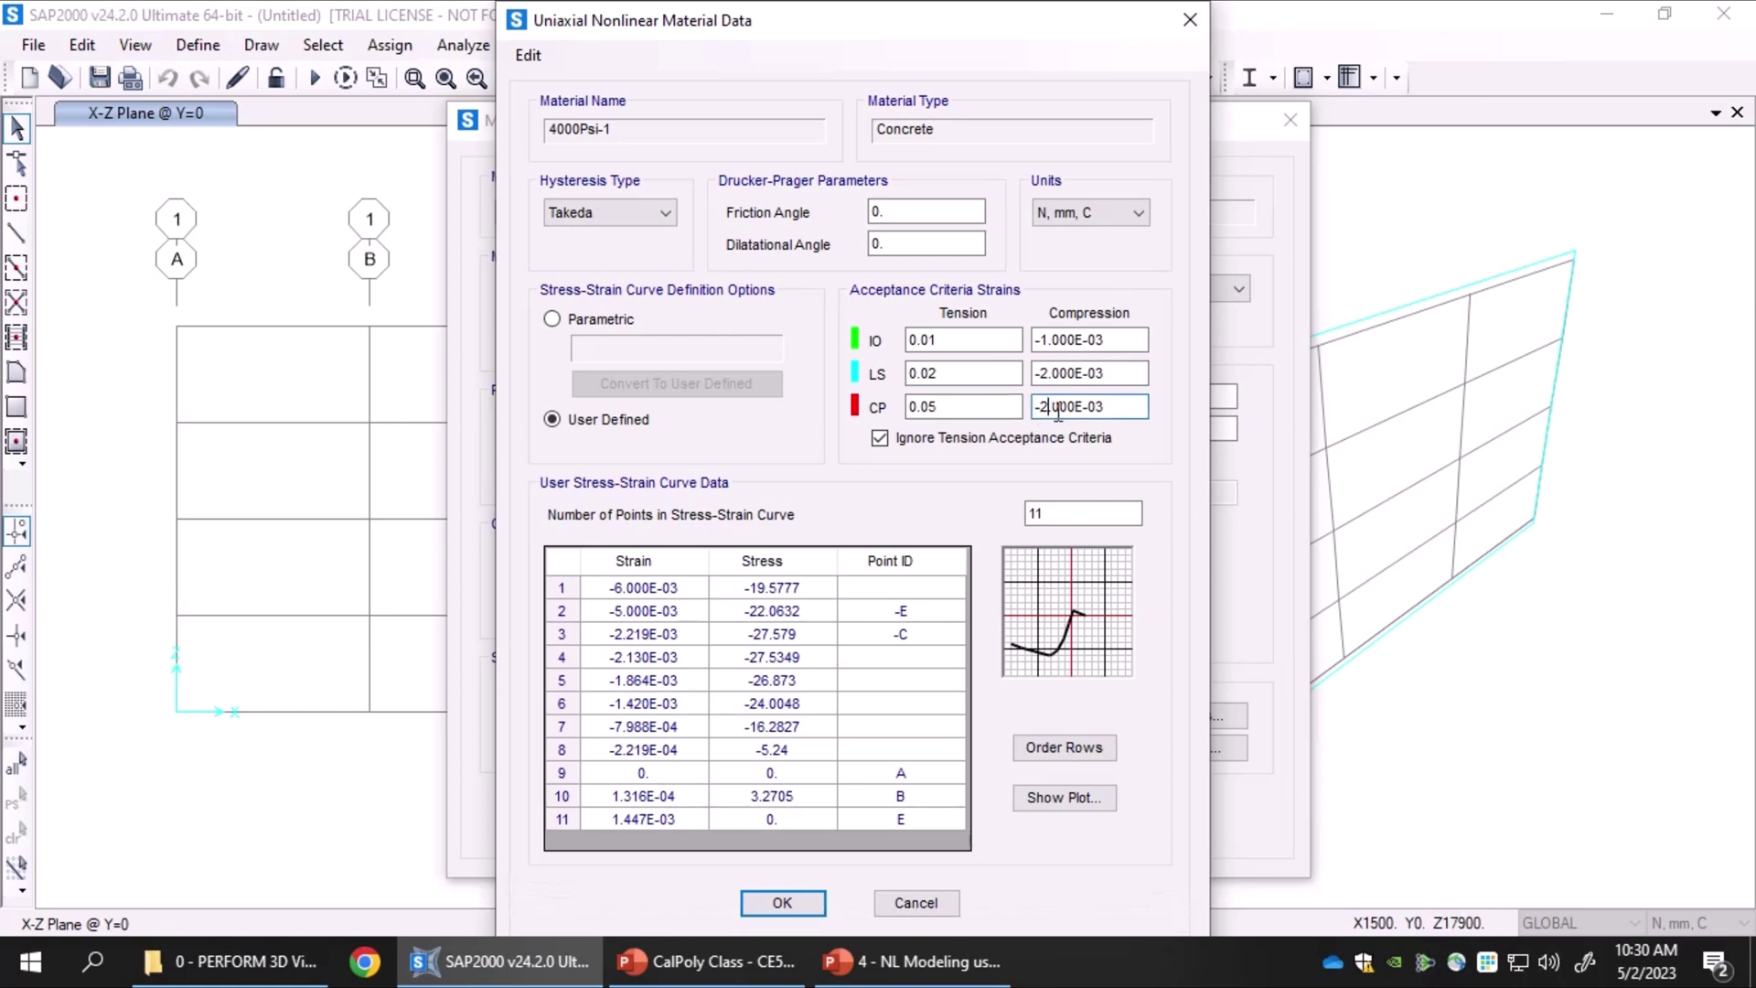
pyautogui.press('BackSpace')
pyautogui.write('3')
# Set the tension acceptance strains to 0.0001 for IO and 0.00015 for LS
pyautogui.click(979, 340)
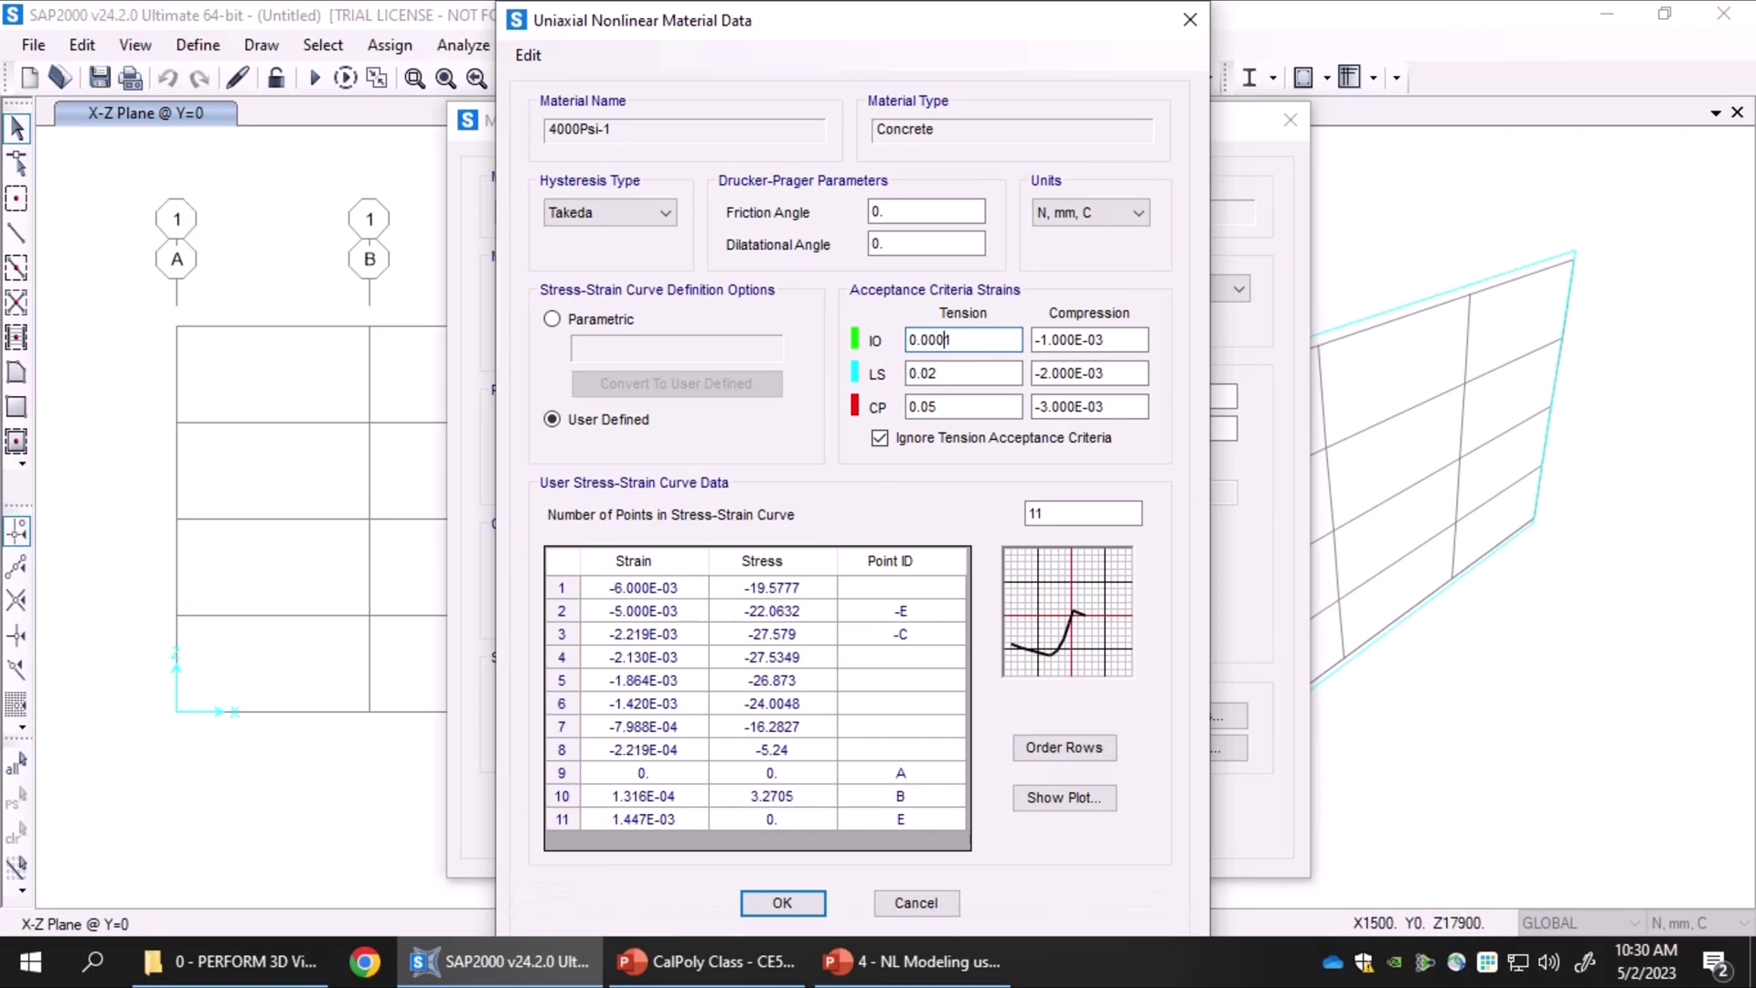
pyautogui.moveTo(956, 340); pyautogui.dragTo(908, 374)
pyautogui.hotkey('ctrl', 'c')
pyautogui.hotkey('ctrl', 'v')
pyautogui.write('15')
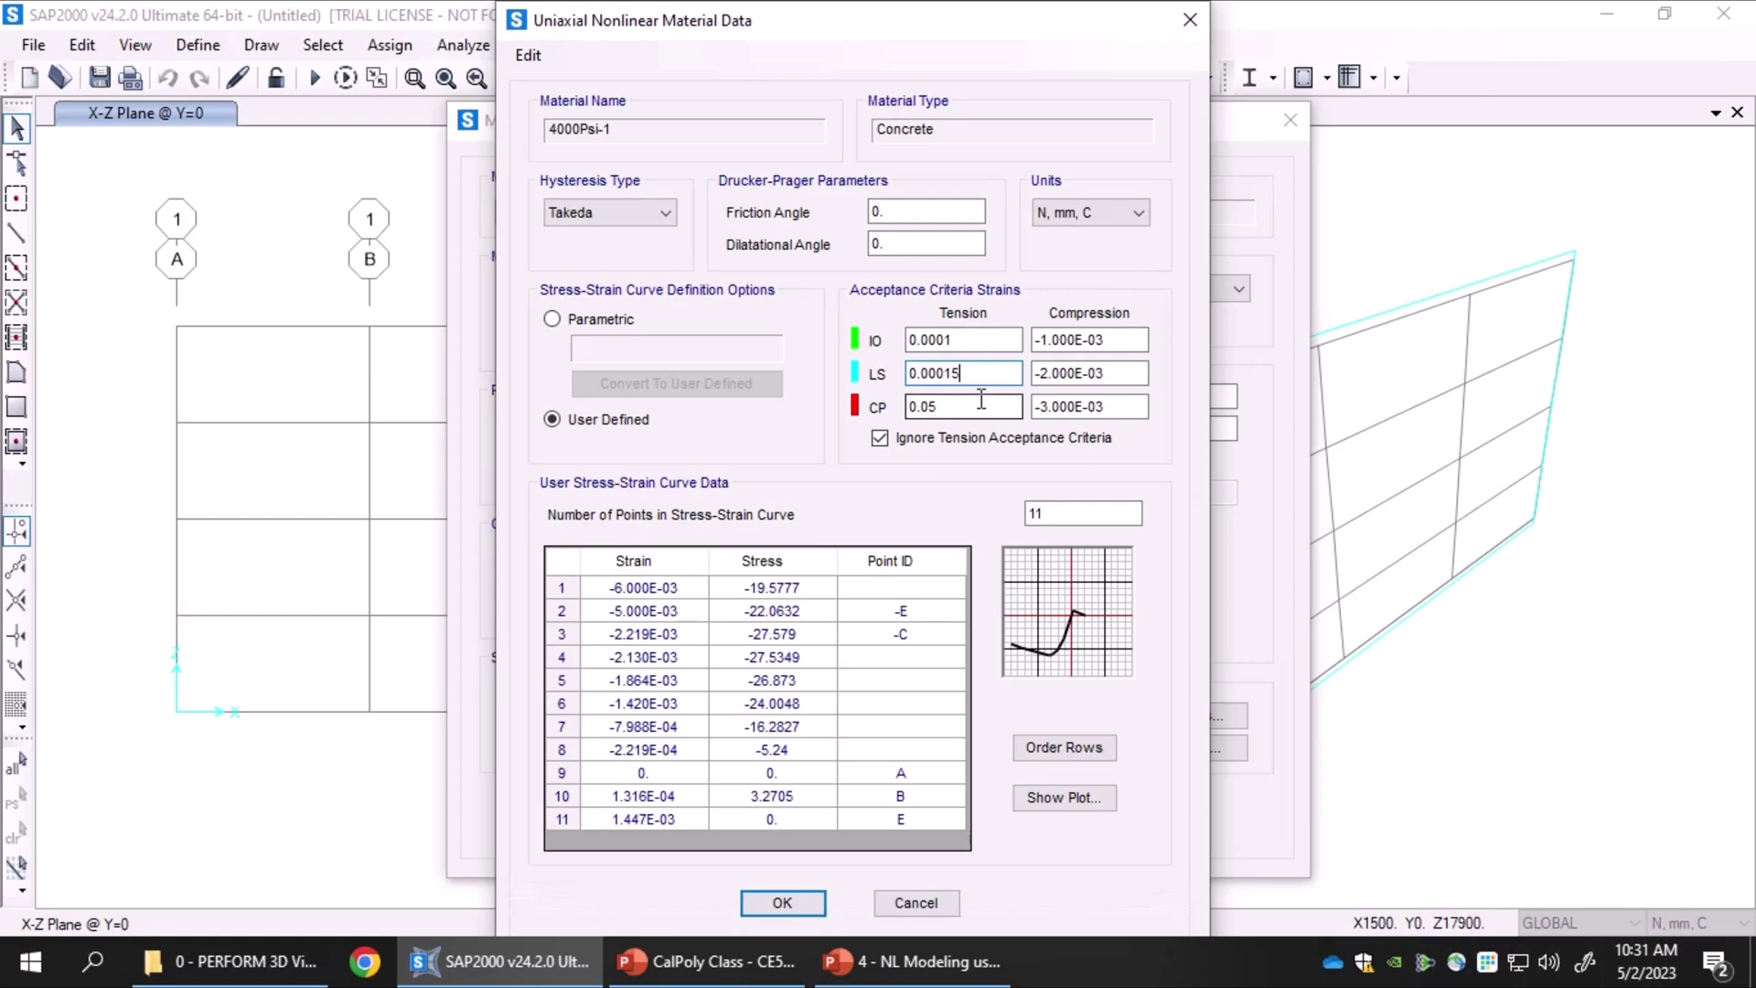
# Copy the LS tension strain into the CP level and change it to 0.00017
pyautogui.moveTo(974, 372); pyautogui.dragTo(792, 377)
pyautogui.hotkey('ctrl', 'c')
pyautogui.moveTo(993, 406); pyautogui.dragTo(912, 406)
pyautogui.hotkey('ctrl', 'v')
pyautogui.click(986, 407)
pyautogui.press('BackSpace')
pyautogui.press('BackSpace')
pyautogui.write('1')
# Check the acceptance strains against the stress-strain curve plot, close it, and disable Ignore Tension Acceptance Criteria
pyautogui.click(1082, 801)
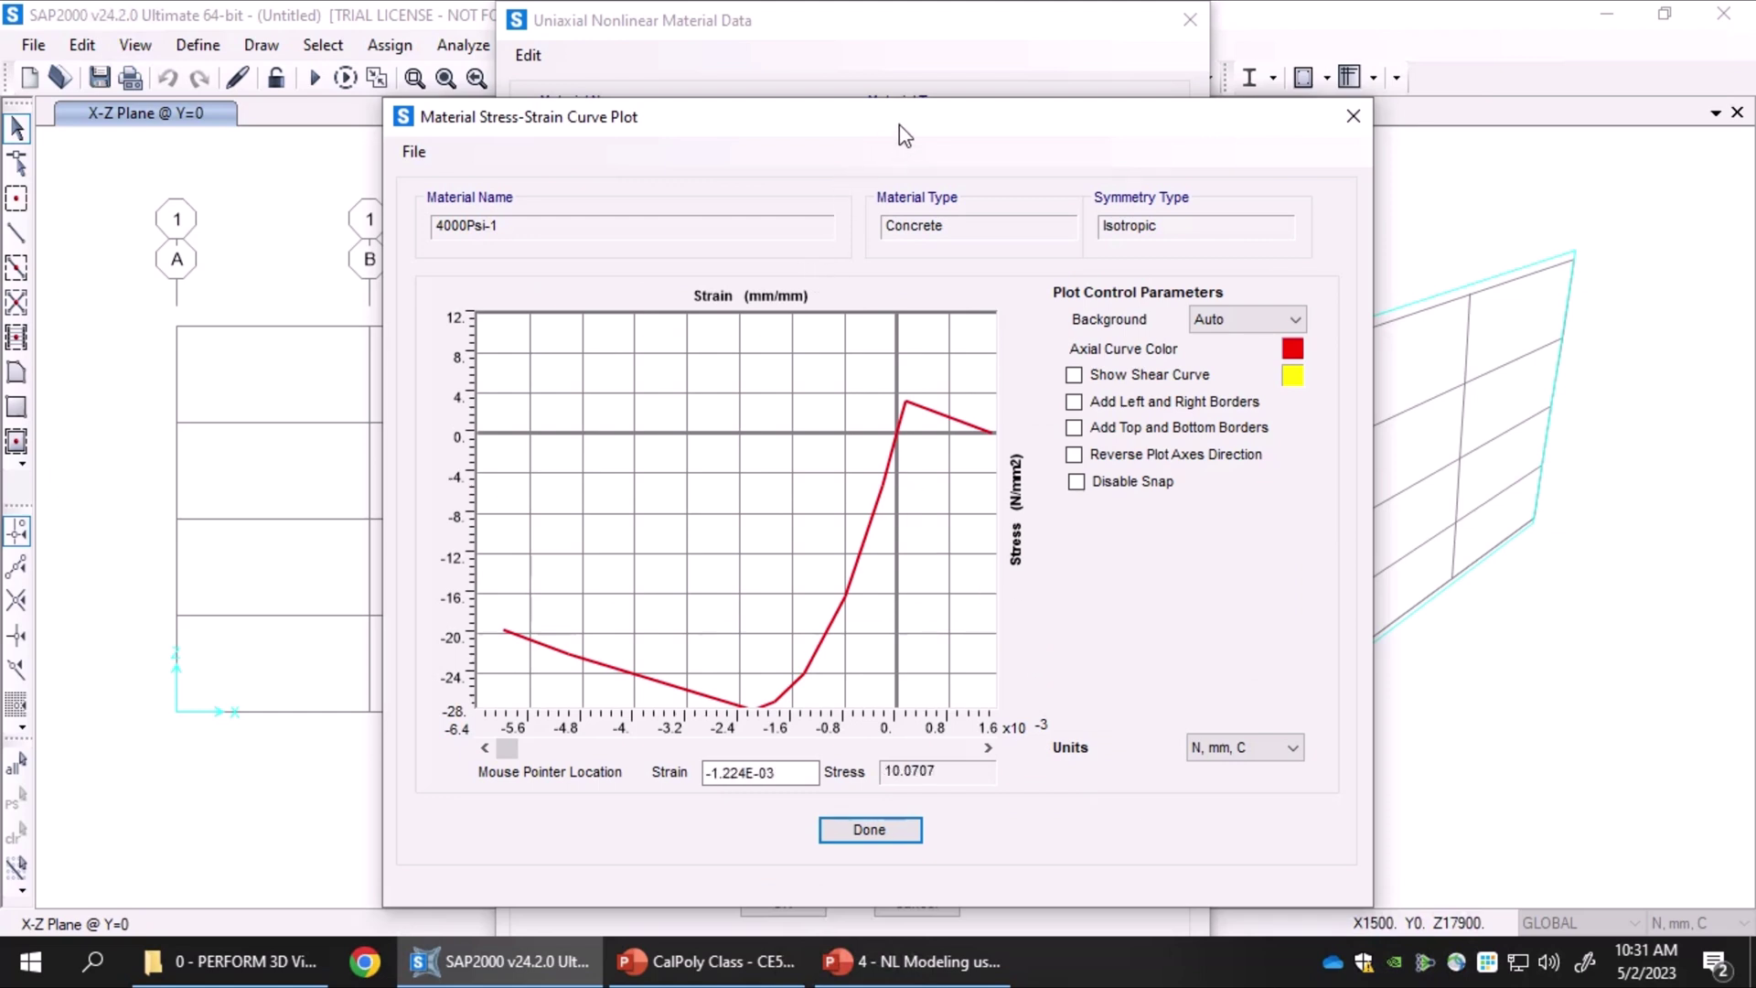
pyautogui.moveTo(898, 124); pyautogui.dragTo(851, 102)
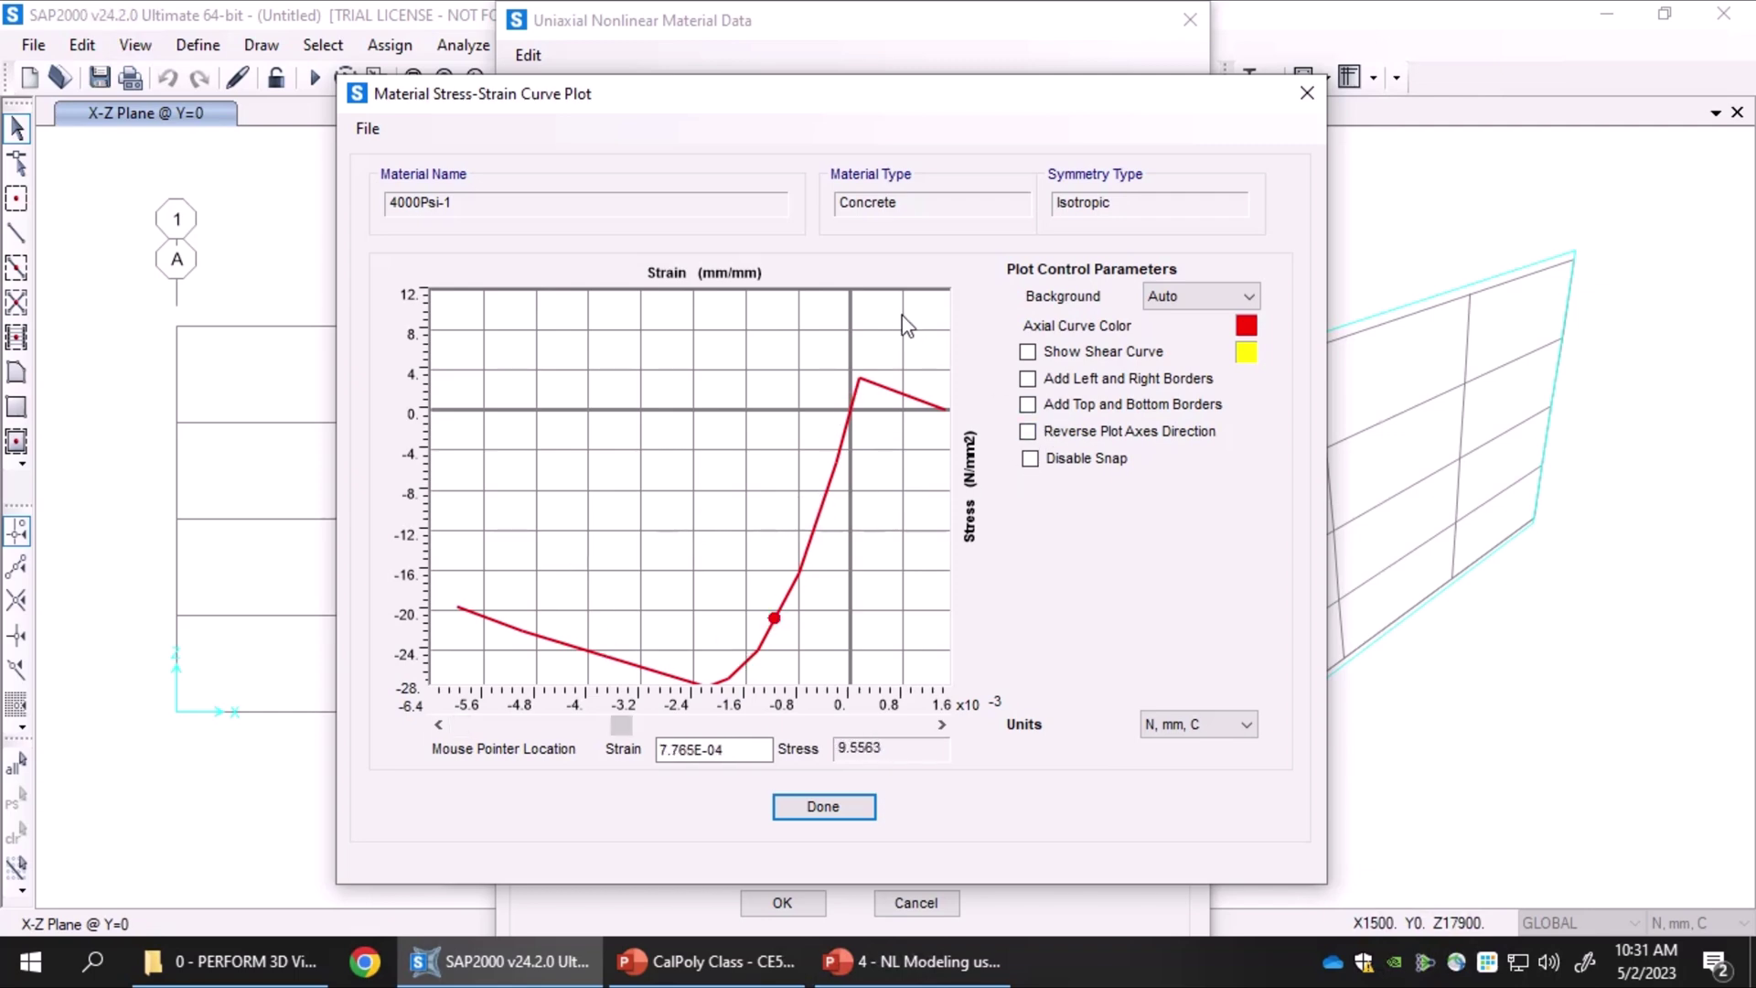
pyautogui.click(1178, 297)
pyautogui.click(1178, 297)
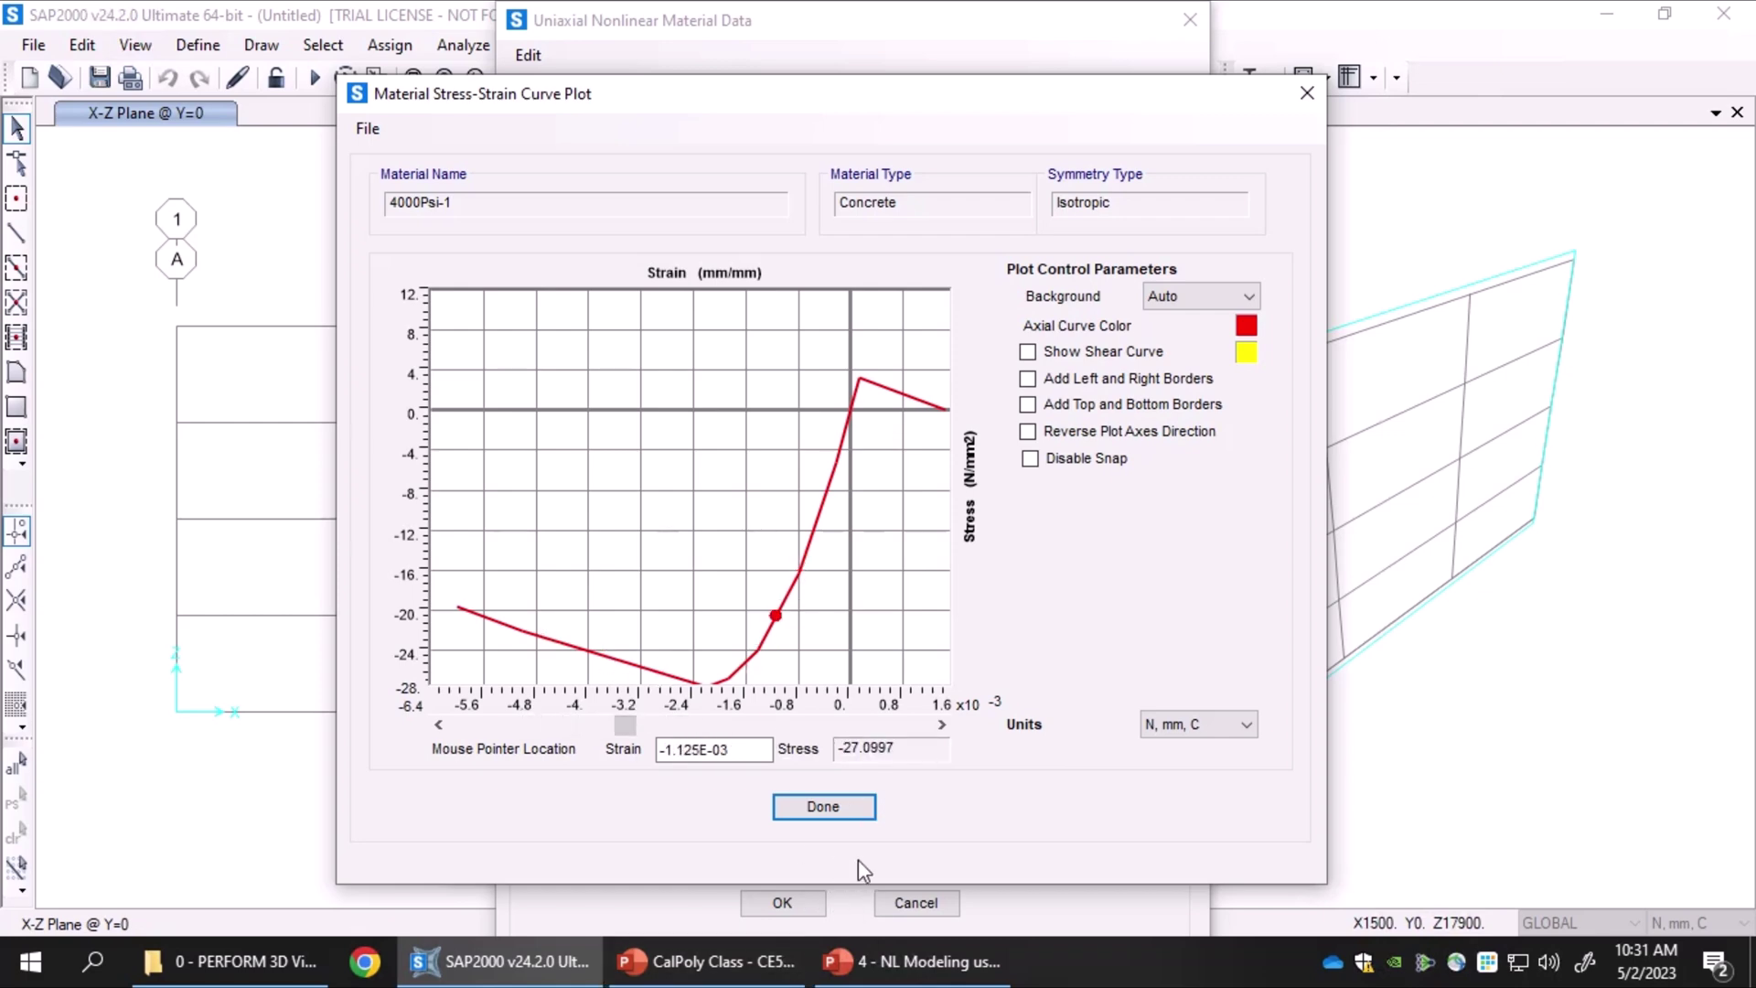
pyautogui.click(835, 808)
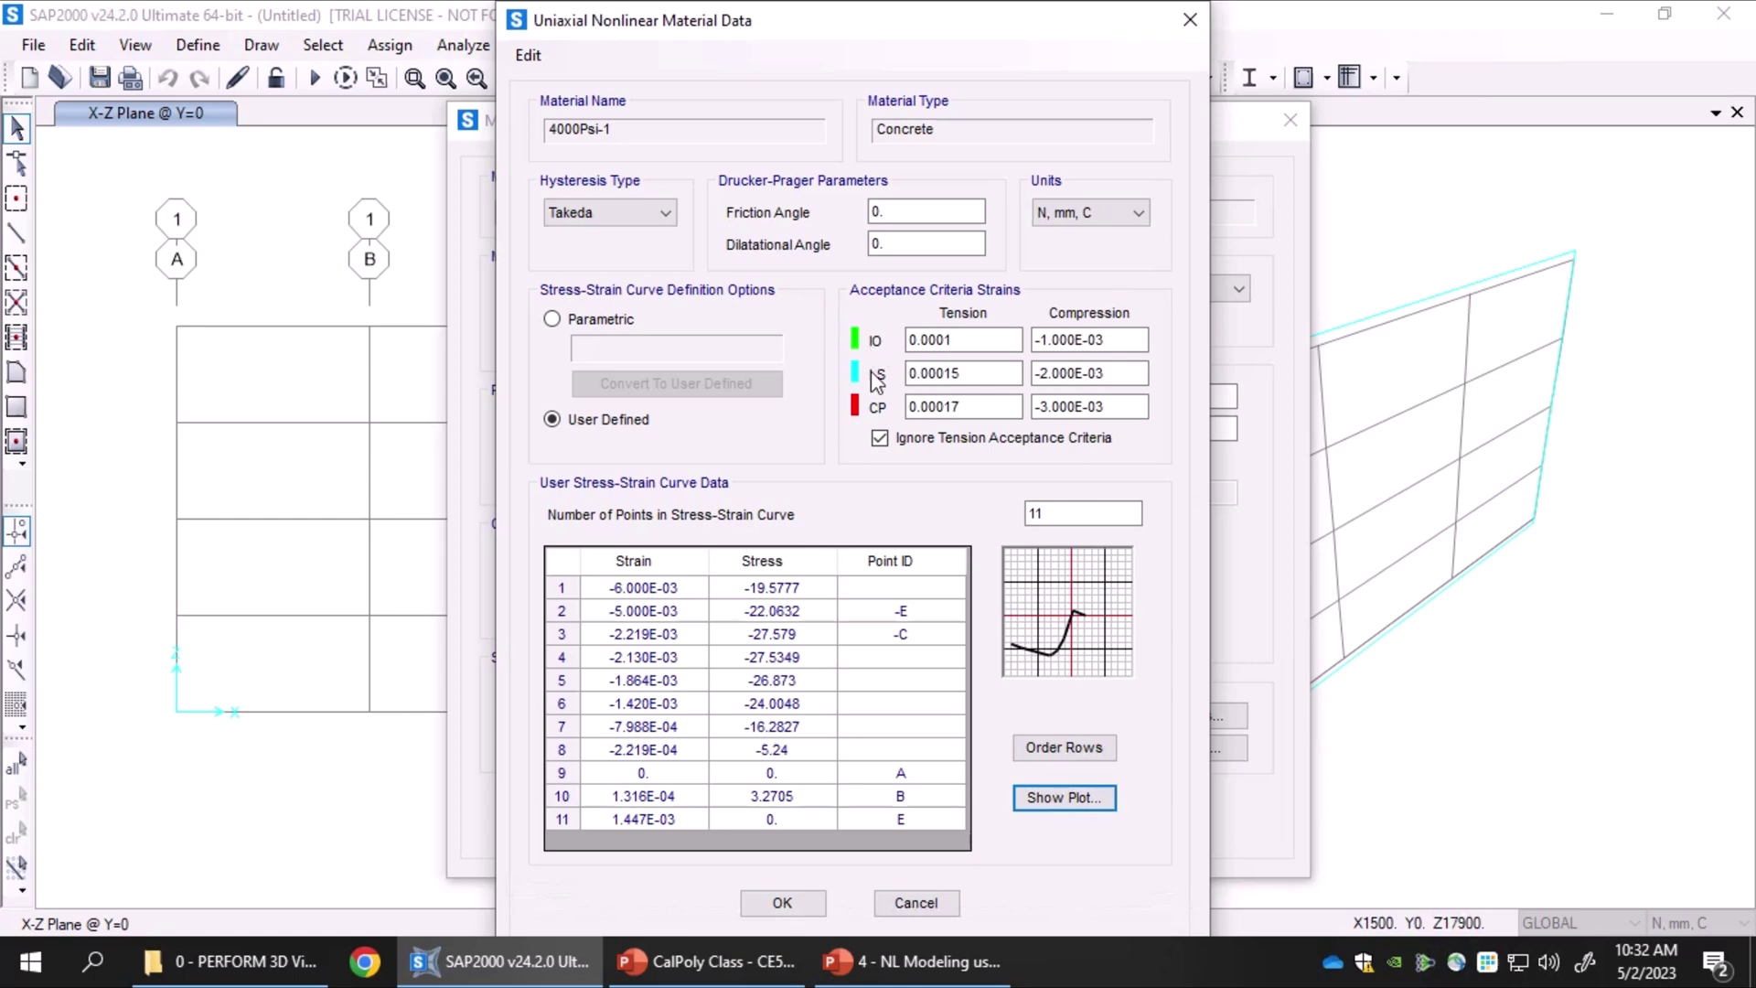
pyautogui.click(880, 445)
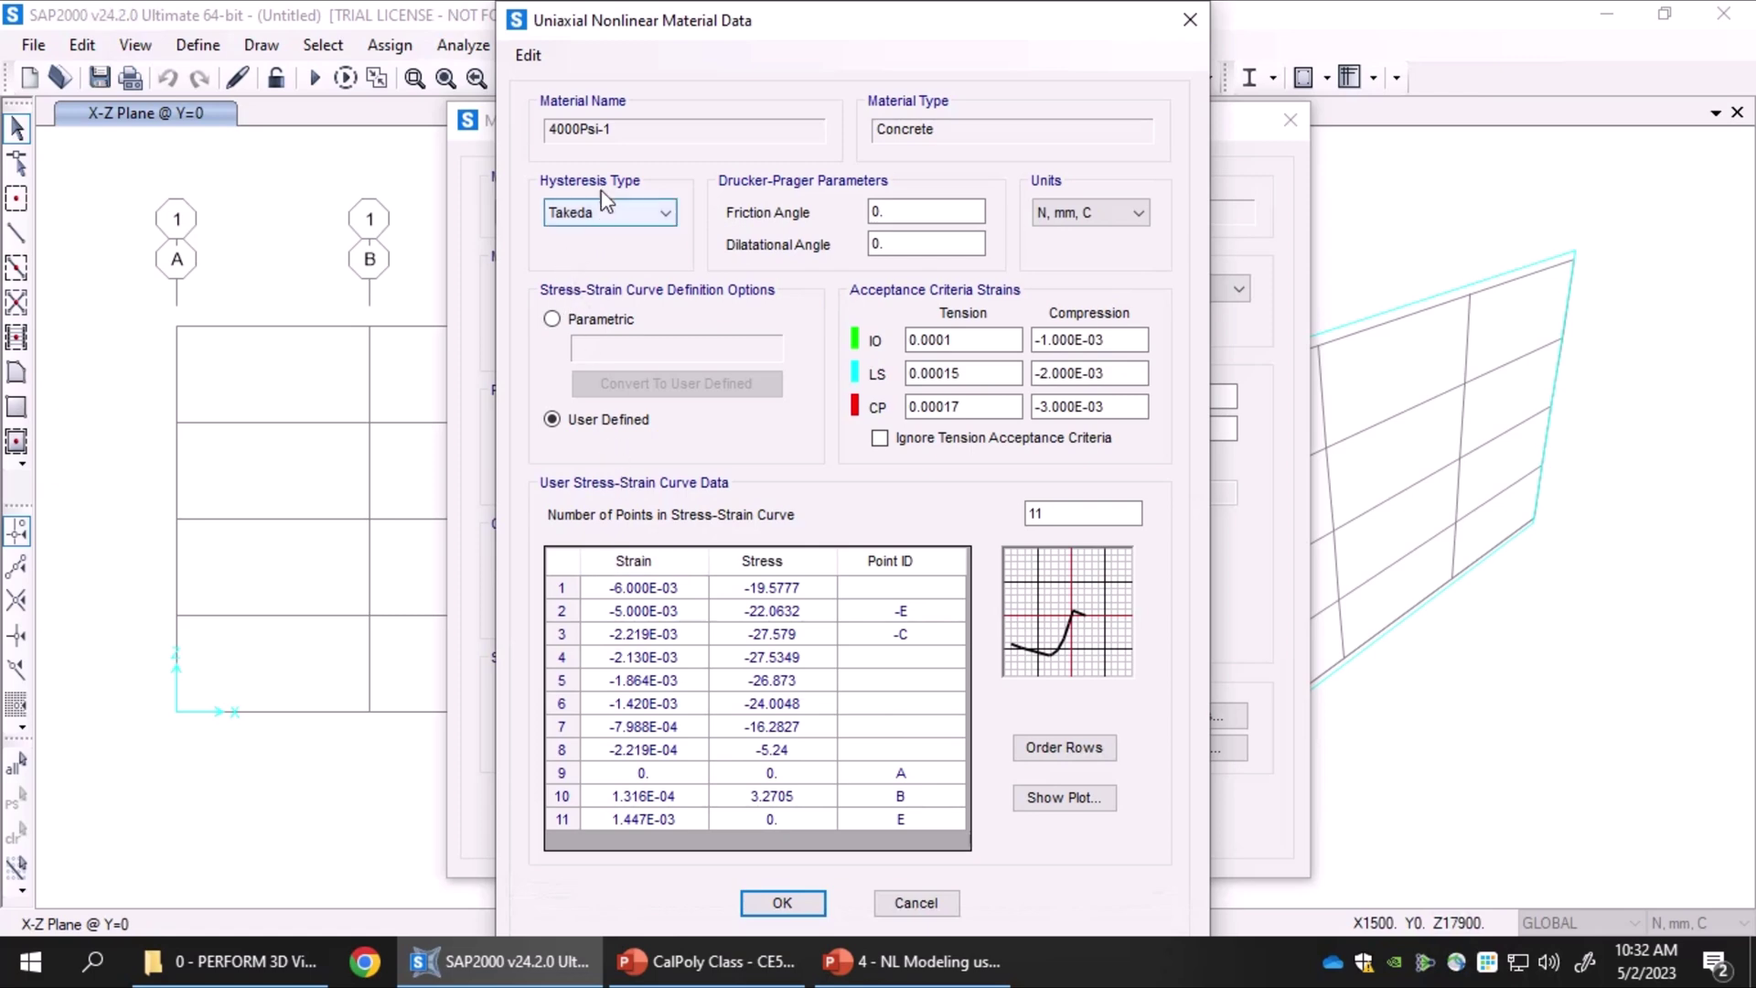
# Try the Elastic, Degrading, Takeda and Concrete hysteresis types in turn for the 4000Psi-1 material
pyautogui.click(648, 220)
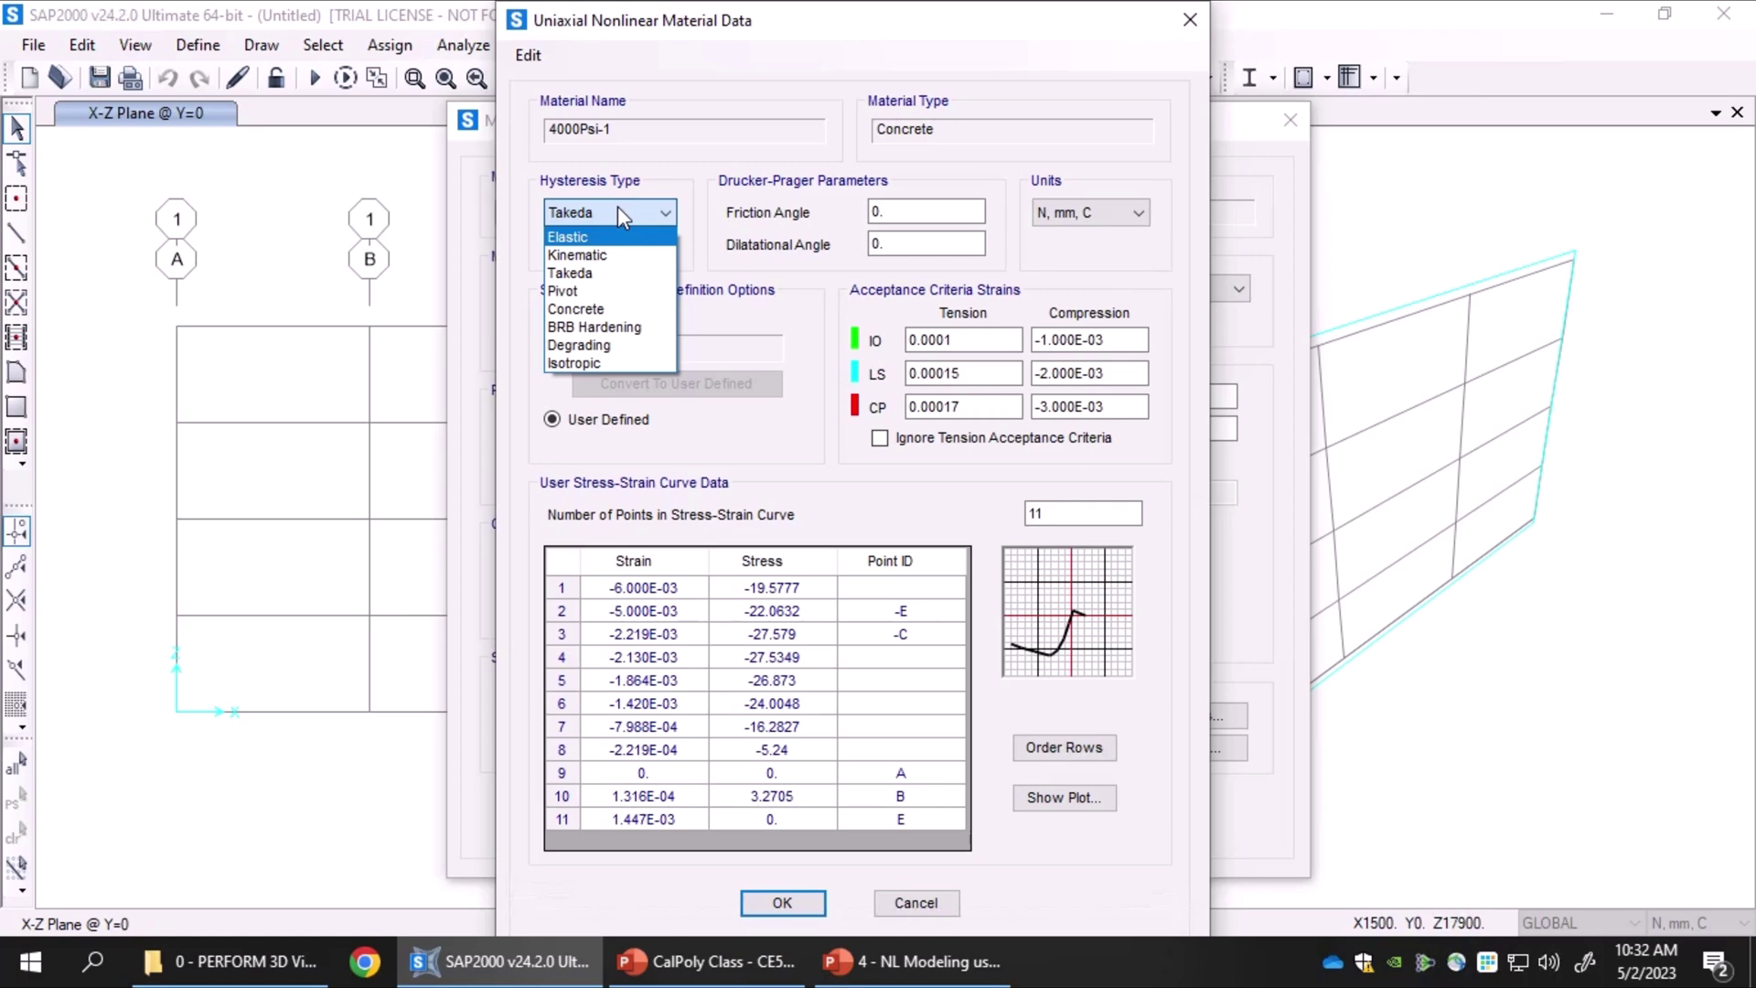
pyautogui.click(572, 238)
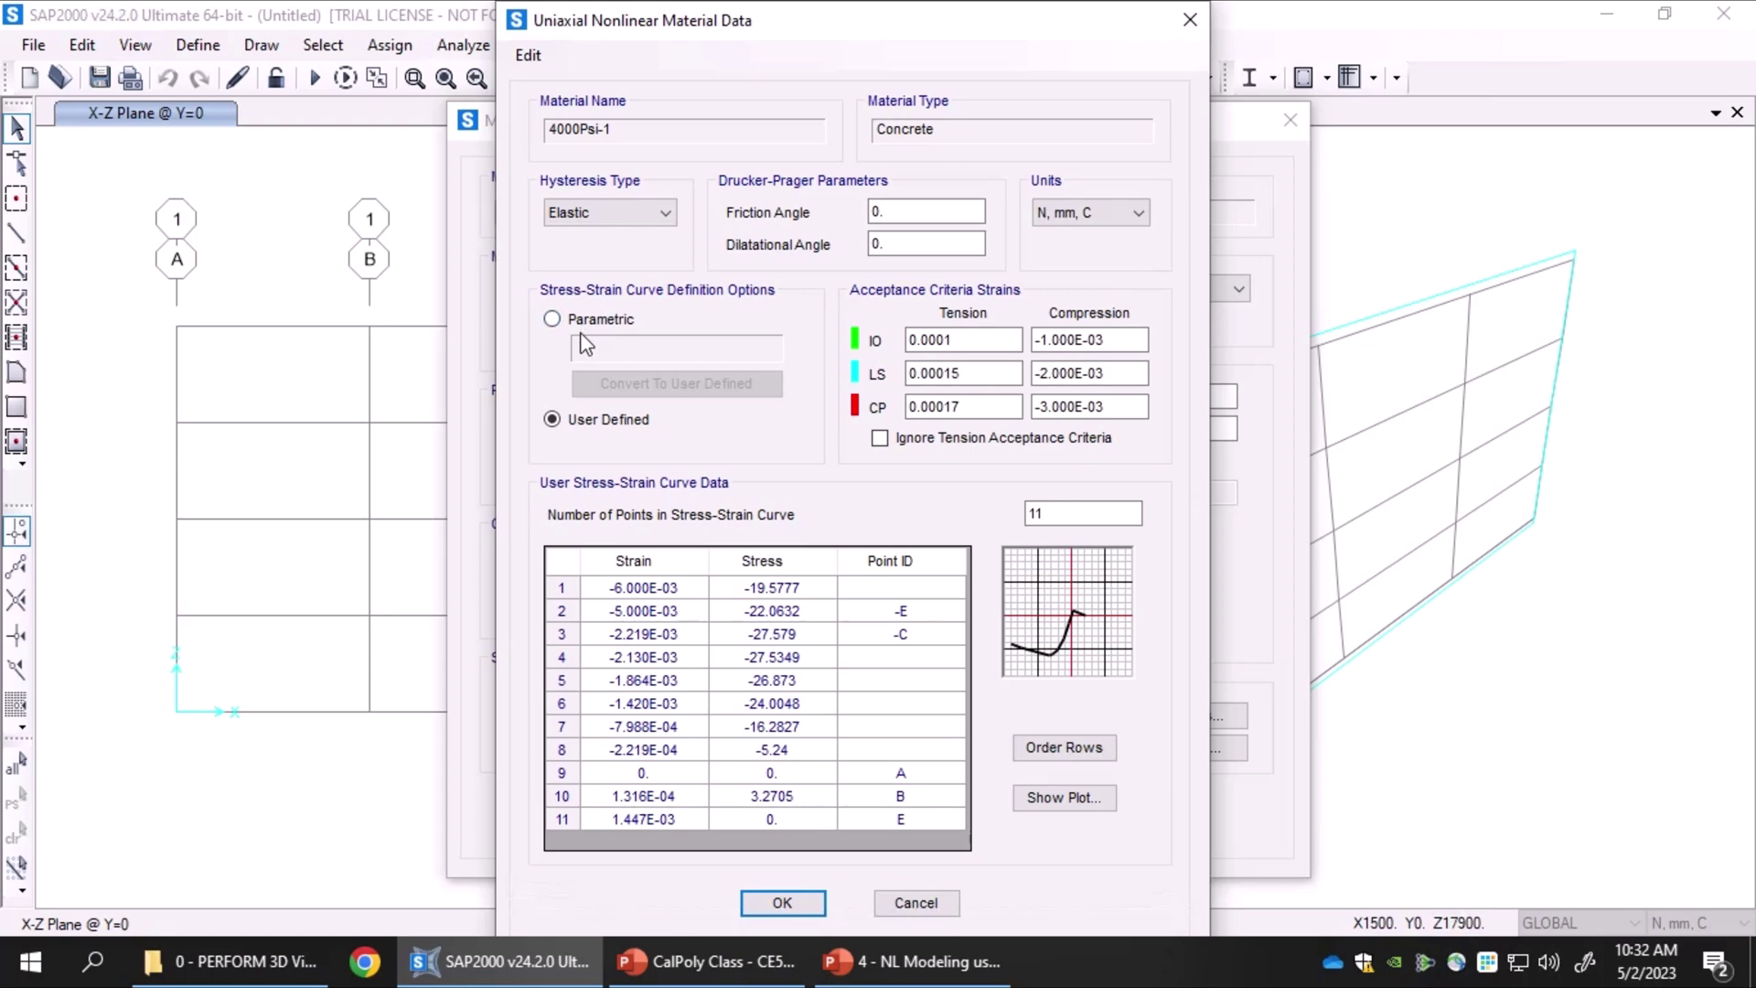
pyautogui.click(644, 228)
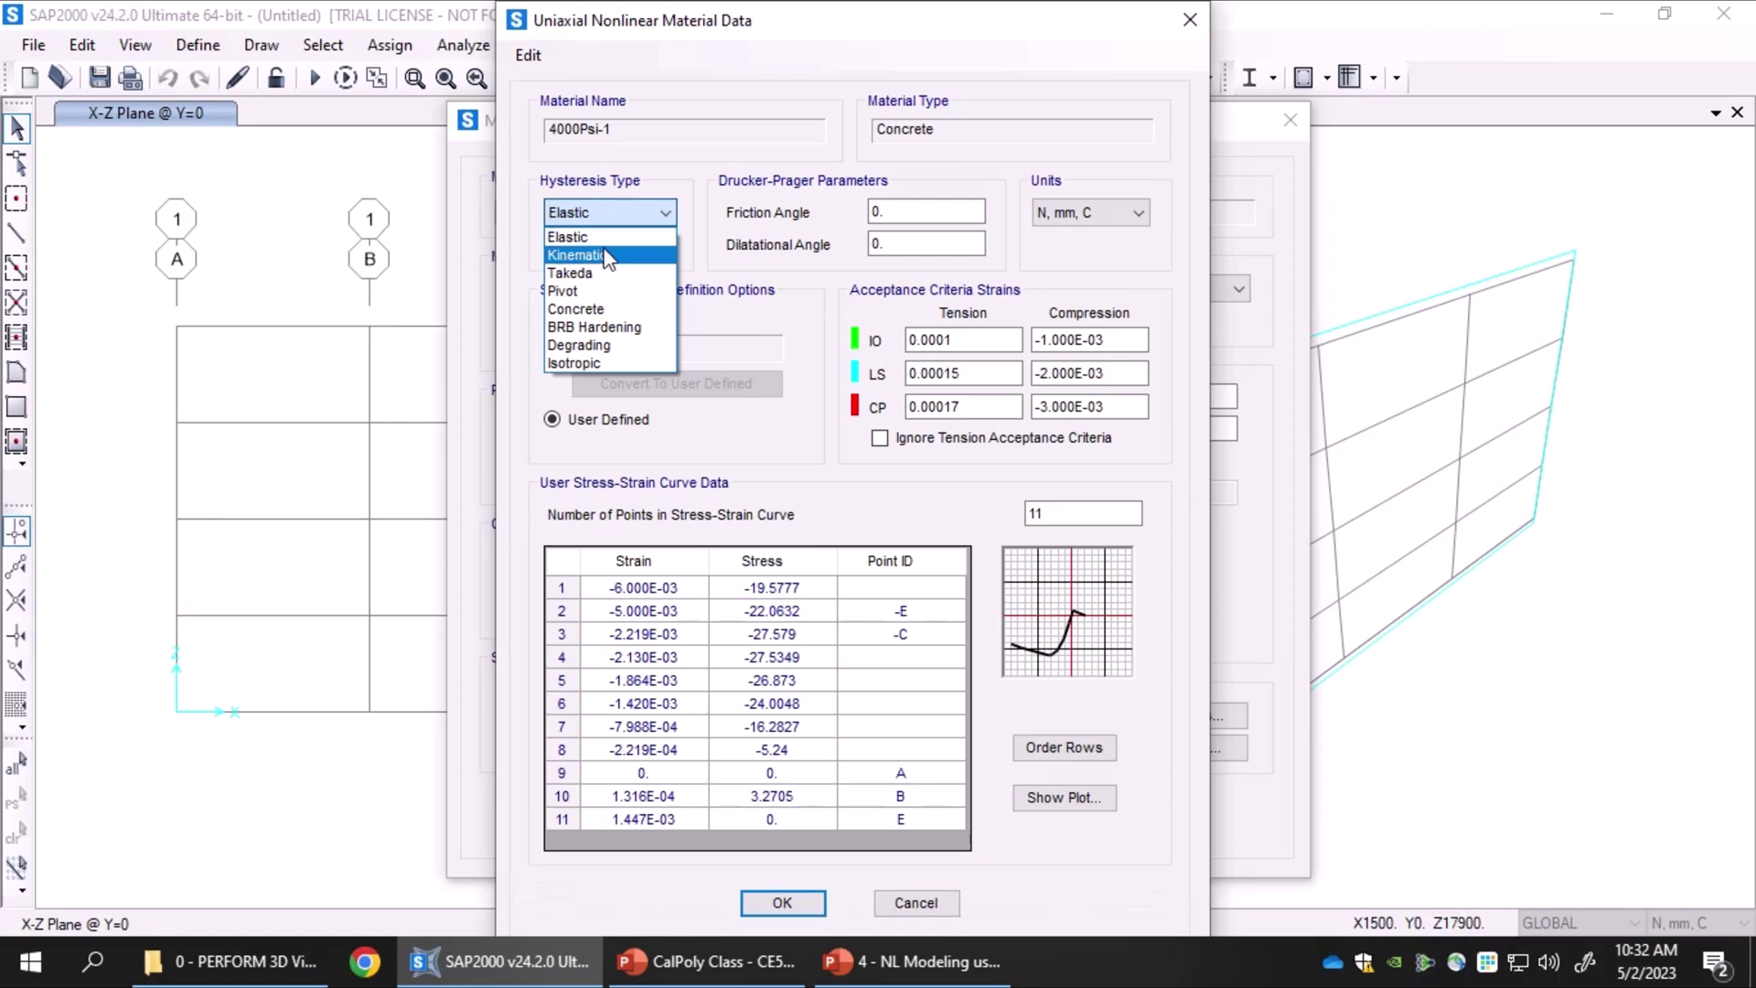
pyautogui.click(599, 345)
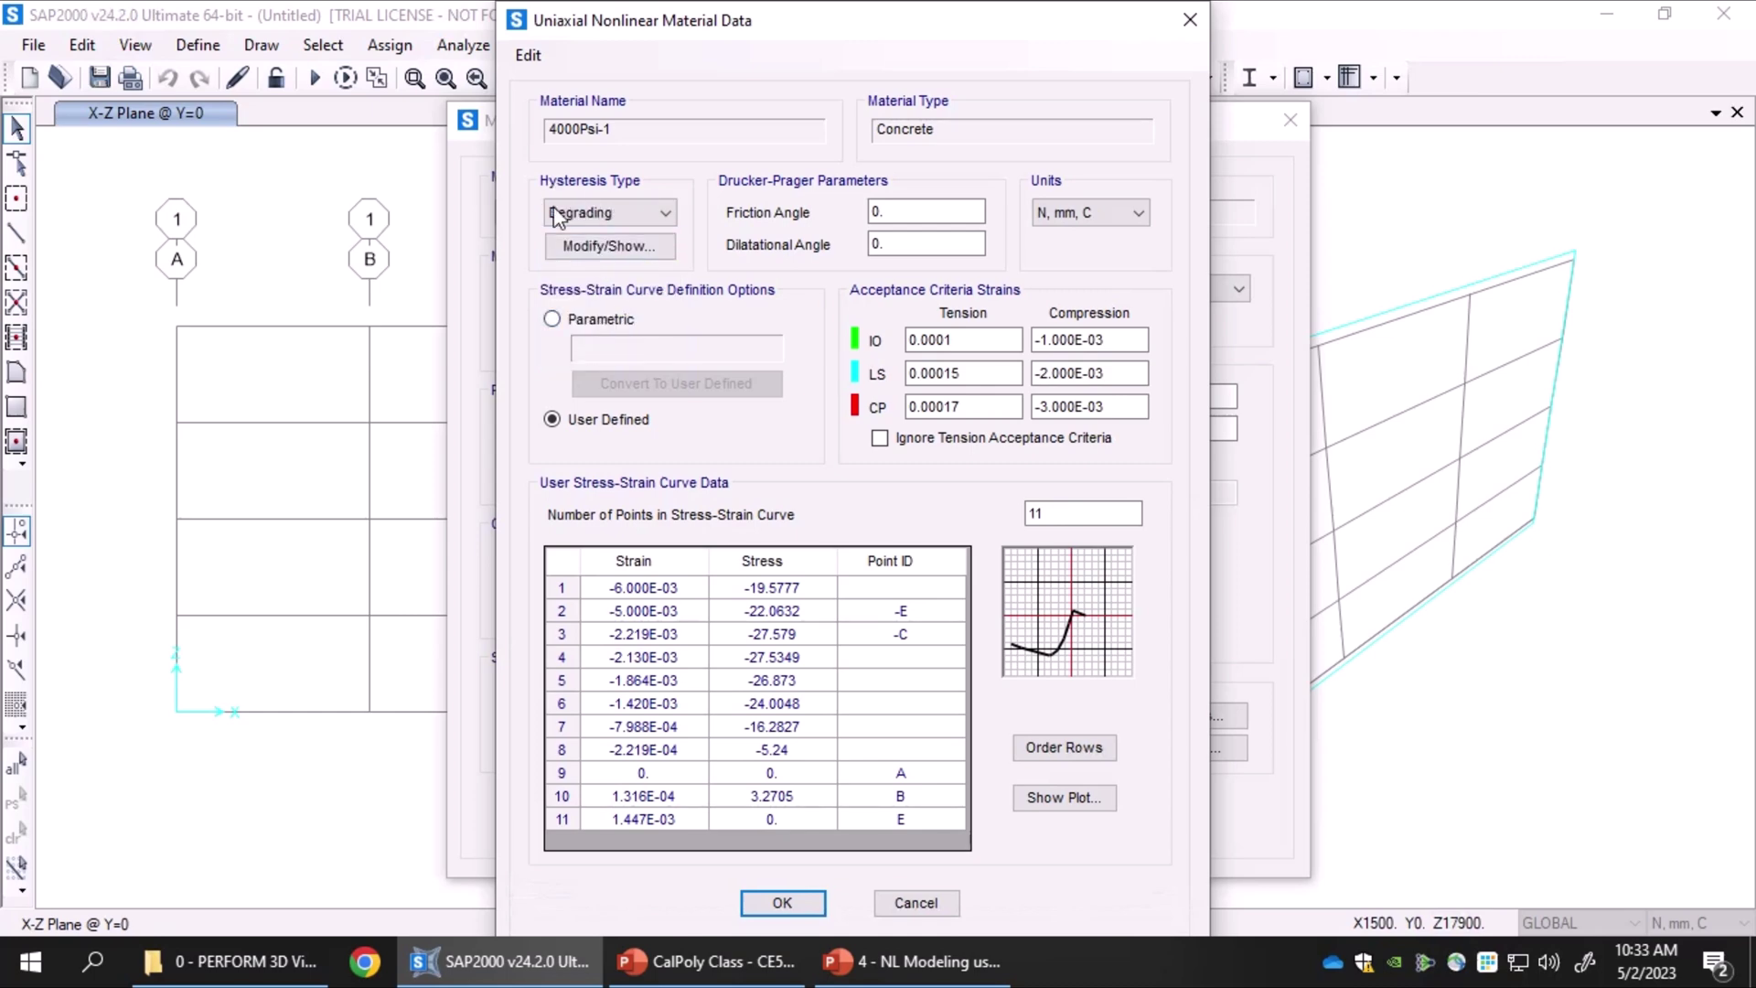
pyautogui.click(579, 212)
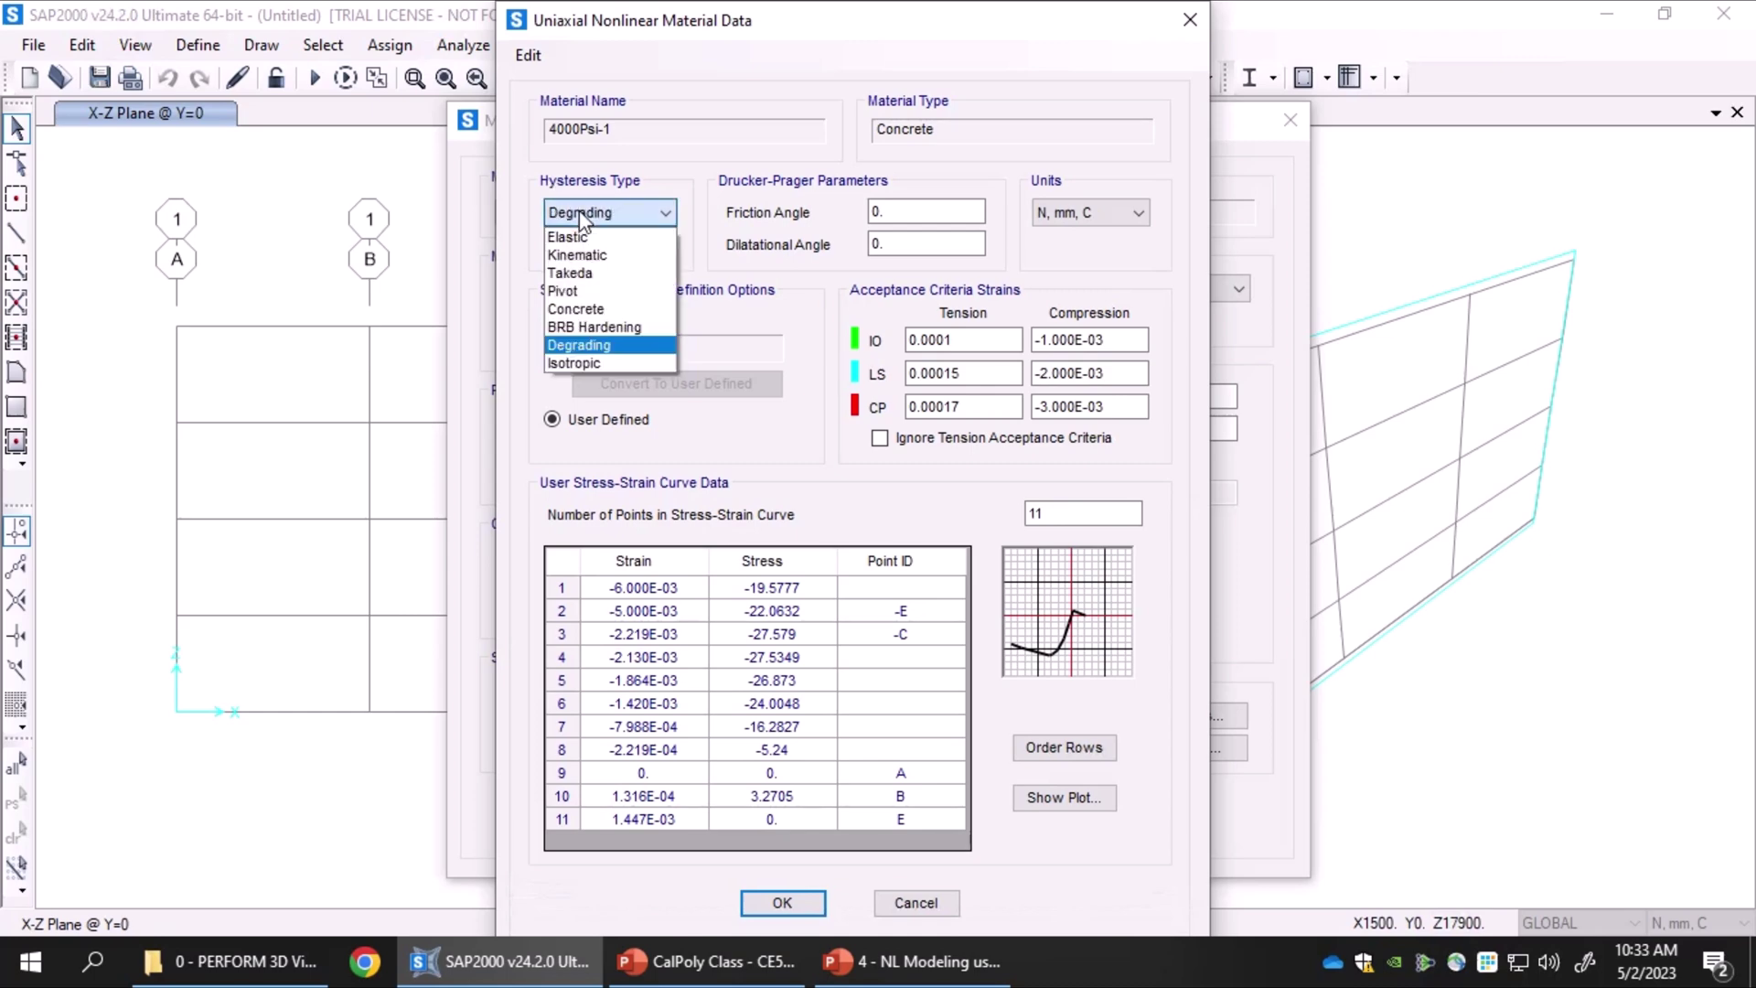
pyautogui.click(580, 272)
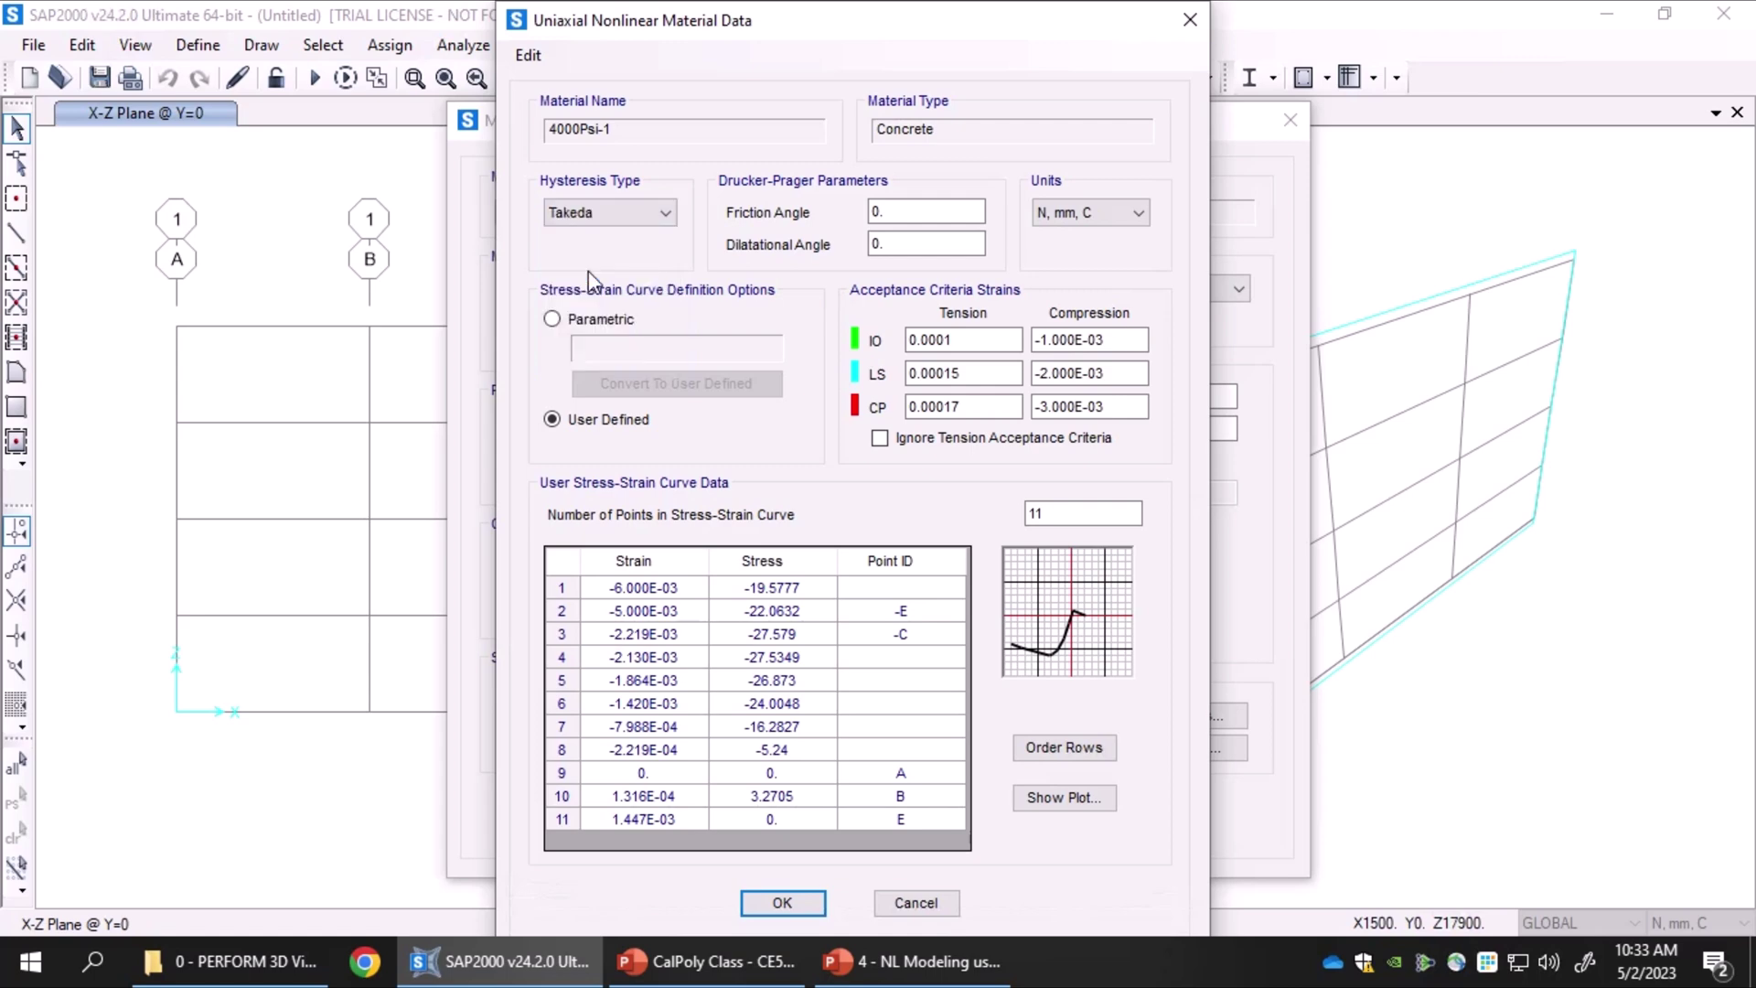
pyautogui.click(609, 220)
pyautogui.click(601, 311)
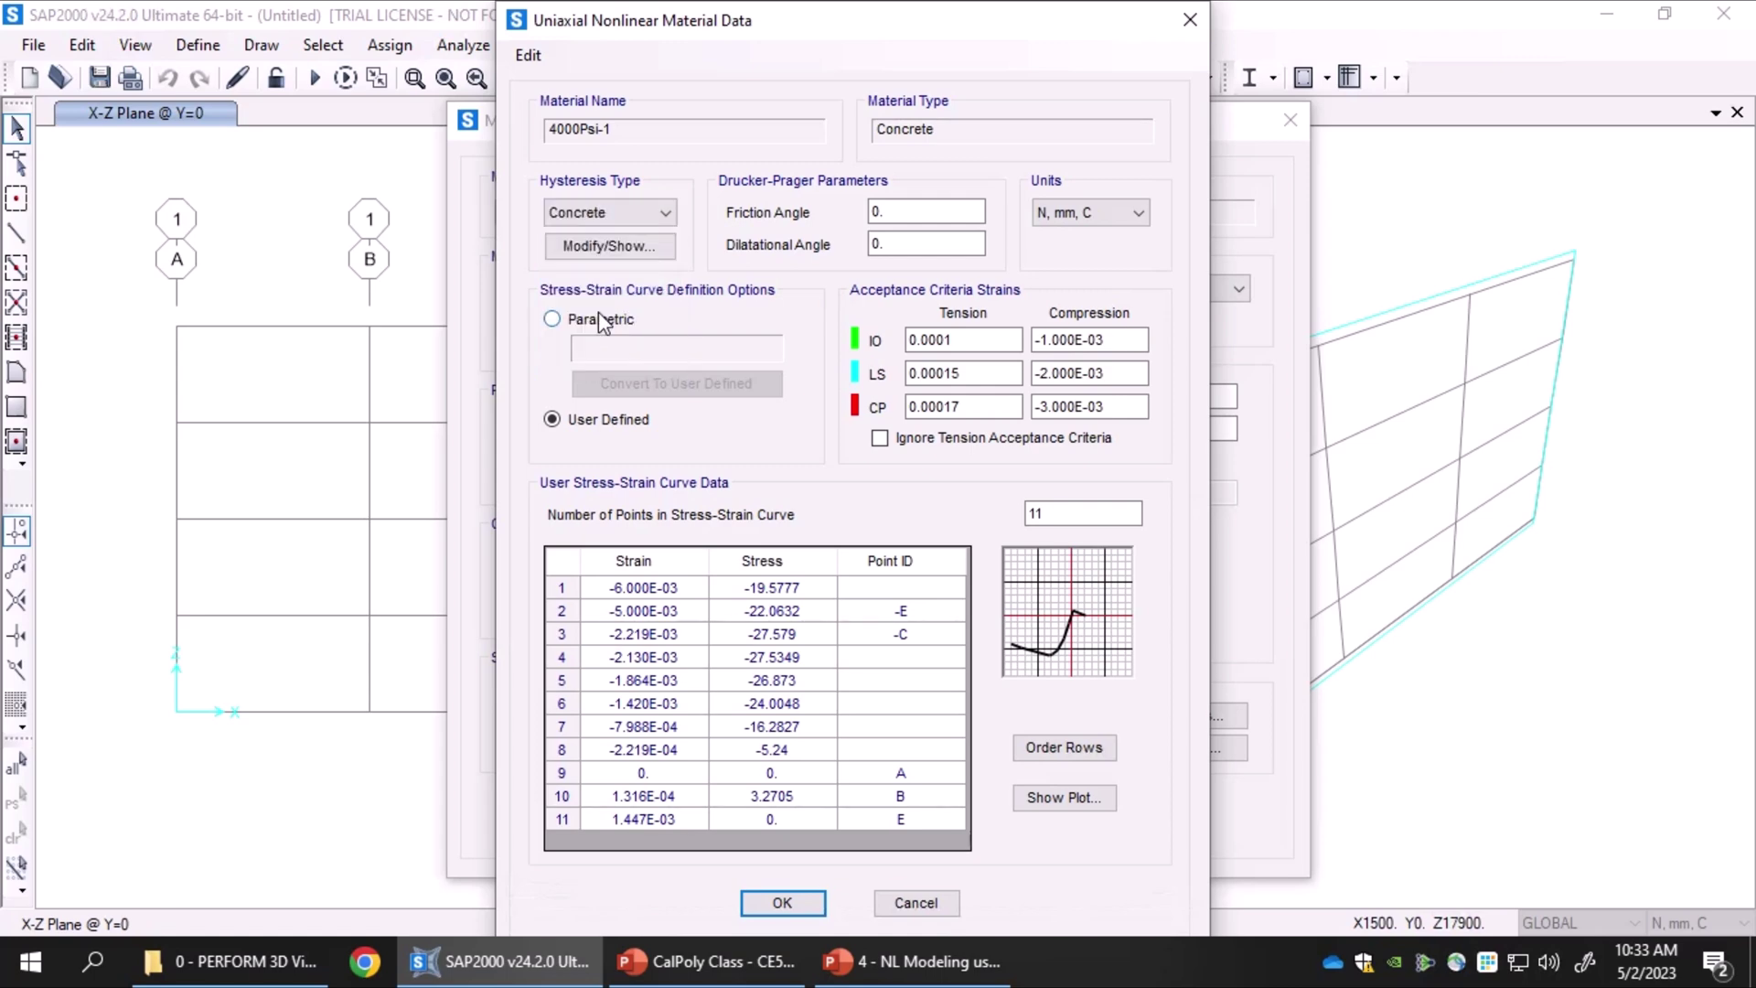
# View the hysteresis parameters of the Concrete type, including the energy degradation factor, and cancel without changes
pyautogui.click(624, 214)
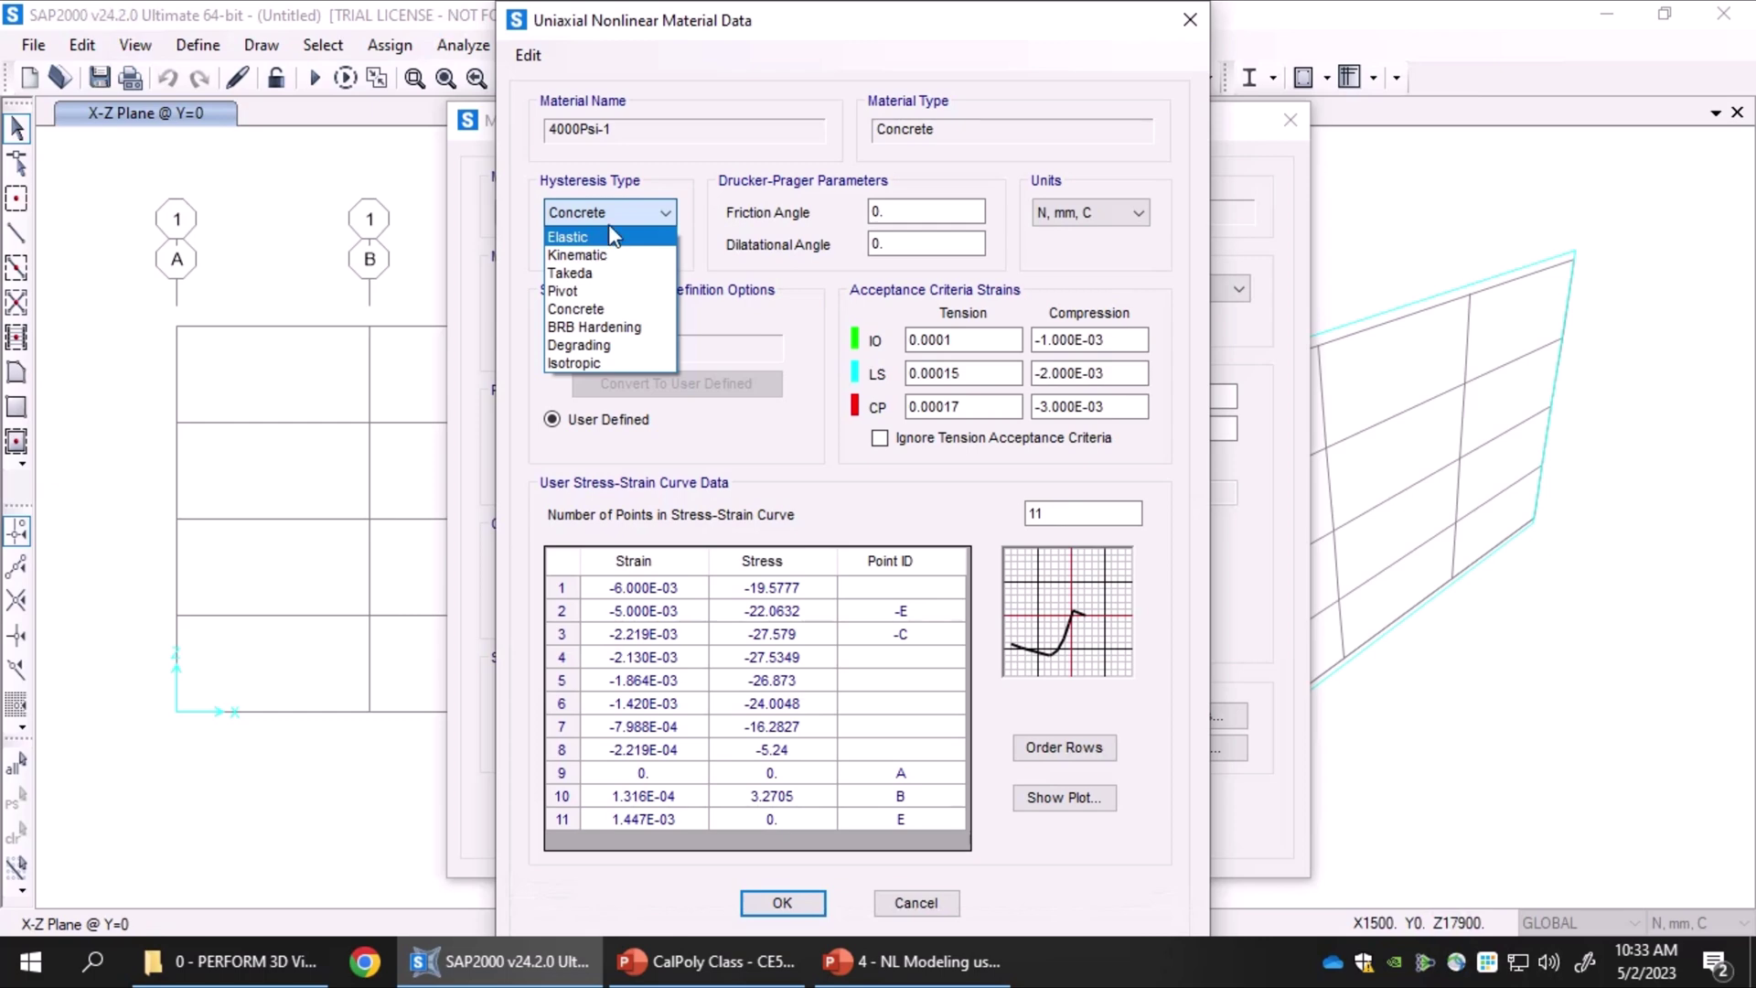
pyautogui.click(611, 214)
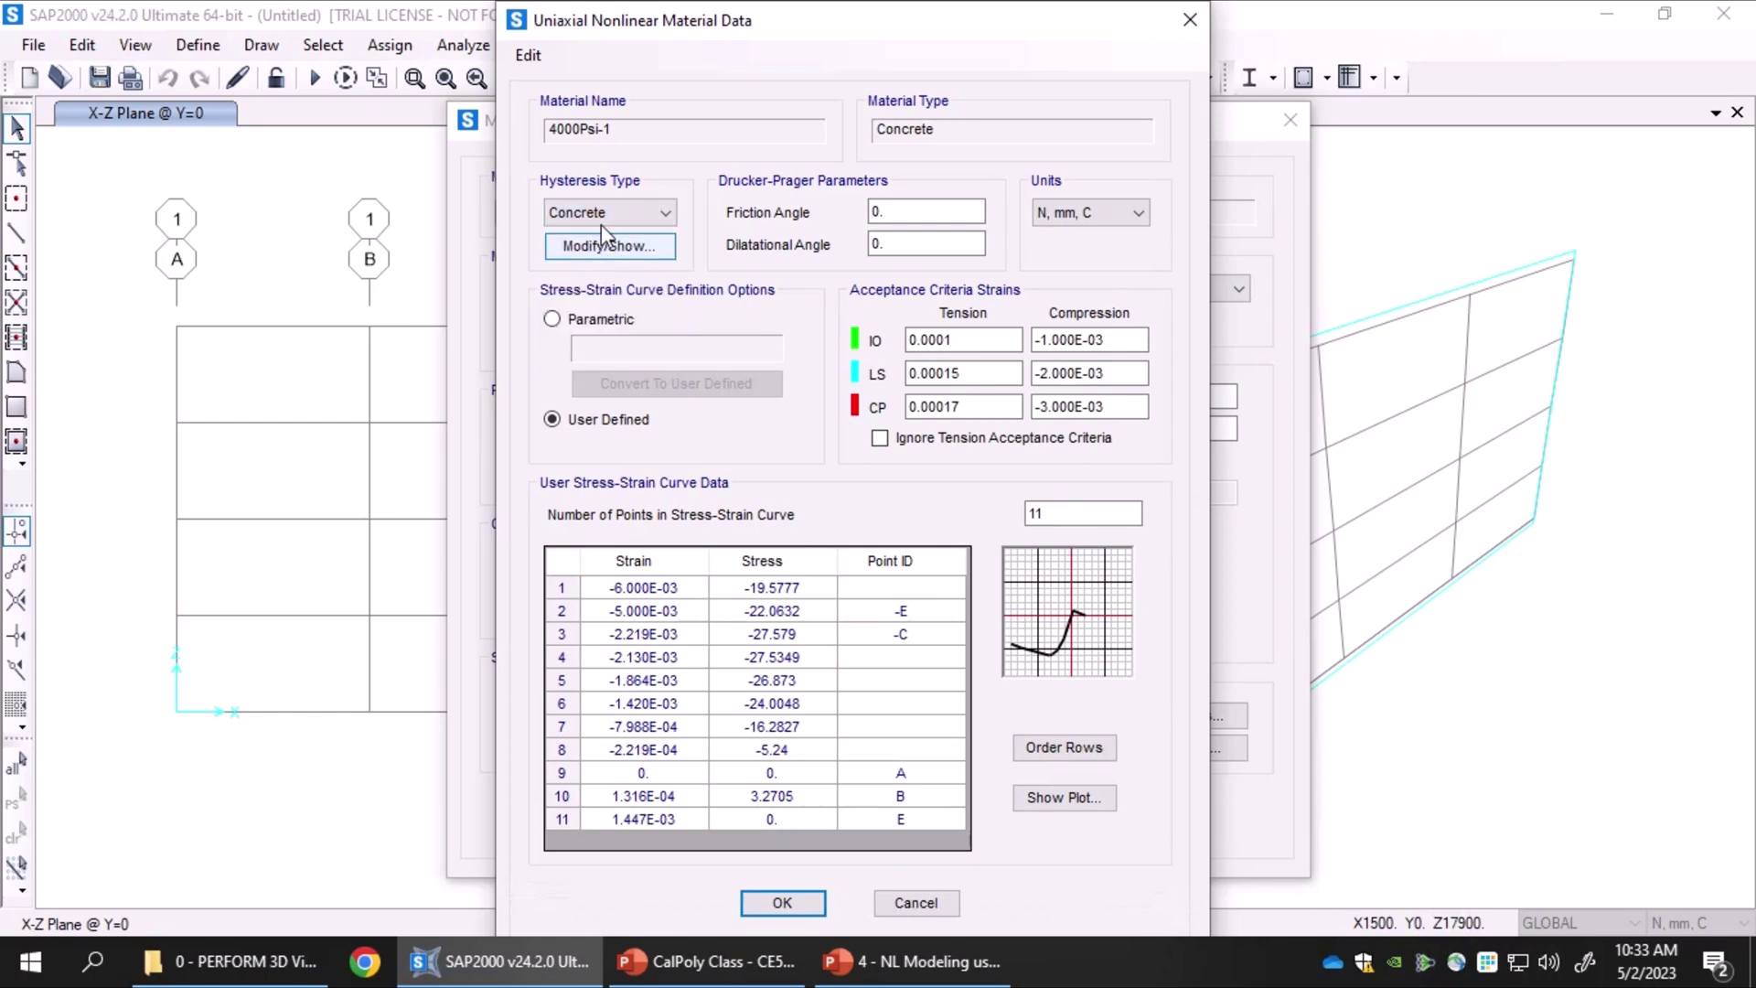
pyautogui.click(604, 216)
pyautogui.click(604, 216)
pyautogui.click(596, 252)
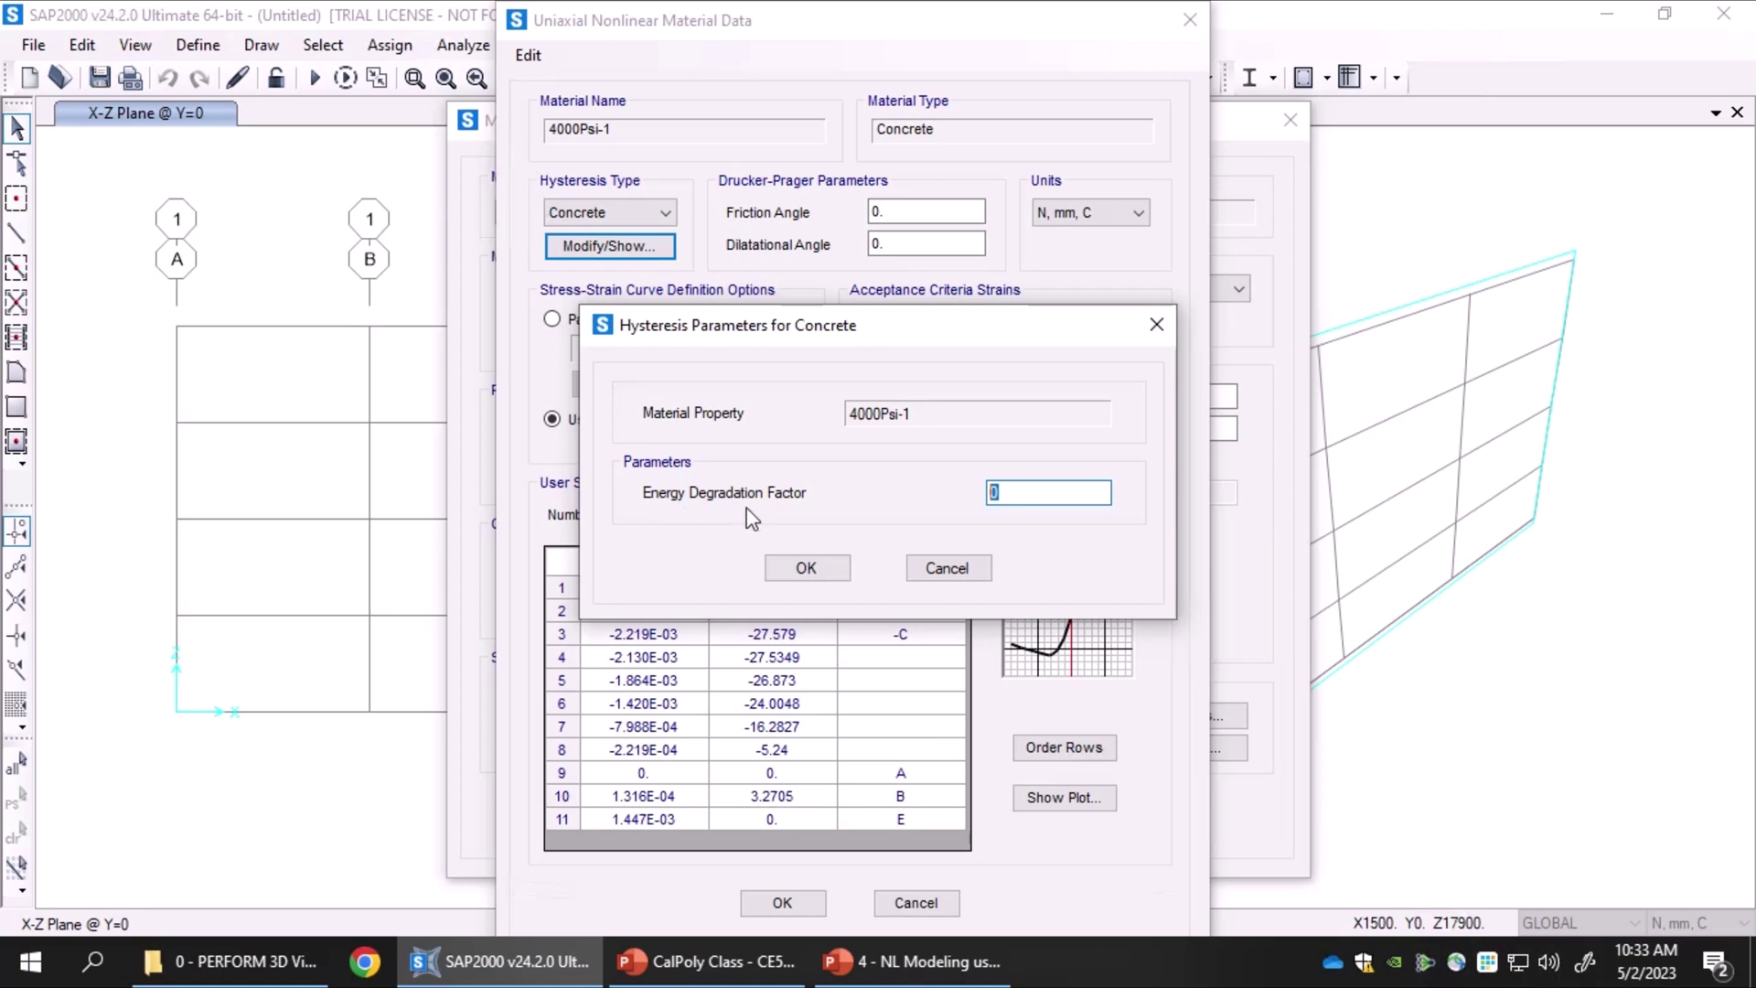
pyautogui.click(940, 568)
# Set the hysteresis type to Degrading, and view its degrading stiffness parameters without changing them
pyautogui.click(636, 220)
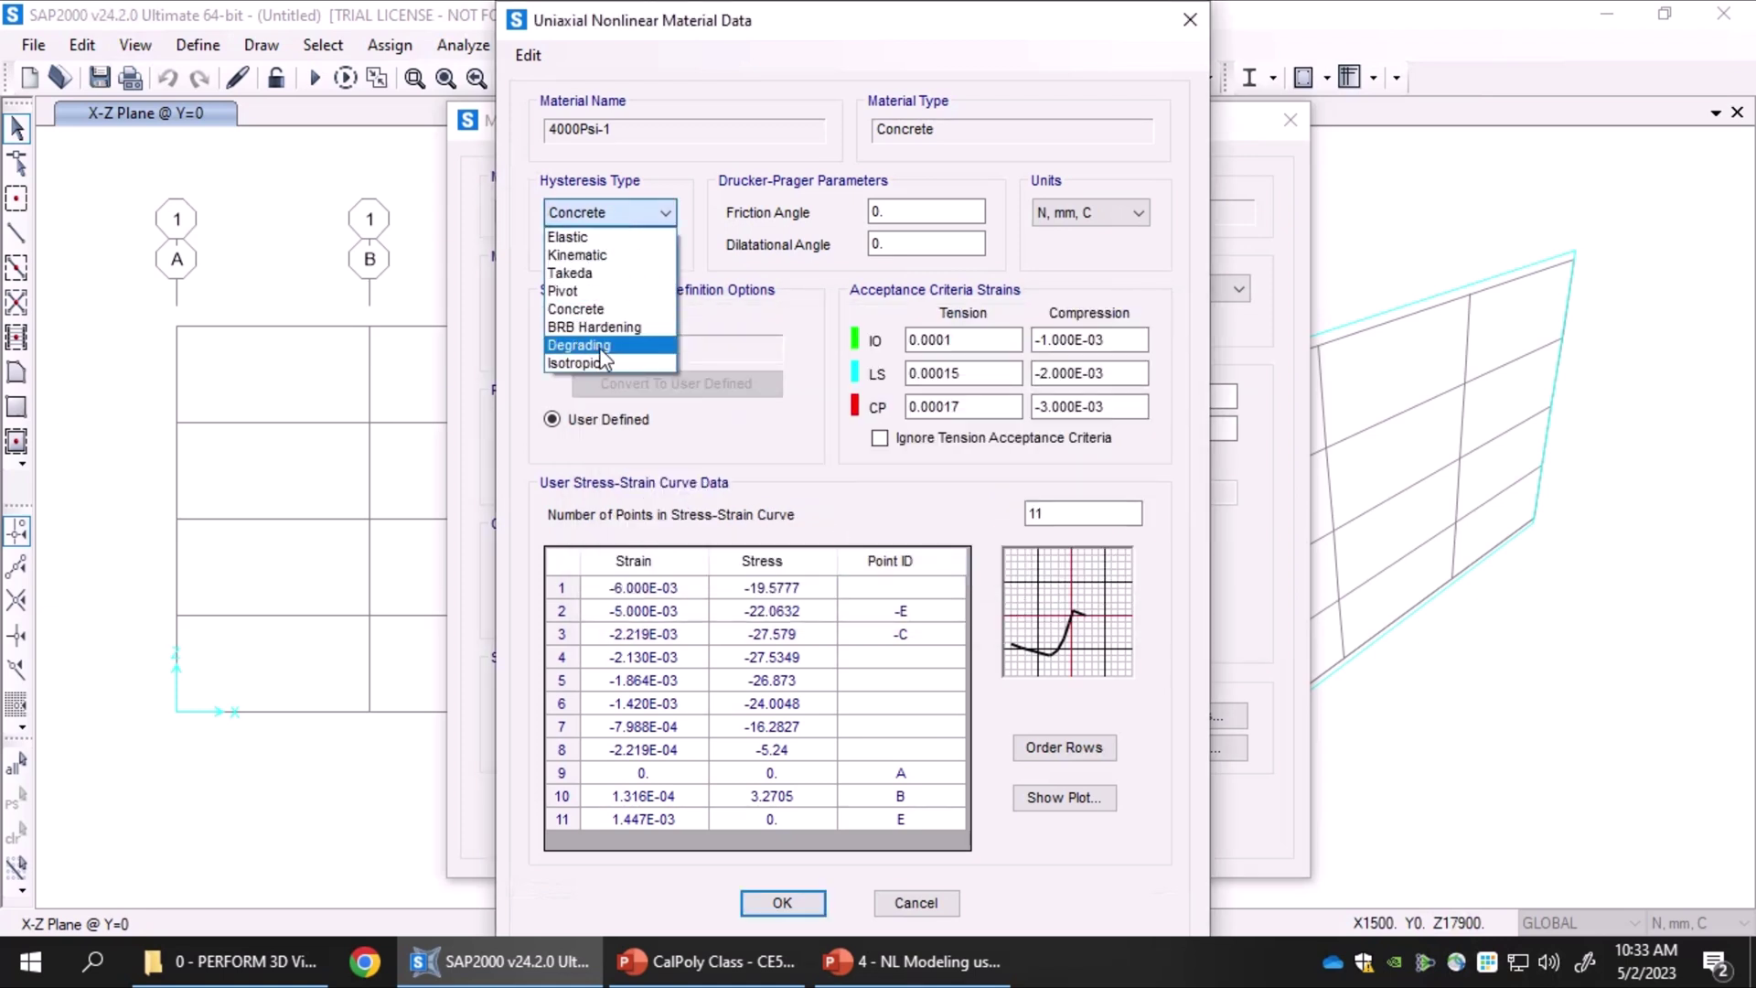
pyautogui.click(596, 346)
pyautogui.click(629, 255)
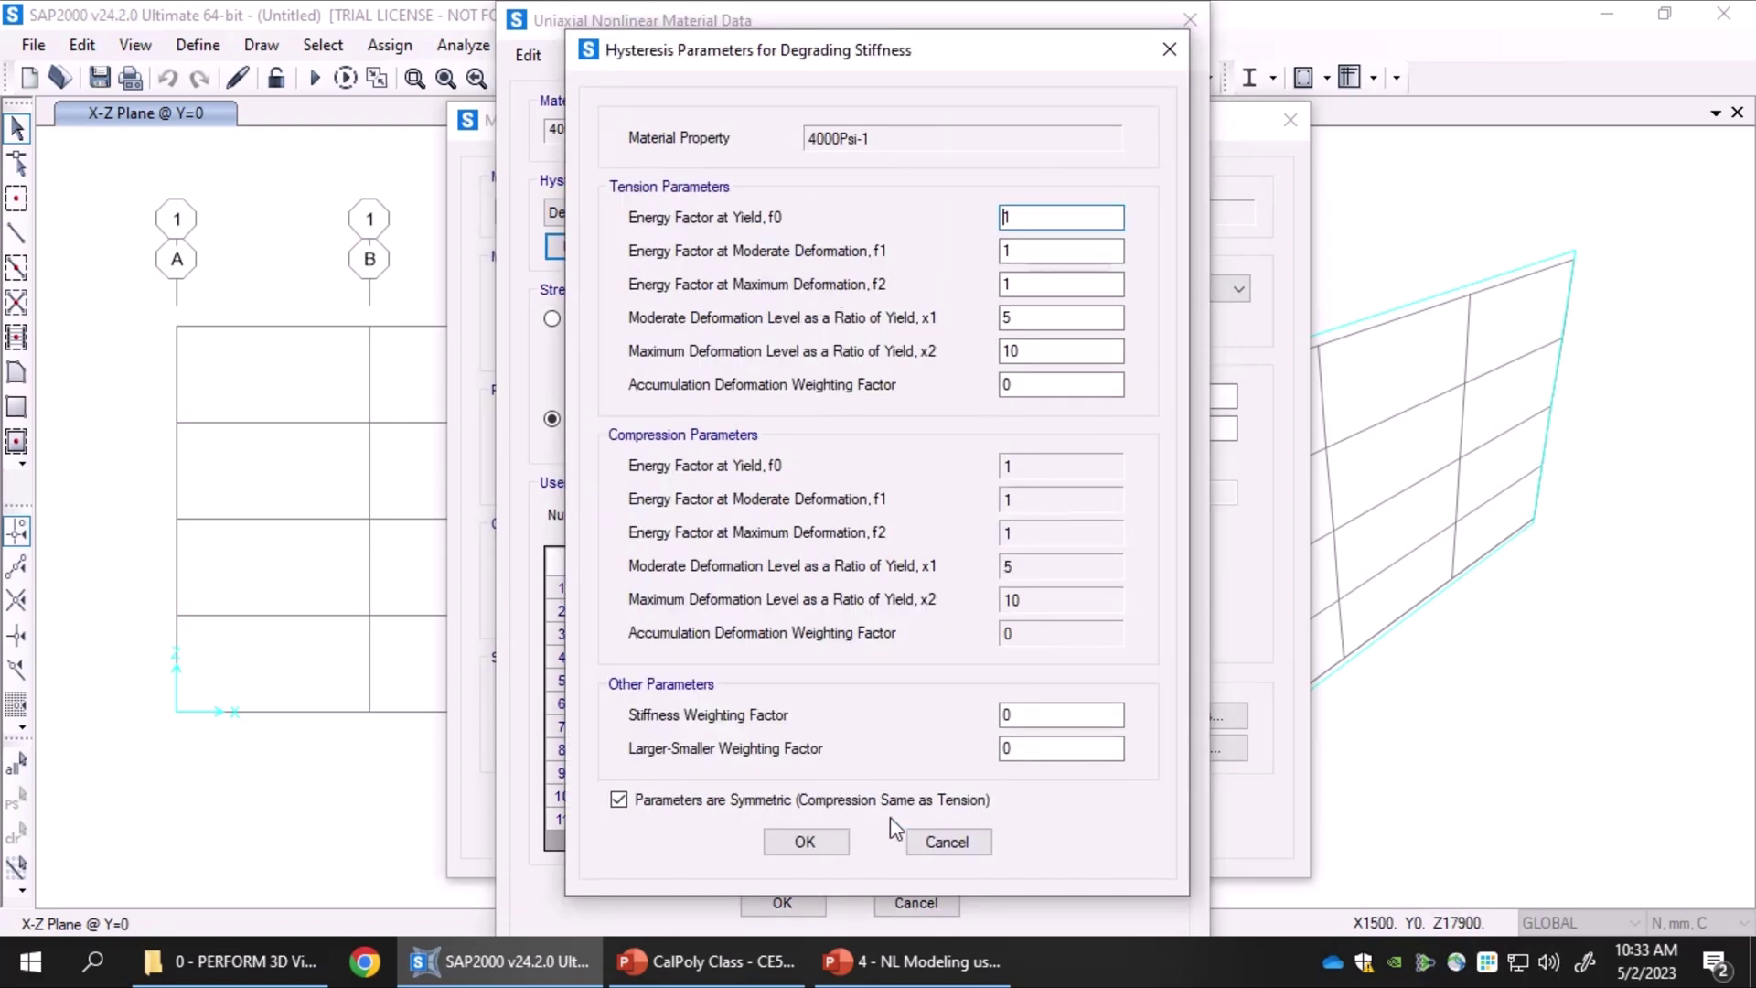
pyautogui.click(922, 846)
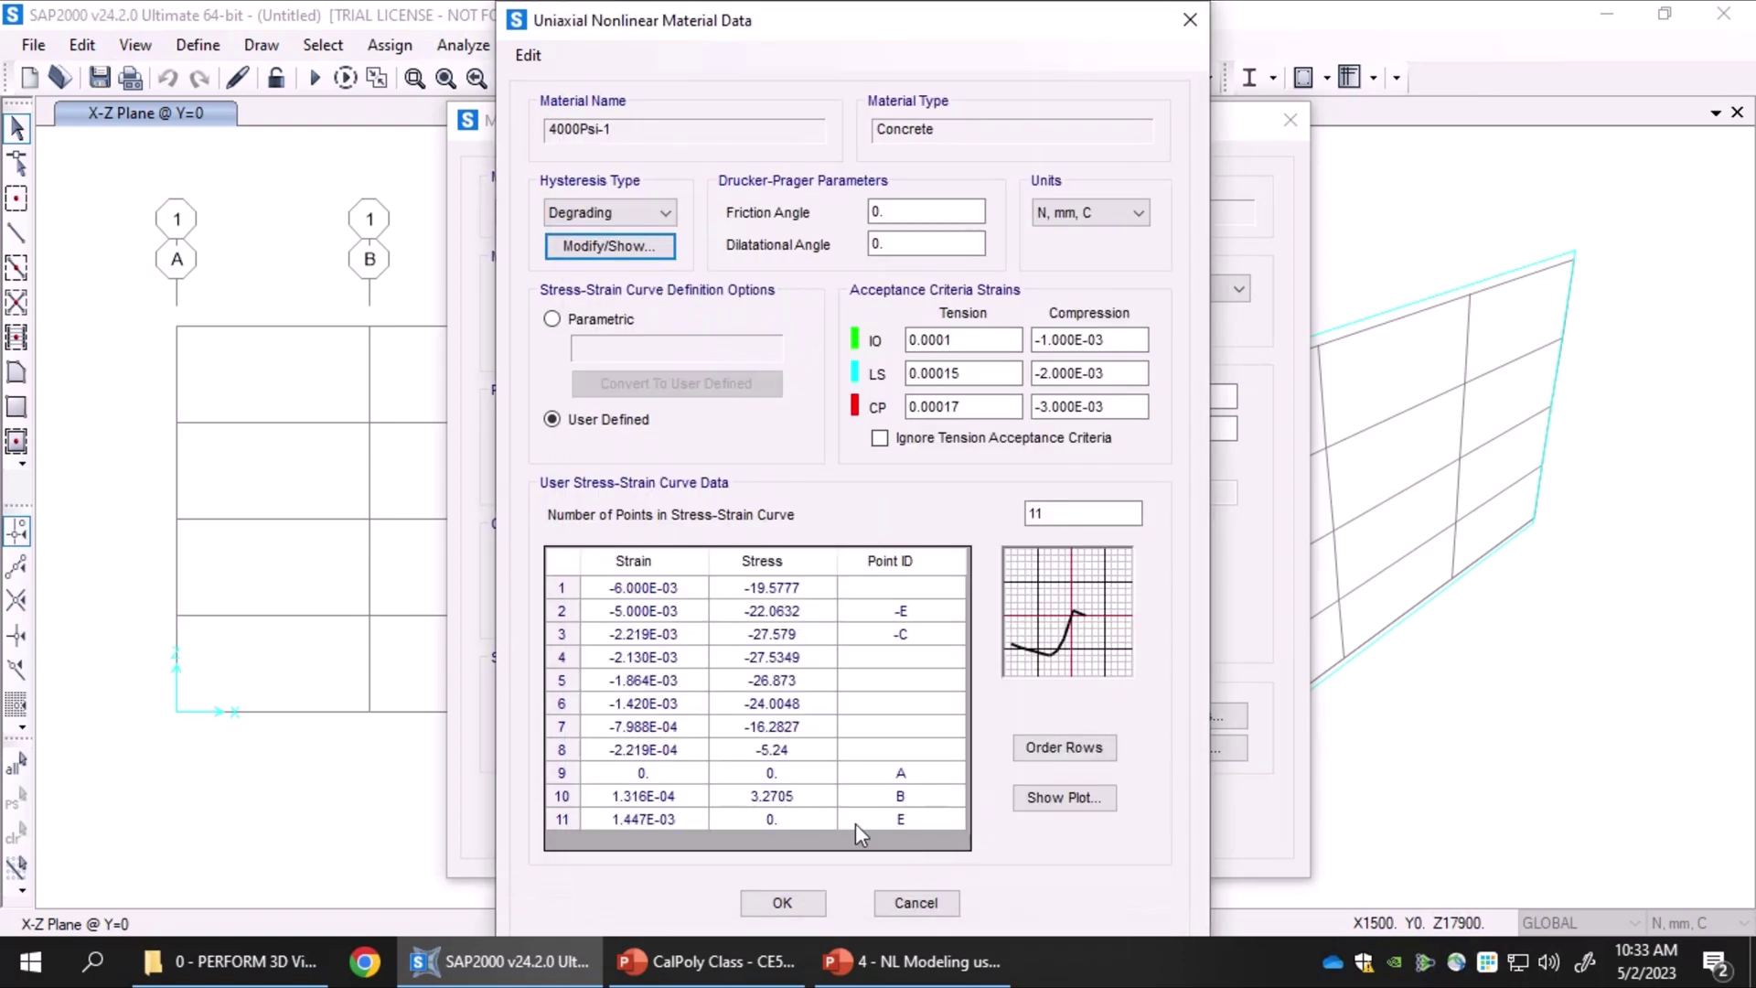
# Set the hysteresis type of 4000Psi-1 to Concrete, and view its energy degradation factor without changing it
pyautogui.click(573, 213)
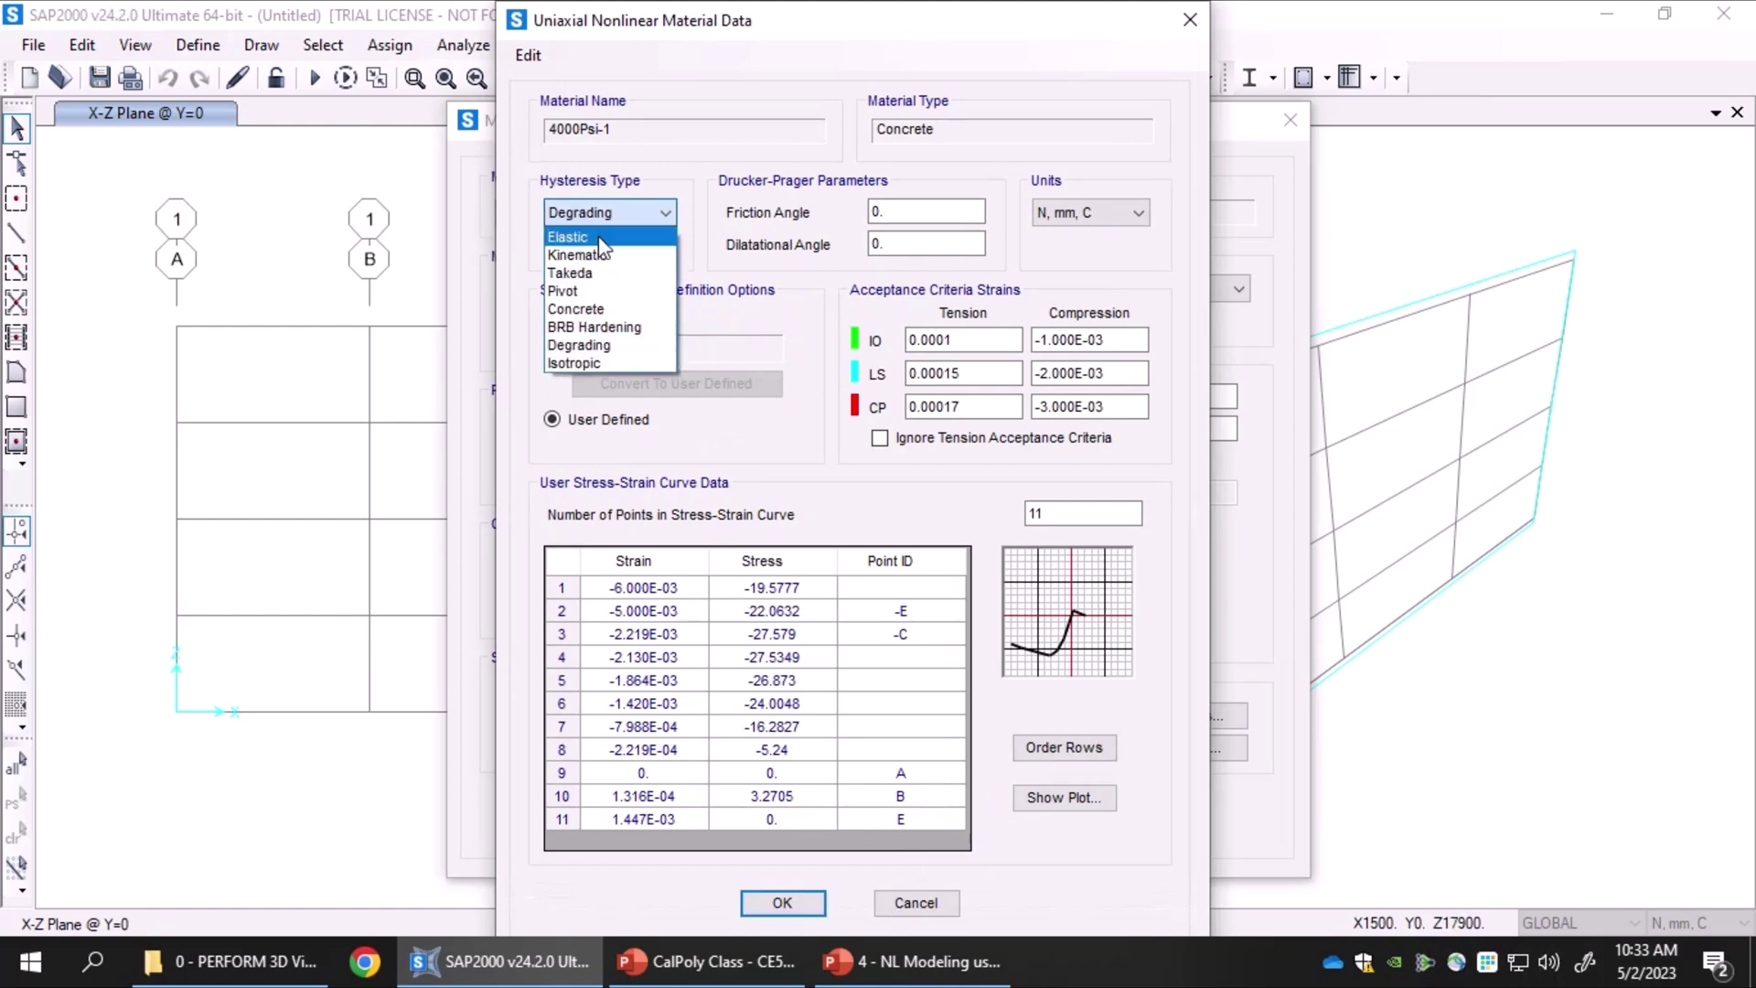
pyautogui.click(595, 309)
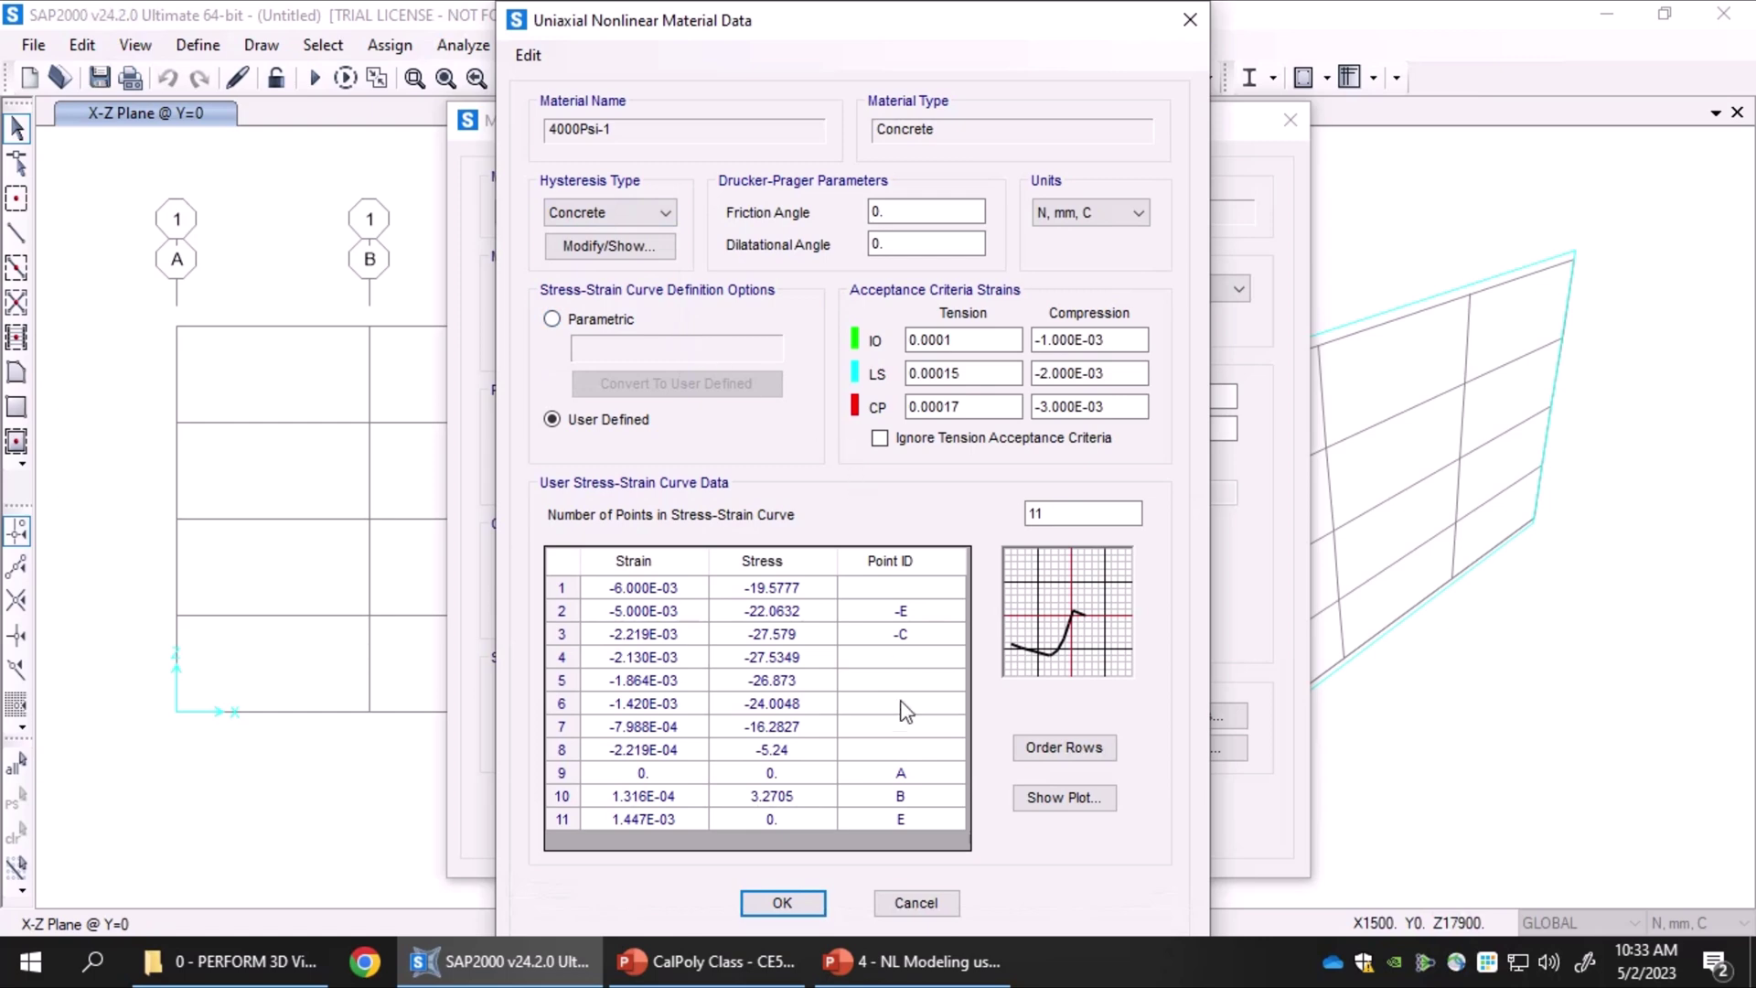
pyautogui.click(596, 249)
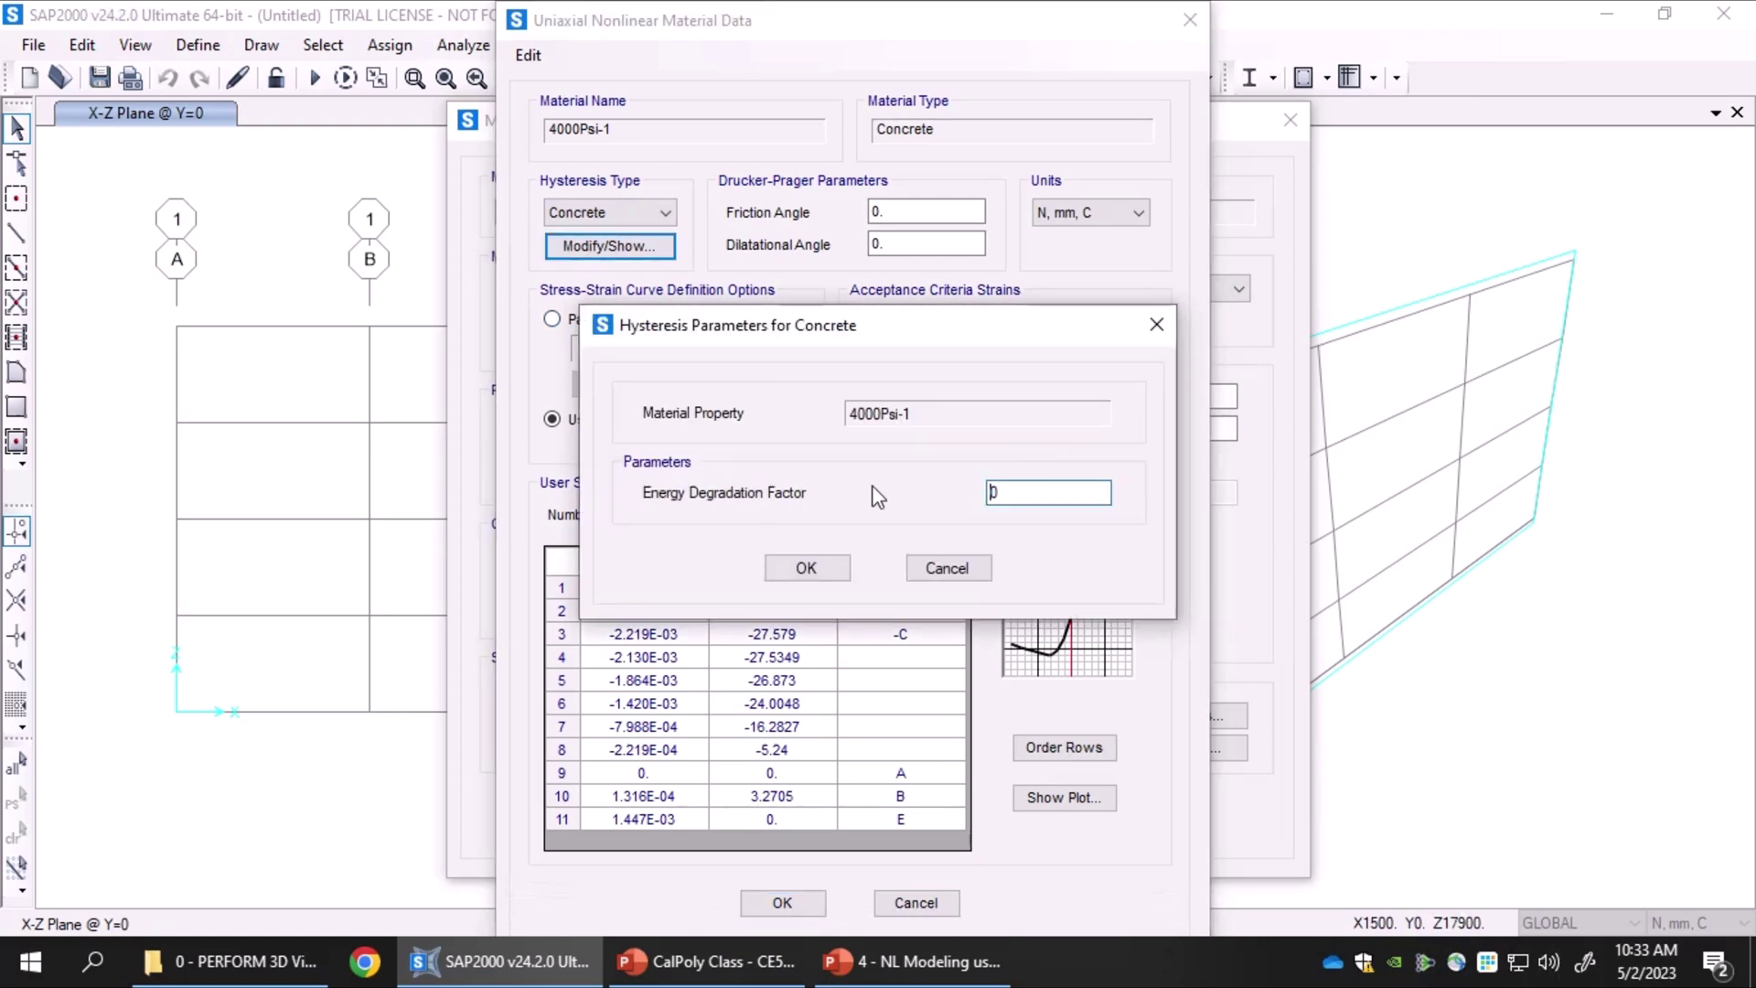
pyautogui.click(942, 569)
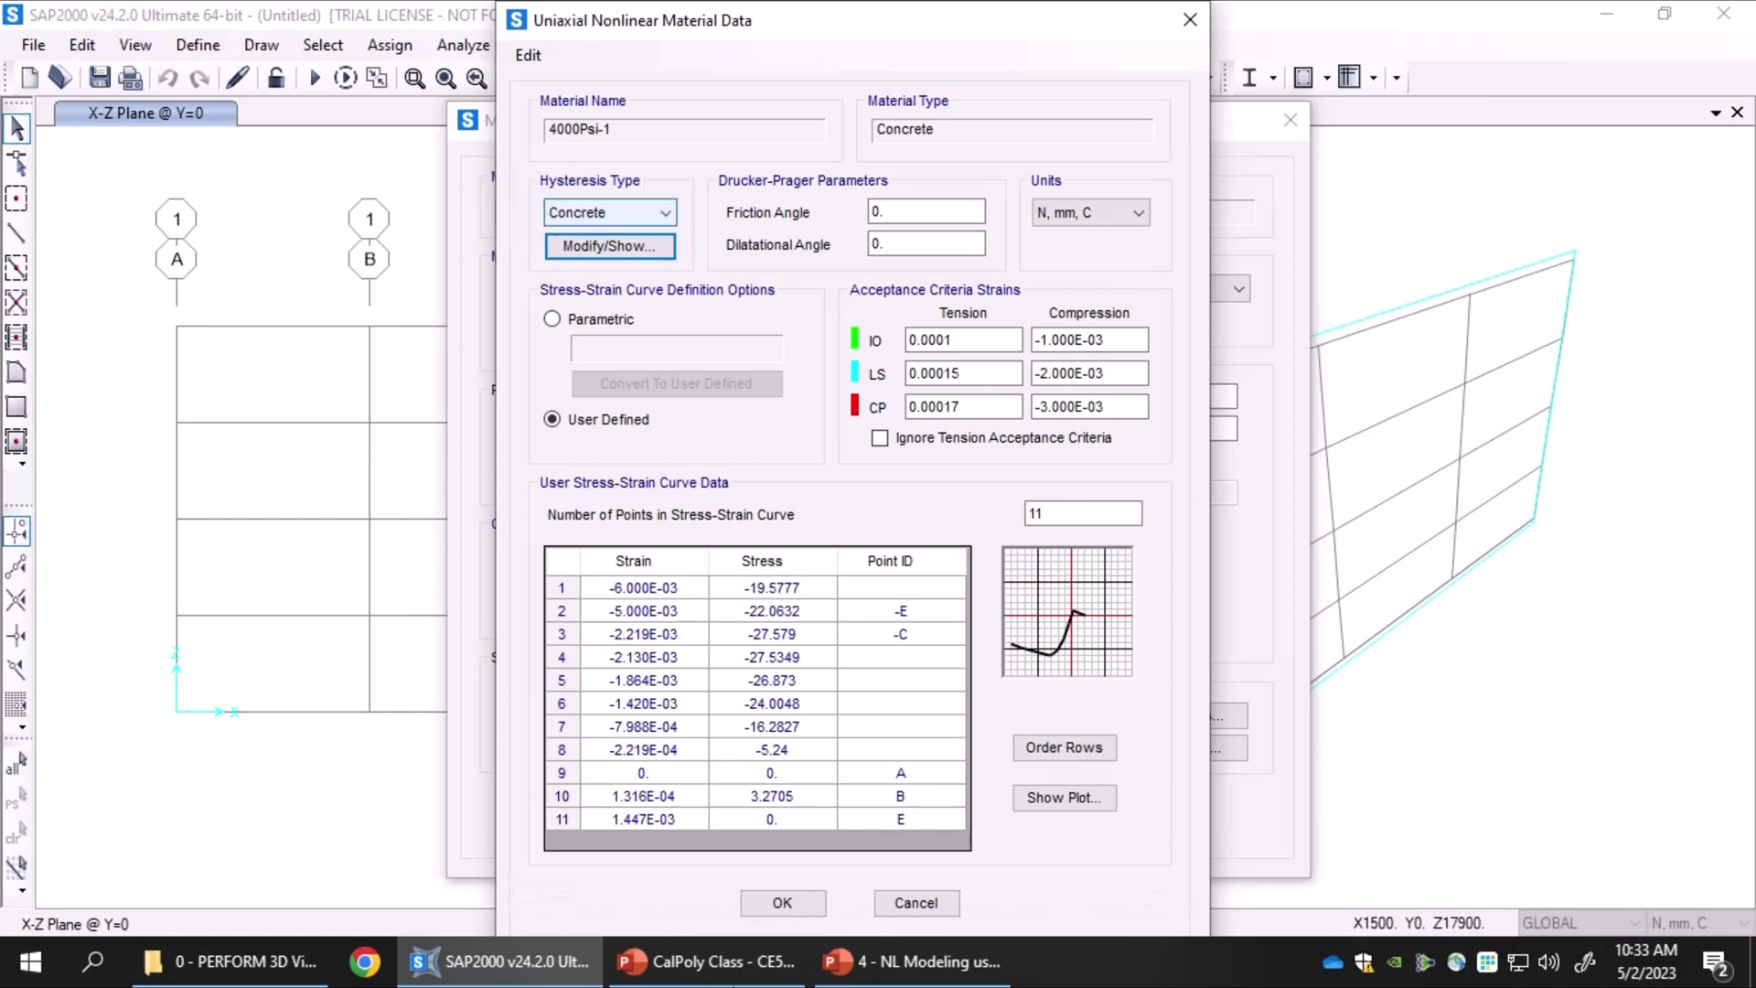
# Switch to the CalPoly Class - CE557 presentation in PowerPoint, present blank slide 21, and sketch crossing axes with a wide hysteresis loop in ink
pyautogui.click(743, 979)
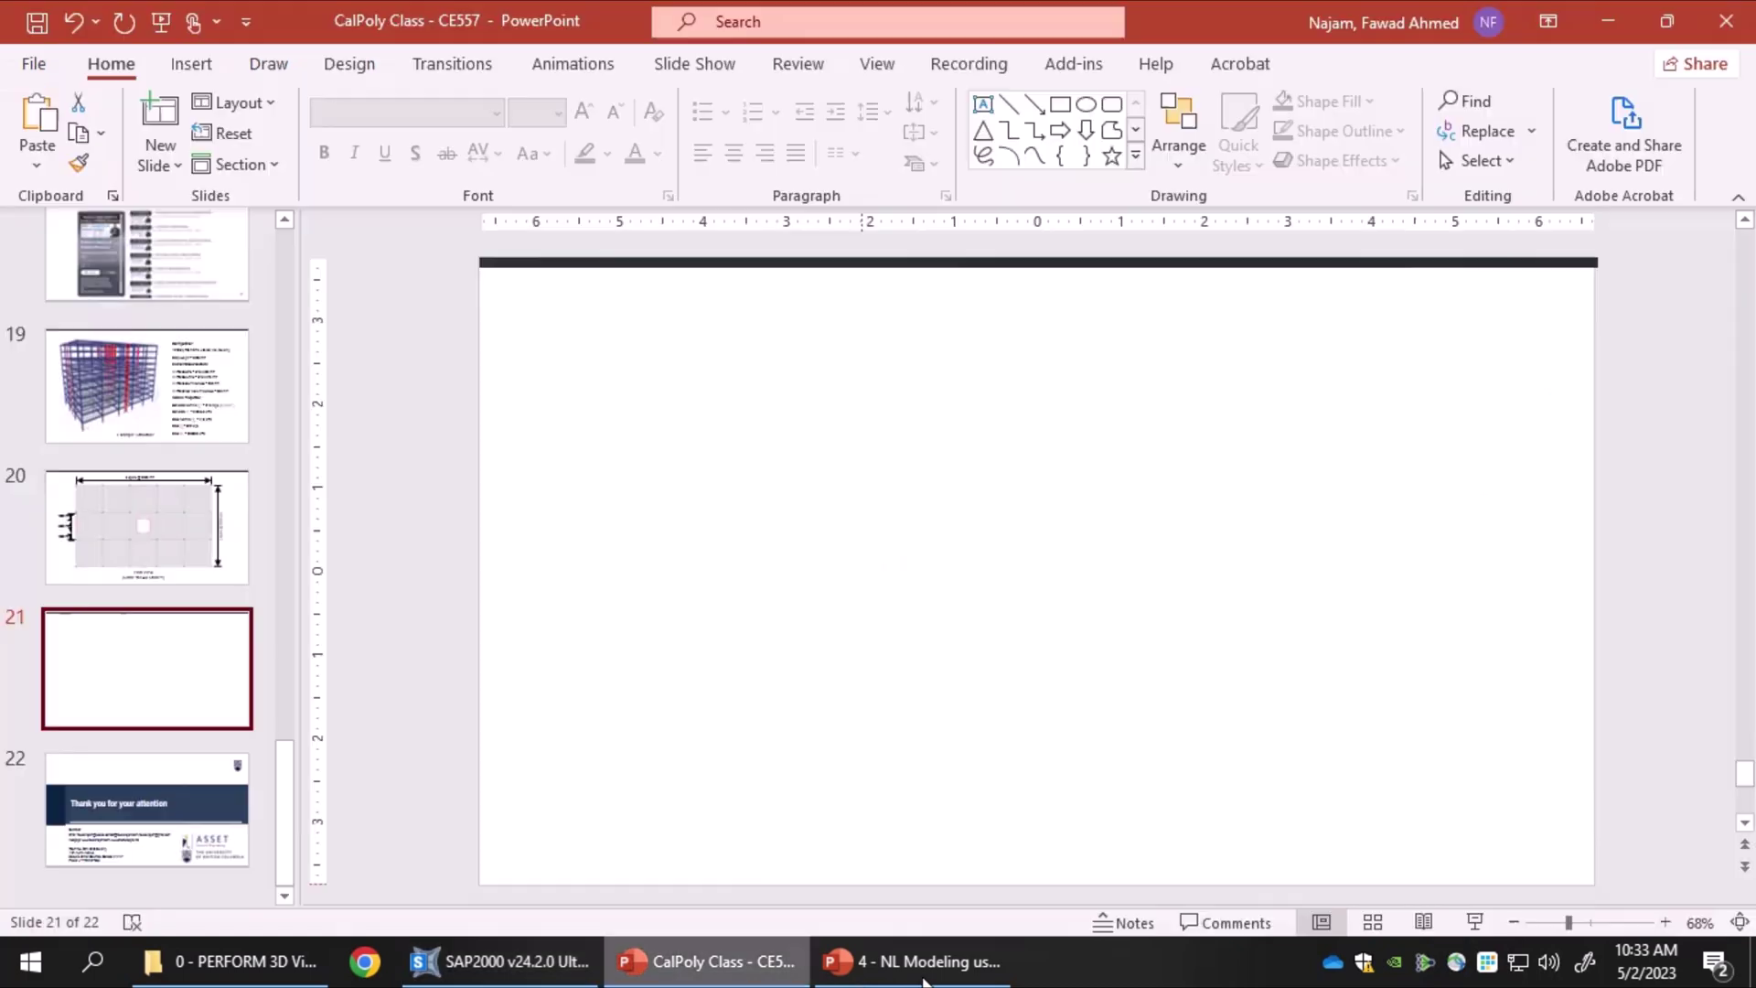
pyautogui.click(925, 980)
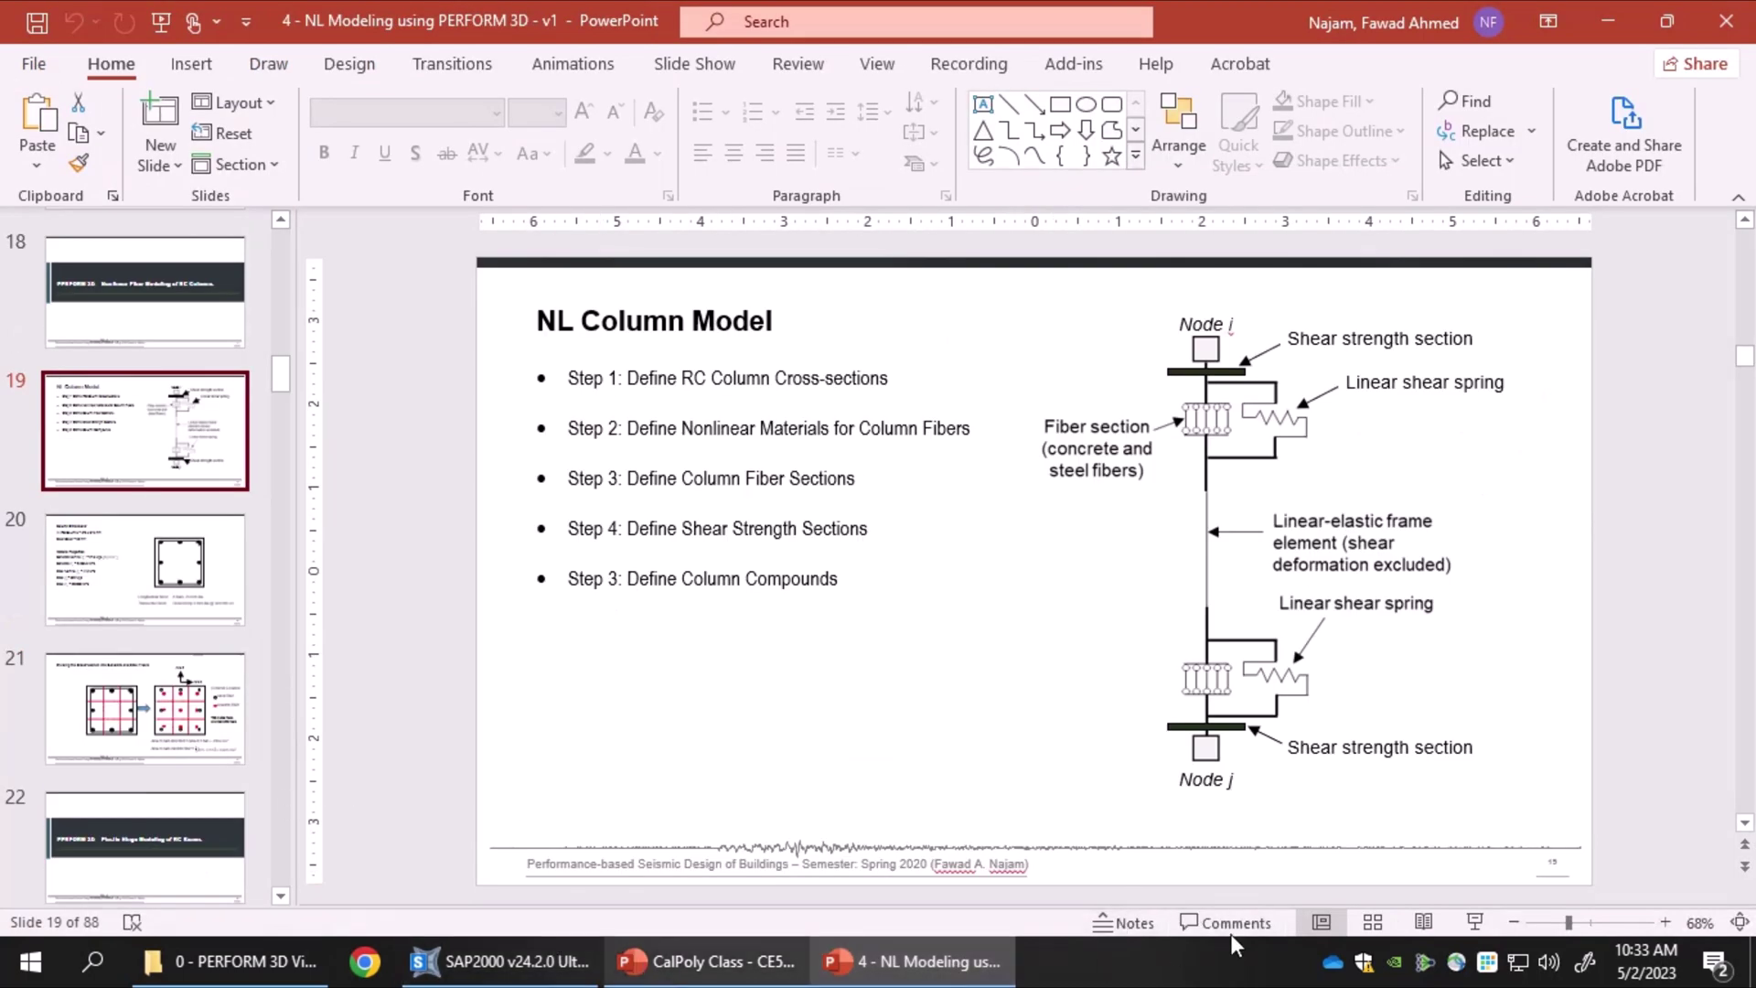
pyautogui.click(723, 961)
pyautogui.click(1474, 922)
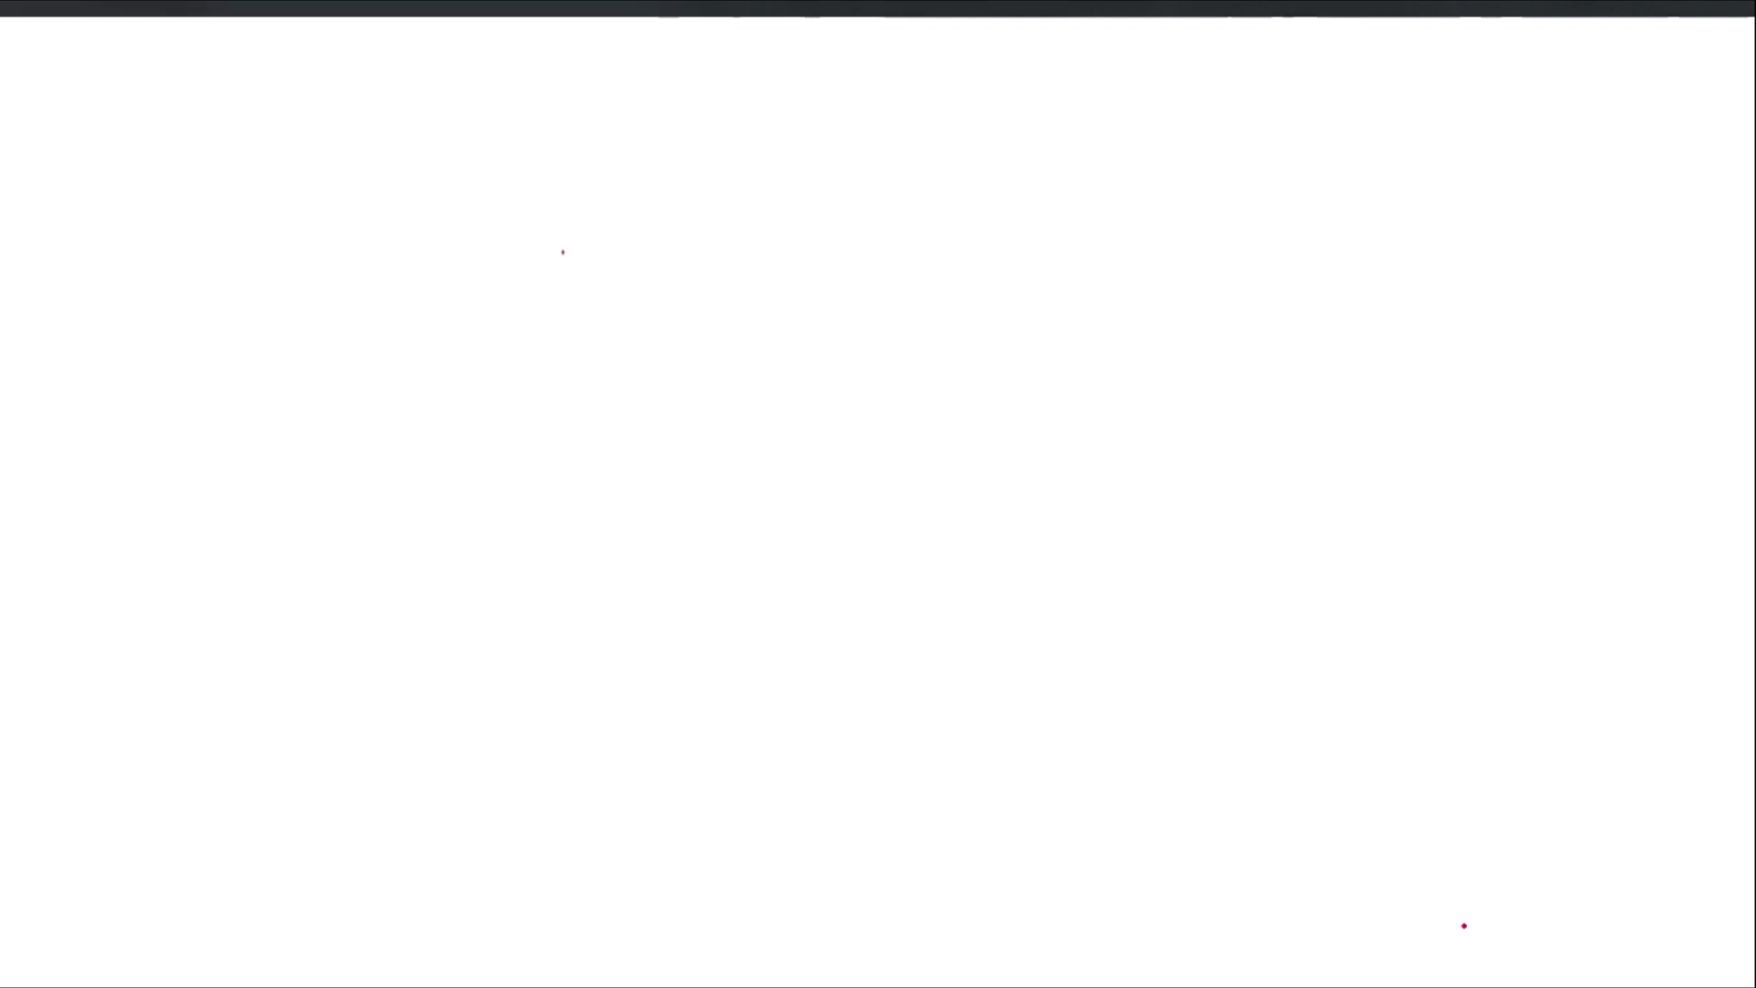
pyautogui.moveTo(563, 251); pyautogui.dragTo(568, 516)
pyautogui.moveTo(458, 427); pyautogui.dragTo(804, 408)
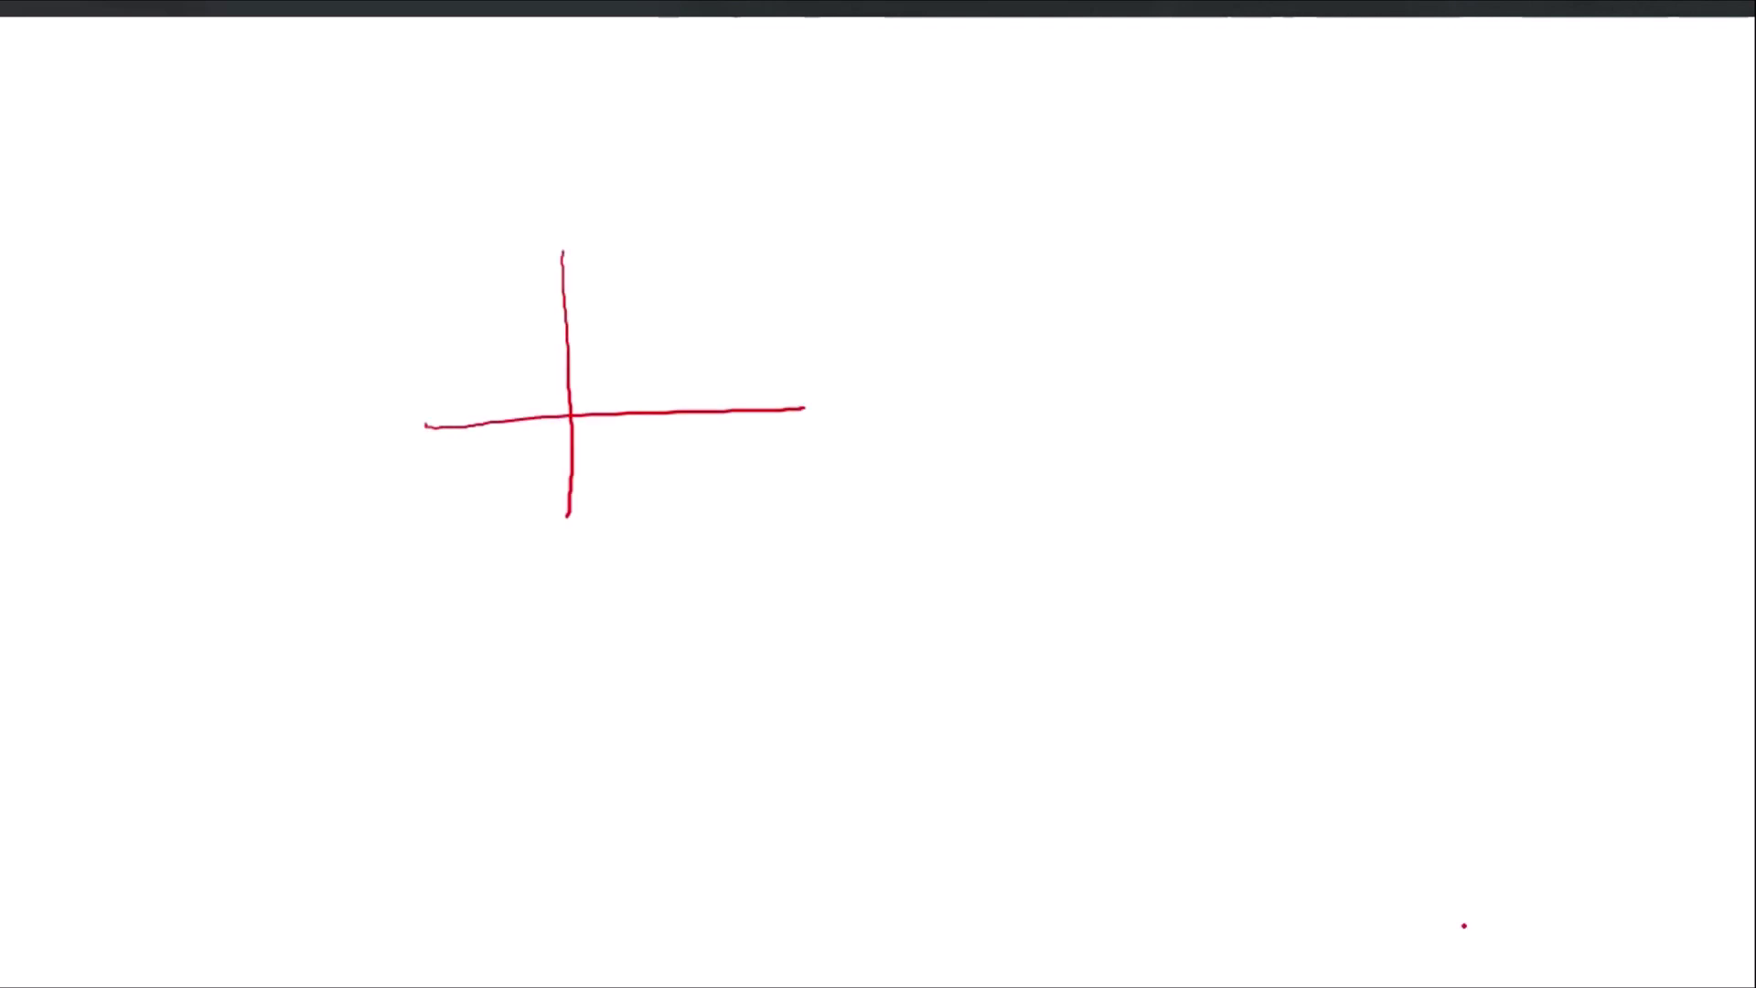
pyautogui.moveTo(569, 412)
pyautogui.mouseDown()
pyautogui.moveTo(658, 263)
pyautogui.moveTo(795, 225)
pyautogui.mouseUp()
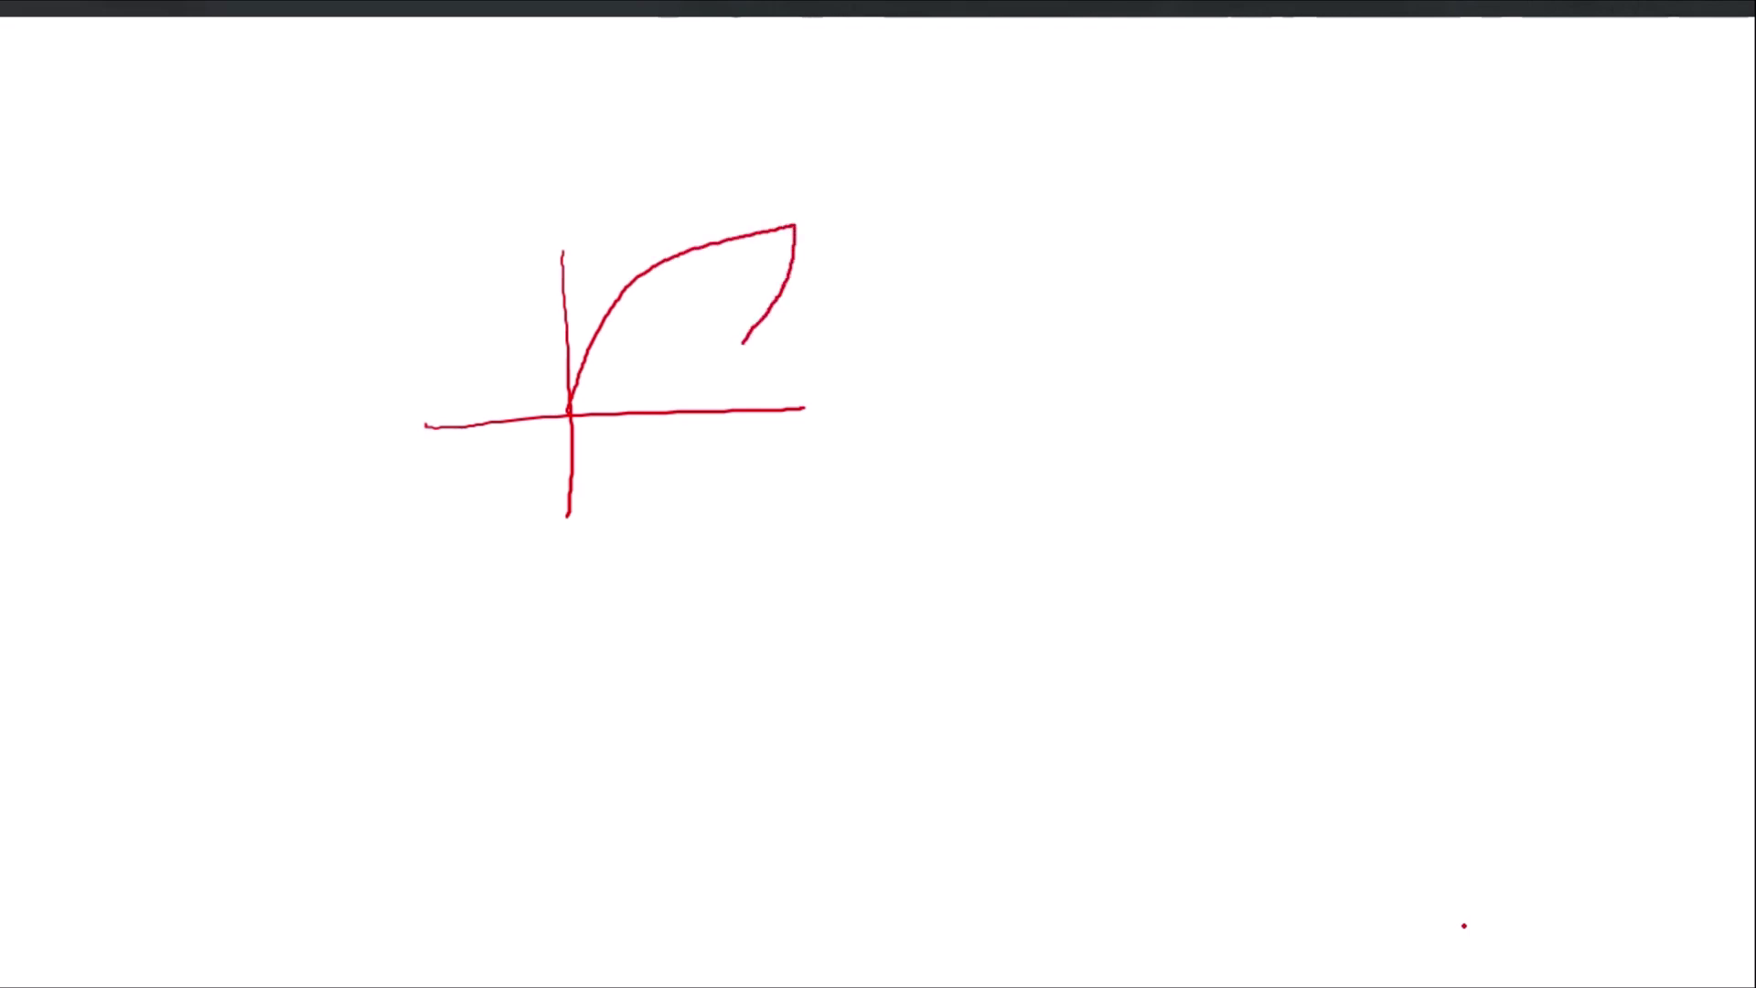
pyautogui.moveTo(742, 343)
pyautogui.mouseDown()
pyautogui.moveTo(412, 596)
pyautogui.moveTo(571, 345)
pyautogui.moveTo(739, 295)
pyautogui.mouseUp()
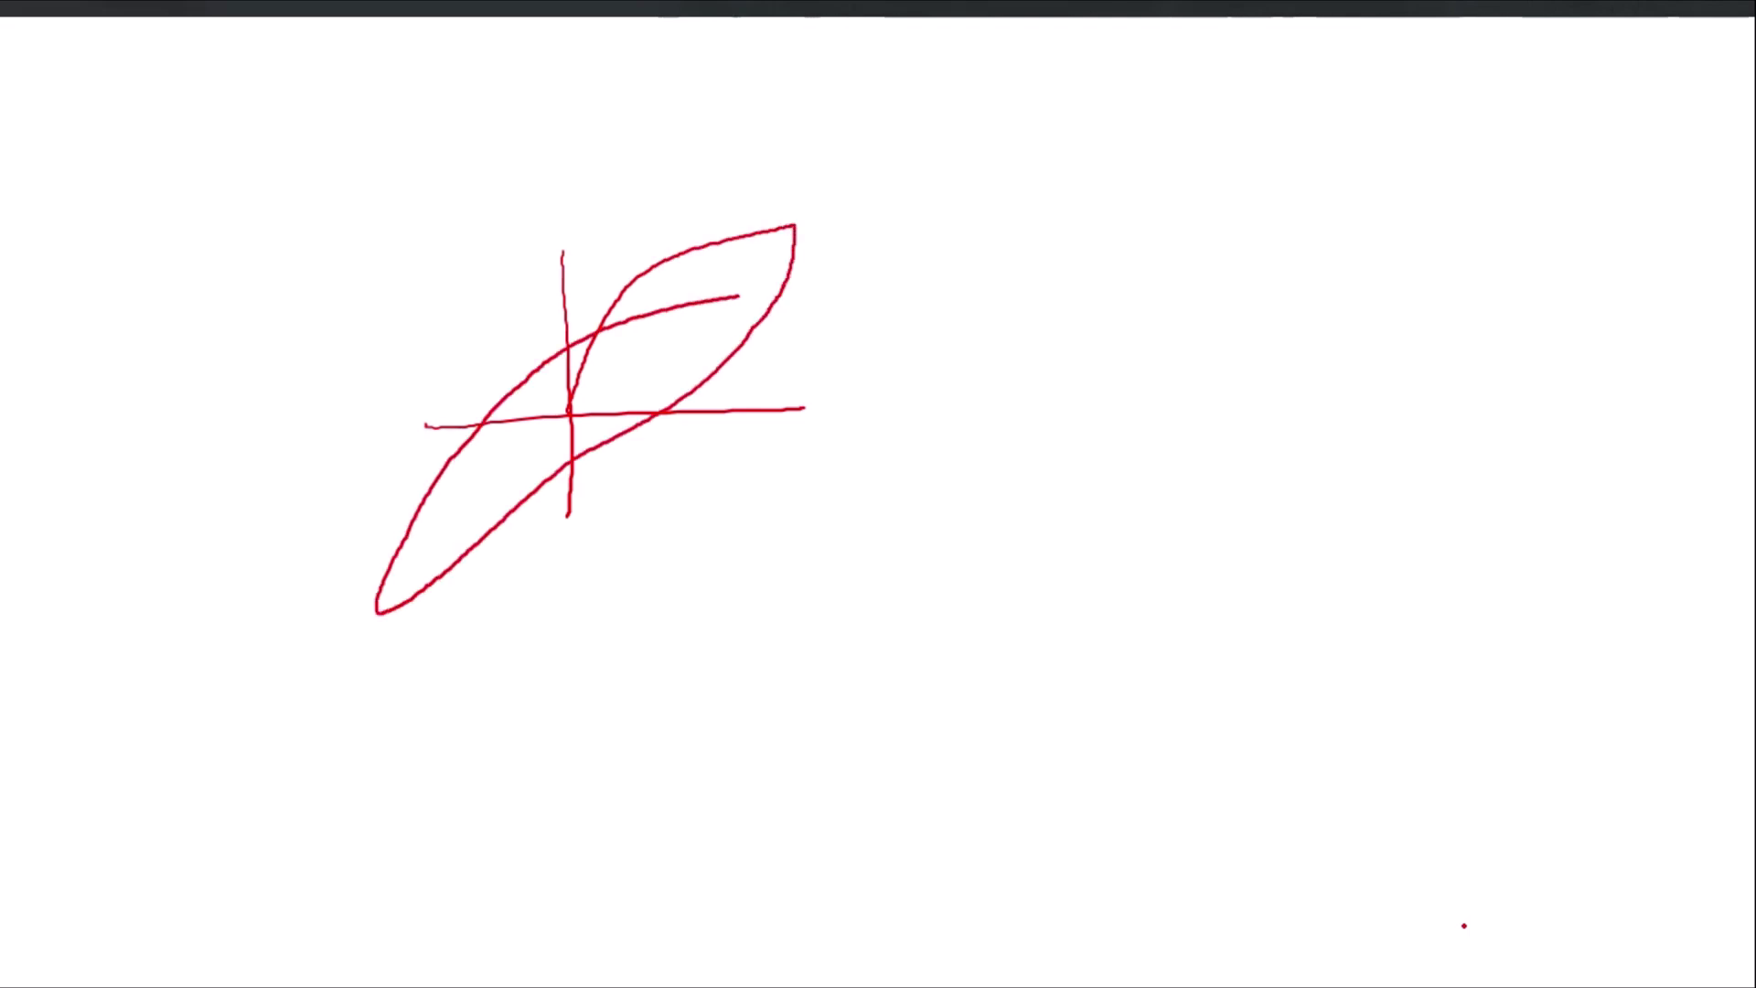
# Sketch a second pair of axes with a pinched hysteresis loop beside the first, and end the slide show discarding the ink annotations
pyautogui.moveTo(1054, 220); pyautogui.dragTo(1075, 478)
pyautogui.moveTo(864, 376); pyautogui.dragTo(1224, 336)
pyautogui.moveTo(1049, 352)
pyautogui.mouseDown()
pyautogui.moveTo(1098, 260)
pyautogui.moveTo(1288, 200)
pyautogui.moveTo(972, 498)
pyautogui.moveTo(862, 501)
pyautogui.moveTo(1090, 309)
pyautogui.mouseUp()
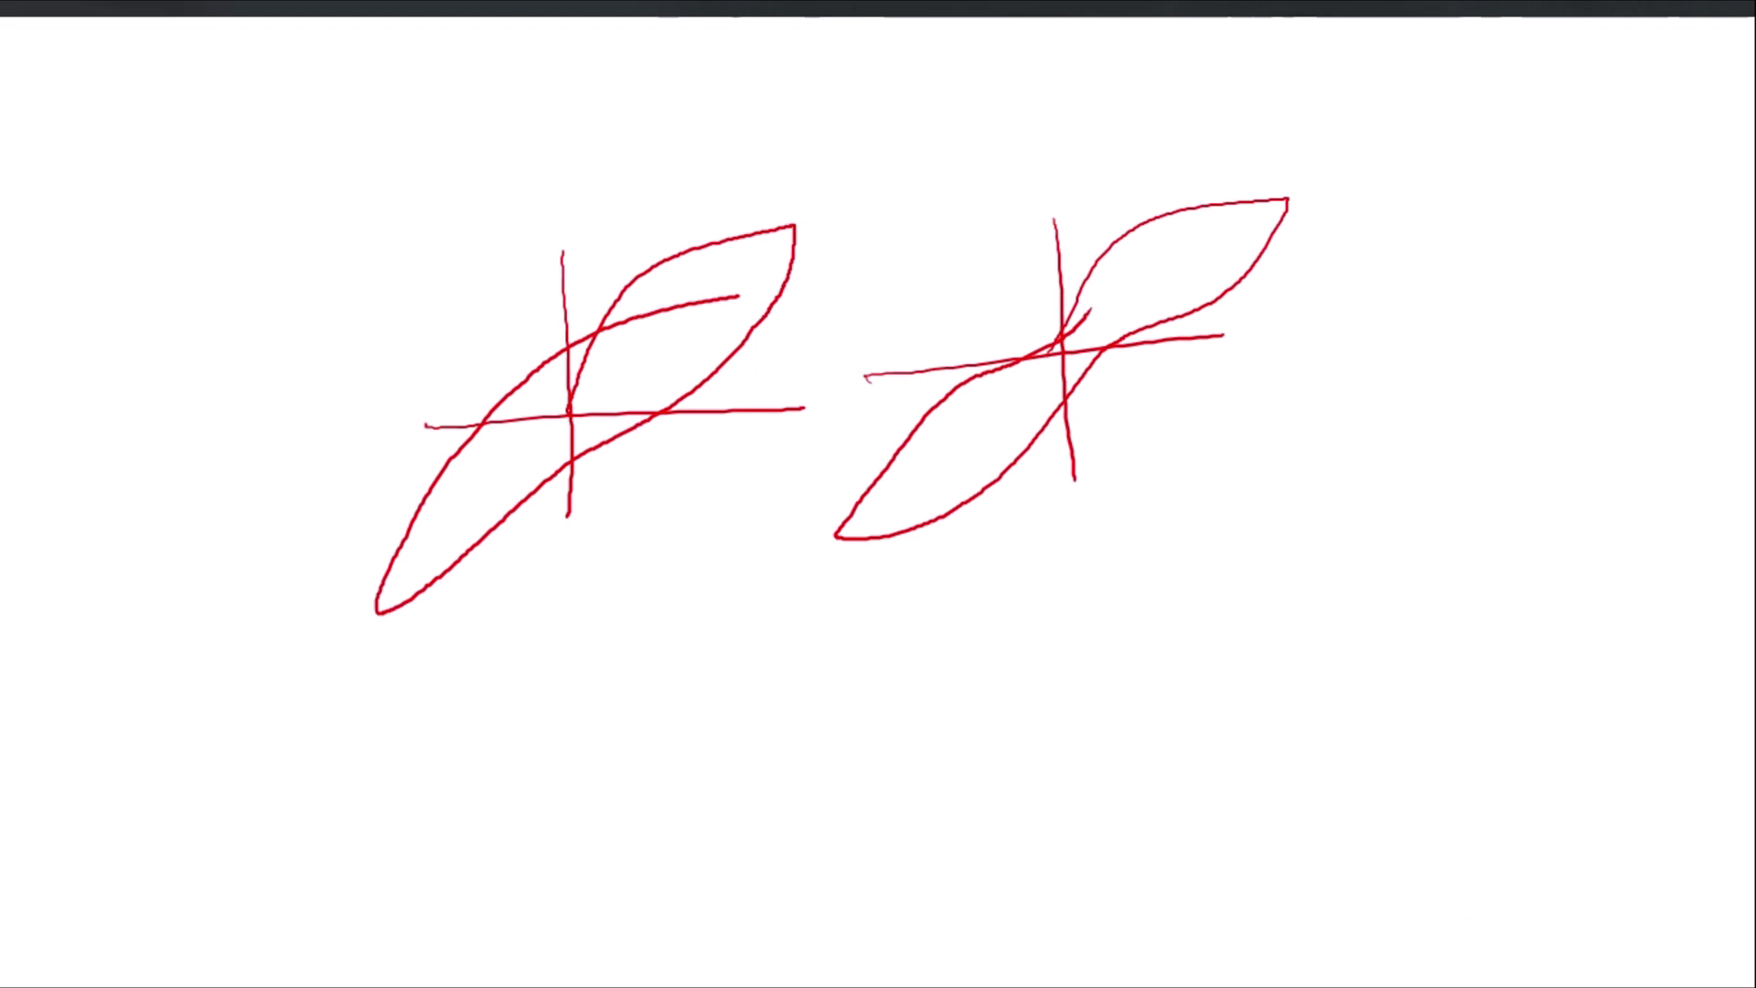
pyautogui.press('Escape')
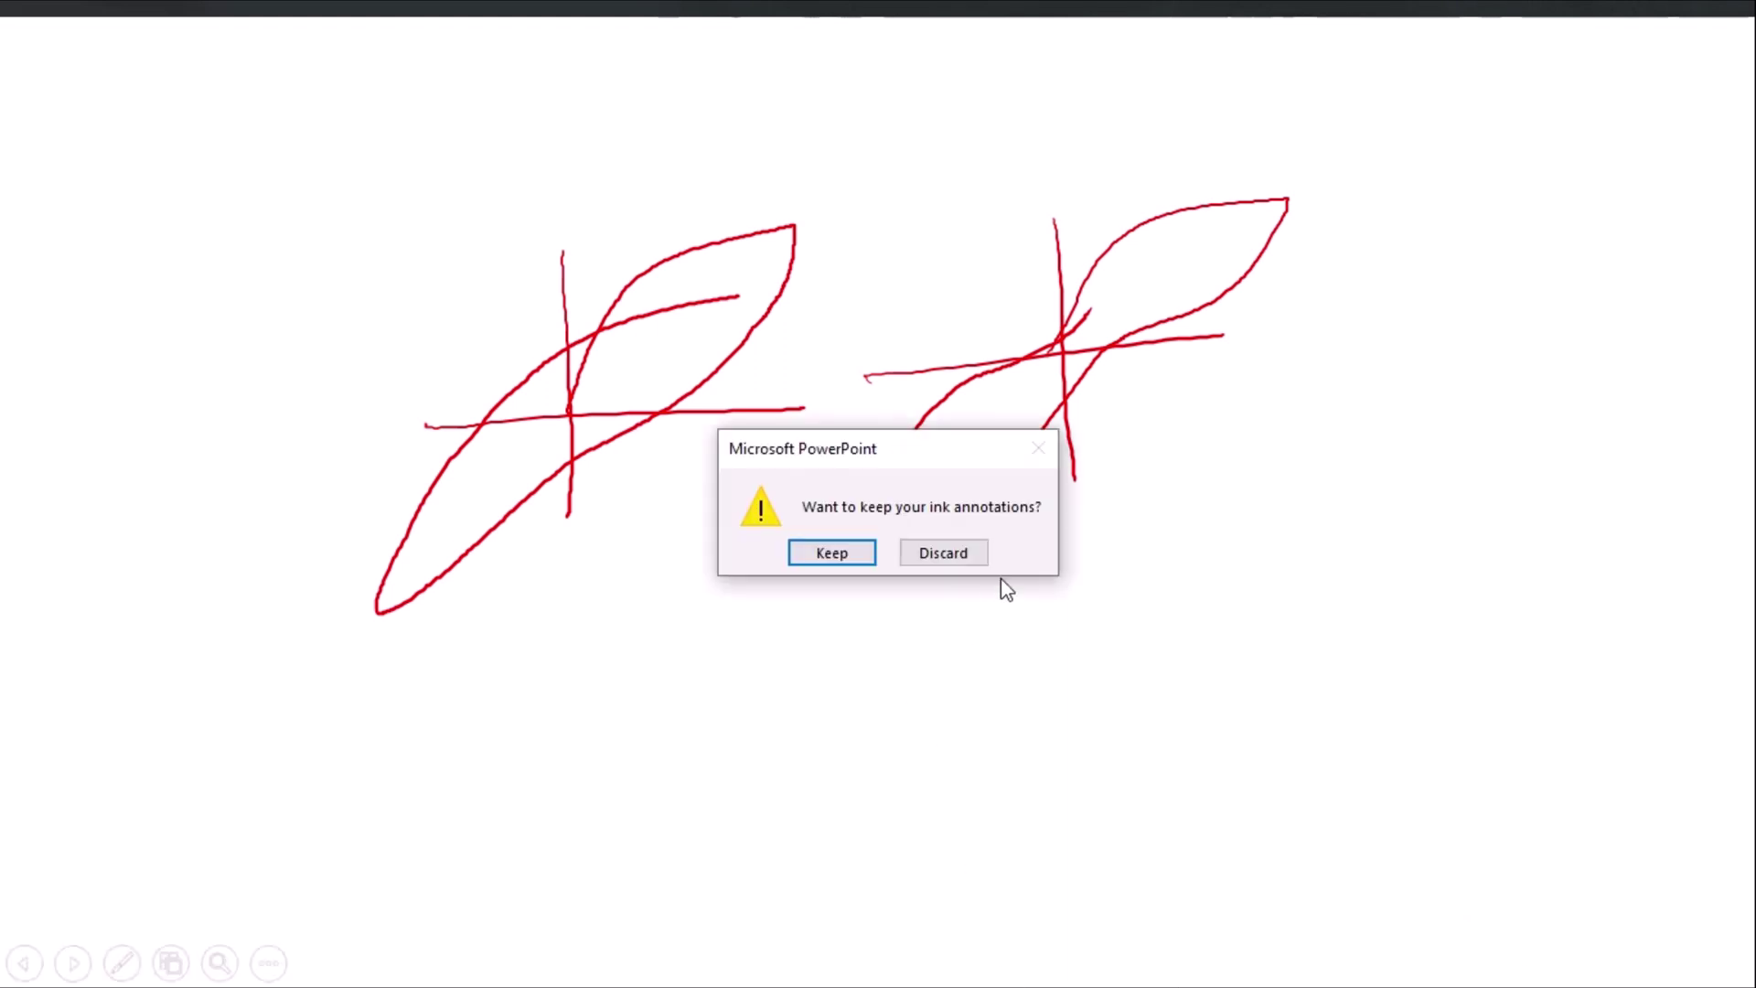
pyautogui.click(968, 551)
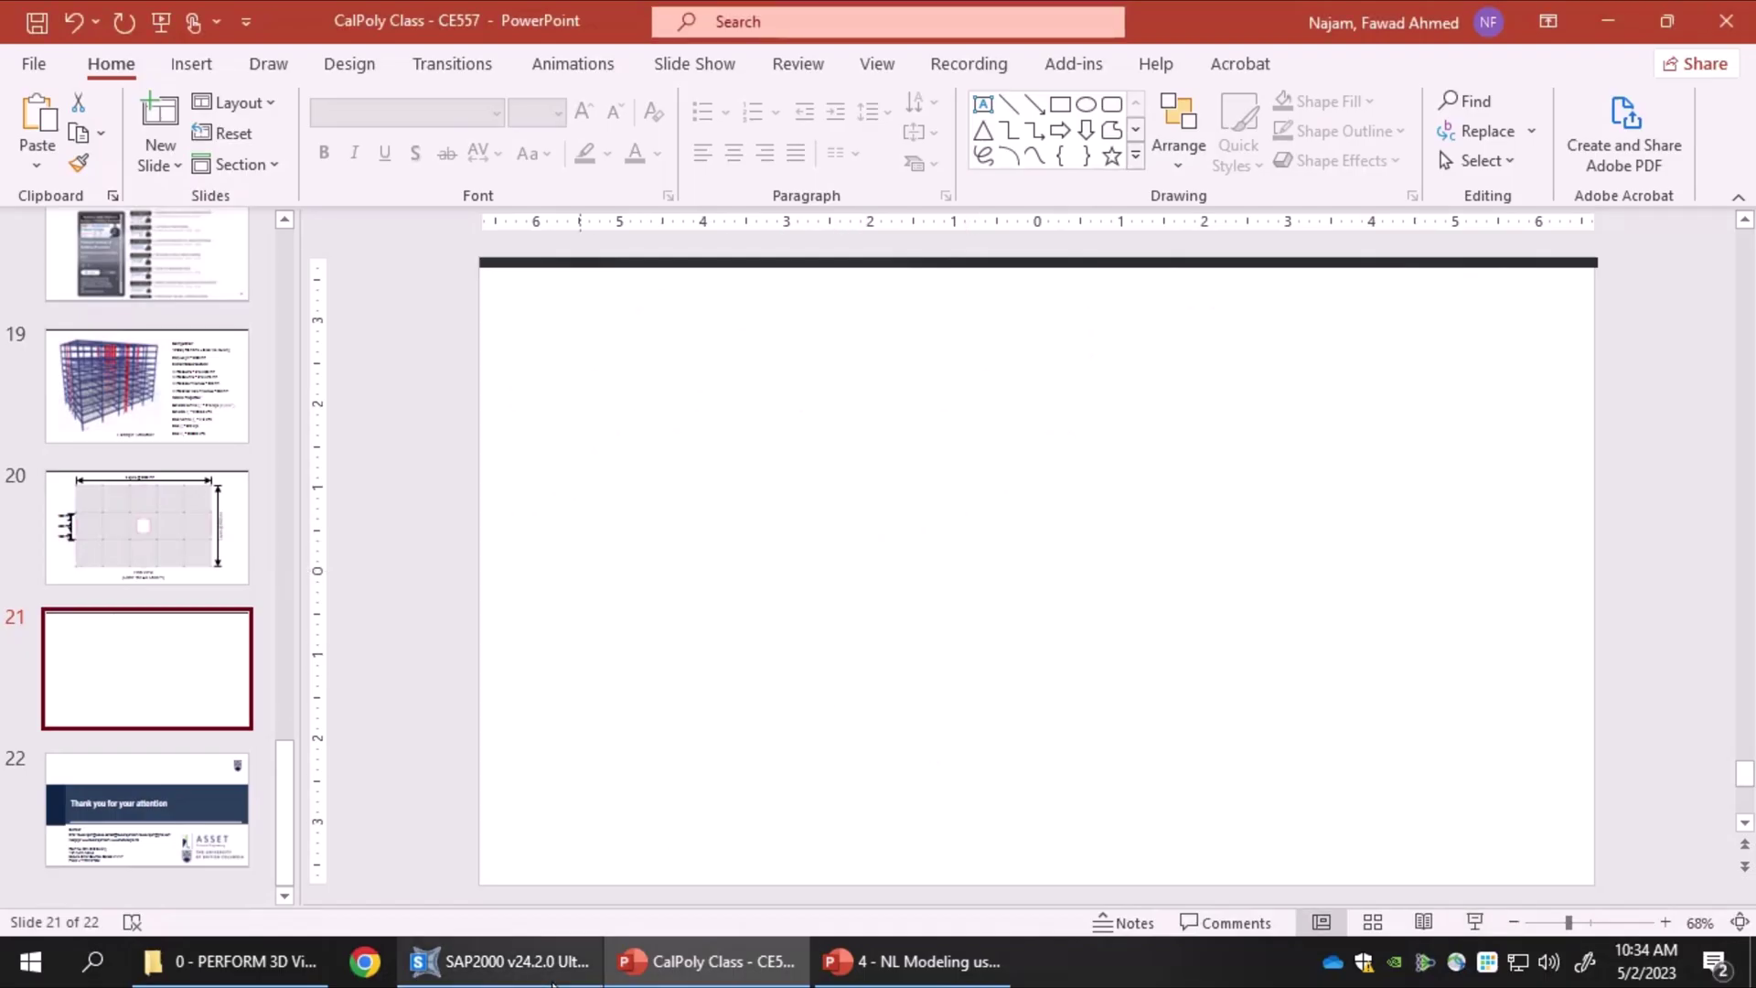
# Switch back to SAP2000, accept the nonlinear and property data of 4000Psi-1, and rename the material as Nonlinear Concrete
pyautogui.moveTo(503, 961)
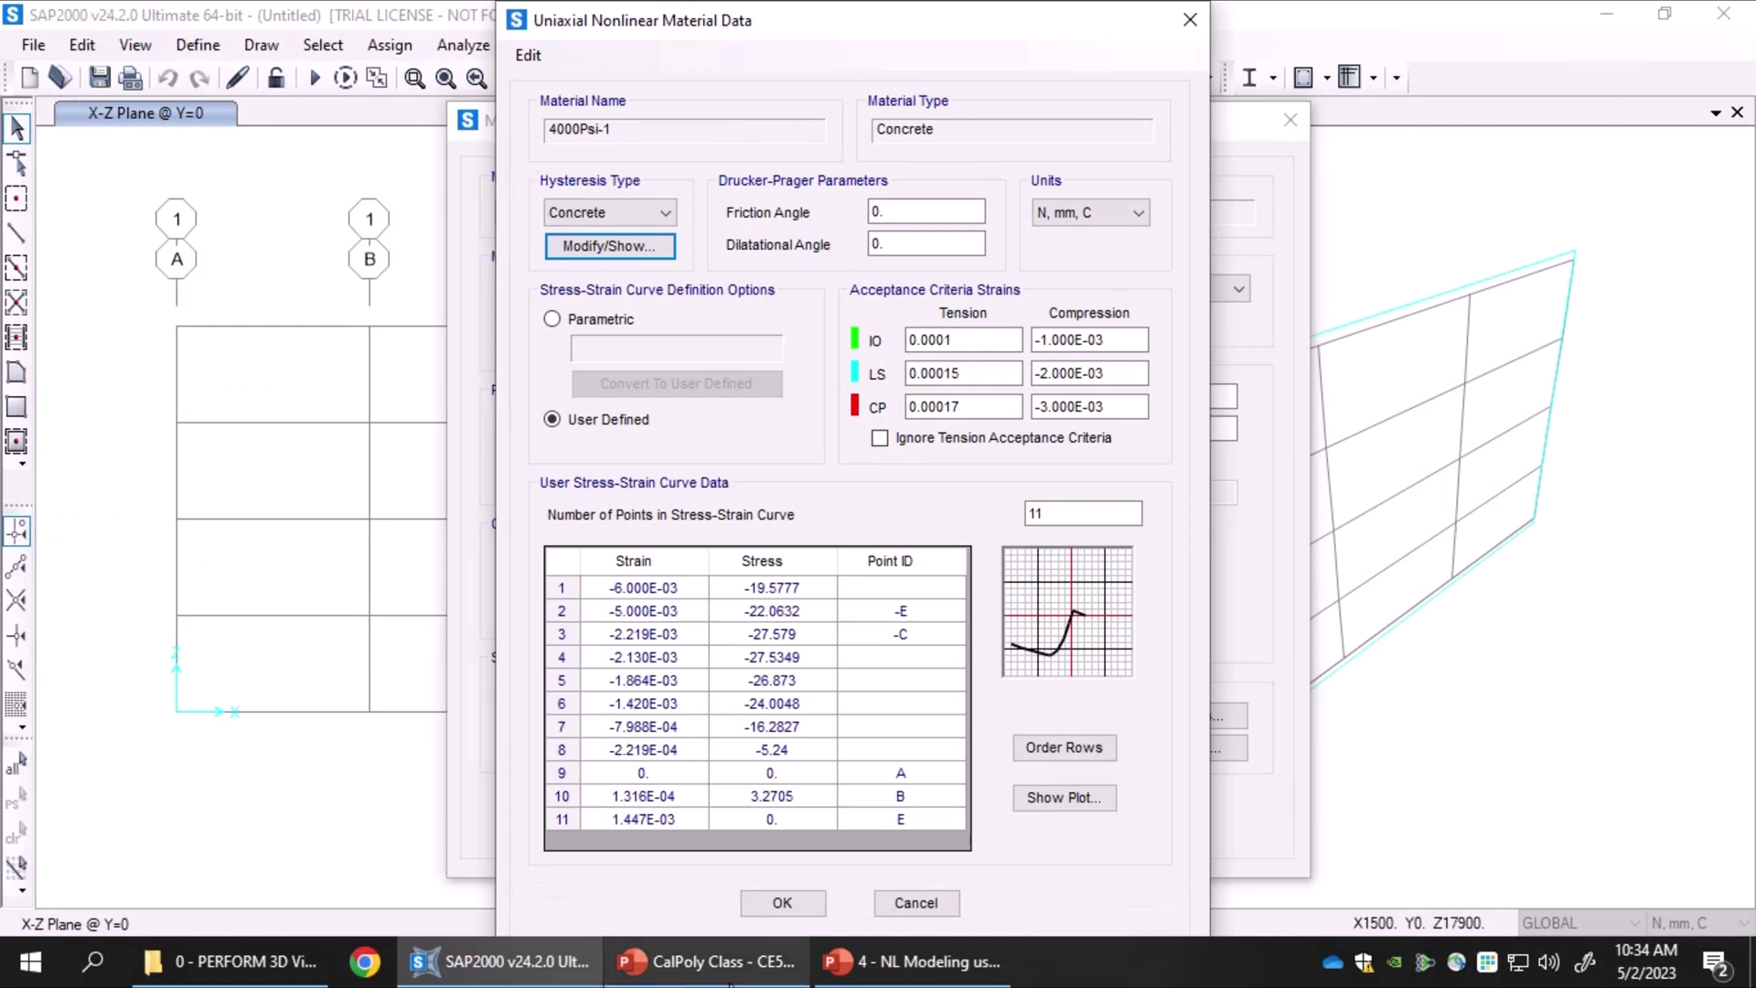
pyautogui.click(752, 910)
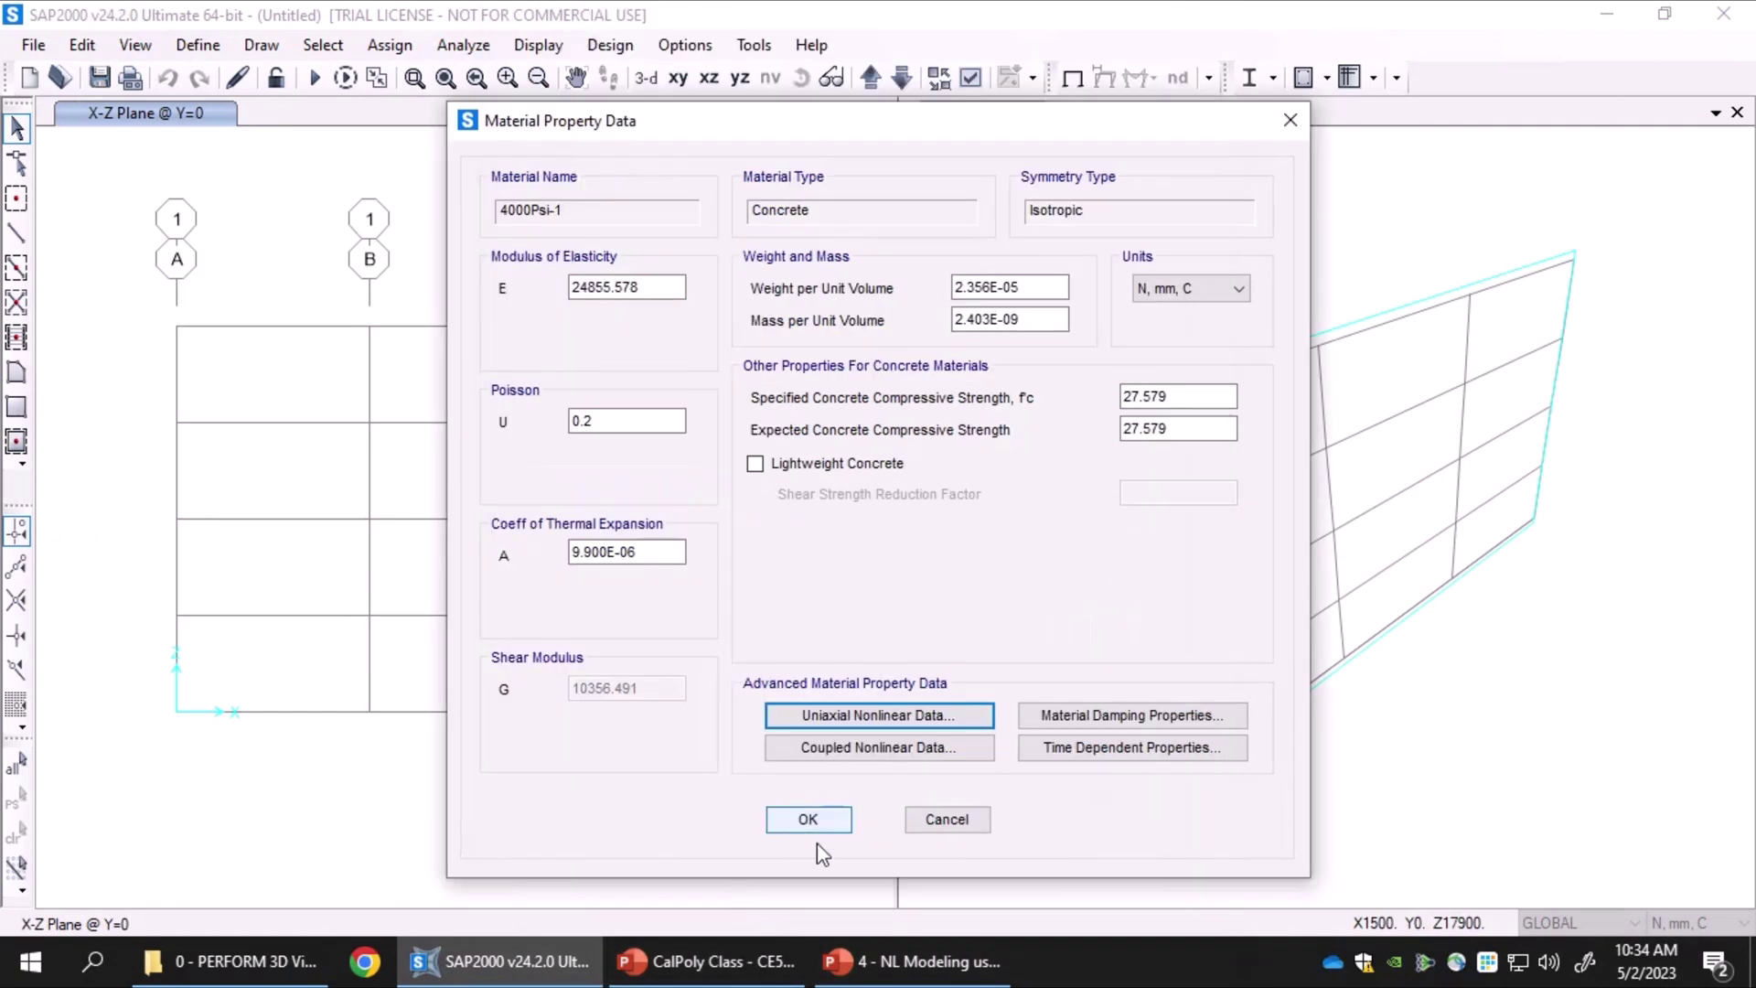
pyautogui.click(805, 821)
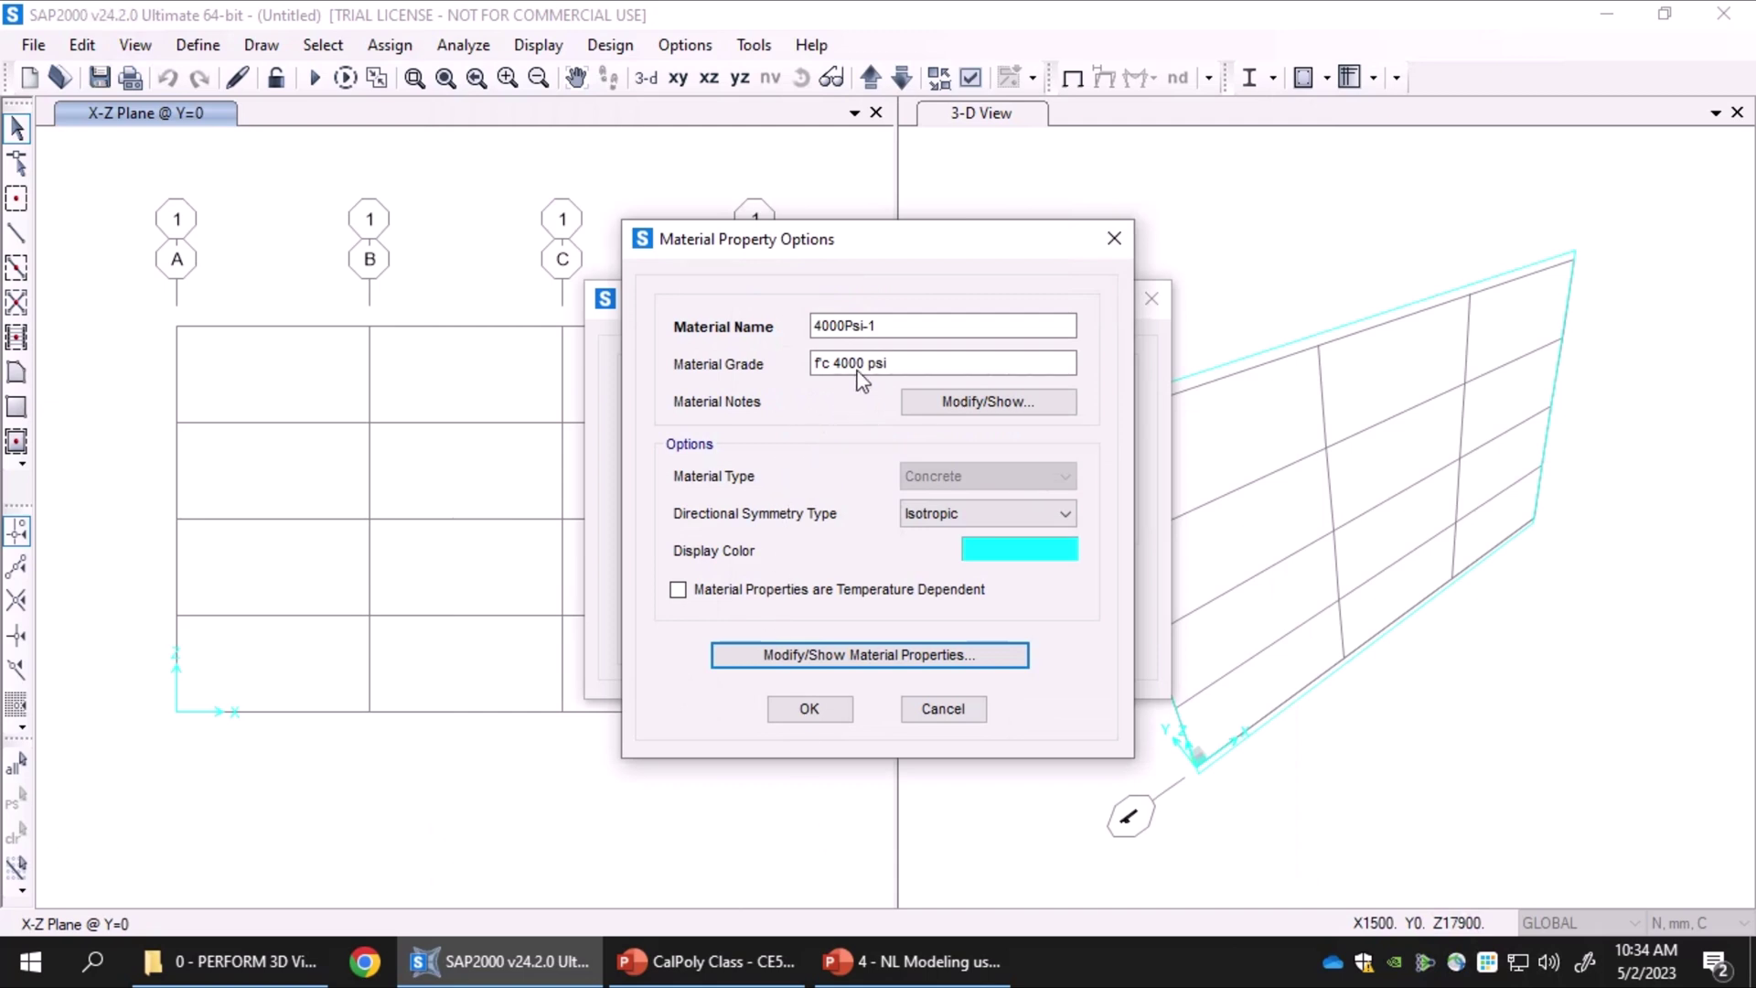
pyautogui.moveTo(894, 329); pyautogui.dragTo(764, 337)
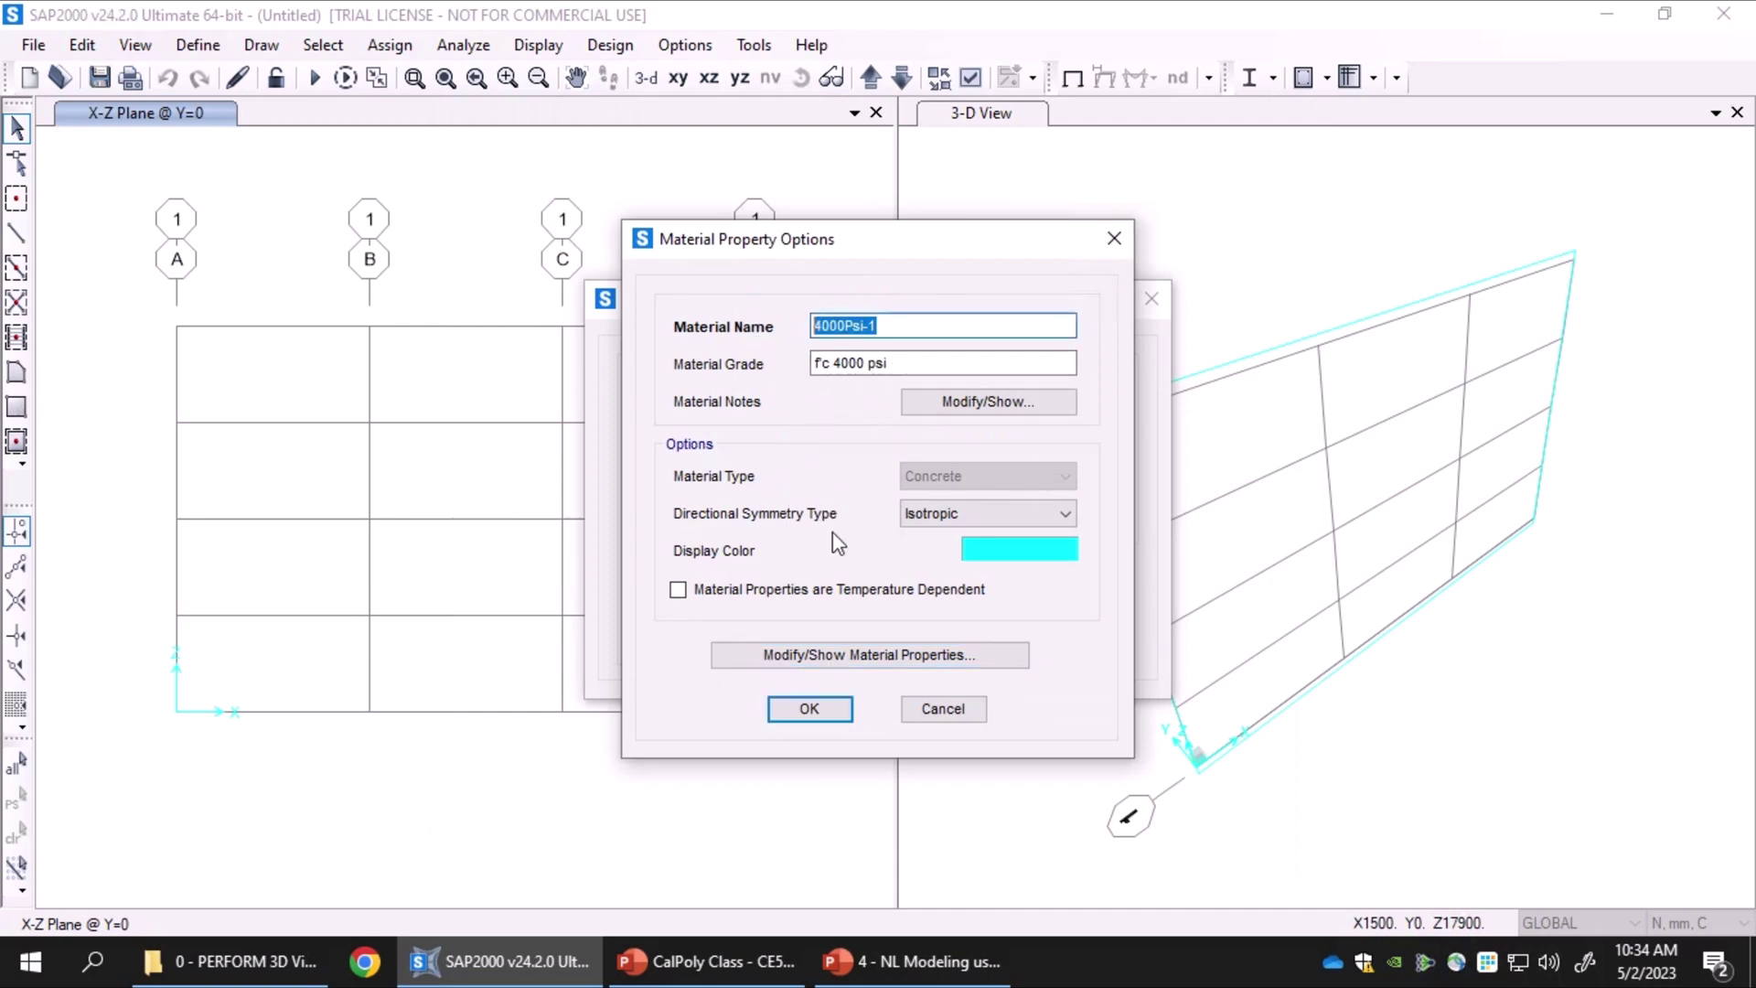
pyautogui.write('Nonlinear Concrete')
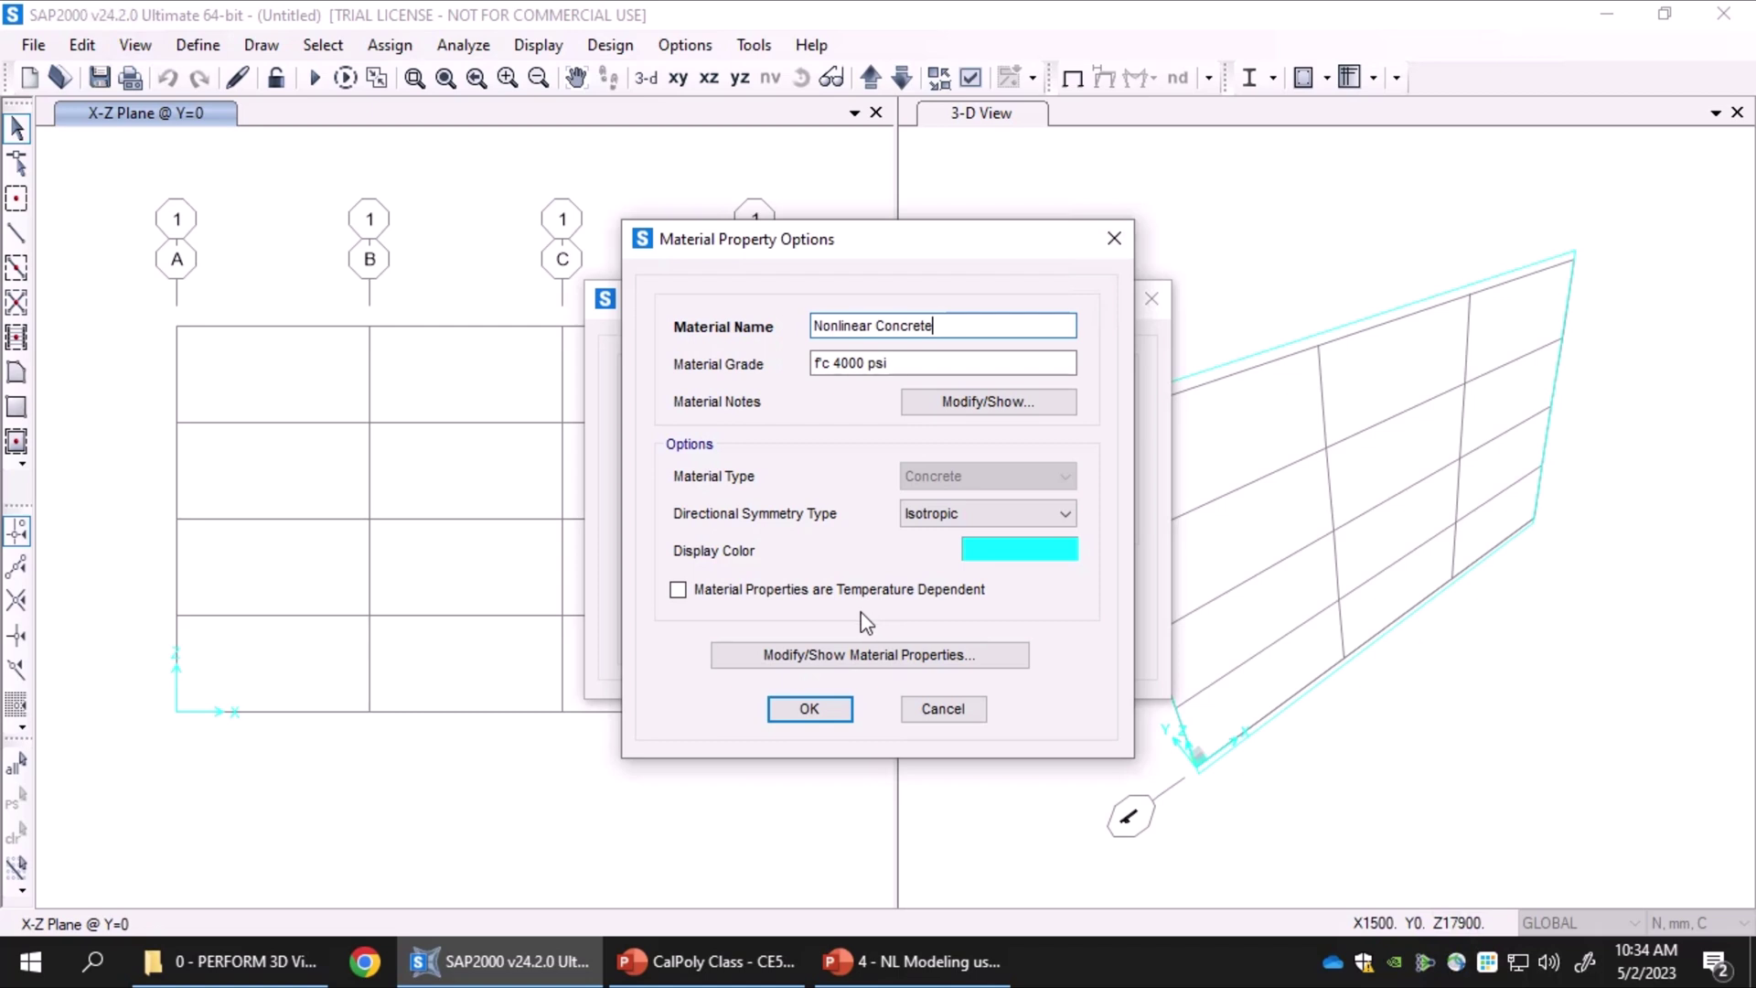
# Review the specified compressive strength and the uniaxial nonlinear data of Nonlinear Concrete, and leave the nonlinear data without changes
pyautogui.click(835, 658)
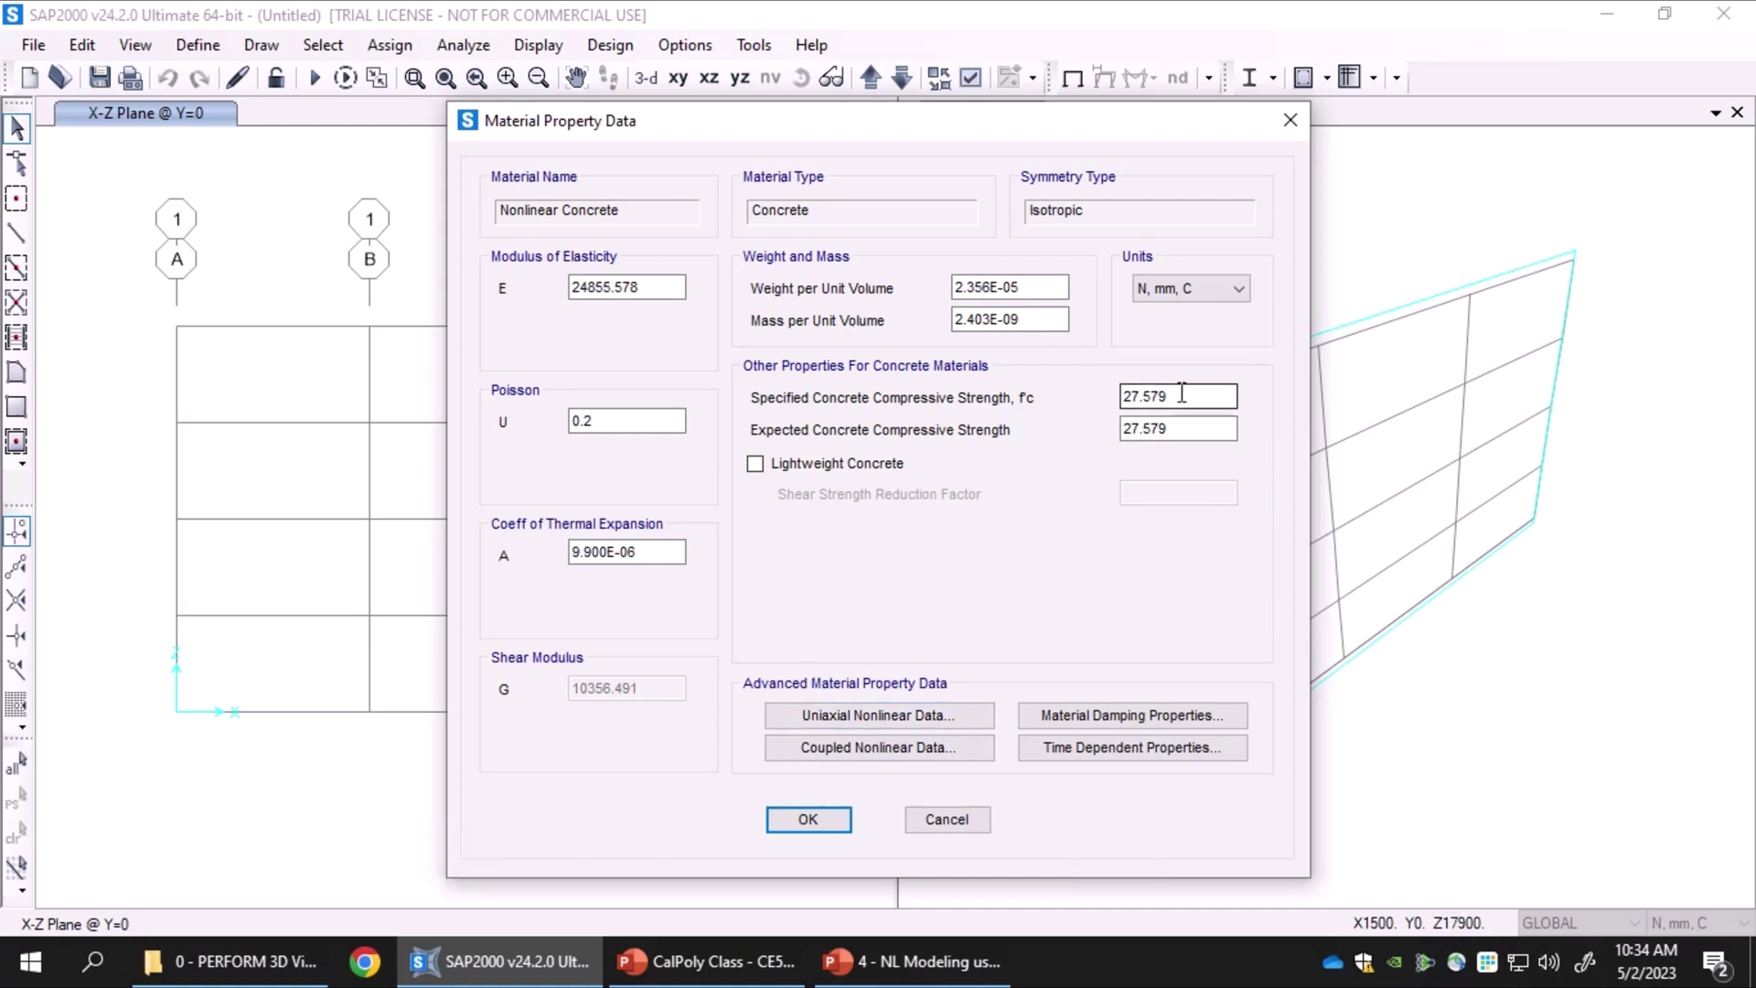
pyautogui.moveTo(1183, 396); pyautogui.dragTo(1045, 389)
pyautogui.click(883, 714)
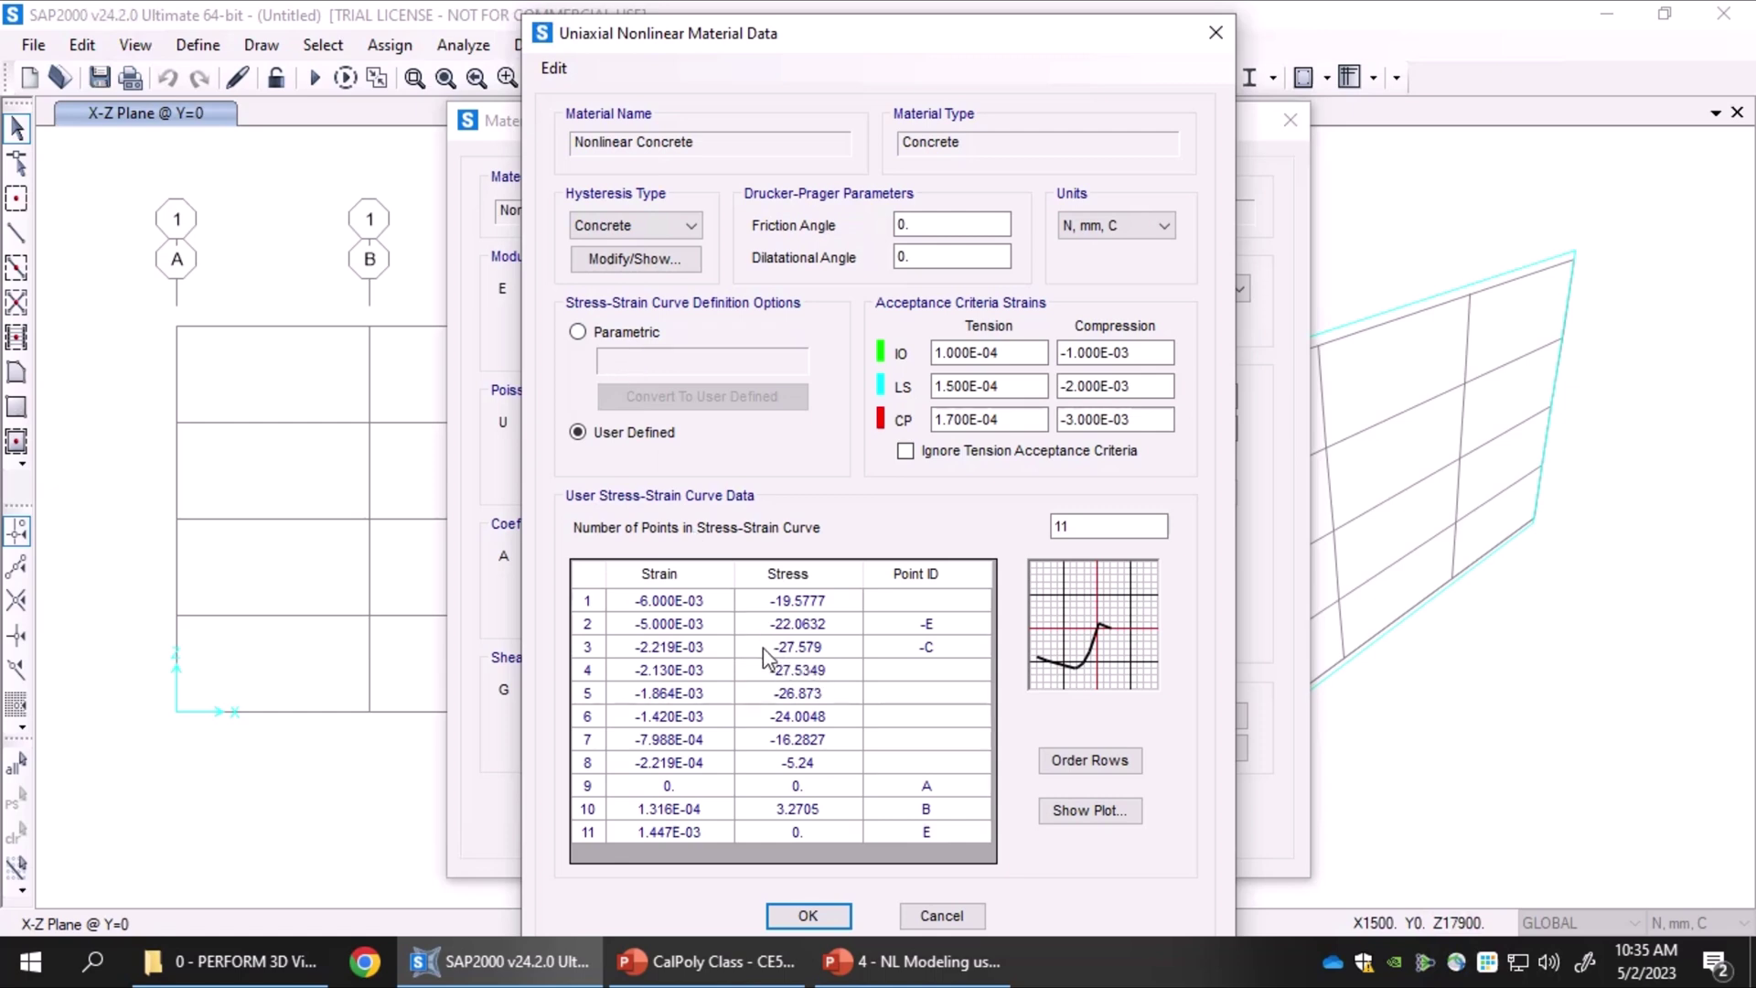
pyautogui.click(953, 914)
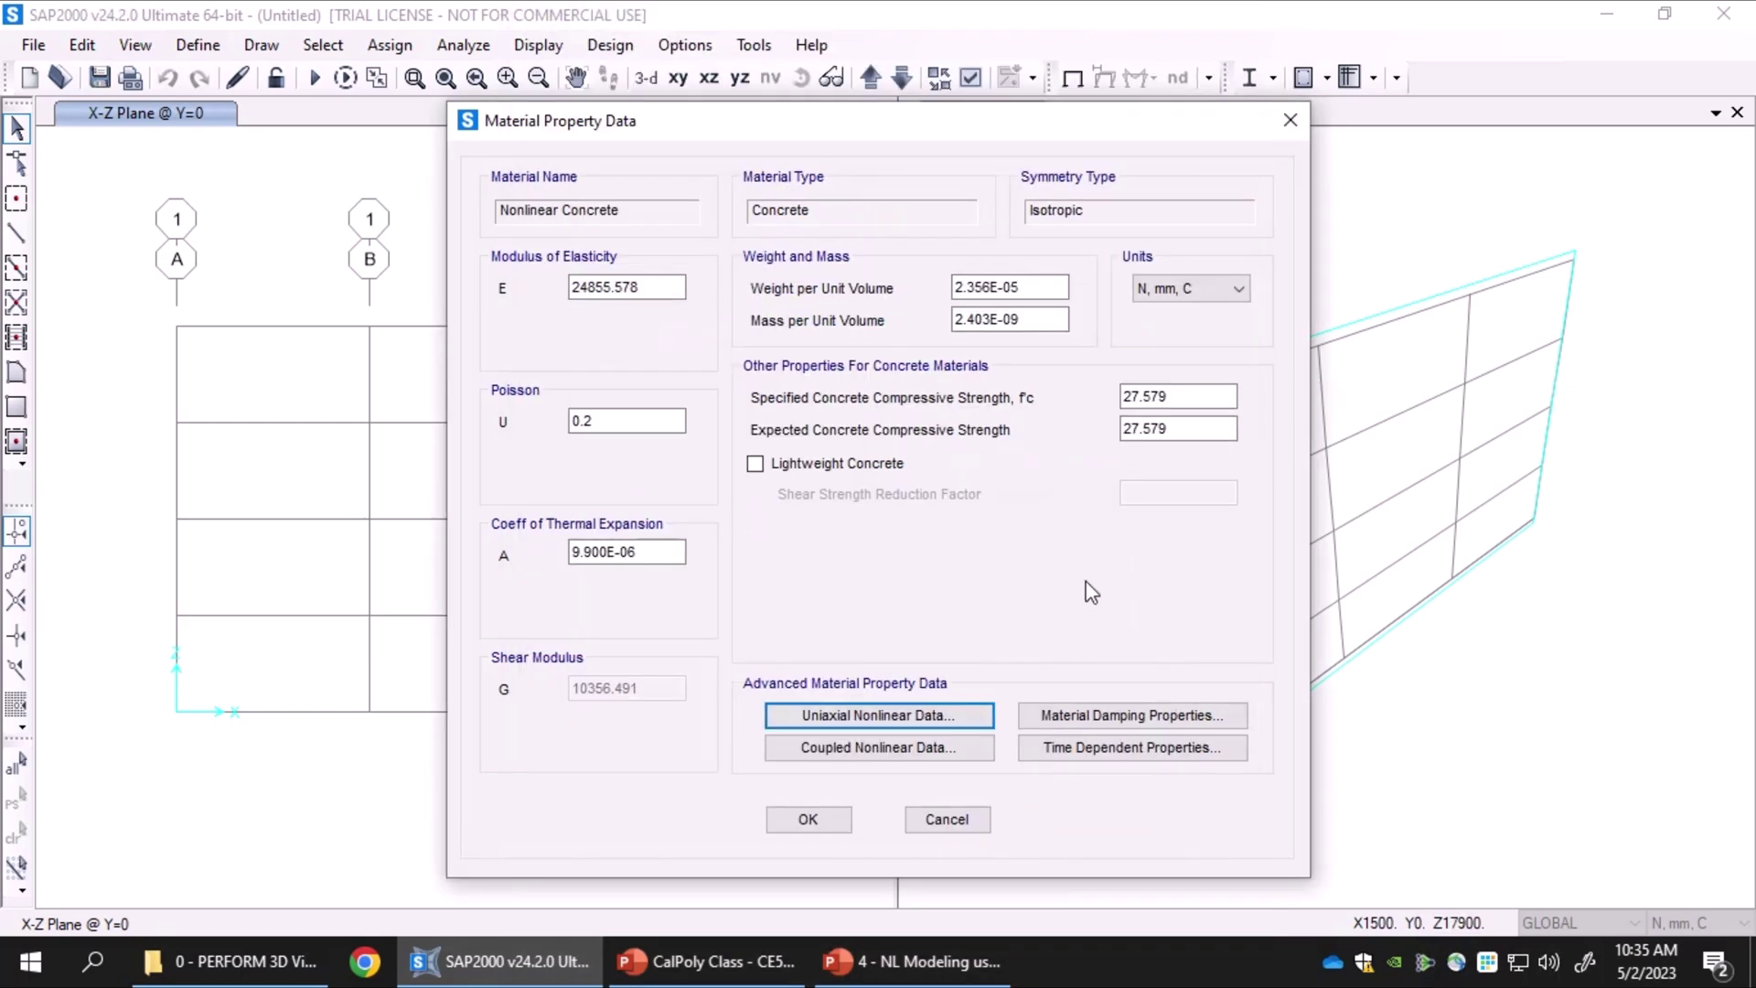
# Compare the specified strength of Nonlinear Concrete with its stress-strain curve plot, and accept the material definition
pyautogui.doubleClick(1149, 399)
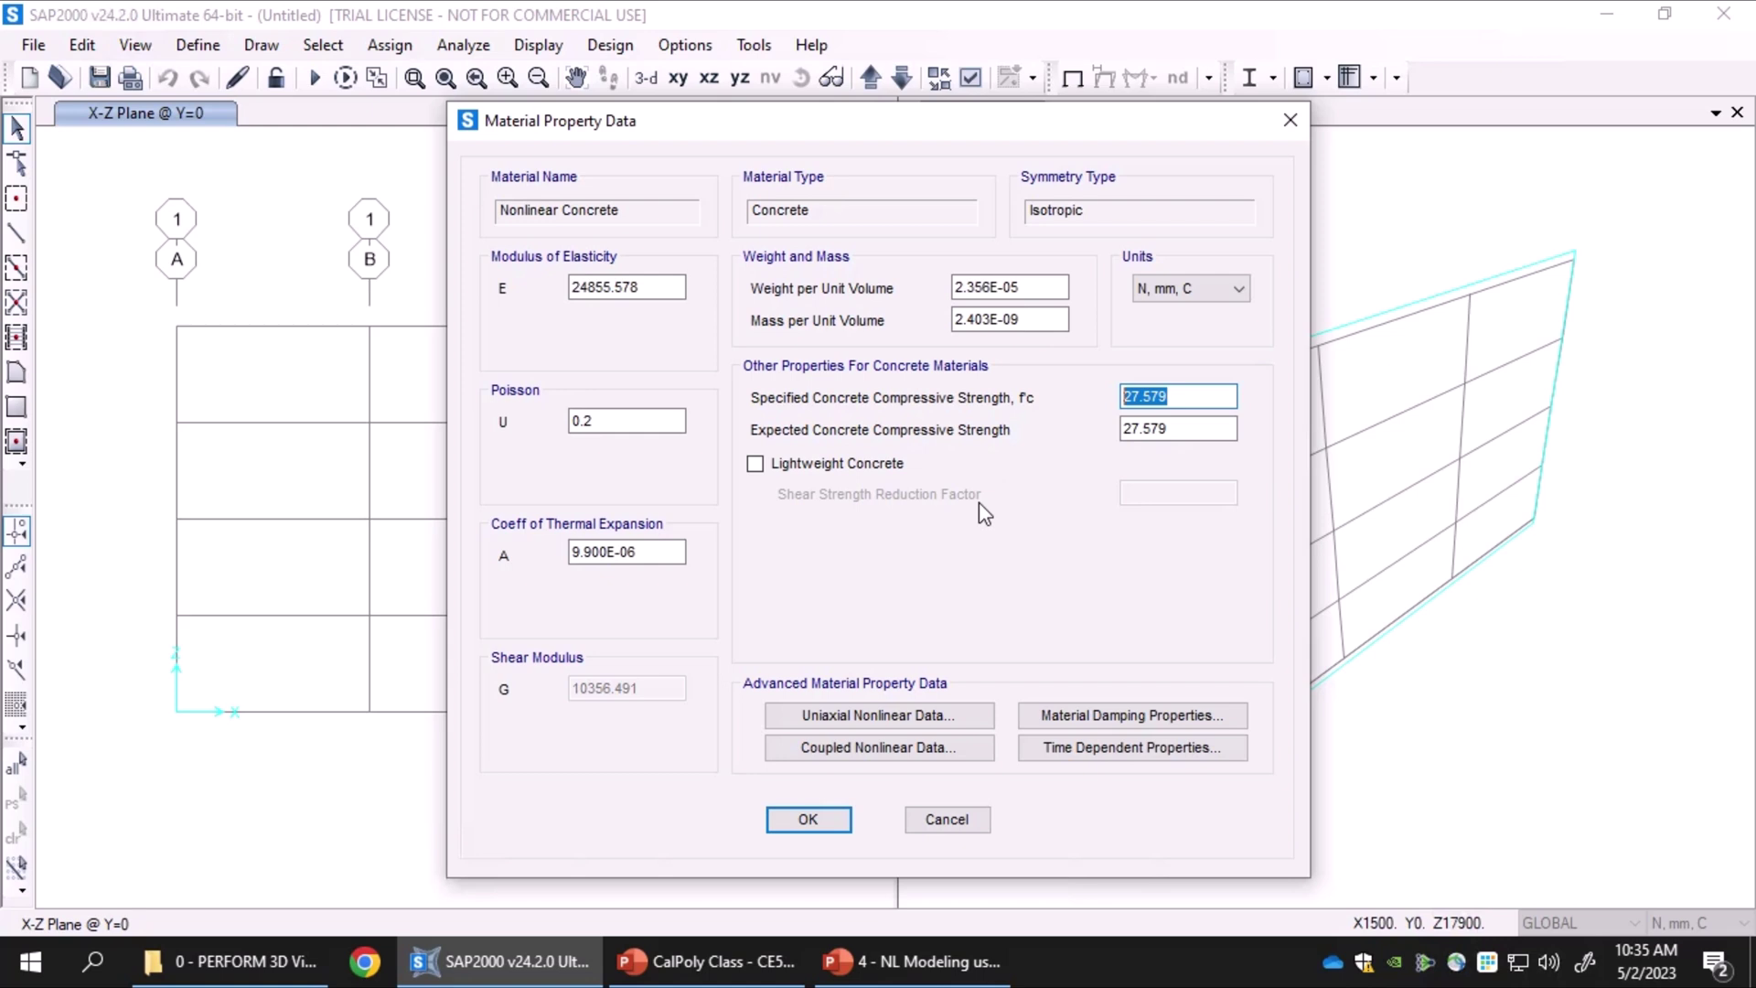
pyautogui.click(901, 716)
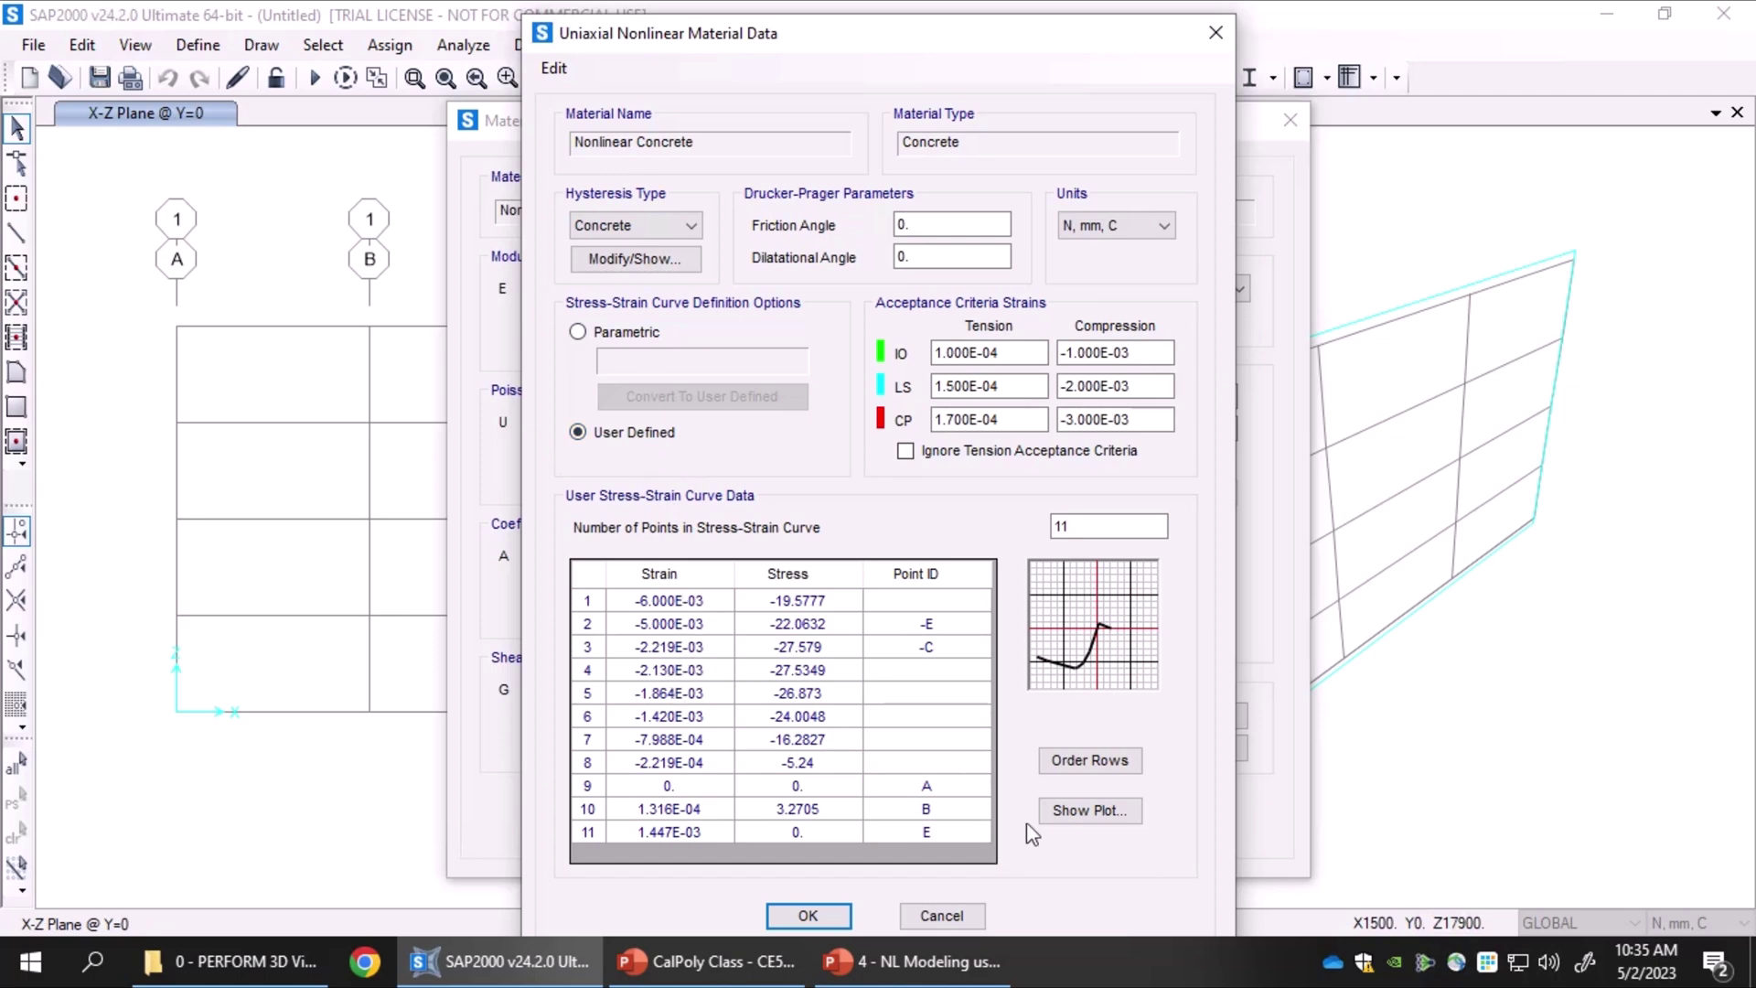
pyautogui.click(1078, 810)
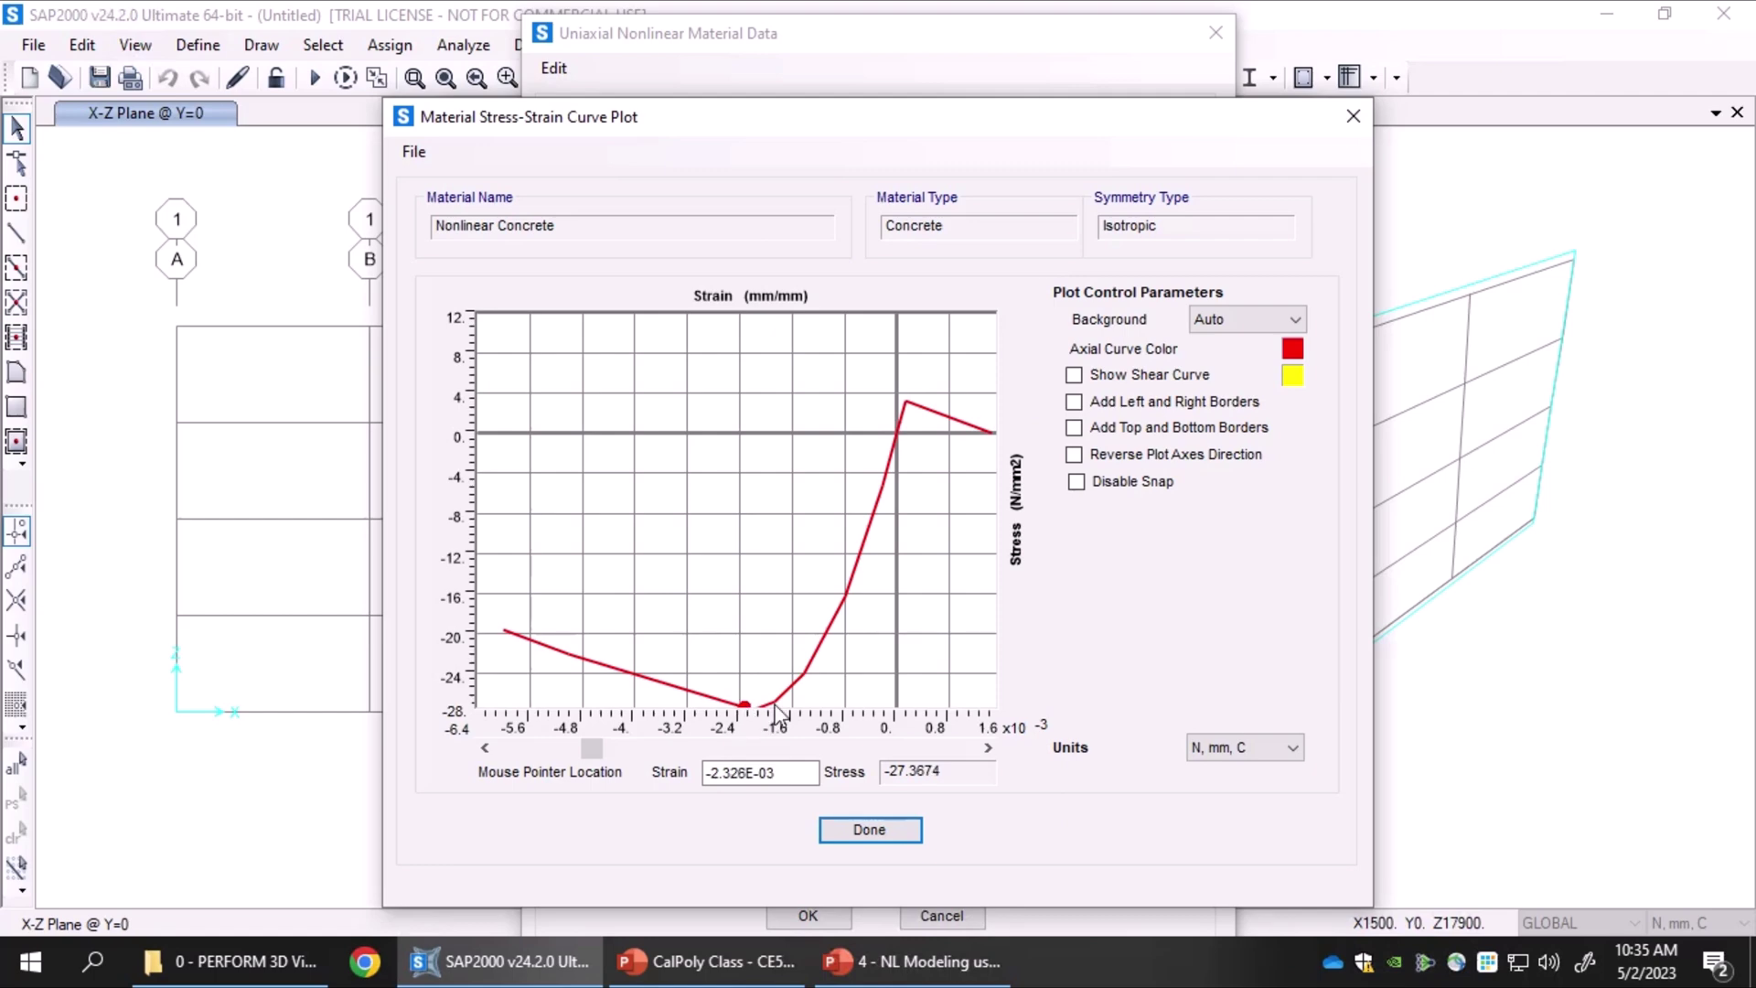
pyautogui.click(896, 832)
pyautogui.click(808, 915)
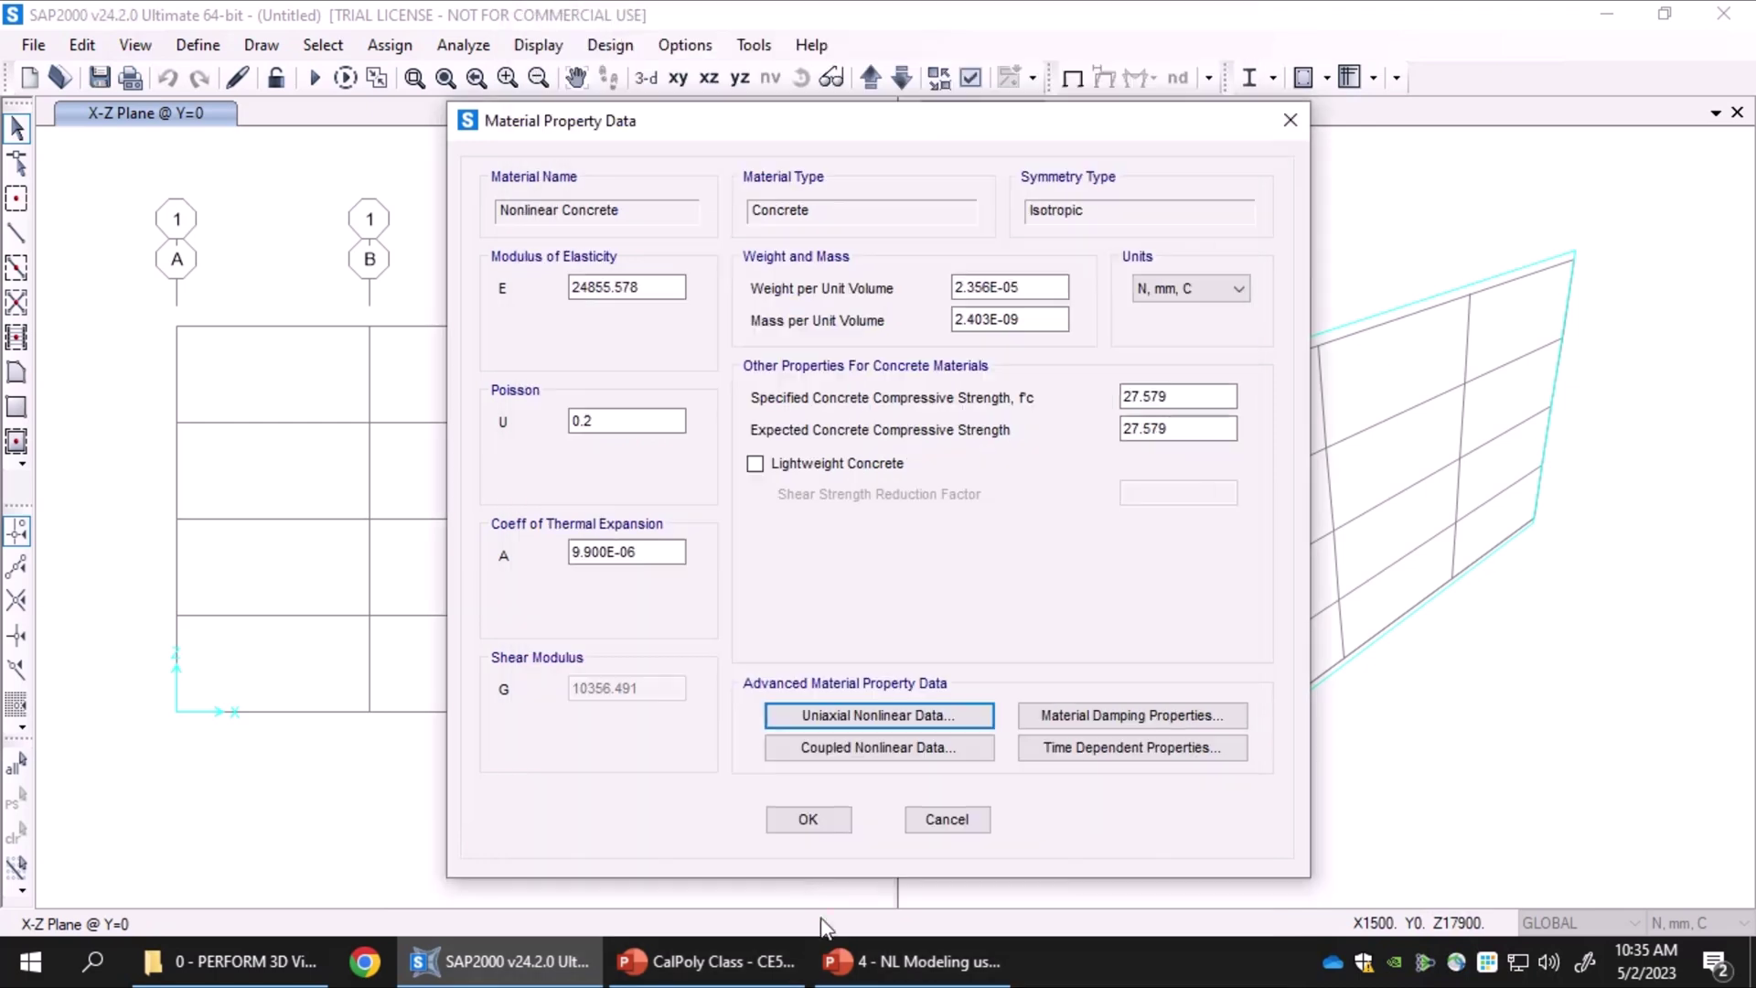
pyautogui.click(809, 817)
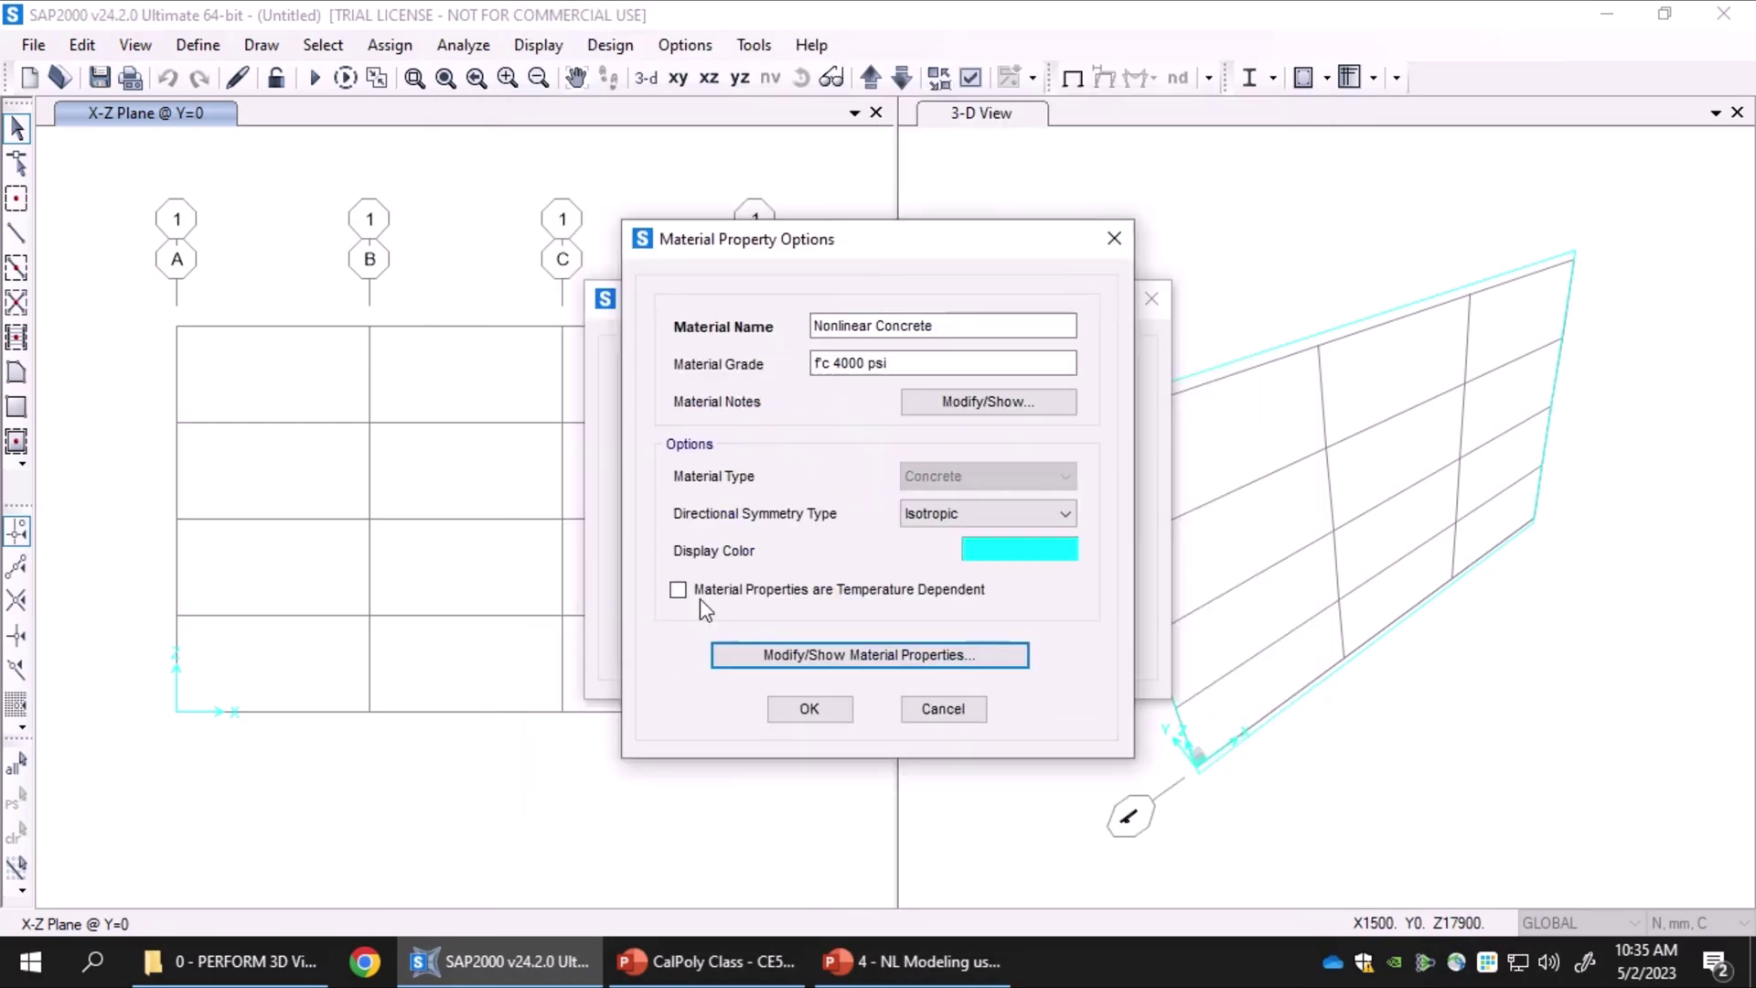
pyautogui.click(806, 710)
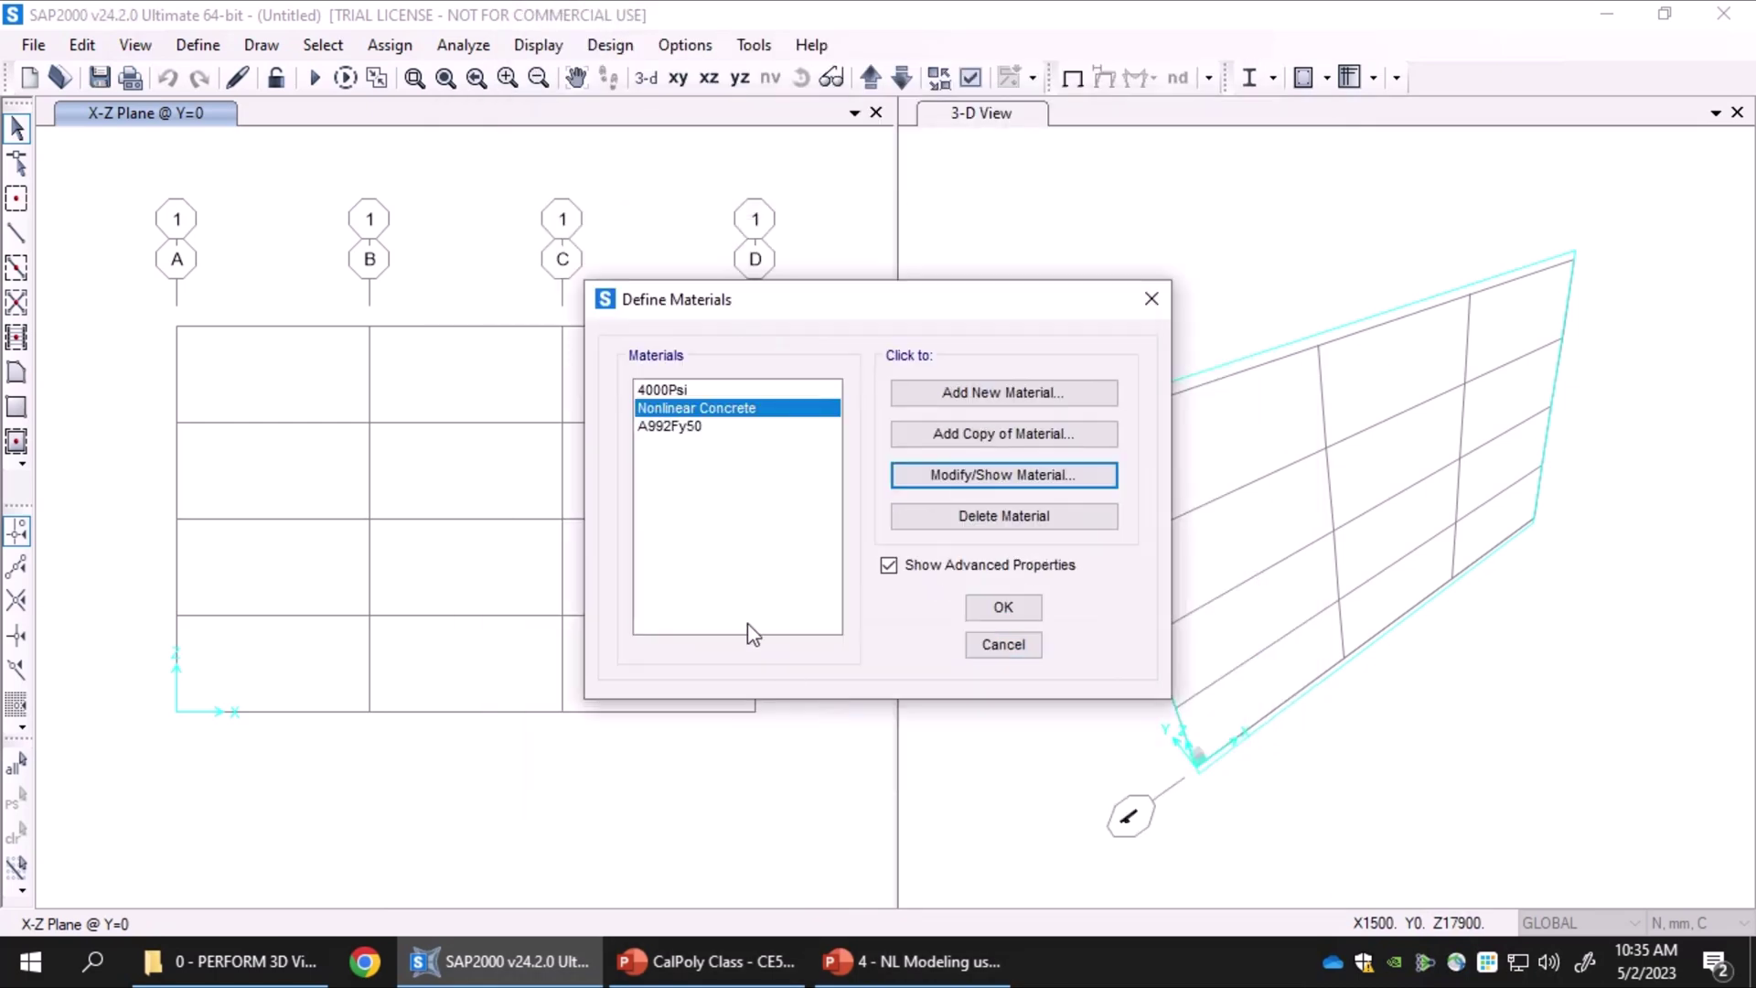
# Add a new United States material of type Rebar, standard ASTM A615, Grade 60
pyautogui.click(966, 398)
pyautogui.click(851, 466)
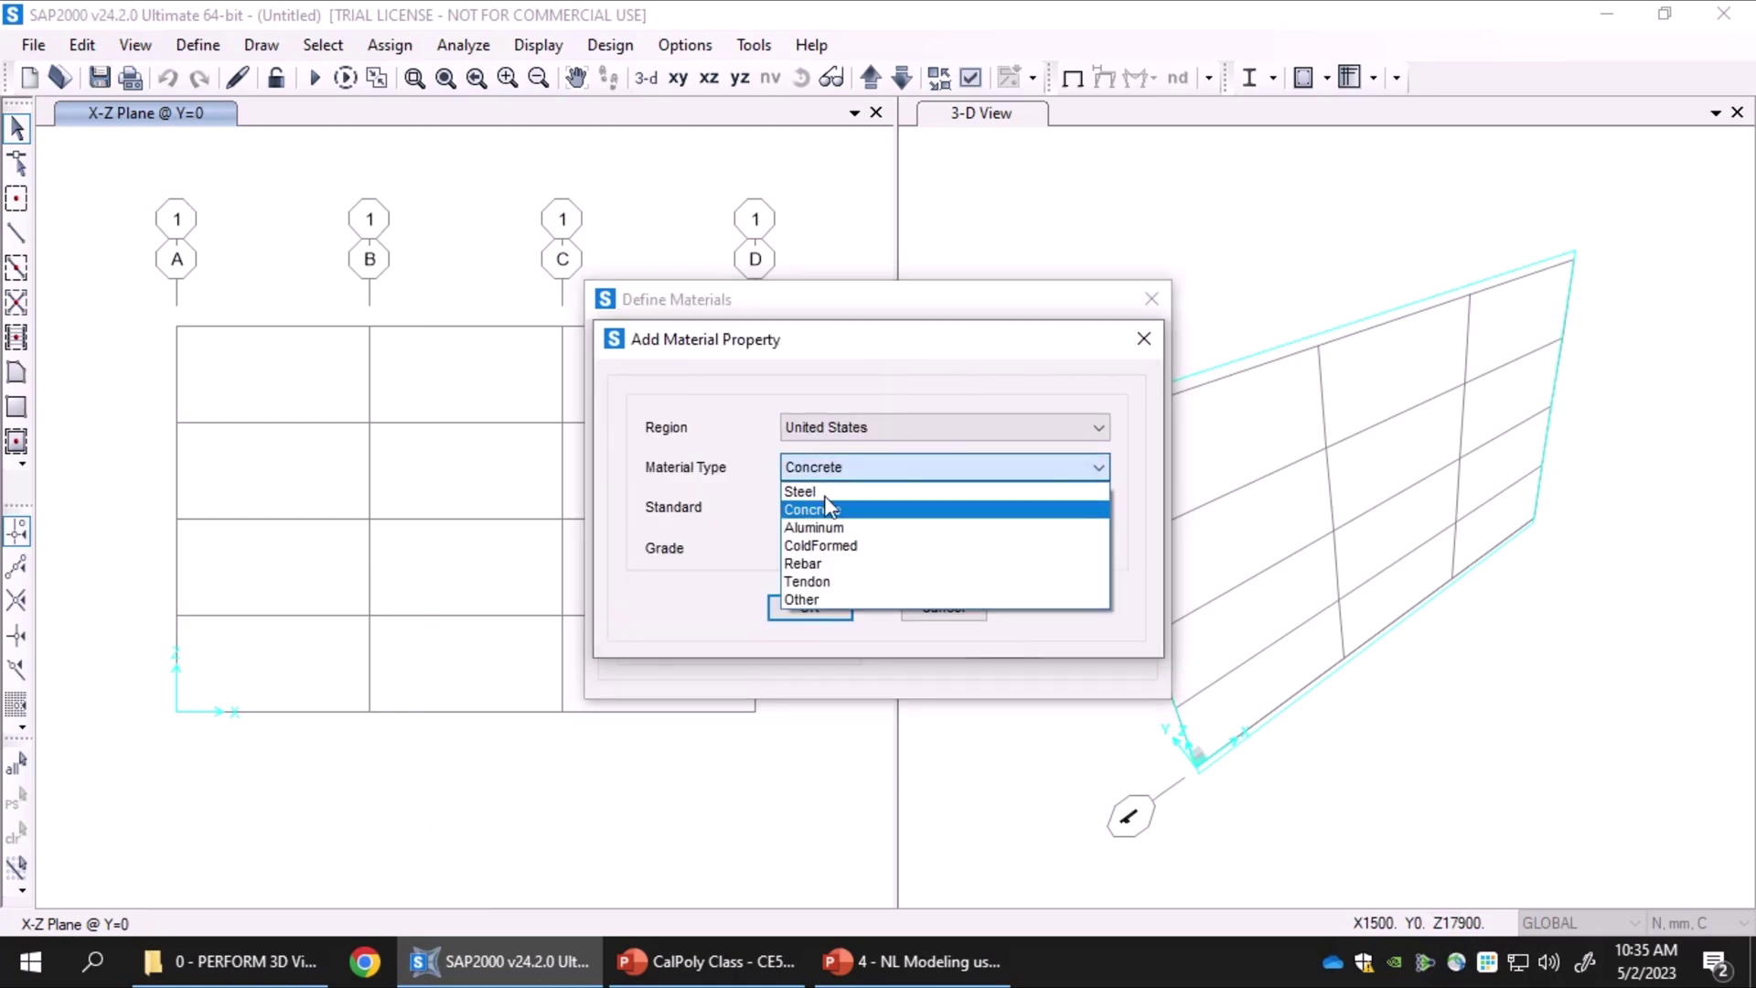
pyautogui.click(804, 564)
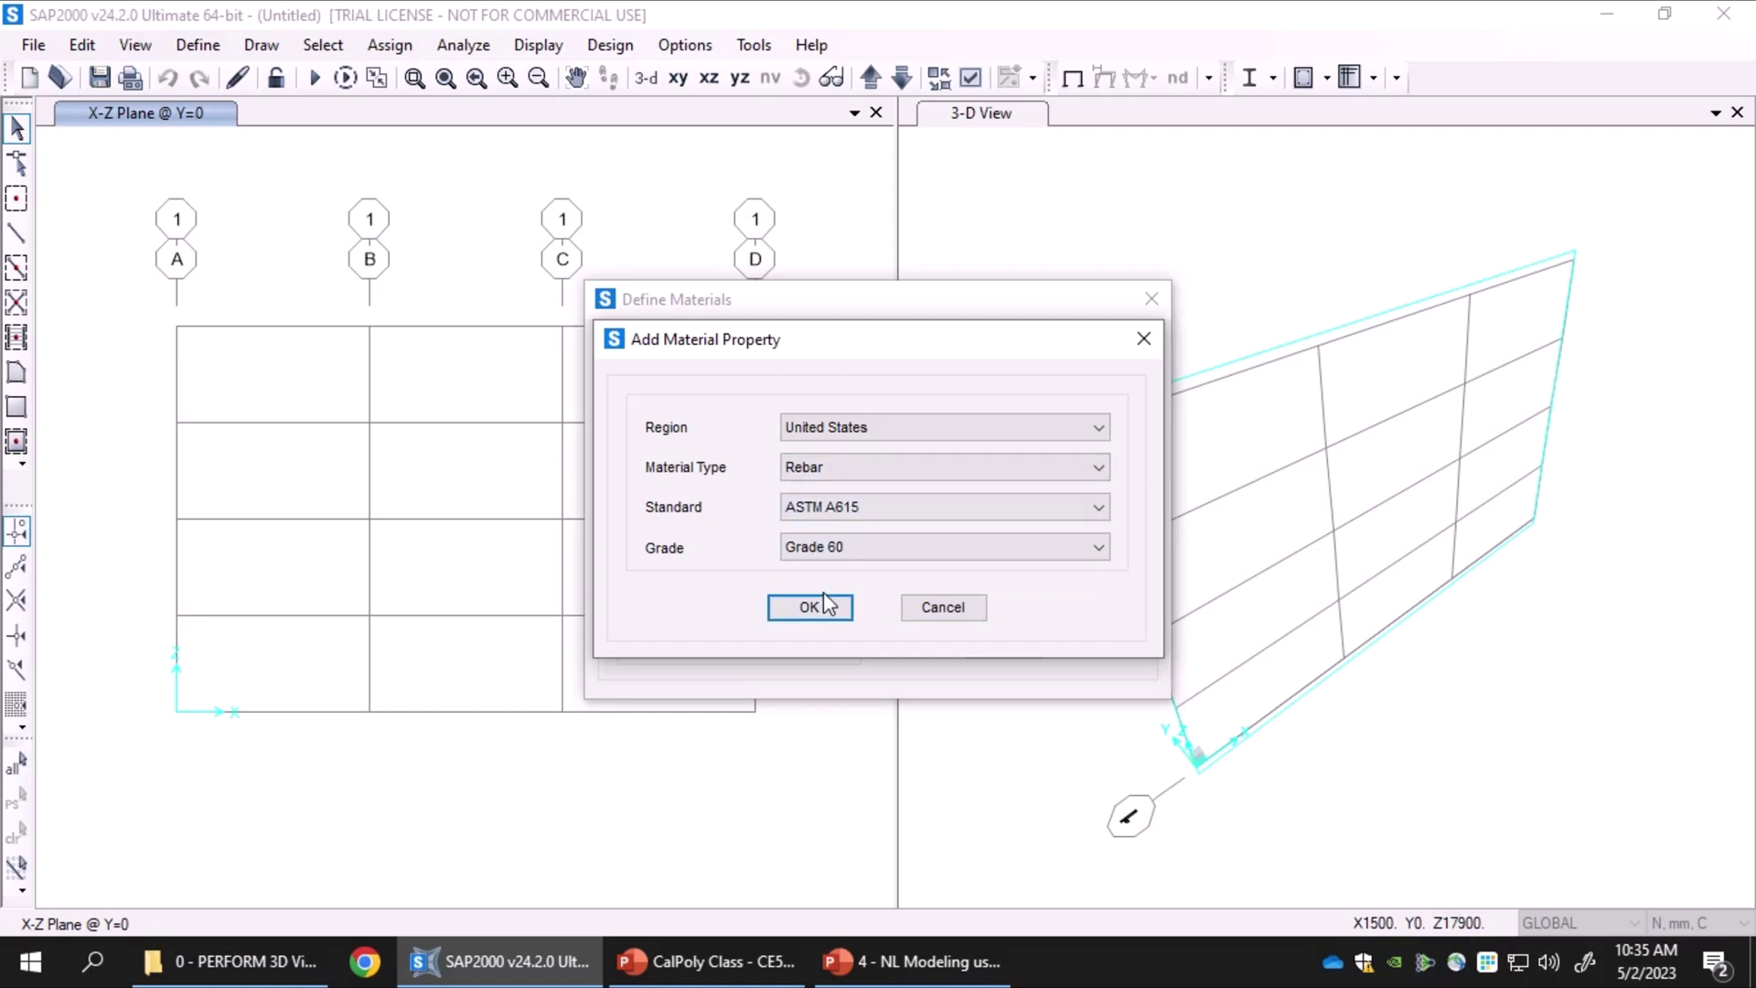
pyautogui.click(810, 607)
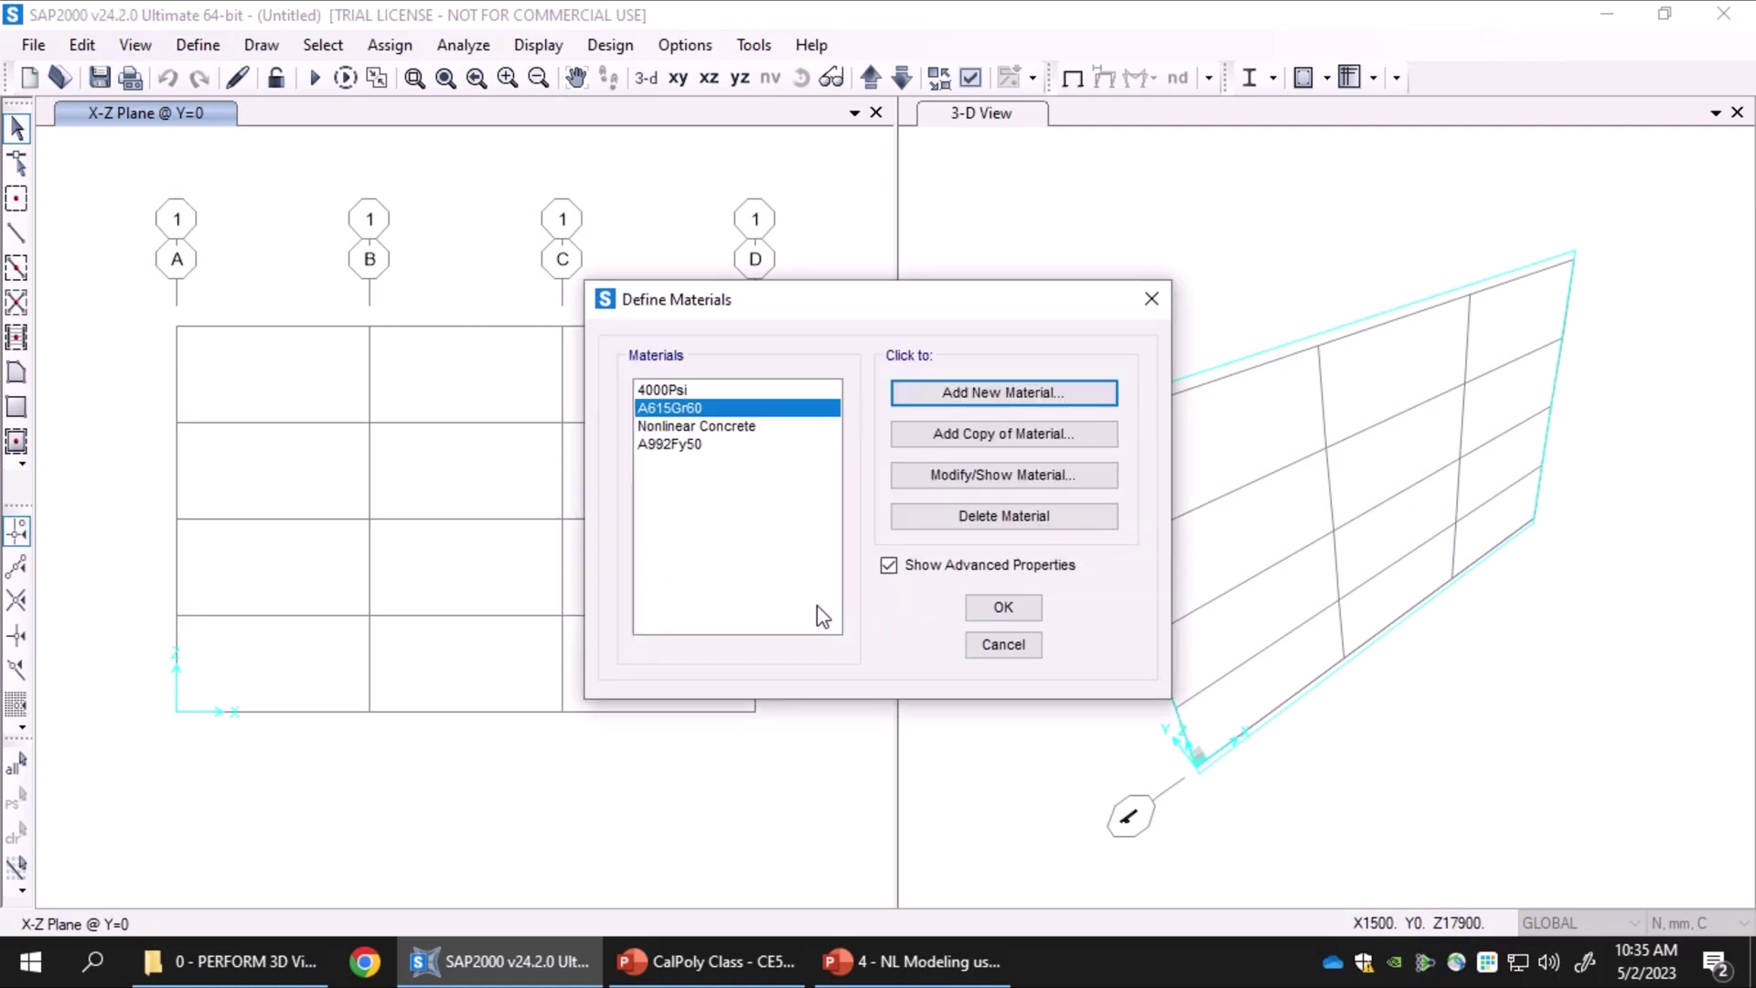
# Open the material property data of A615Gr60 and examine its modulus of elasticity and its yield and tensile stresses
pyautogui.click(982, 477)
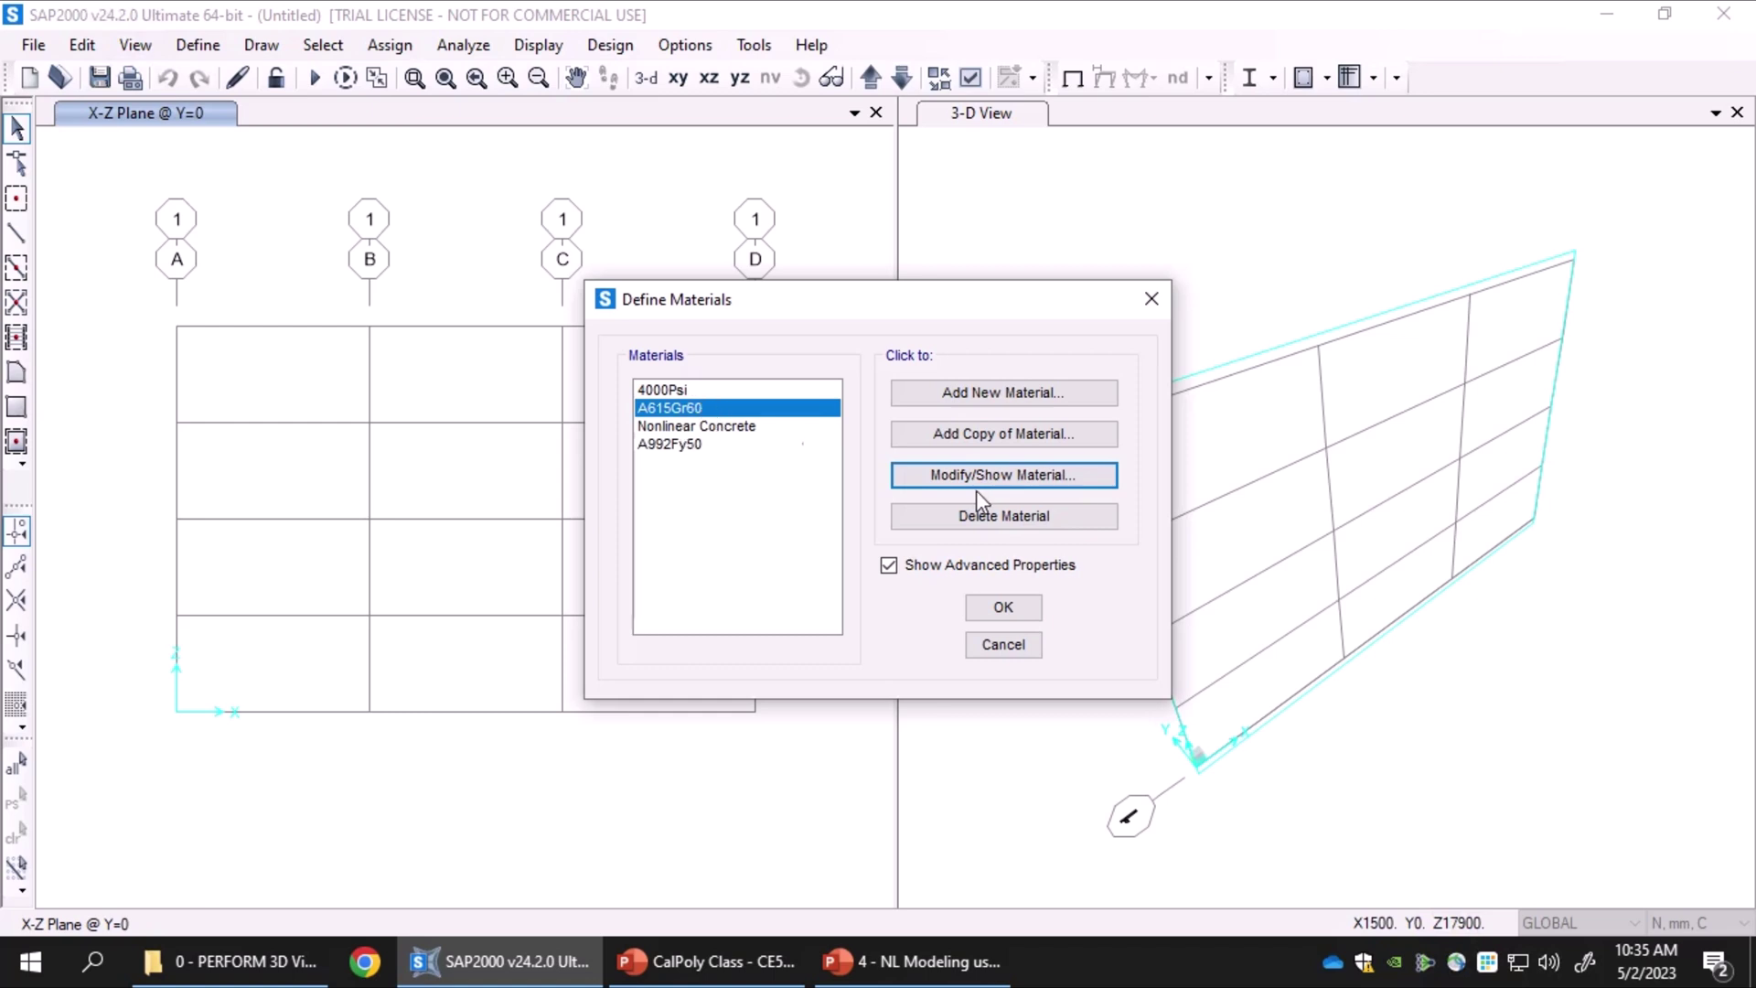
pyautogui.click(995, 476)
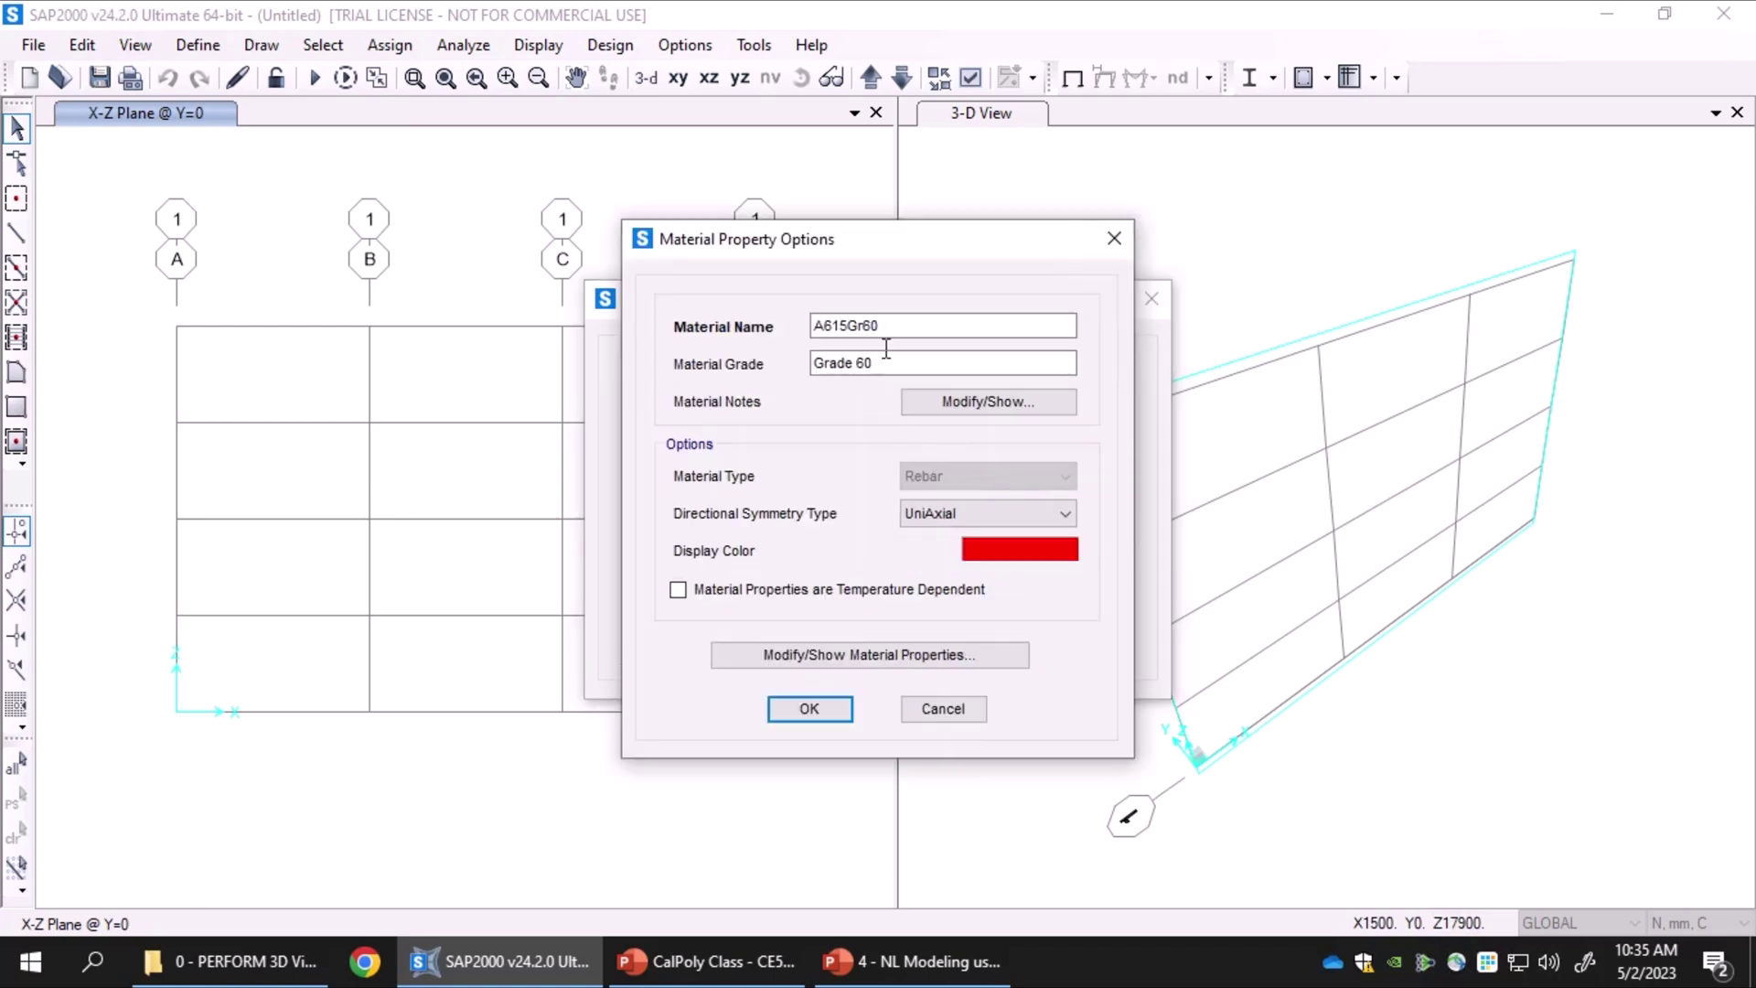
pyautogui.click(790, 661)
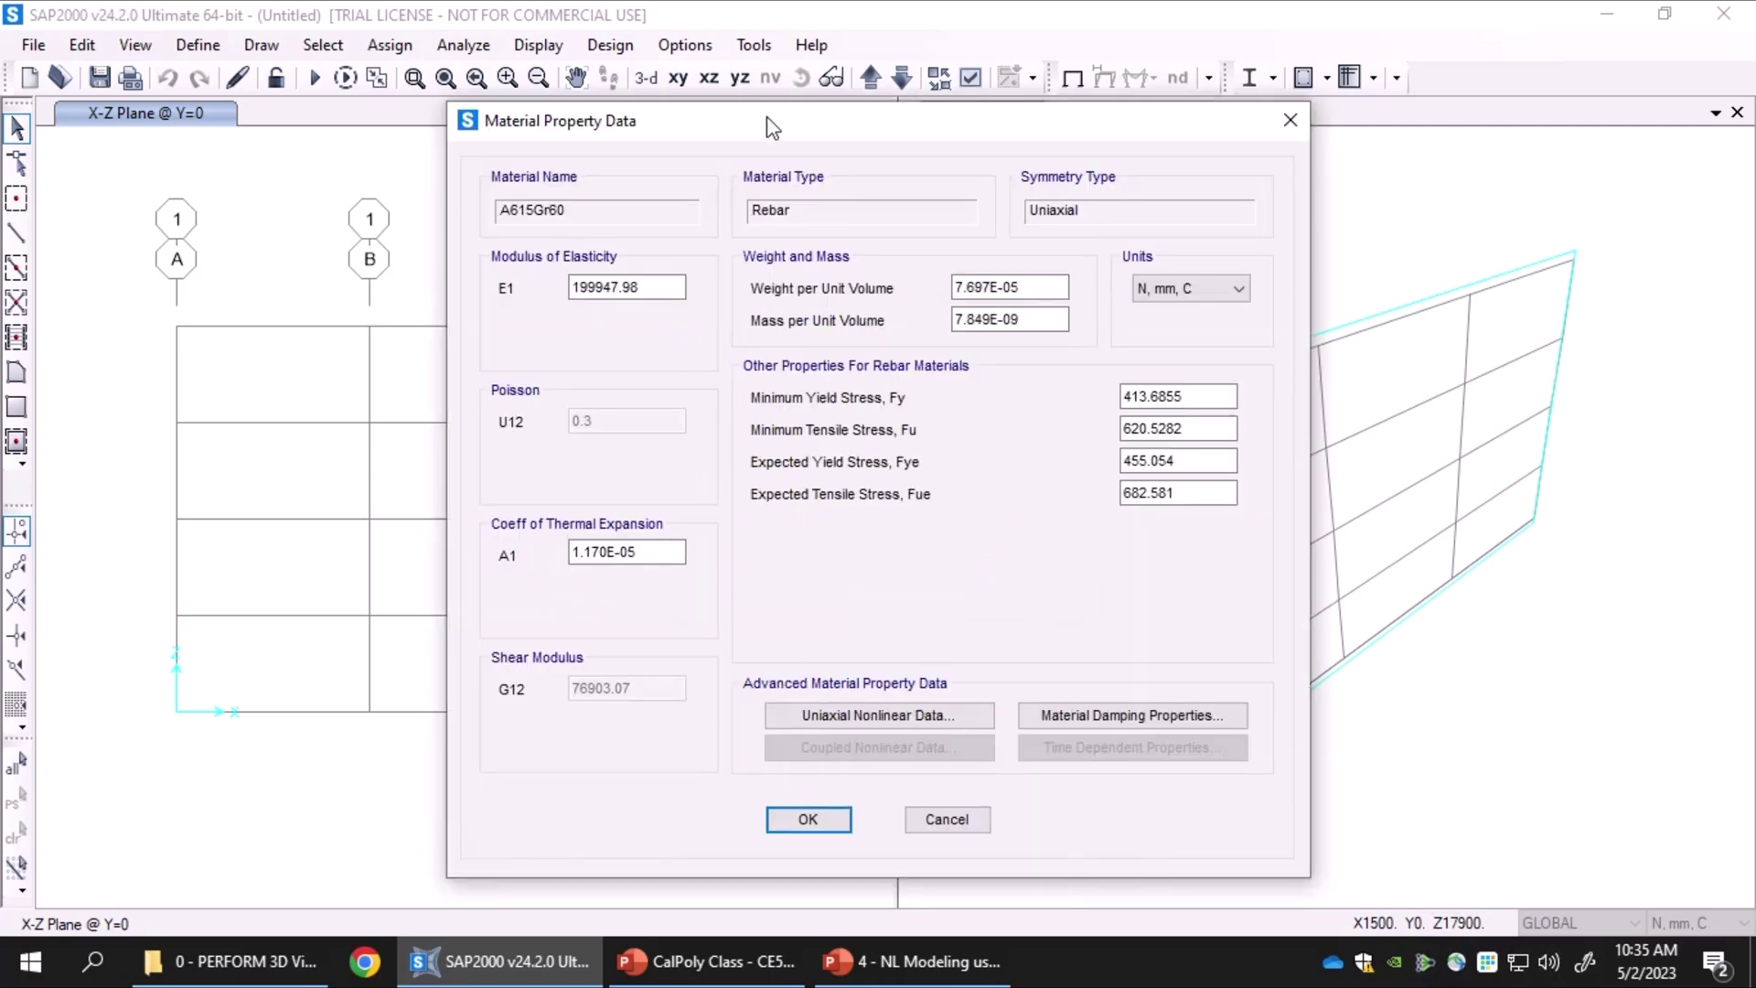
pyautogui.moveTo(982, 132); pyautogui.dragTo(1356, 653)
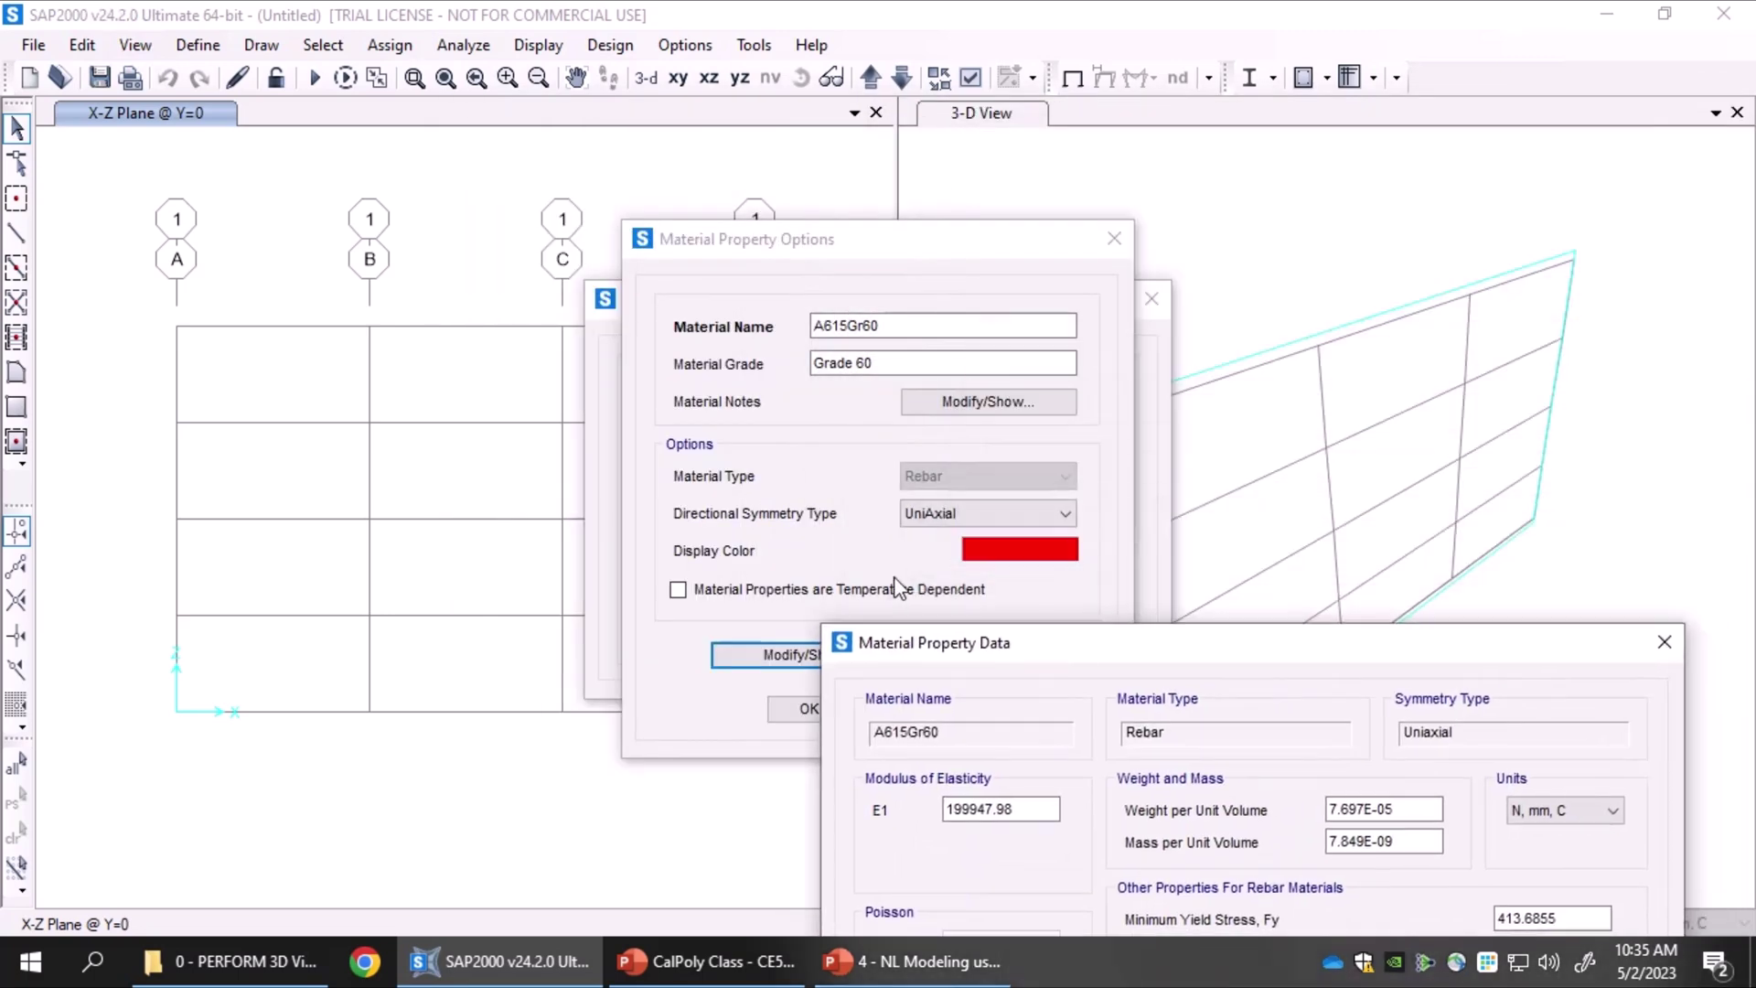
pyautogui.moveTo(896, 584); pyautogui.dragTo(688, 117)
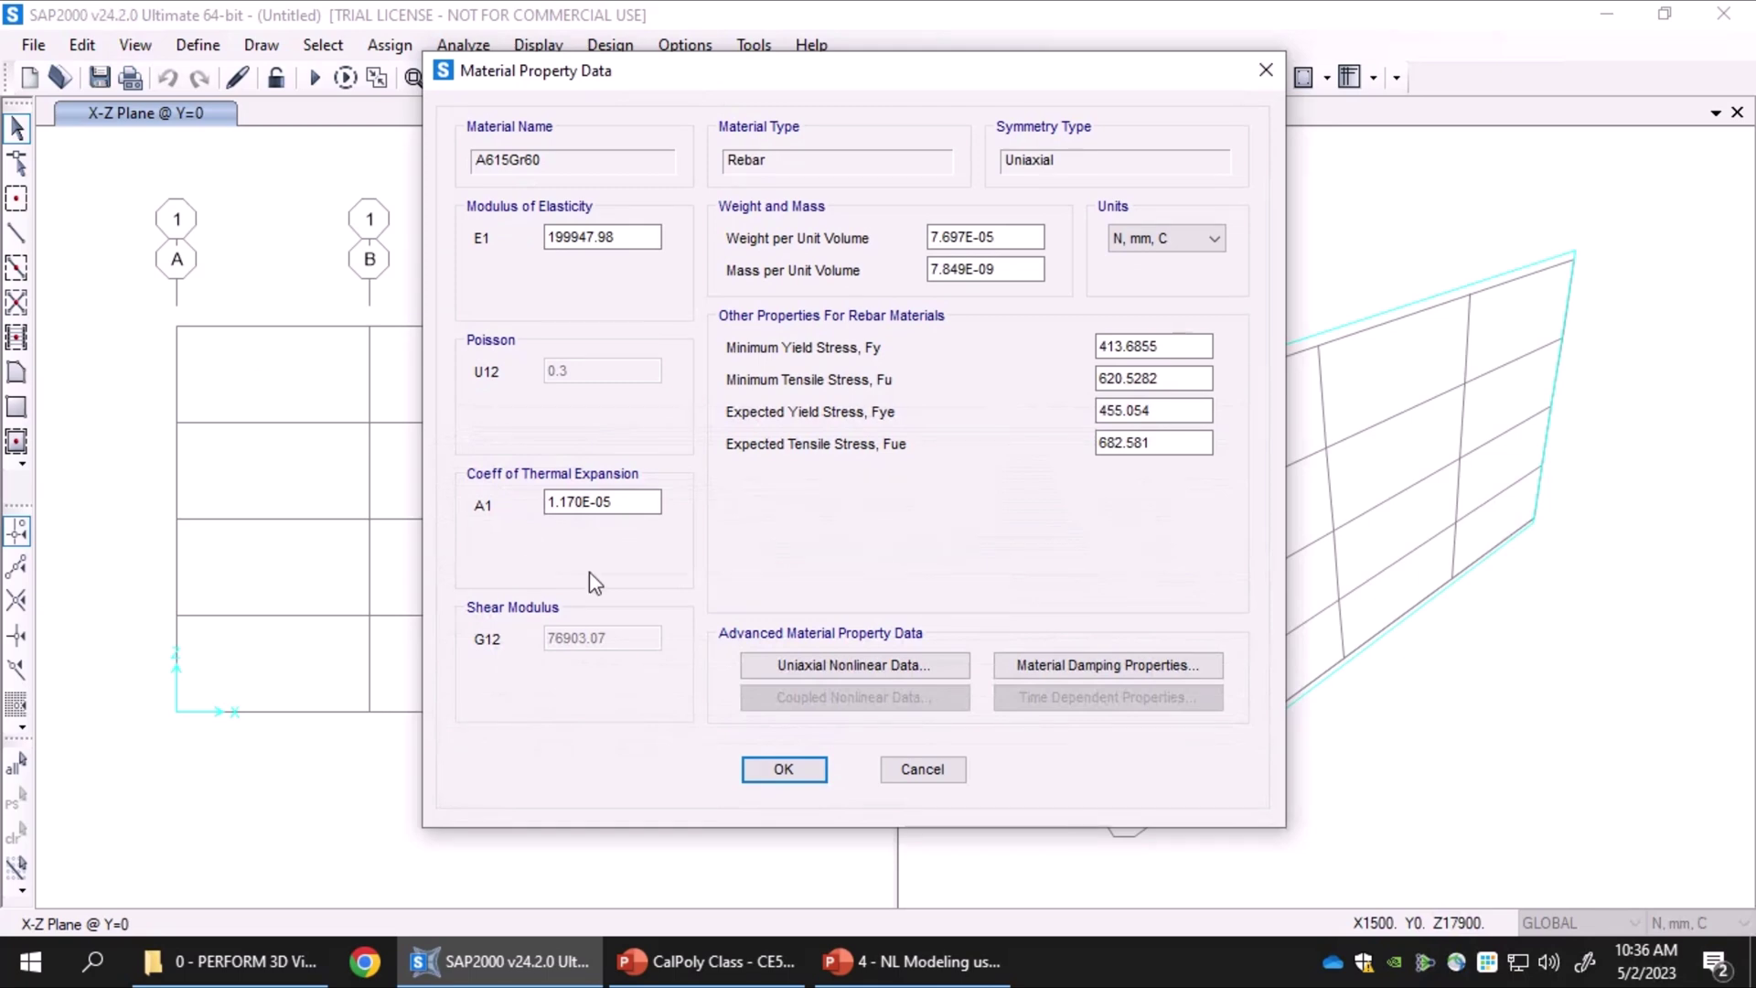
# Set the rebar's uniaxial nonlinear stress-strain curve to the parametric Park model and convert it to user defined
pyautogui.doubleClick(1152, 345)
pyautogui.click(1153, 346)
pyautogui.click(1159, 379)
pyautogui.click(962, 672)
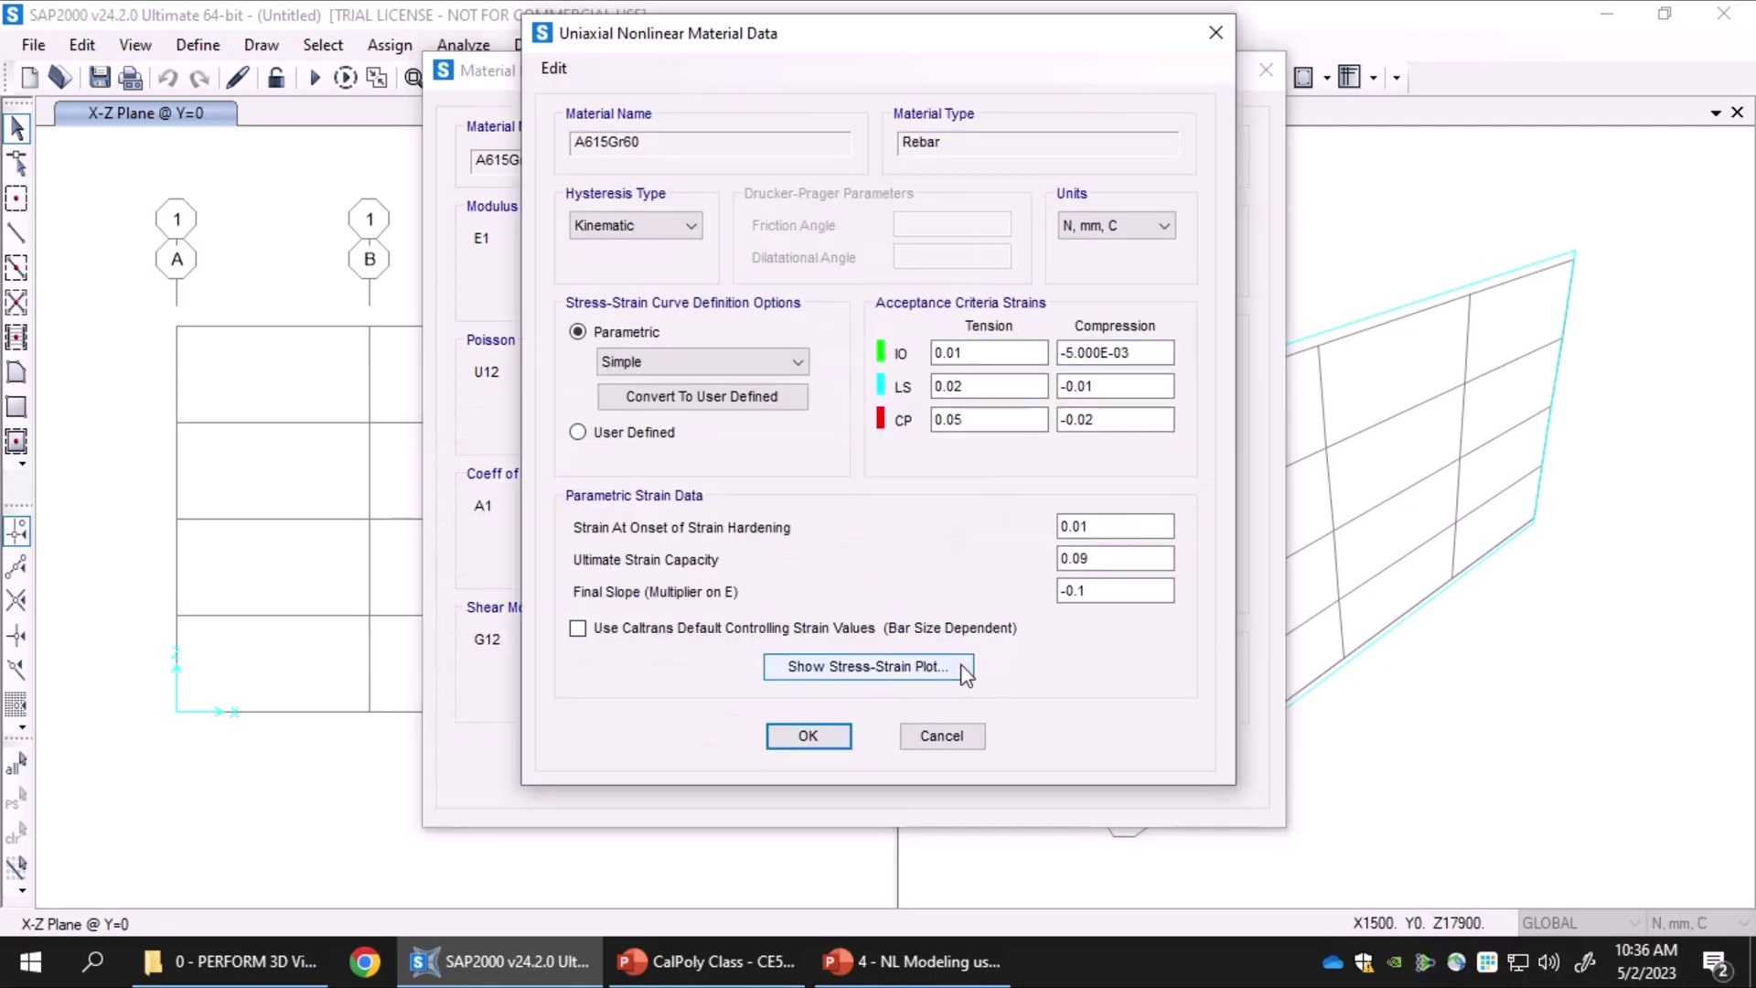
pyautogui.click(671, 366)
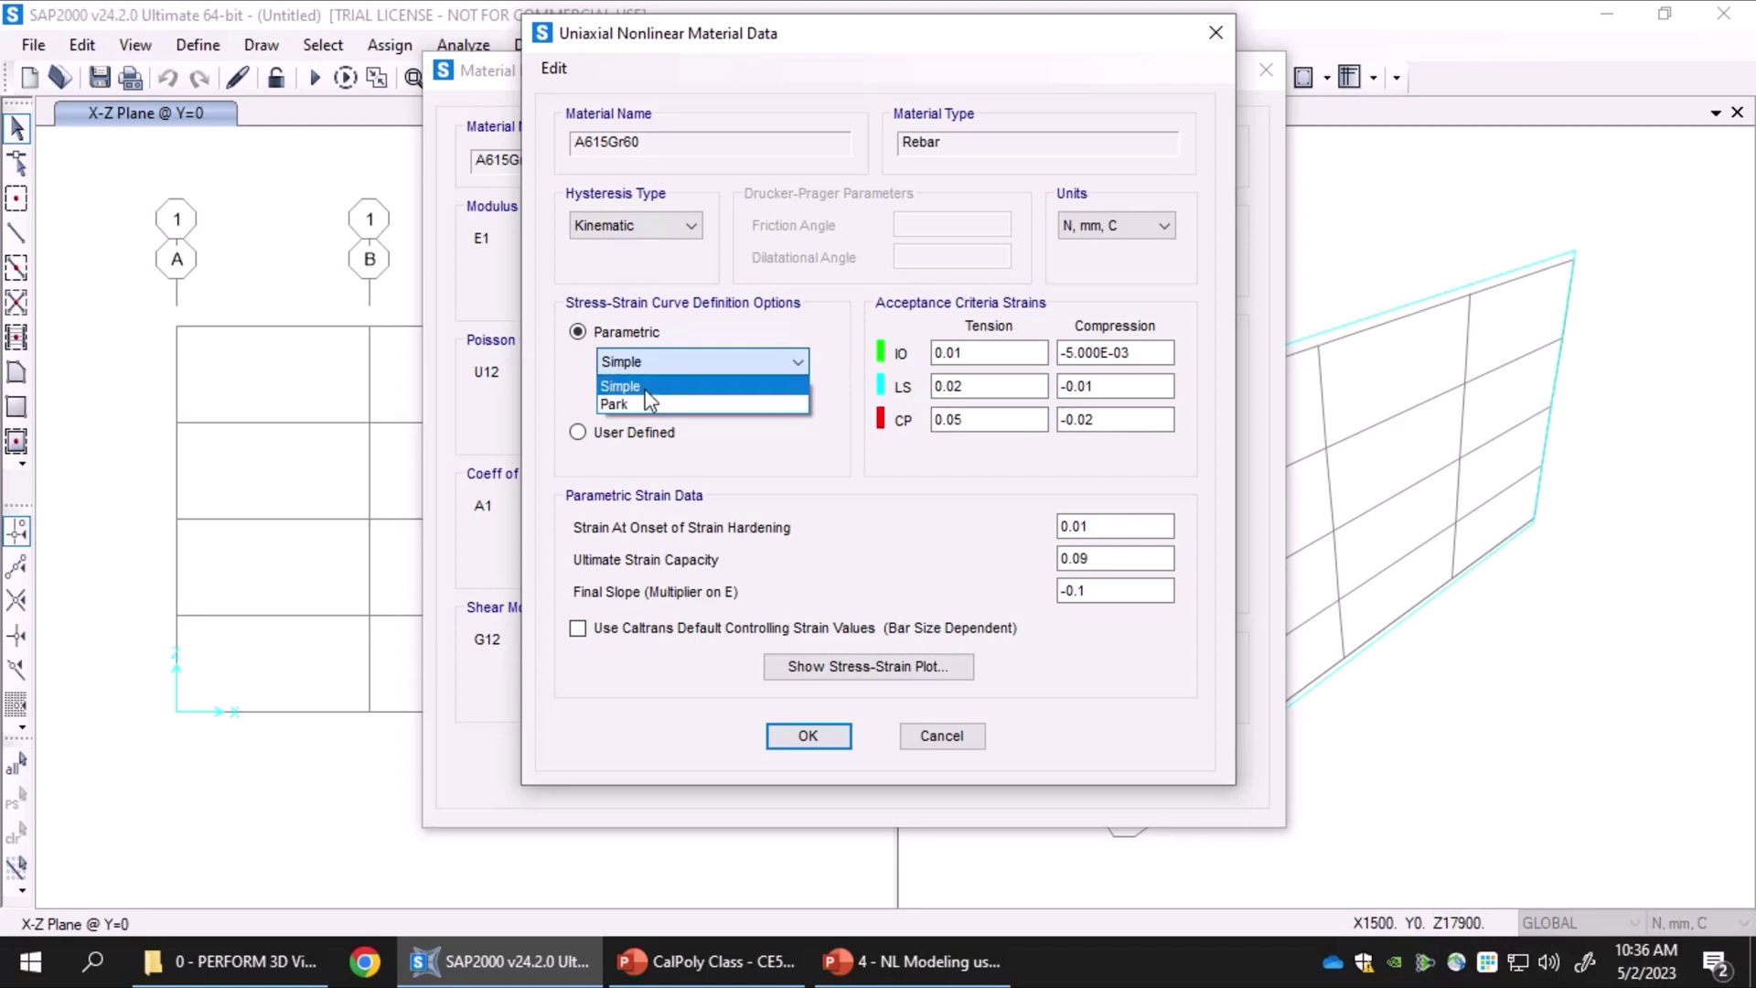
pyautogui.click(645, 393)
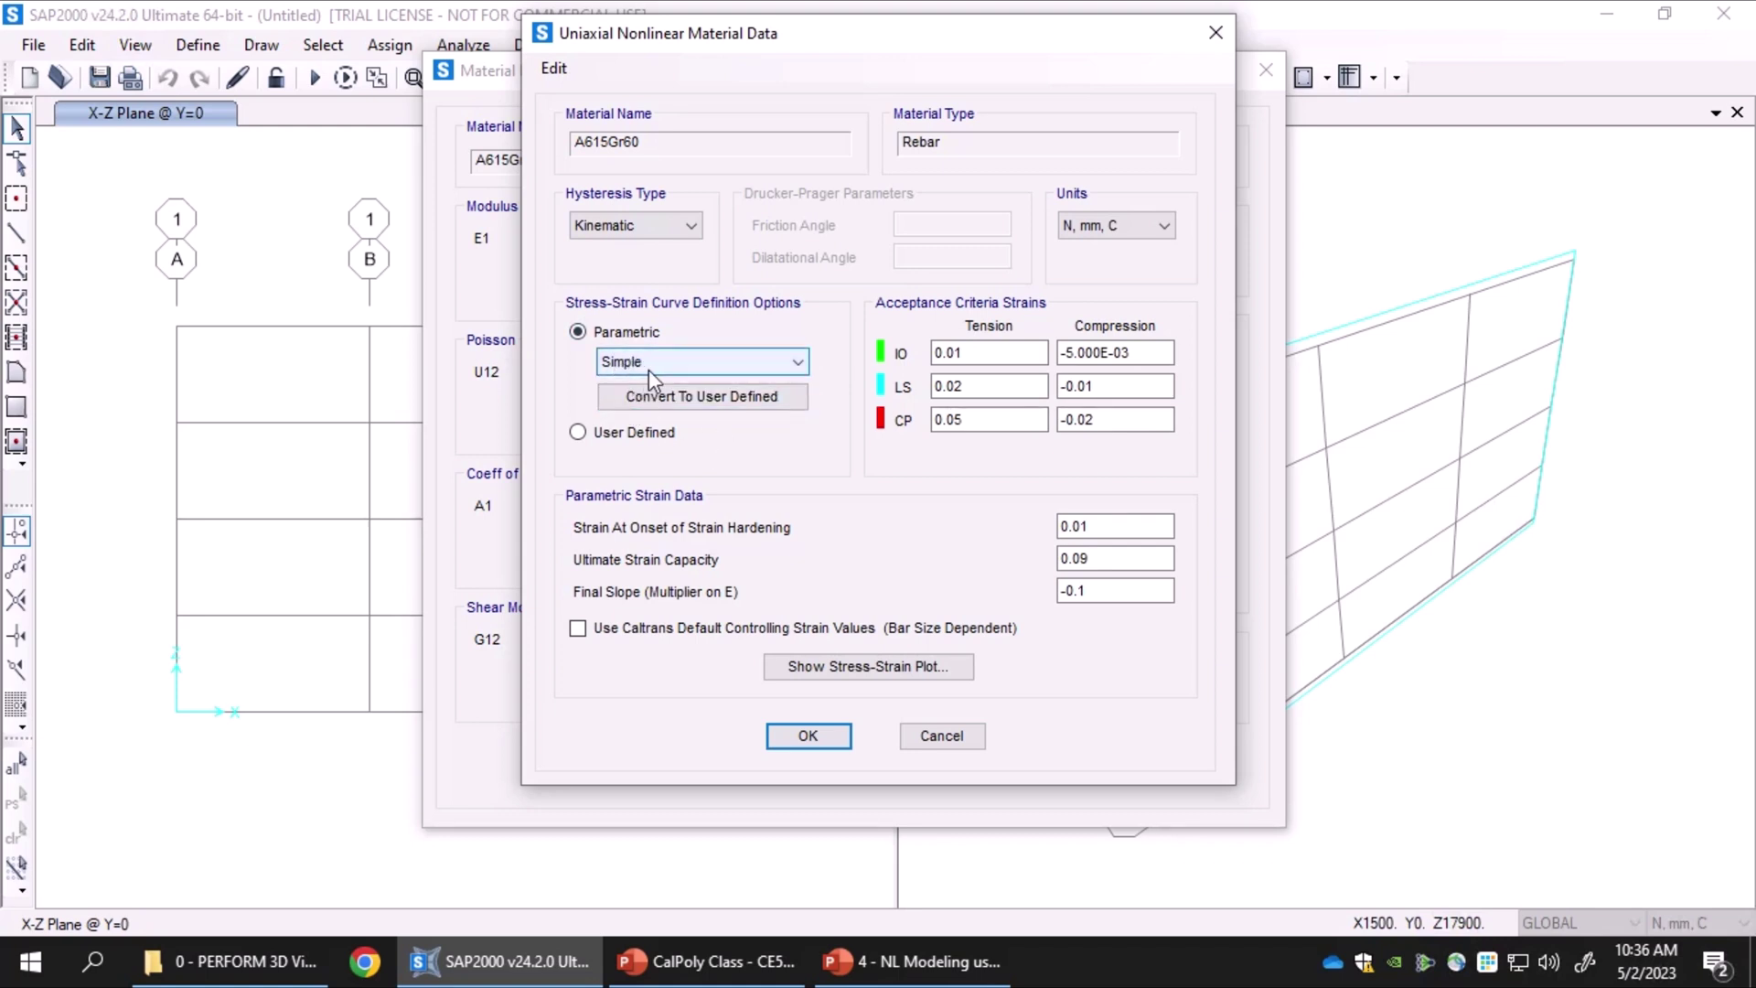
pyautogui.click(649, 369)
pyautogui.click(622, 400)
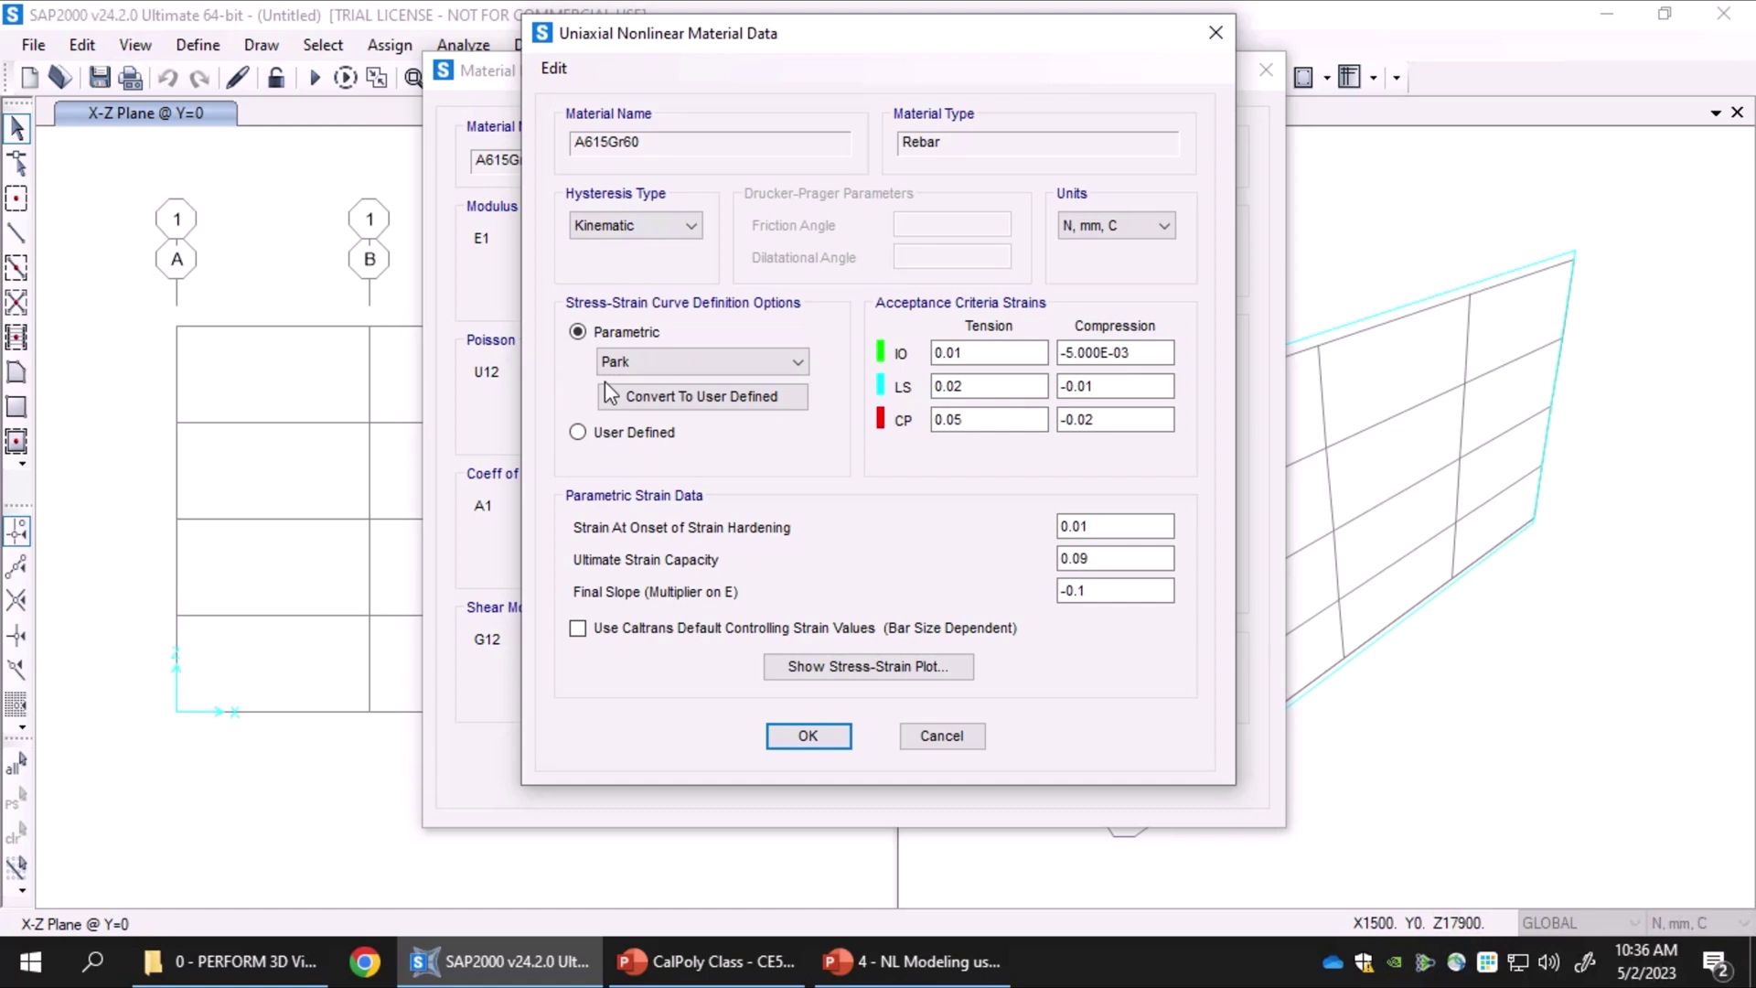
pyautogui.click(658, 402)
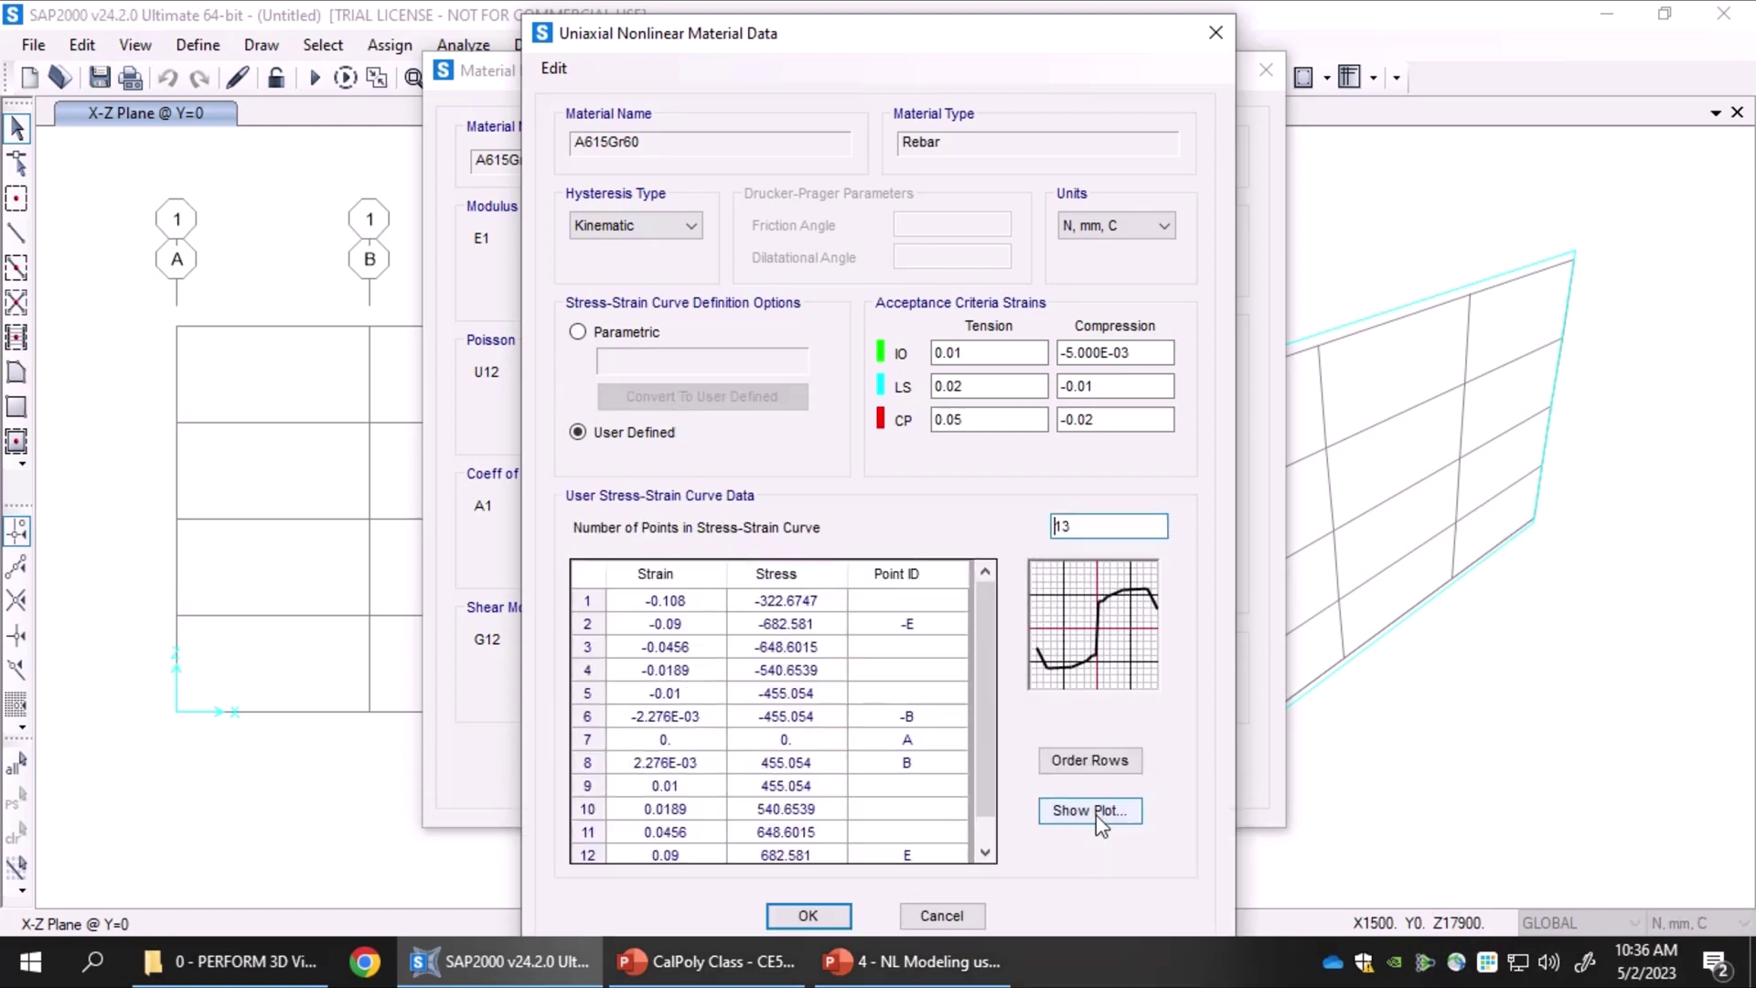
# View the rebar's stress-strain curve plot and examine the strain and stress points in its user-defined curve data
pyautogui.click(1051, 811)
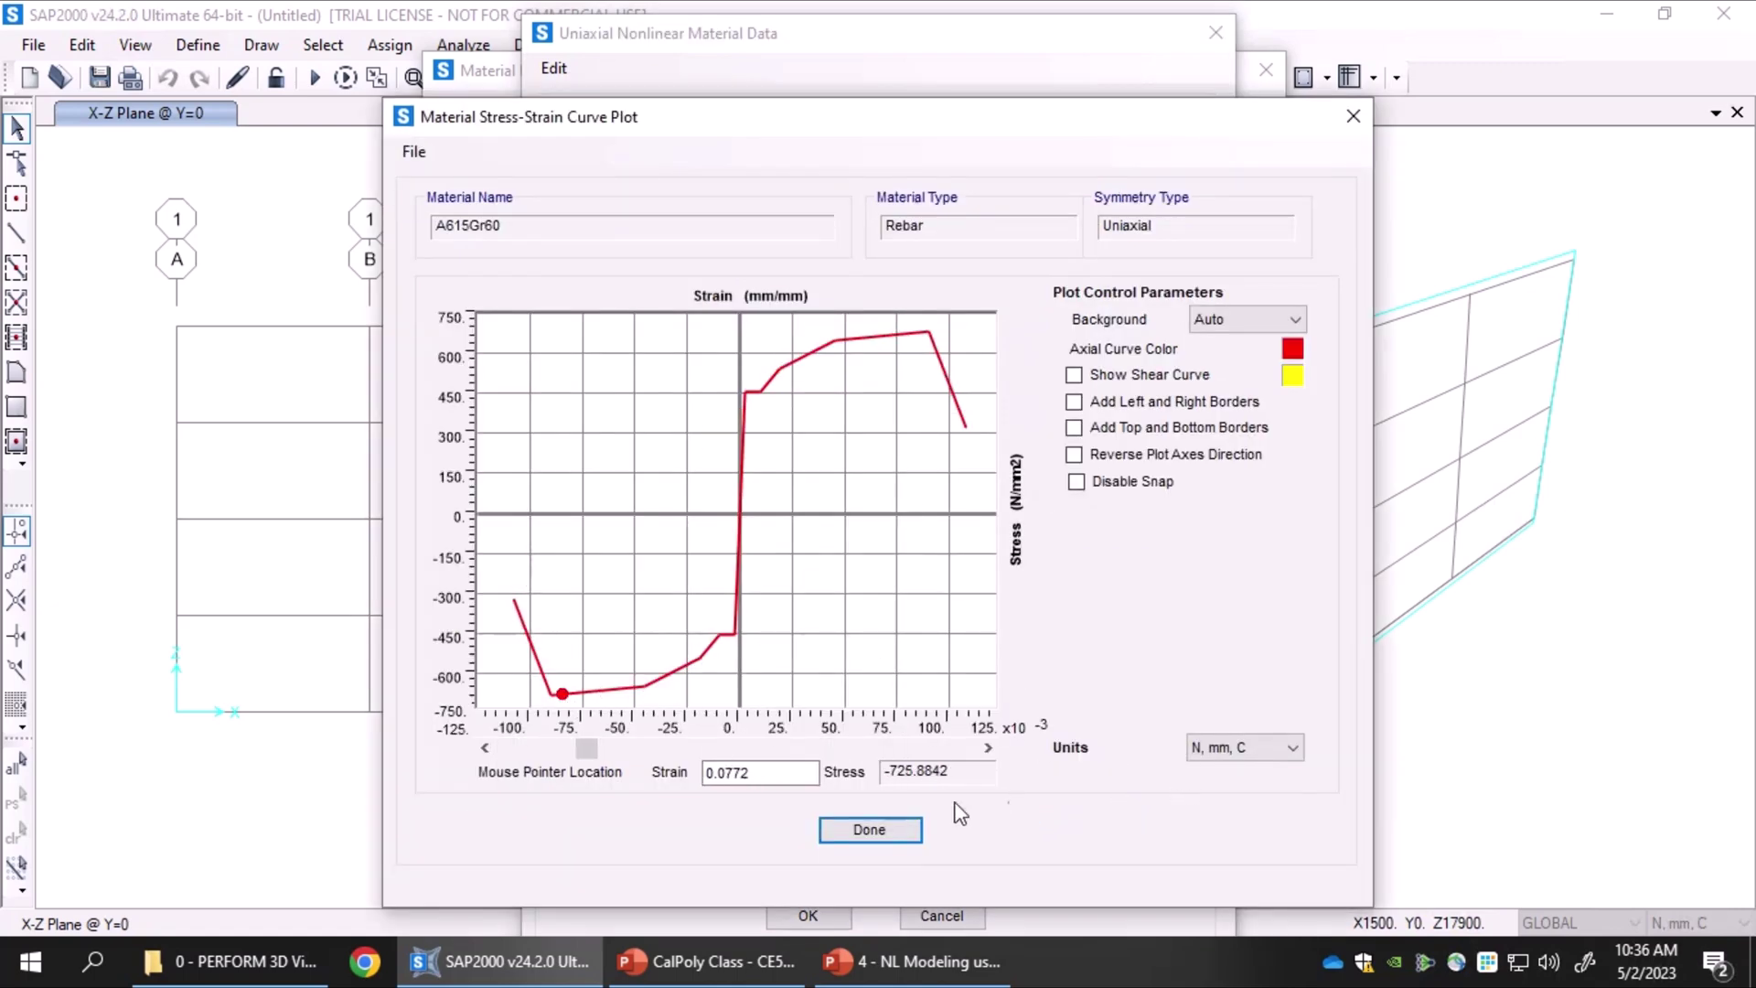
pyautogui.click(869, 830)
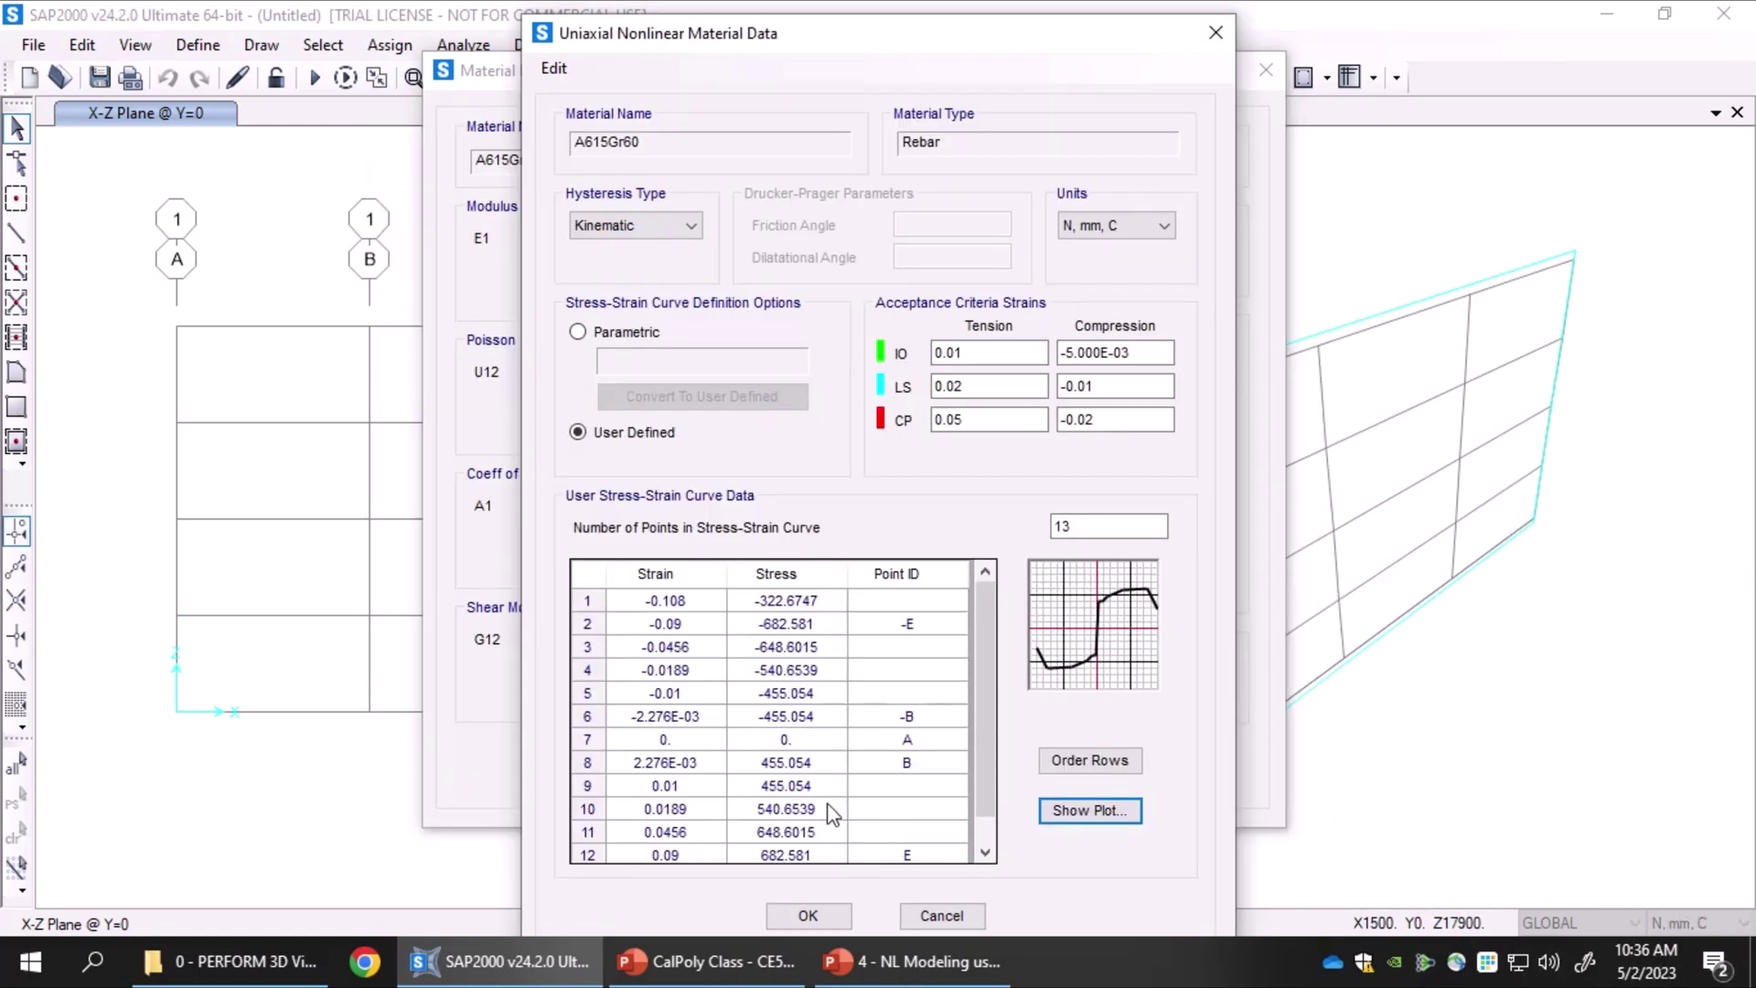
pyautogui.click(686, 647)
pyautogui.click(778, 649)
pyautogui.click(990, 355)
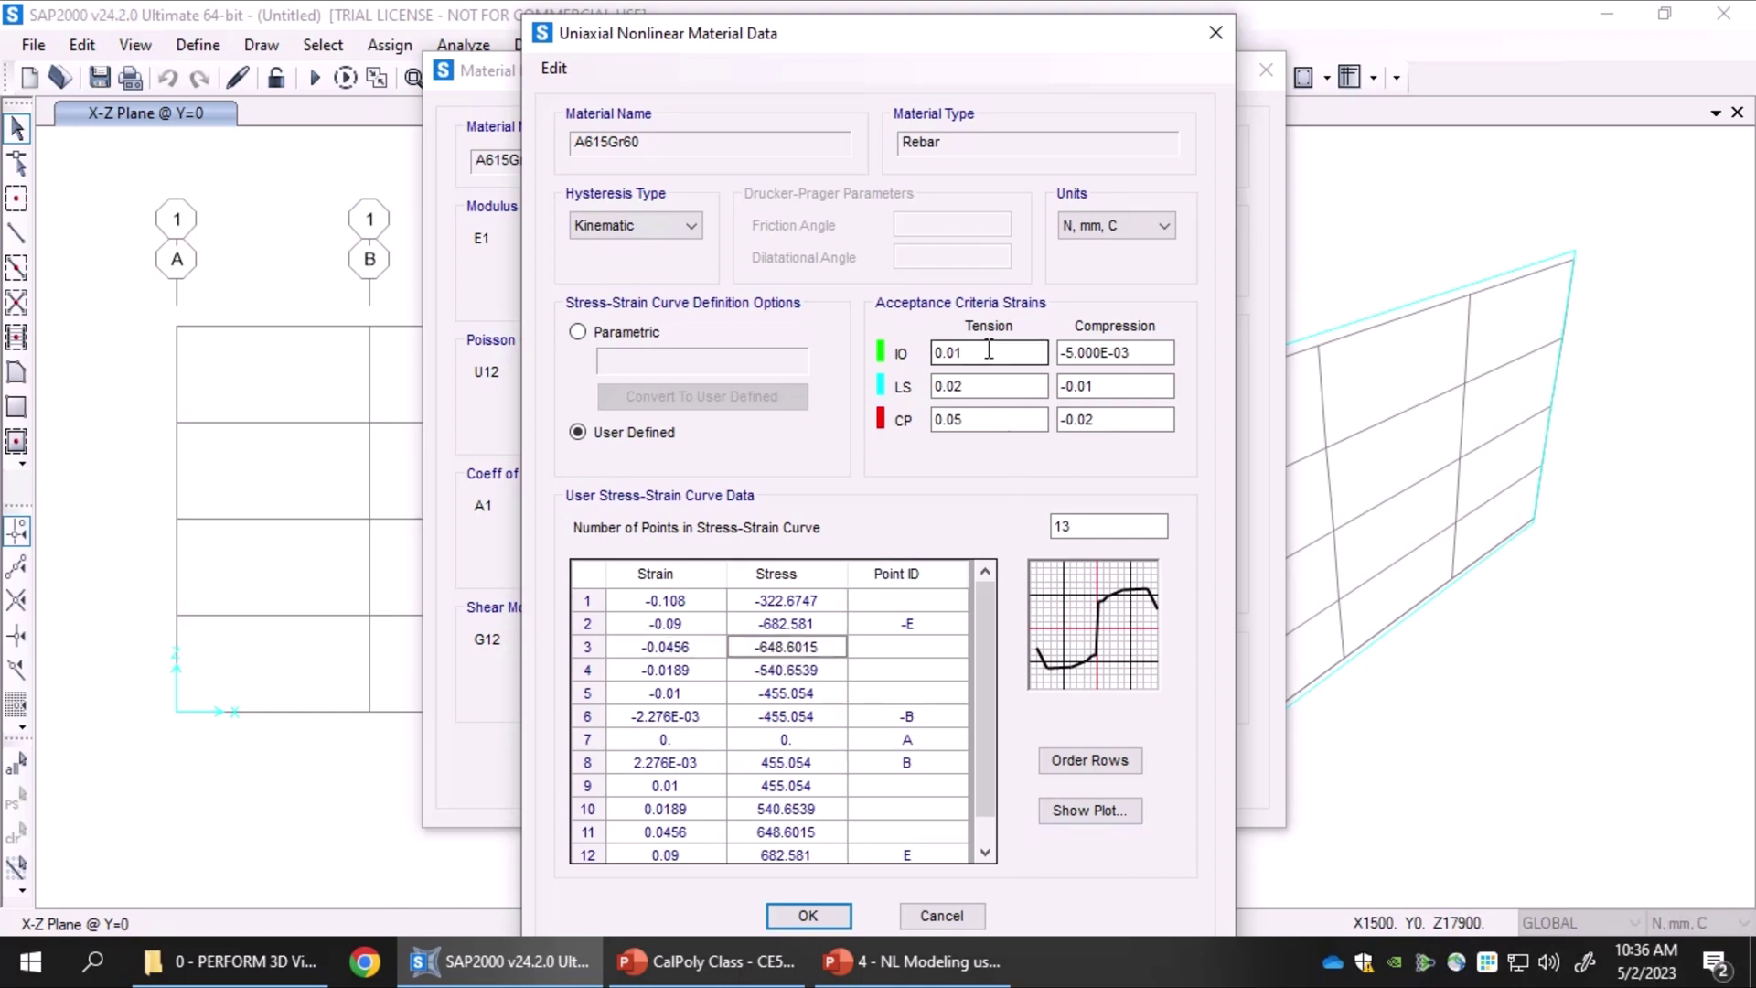
# Review the available hysteresis types for the rebar and keep Kinematic
pyautogui.click(666, 226)
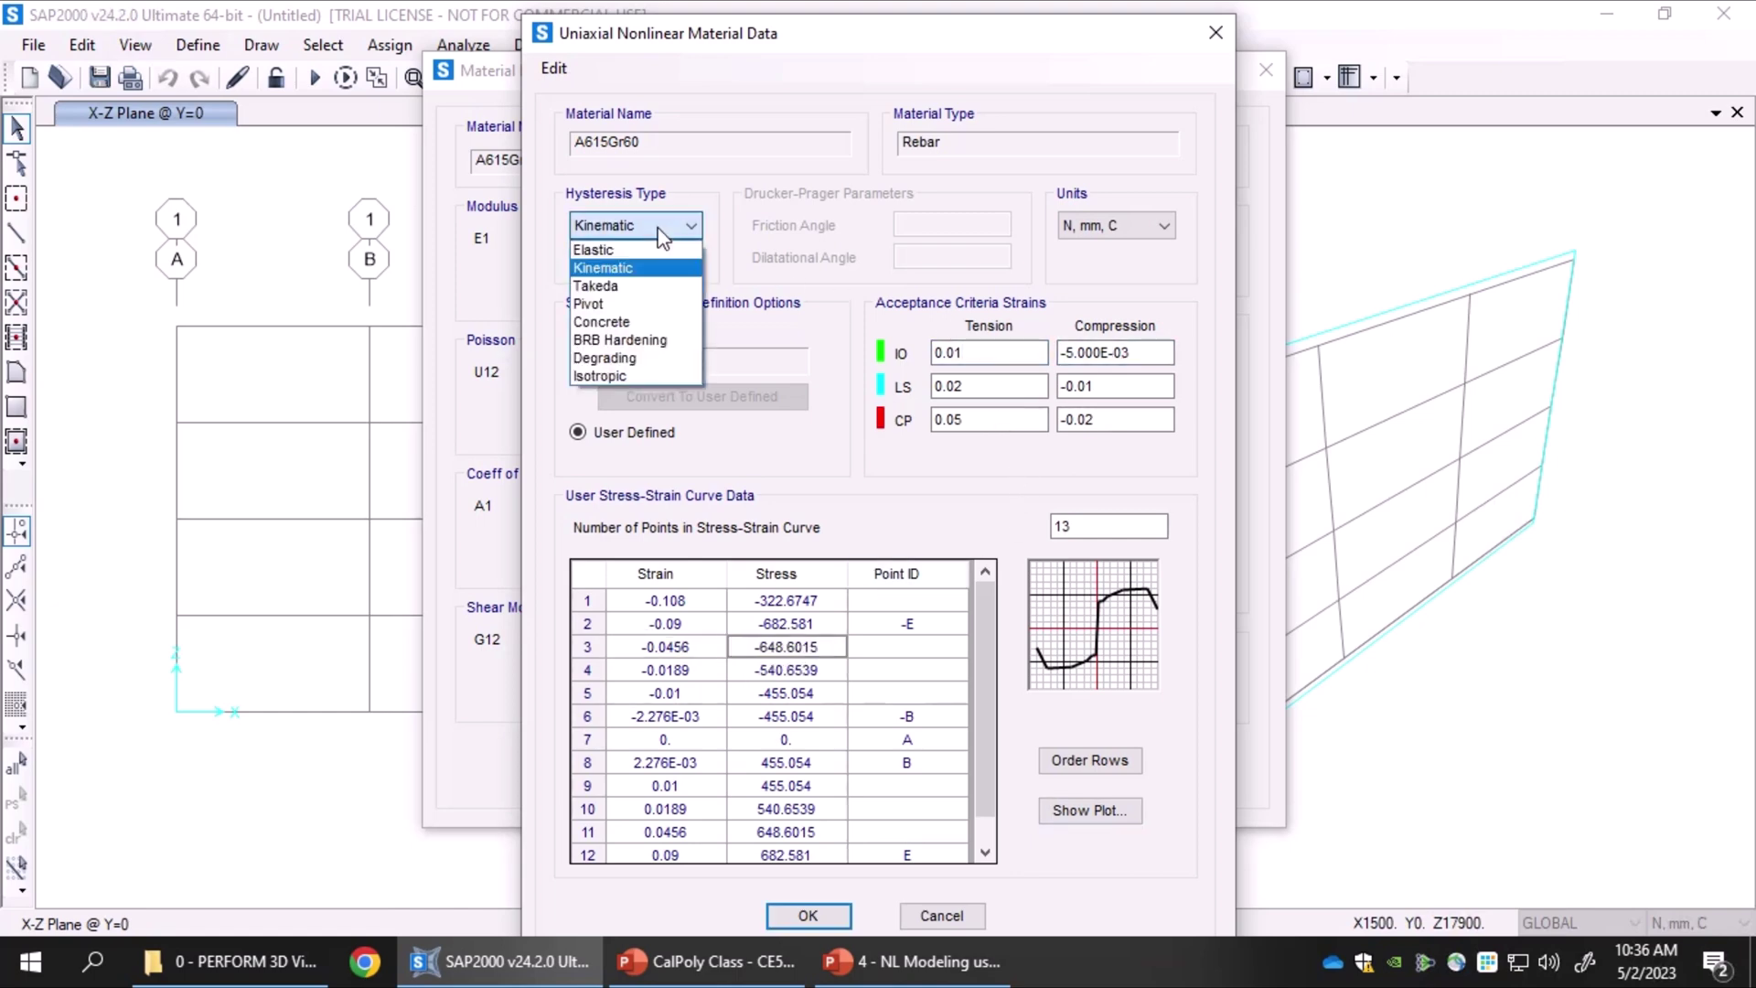
pyautogui.click(641, 231)
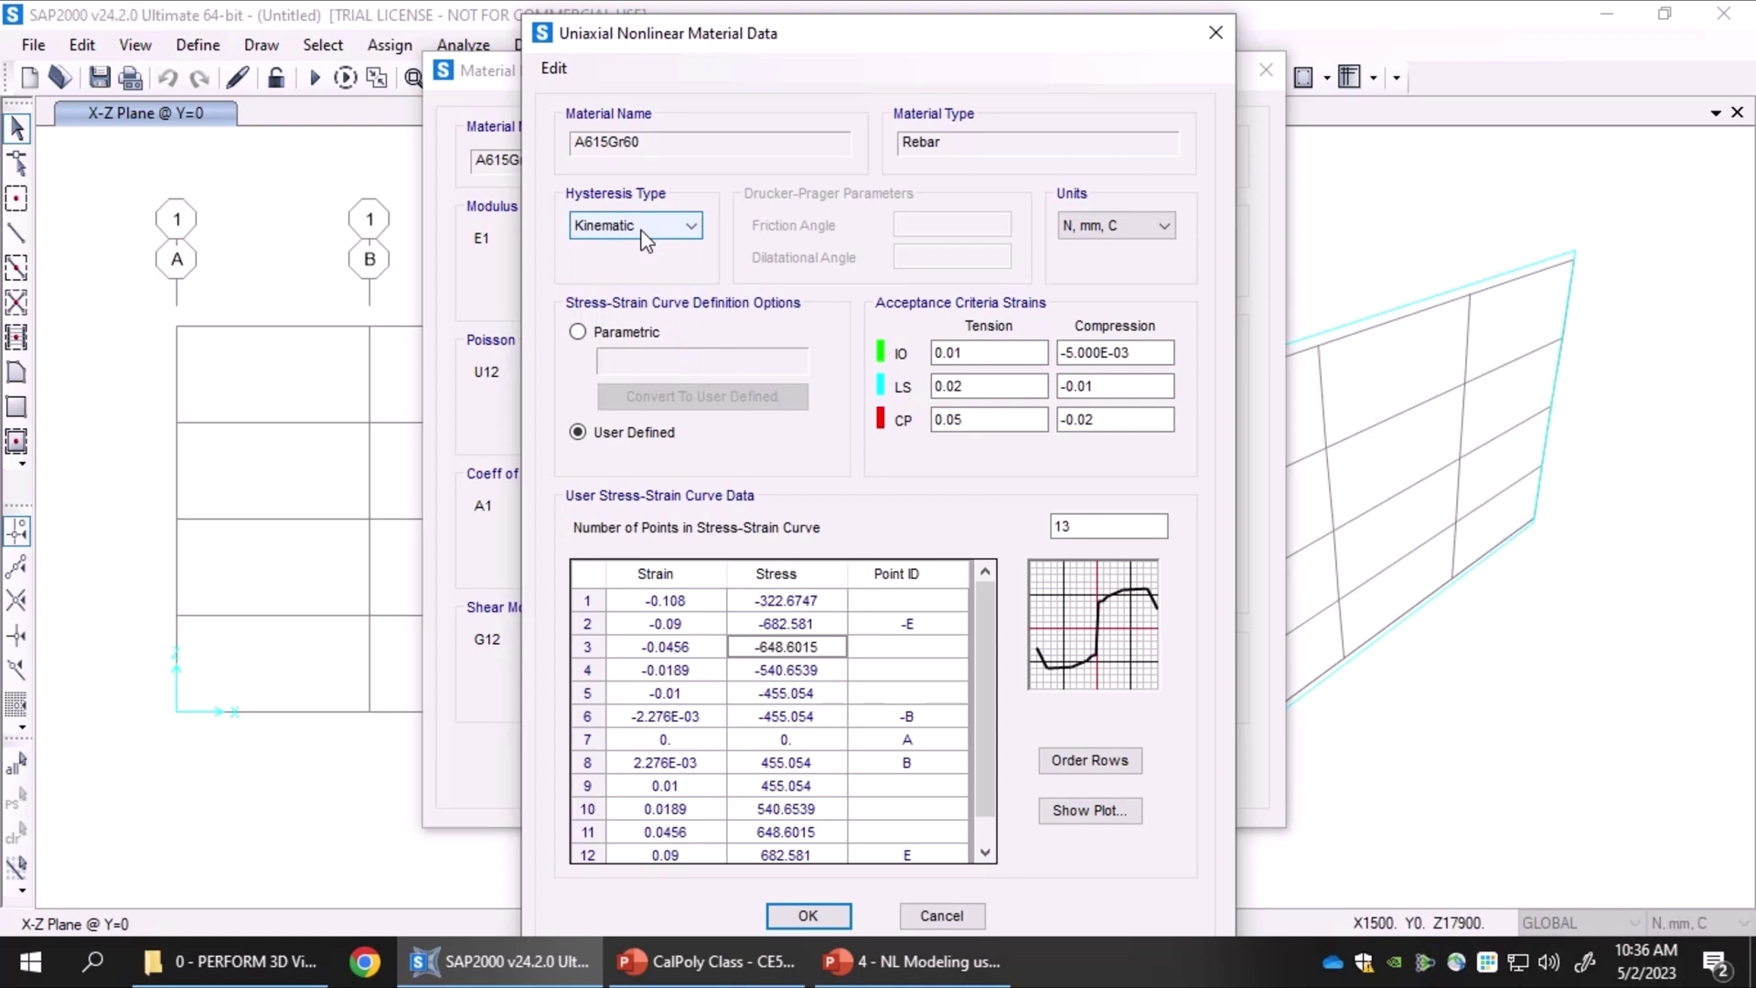
pyautogui.click(646, 240)
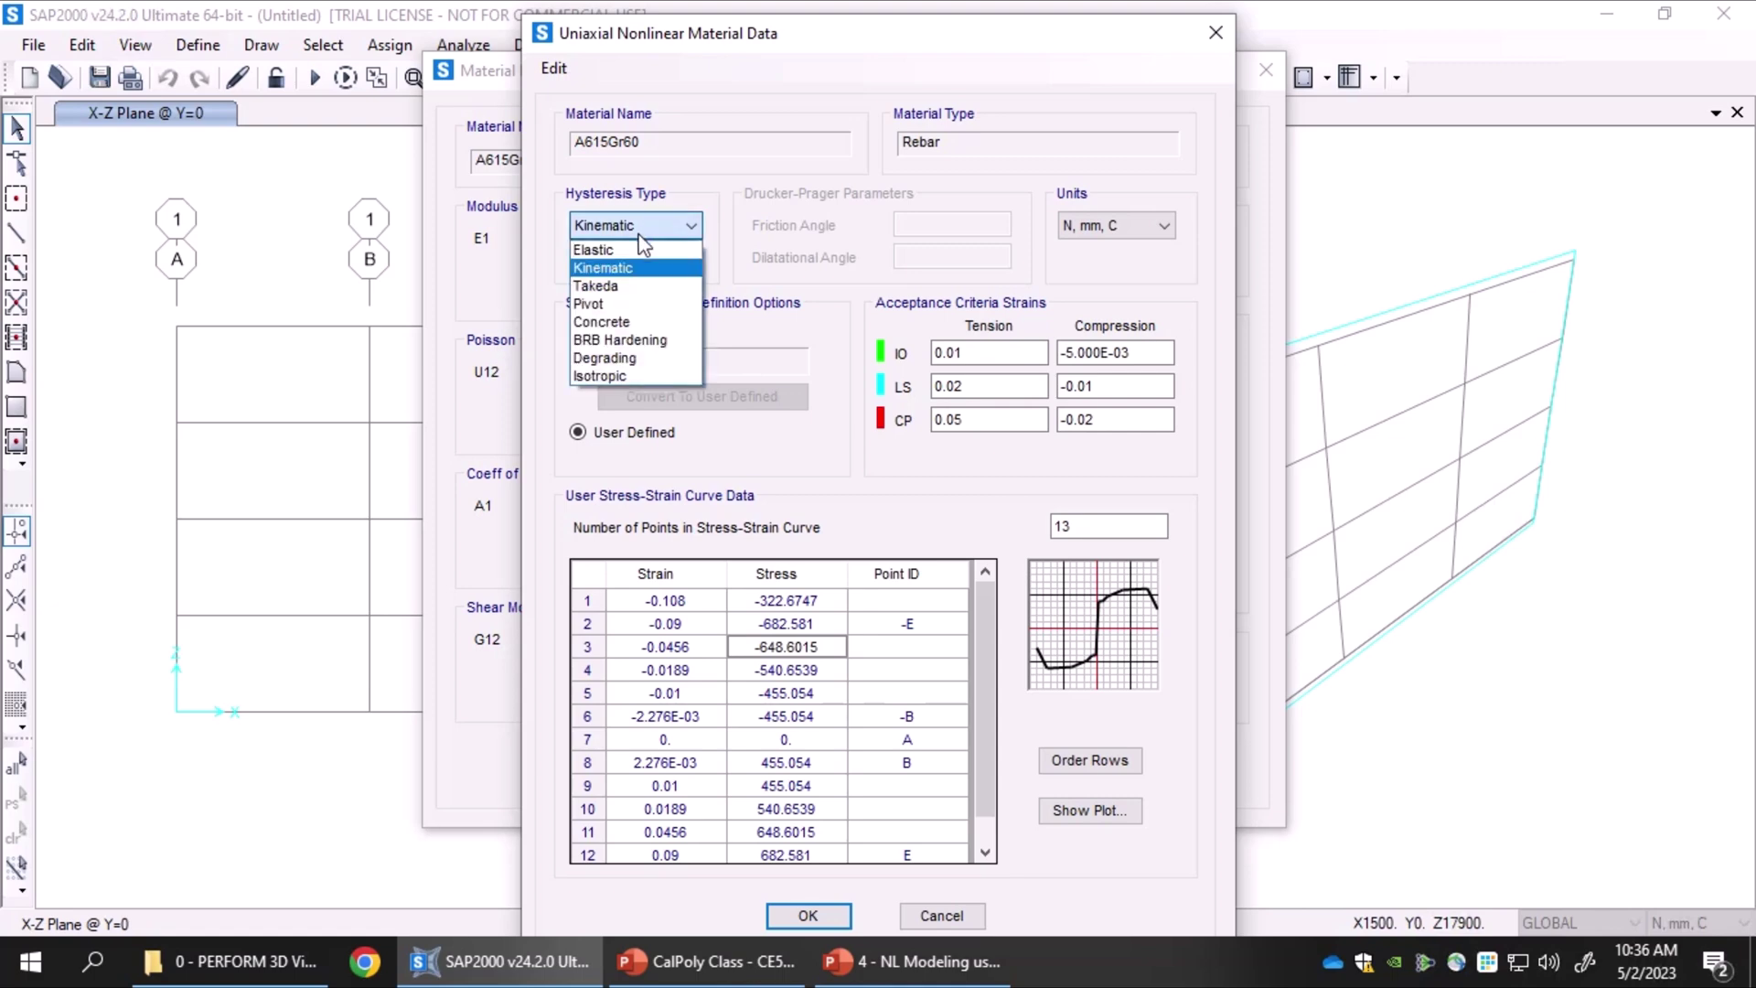
pyautogui.click(650, 228)
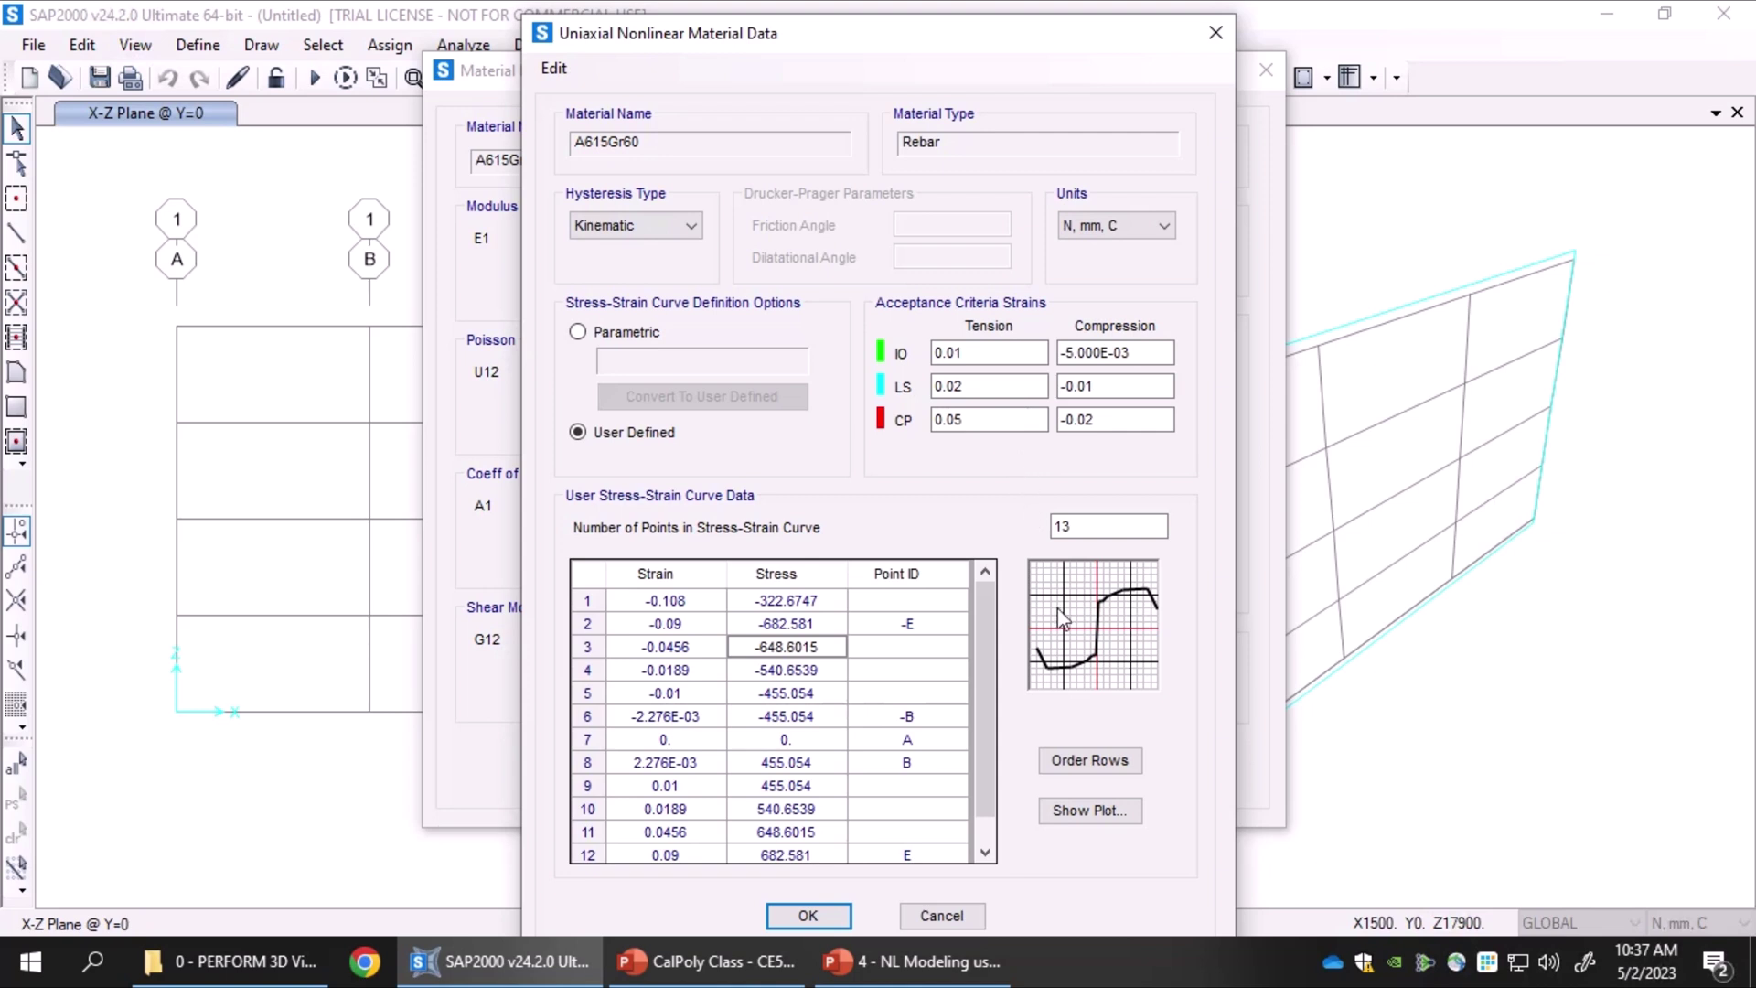
# Examine the IO, LS and CP tension acceptance strains and compare them with the rebar's stress-strain plot
pyautogui.moveTo(976, 356); pyautogui.dragTo(821, 329)
pyautogui.moveTo(983, 387); pyautogui.dragTo(849, 380)
pyautogui.click(980, 421)
pyautogui.click(1076, 812)
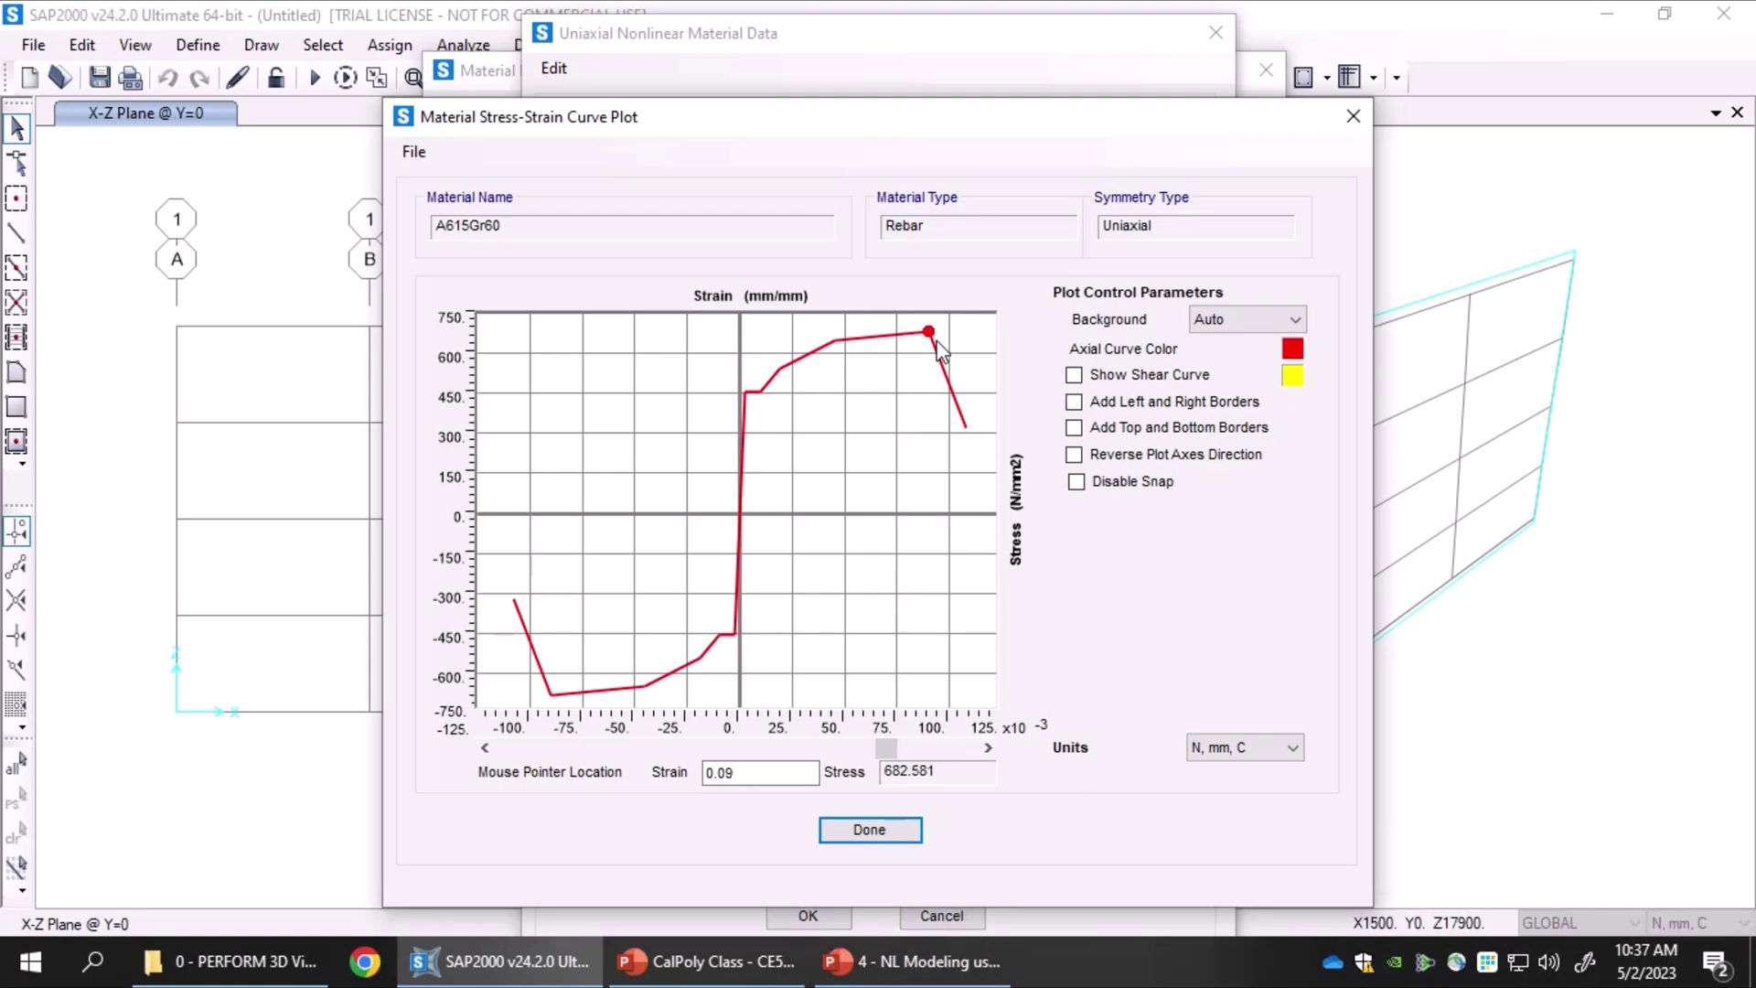
pyautogui.click(870, 829)
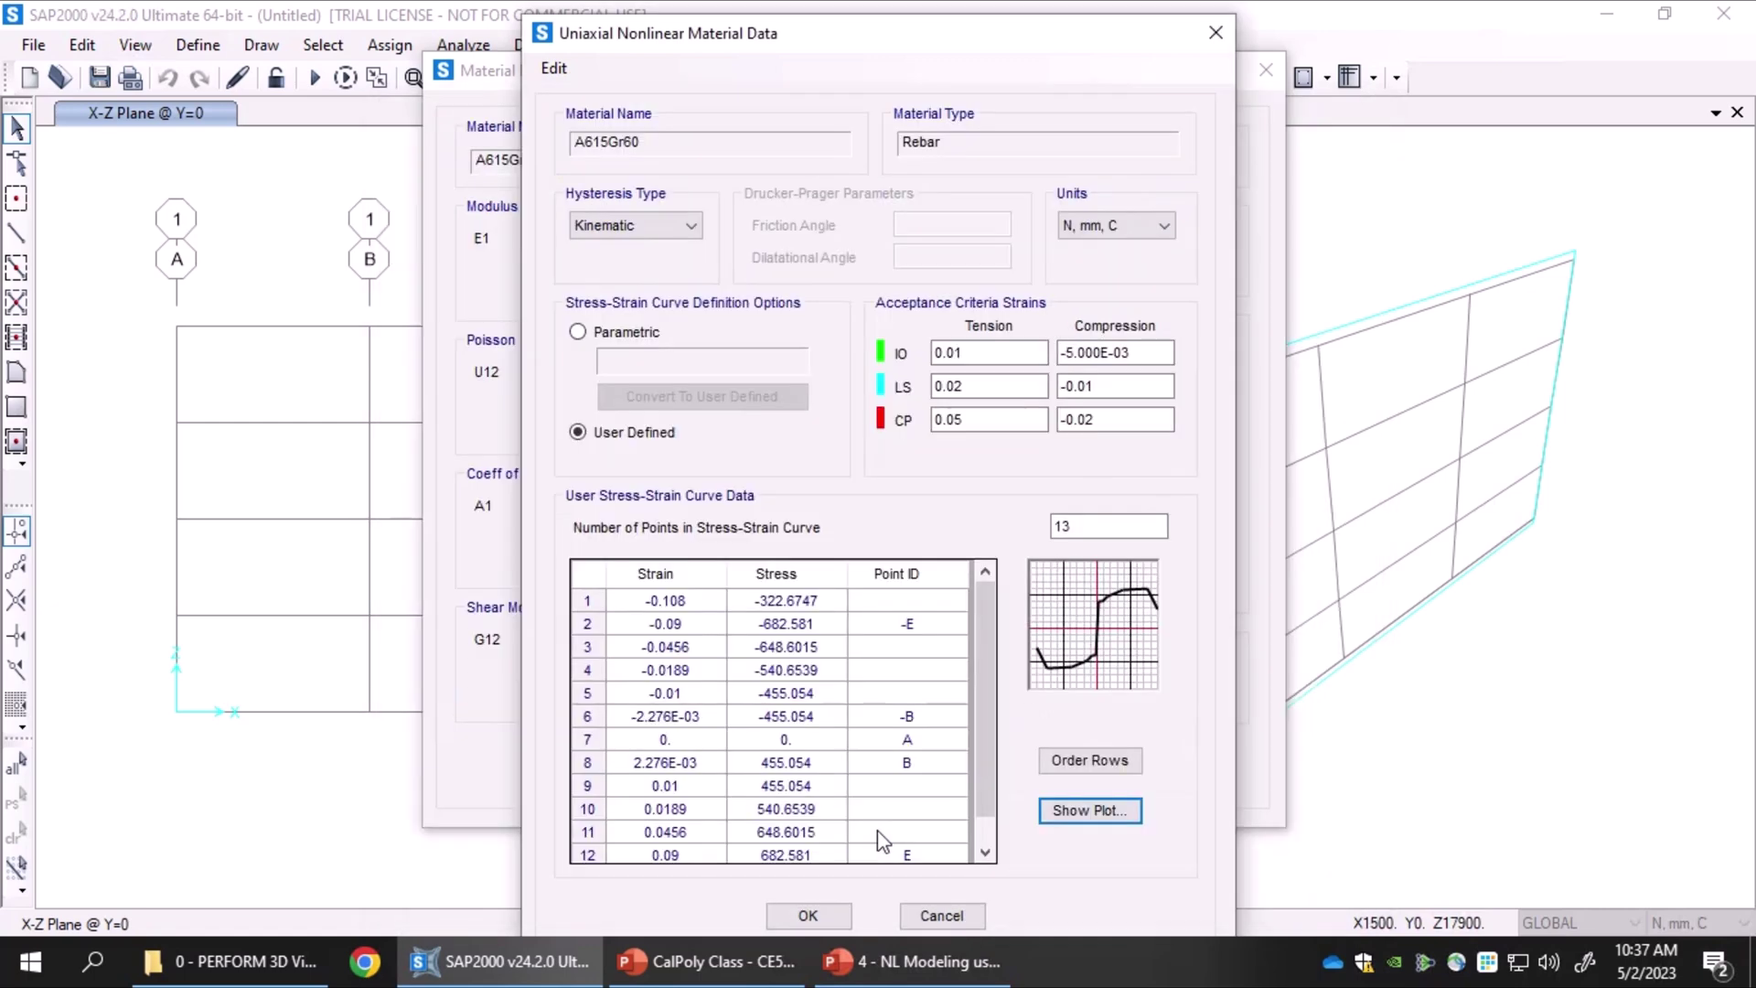
# Examine the IO, LS and CP compression acceptance strains of the rebar against its IO tension strain
pyautogui.click(1128, 356)
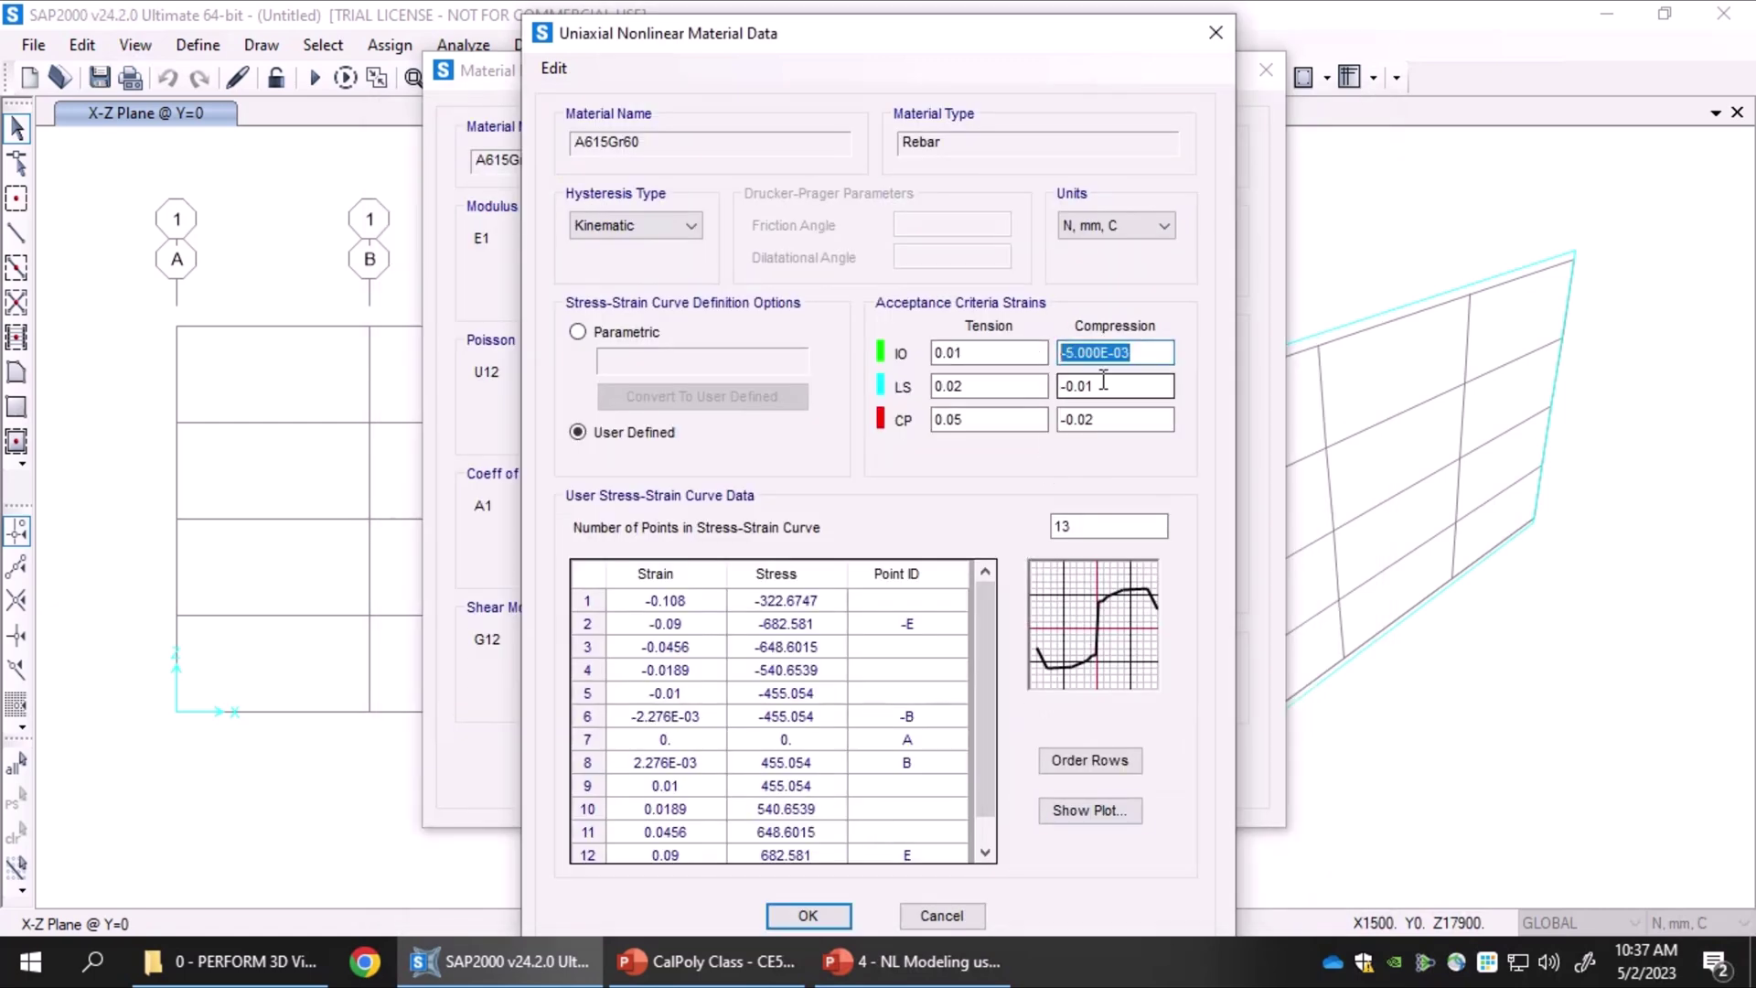
pyautogui.press('Tab')
pyautogui.press('Tab')
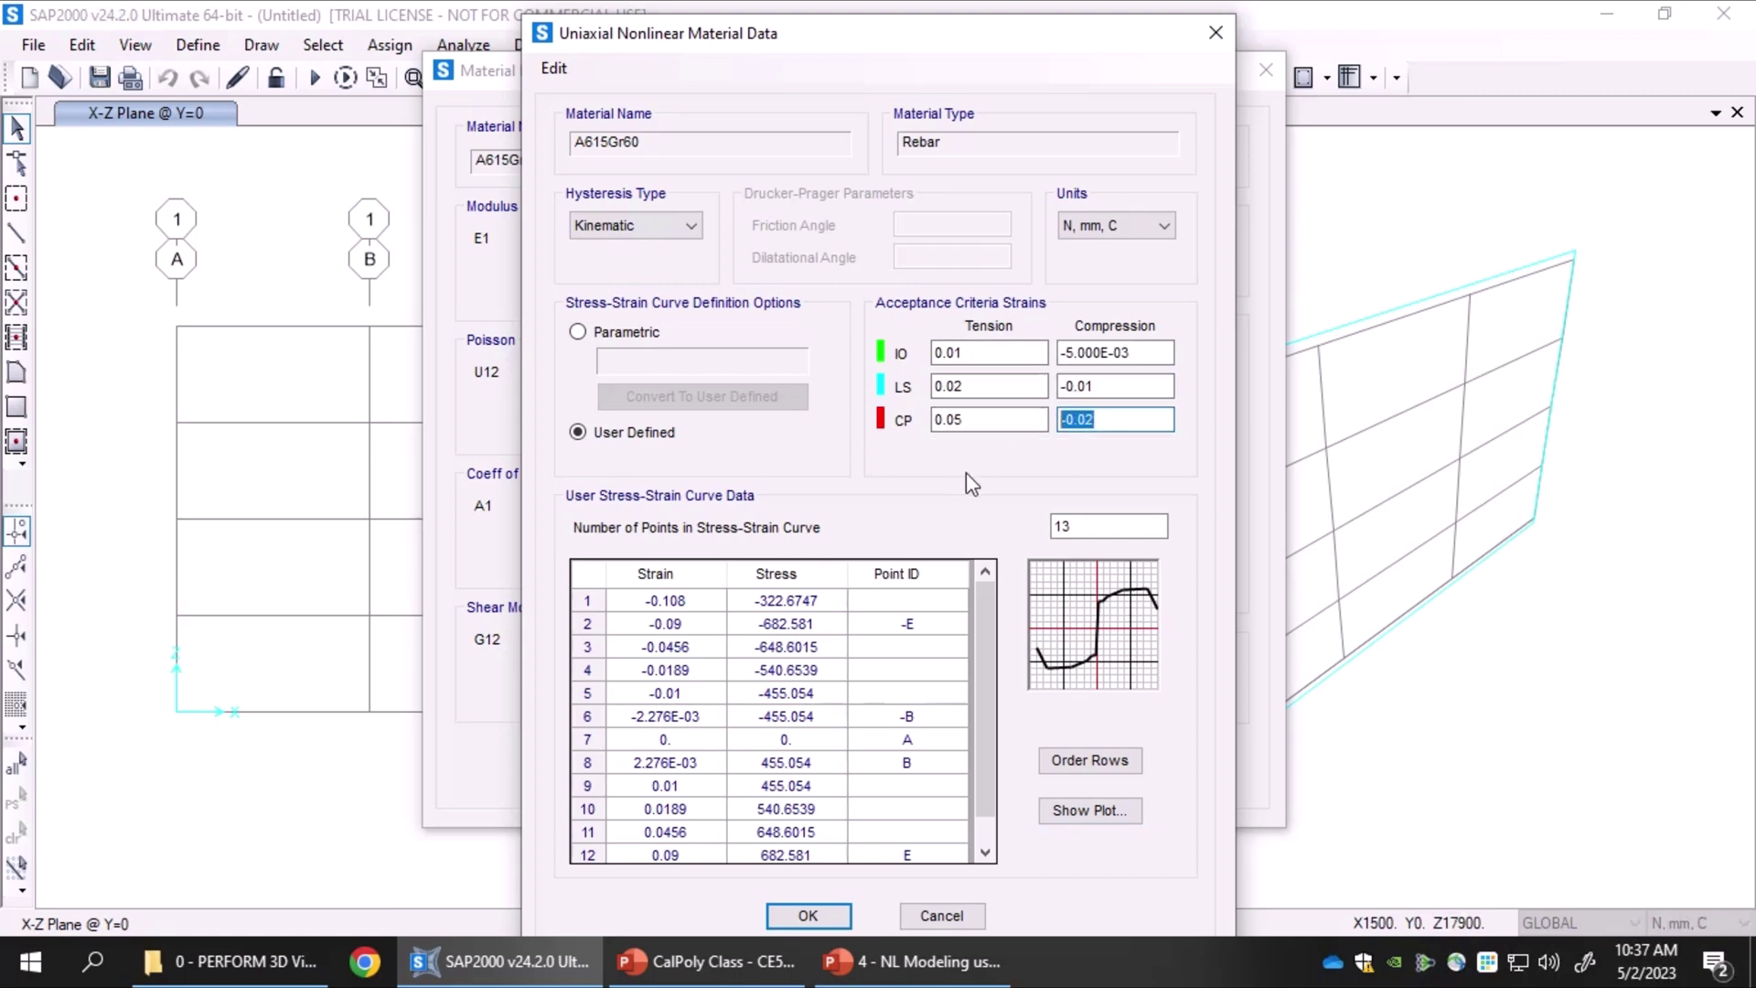
pyautogui.click(1007, 354)
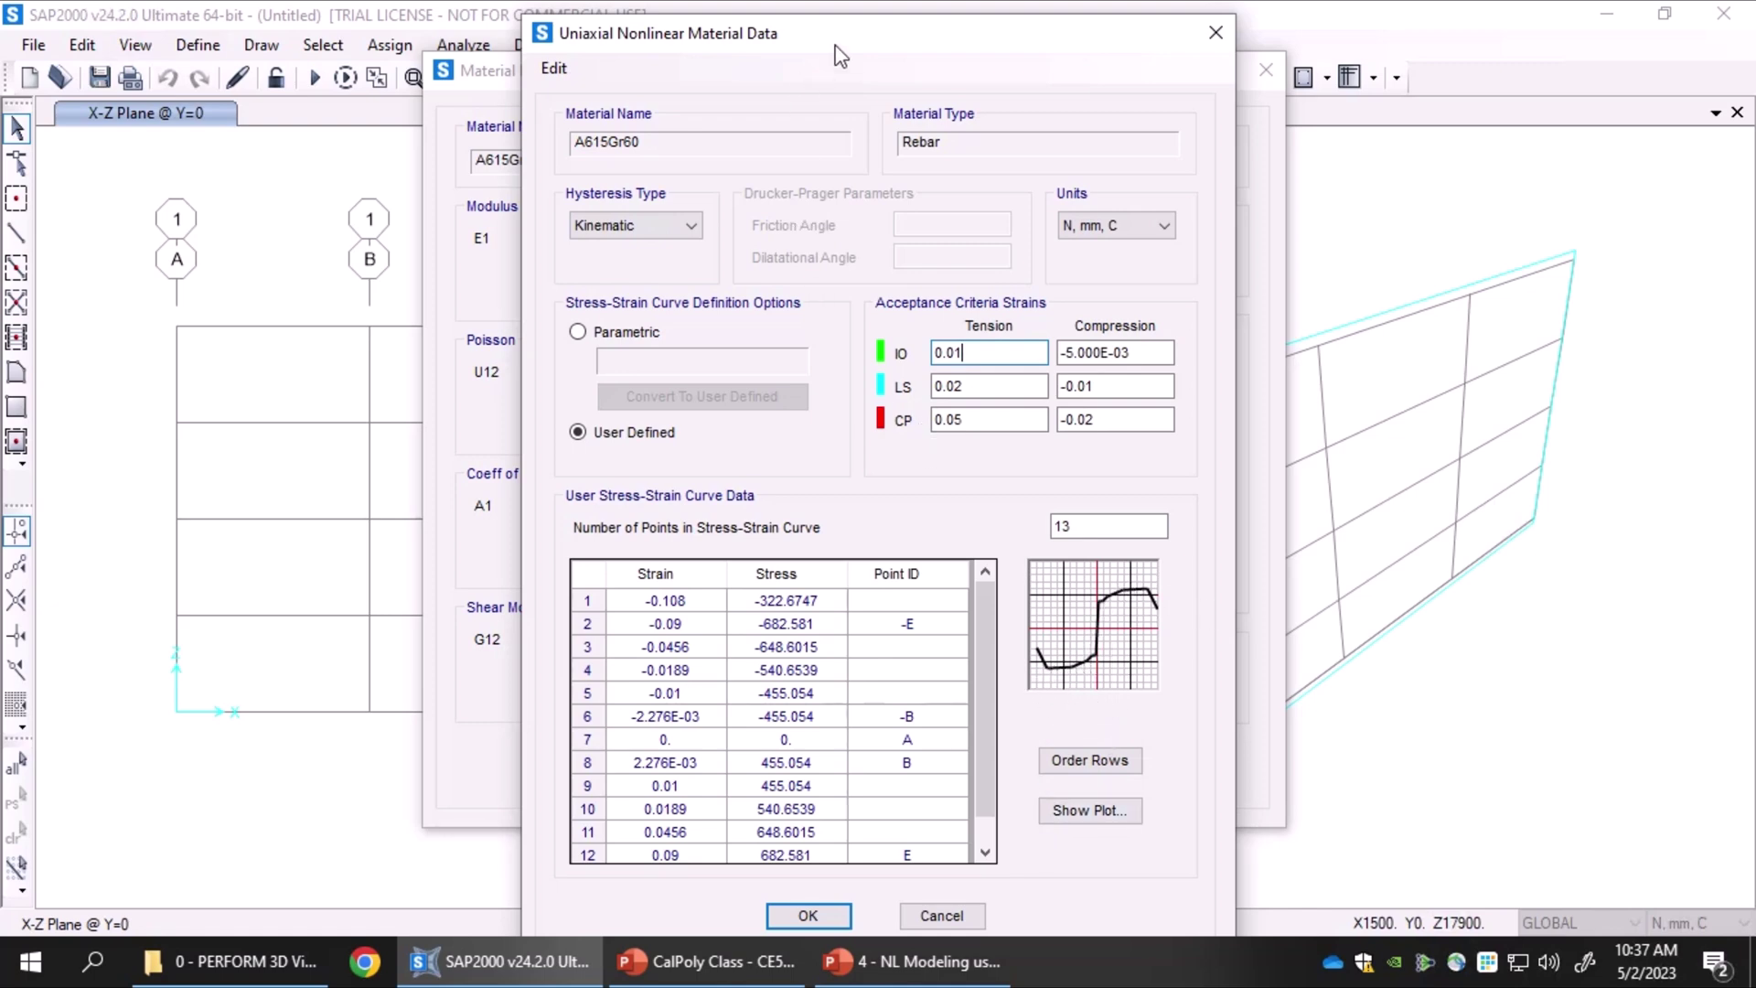
# Accept the uniaxial nonlinear data and the material property data of A615Gr60
pyautogui.moveTo(834, 37); pyautogui.dragTo(846, 27)
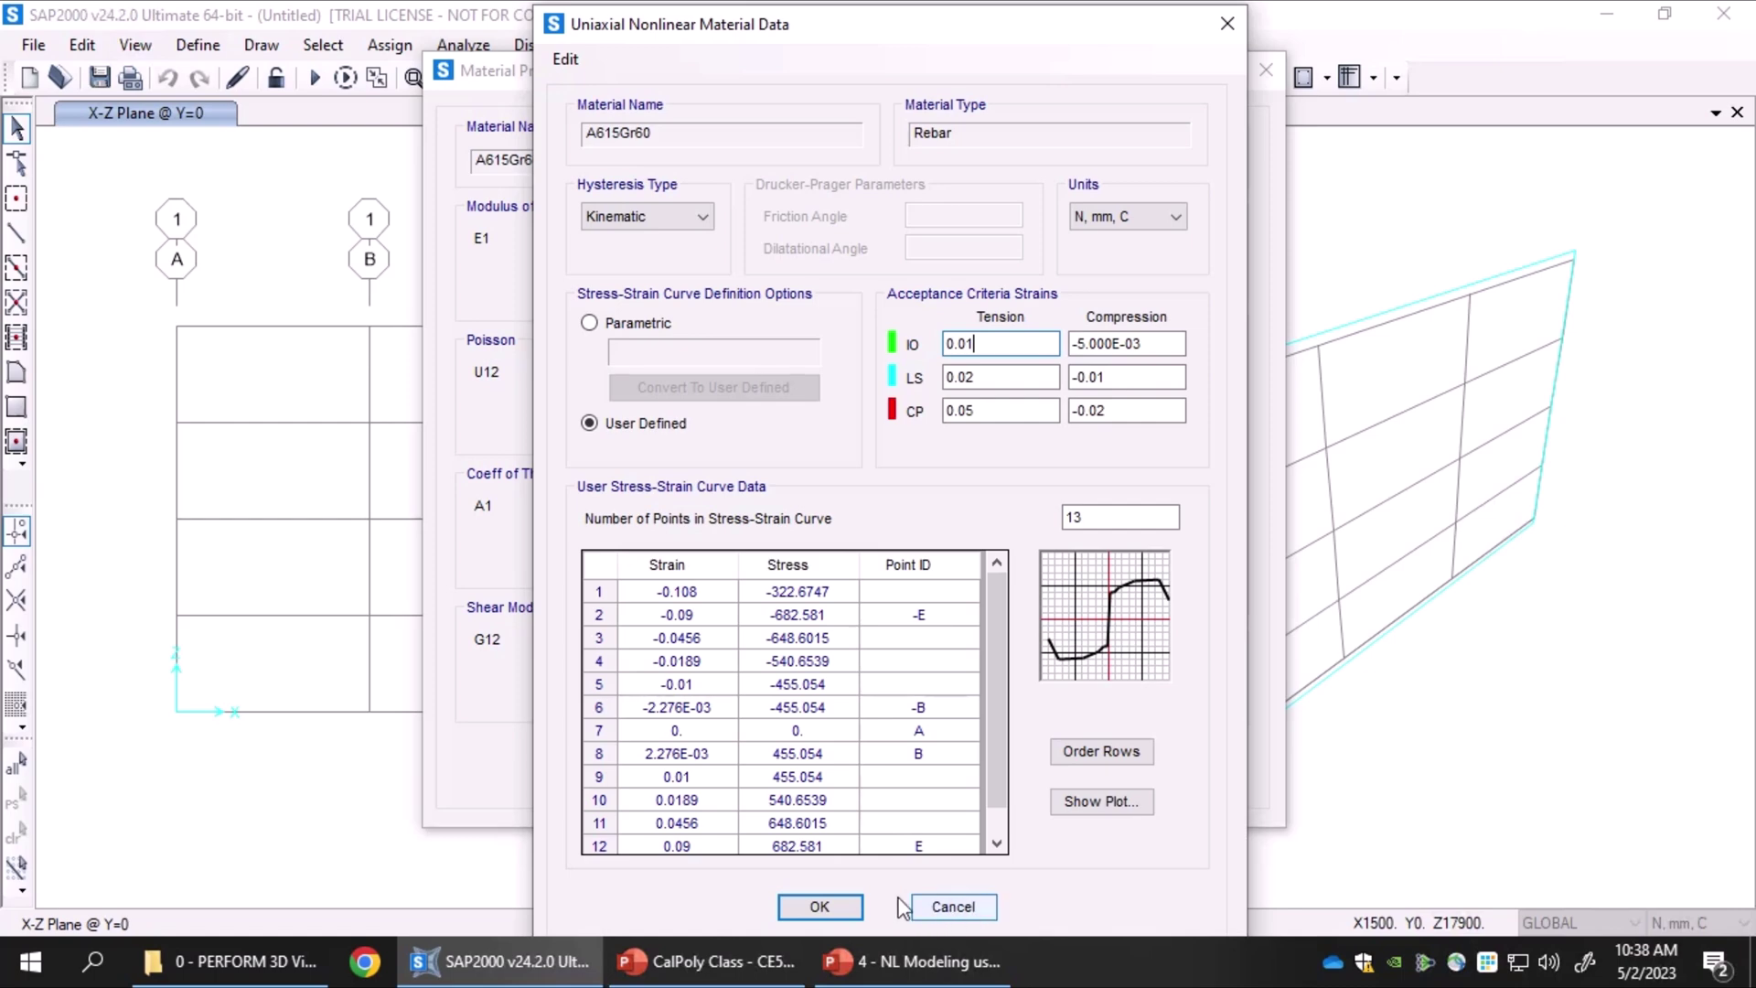
pyautogui.click(820, 906)
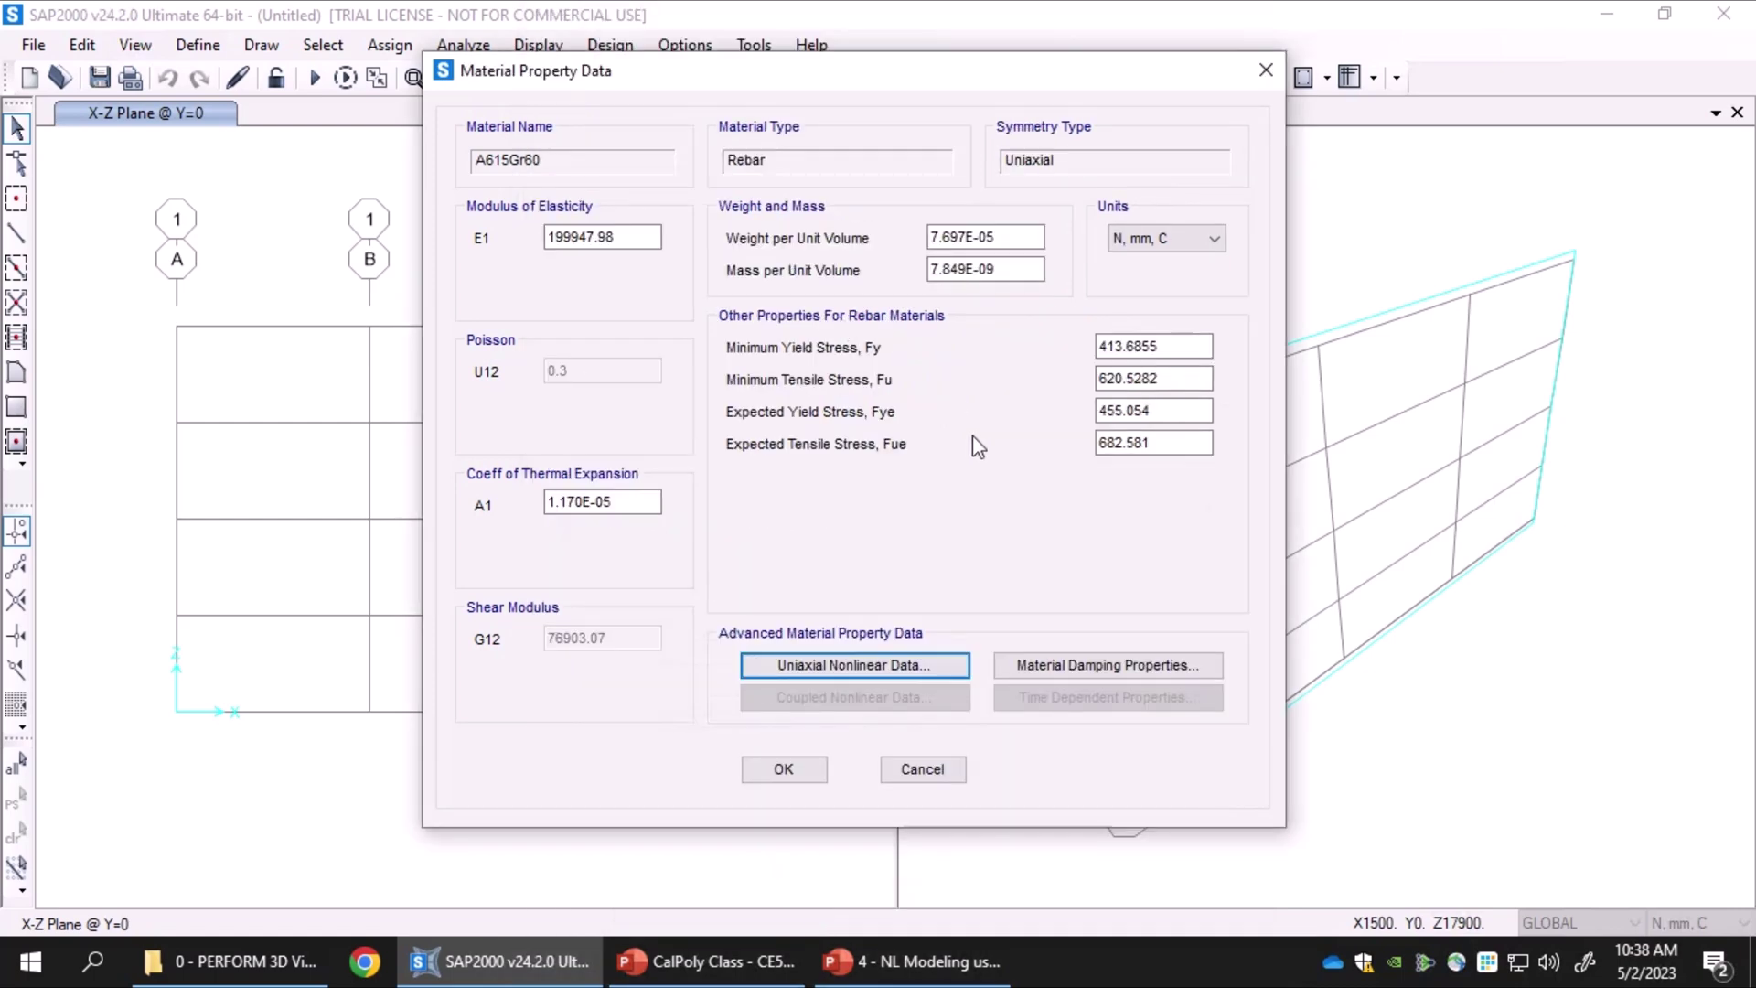
pyautogui.click(788, 778)
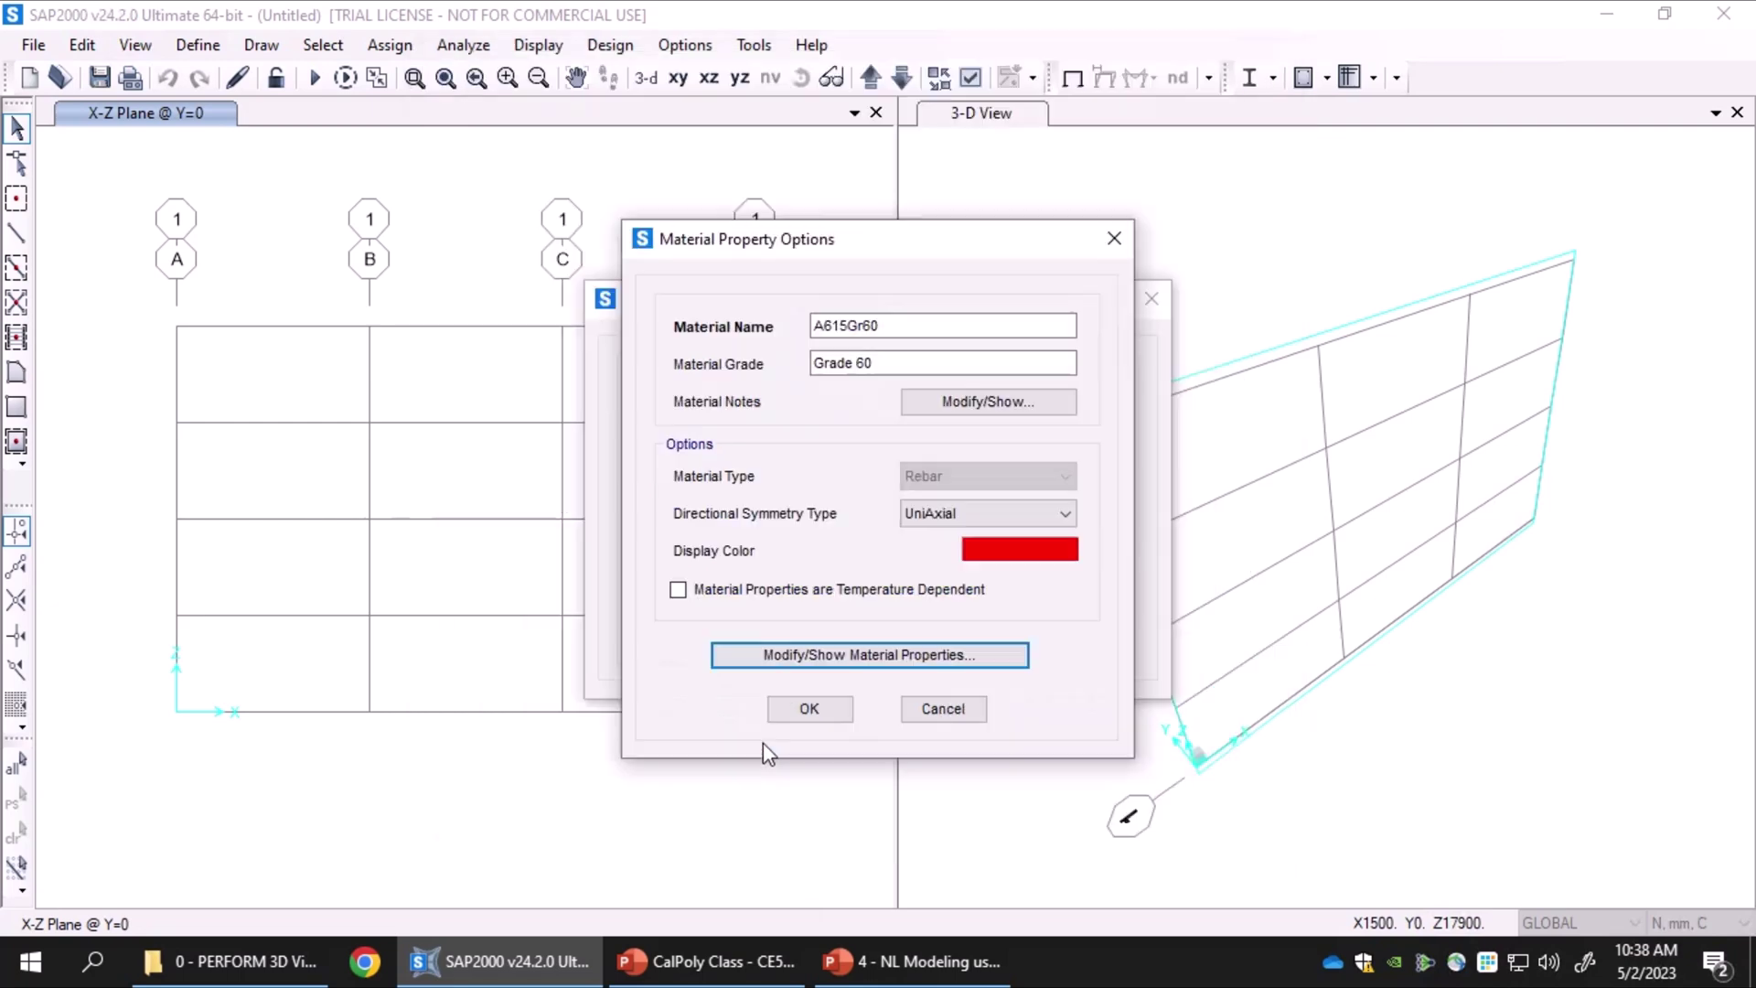
# Rename the rebar material as Nonlinear Steel and accept the material definitions
pyautogui.doubleClick(913, 328)
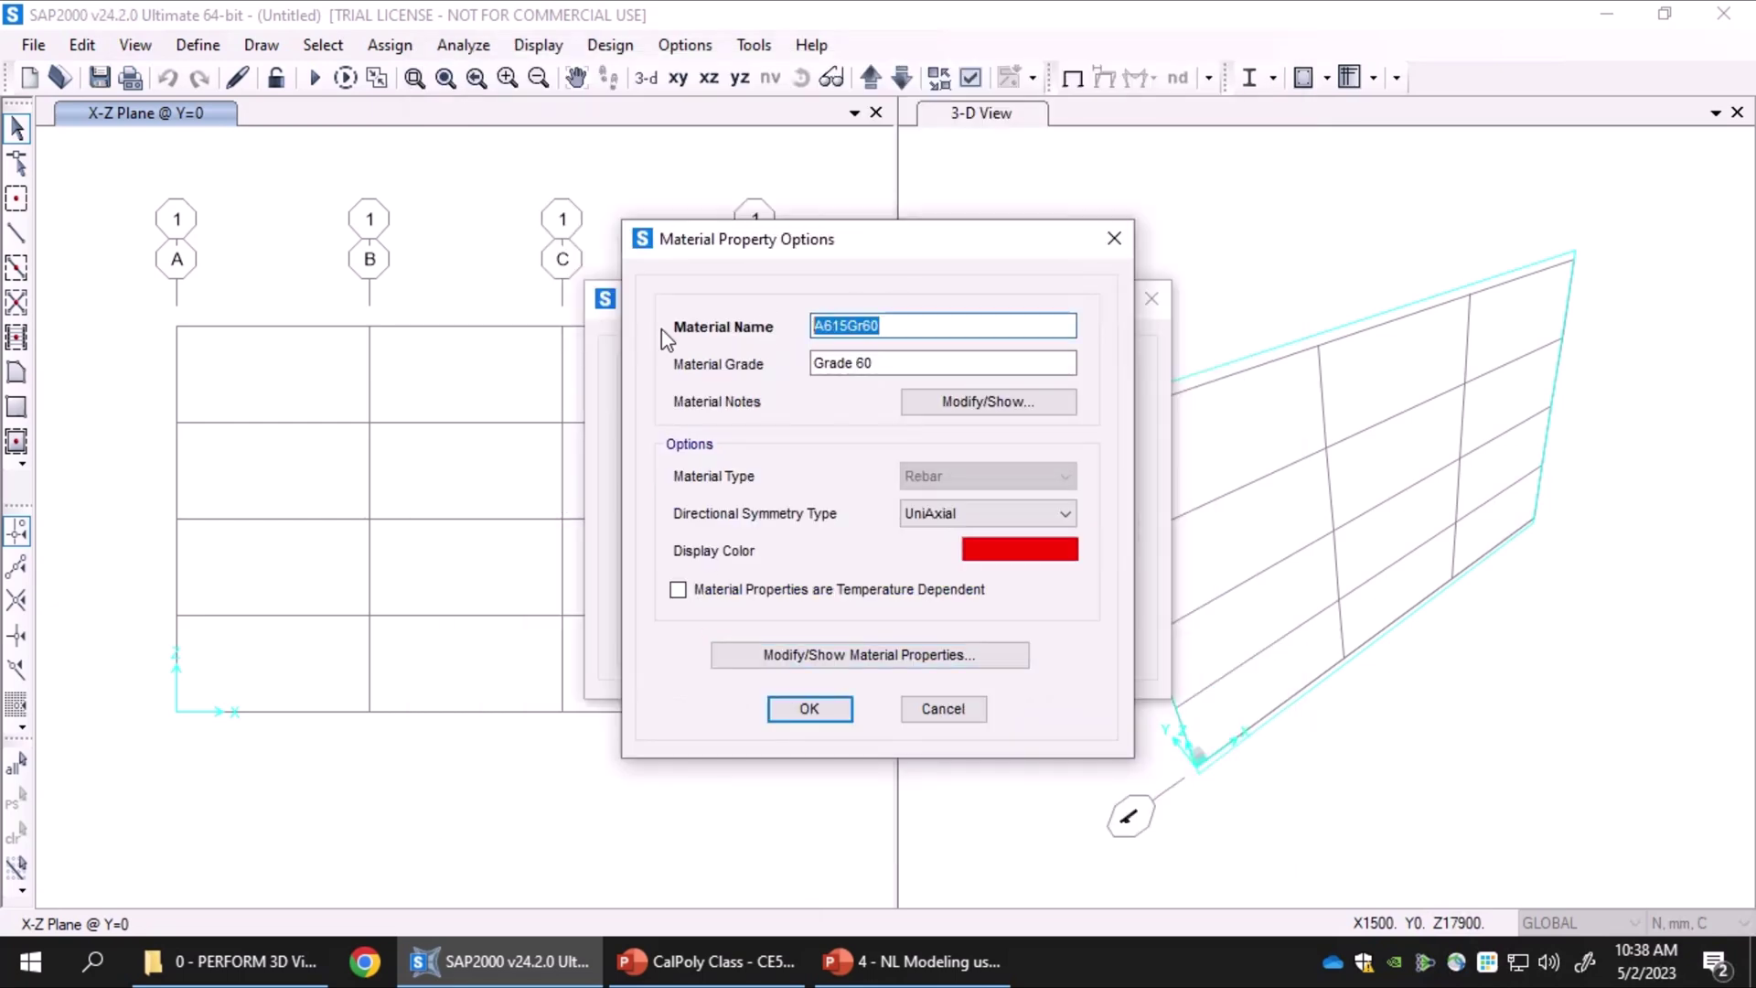
pyautogui.write('Non')
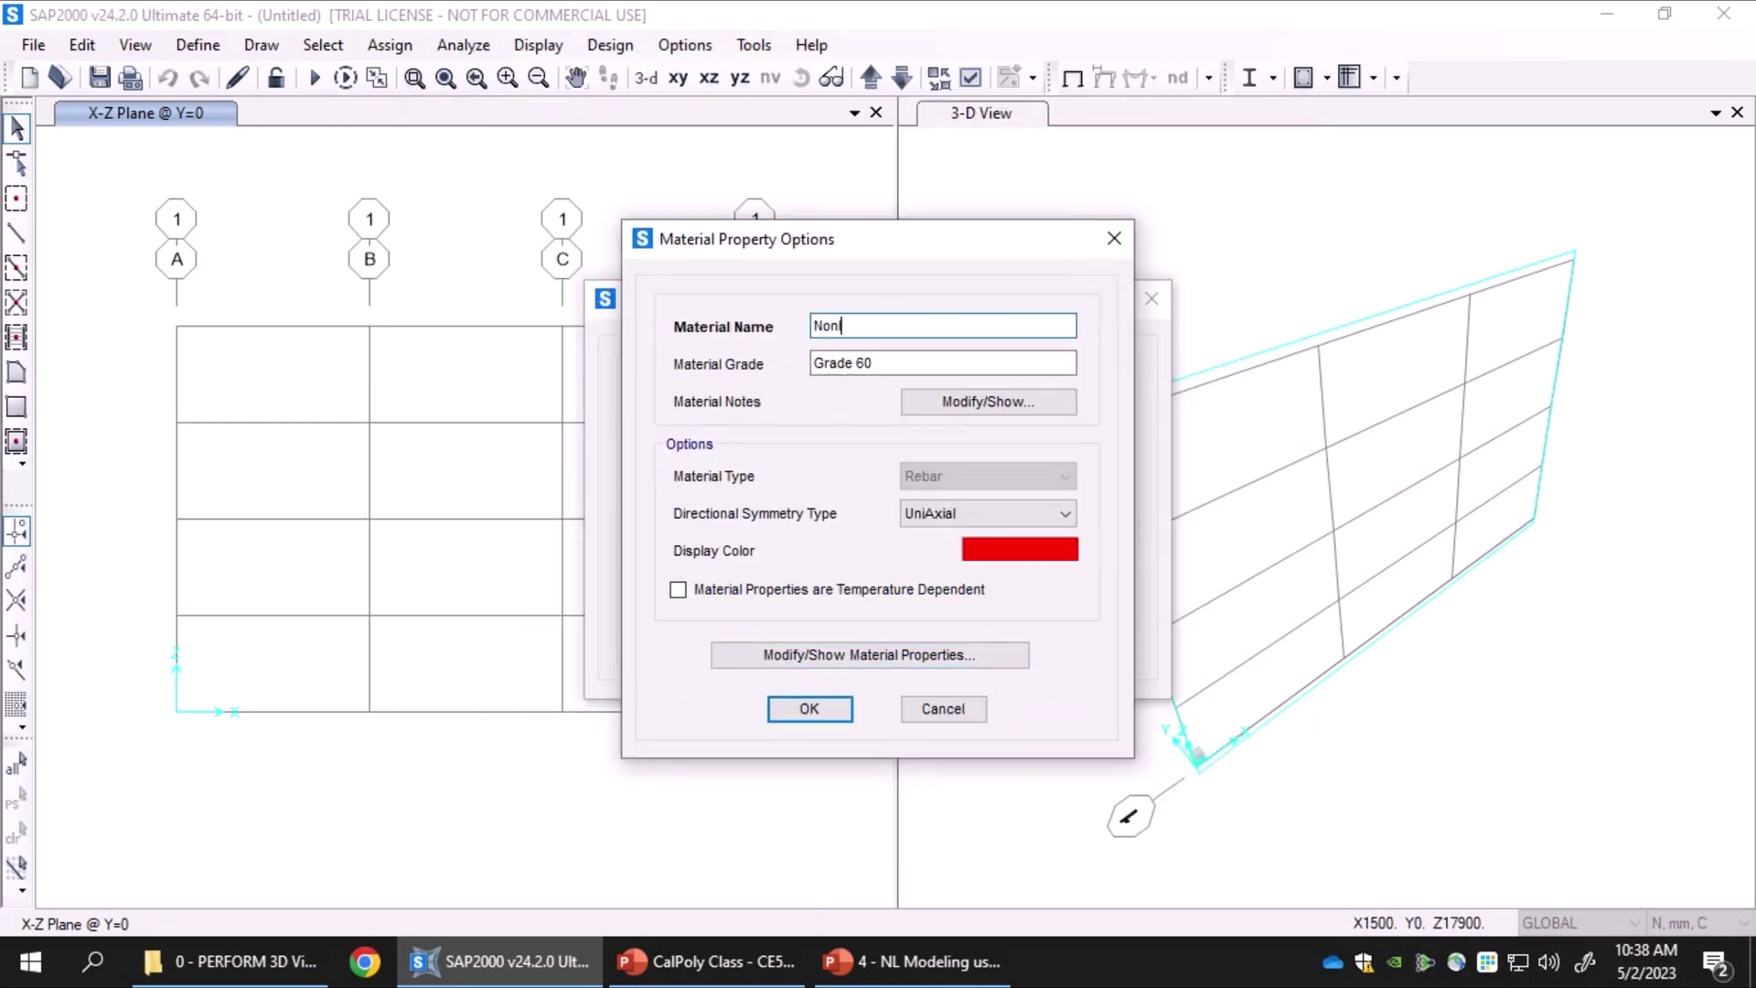
pyautogui.write('linear Steel')
pyautogui.click(794, 711)
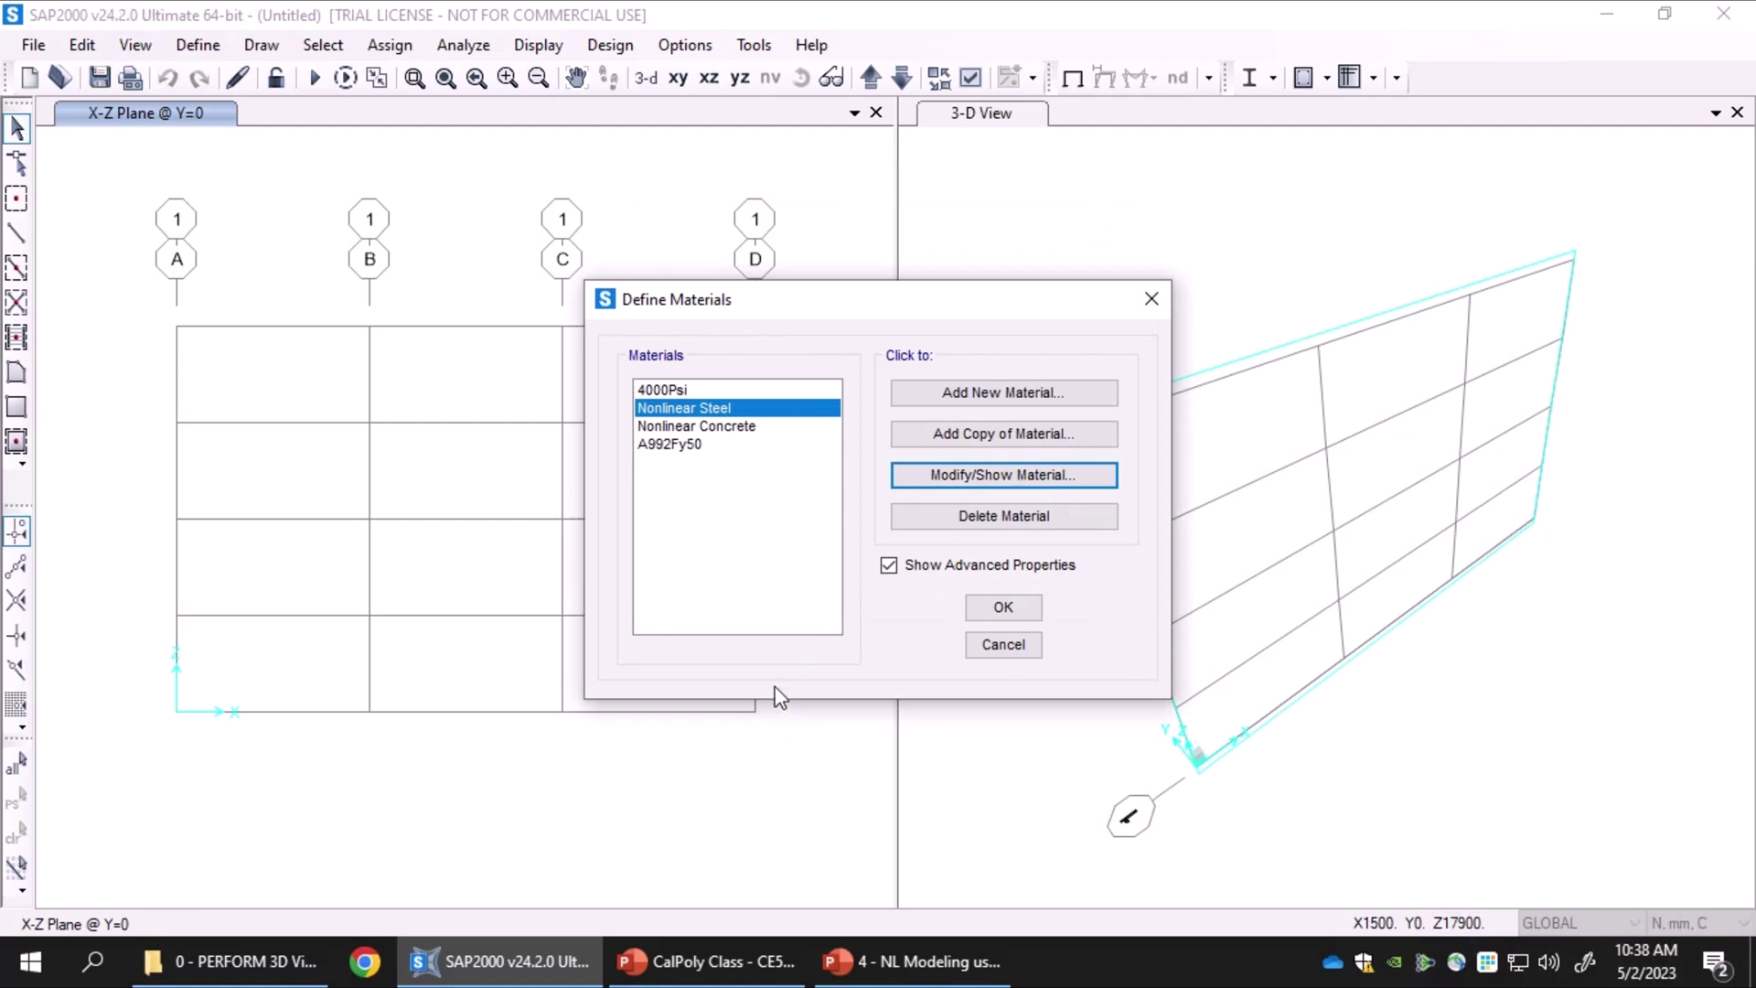
pyautogui.click(985, 605)
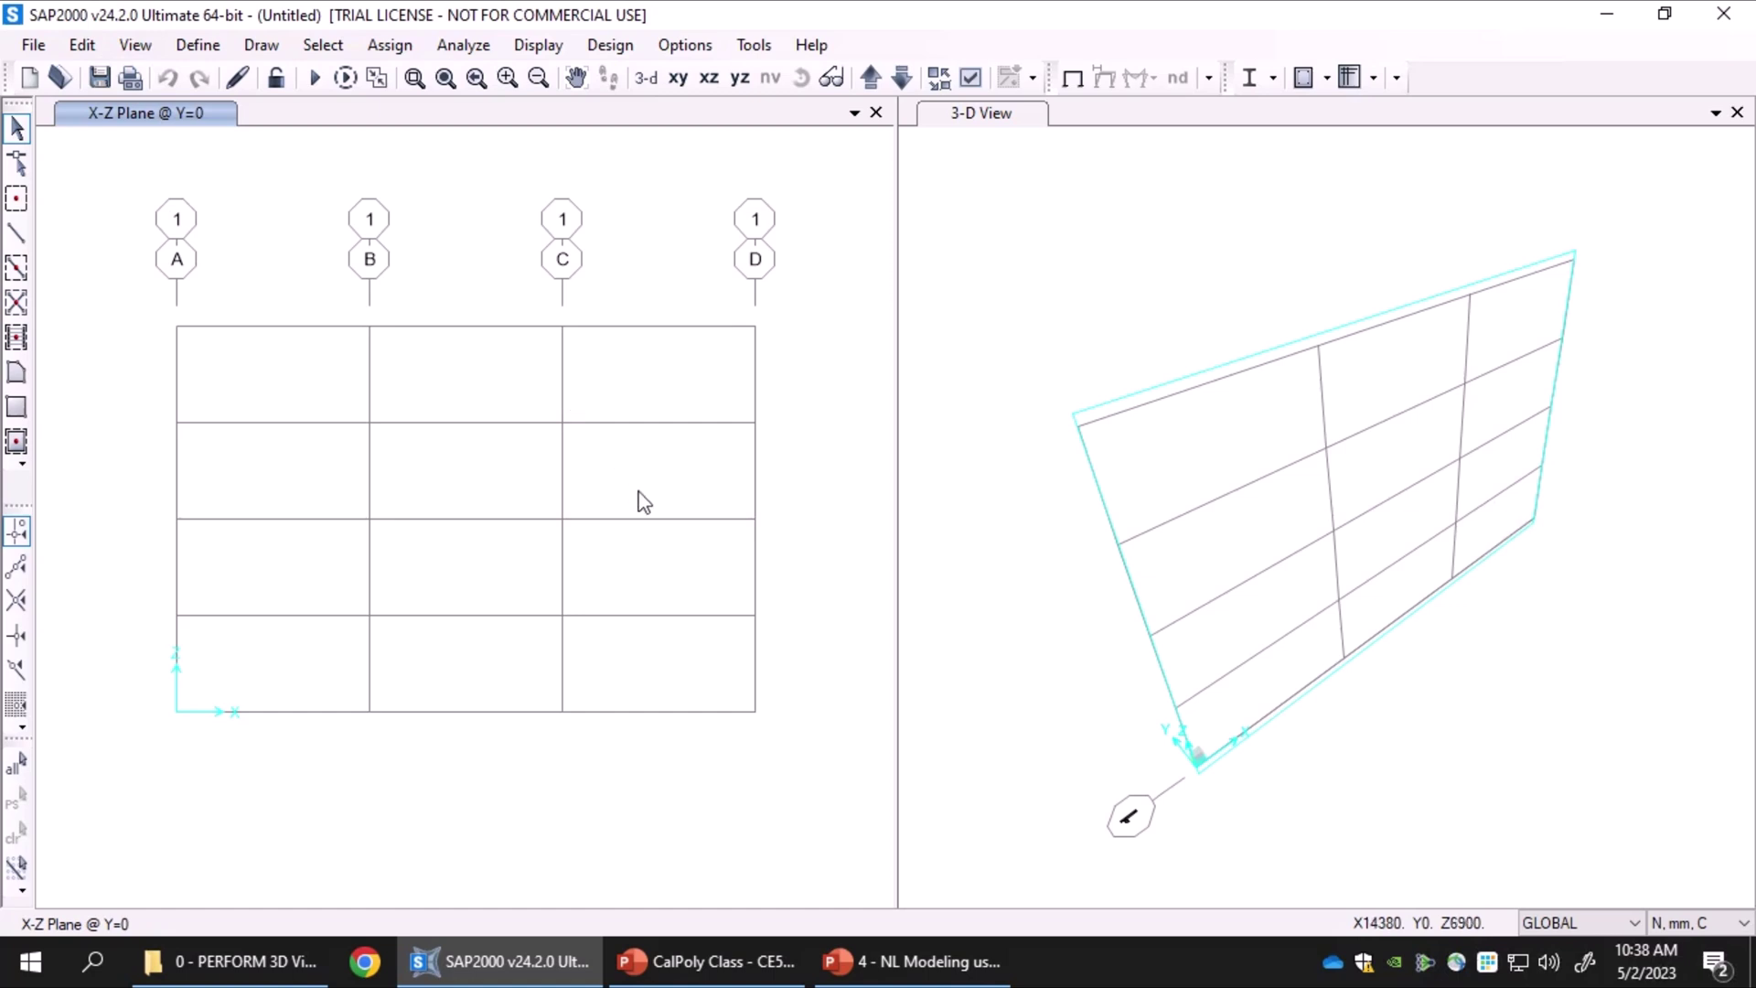
pyautogui.click(910, 960)
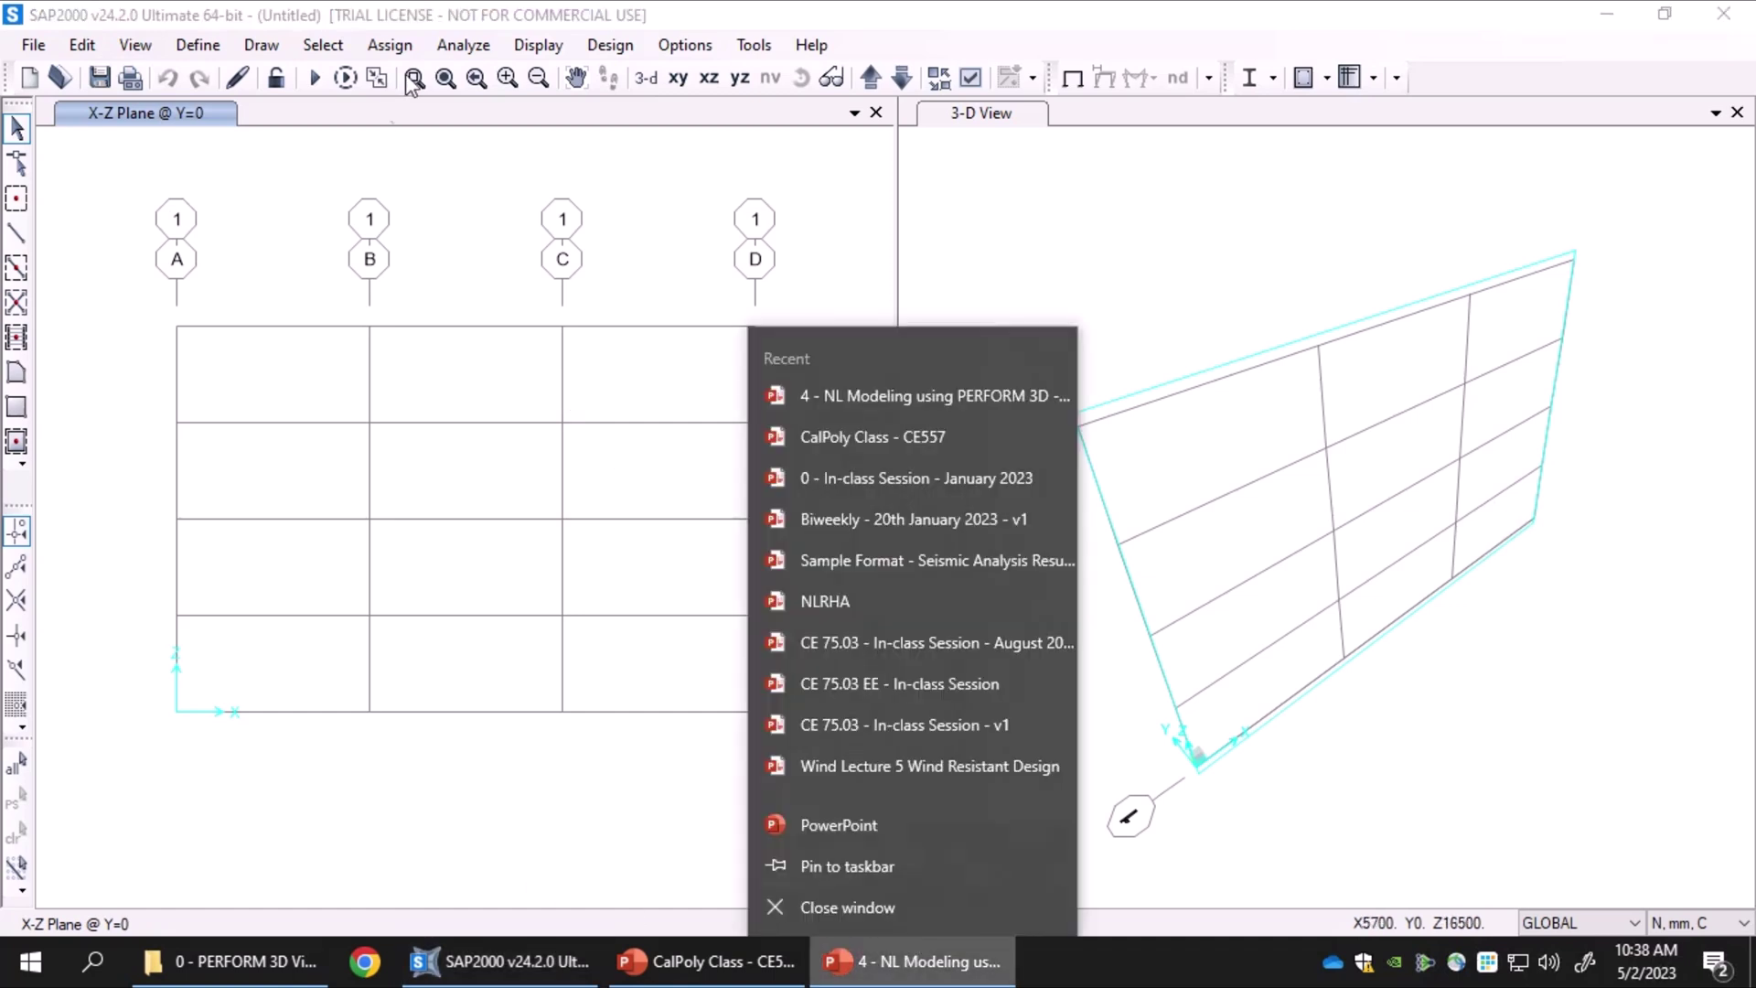
pyautogui.click(457, 13)
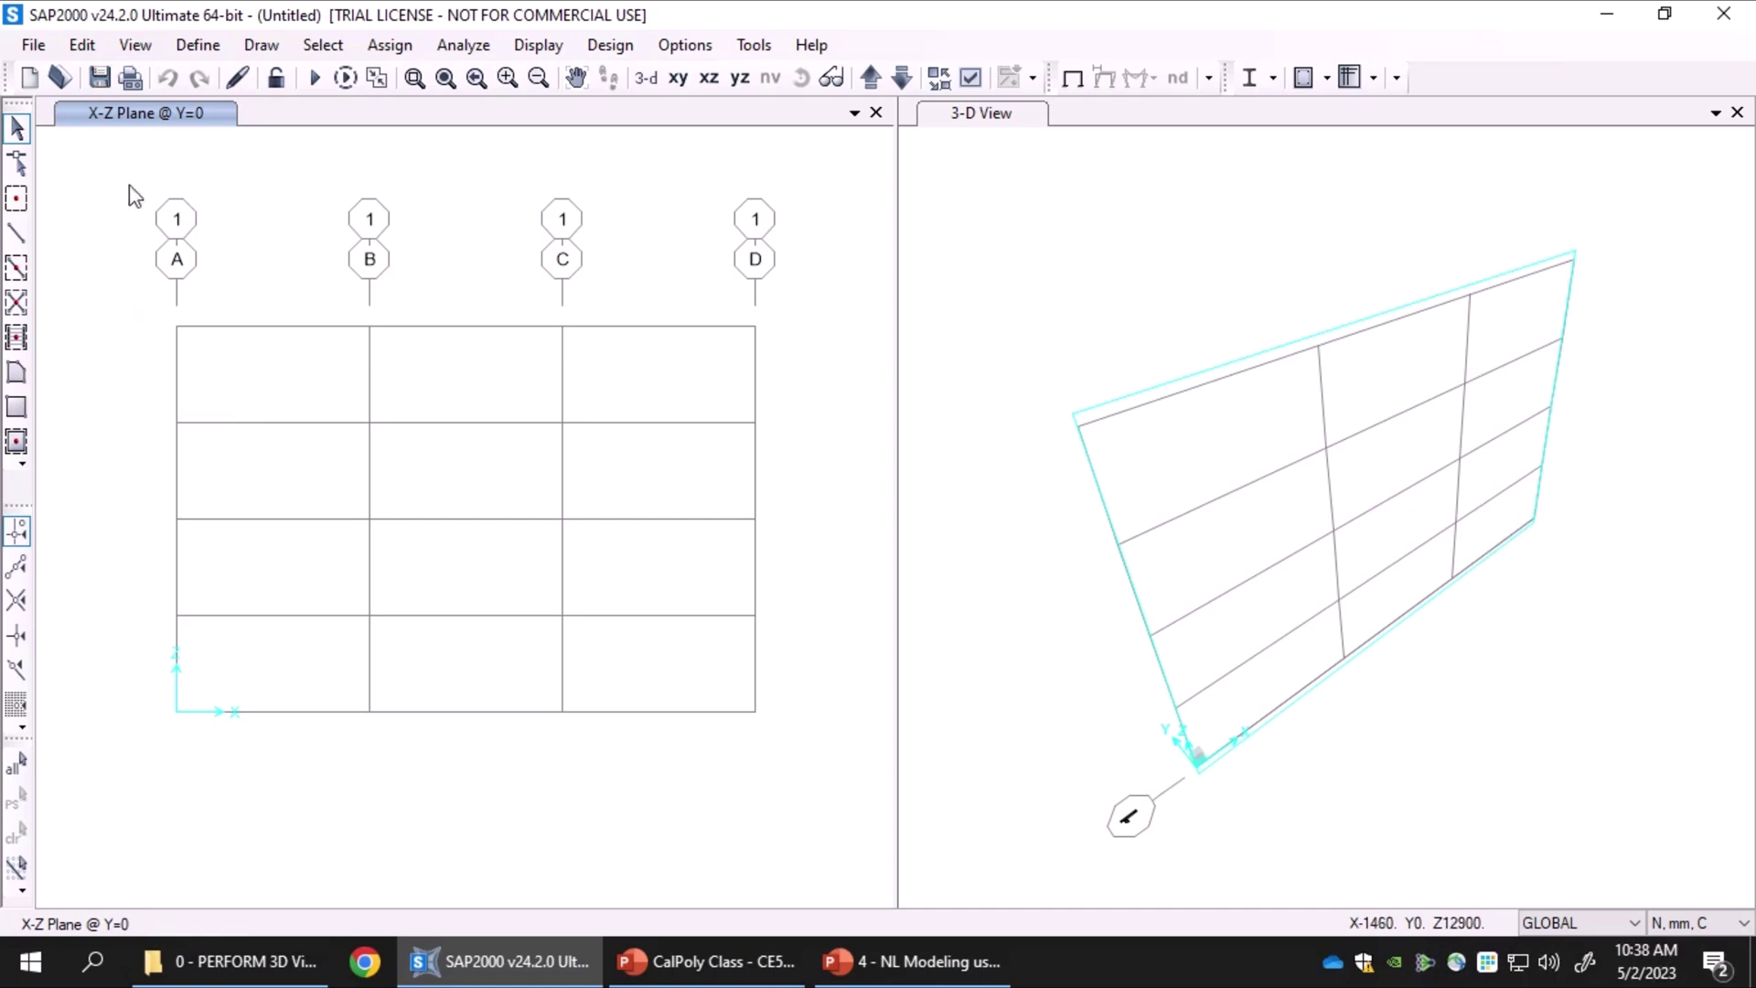
# Start a new frame section property of type Concrete with a rectangular shape
pyautogui.click(201, 46)
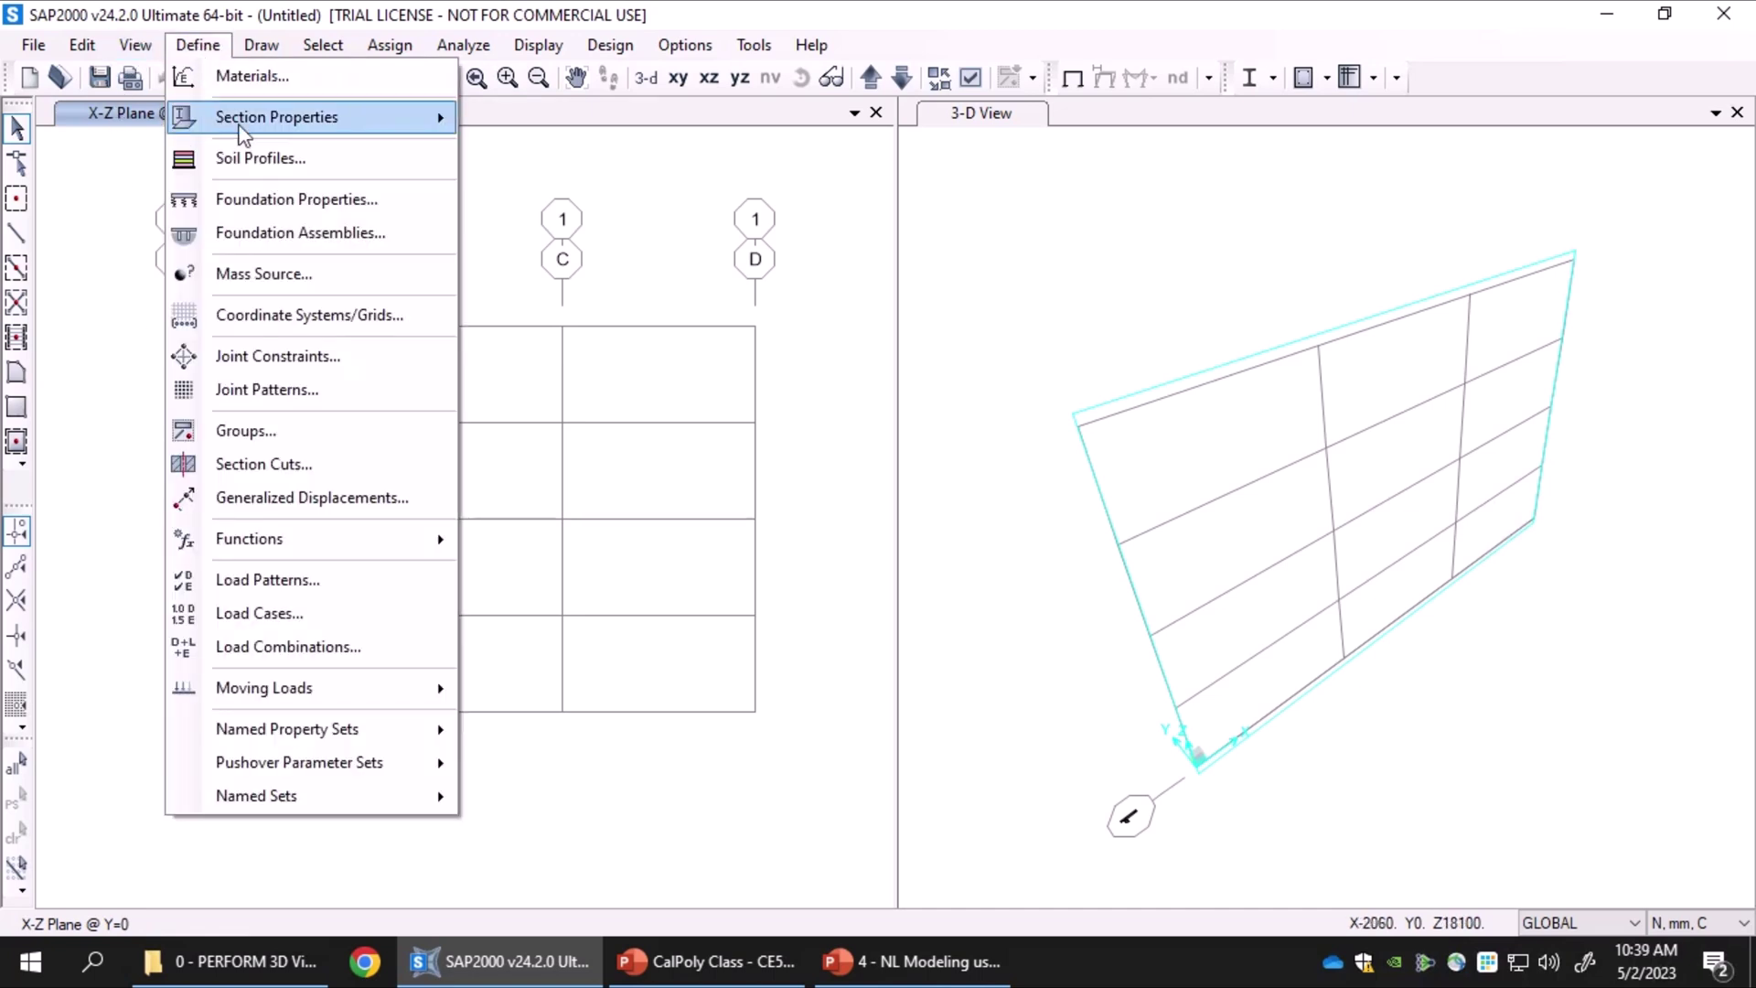
pyautogui.moveTo(244, 132)
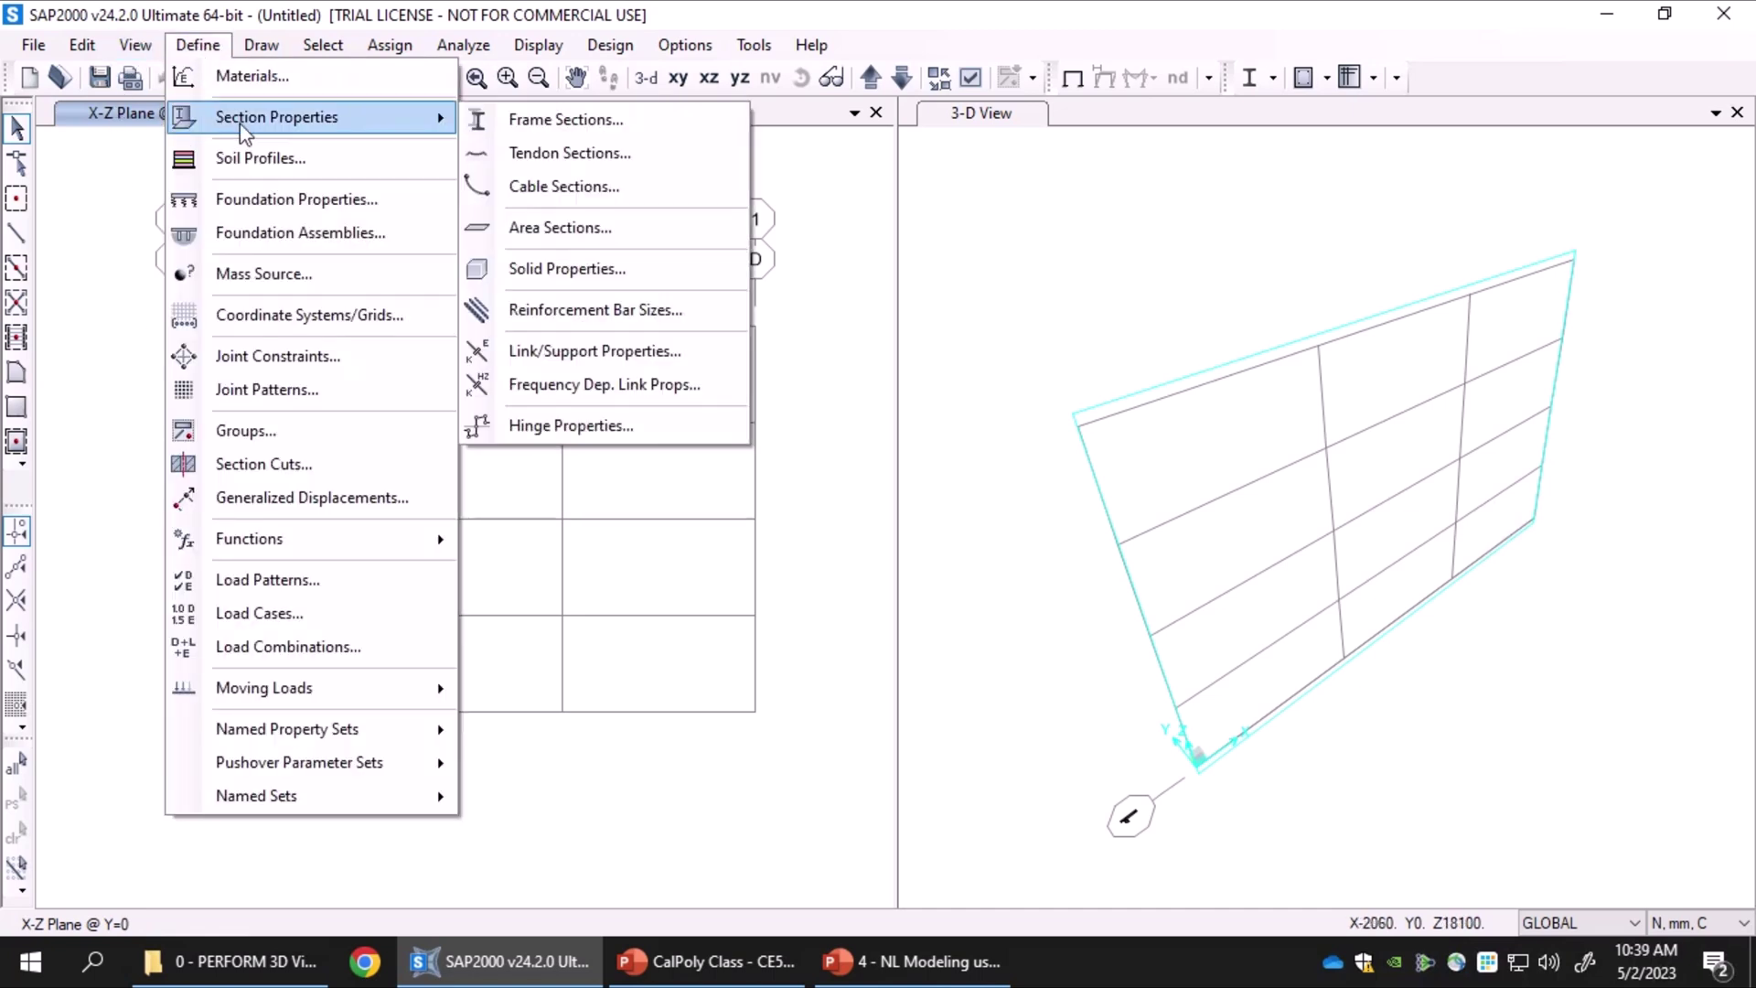
pyautogui.click(553, 123)
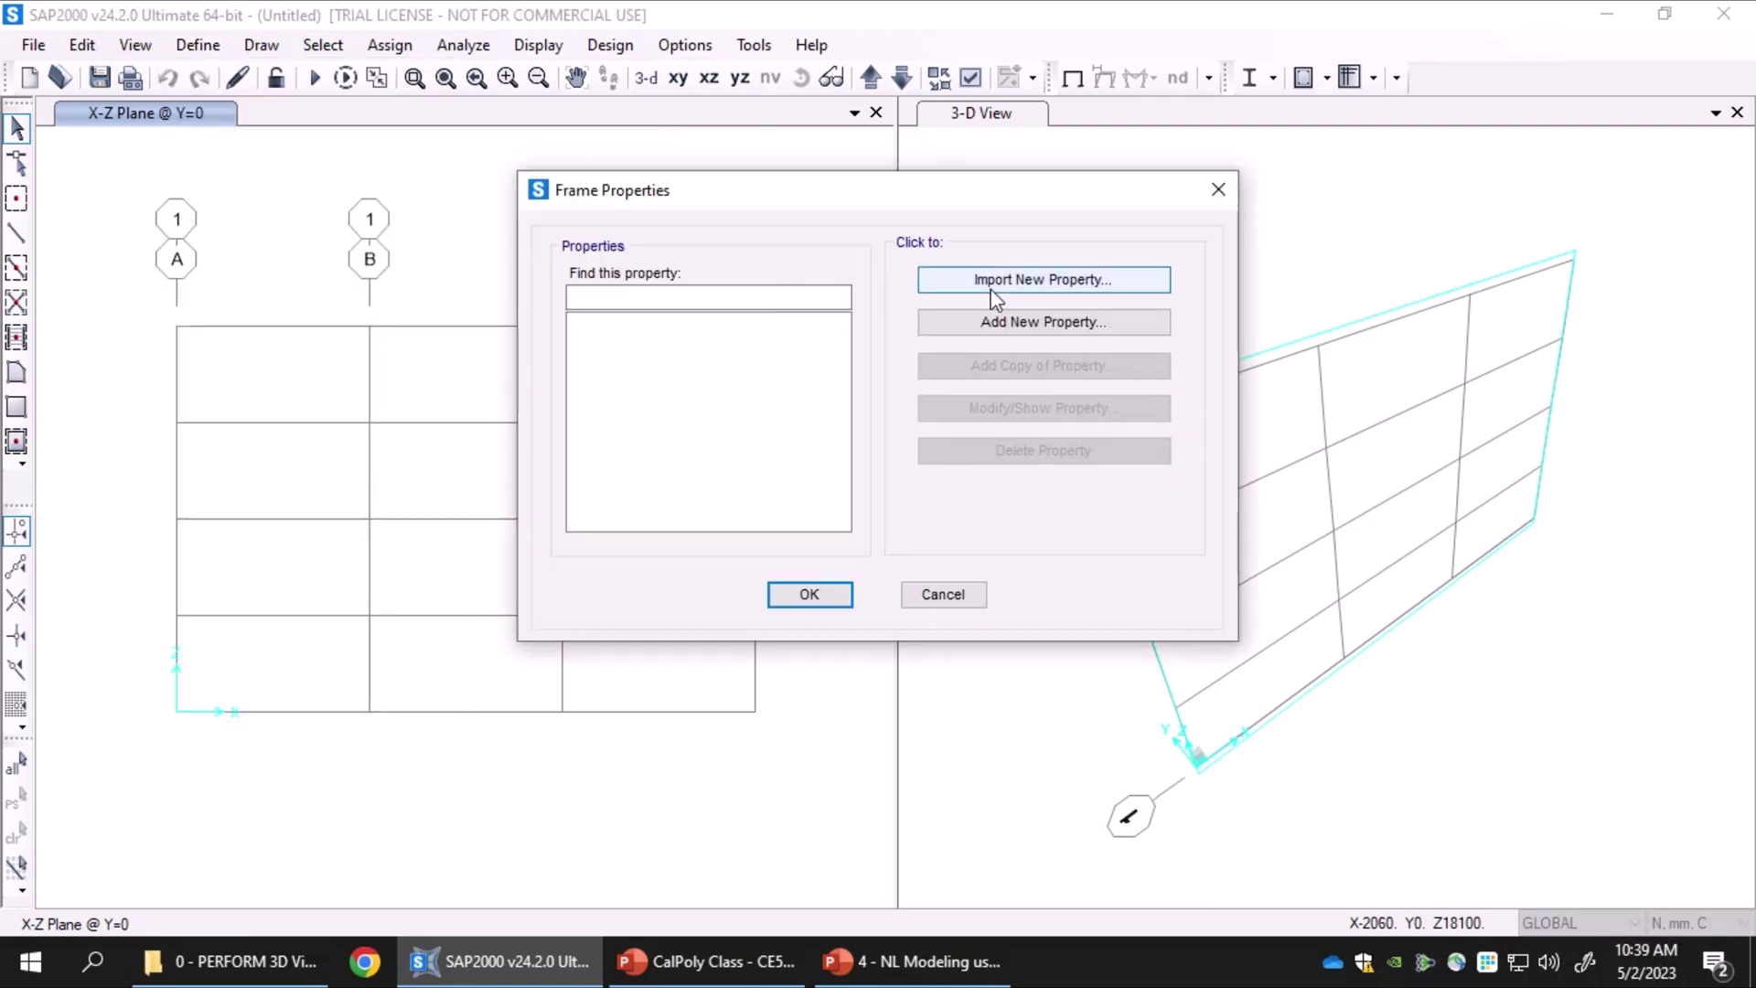
pyautogui.click(1001, 329)
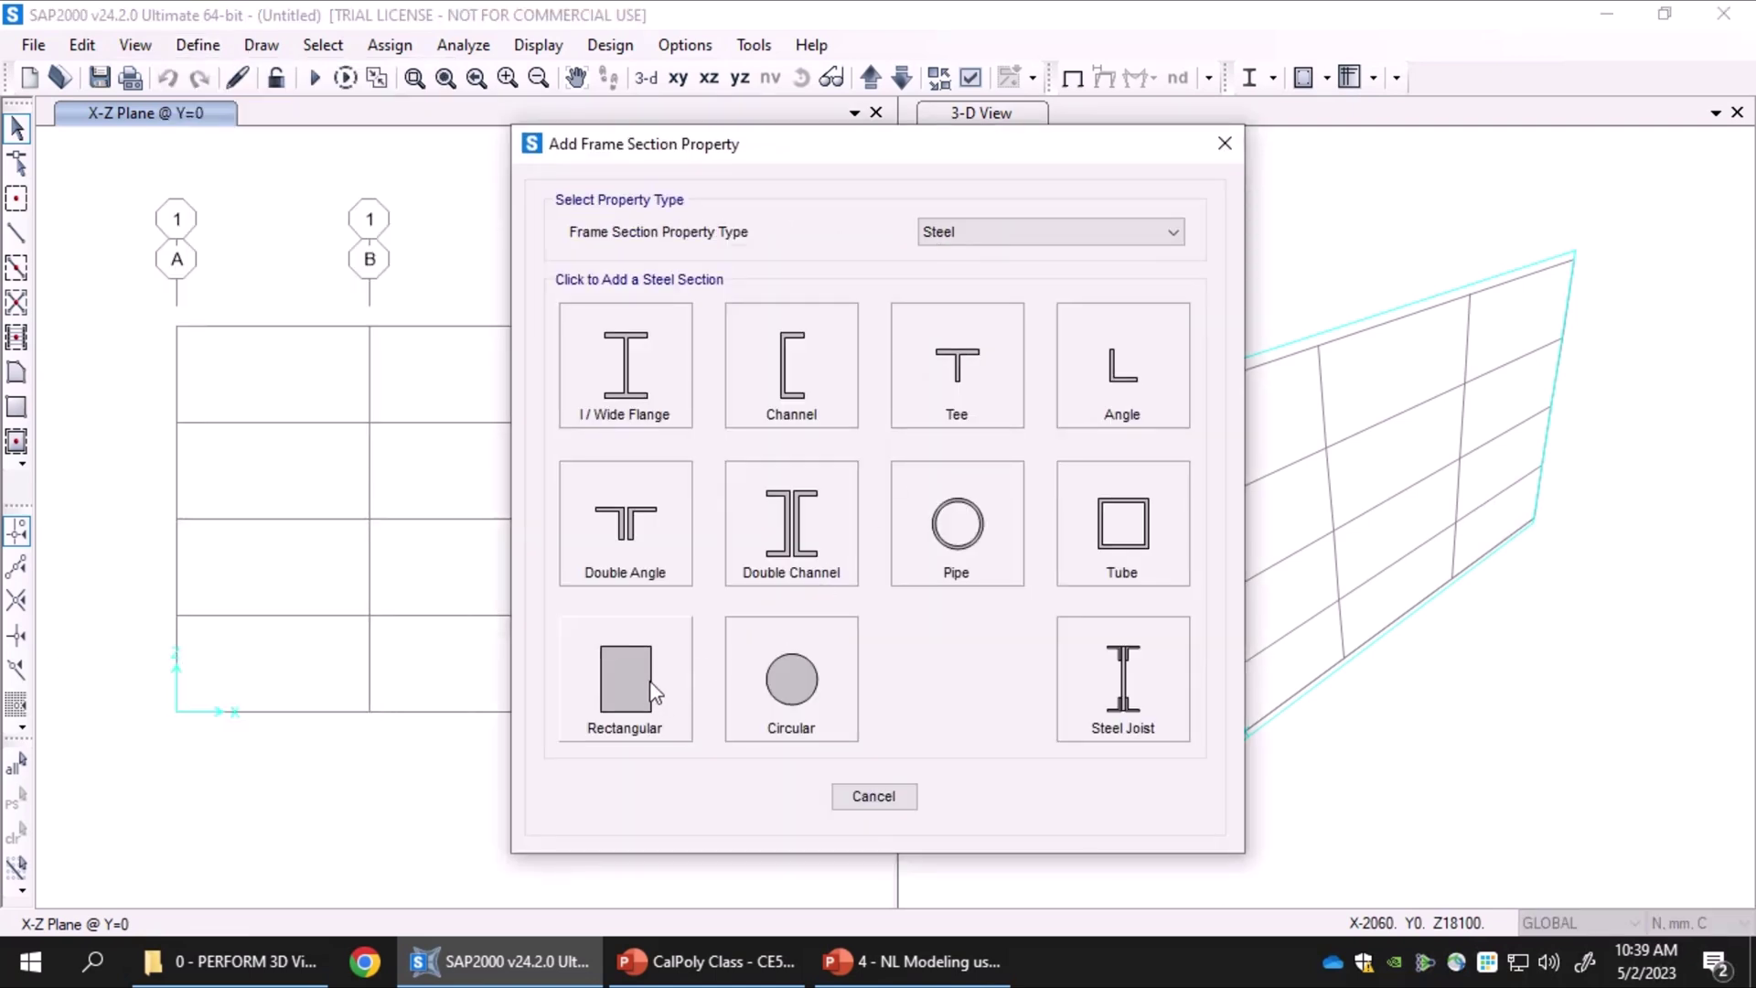
pyautogui.click(1031, 229)
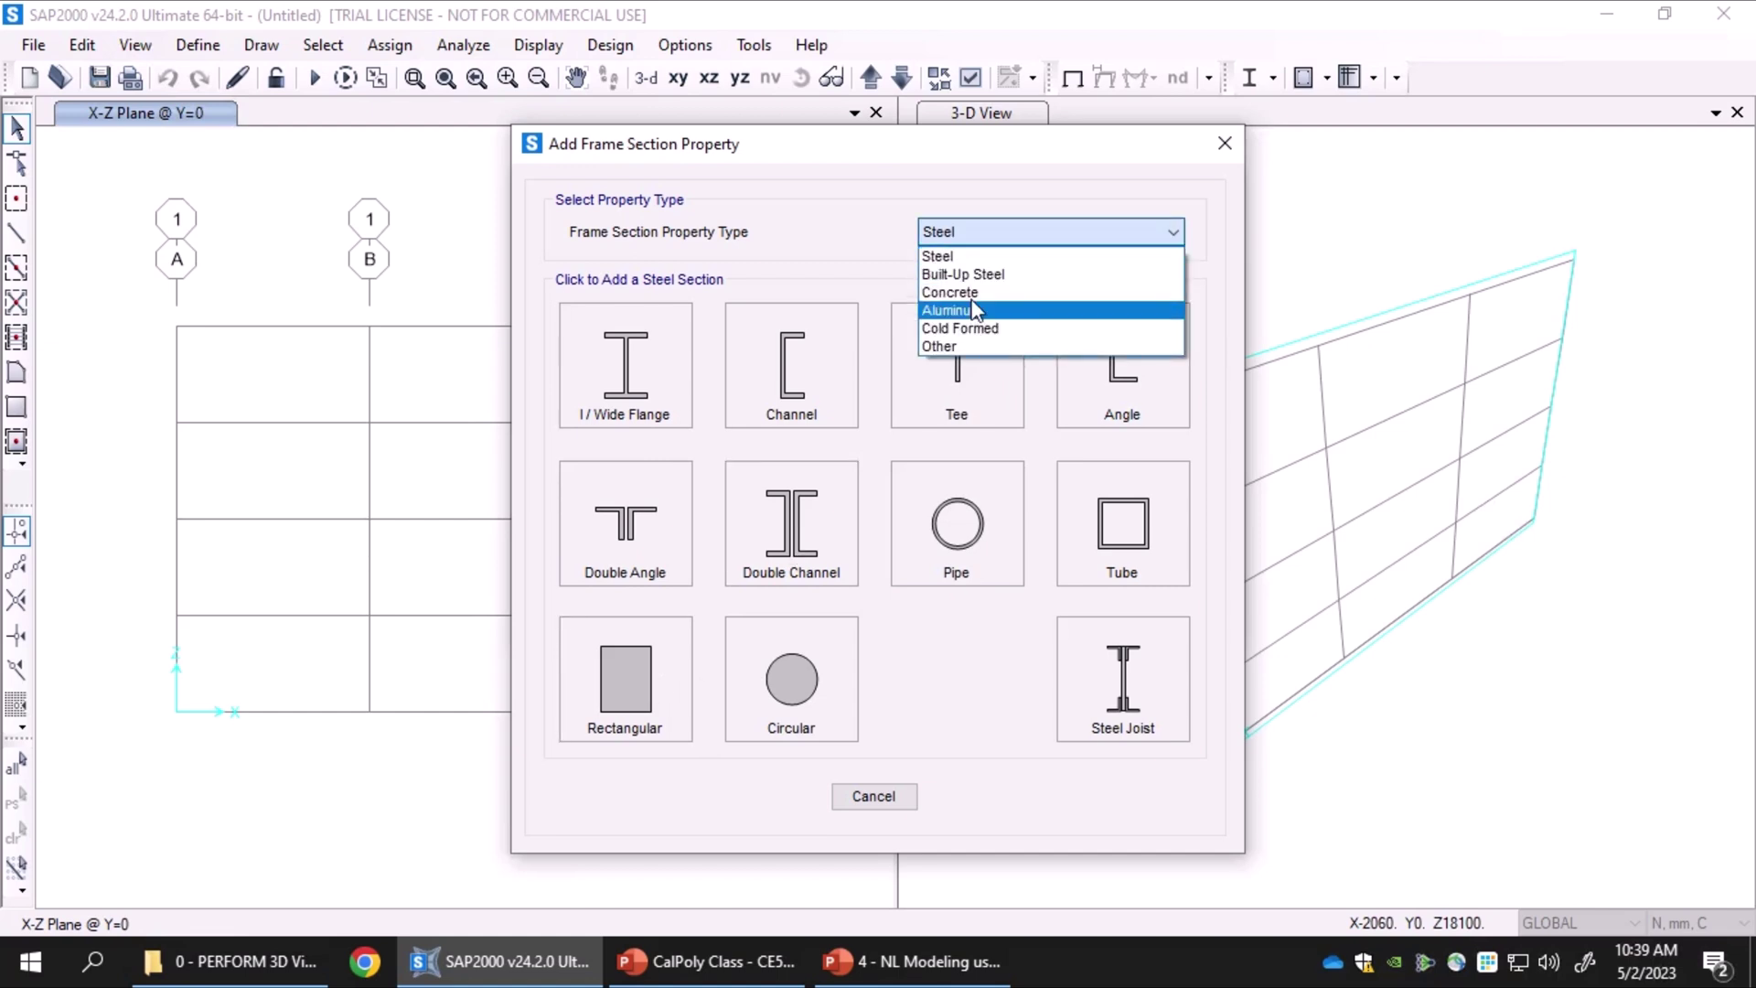
pyautogui.click(969, 292)
pyautogui.click(631, 393)
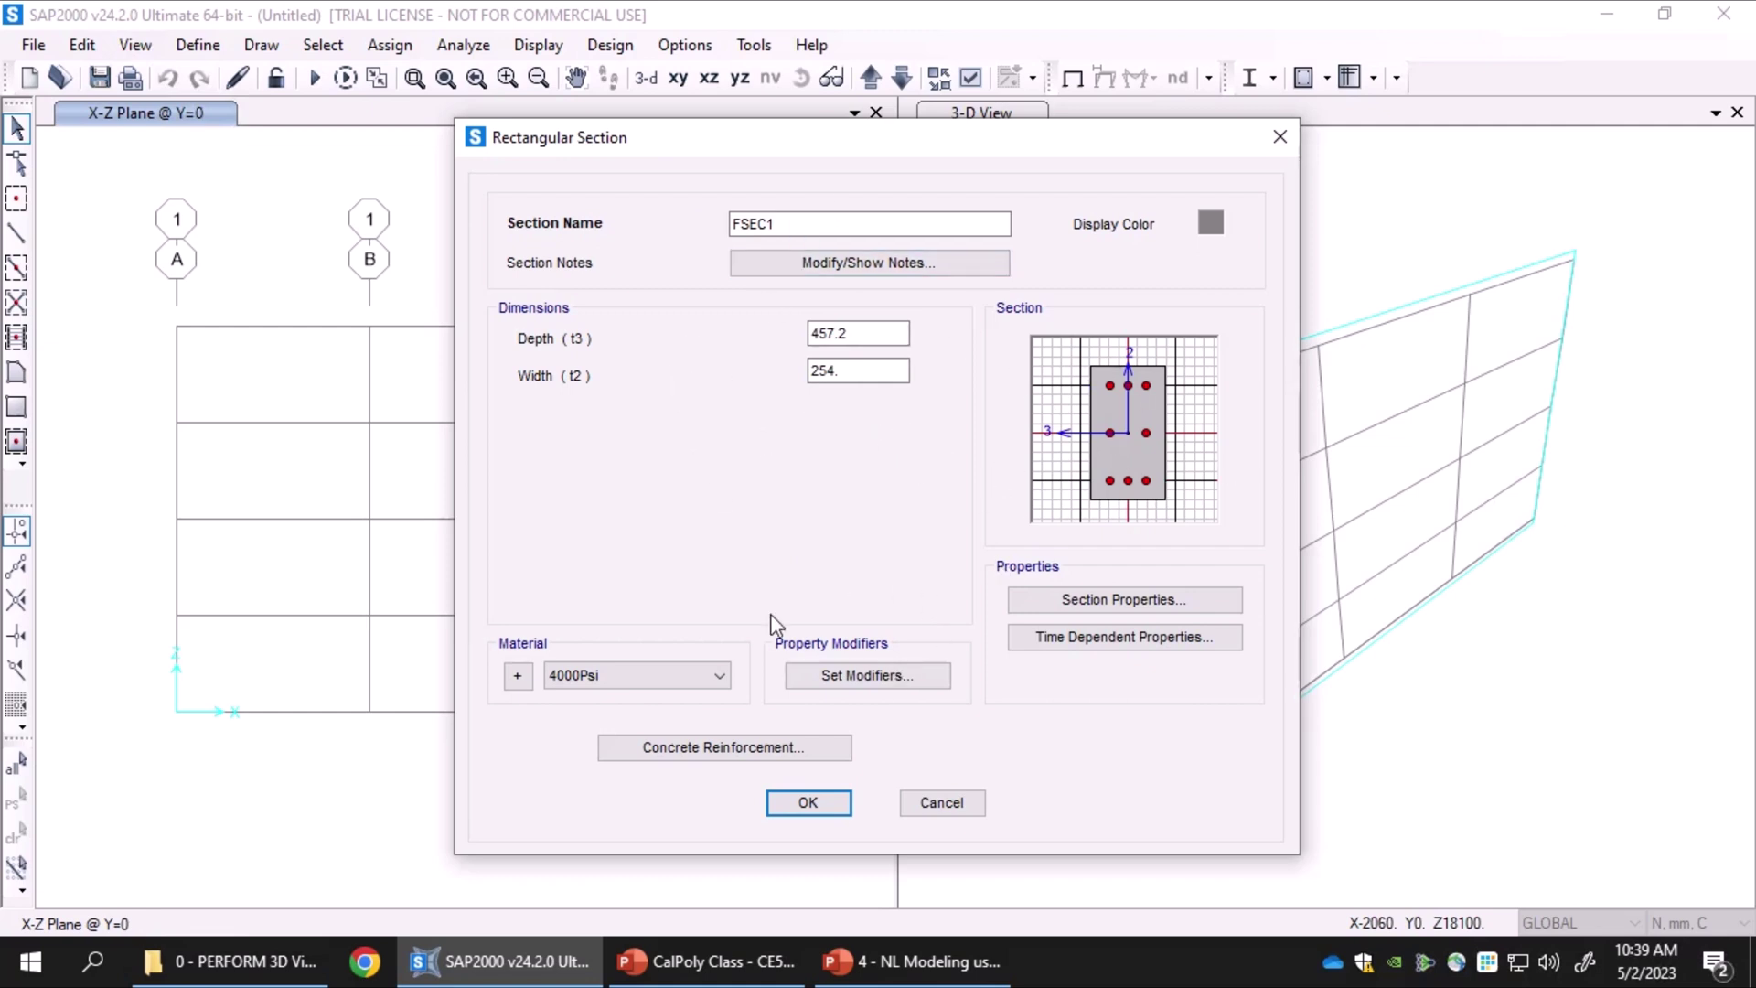
# Set the rectangular section's material to Nonlinear Concrete and open its concrete reinforcement data
pyautogui.click(666, 676)
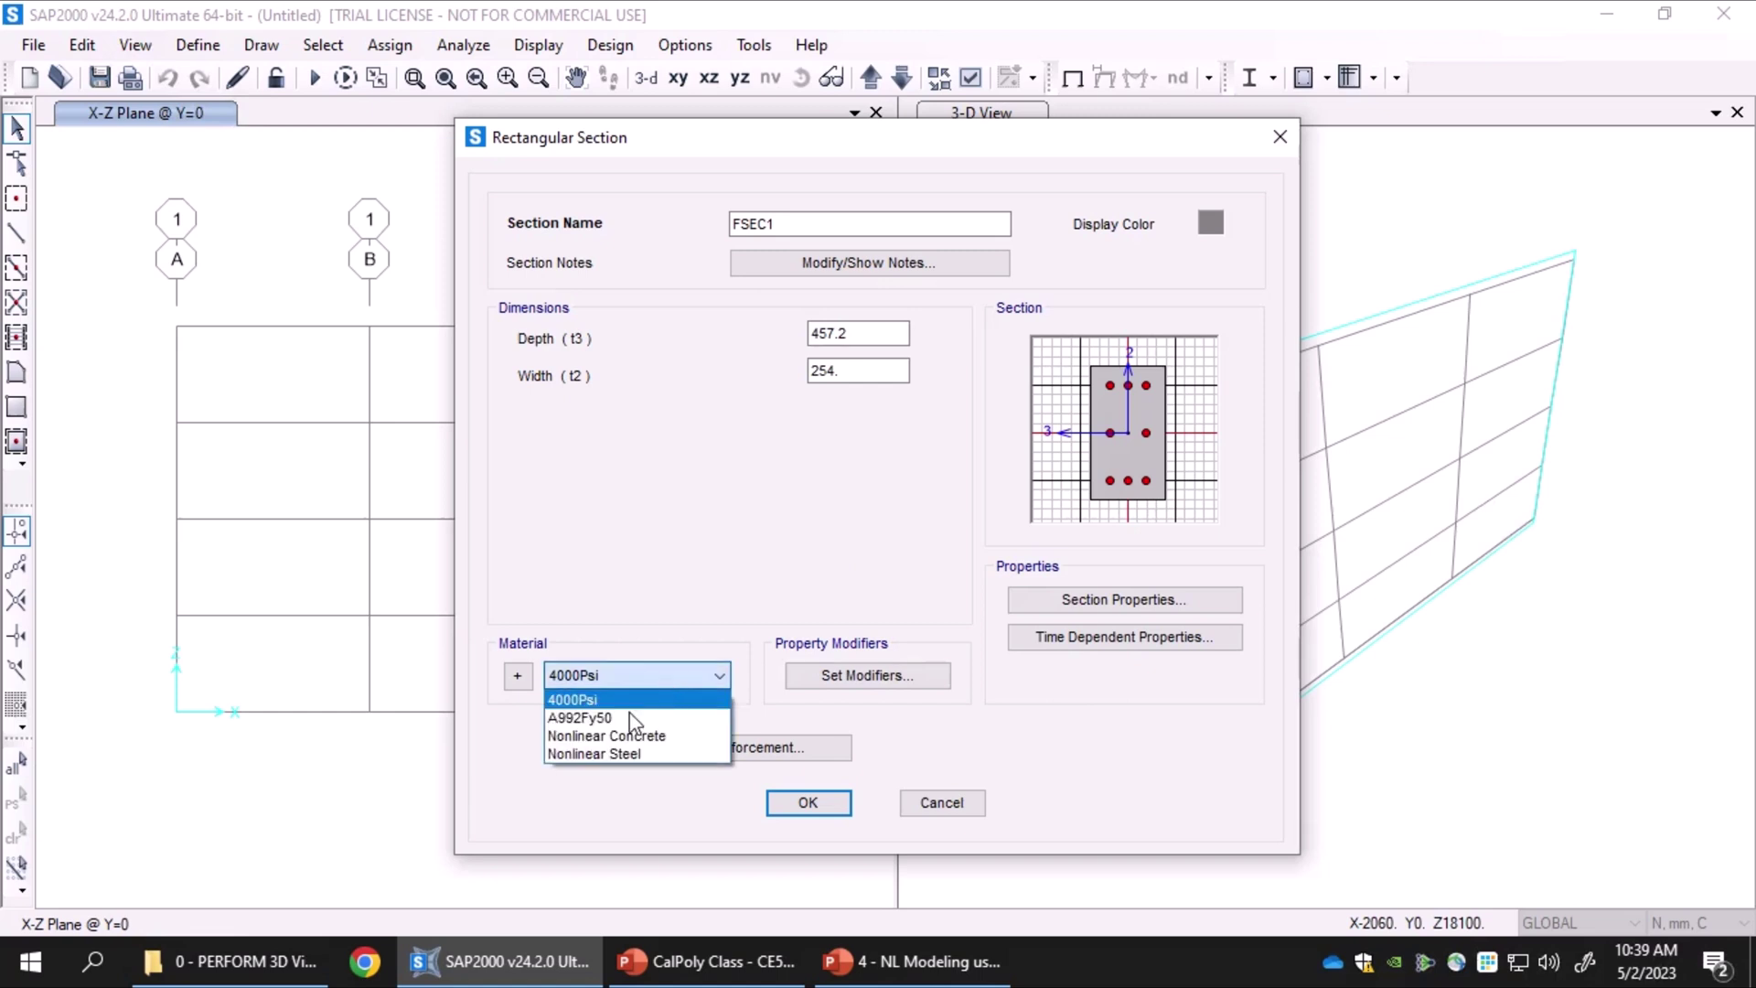
pyautogui.click(625, 736)
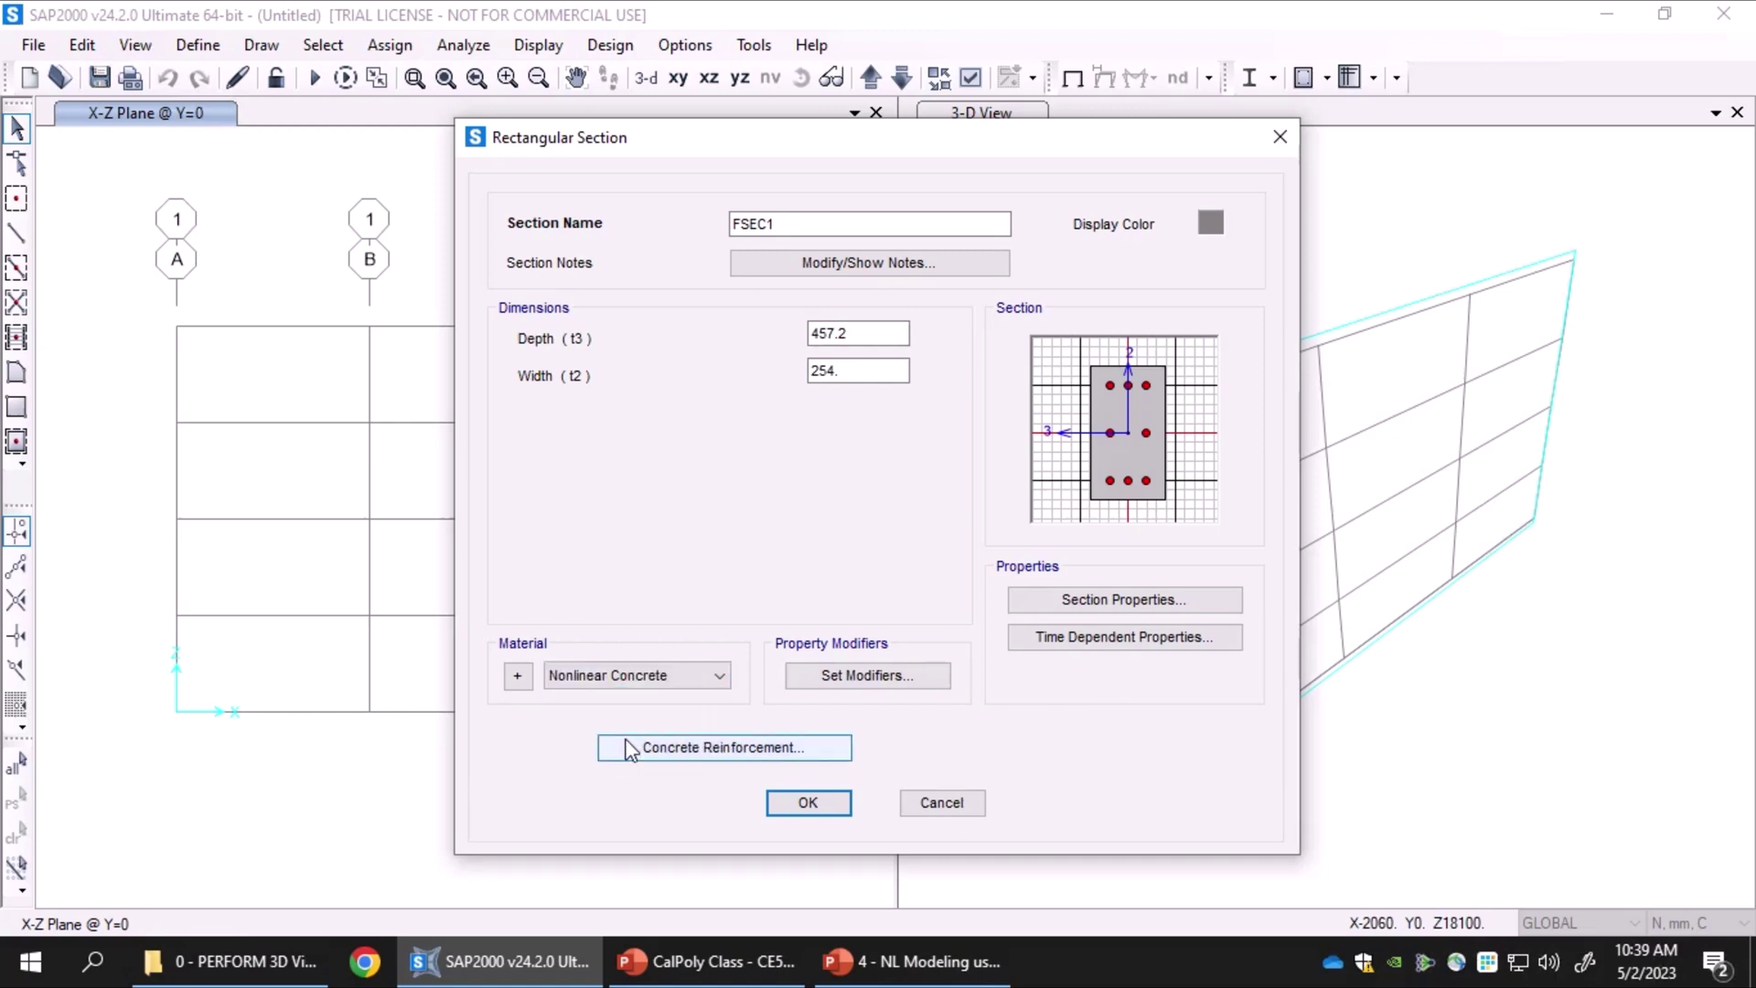
pyautogui.click(681, 755)
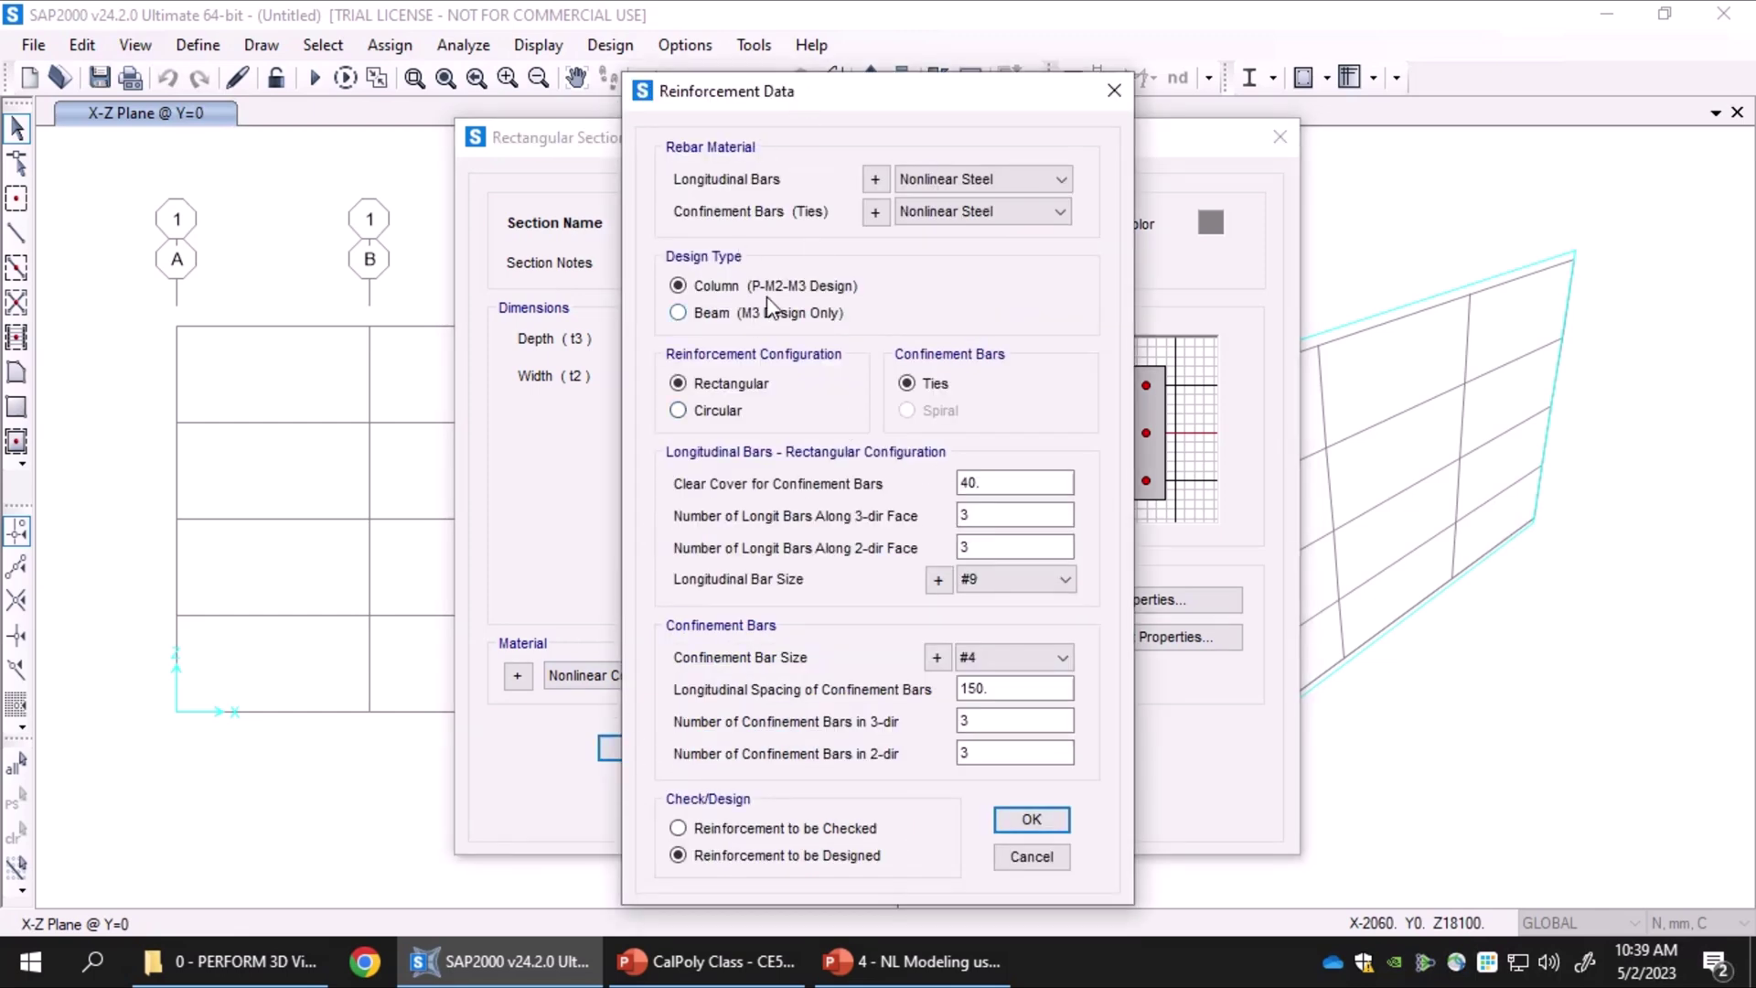
# Keep Nonlinear Steel for the longitudinal and confinement bars and accept the reinforcement data with the Column (P-M2-M3 Design) type
pyautogui.moveTo(748, 91); pyautogui.dragTo(201, 55)
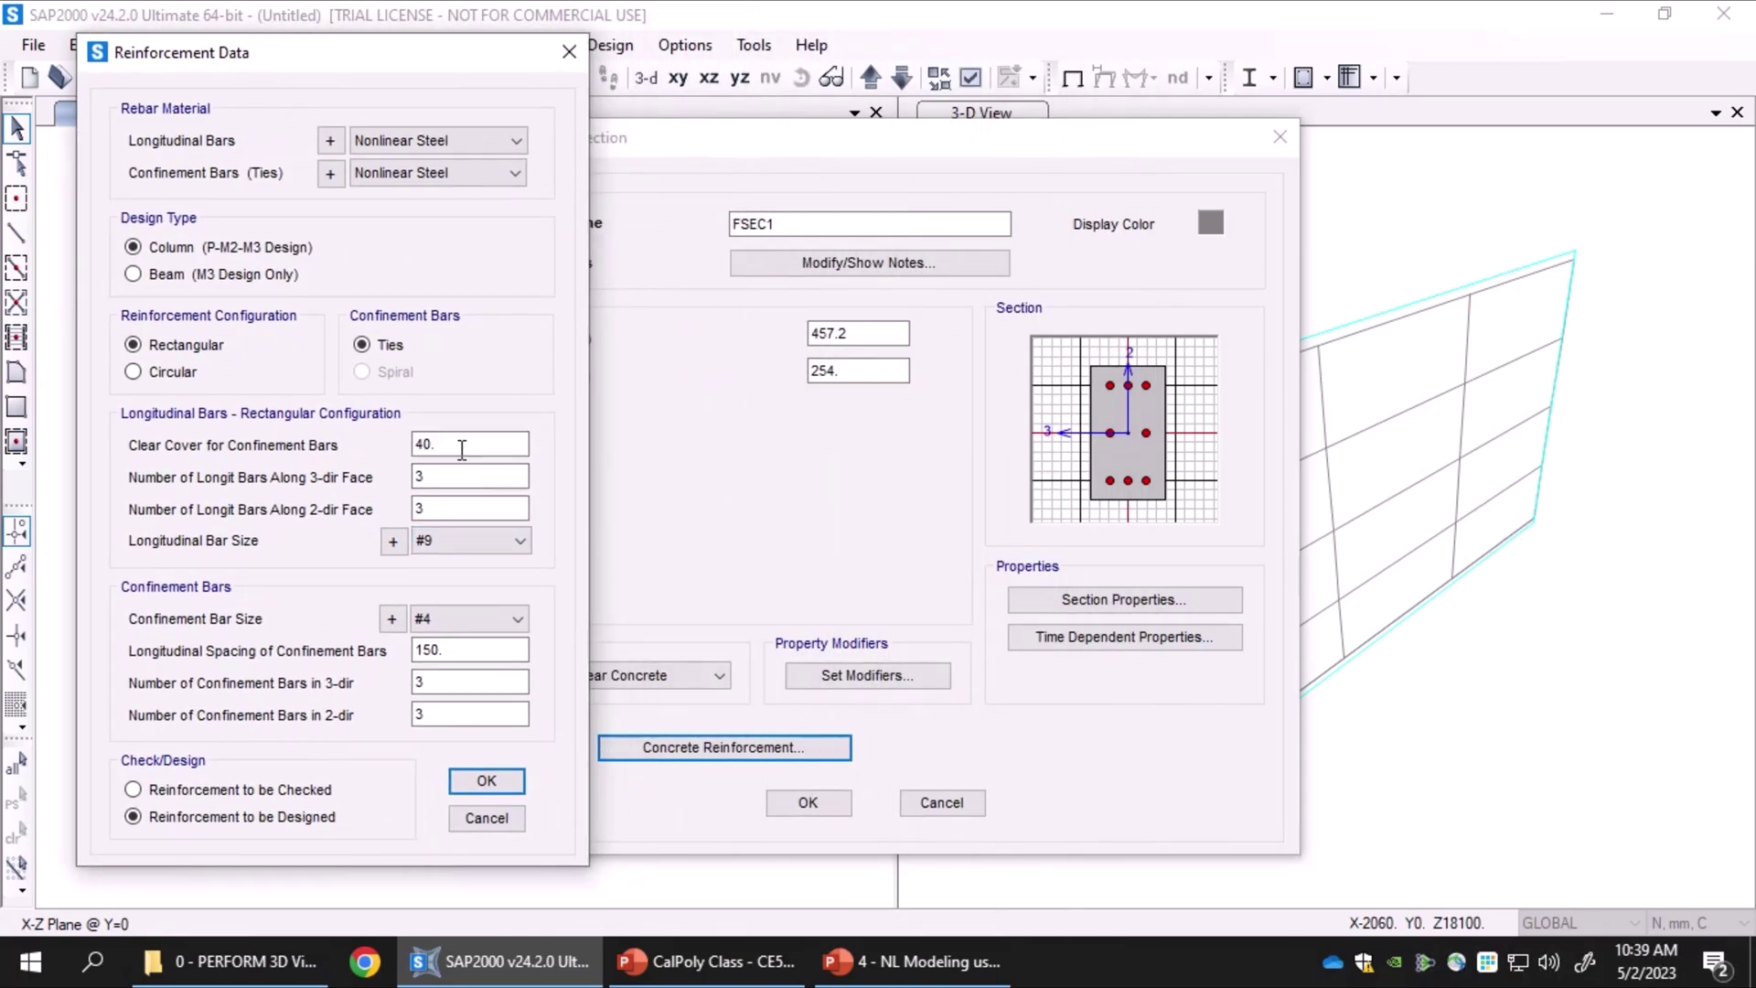
pyautogui.moveTo(462, 448); pyautogui.dragTo(384, 448)
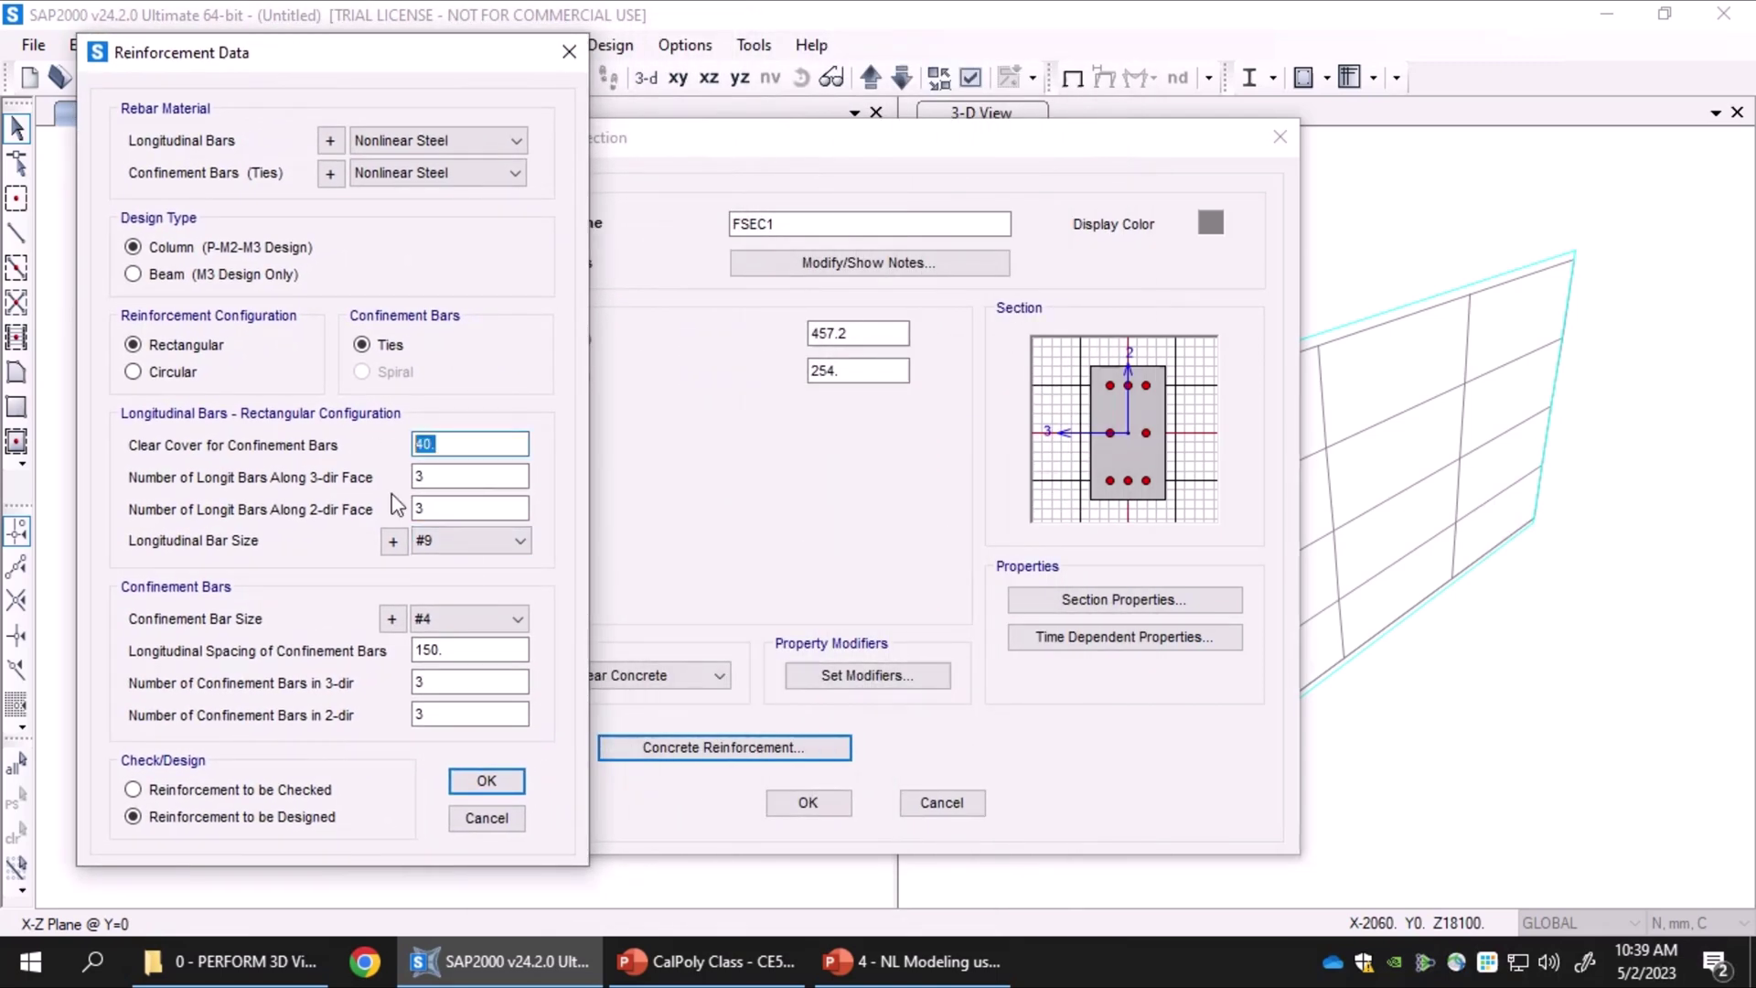
pyautogui.click(453, 509)
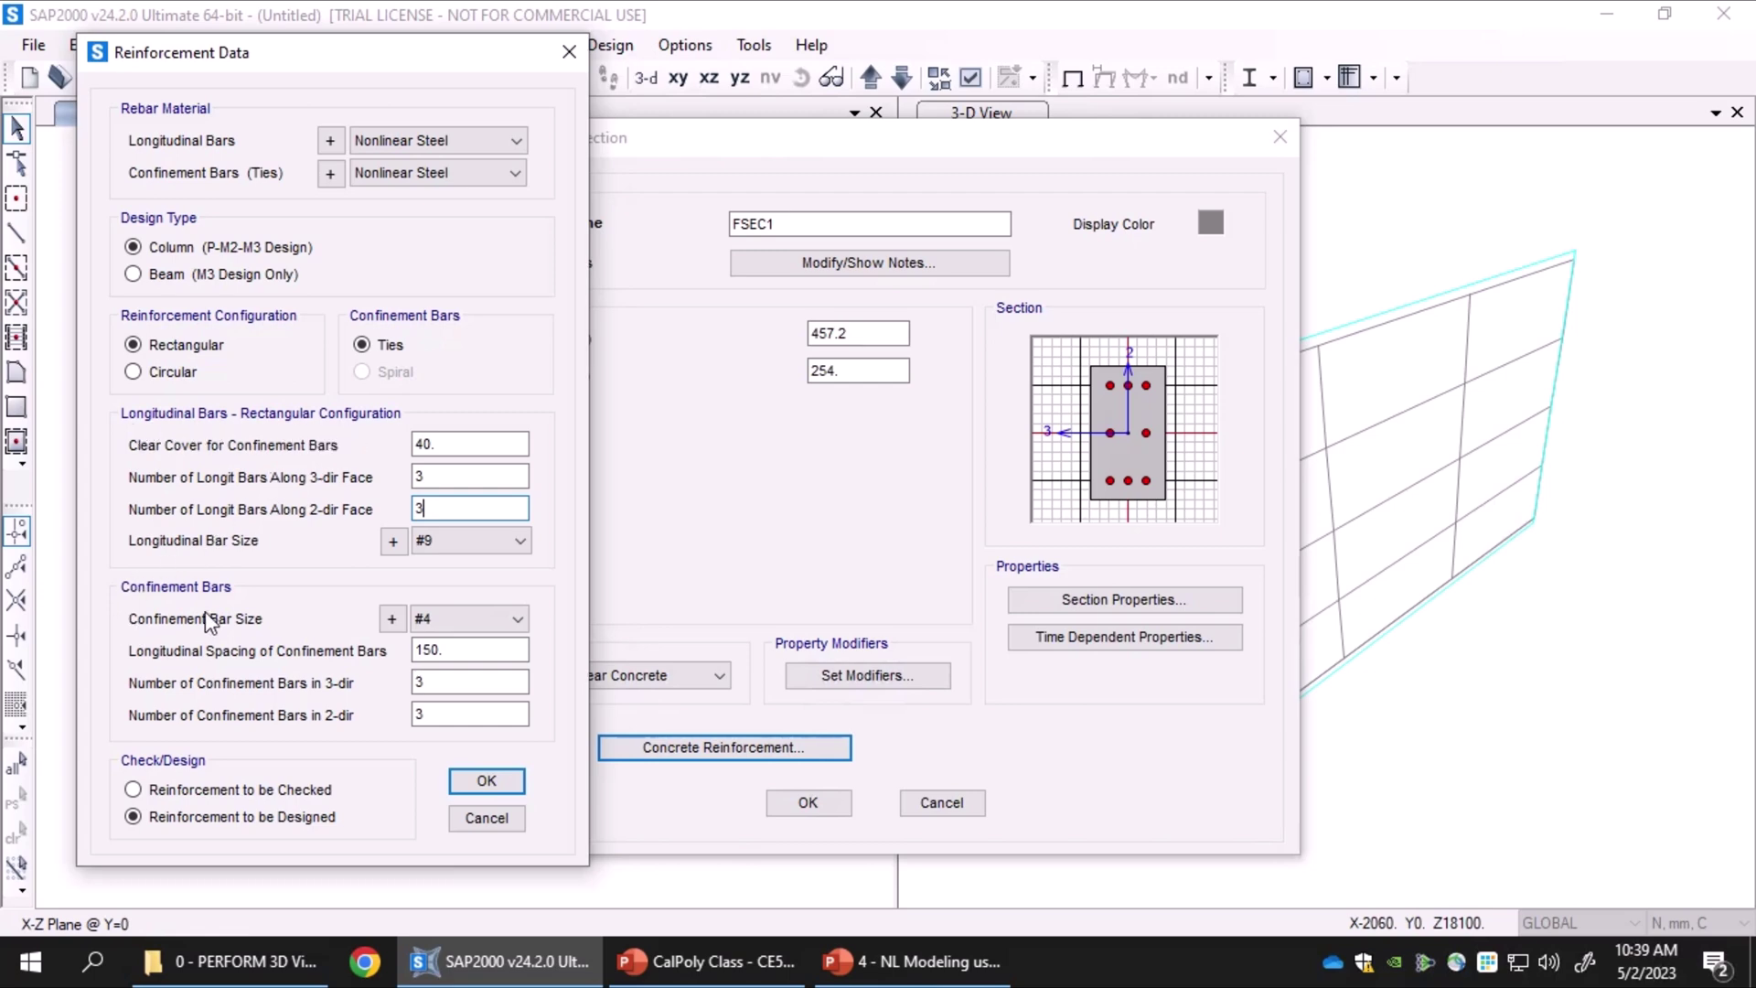
pyautogui.click(483, 543)
pyautogui.click(483, 548)
pyautogui.click(435, 145)
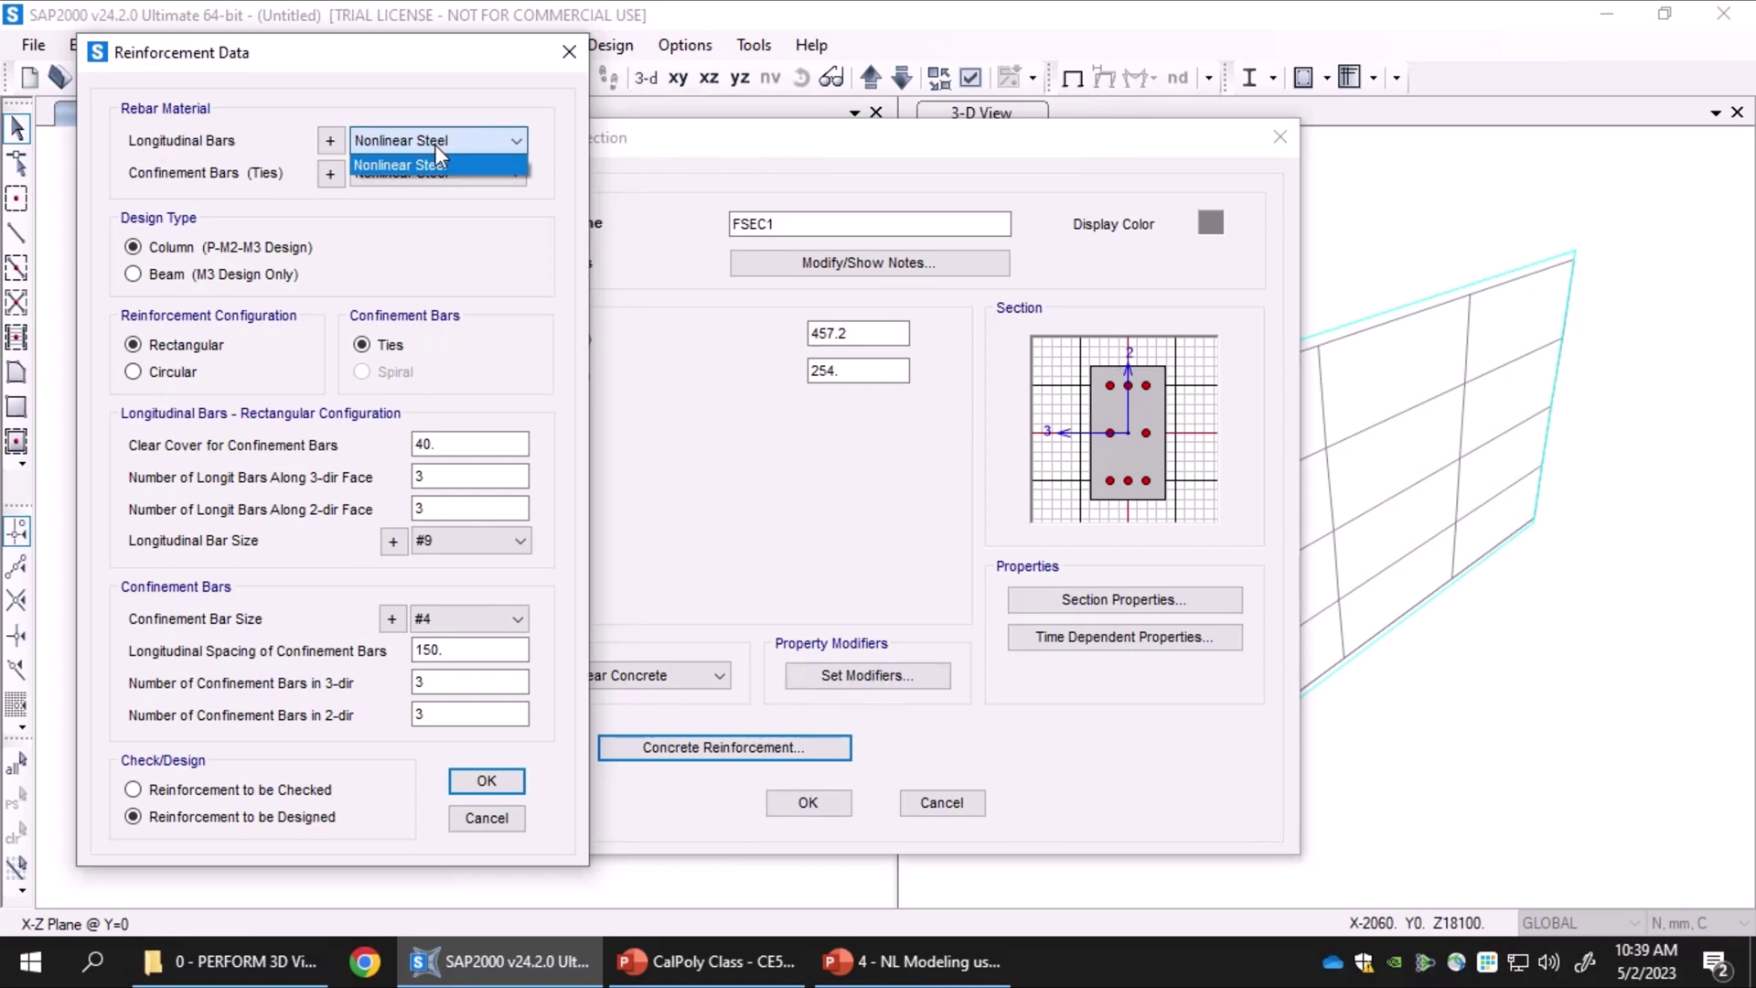
pyautogui.click(435, 145)
pyautogui.click(422, 178)
pyautogui.click(414, 199)
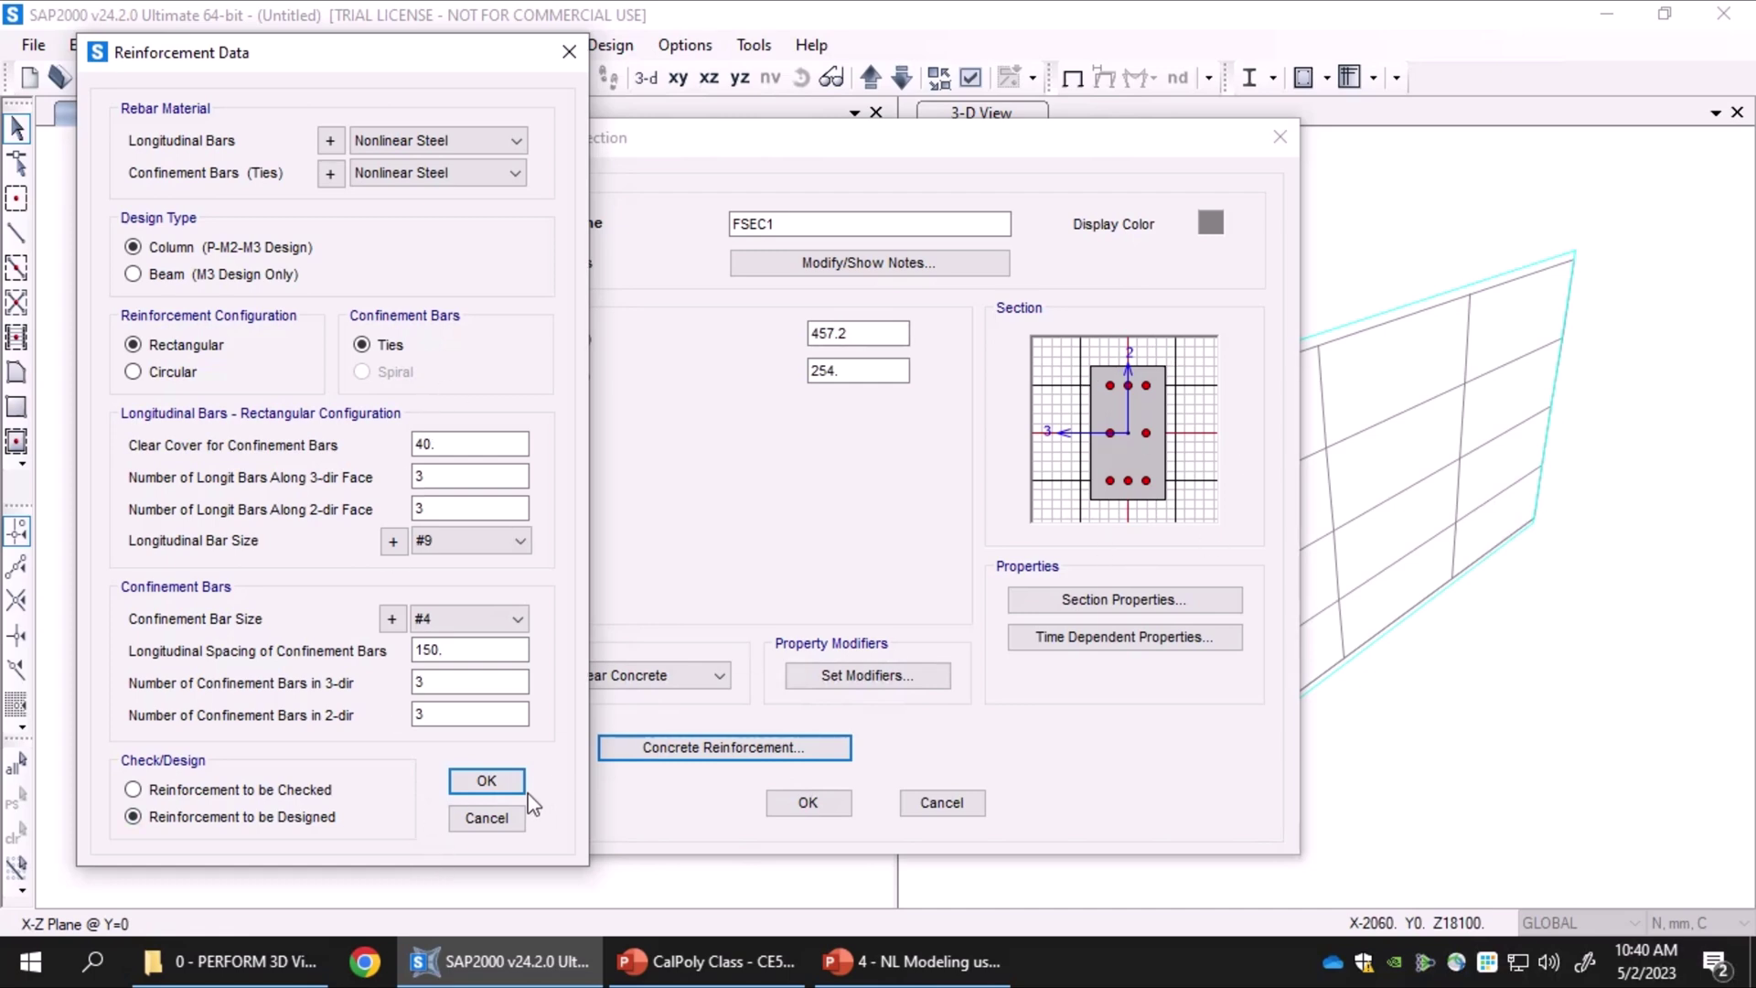
pyautogui.click(502, 784)
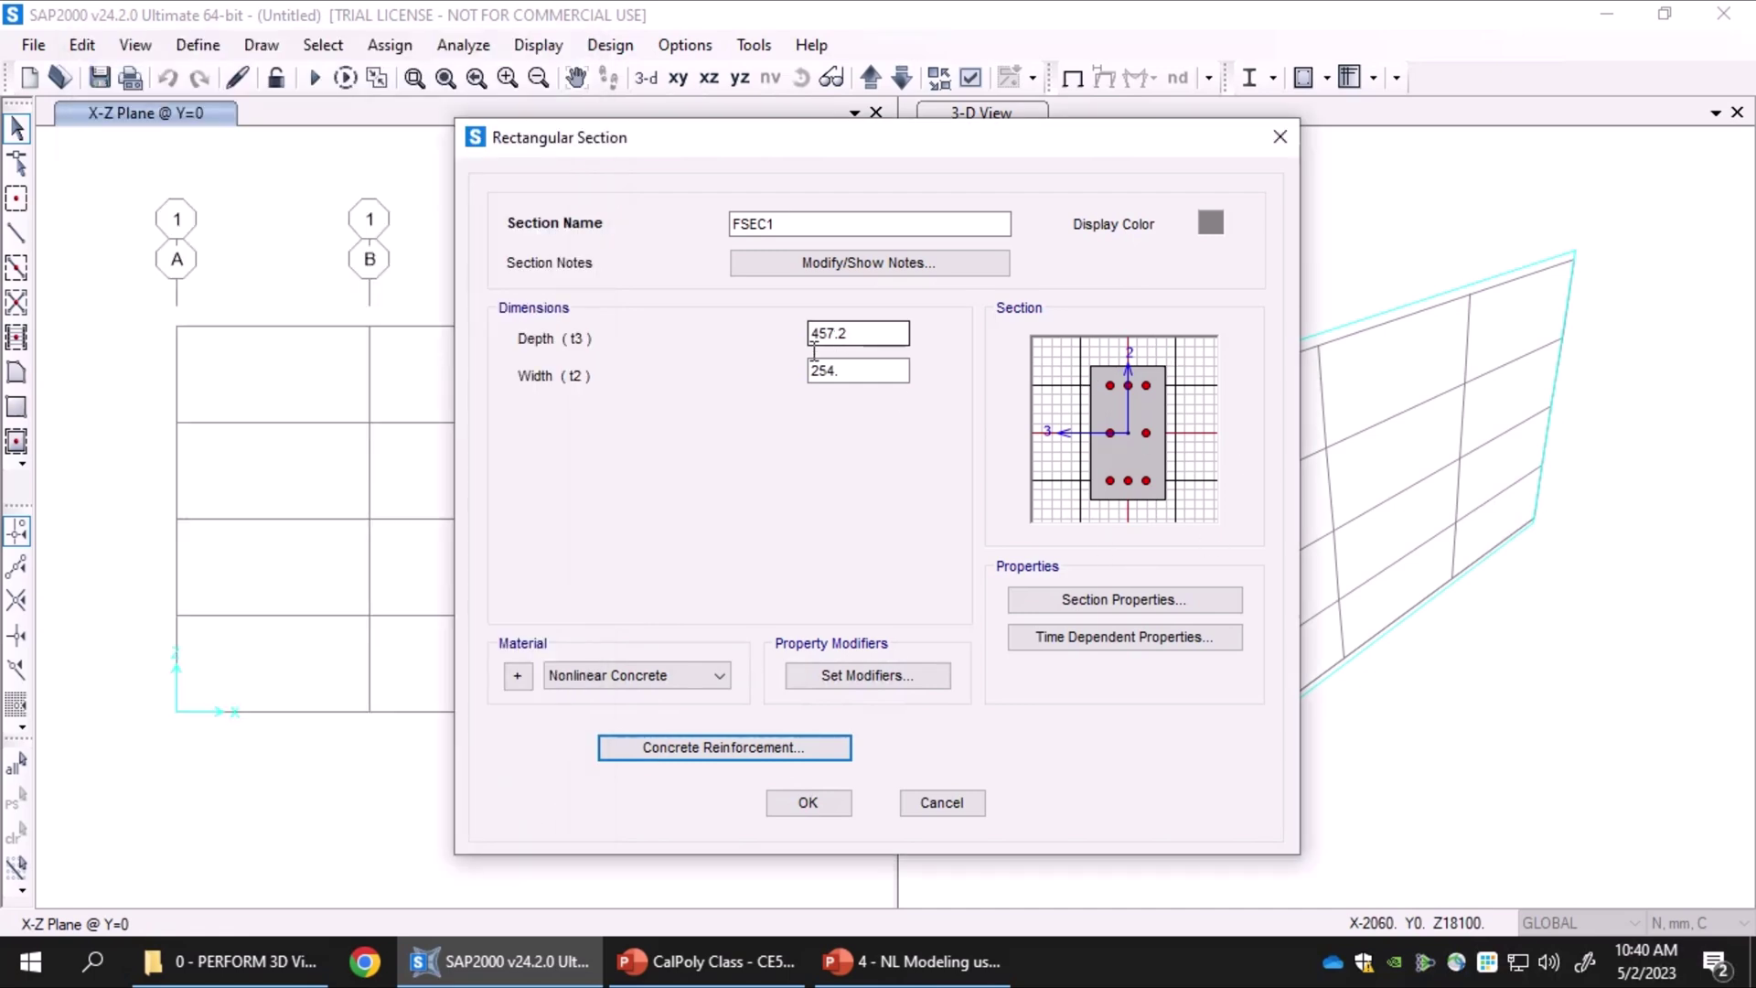
# Name the rectangular section Columns and accept its definition
pyautogui.doubleClick(824, 222)
pyautogui.click(824, 222)
pyautogui.moveTo(824, 222); pyautogui.dragTo(605, 230)
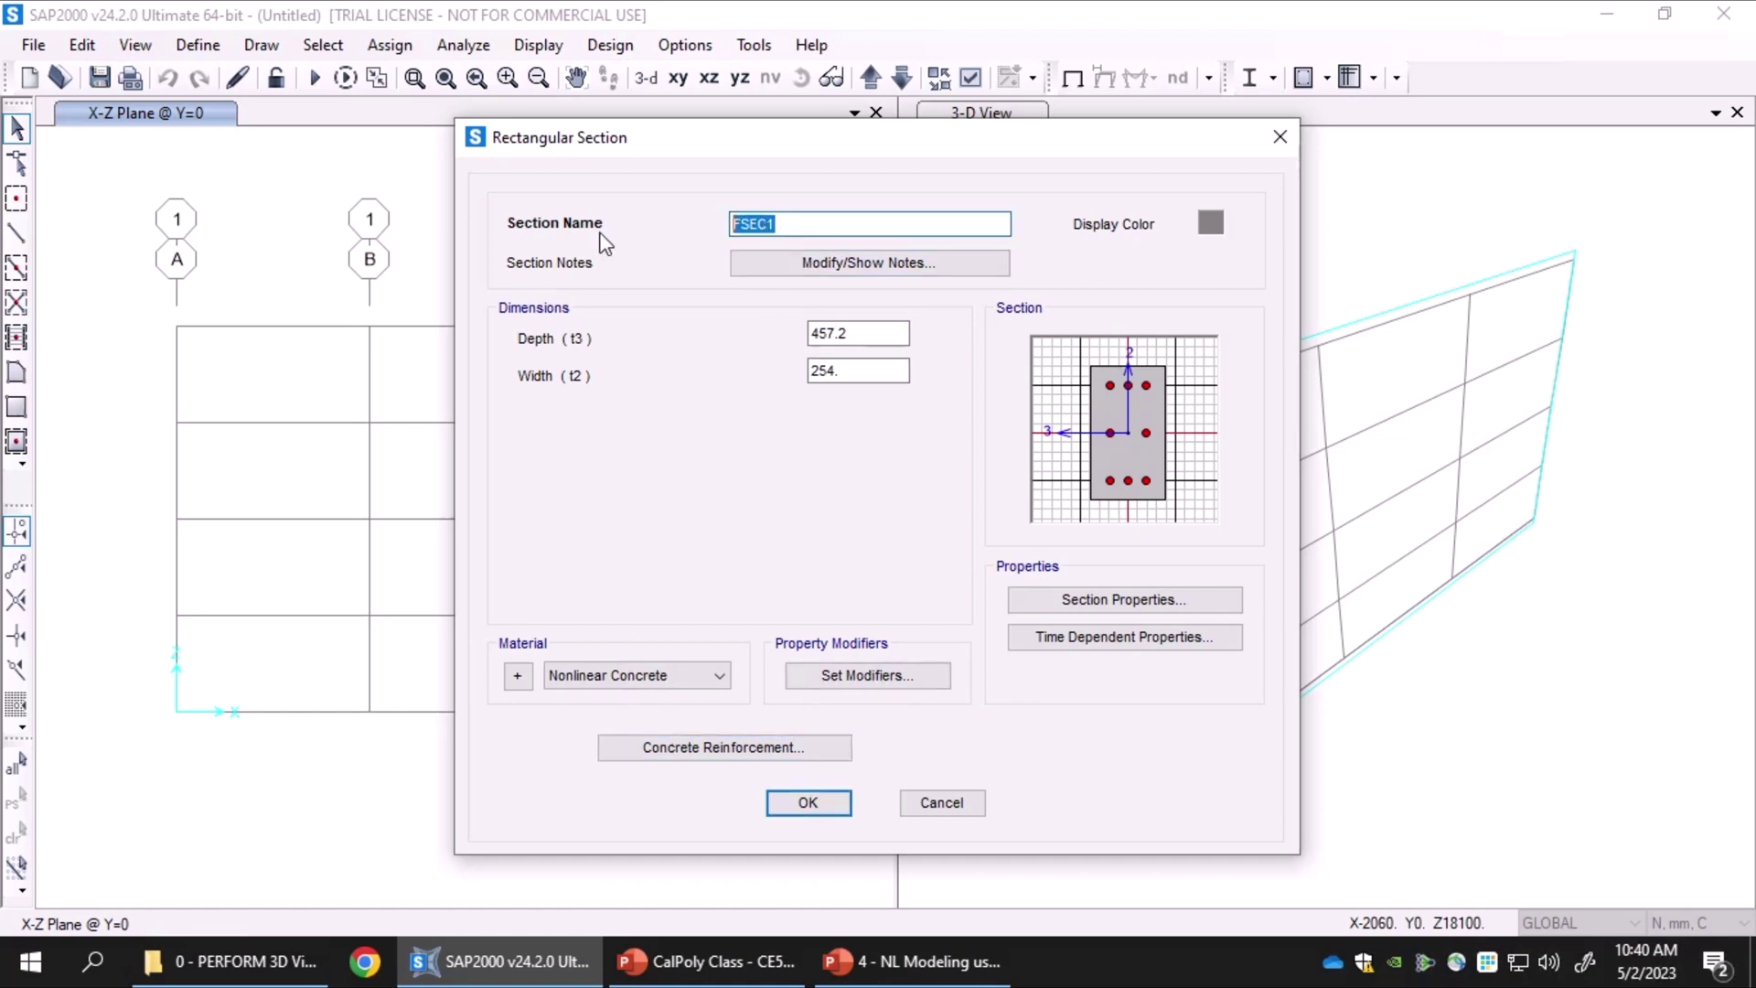
pyautogui.write('Columns')
pyautogui.click(809, 811)
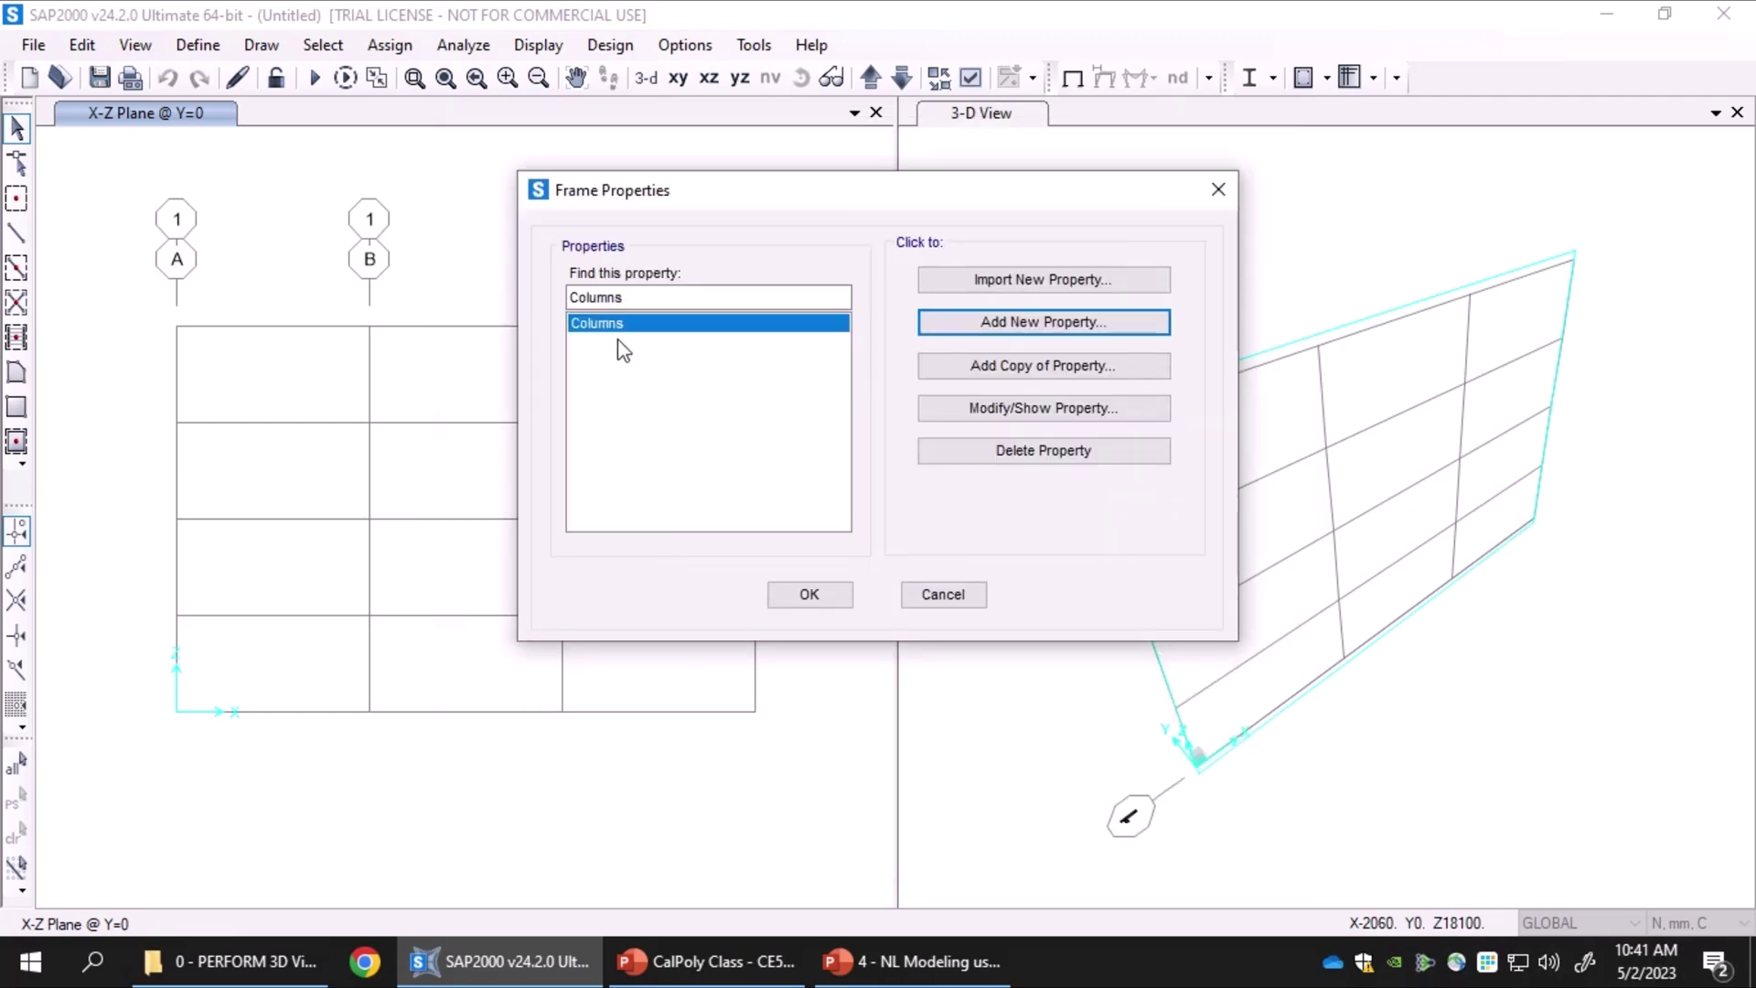
pyautogui.click(1060, 281)
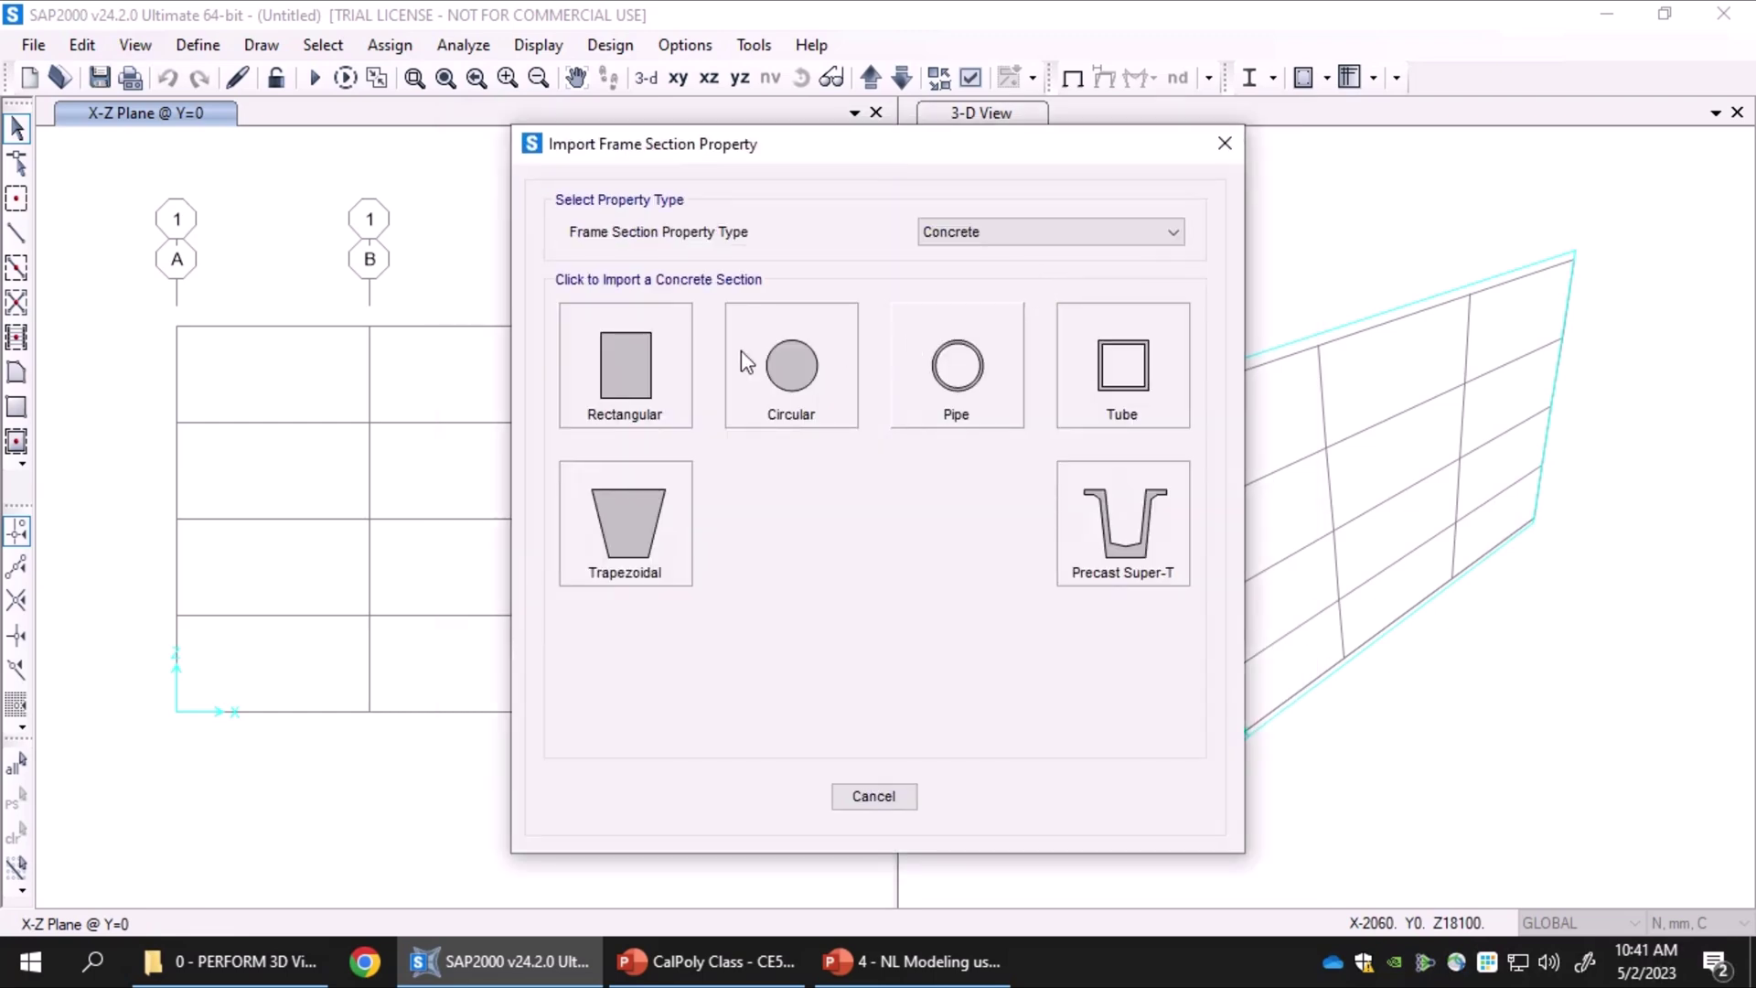
pyautogui.click(639, 364)
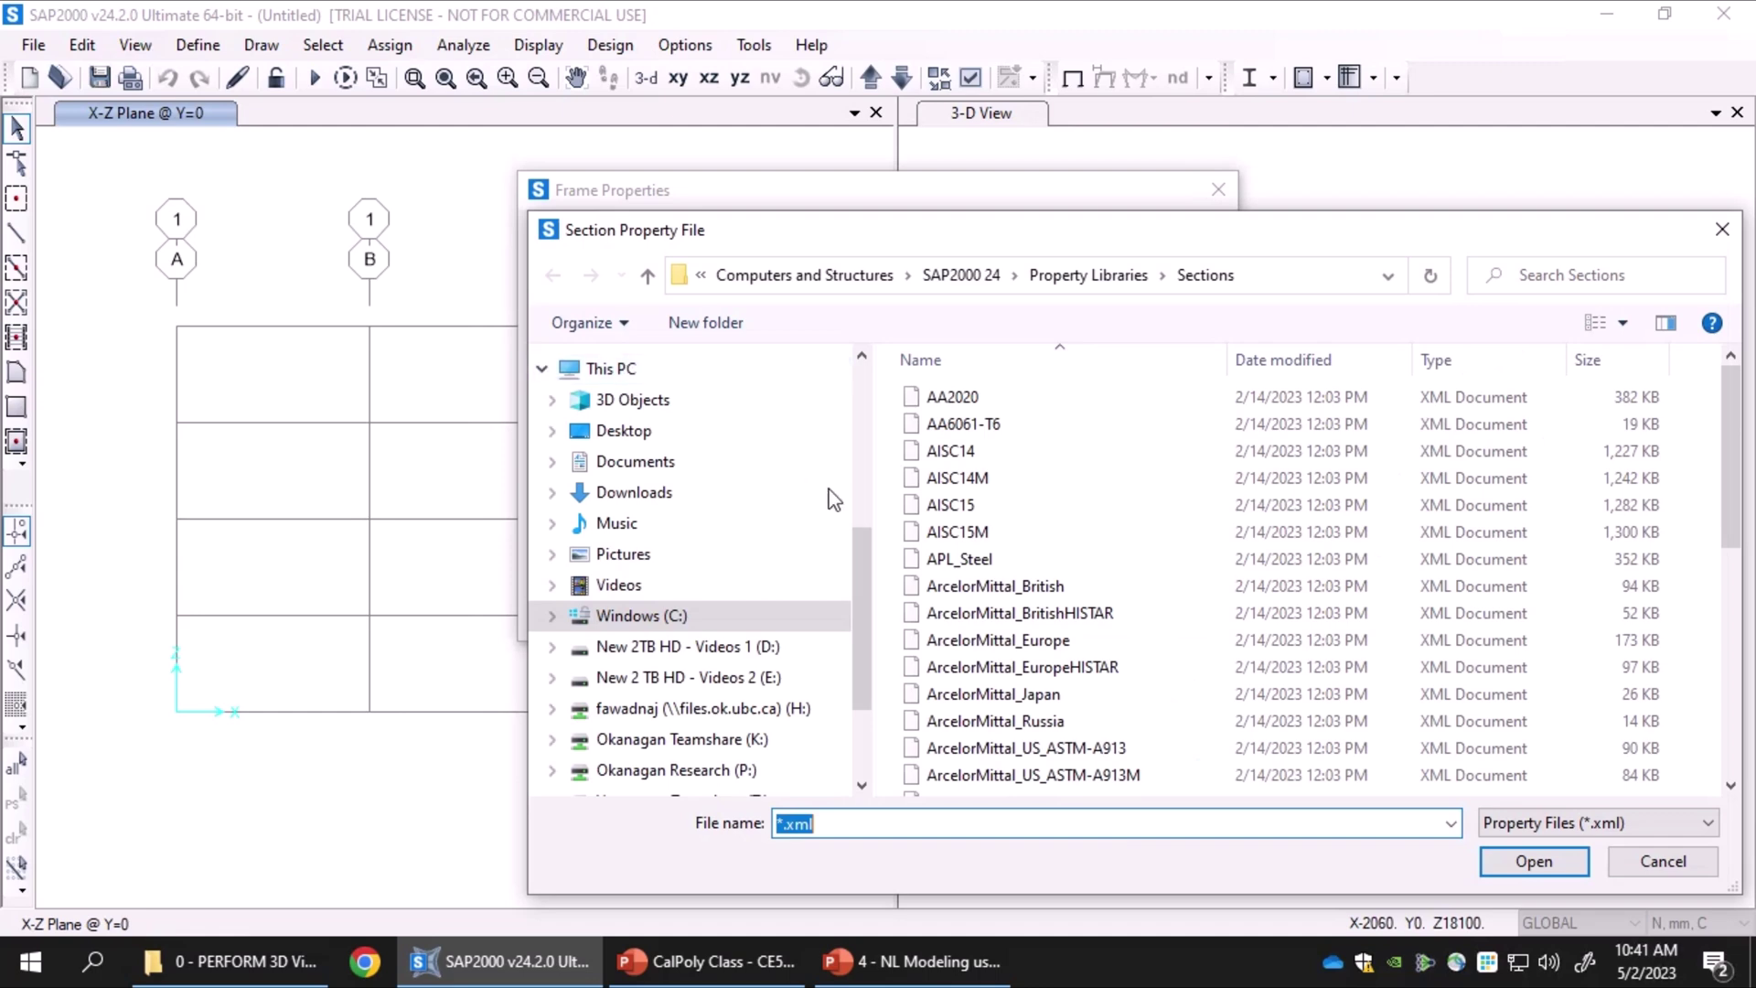
pyautogui.click(1663, 861)
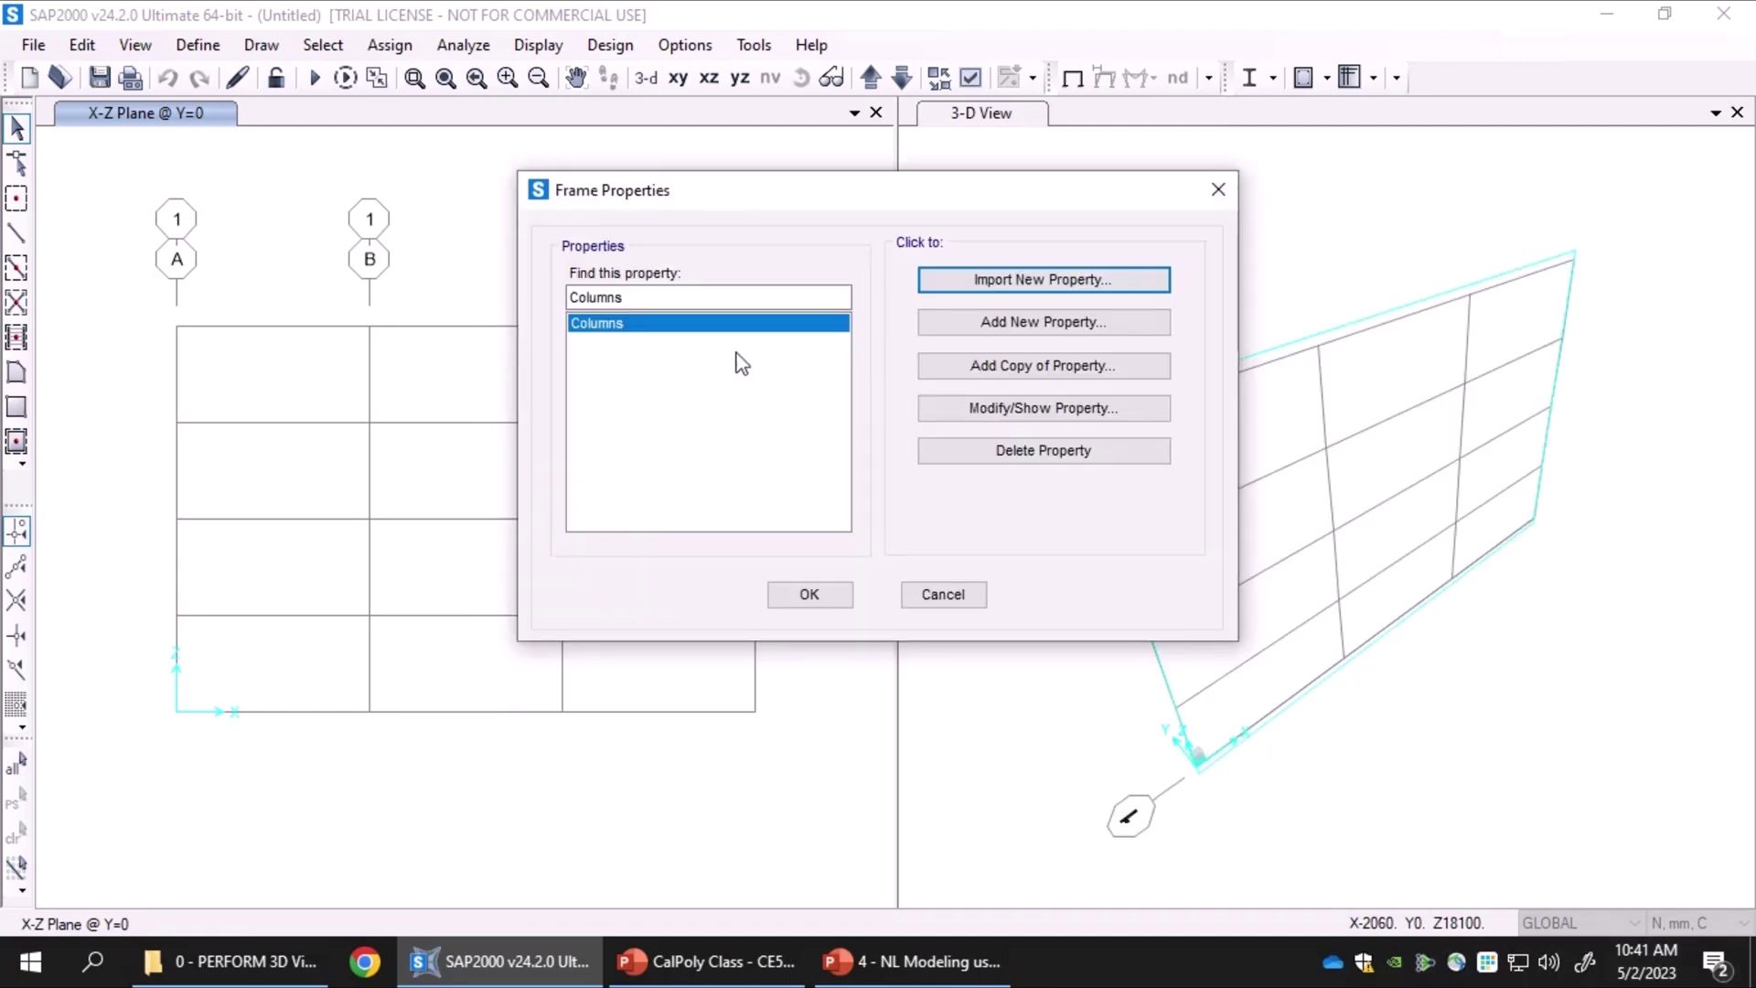
# Add a new rectangular concrete frame section named Beams with Nonlinear Concrete as its material
pyautogui.click(989, 329)
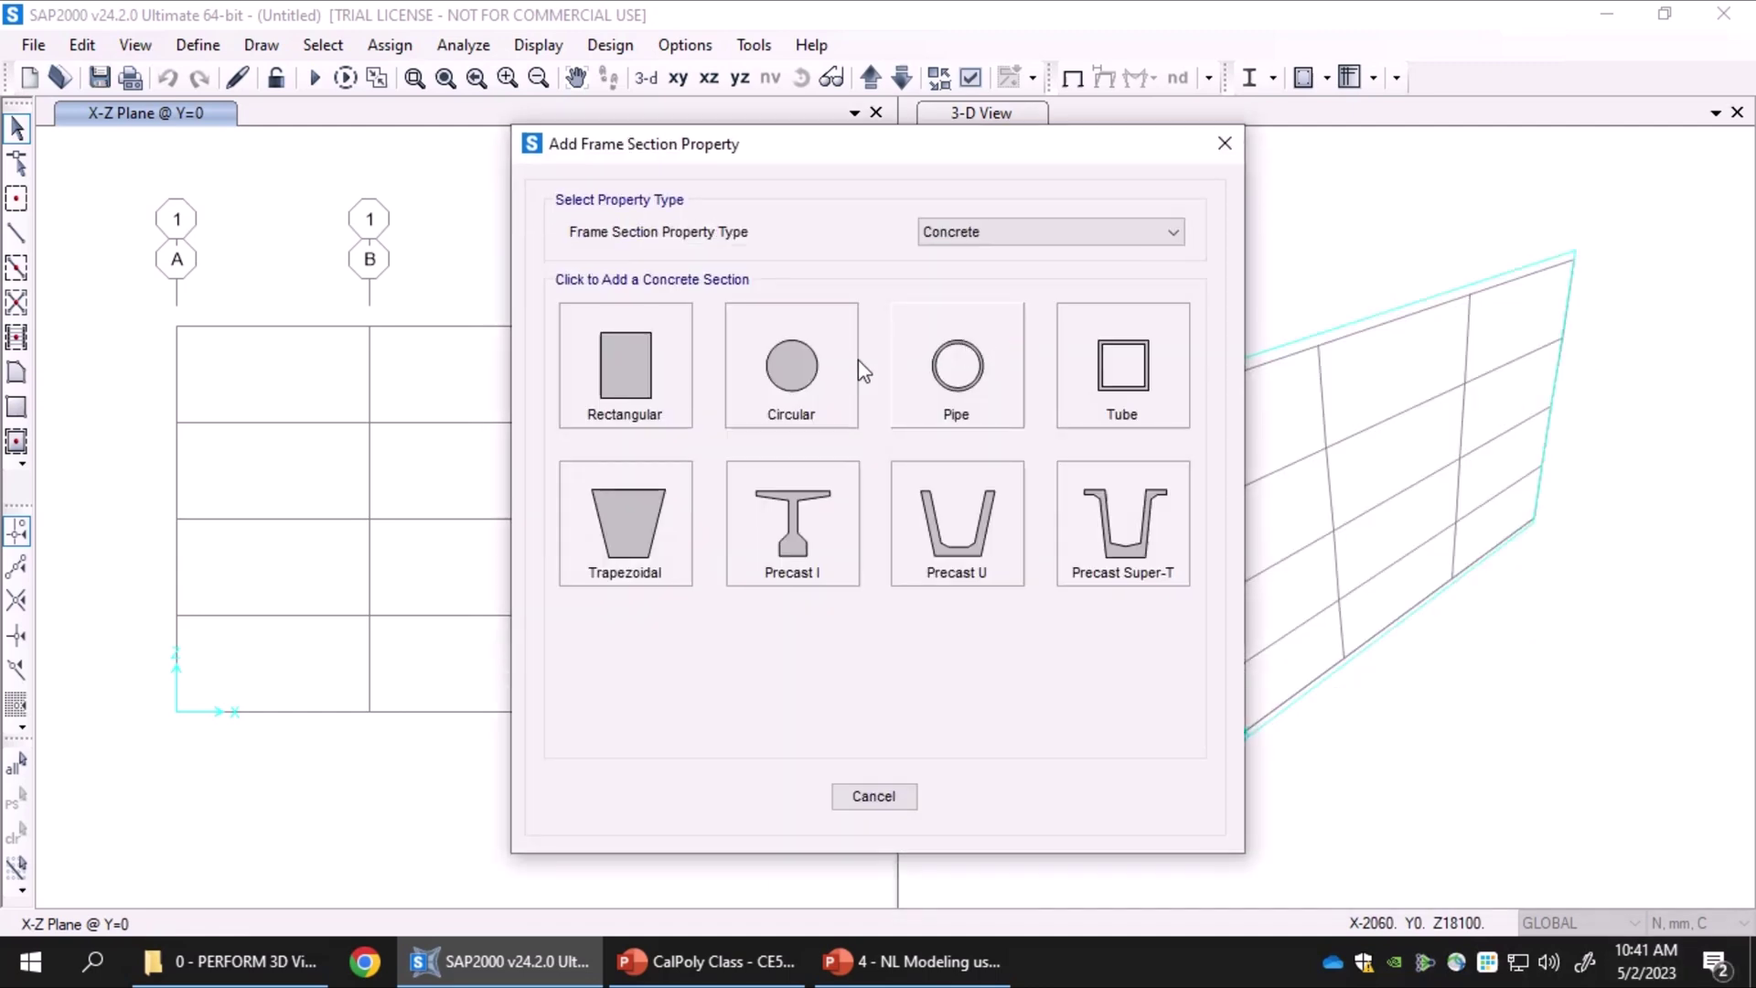
pyautogui.click(636, 379)
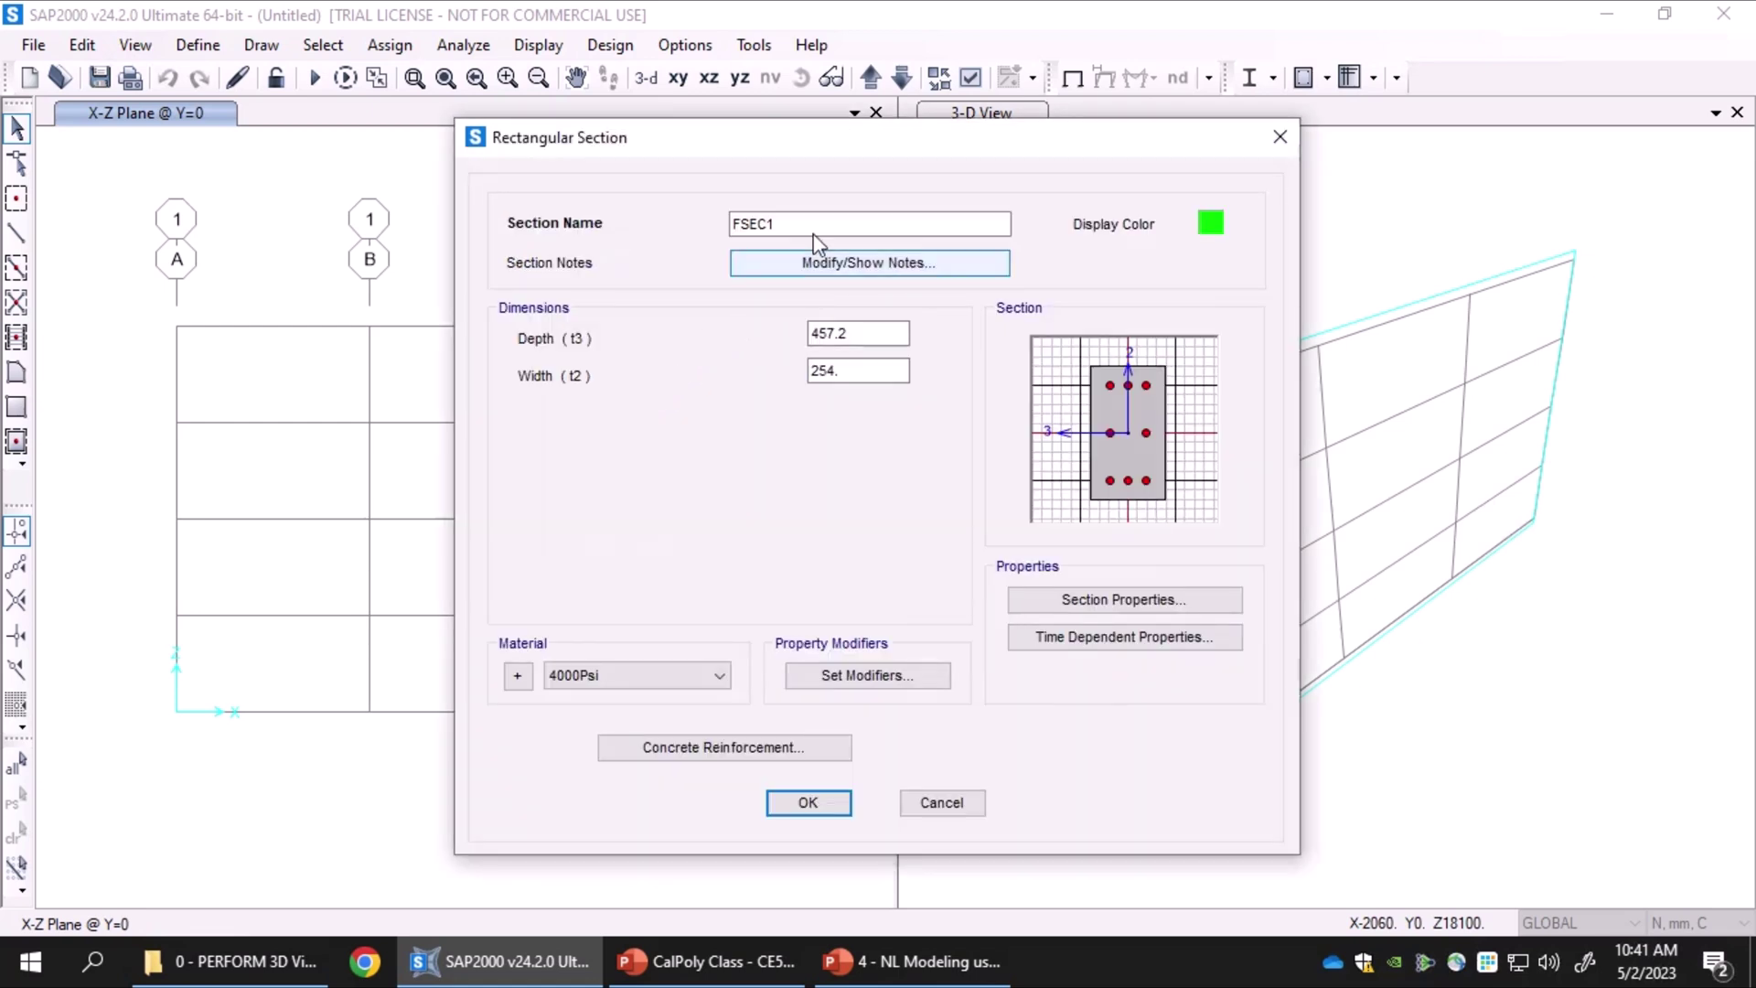
pyautogui.write('Beams')
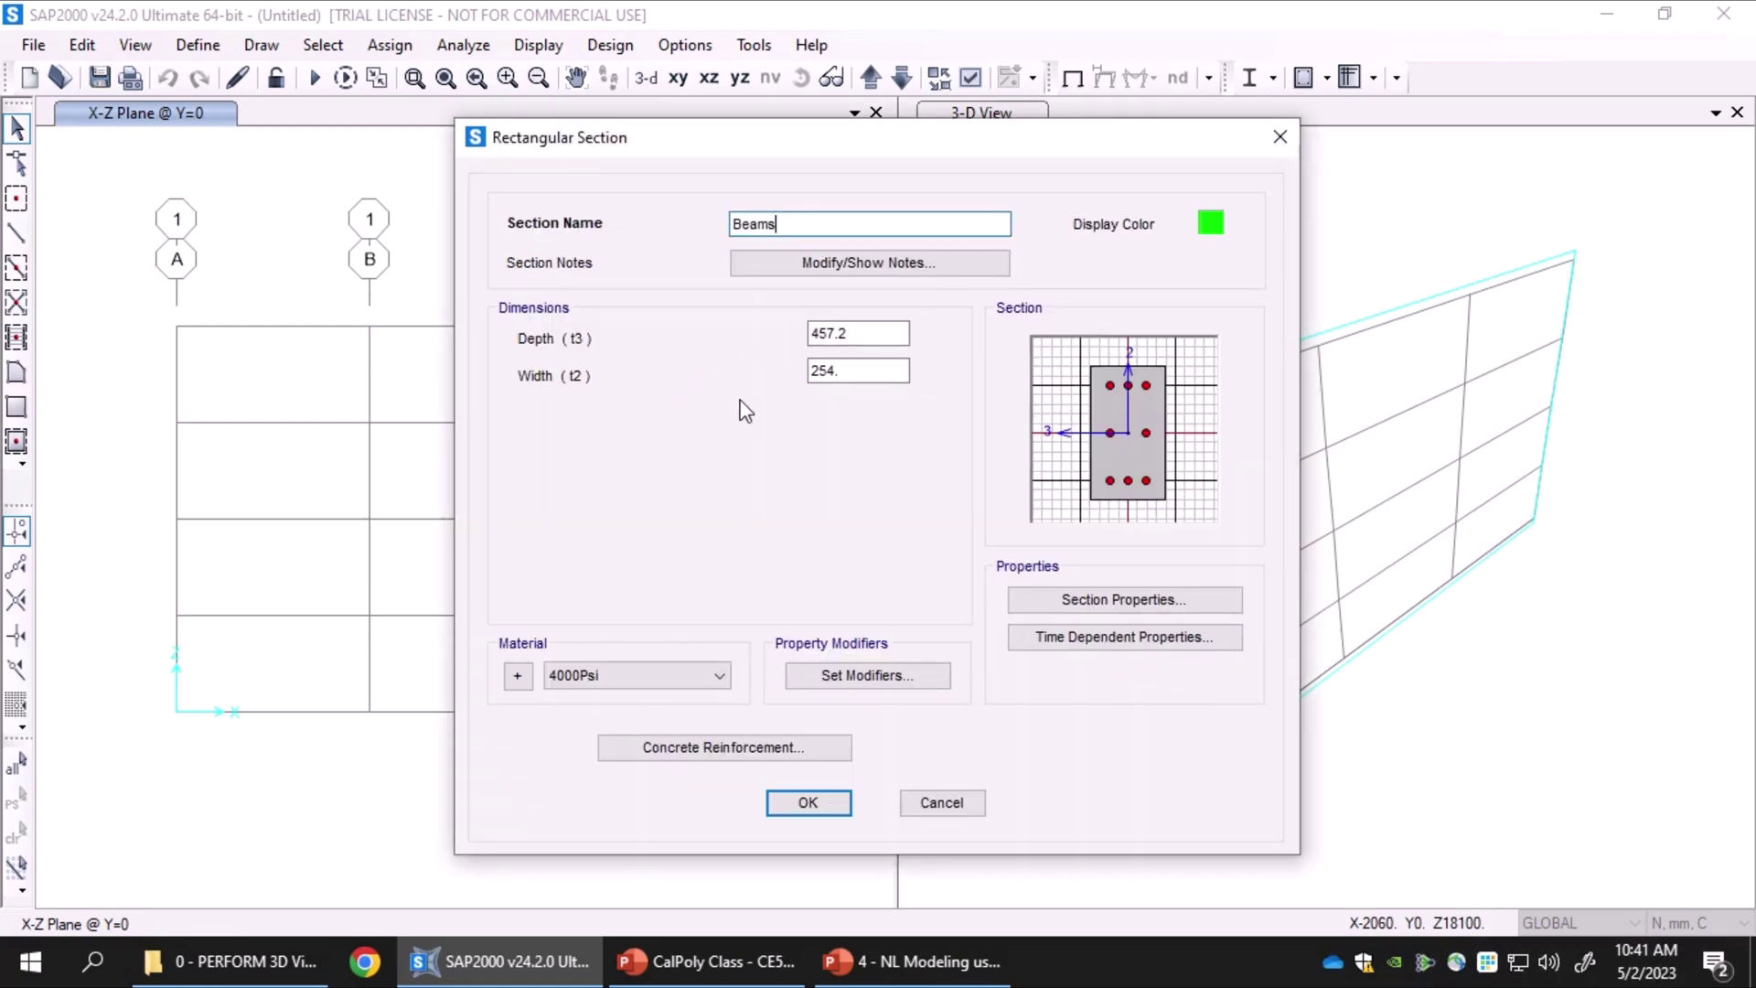
pyautogui.click(579, 678)
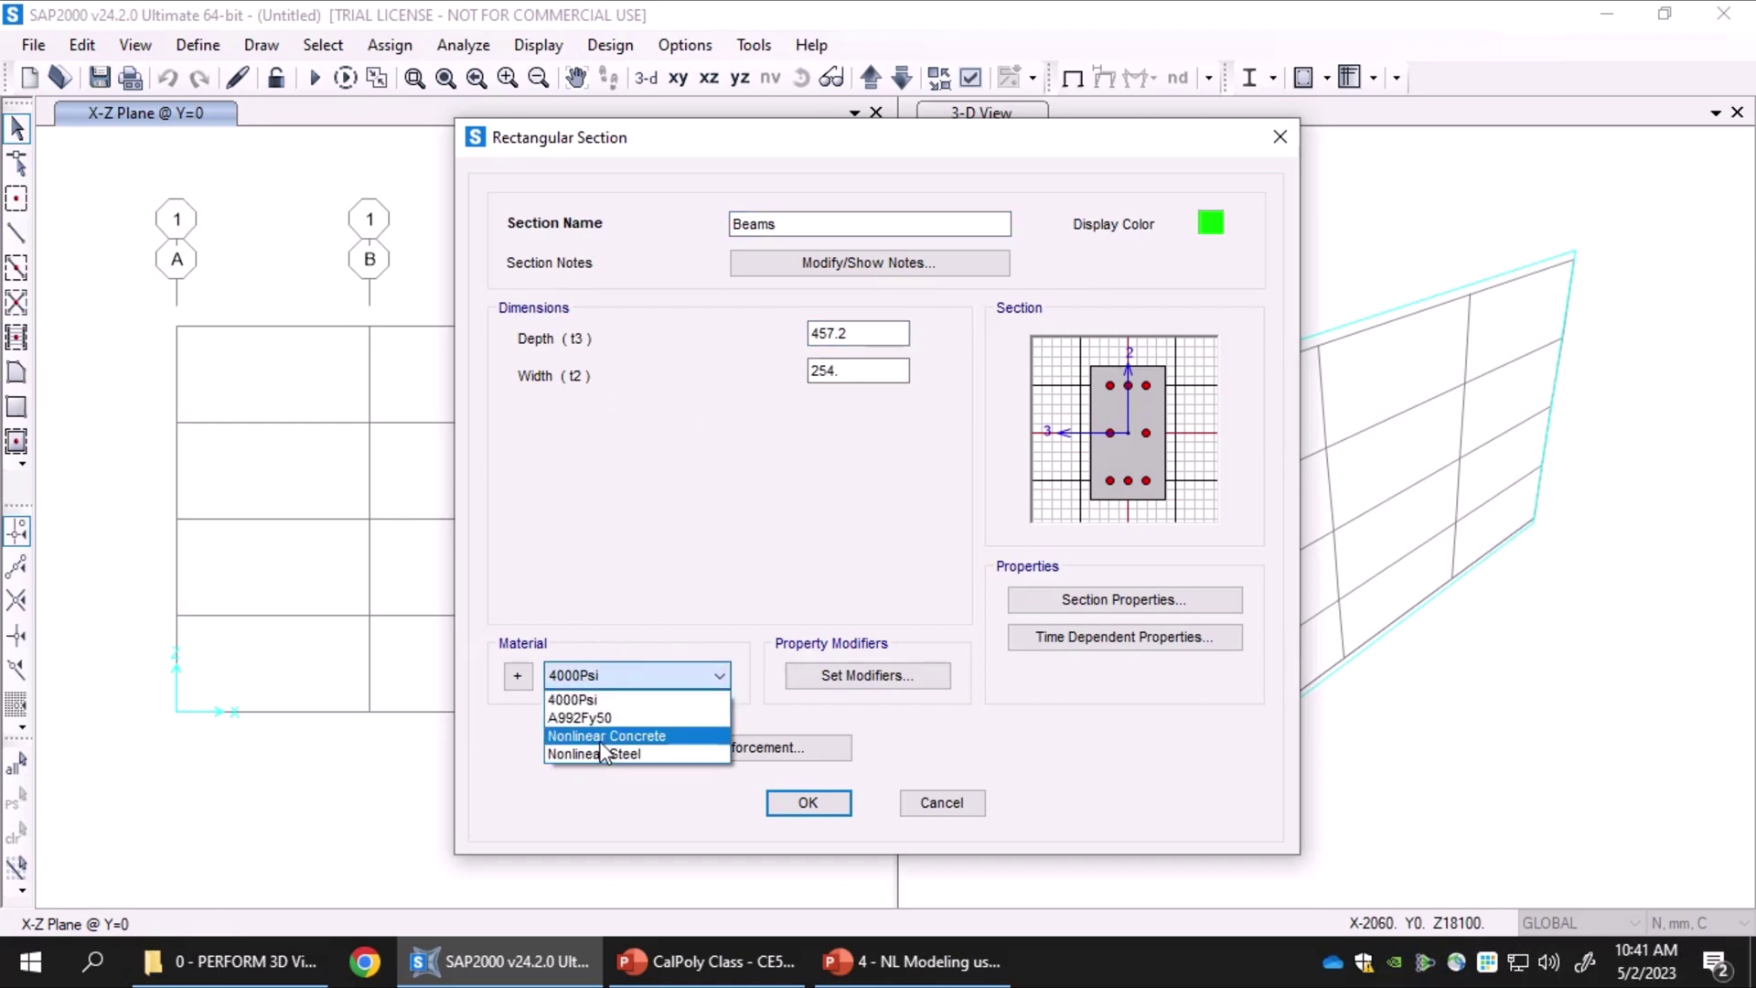
pyautogui.click(622, 735)
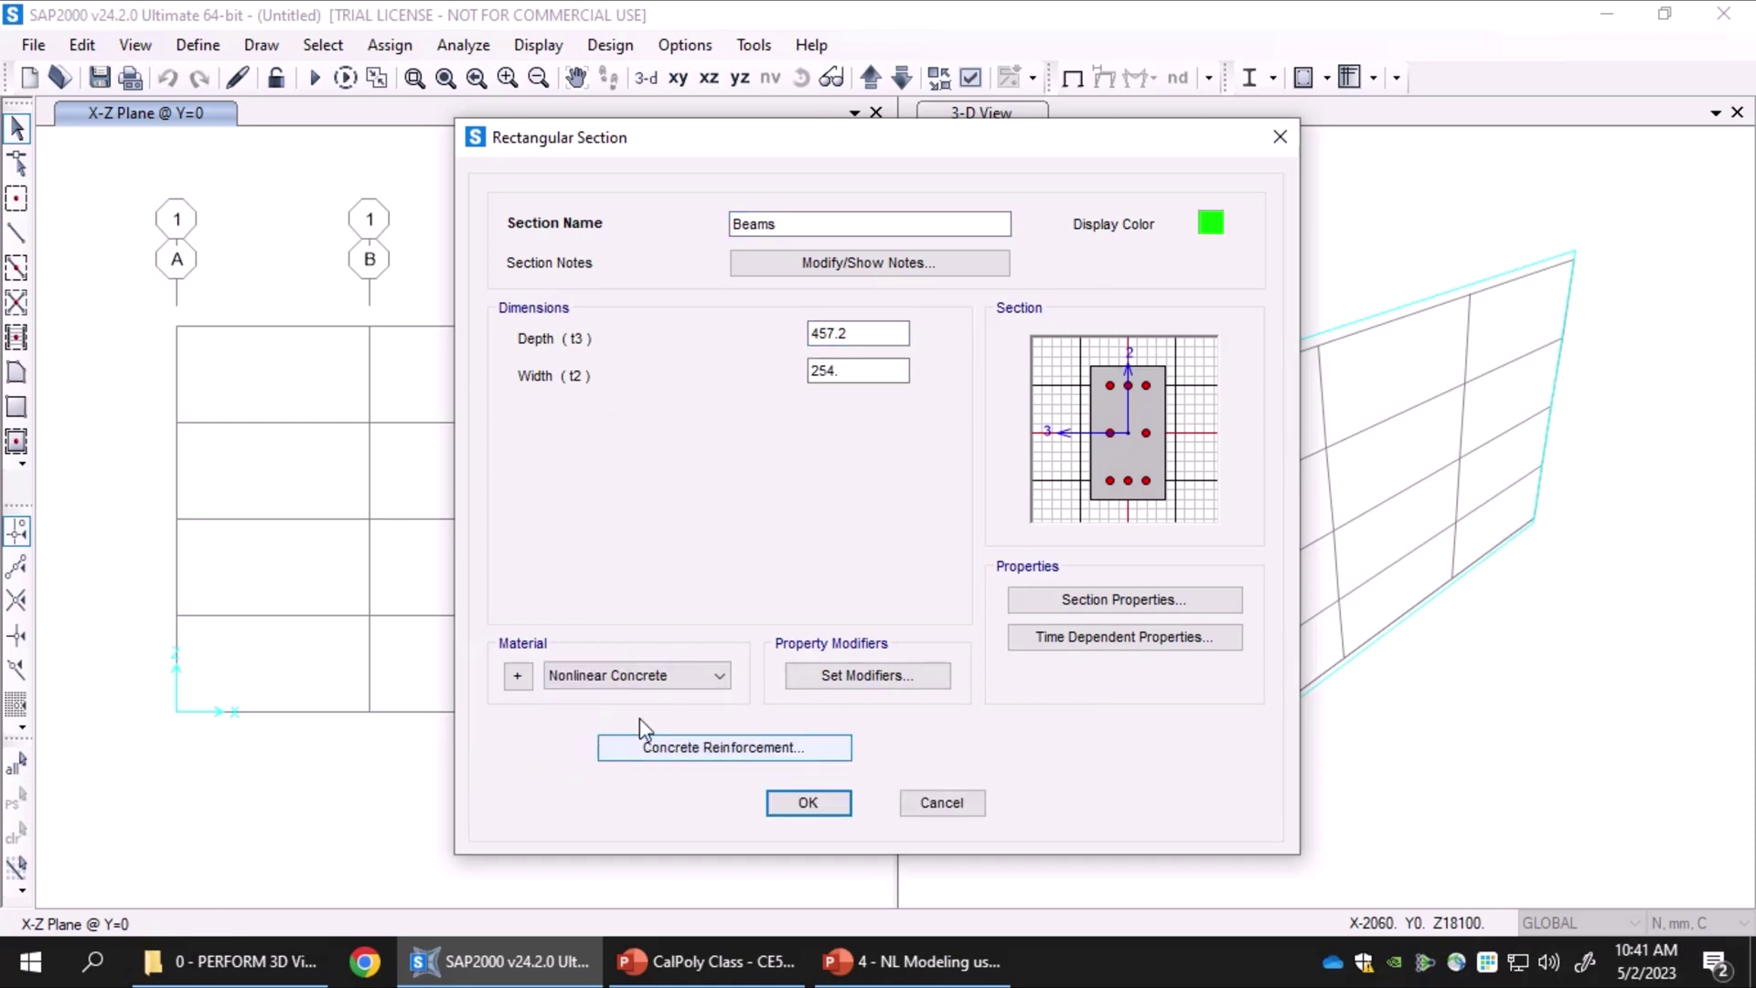
# Set the Beams section's reinforcement to the Beam (M3 Design Only) type and accept the section and the frame properties
pyautogui.click(740, 749)
pyautogui.click(746, 314)
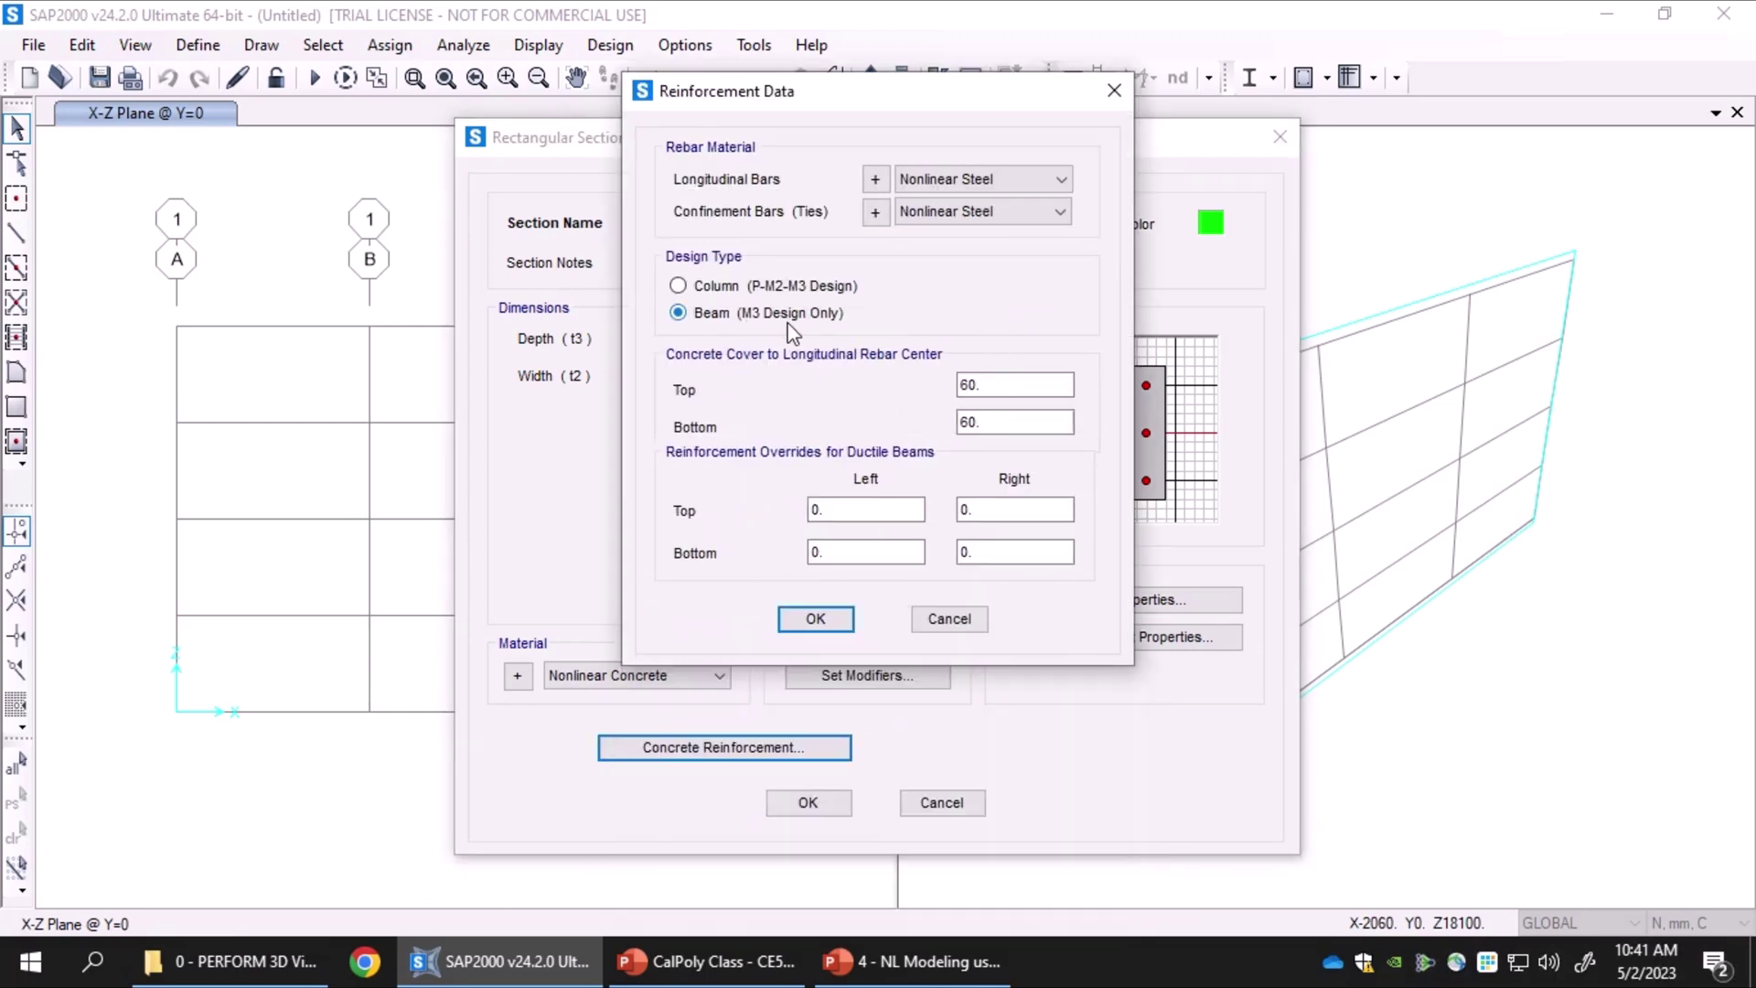
pyautogui.click(873, 512)
pyautogui.click(1030, 508)
pyautogui.moveTo(797, 119); pyautogui.dragTo(725, 134)
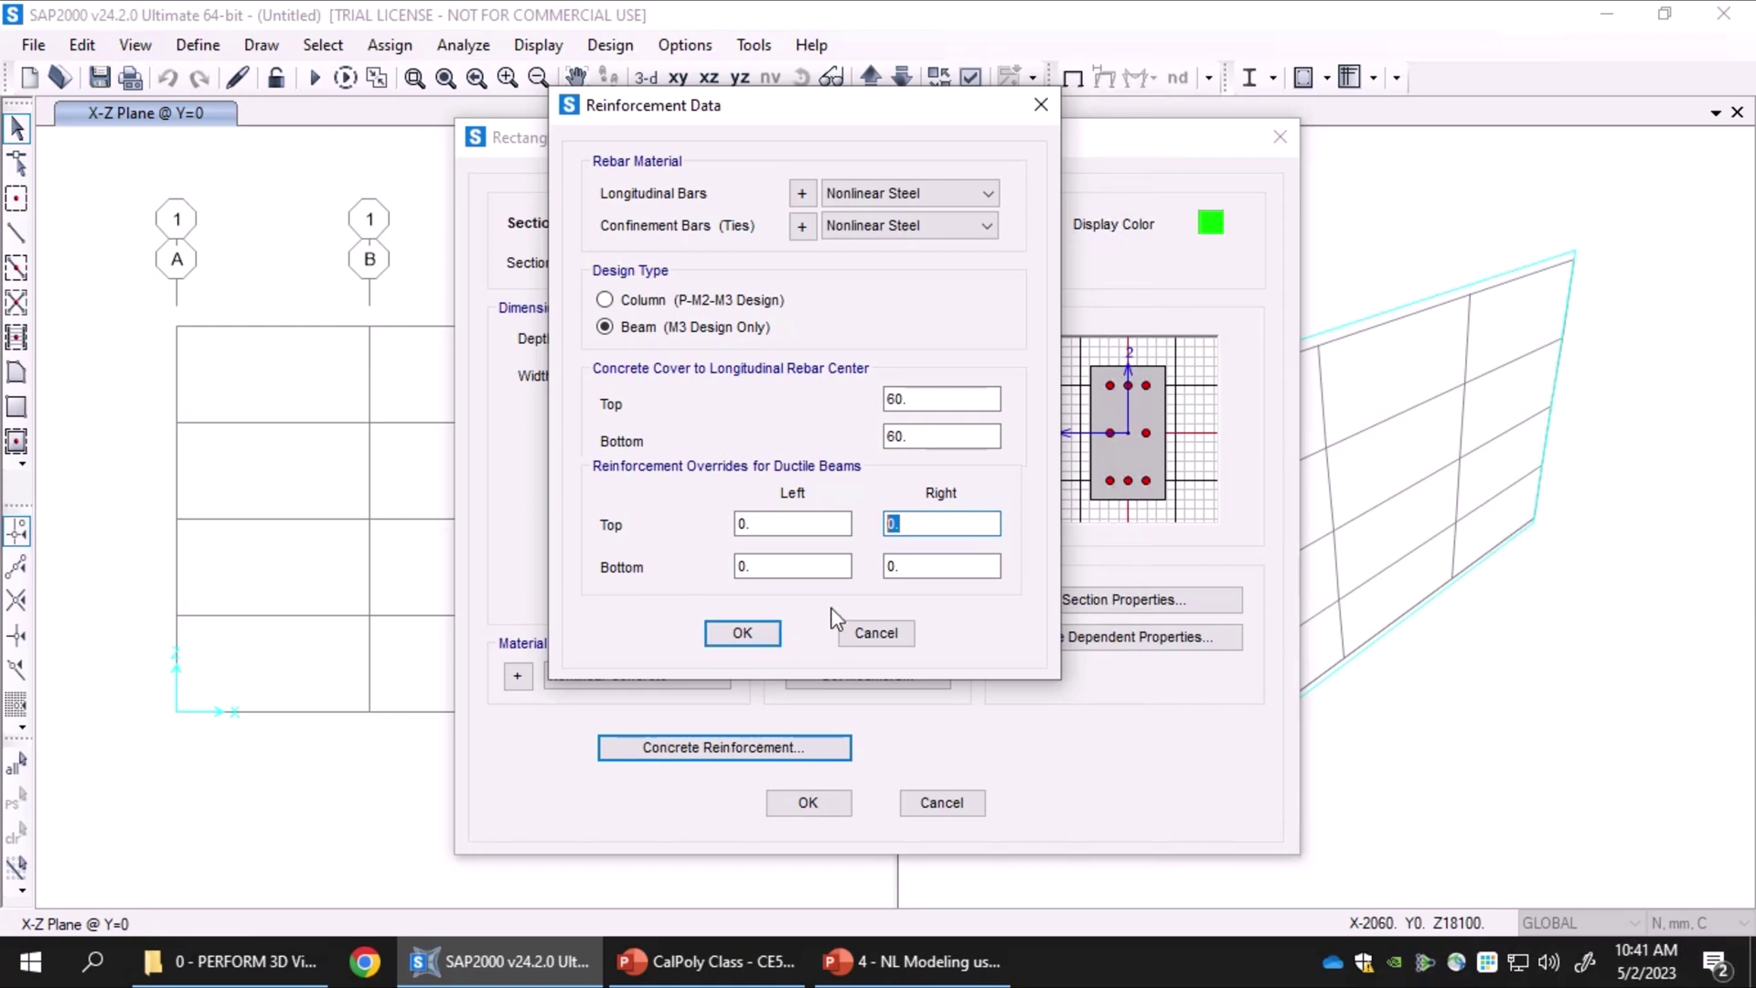
pyautogui.click(764, 633)
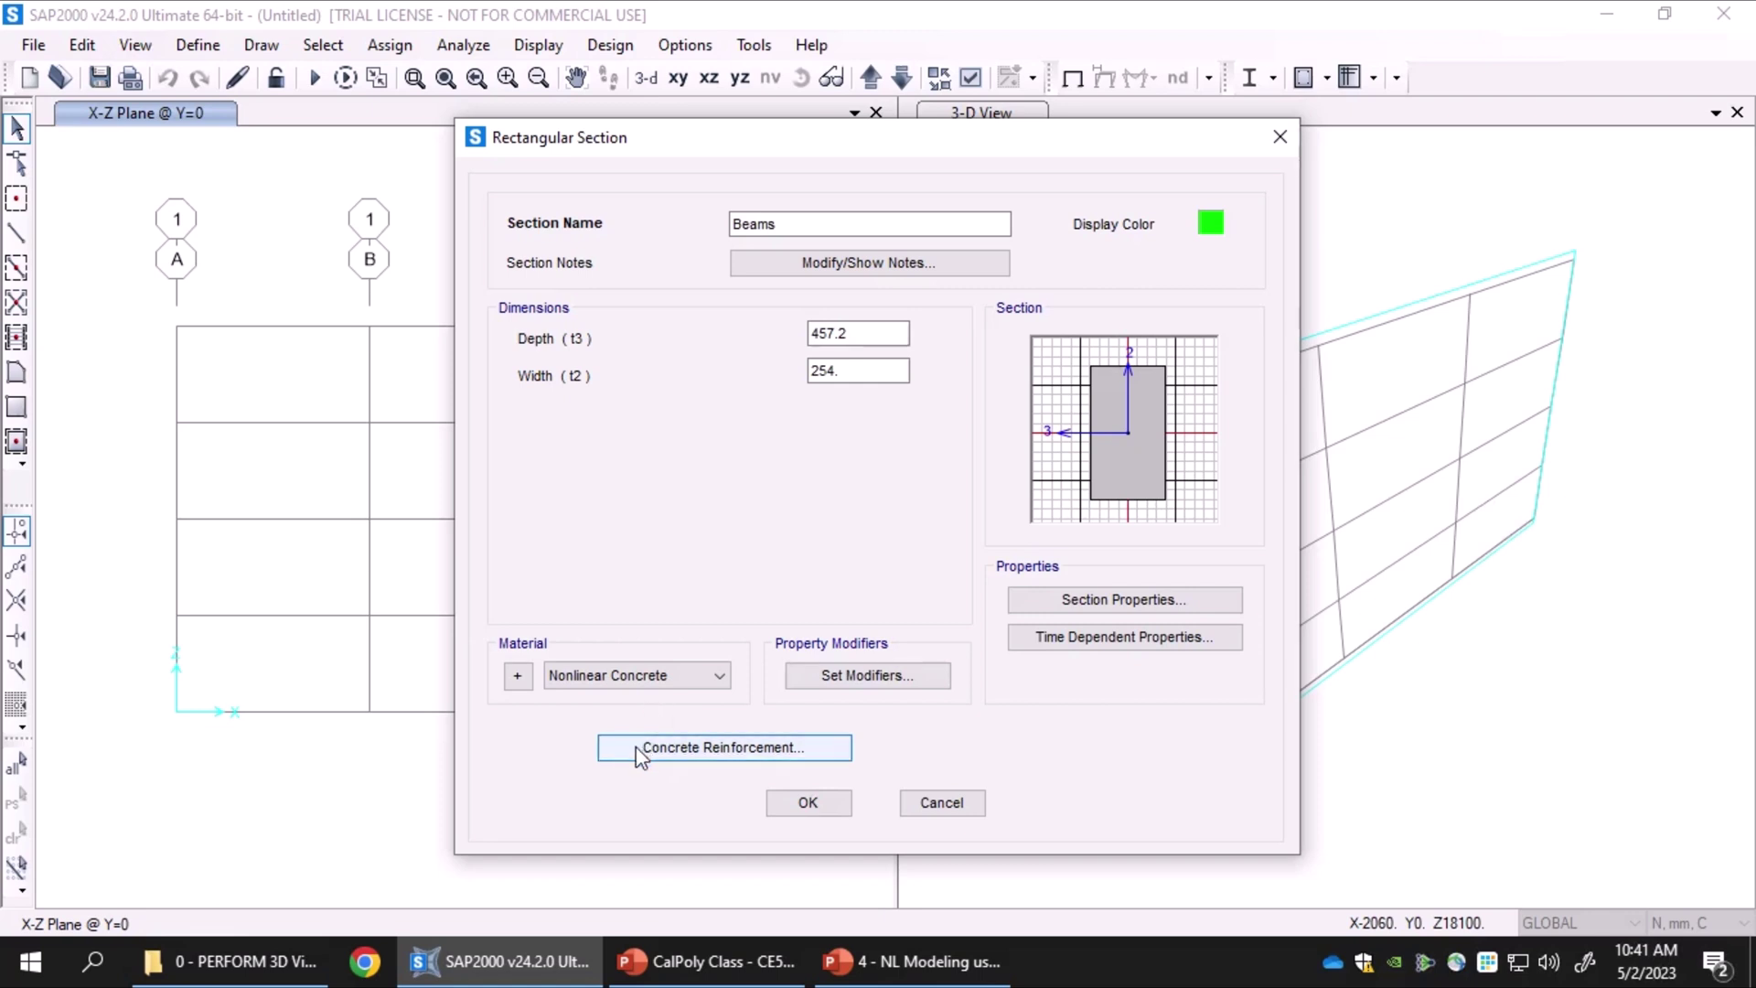
pyautogui.click(807, 803)
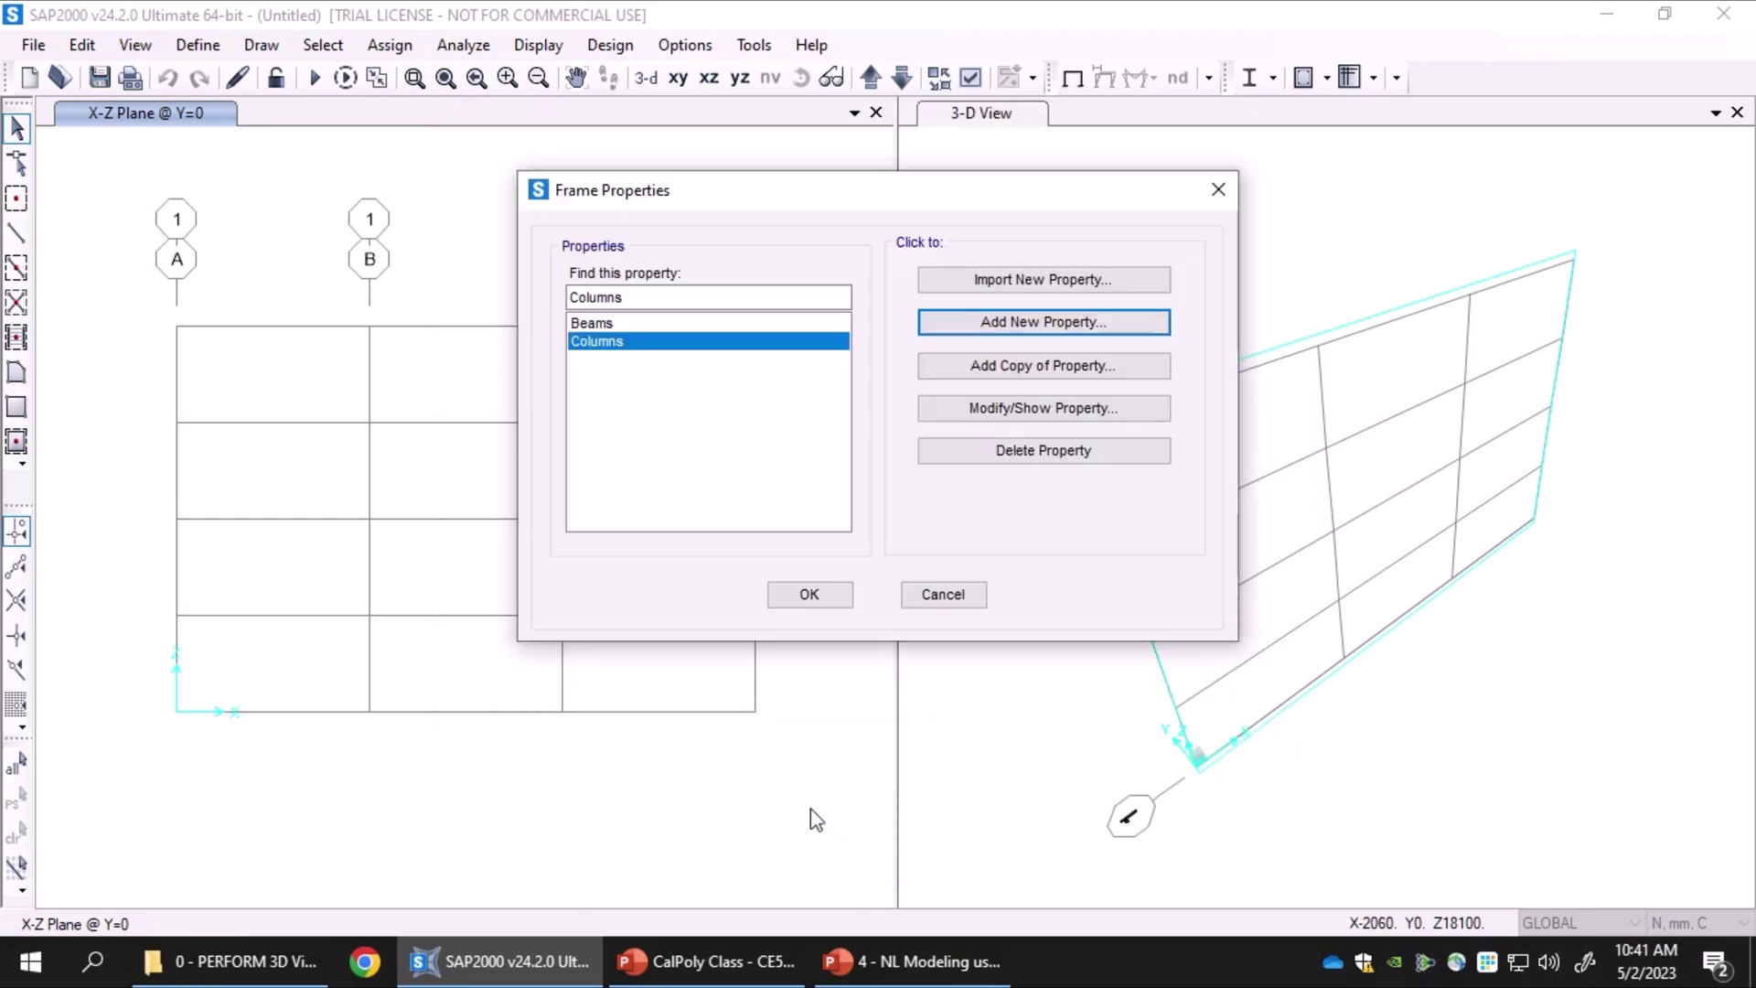
pyautogui.click(816, 596)
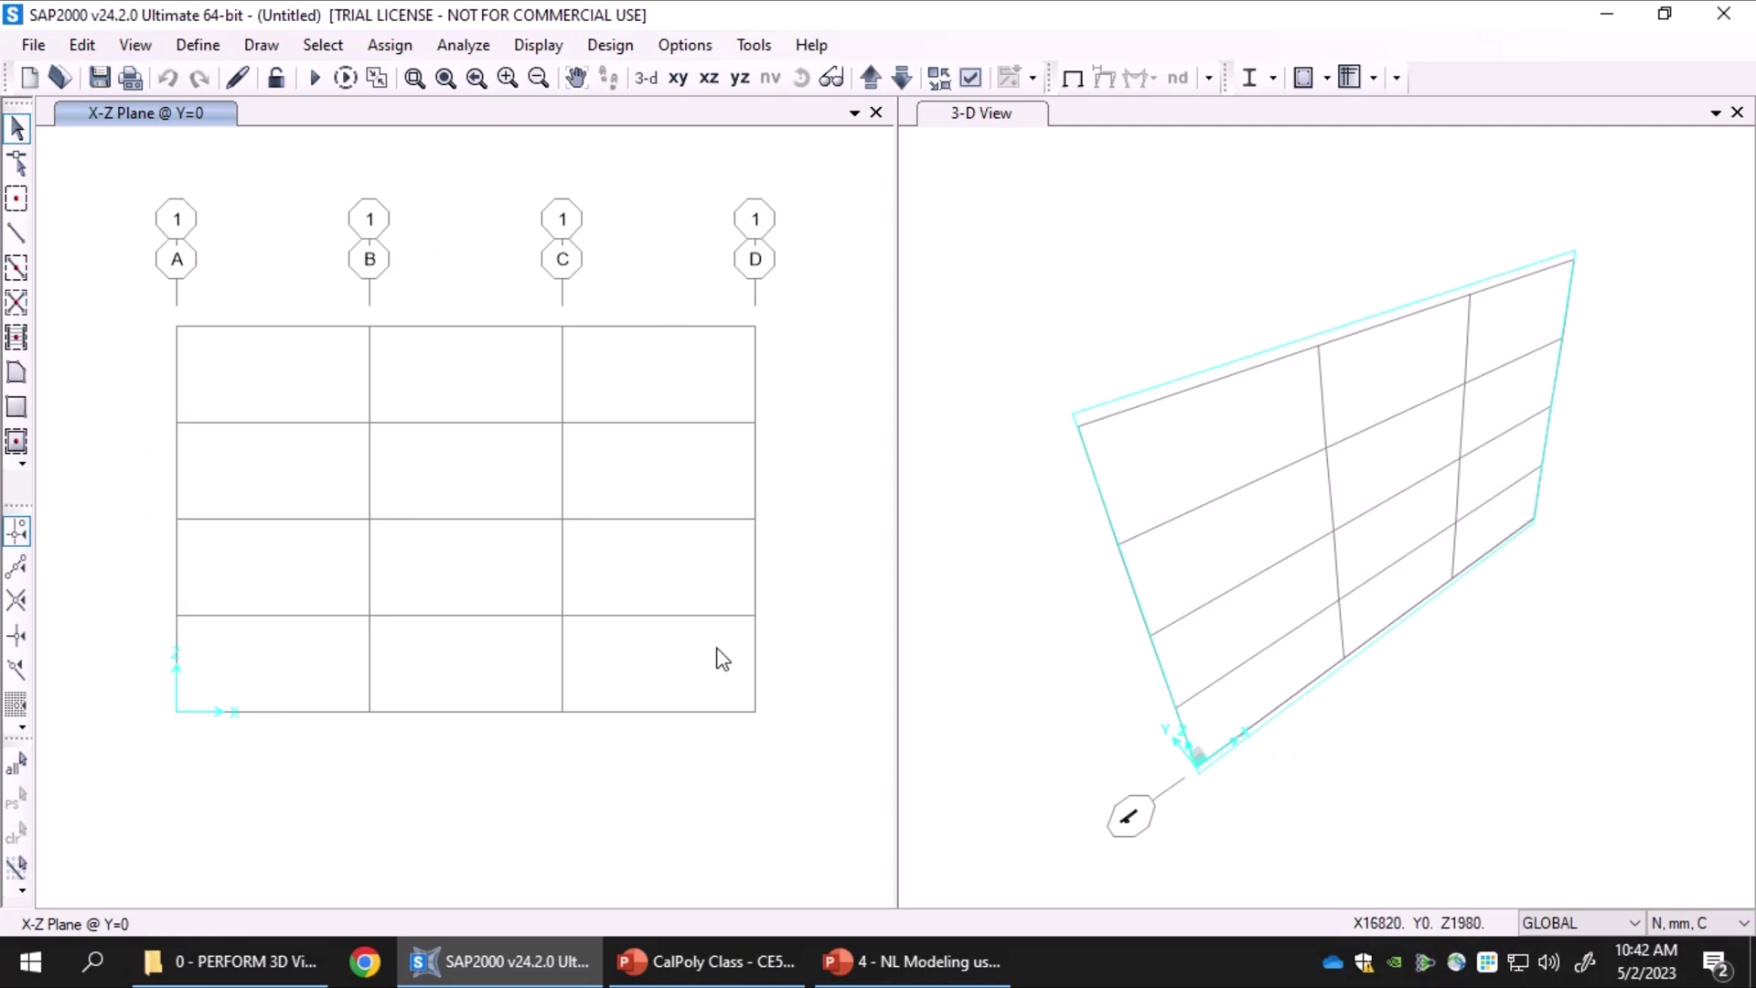
# Start quick drawing of straight frame objects and choose Beams as their section
pyautogui.click(16, 271)
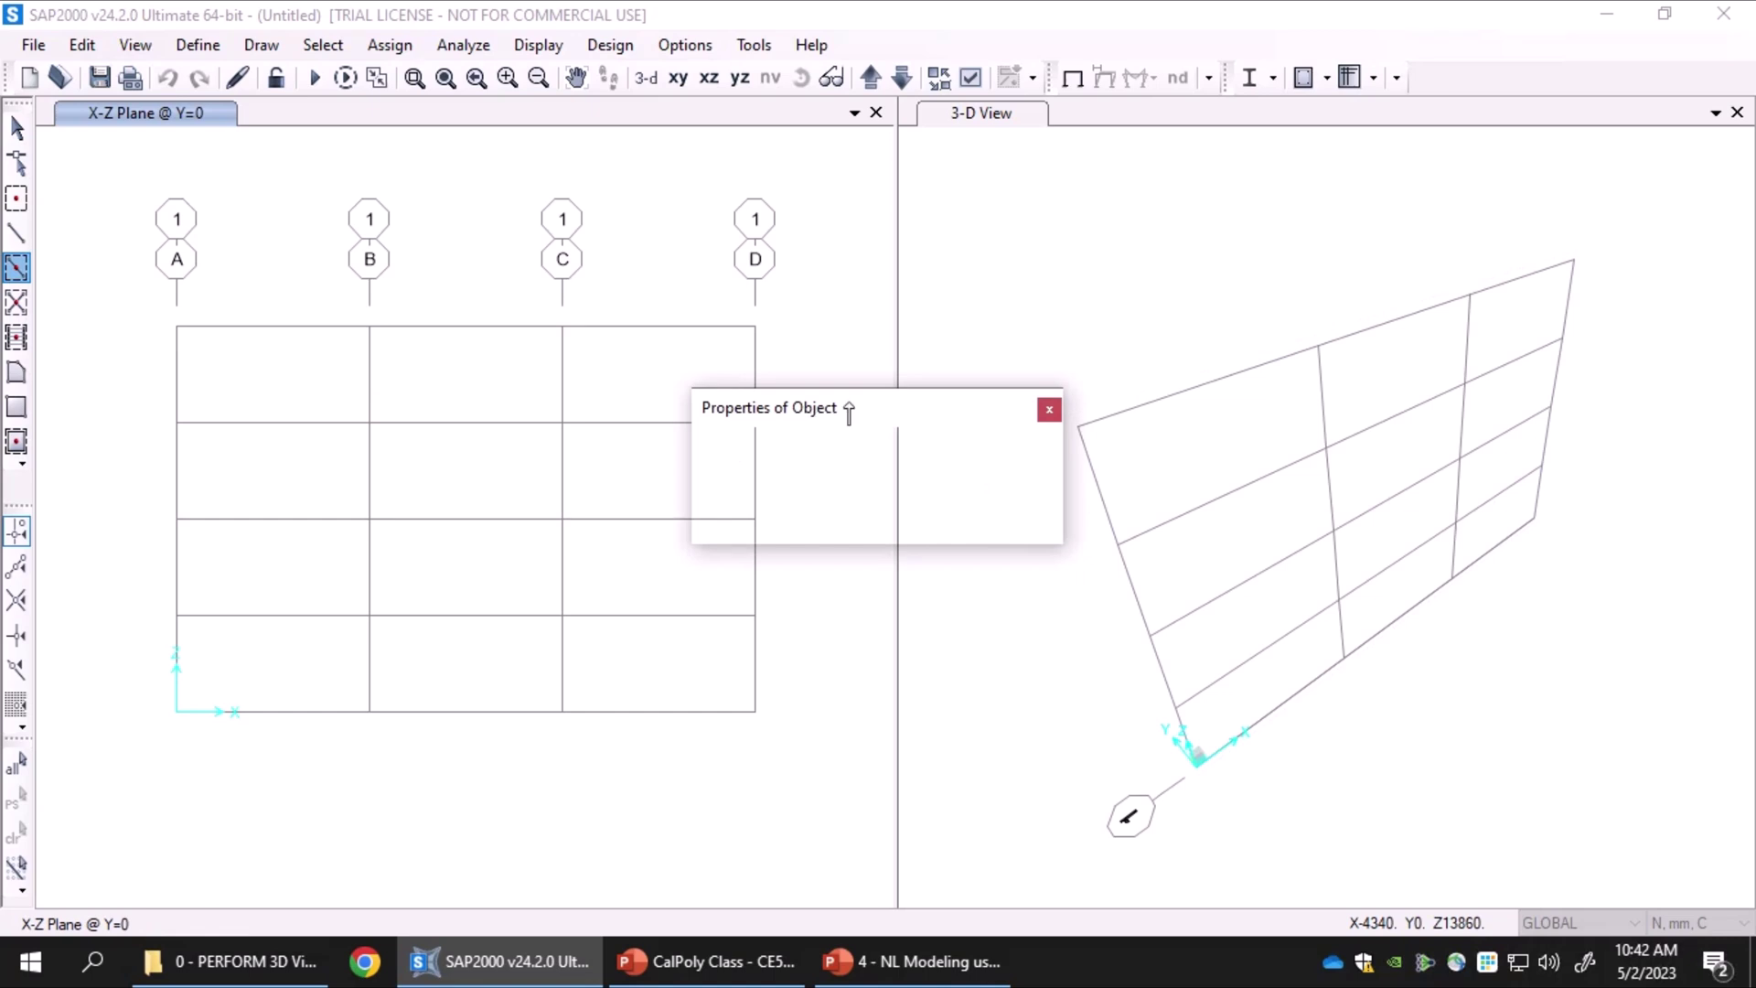
pyautogui.moveTo(840, 413); pyautogui.dragTo(1015, 355)
pyautogui.click(1183, 408)
pyautogui.click(1219, 410)
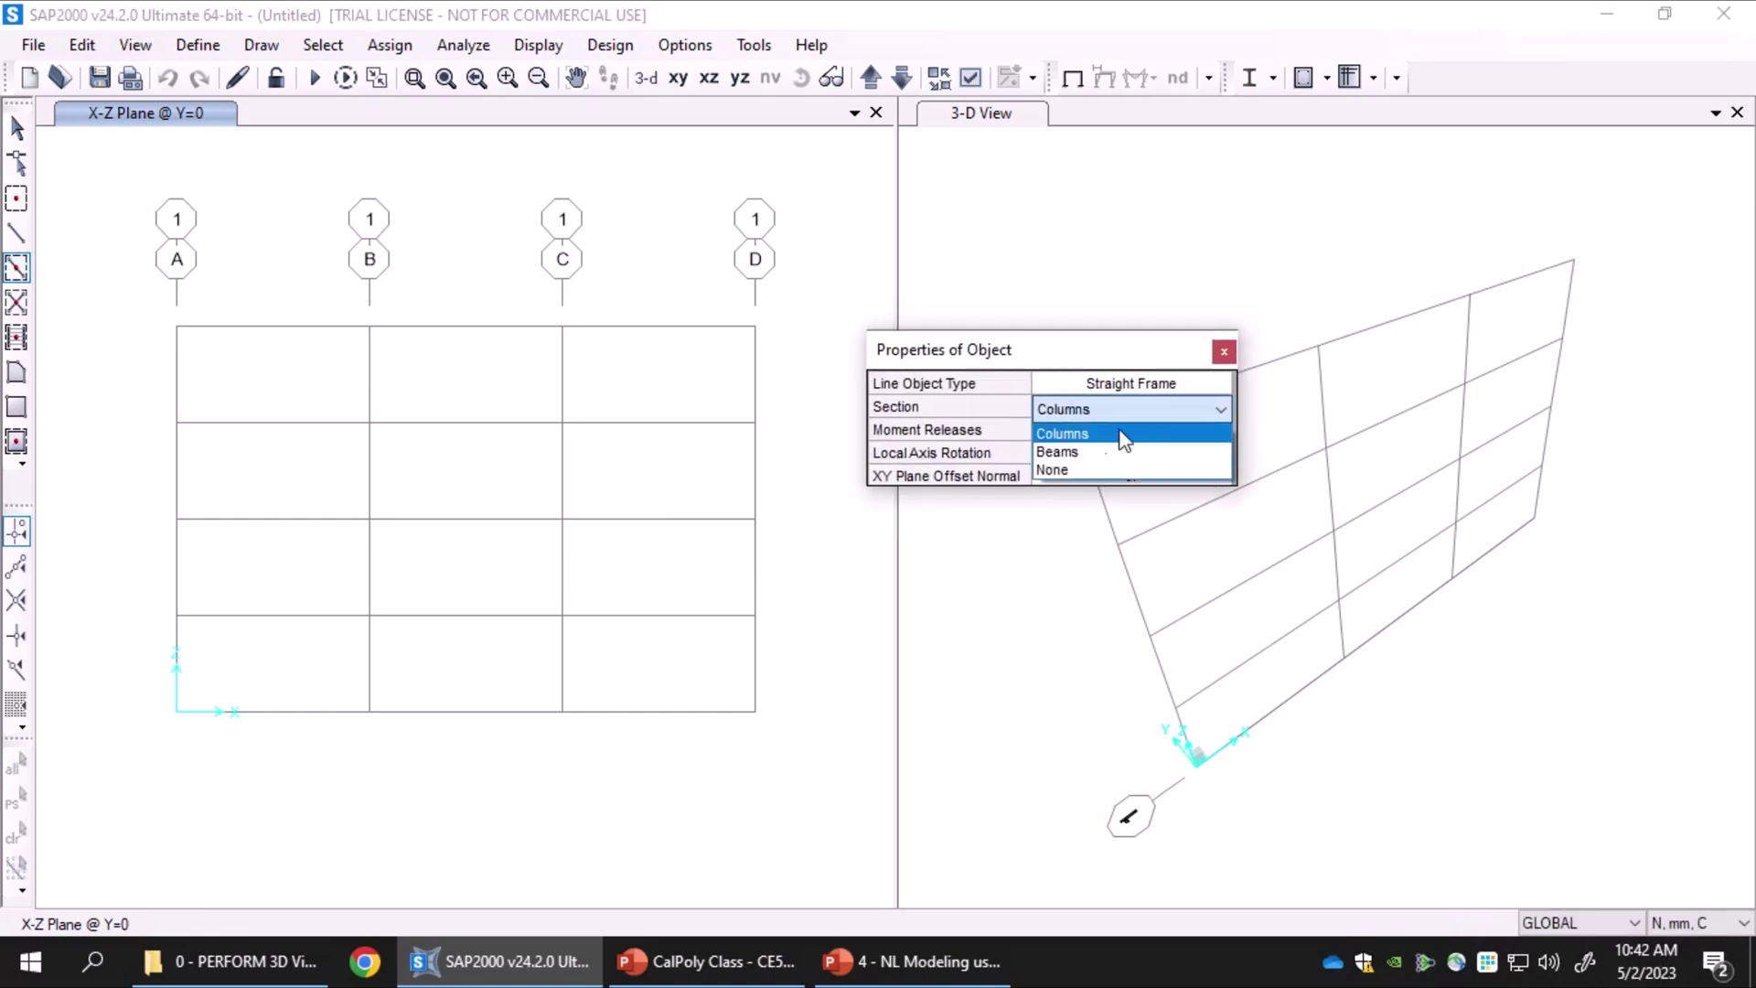
pyautogui.click(1077, 448)
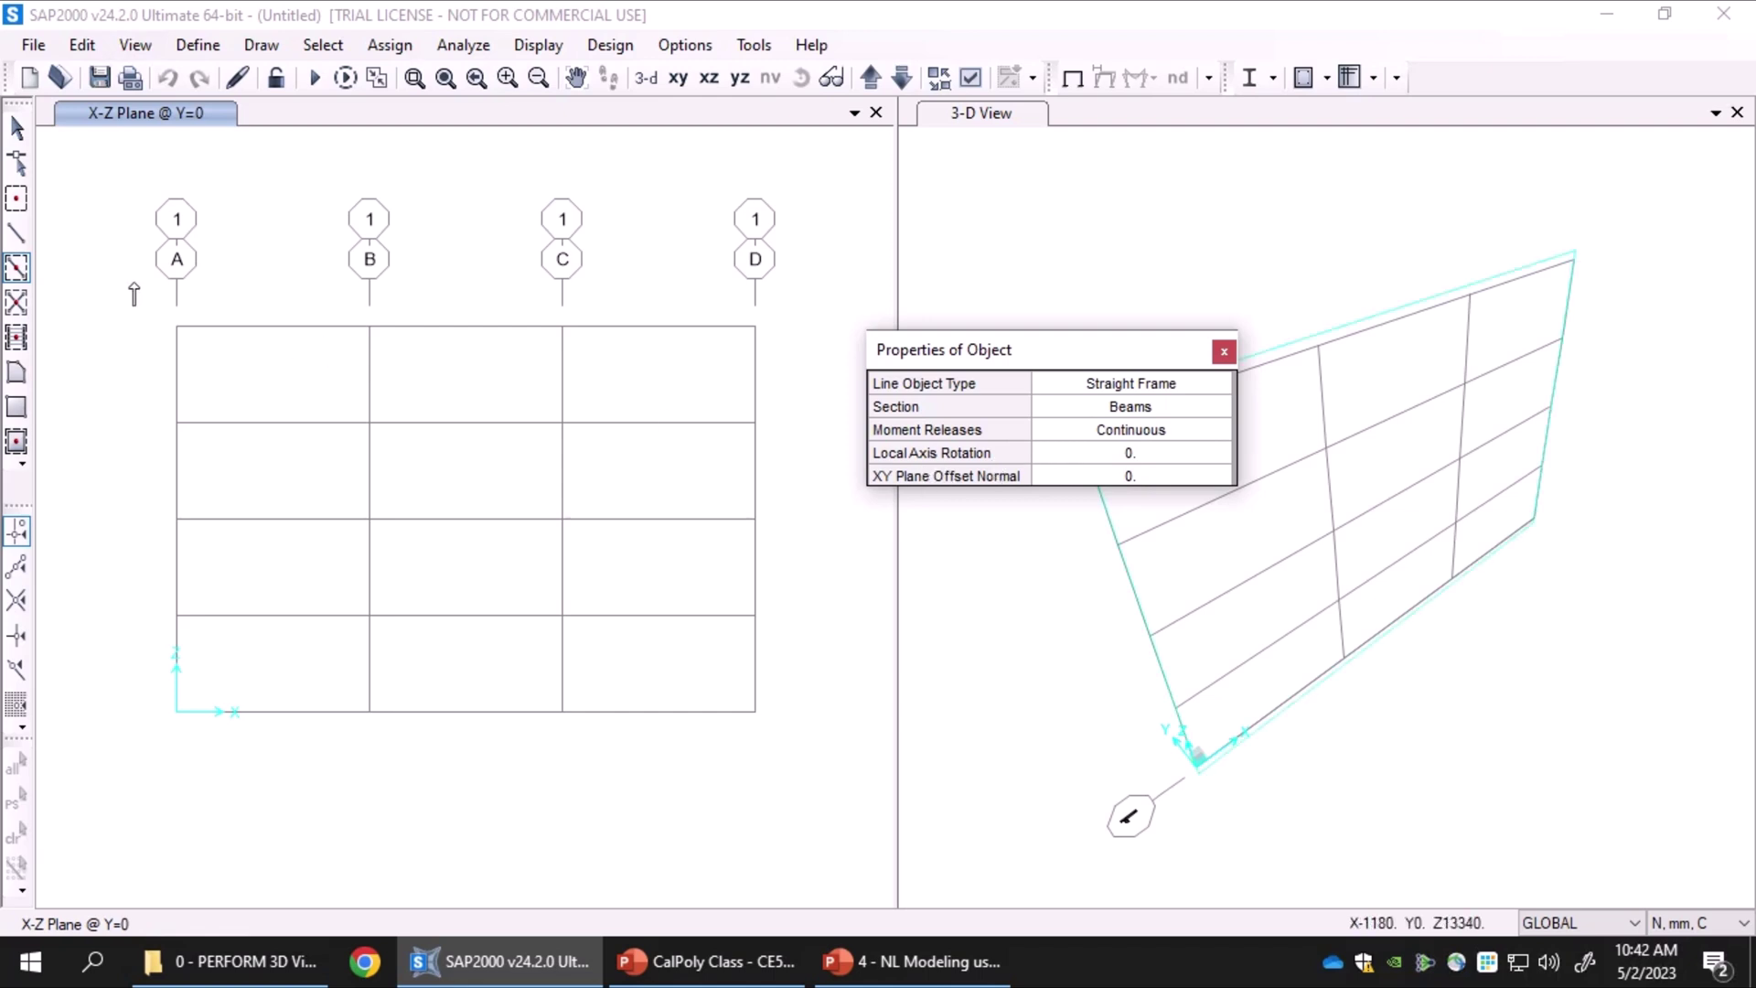
# Try to create Beams frame objects on all grid lines of the X-Z elevation at once, and undo them
pyautogui.moveTo(137, 284)
pyautogui.mouseDown()
pyautogui.moveTo(681, 675)
pyautogui.moveTo(784, 815)
pyautogui.mouseUp()
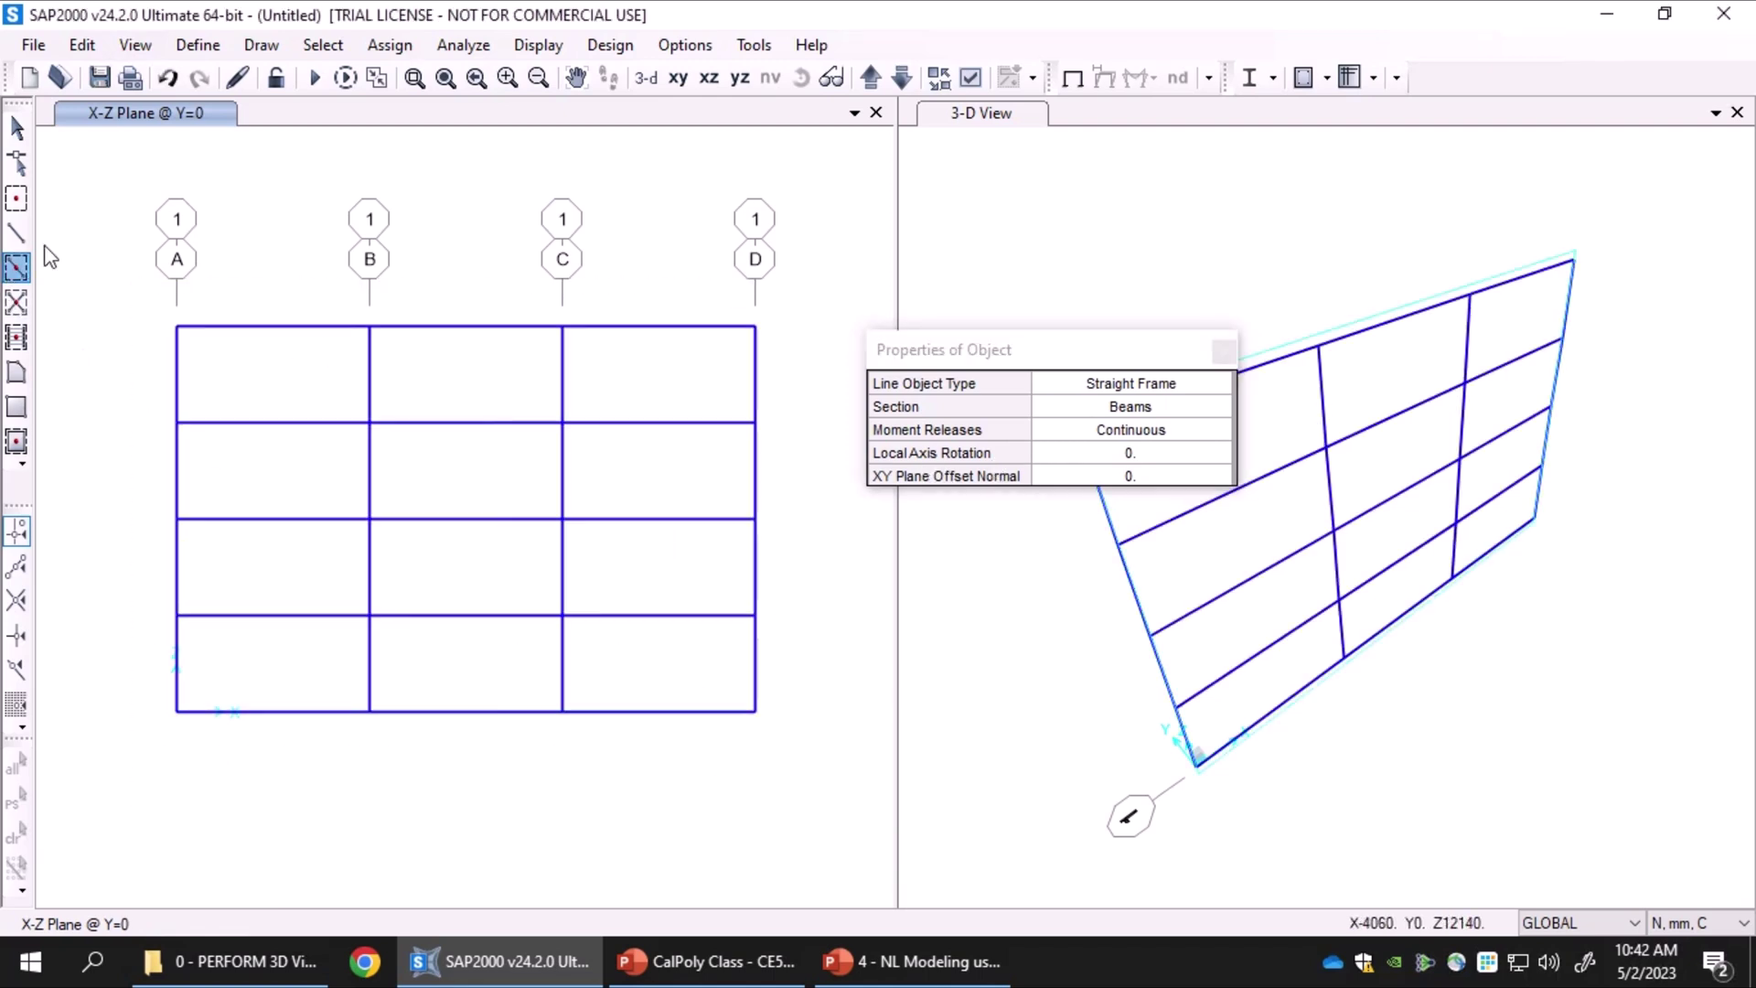
pyautogui.click(1223, 349)
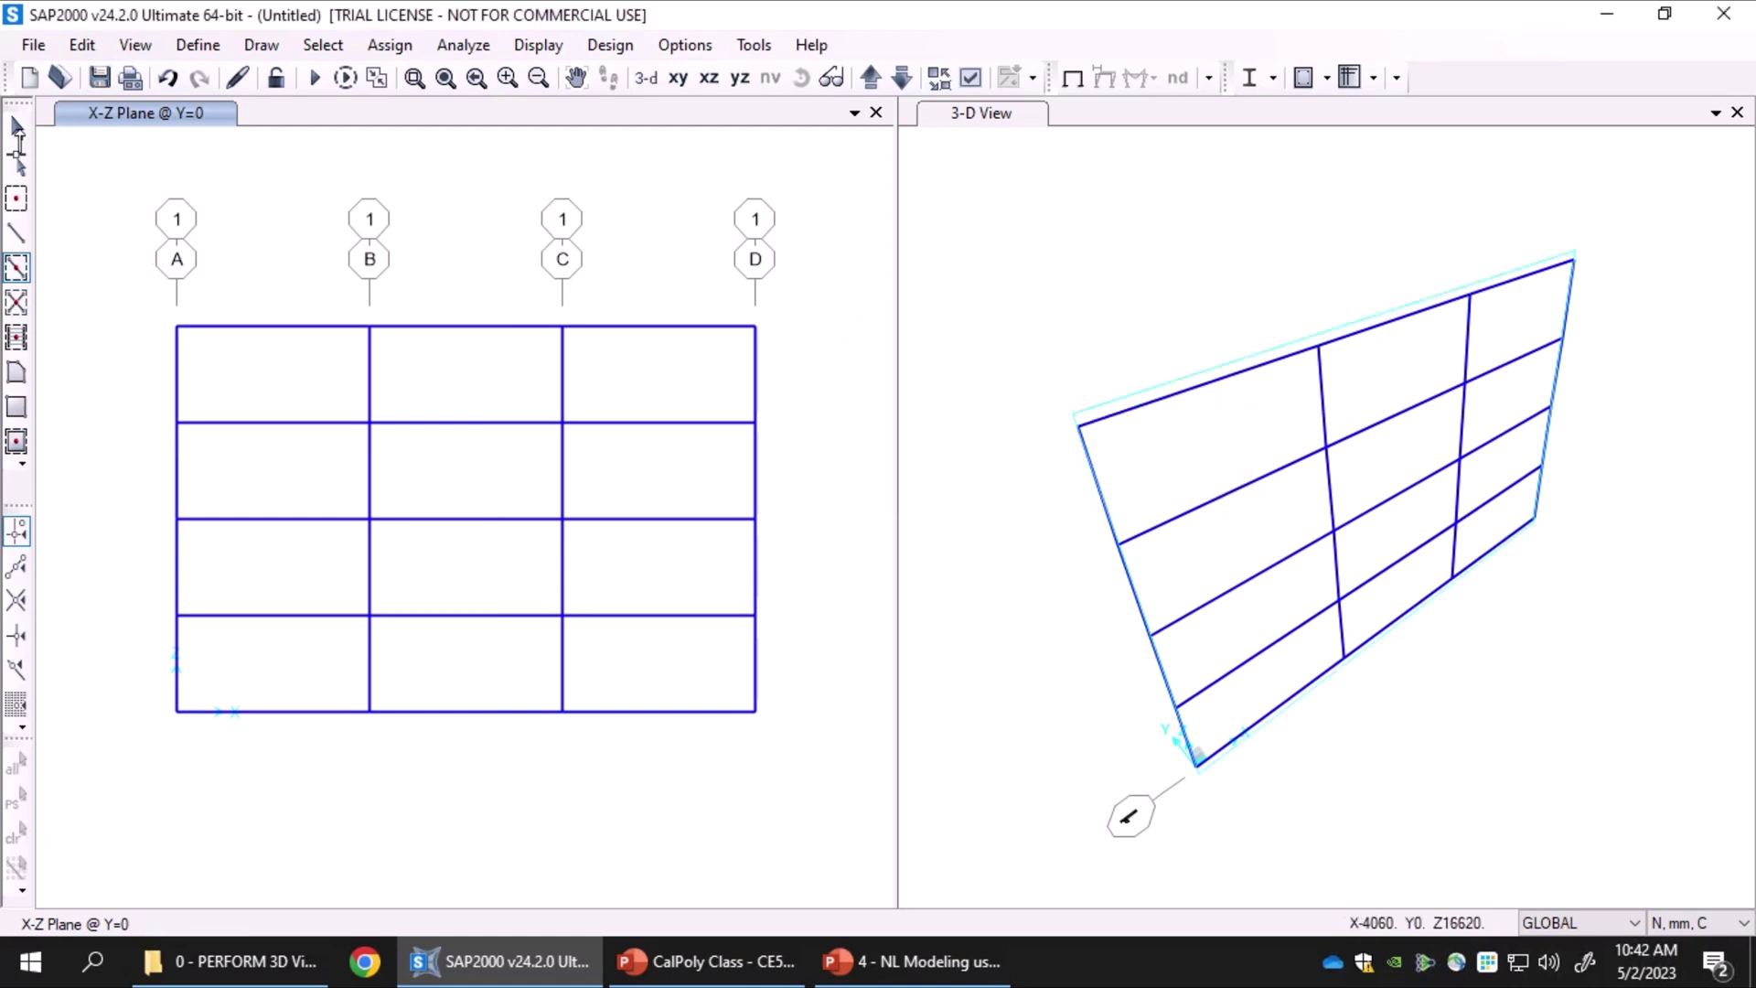
pyautogui.click(167, 79)
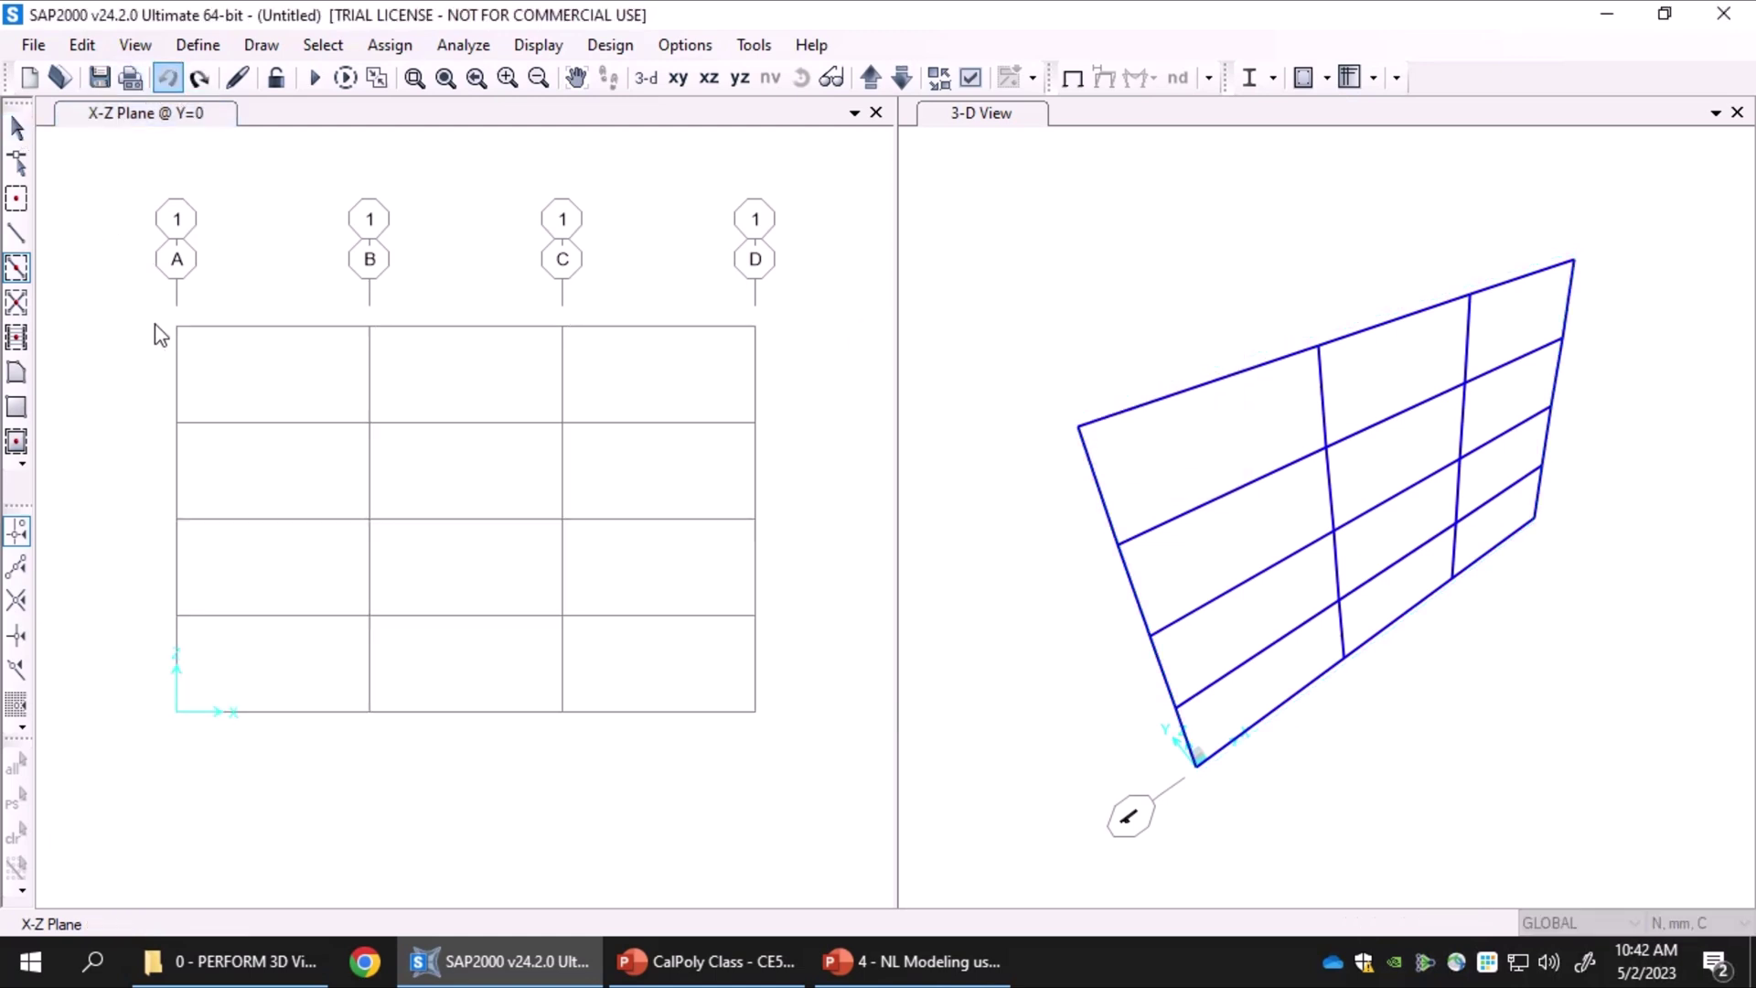
# Quick-draw Beams frame objects along the four horizontal grid lines above the base in the X-Z plane at Y=0
pyautogui.click(19, 275)
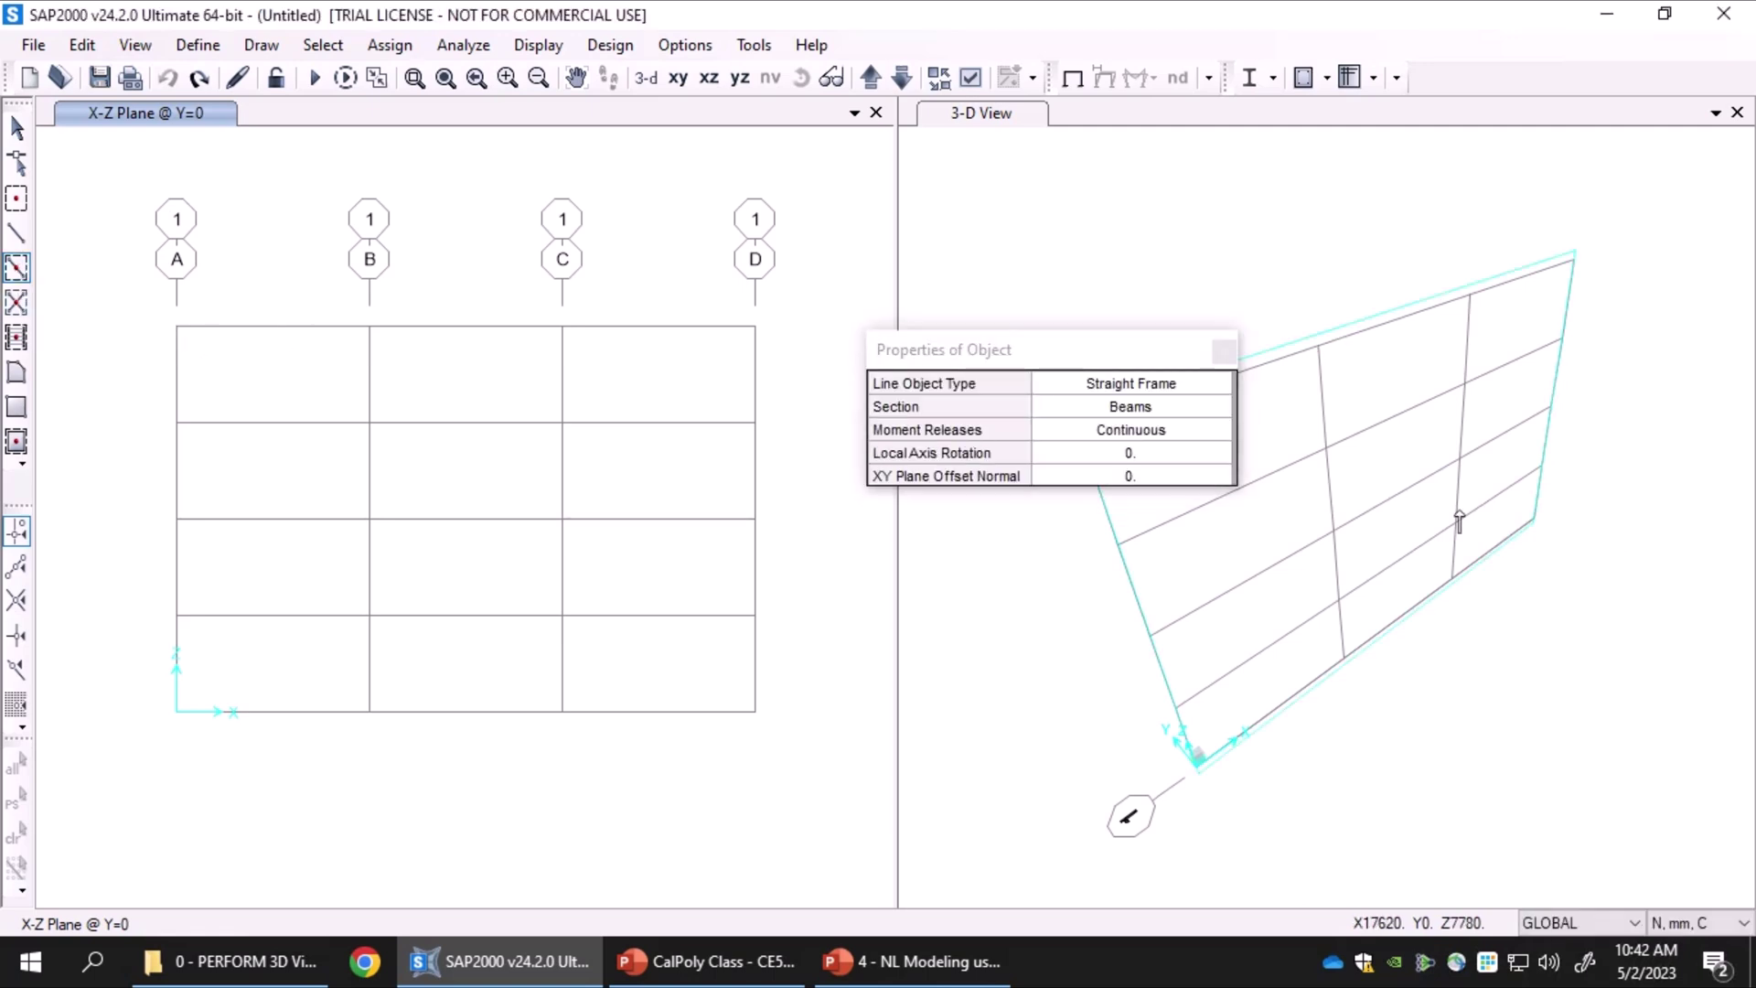
pyautogui.click(1202, 409)
pyautogui.click(1222, 409)
pyautogui.click(1222, 410)
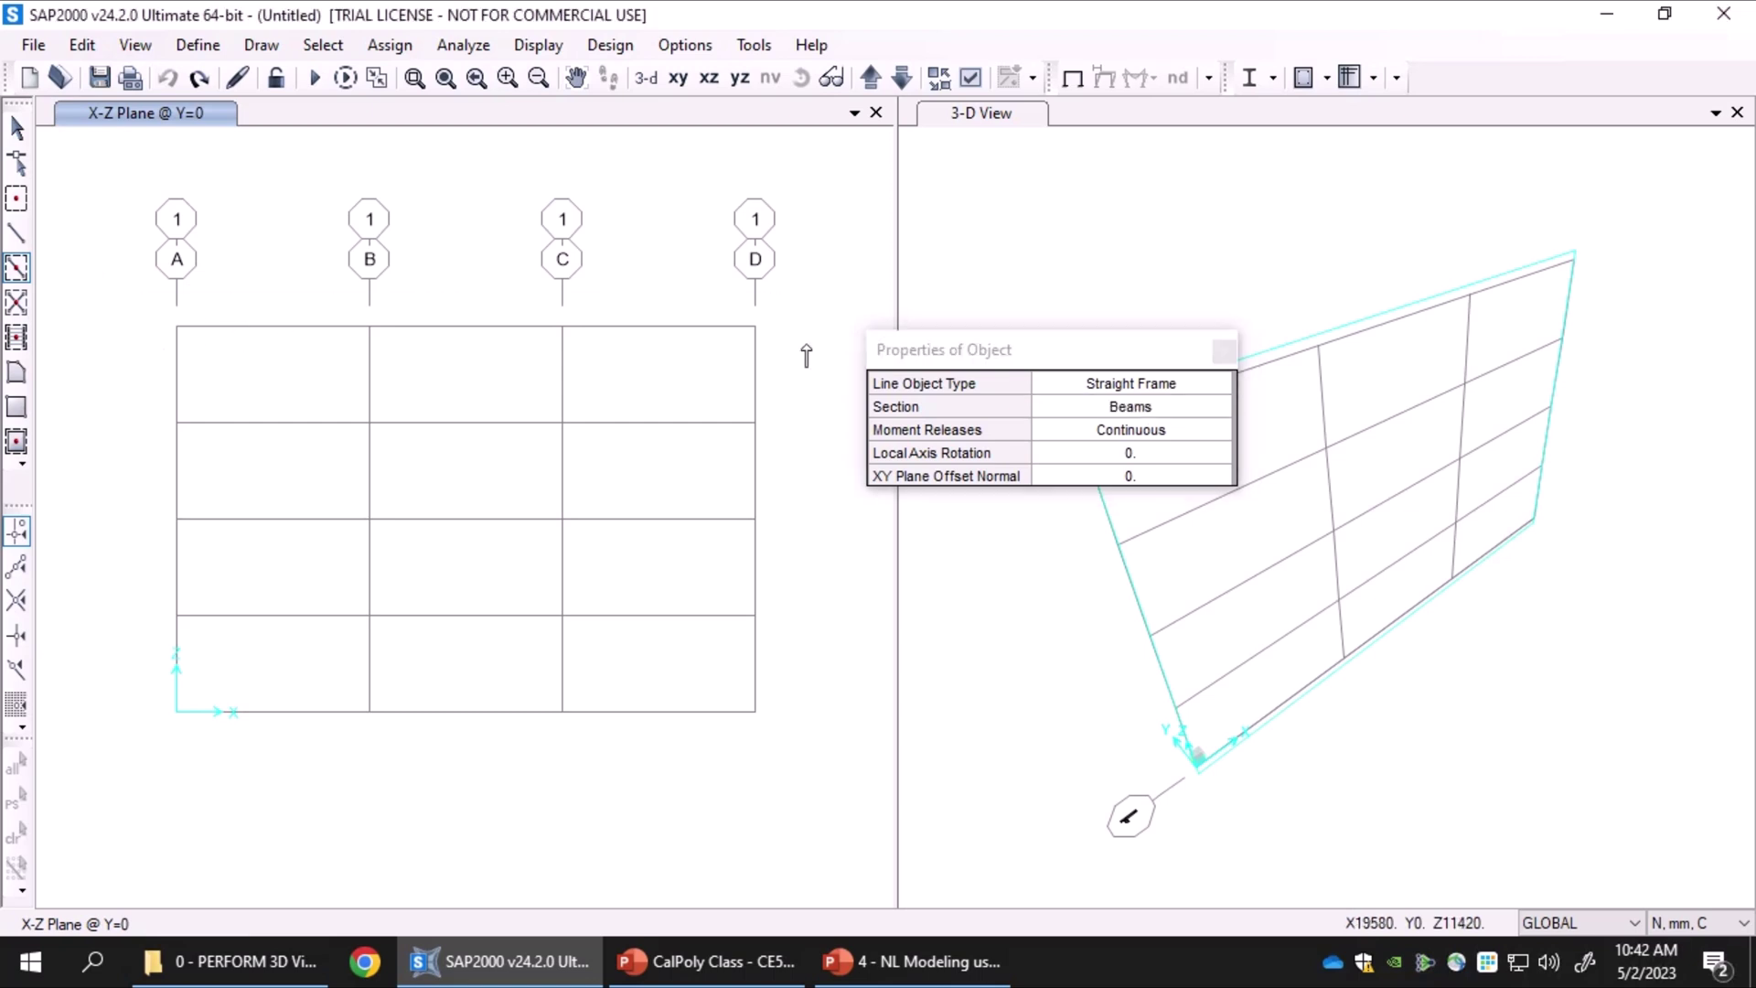
pyautogui.moveTo(808, 353); pyautogui.dragTo(140, 291)
pyautogui.moveTo(154, 405); pyautogui.dragTo(782, 466)
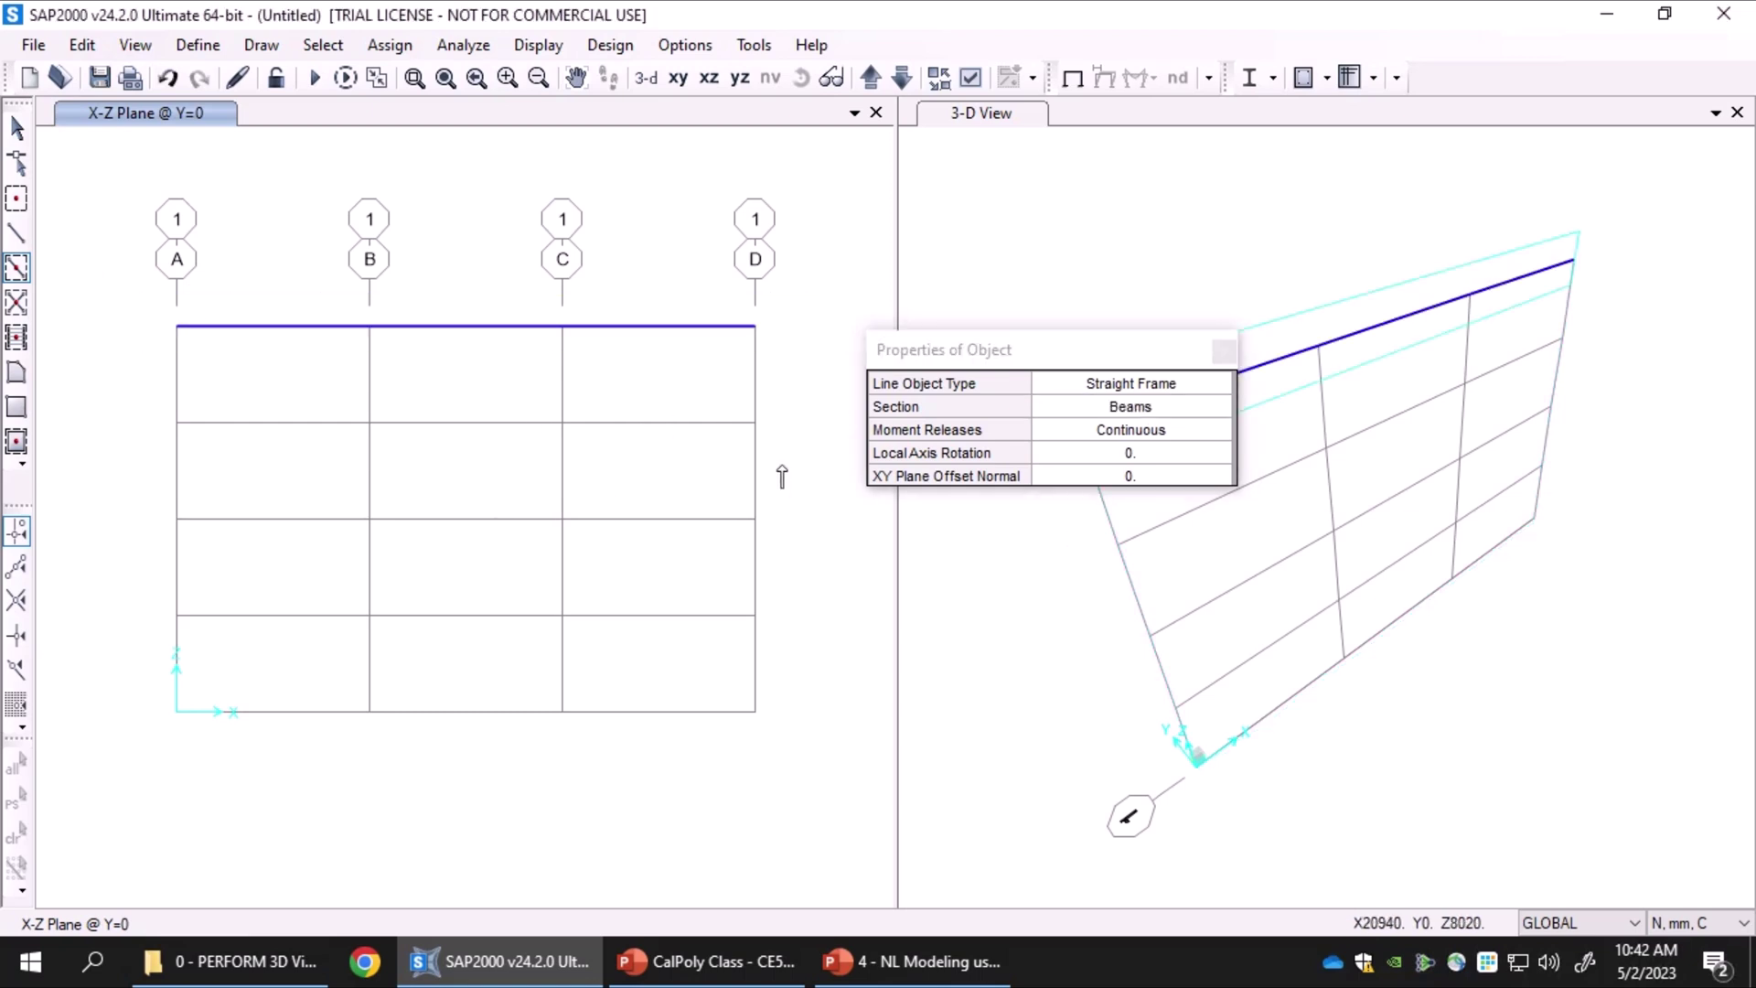
pyautogui.moveTo(812, 545)
pyautogui.mouseDown()
pyautogui.moveTo(232, 623)
pyautogui.moveTo(828, 643)
pyautogui.mouseUp()
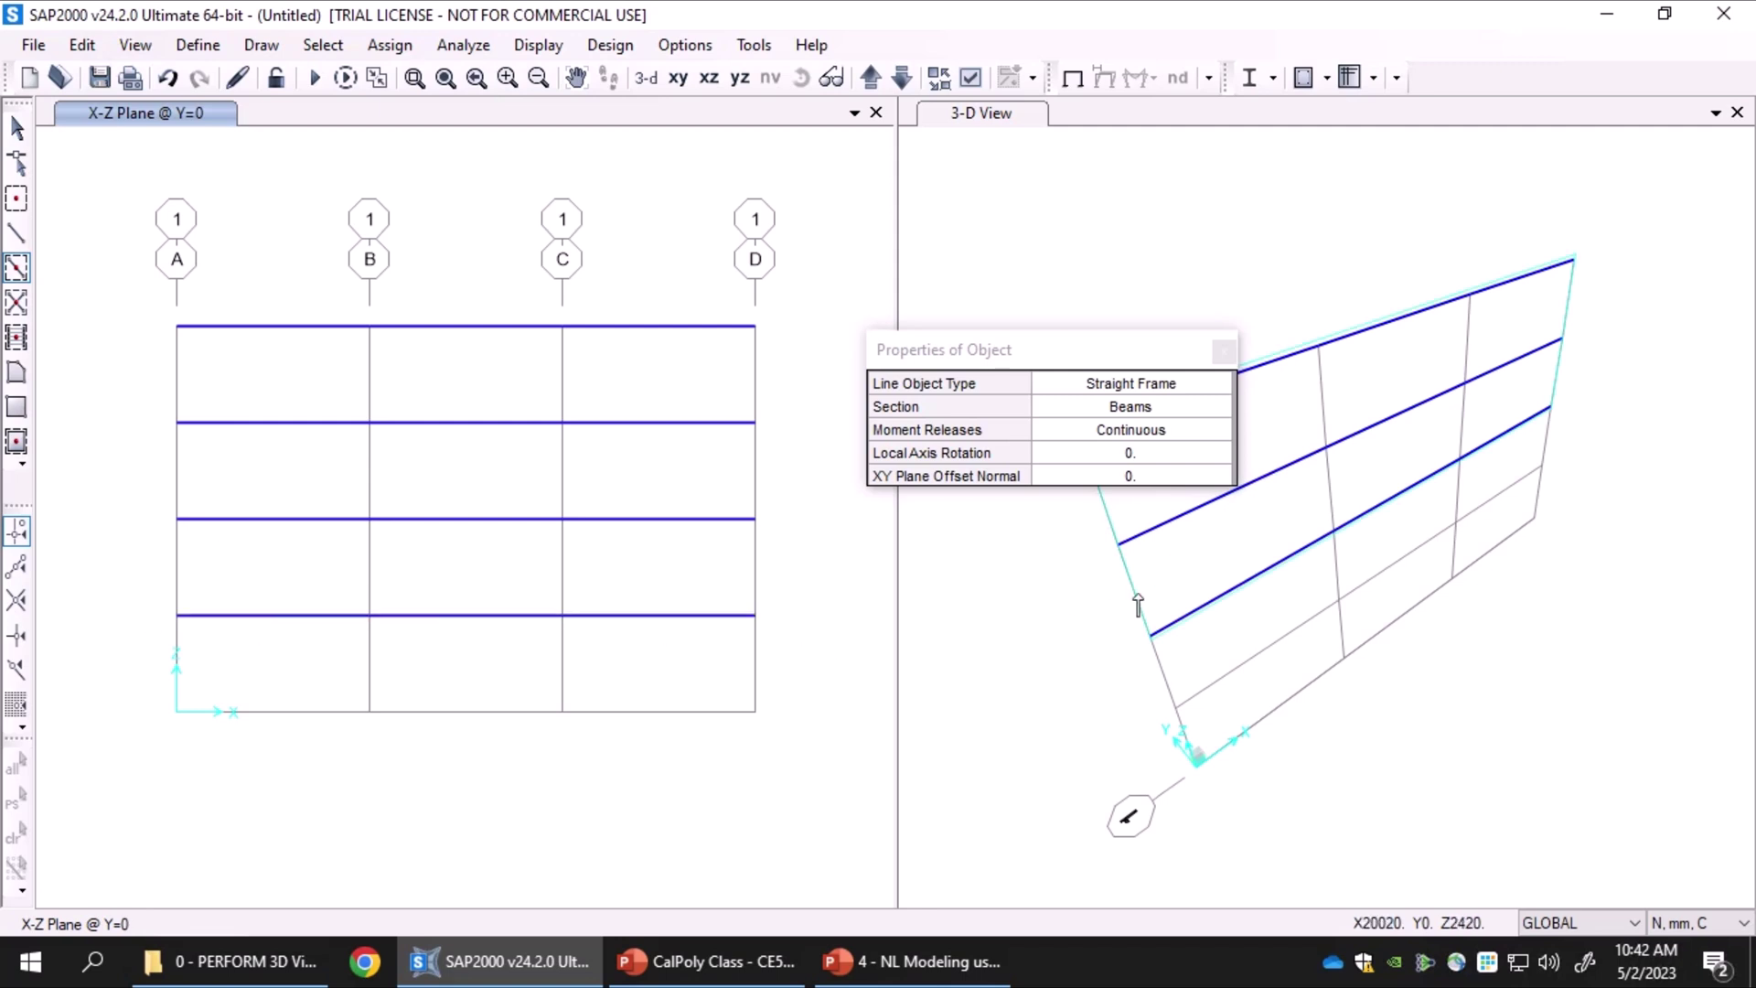
# Quick-draw Columns frame objects along the four vertical grid lines A to D in the X-Z plane and return to selection mode
pyautogui.click(1150, 406)
pyautogui.click(1191, 417)
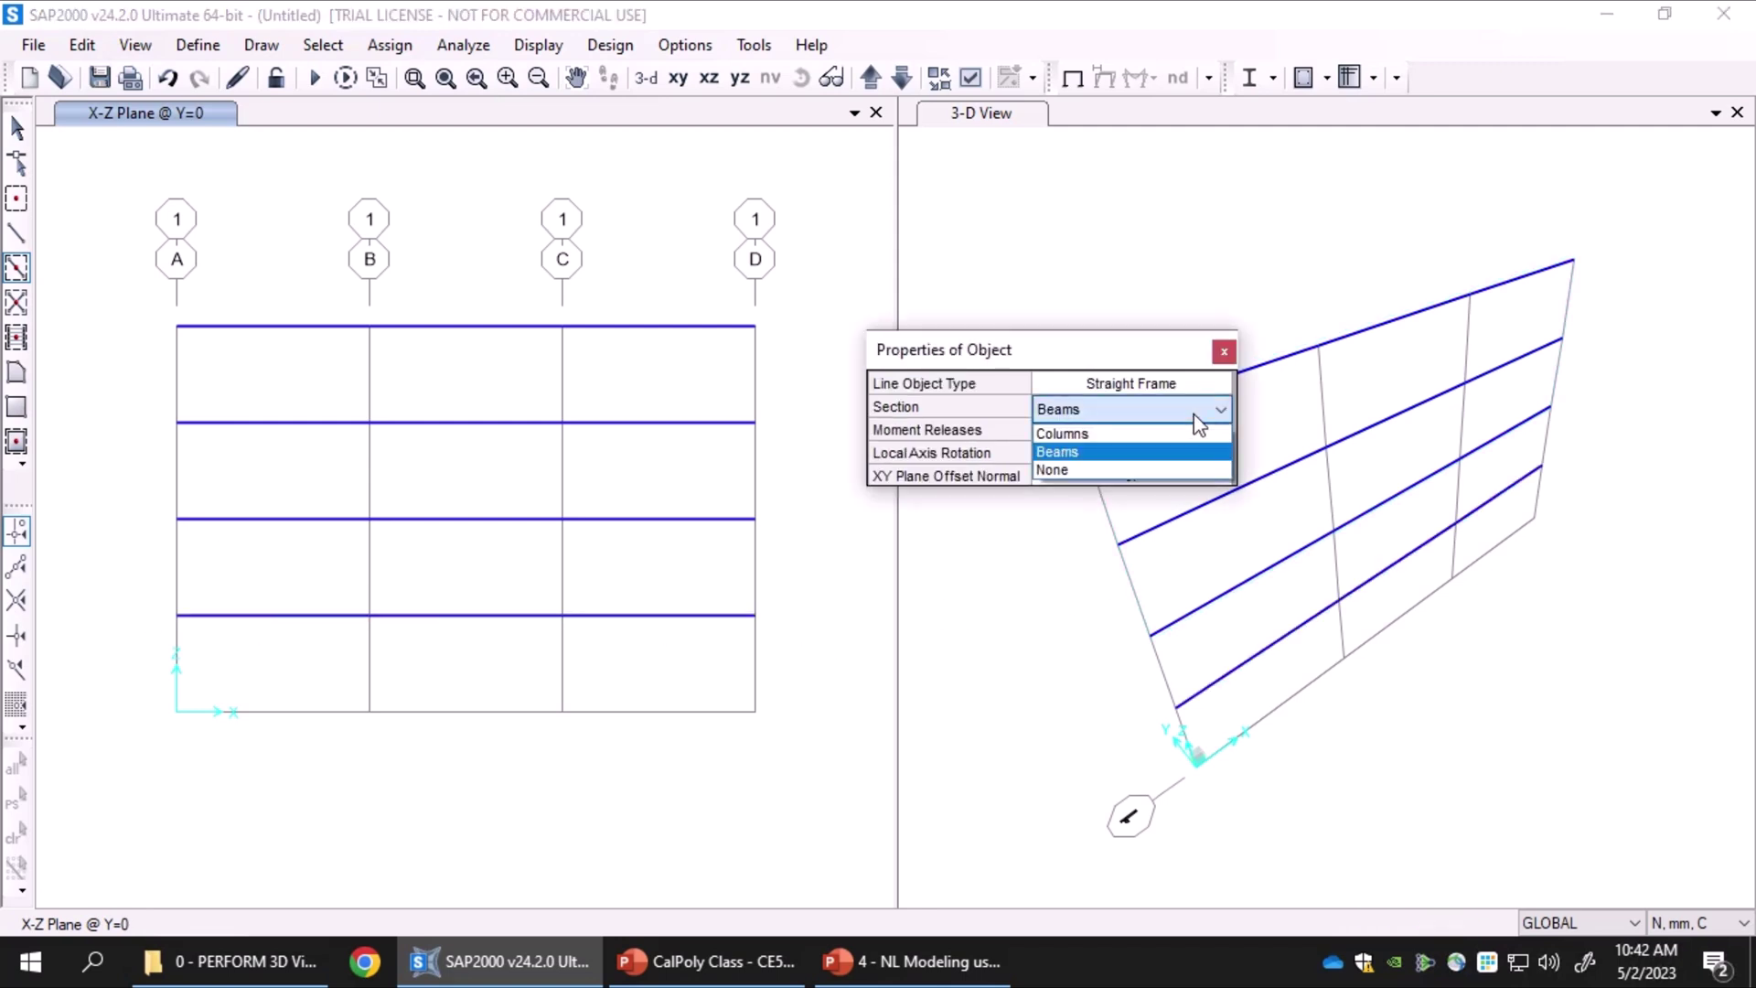
pyautogui.click(1110, 455)
pyautogui.click(756, 325)
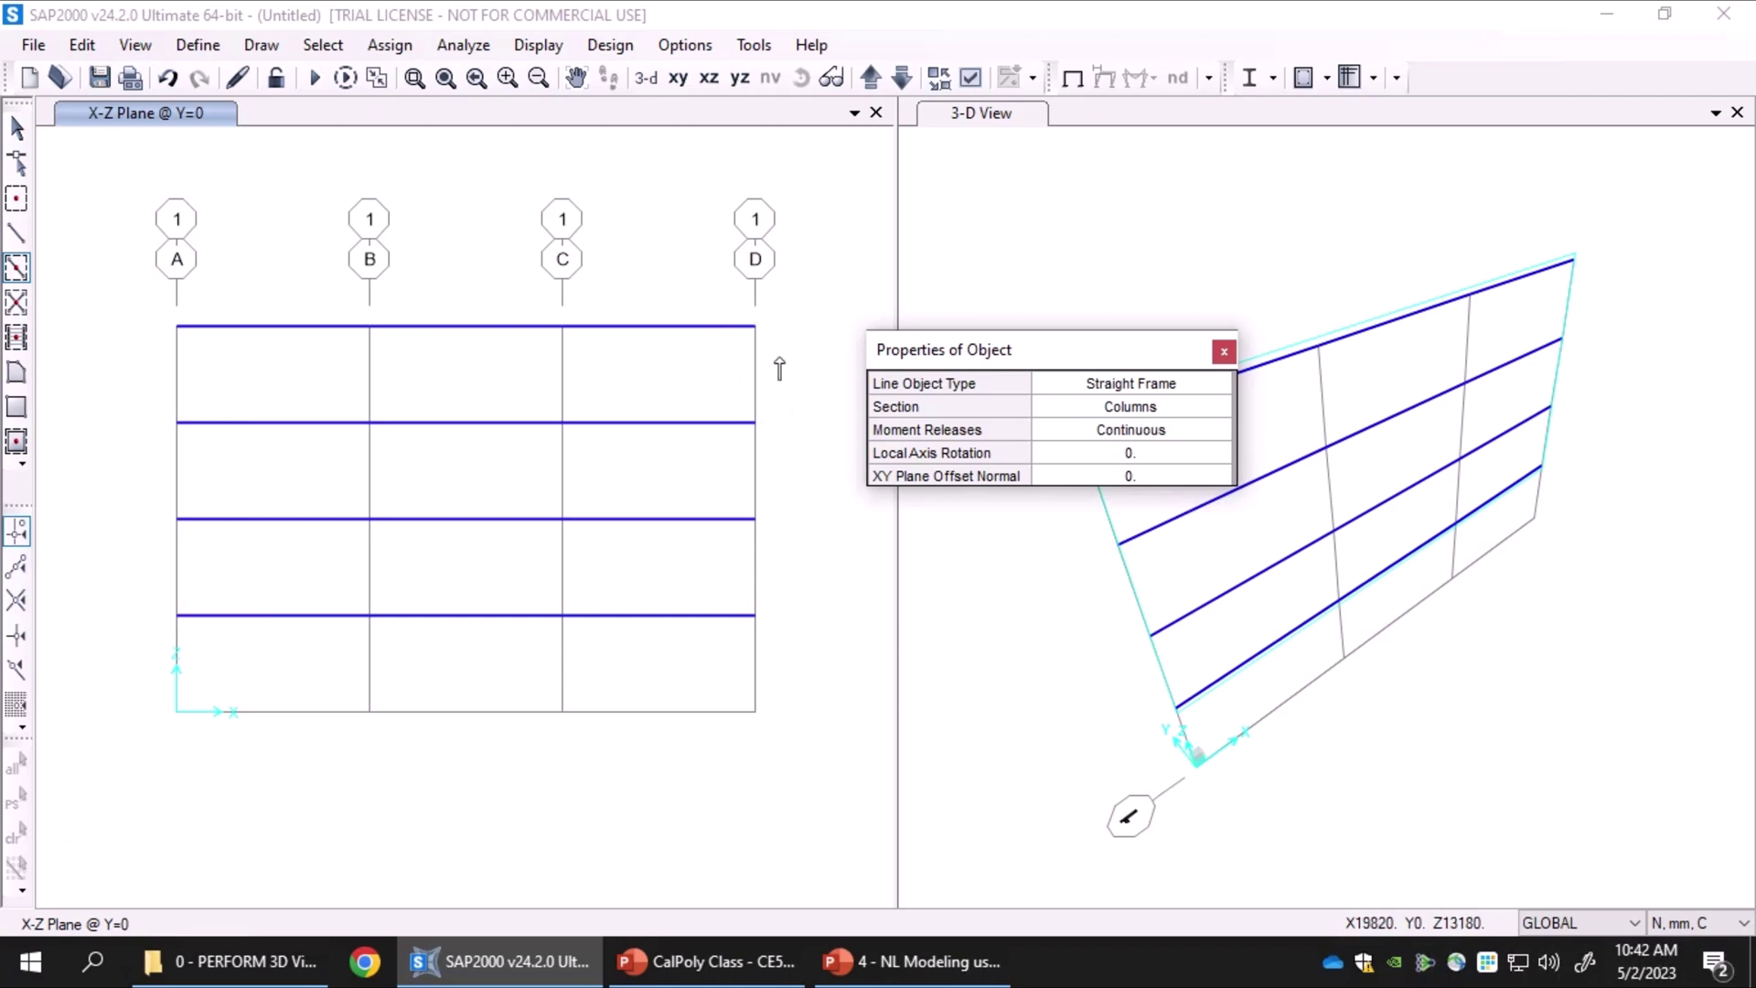
pyautogui.click(755, 712)
pyautogui.moveTo(601, 281)
pyautogui.mouseDown()
pyautogui.moveTo(520, 719)
pyautogui.moveTo(455, 789)
pyautogui.mouseUp()
pyautogui.moveTo(420, 271)
pyautogui.mouseDown()
pyautogui.moveTo(359, 446)
pyautogui.moveTo(323, 755)
pyautogui.mouseUp()
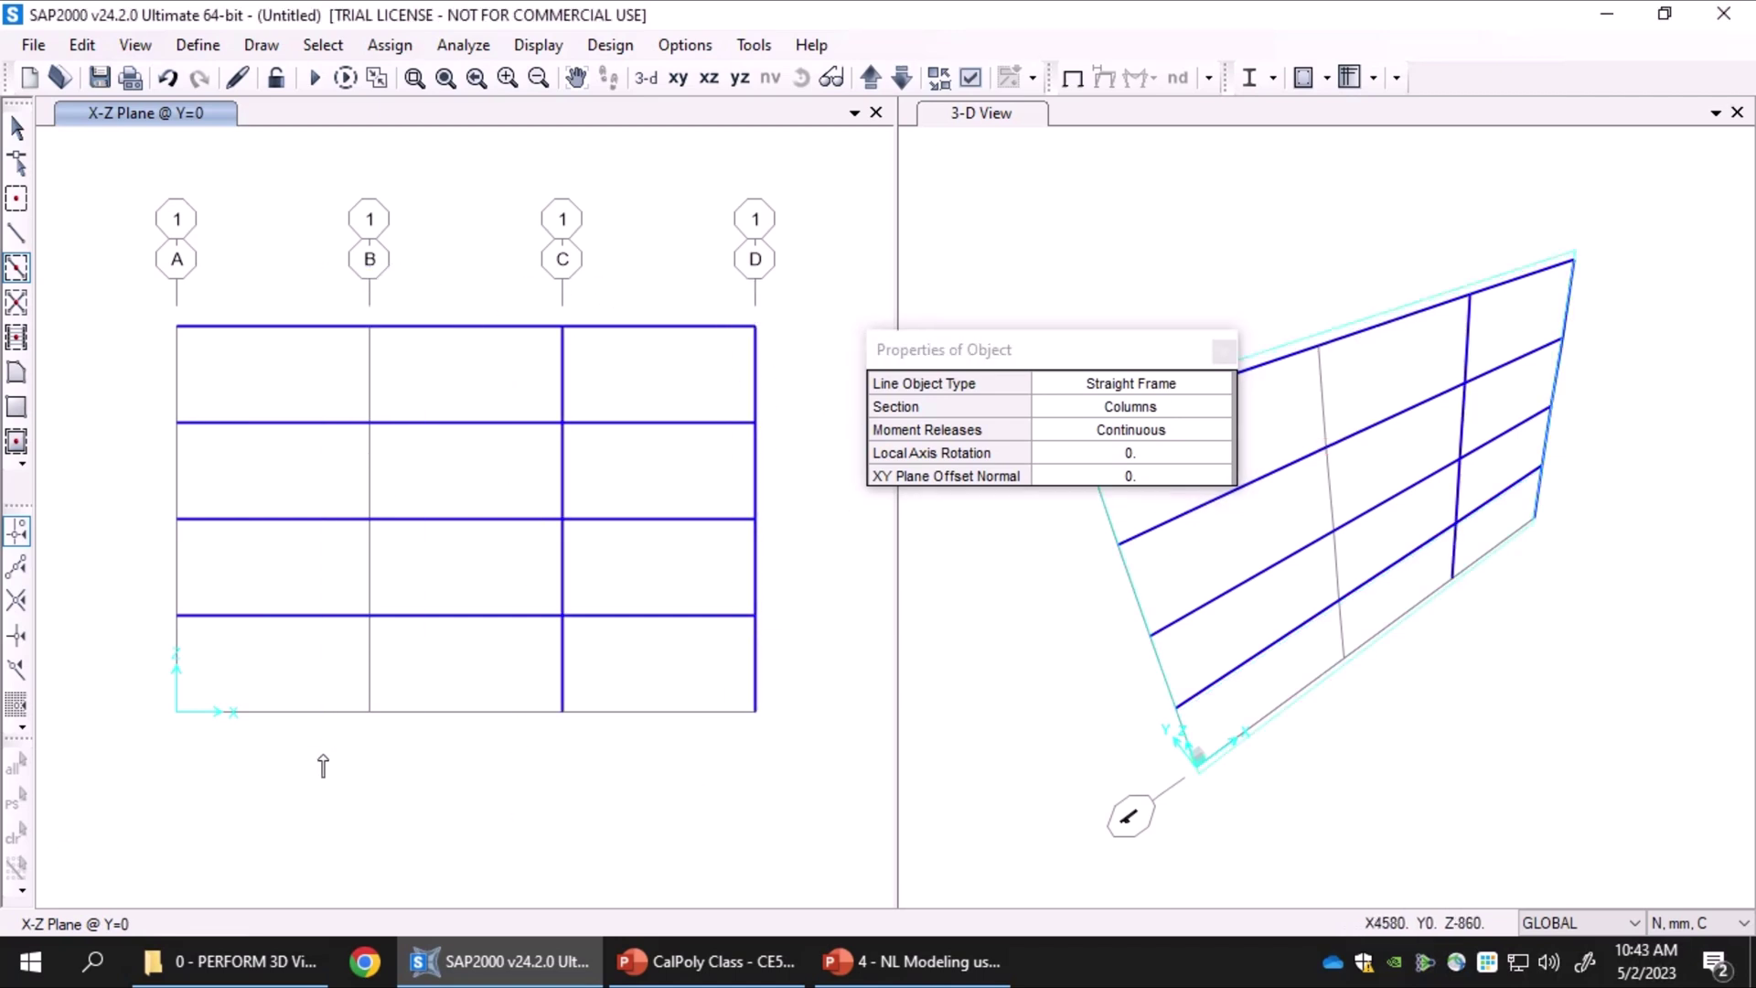
pyautogui.moveTo(224, 280); pyautogui.dragTo(125, 834)
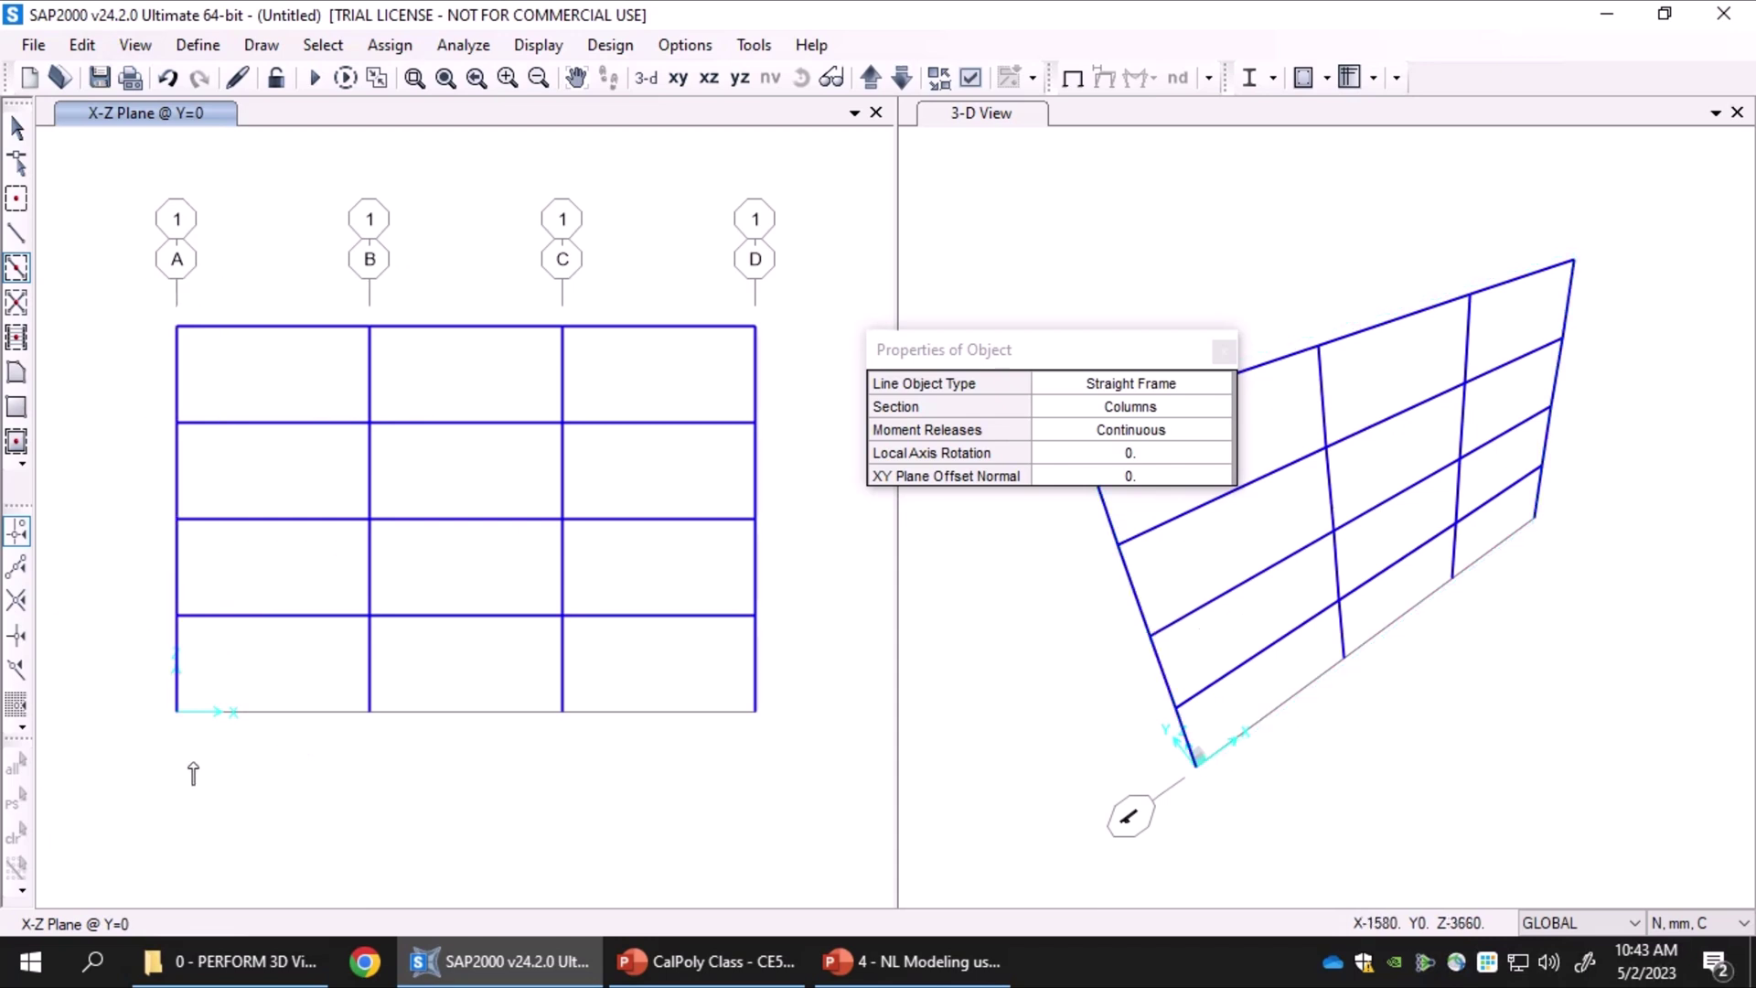
pyautogui.click(1224, 350)
pyautogui.click(18, 128)
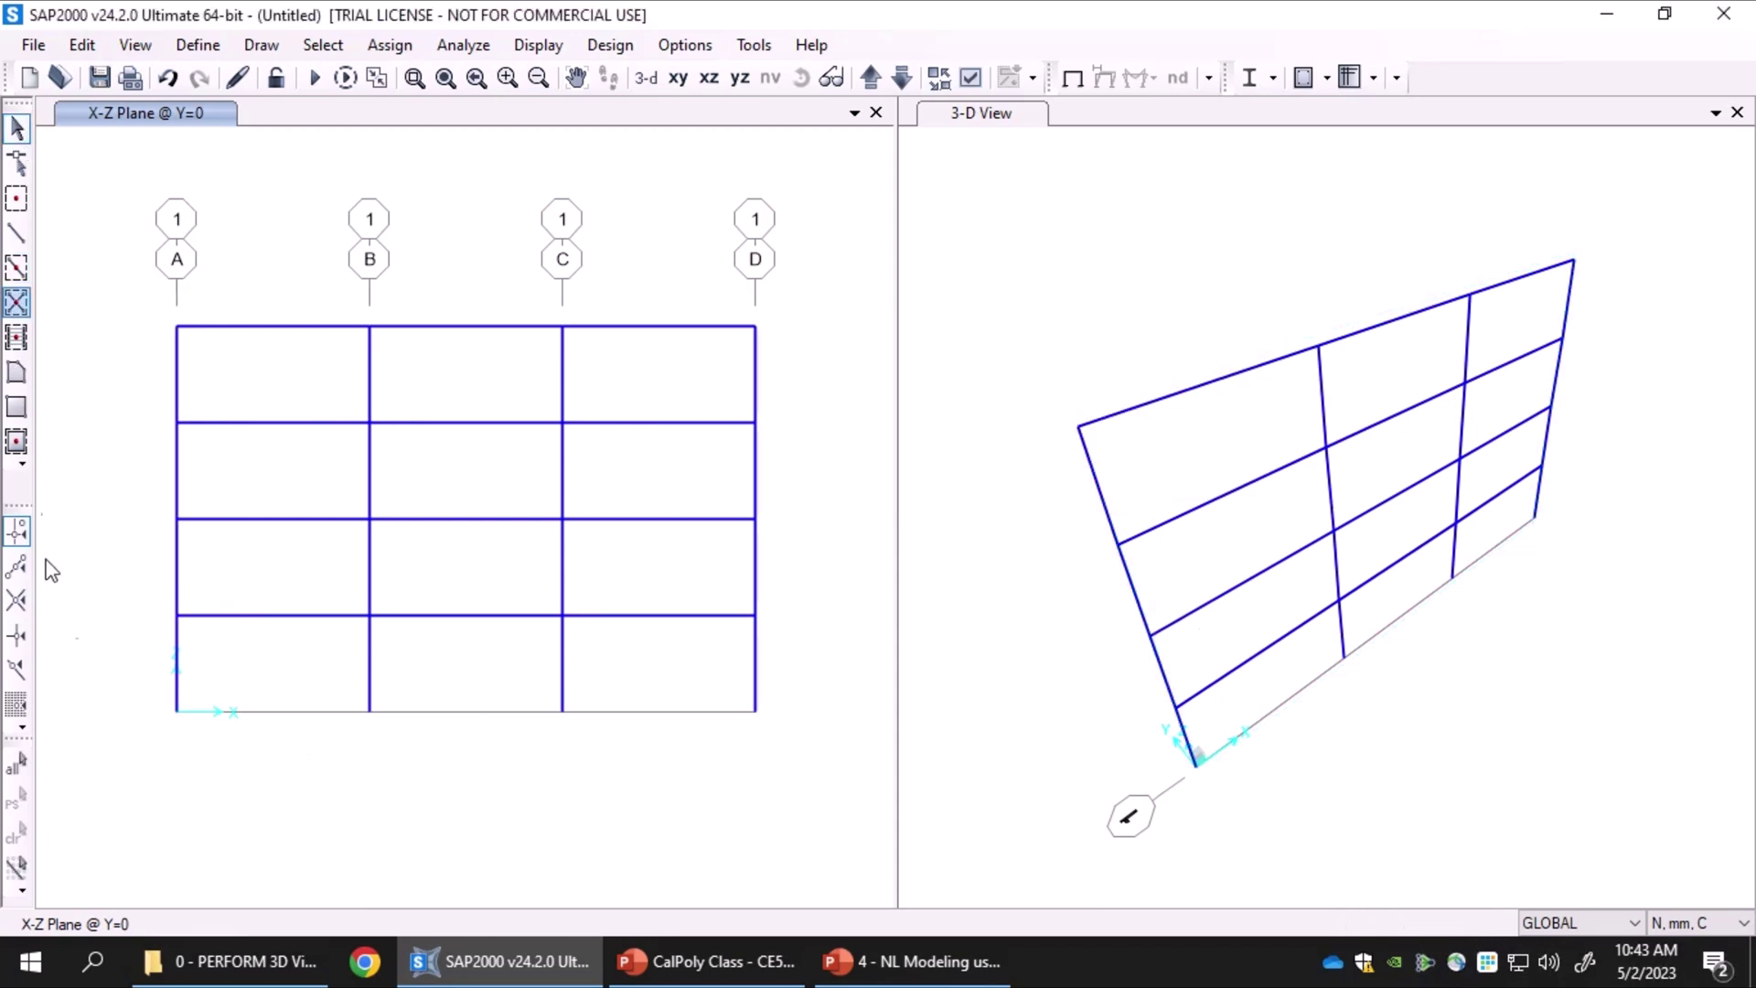
# Assign fully fixed restraints, with all translations and rotations restrained, to the four base joints of the frame
pyautogui.moveTo(125, 669)
pyautogui.mouseDown()
pyautogui.moveTo(545, 776)
pyautogui.moveTo(834, 784)
pyautogui.mouseUp()
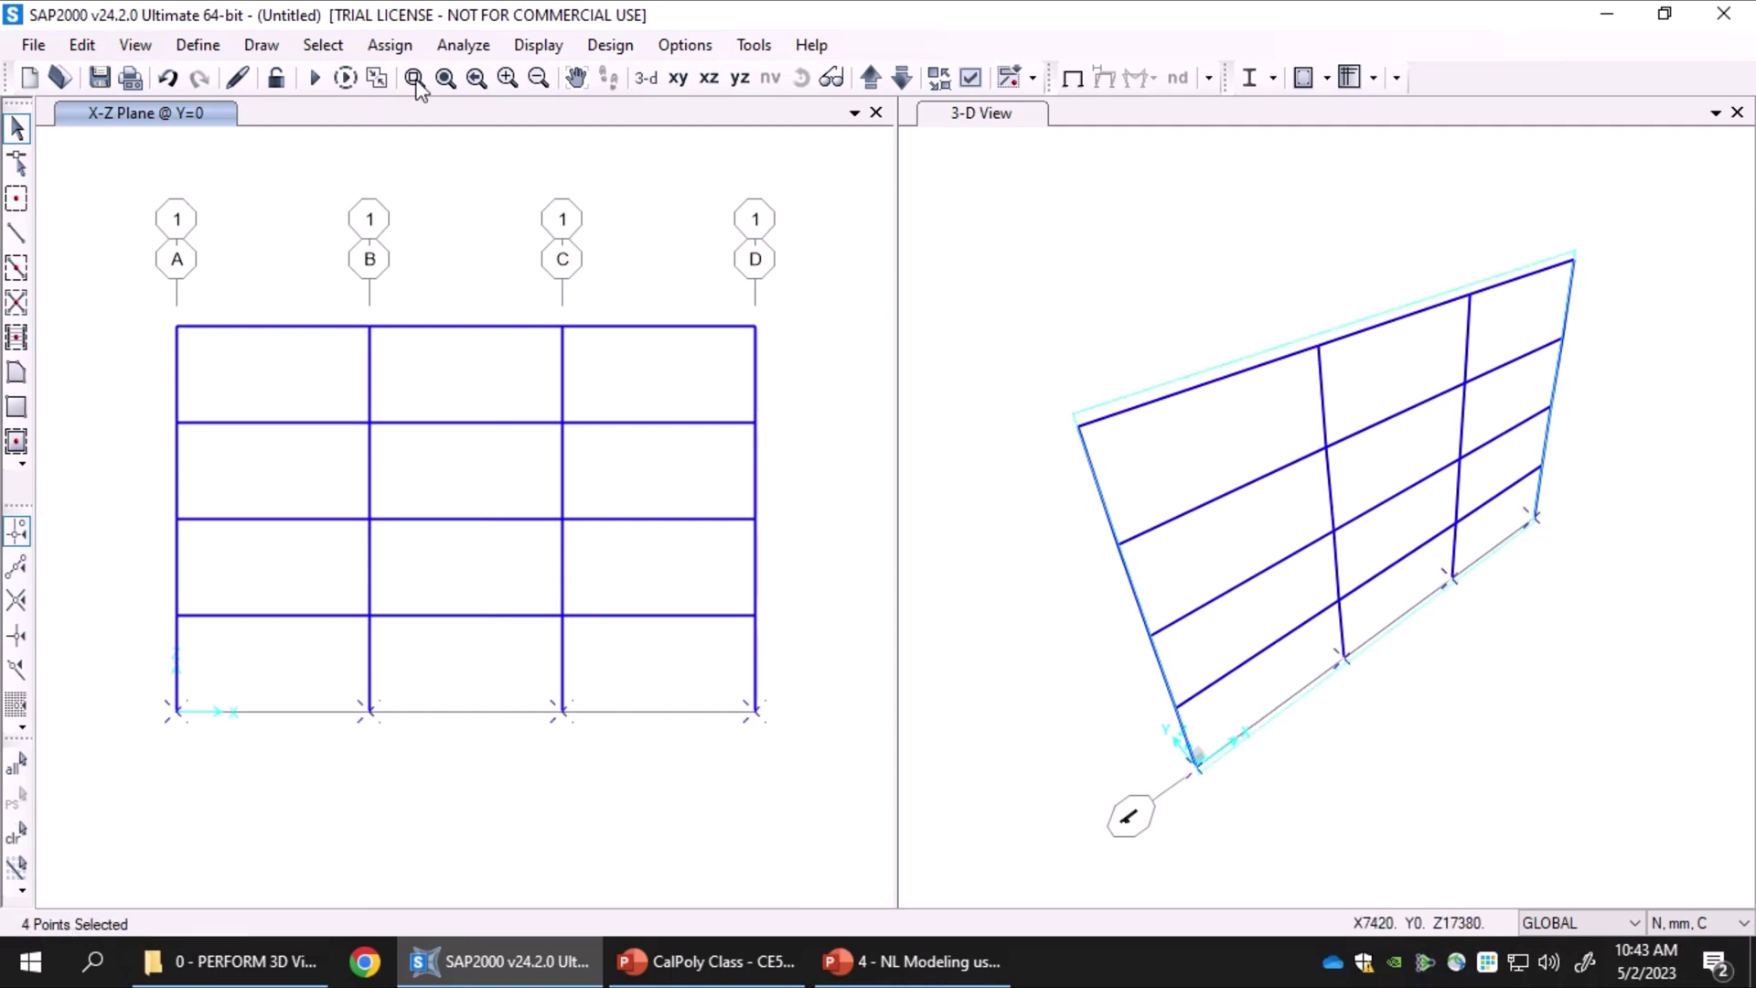
pyautogui.click(390, 45)
pyautogui.moveTo(601, 87)
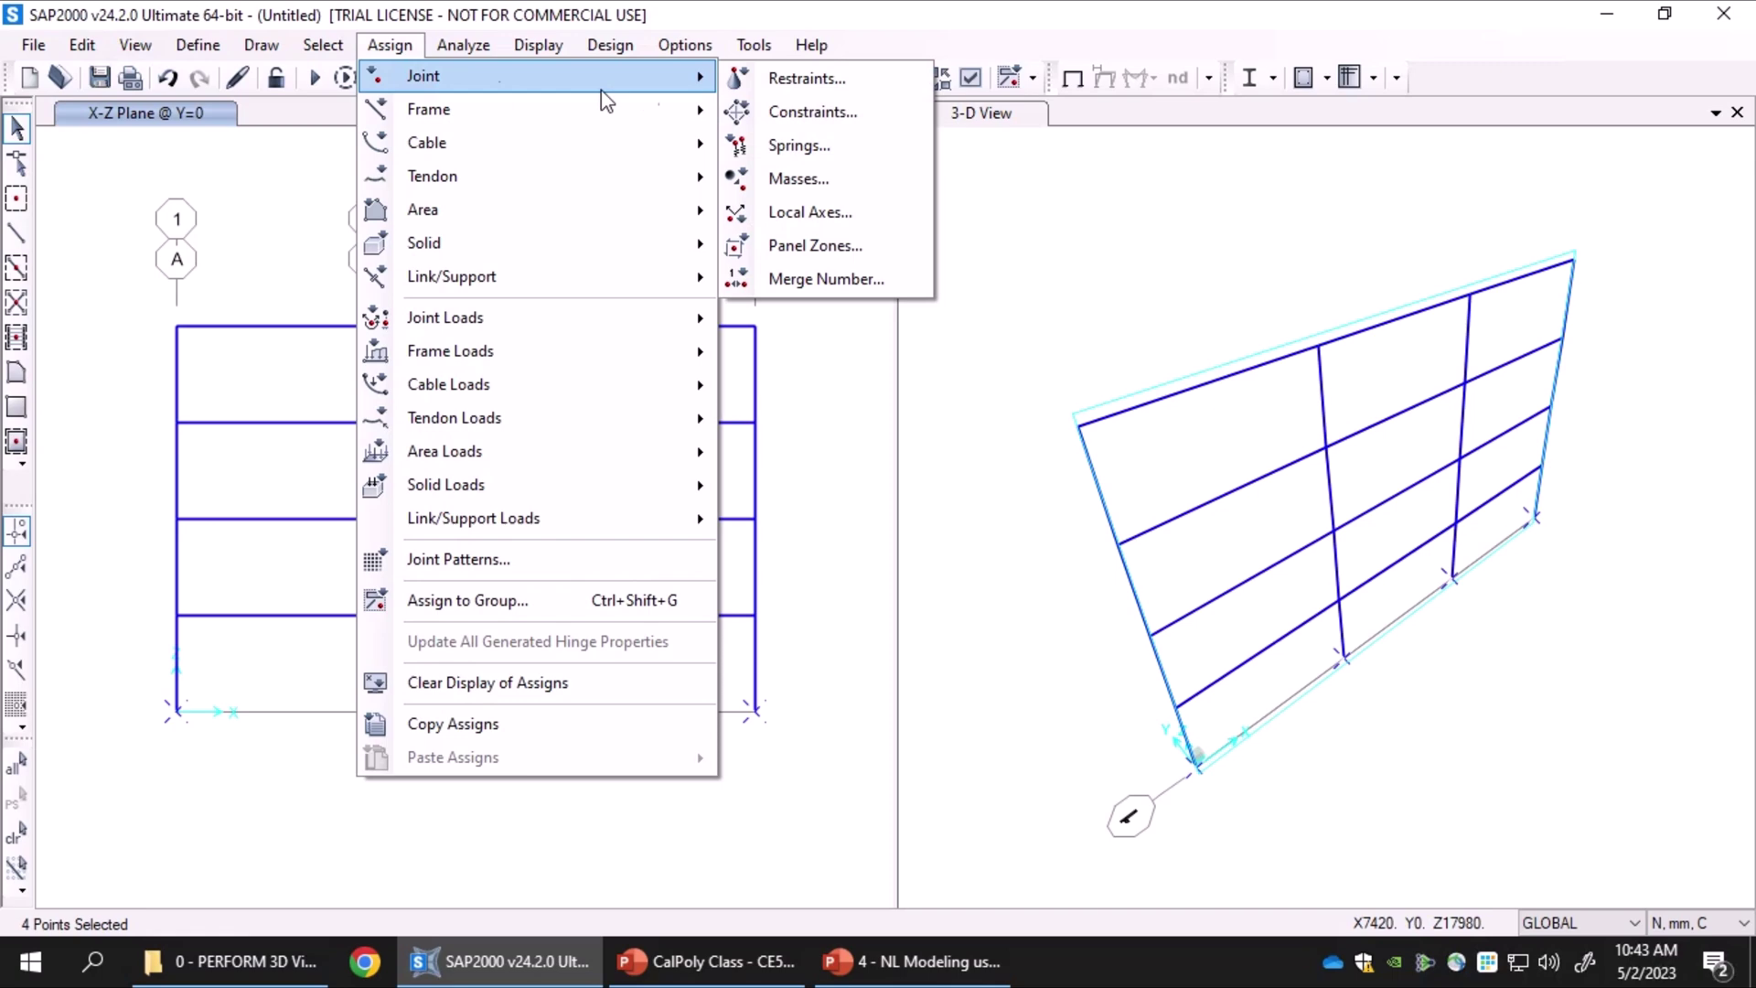
pyautogui.click(794, 73)
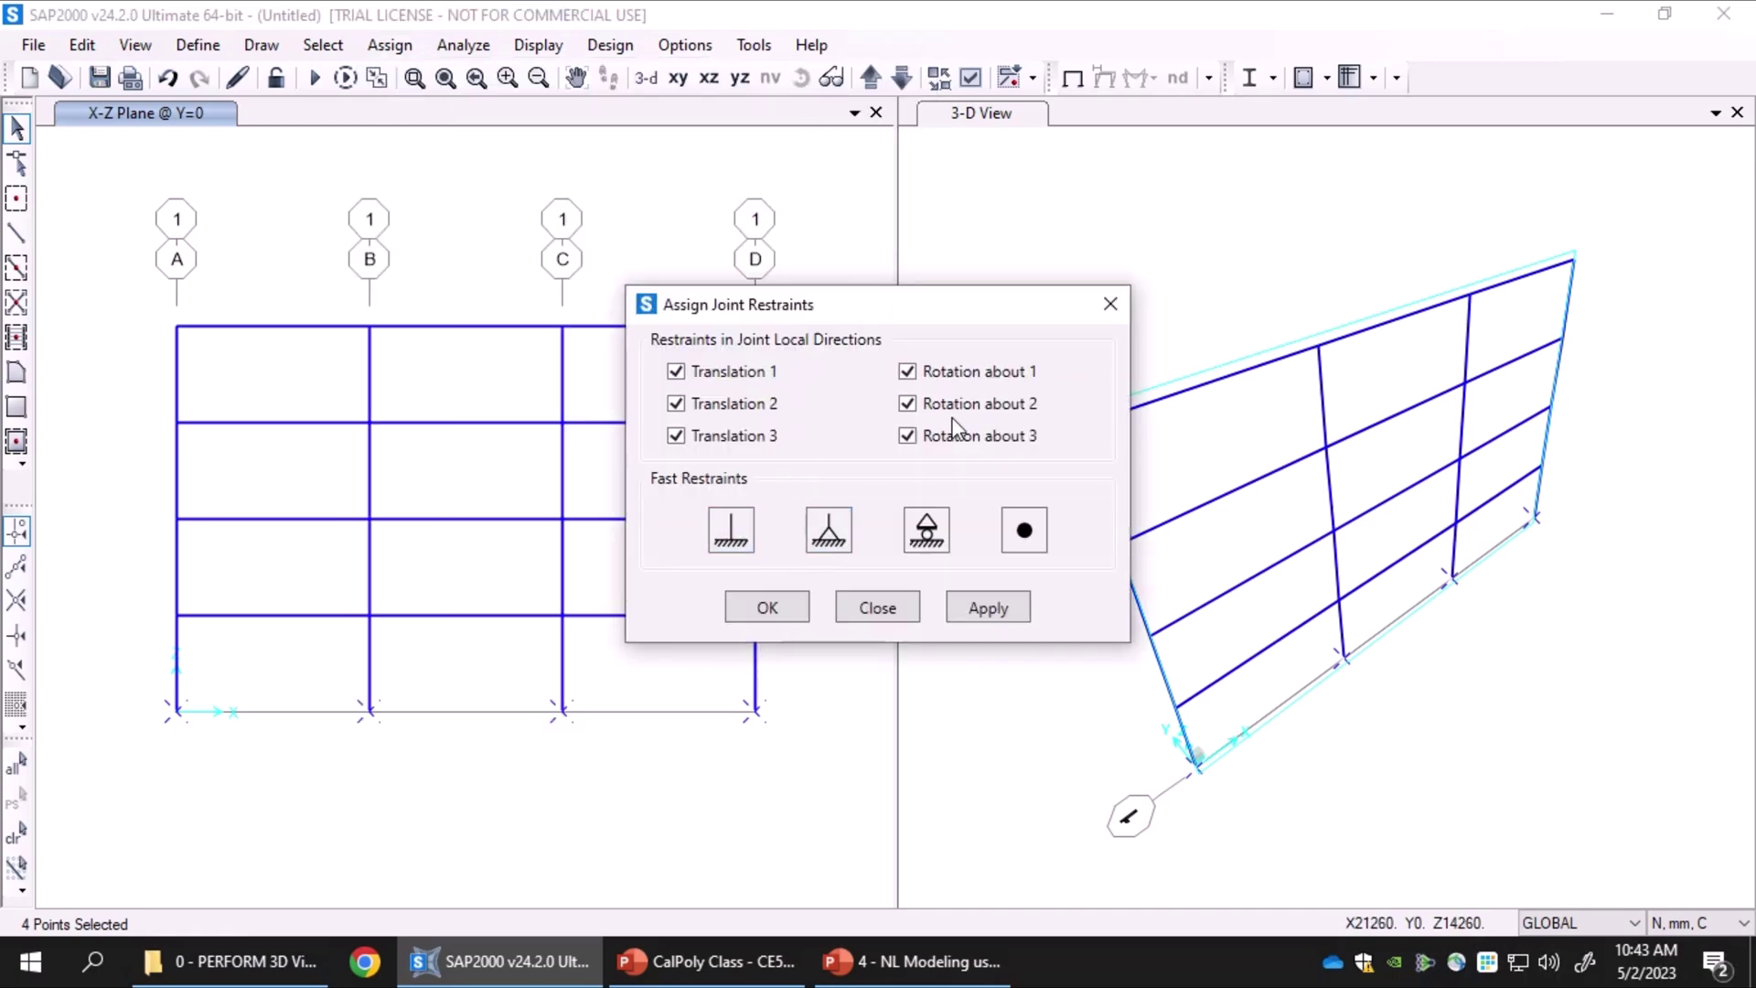
pyautogui.click(997, 604)
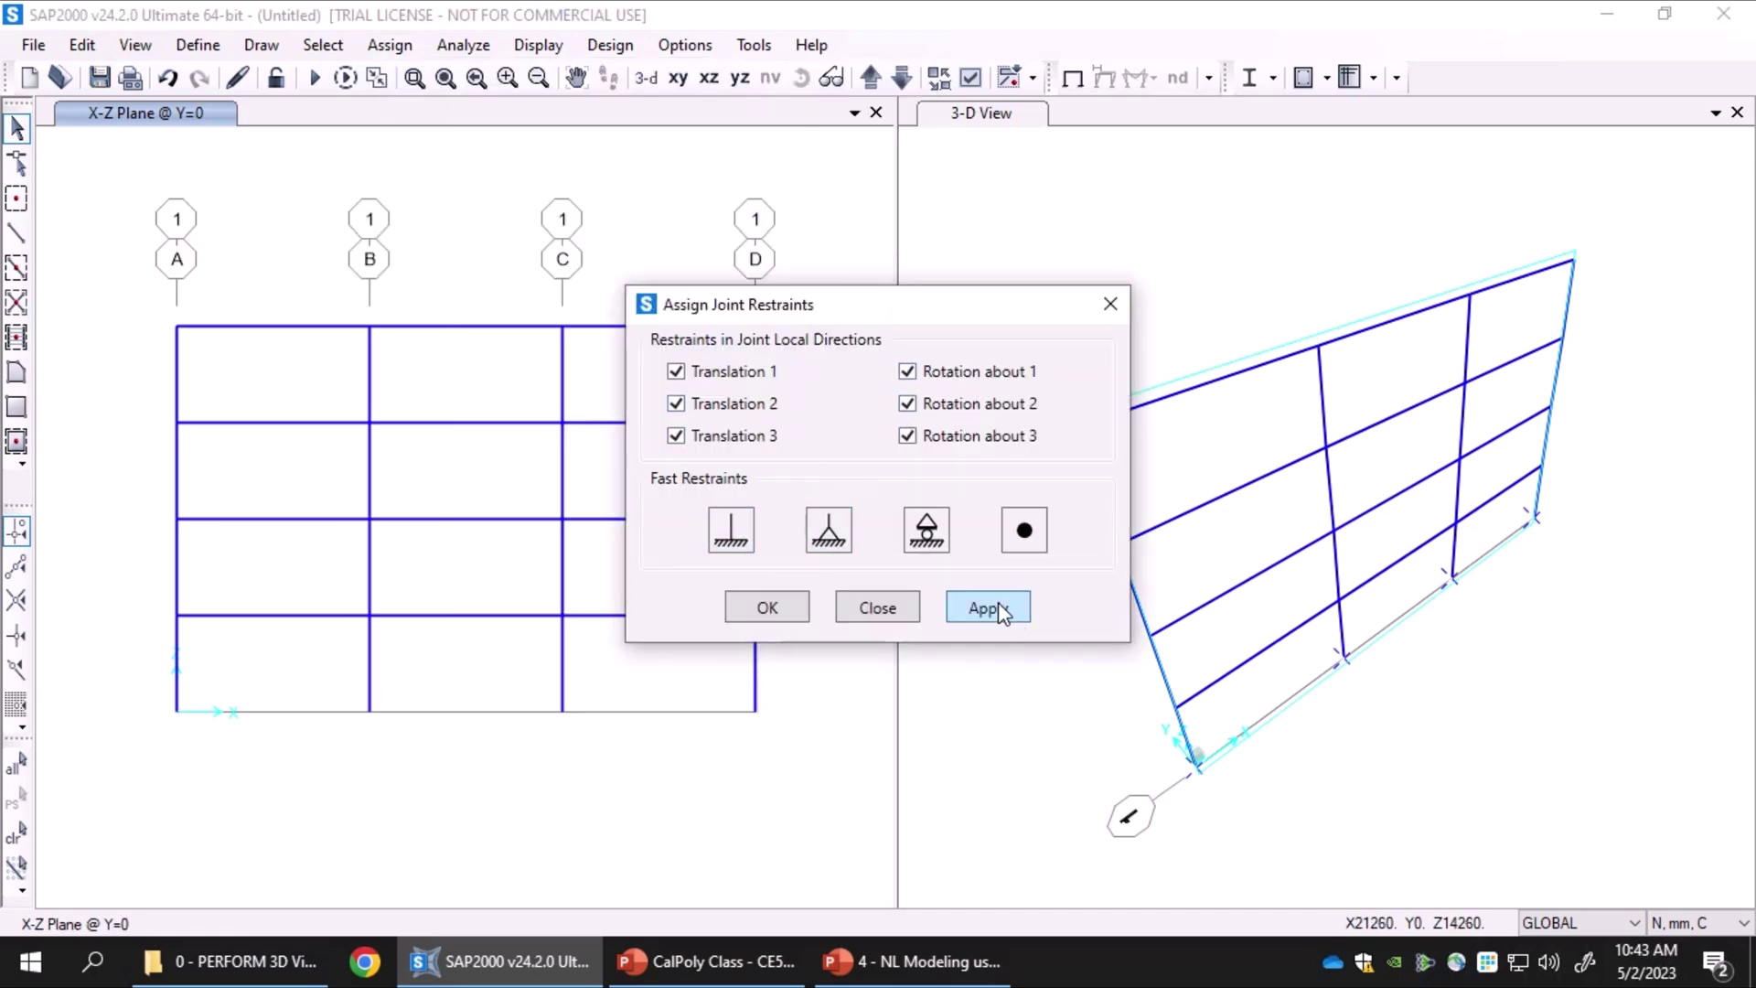
pyautogui.click(774, 608)
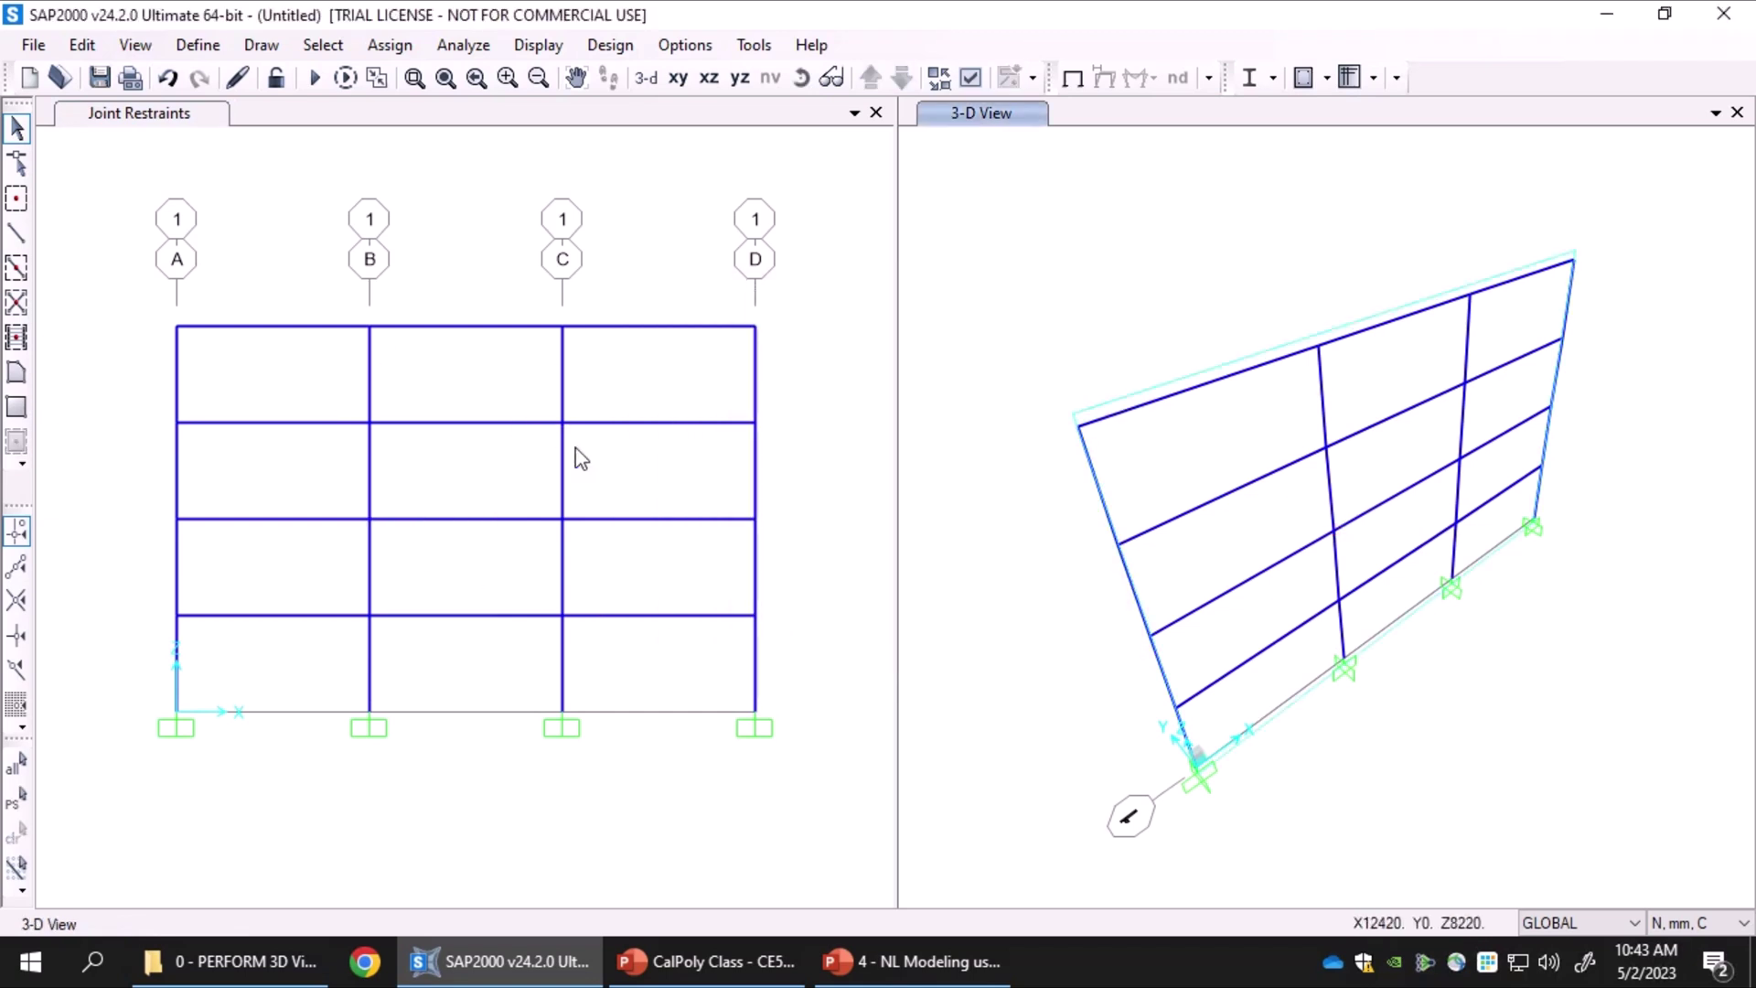
# Add a new frame hinge property using the defaults for Concrete
pyautogui.click(203, 47)
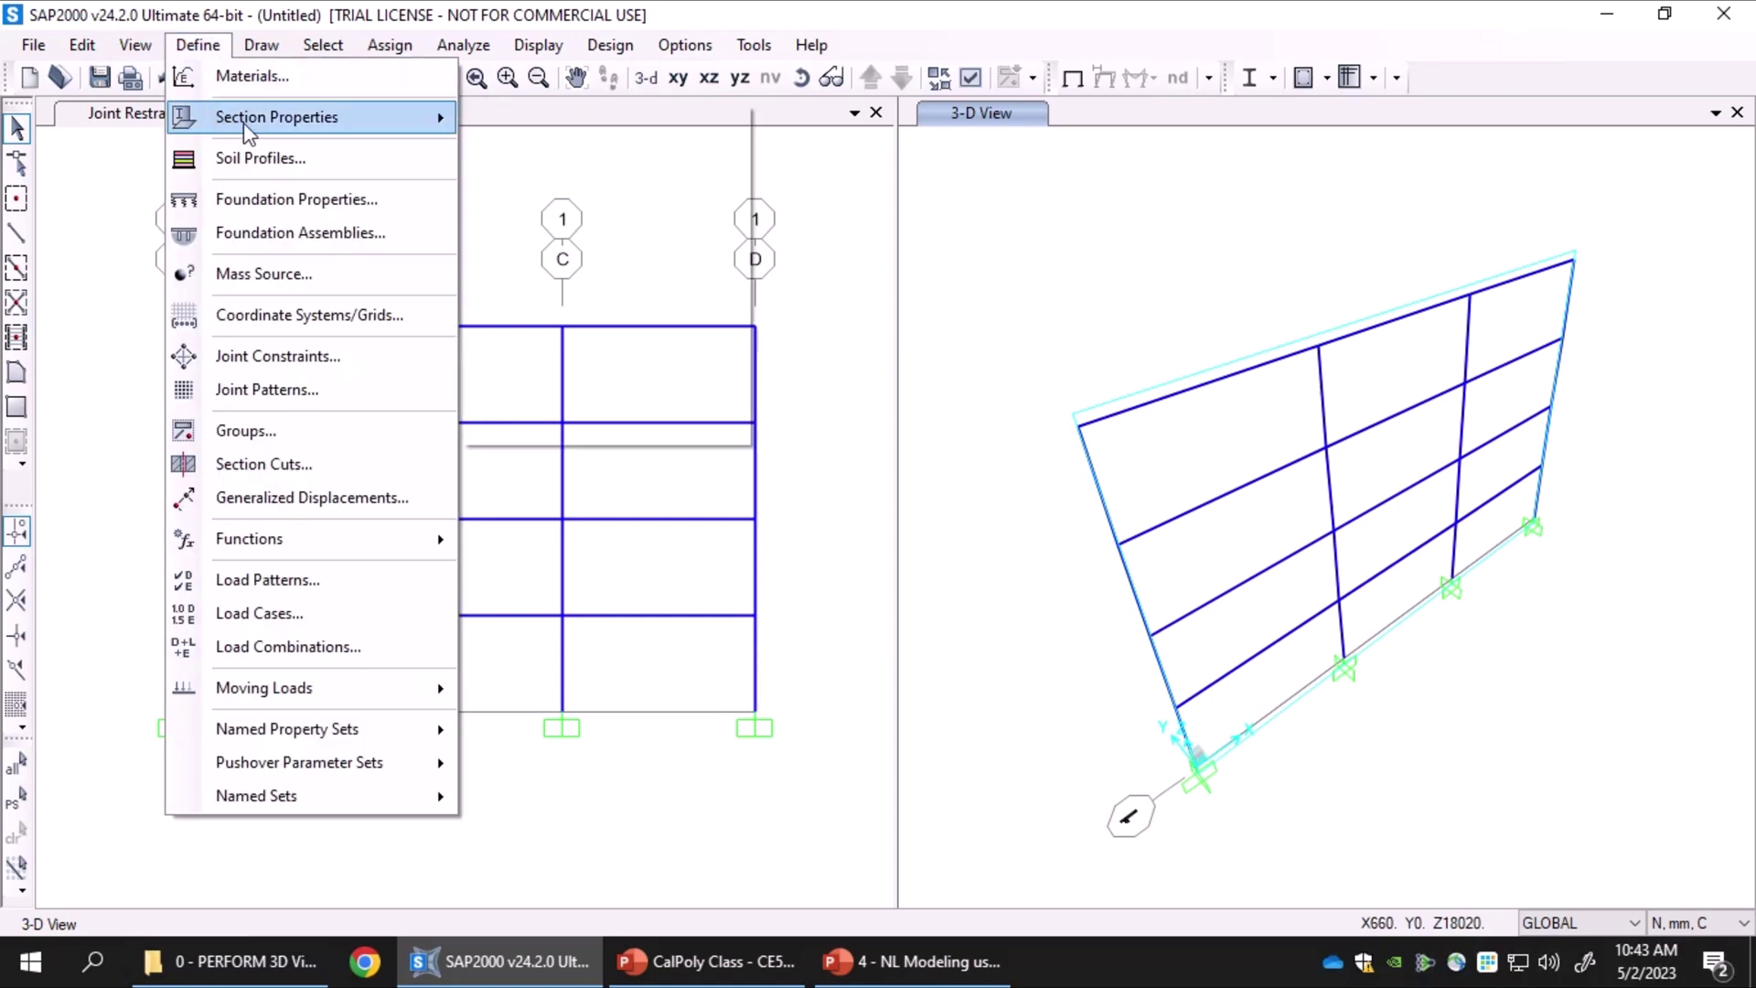
pyautogui.moveTo(249, 132)
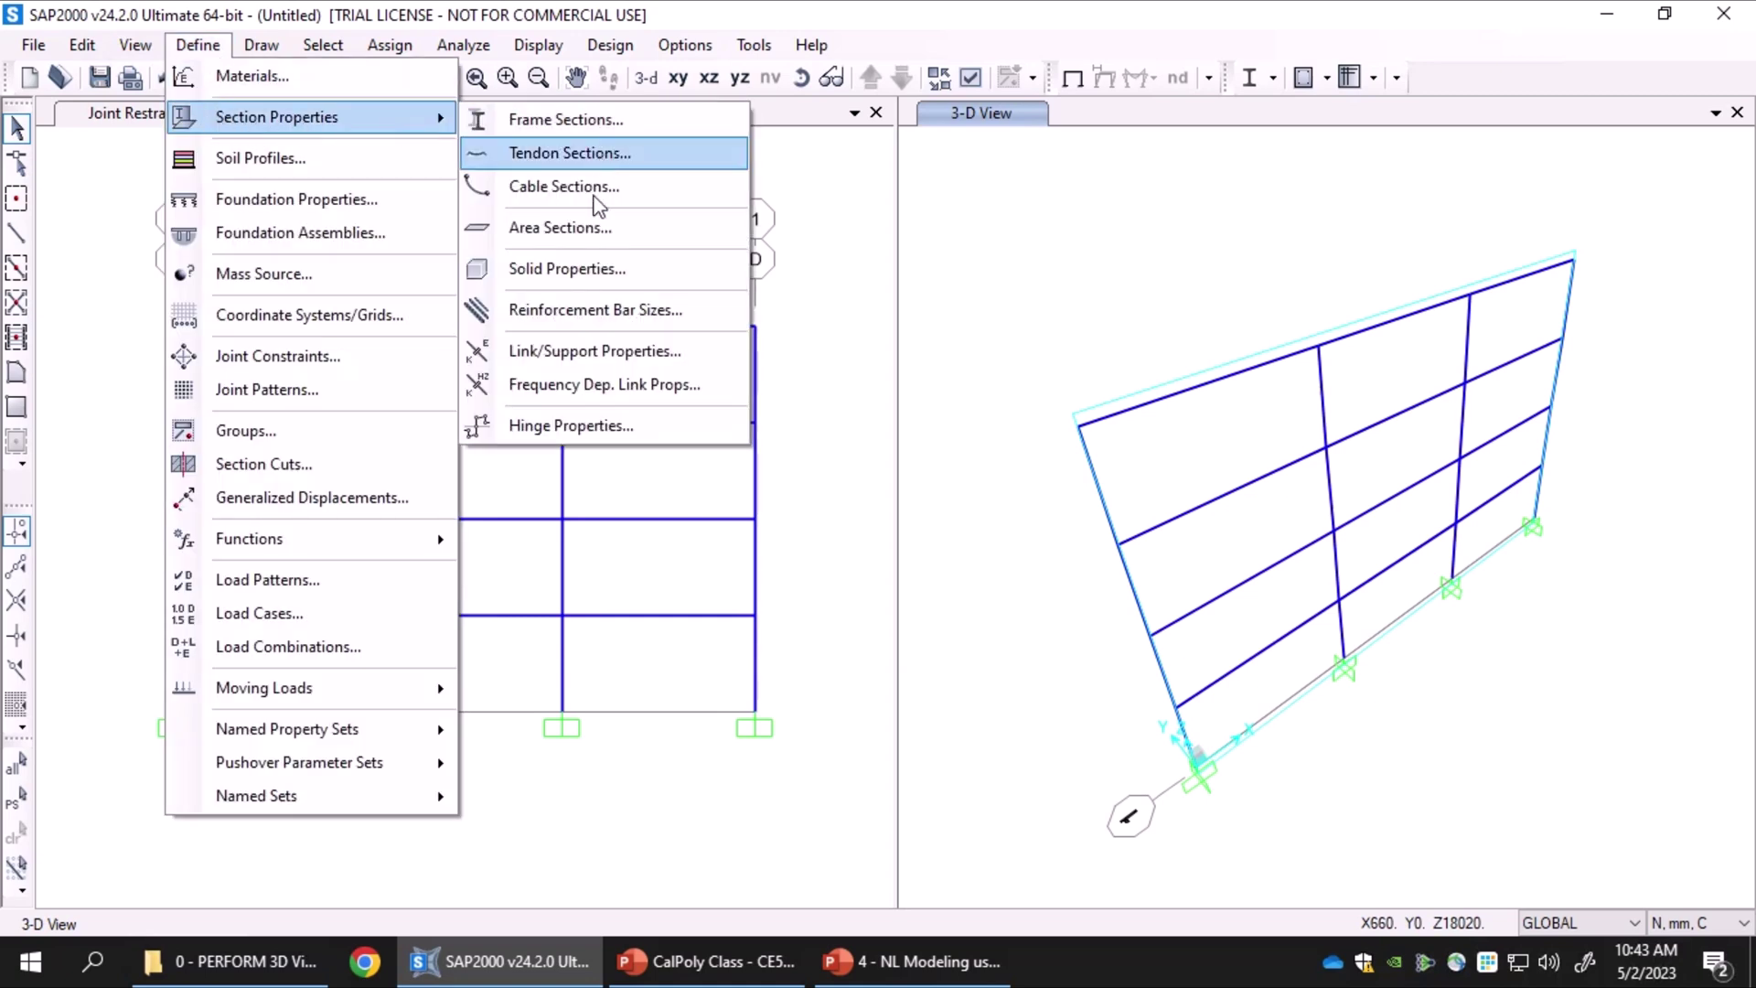
pyautogui.click(680, 430)
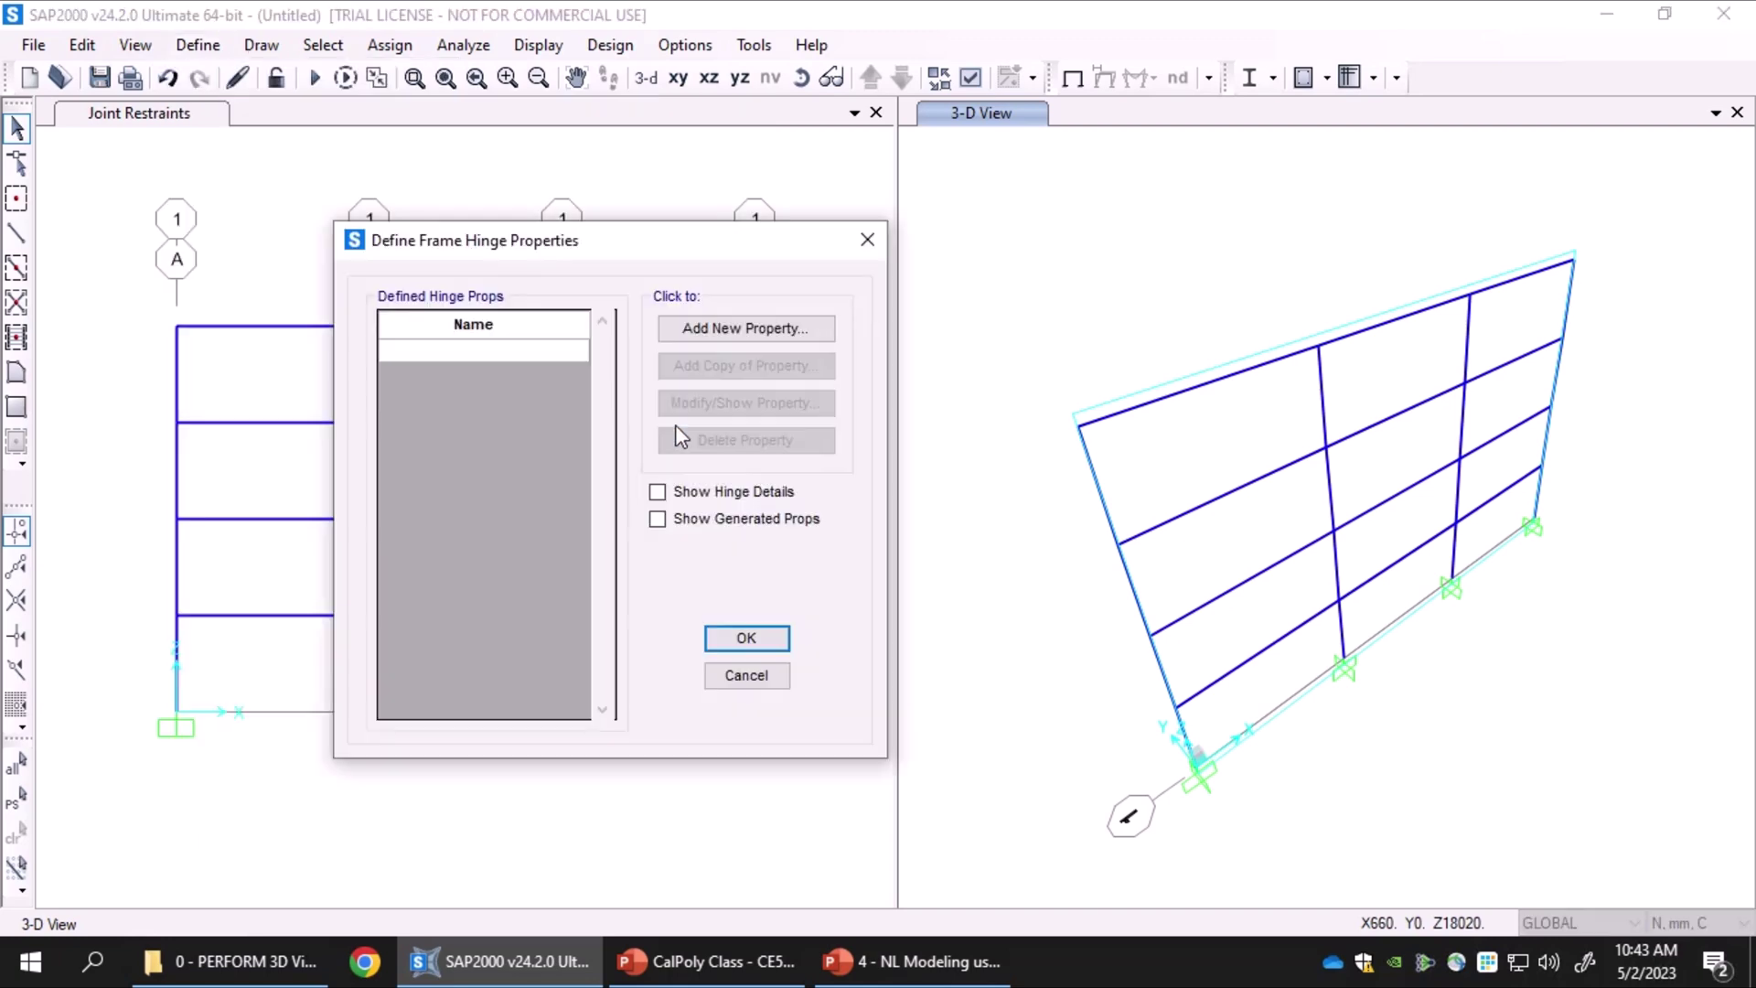
pyautogui.click(725, 331)
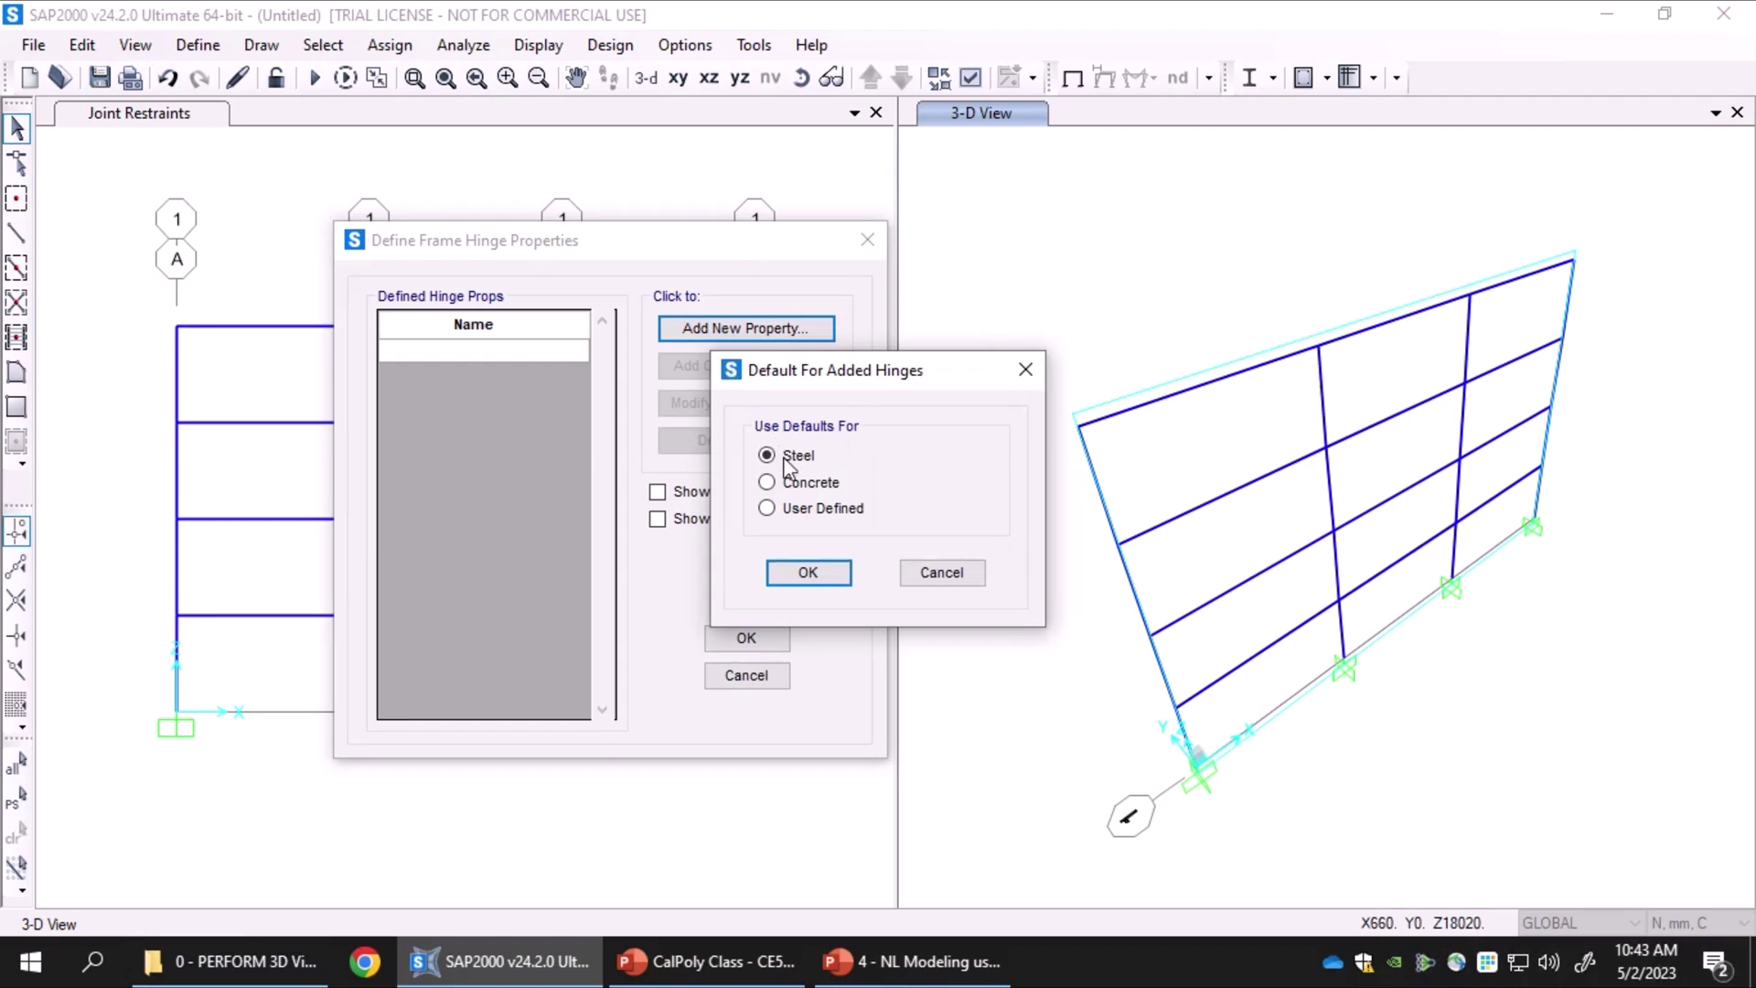
pyautogui.click(794, 487)
pyautogui.click(807, 573)
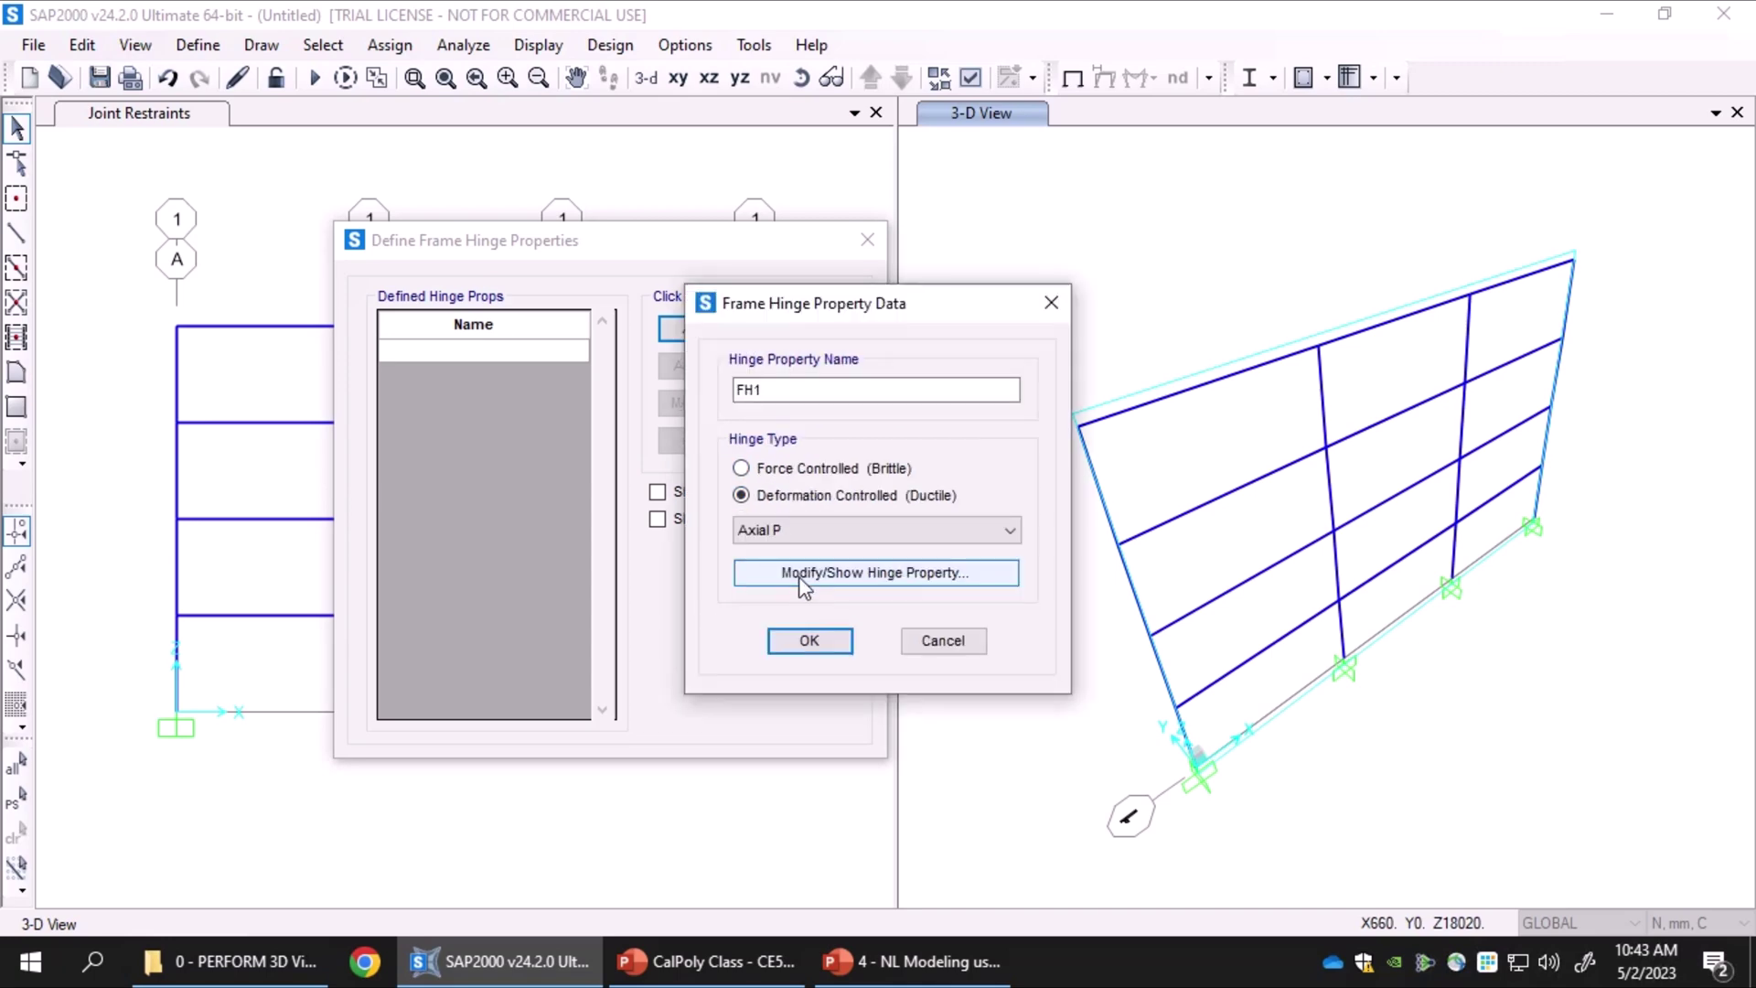
# Name the hinge property Material Fibers and set its type to deformation-controlled Fiber P-M2-M3
pyautogui.click(792, 388)
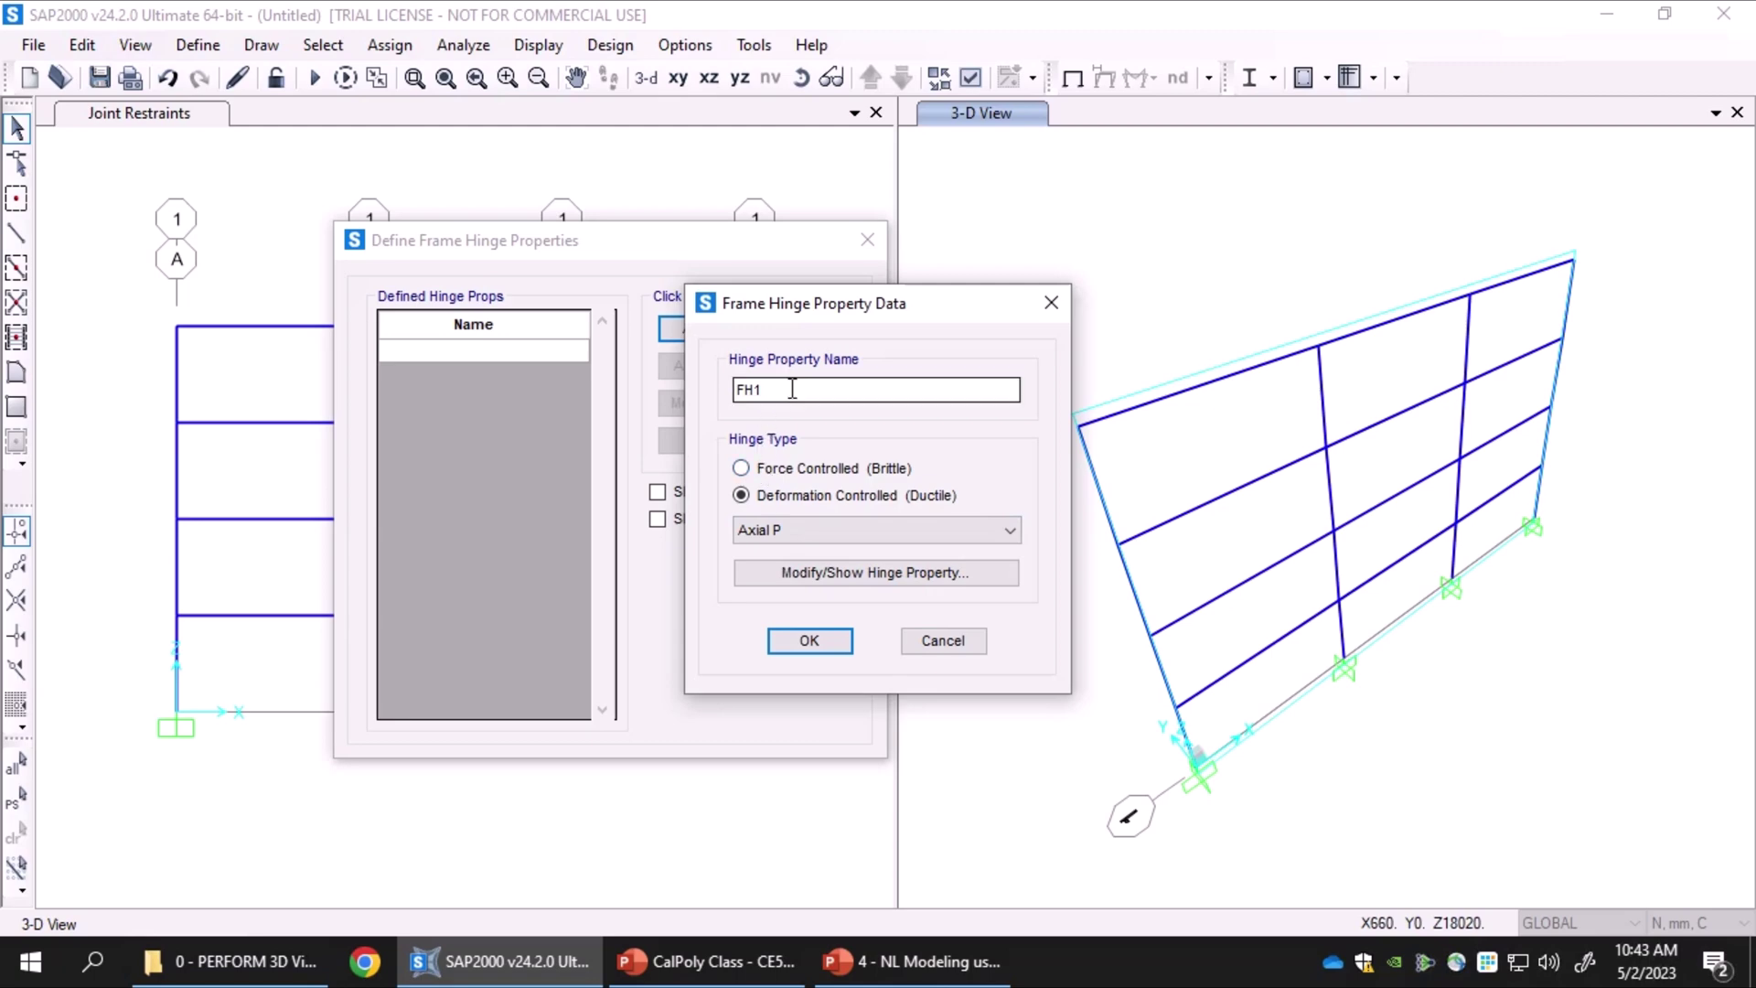
pyautogui.moveTo(719, 387); pyautogui.dragTo(654, 388)
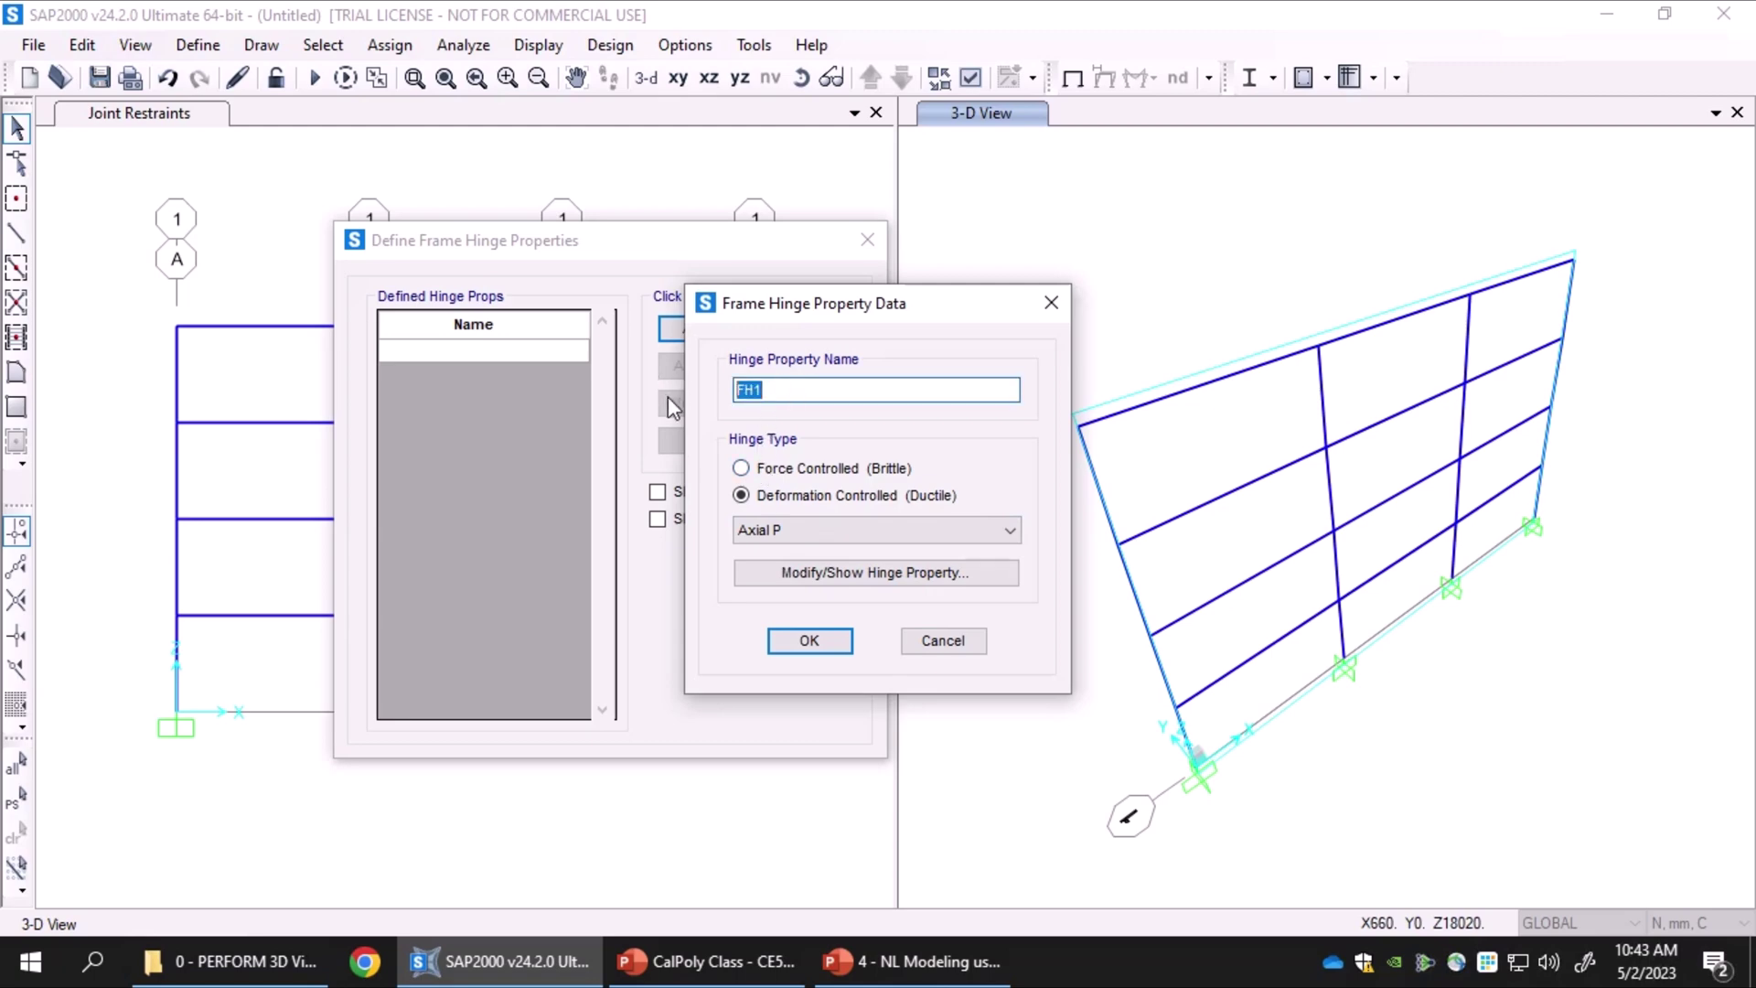
pyautogui.write('F')
pyautogui.press('BackSpace')
pyautogui.write('Material Fibers')
pyautogui.click(826, 474)
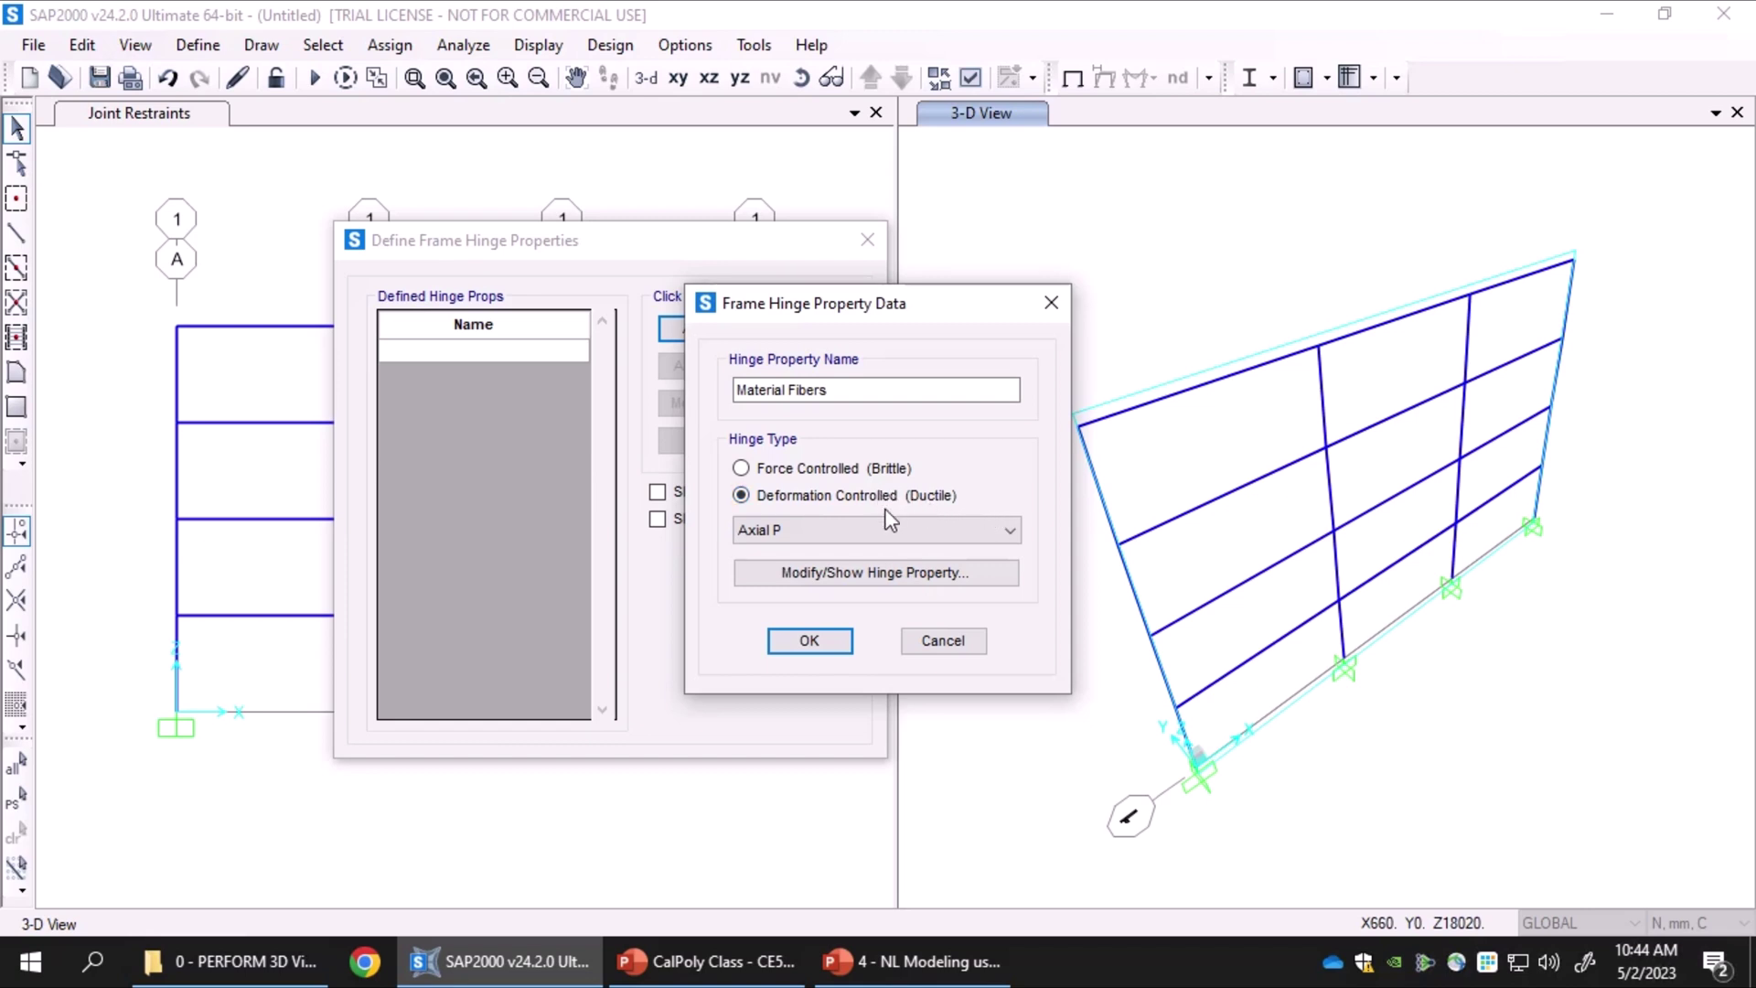
pyautogui.click(849, 530)
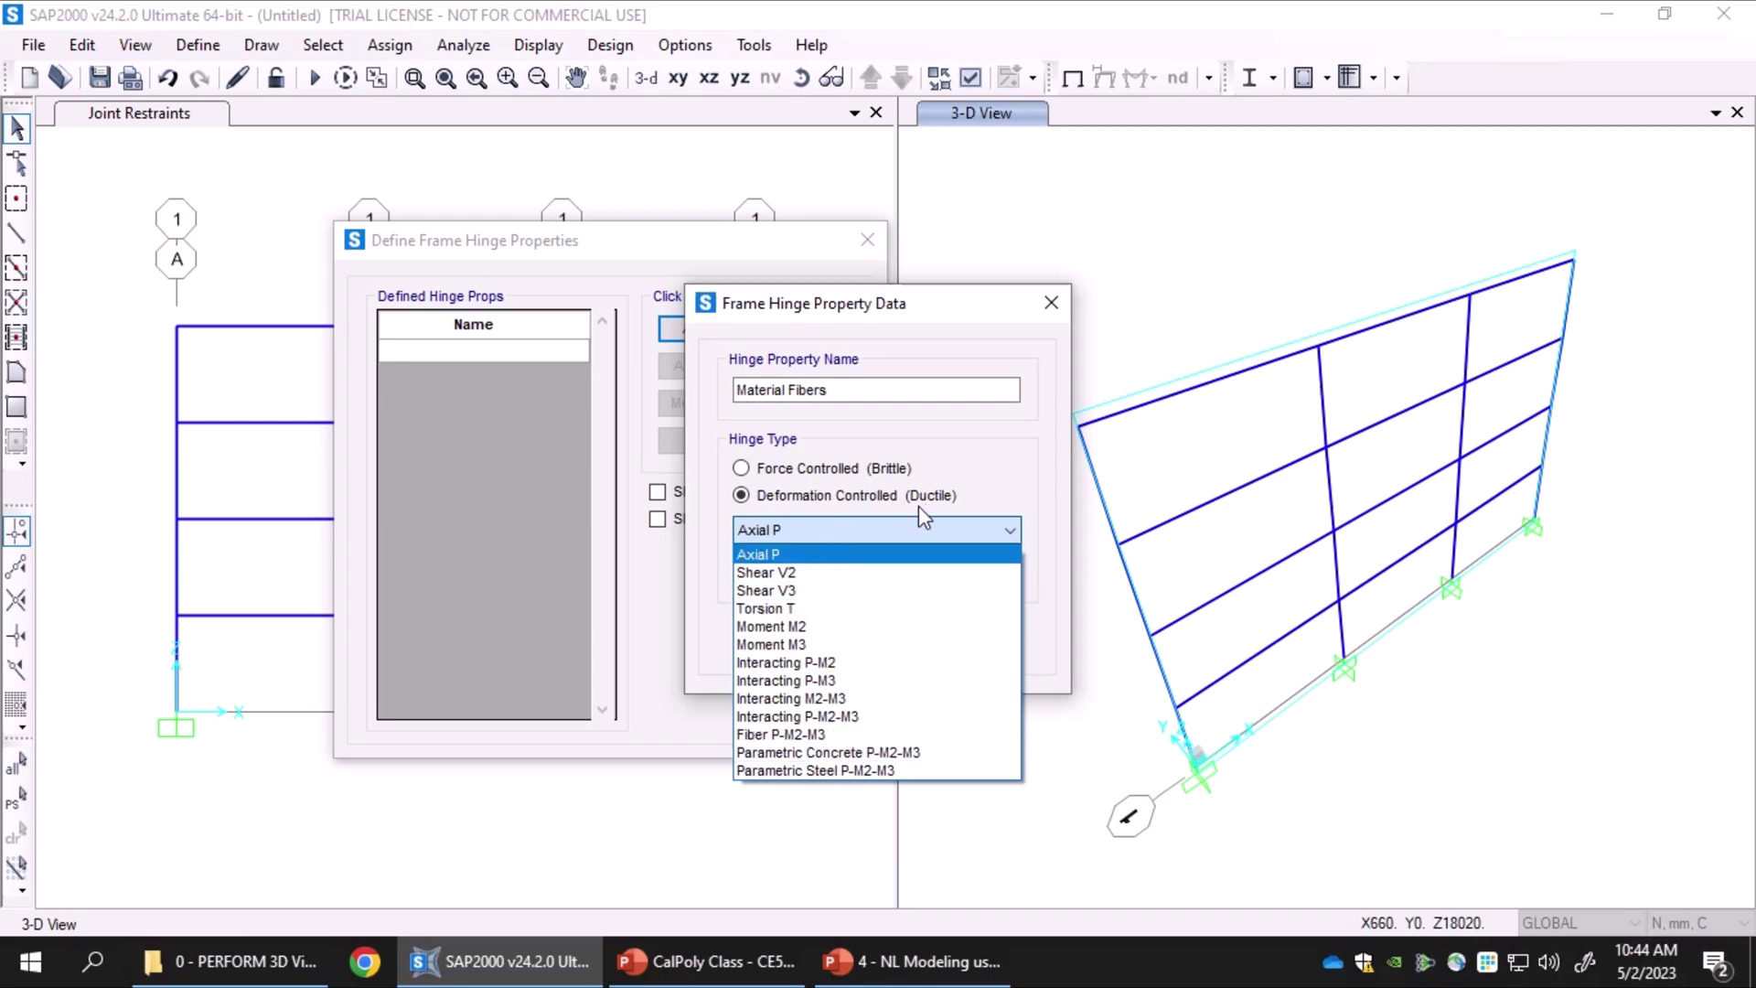
pyautogui.click(798, 737)
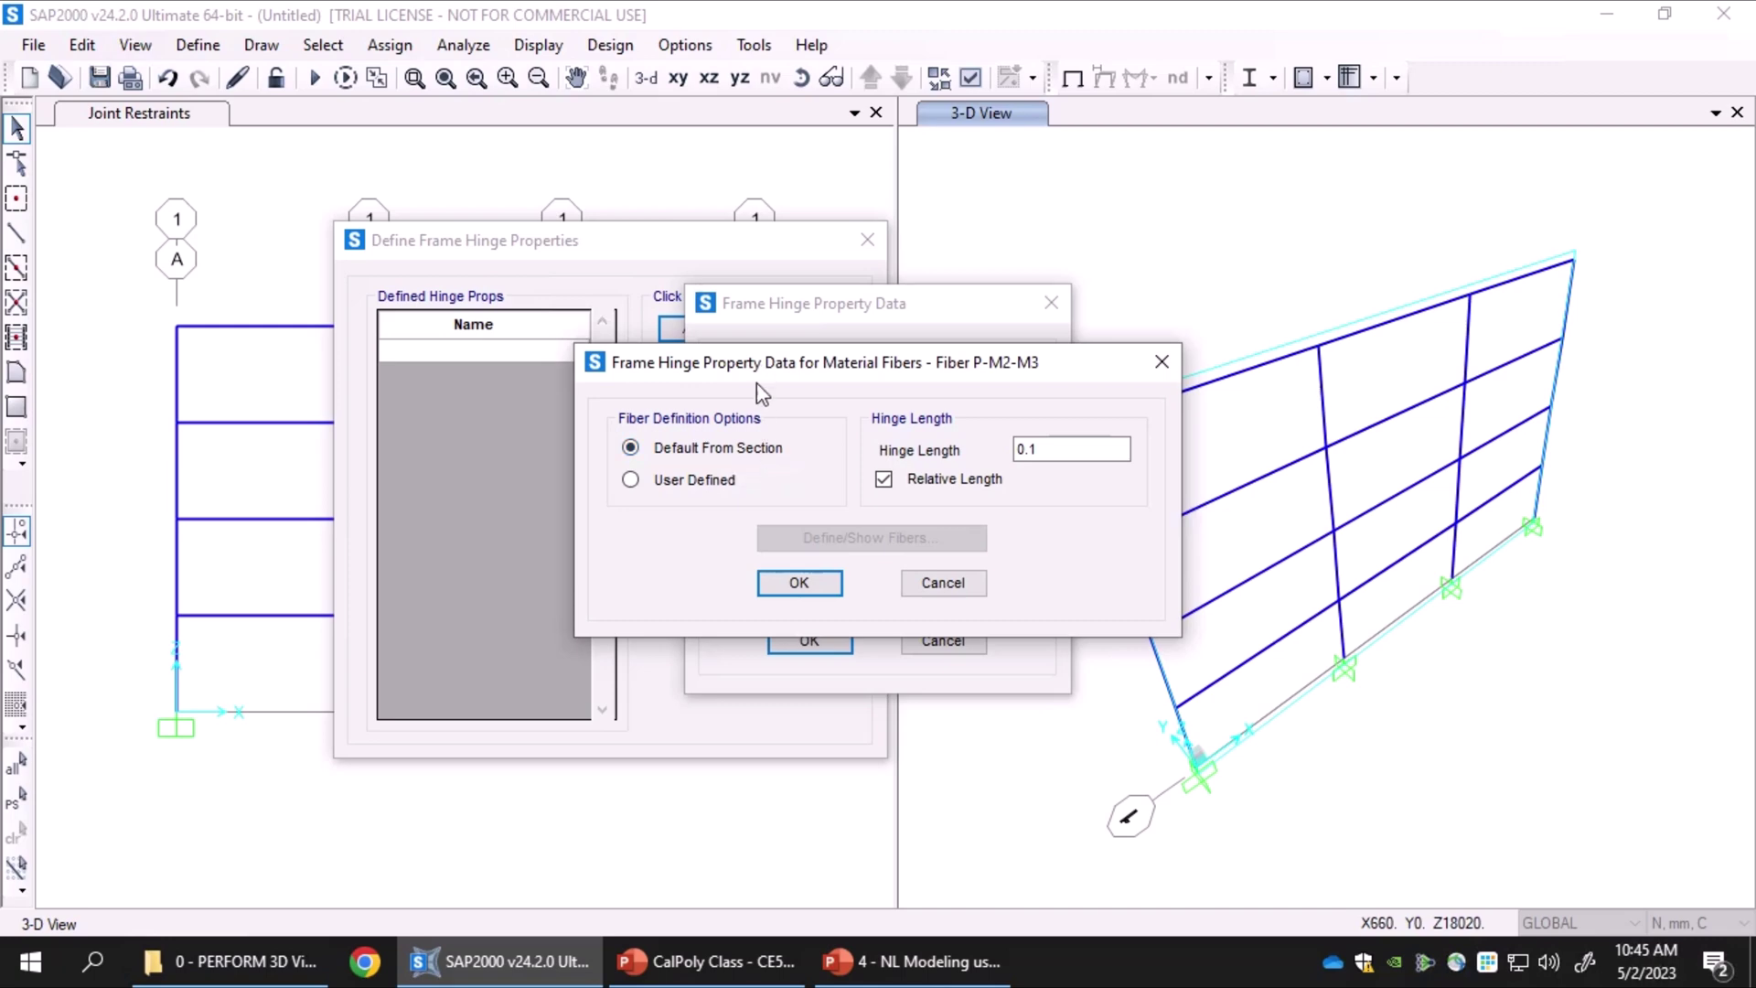
# Try User Defined fibers for the hinge and overlay the Columns section on the fiber plot
pyautogui.click(712, 492)
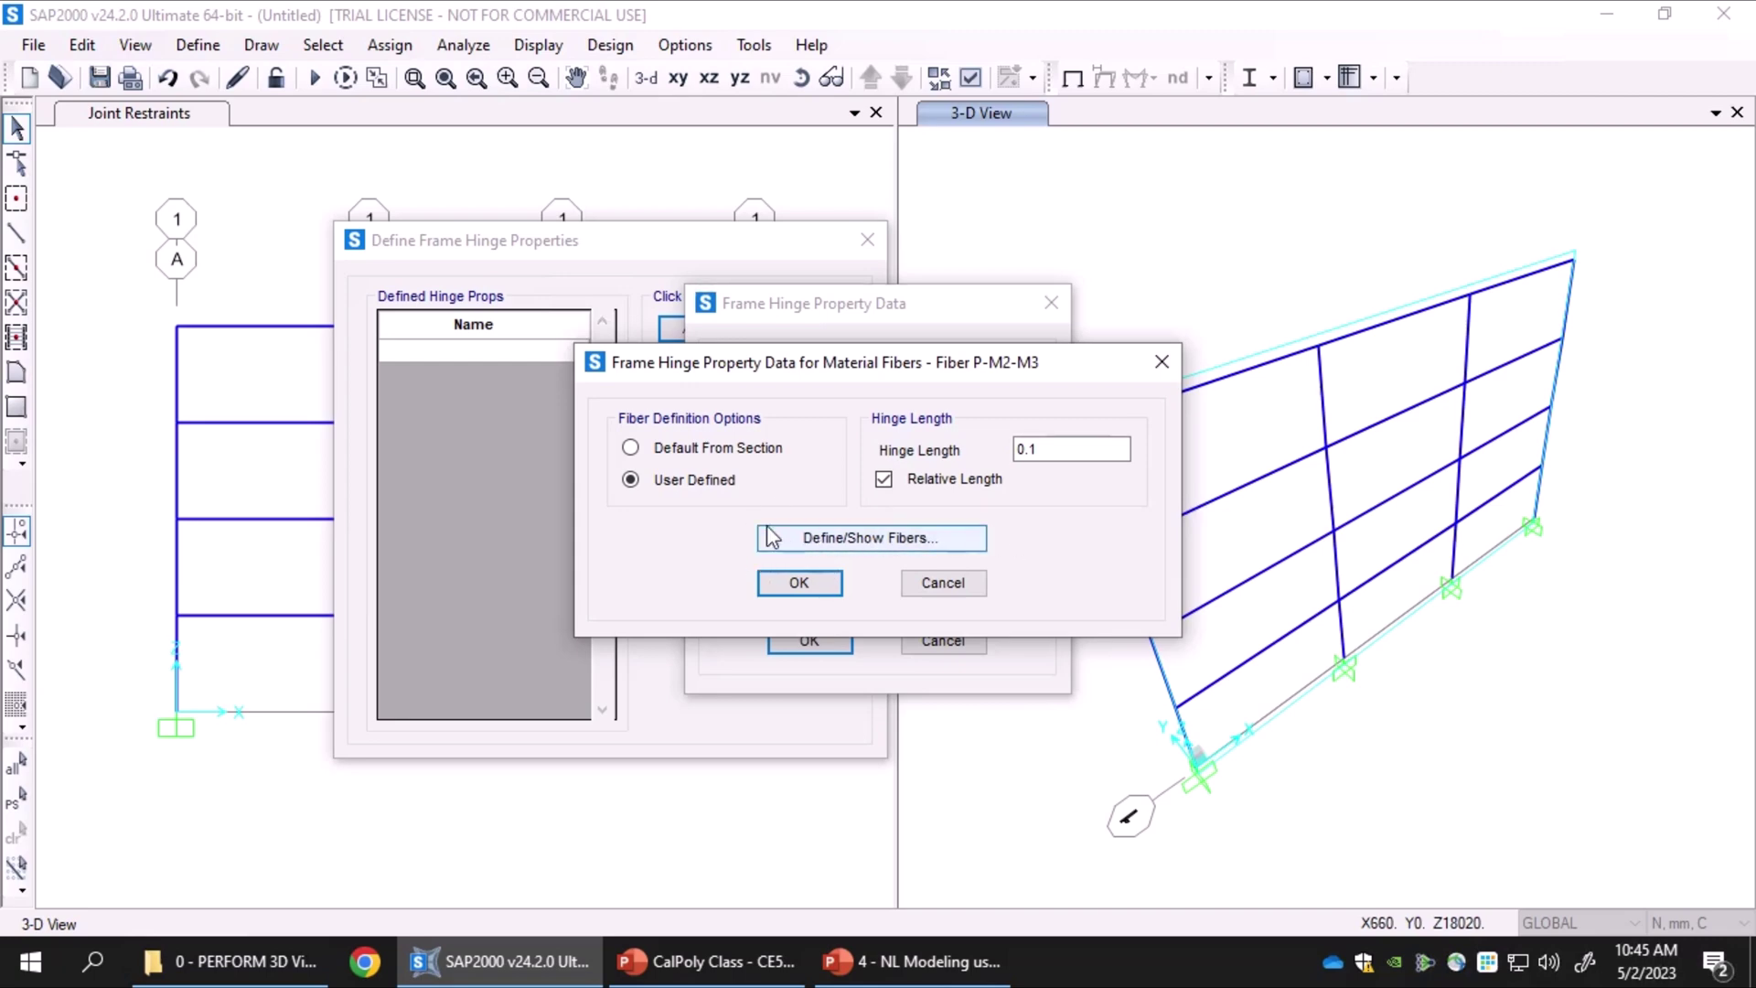
pyautogui.click(705, 451)
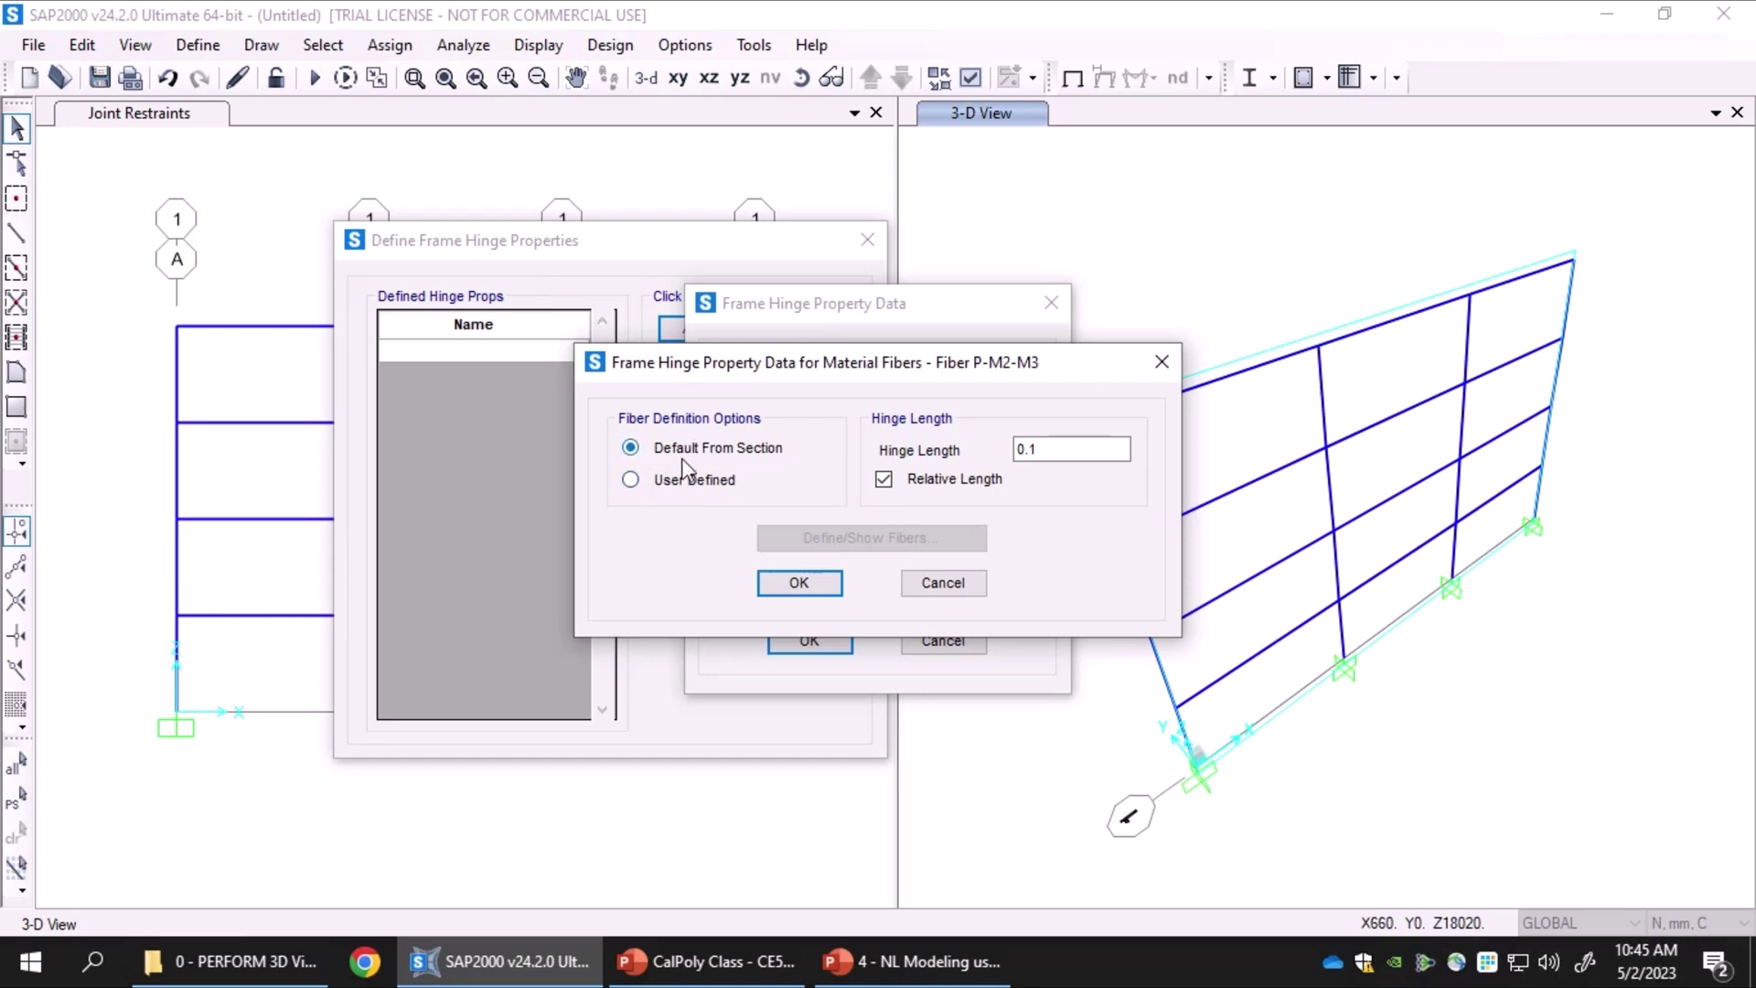
pyautogui.click(697, 481)
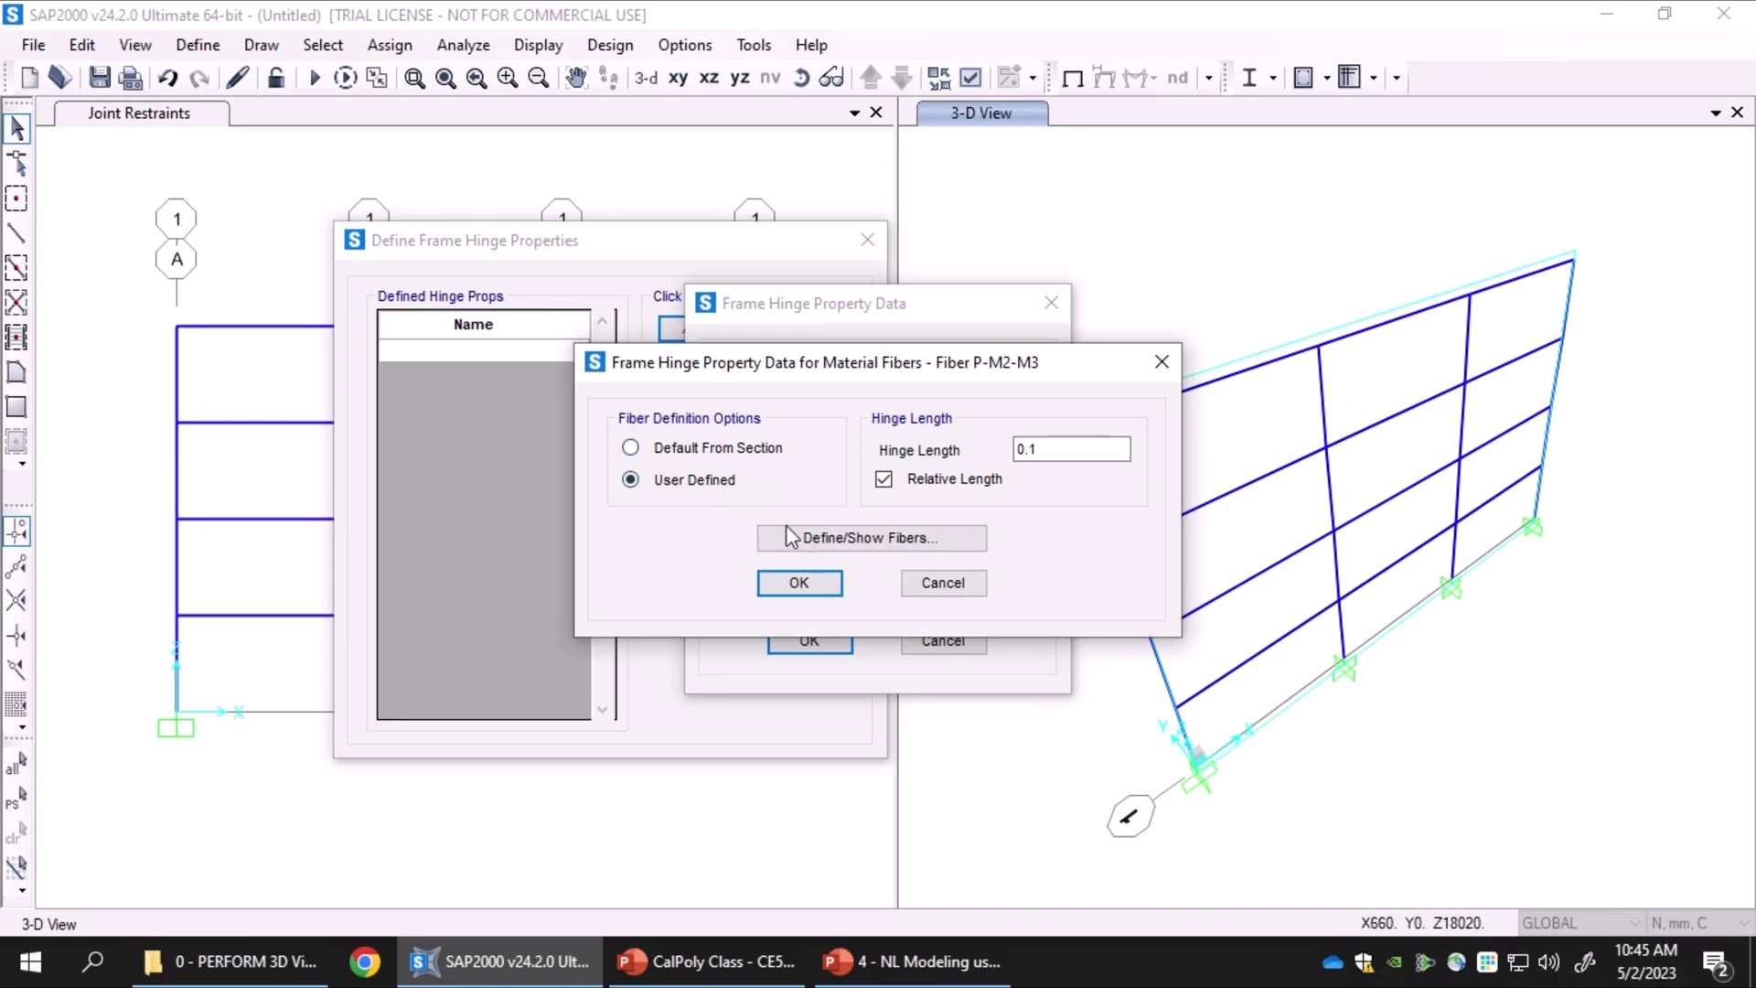
pyautogui.click(951, 547)
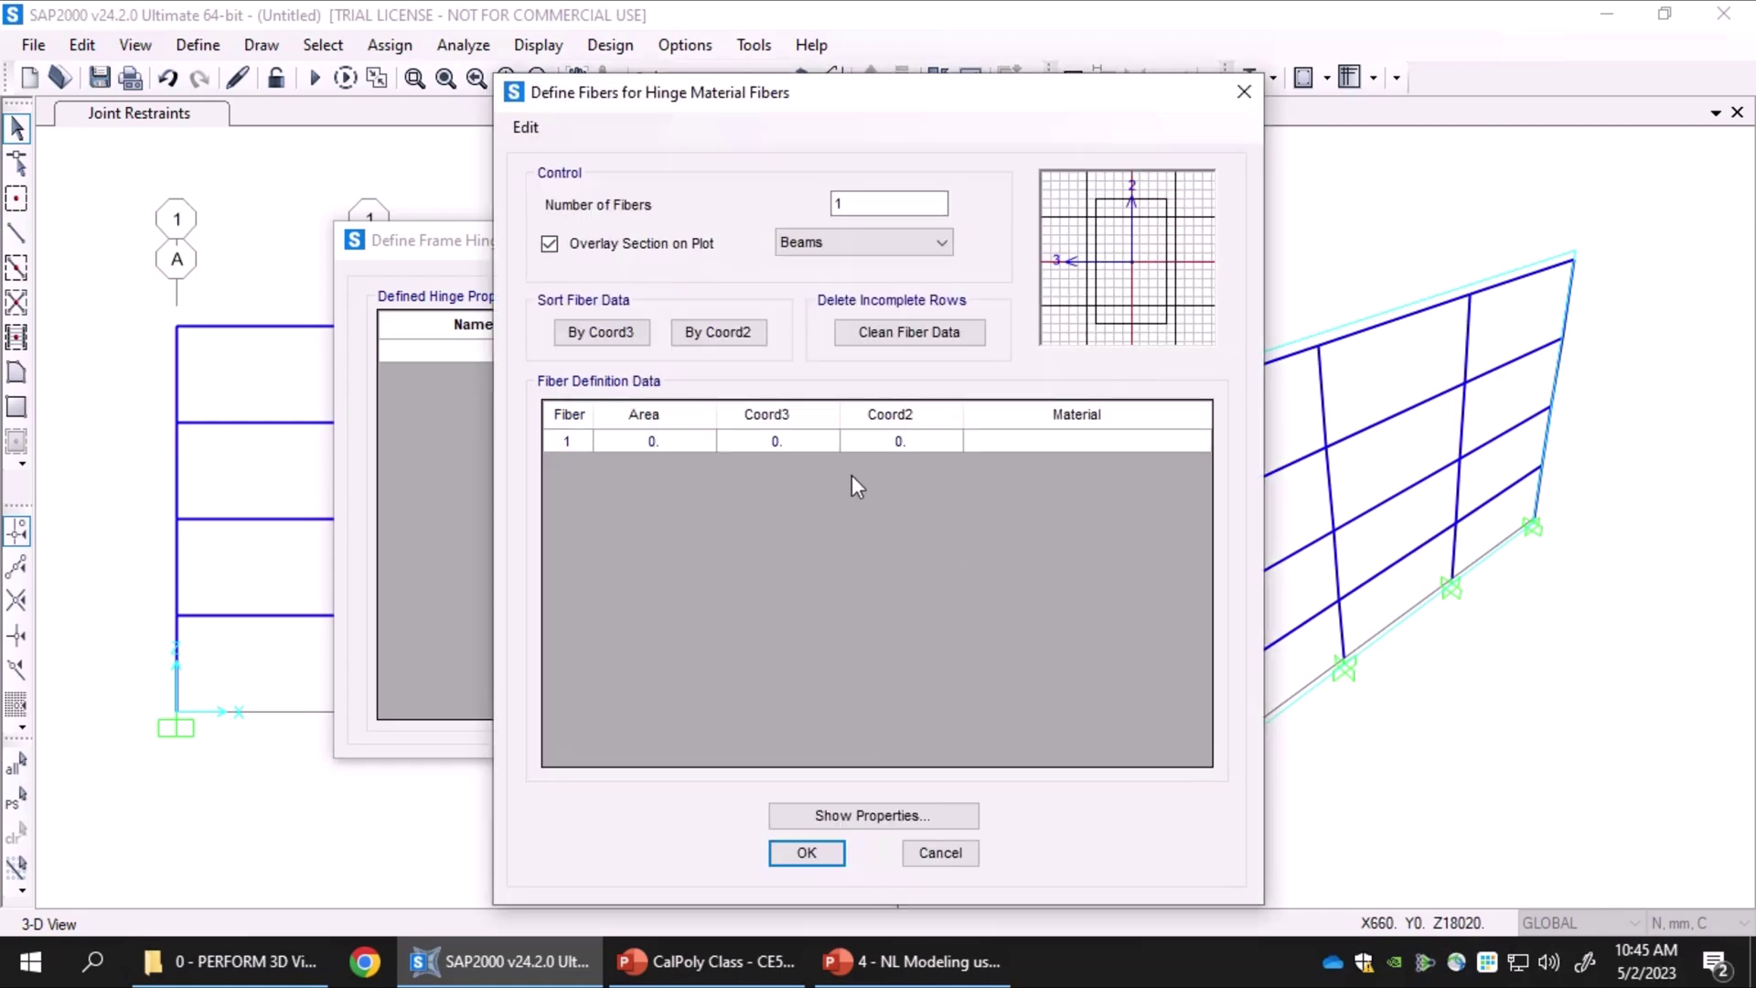
pyautogui.moveTo(811, 107); pyautogui.dragTo(708, 95)
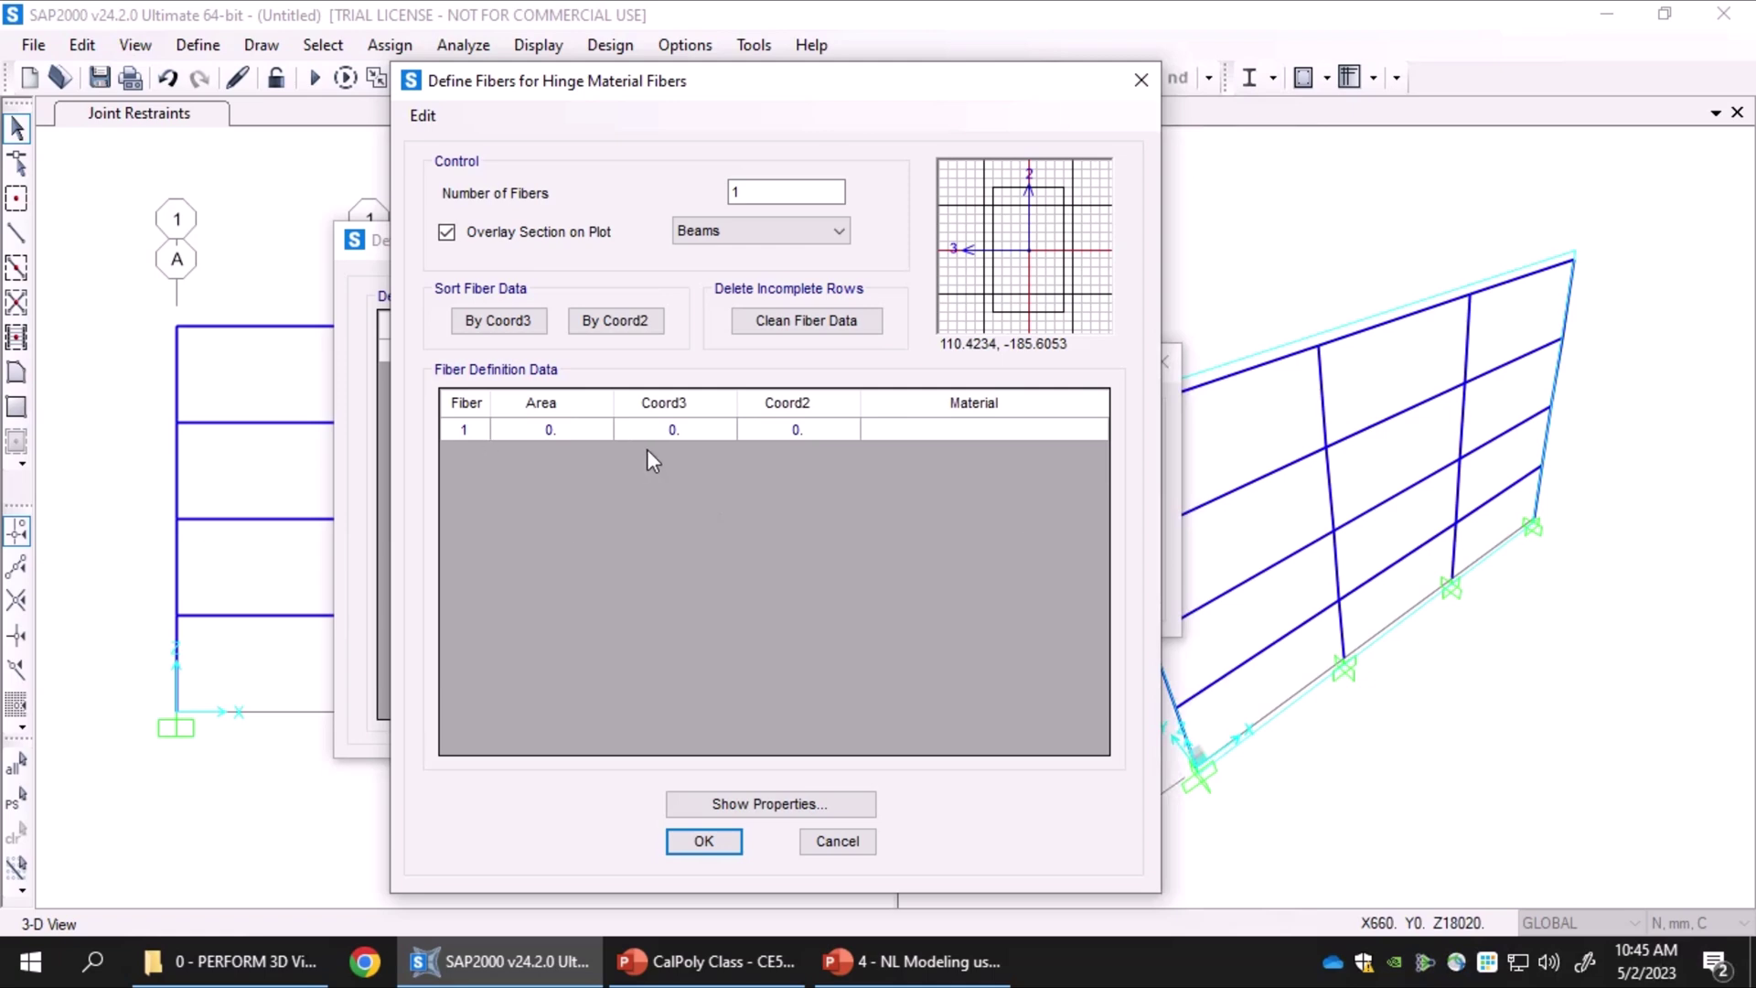
pyautogui.doubleClick(788, 192)
pyautogui.click(734, 241)
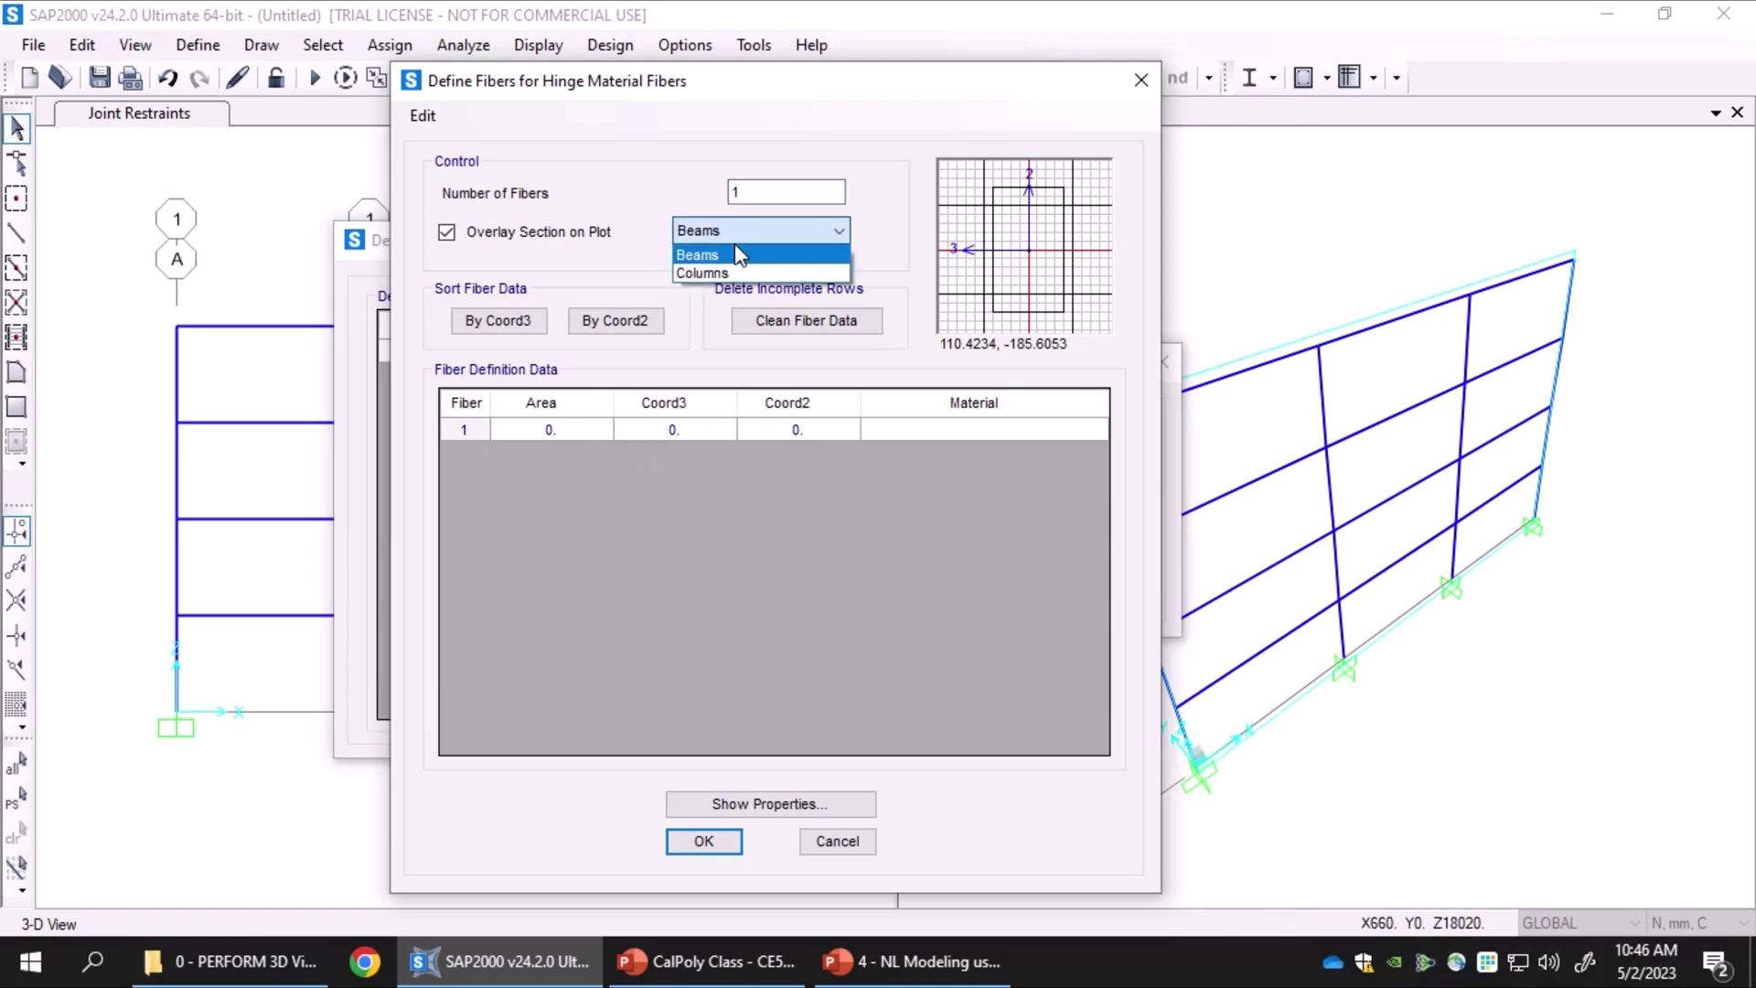
pyautogui.click(695, 275)
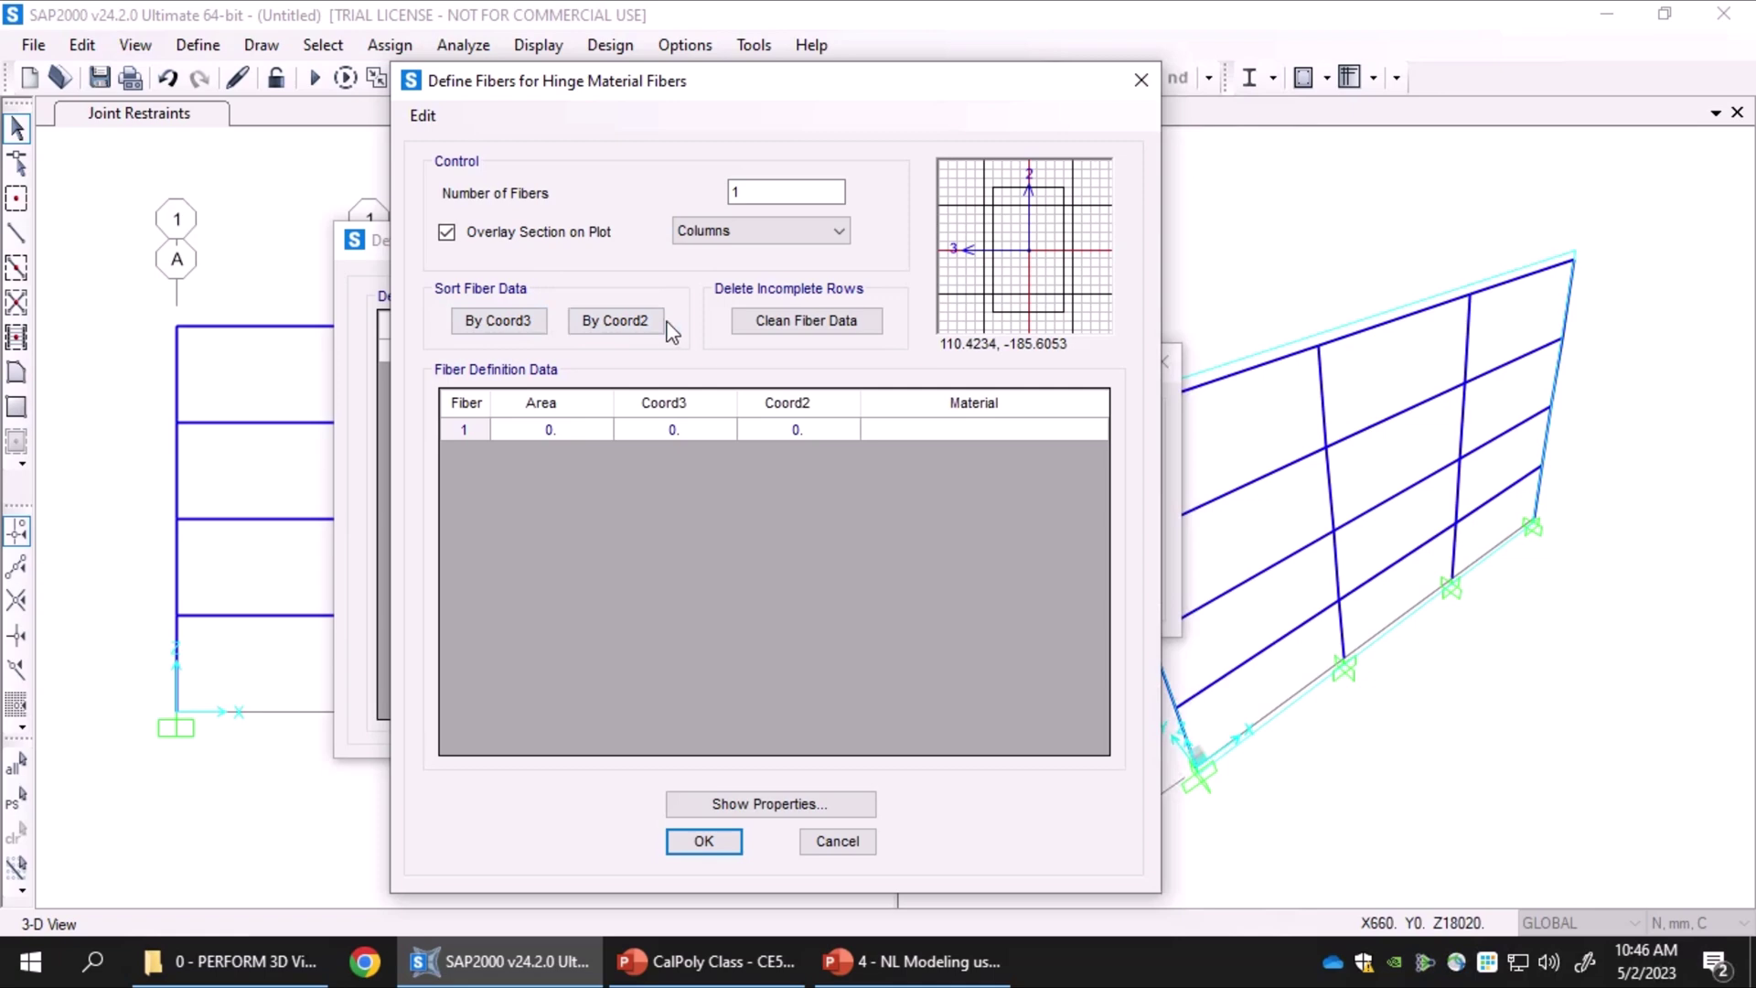
# Inspect the area, coordinate and material fields of the first fiber, discard the table and return to the Default From Section fiber definition
pyautogui.click(554, 428)
pyautogui.click(672, 429)
pyautogui.click(656, 426)
pyautogui.moveTo(657, 427); pyautogui.dragTo(576, 429)
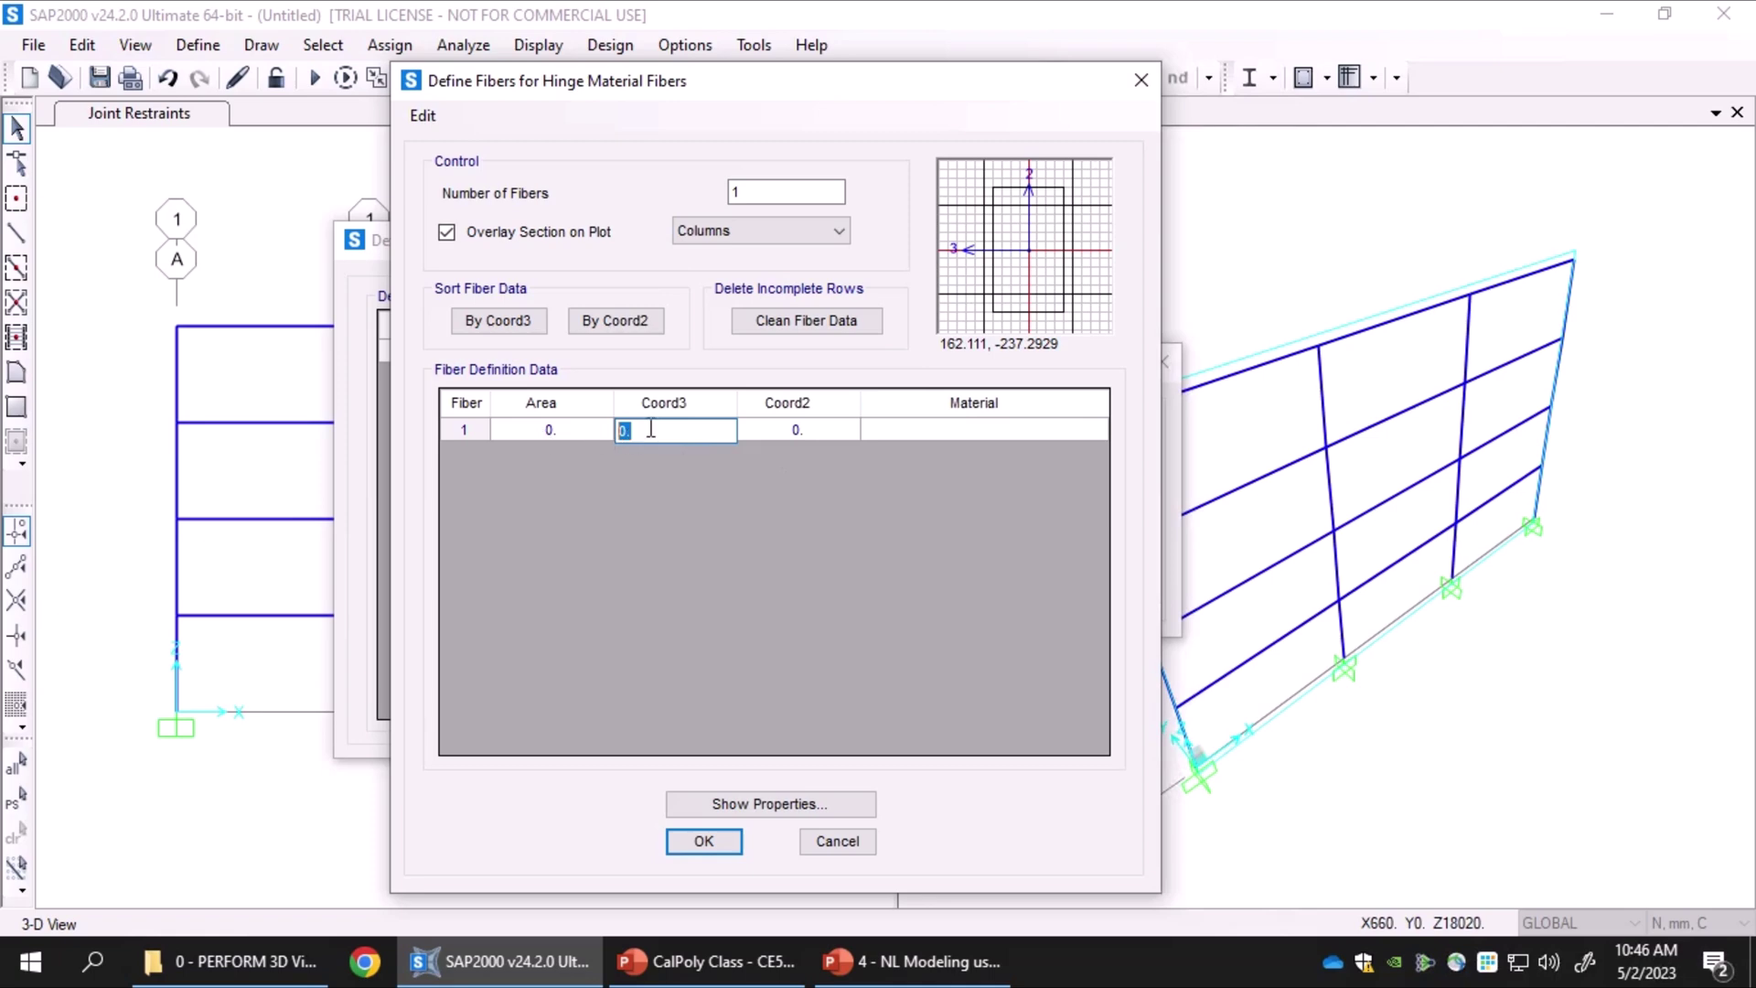
pyautogui.click(821, 423)
pyautogui.click(821, 422)
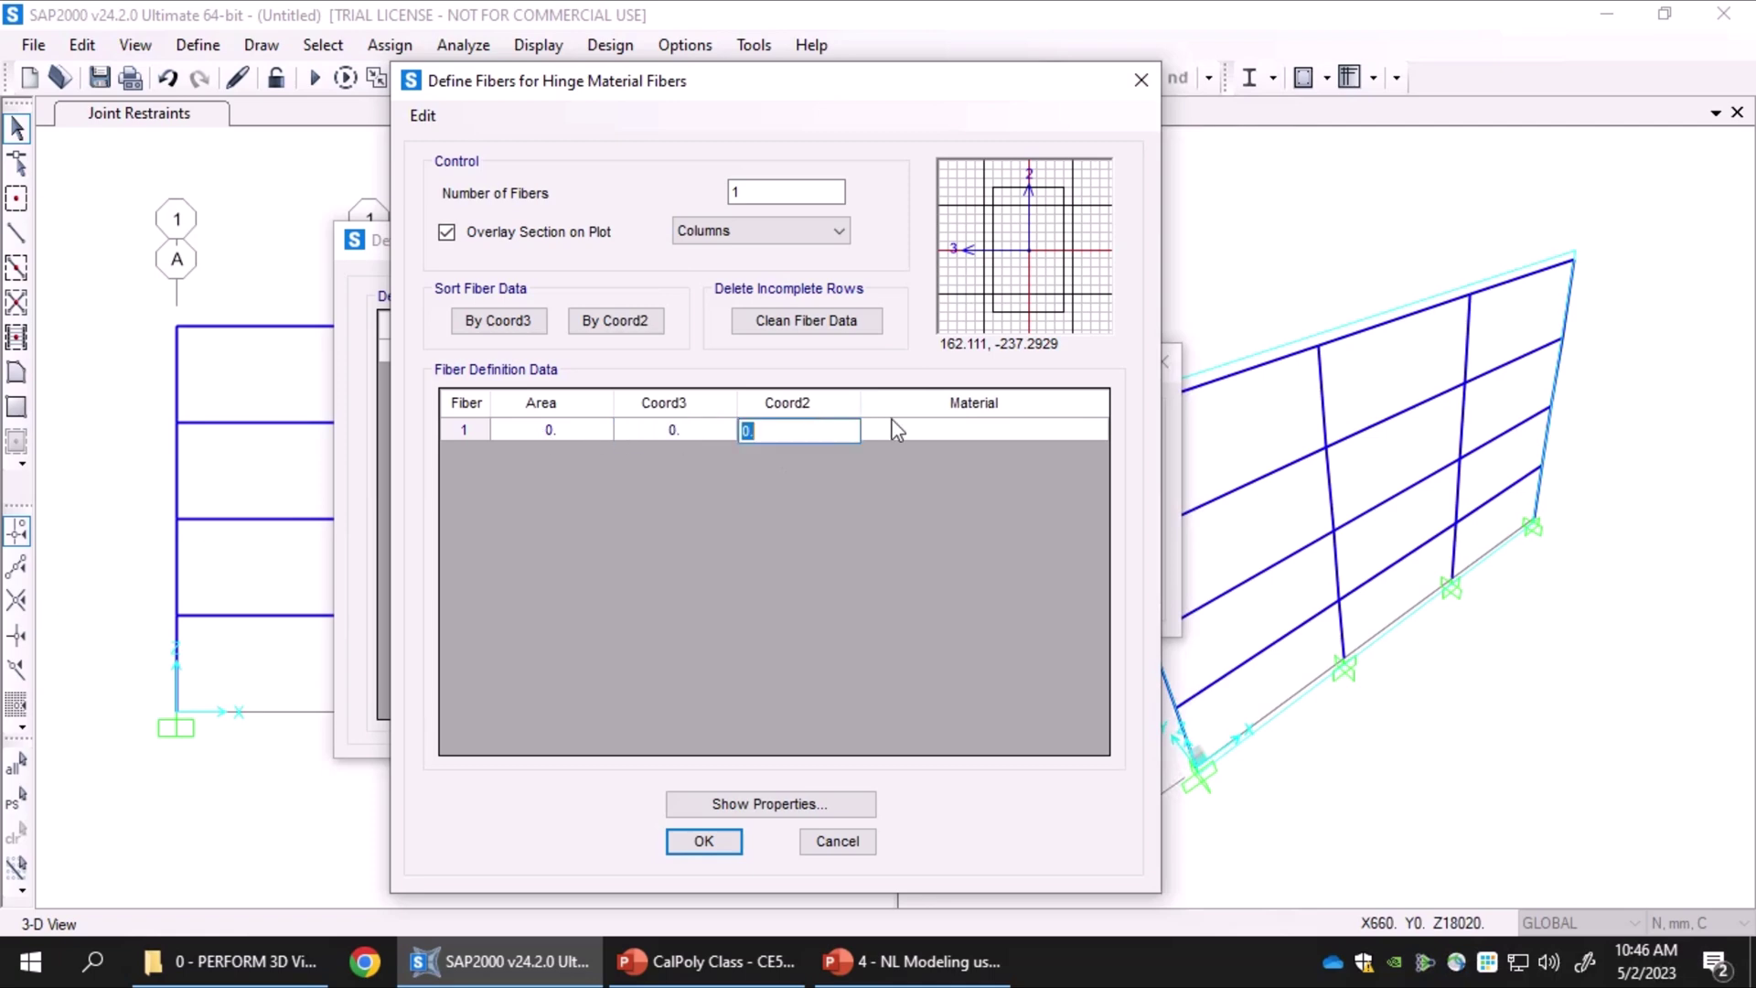
pyautogui.click(897, 430)
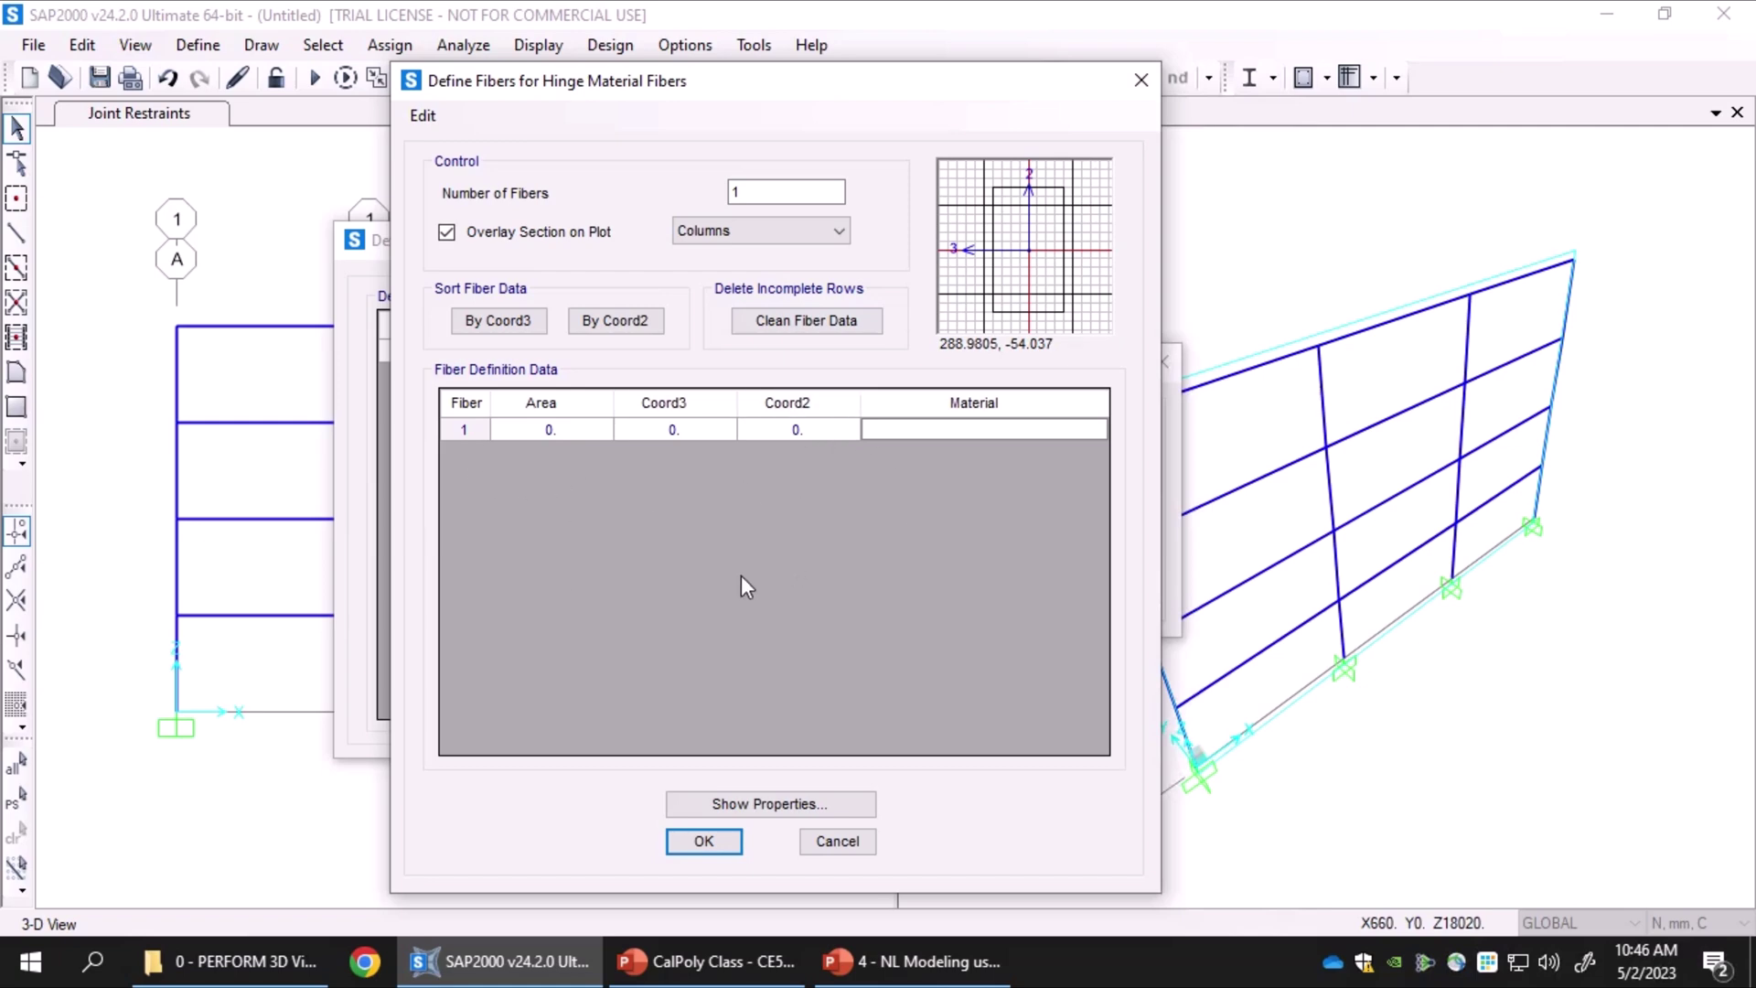
pyautogui.click(839, 841)
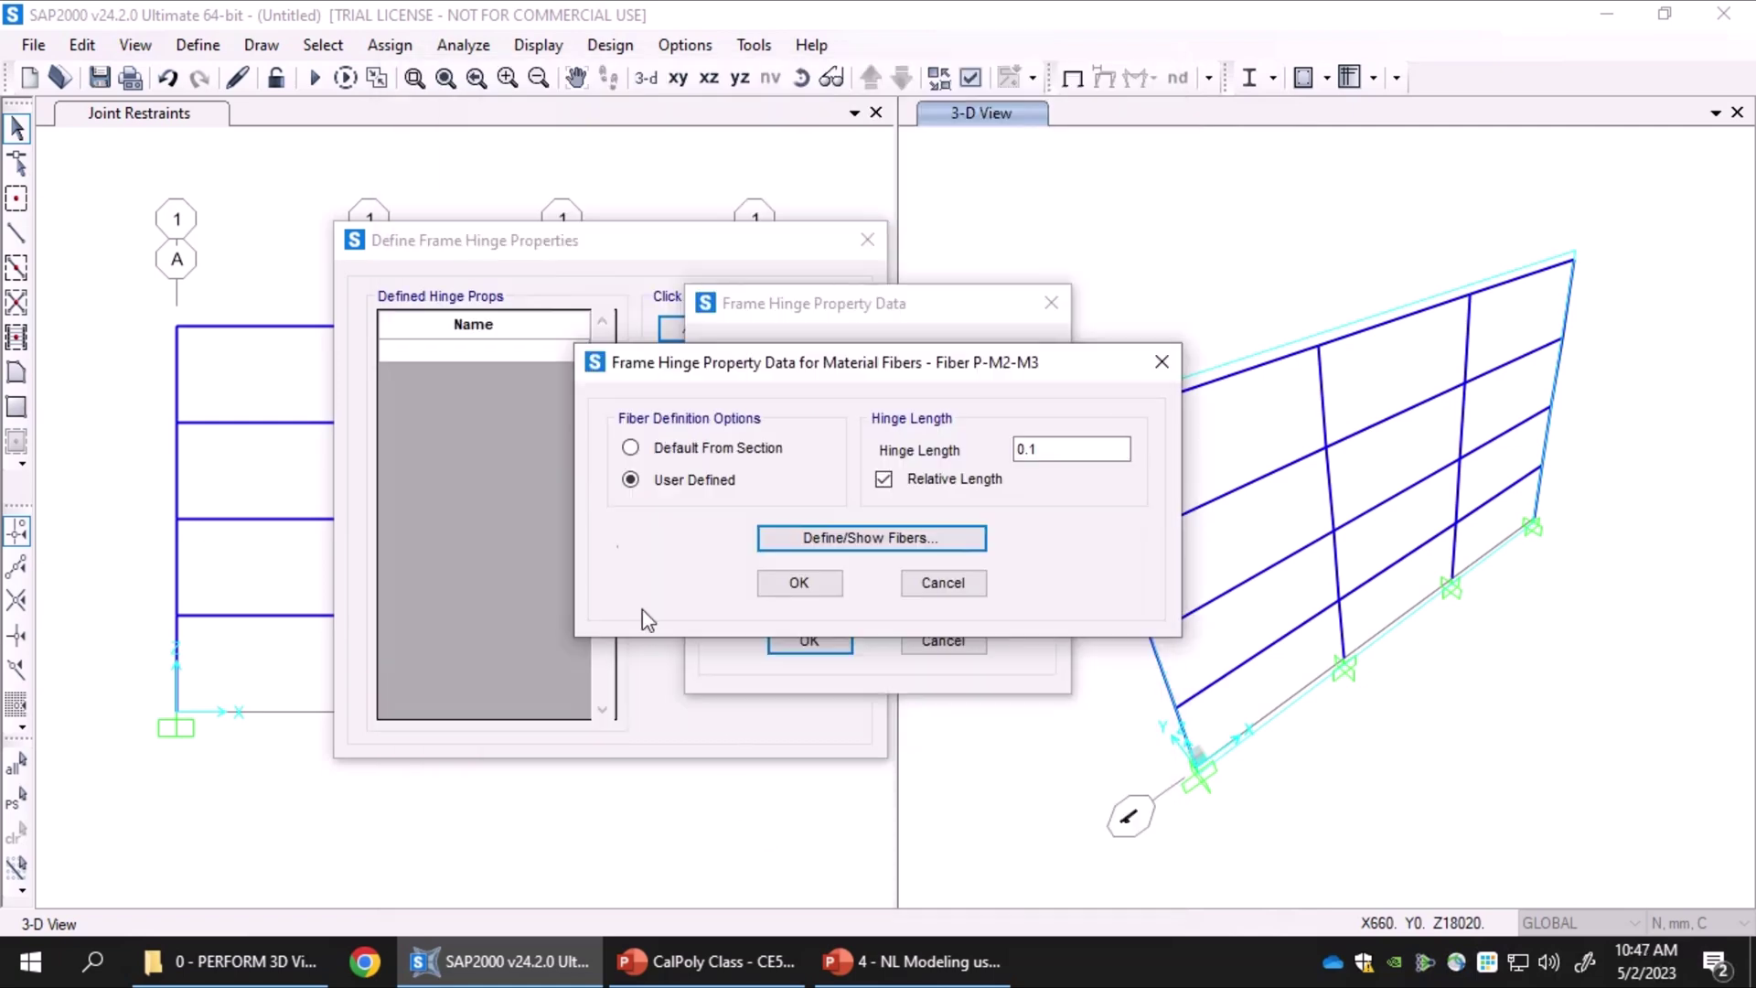
pyautogui.click(699, 448)
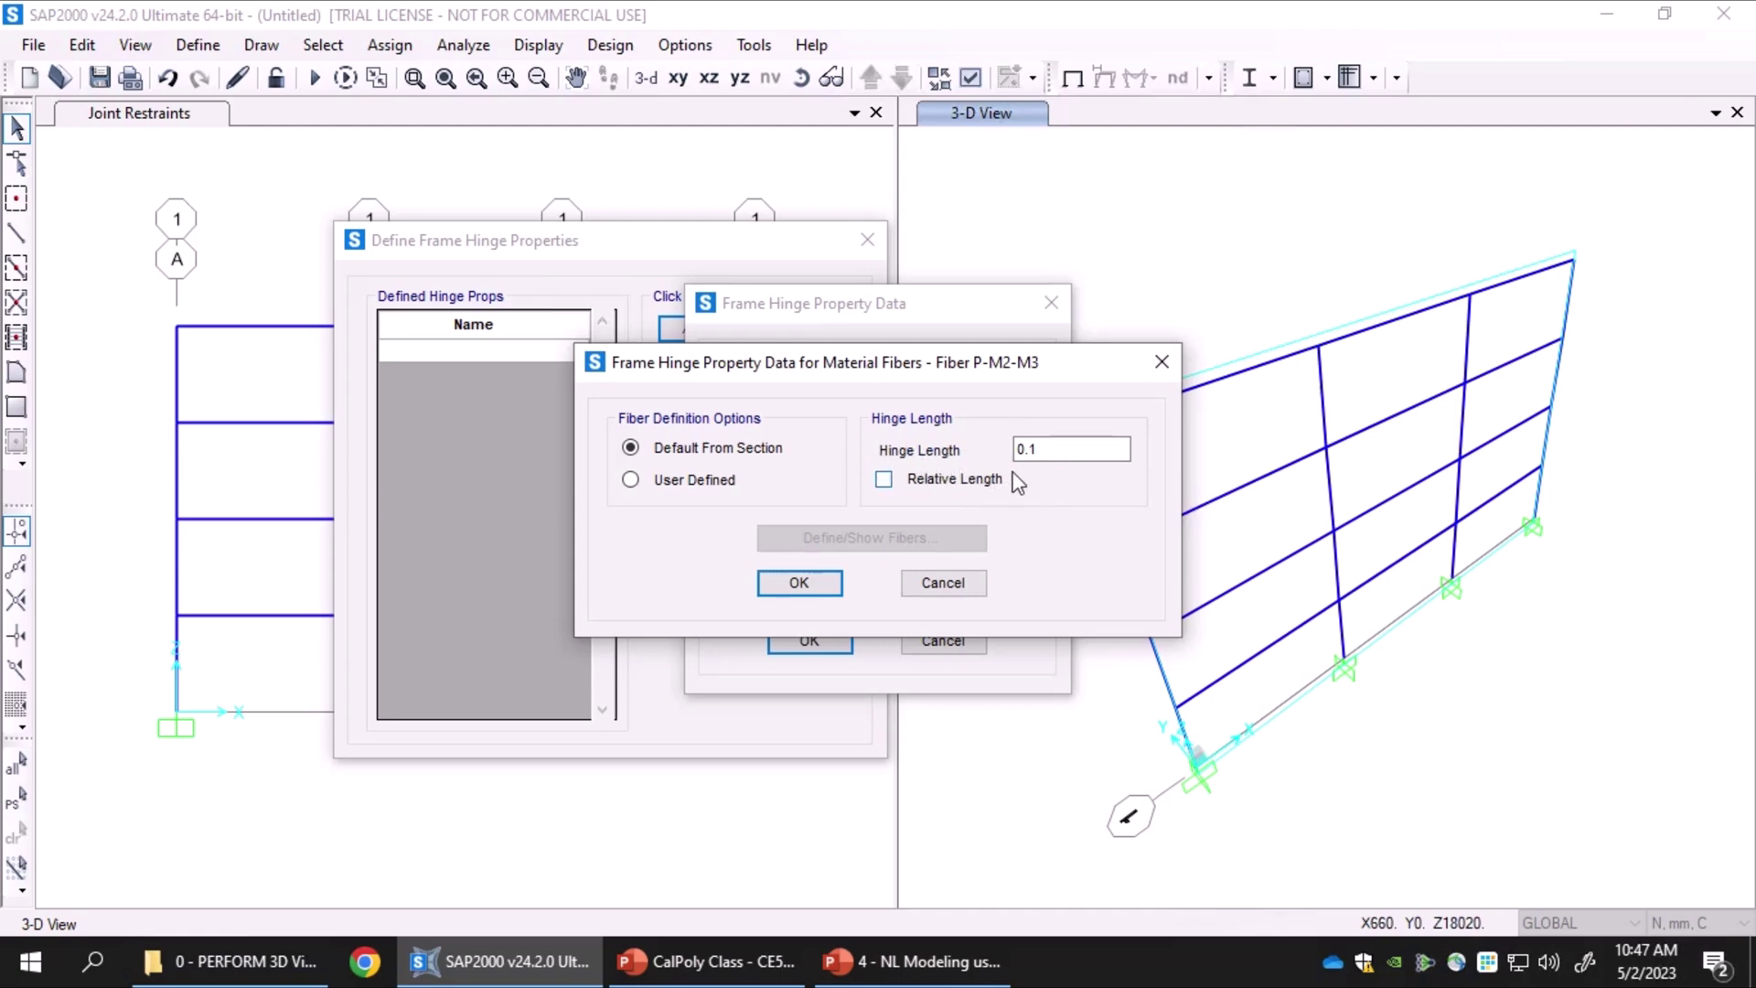
# Try an absolute hinge length of 150 mm for the Material Fibers hinge
pyautogui.click(1022, 448)
pyautogui.click(1052, 454)
pyautogui.click(952, 482)
pyautogui.hotkey('shift', 'Tab')
pyautogui.write('150')
# Set the hinge length to a relative length of 0.1 and accept the fiber hinge data
pyautogui.moveTo(1043, 449); pyautogui.dragTo(990, 462)
pyautogui.moveTo(1052, 450); pyautogui.dragTo(1001, 451)
pyautogui.click(1066, 449)
pyautogui.click(952, 481)
pyautogui.hotkey('shift', 'Tab')
pyautogui.write('0.1')
pyautogui.moveTo(784, 359); pyautogui.dragTo(829, 356)
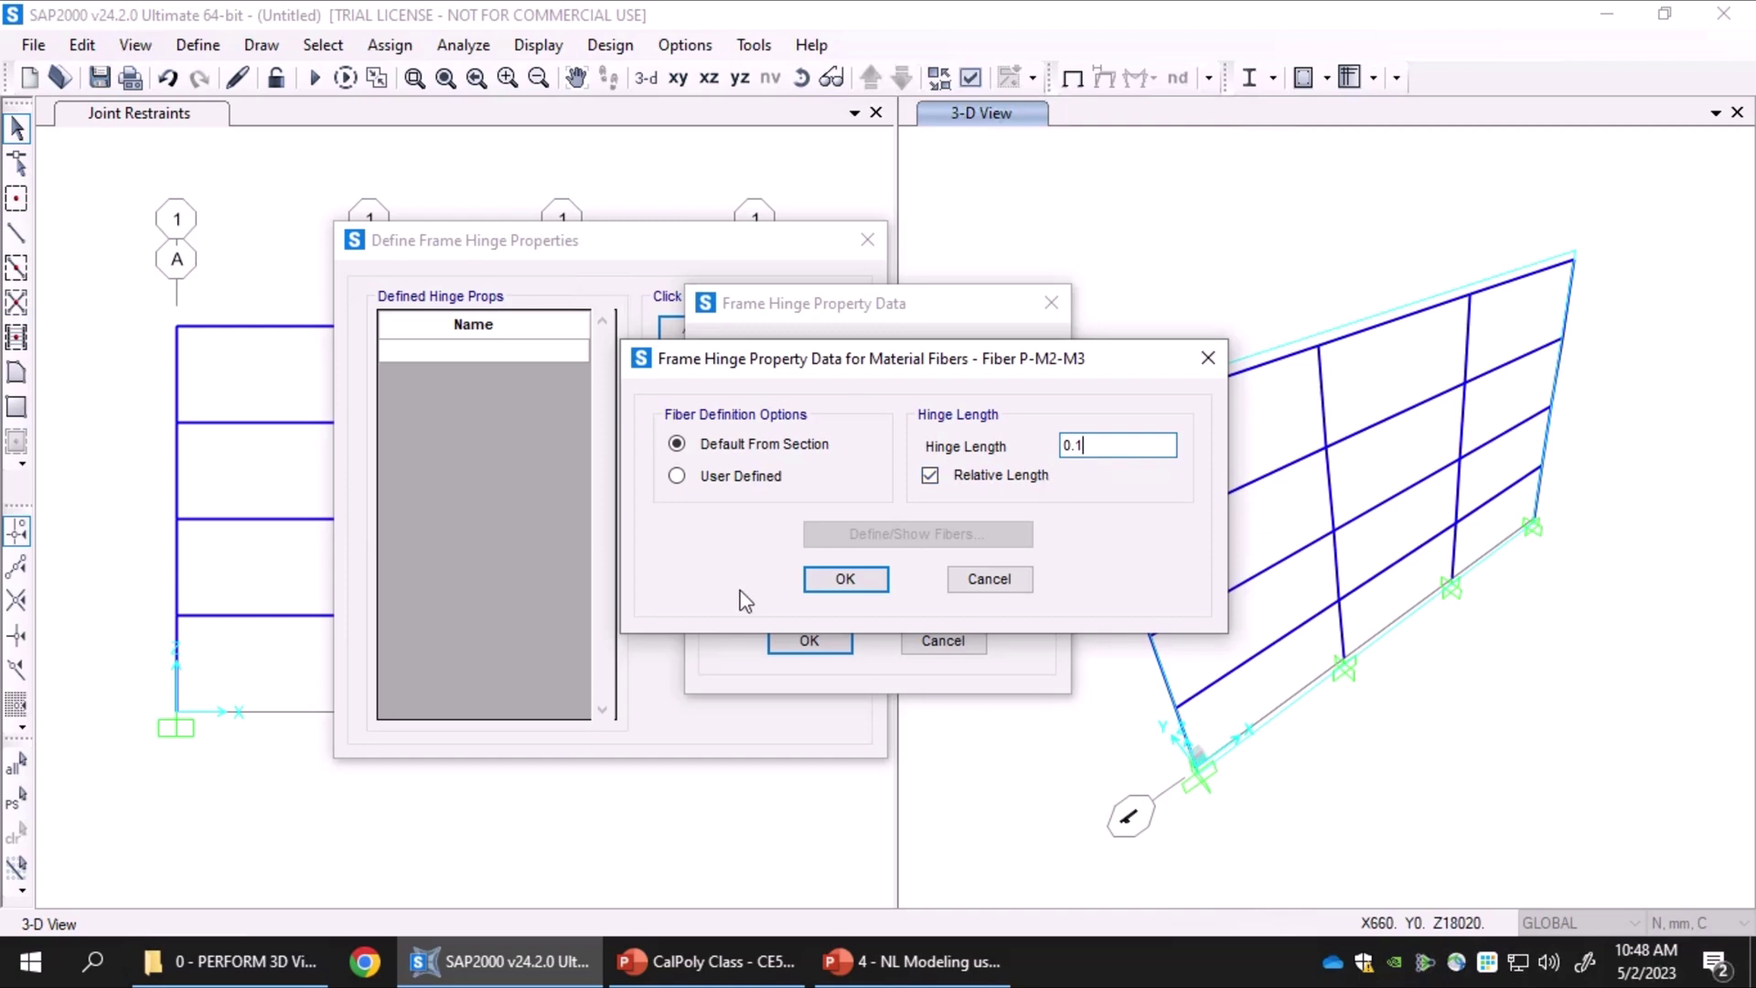
pyautogui.click(842, 583)
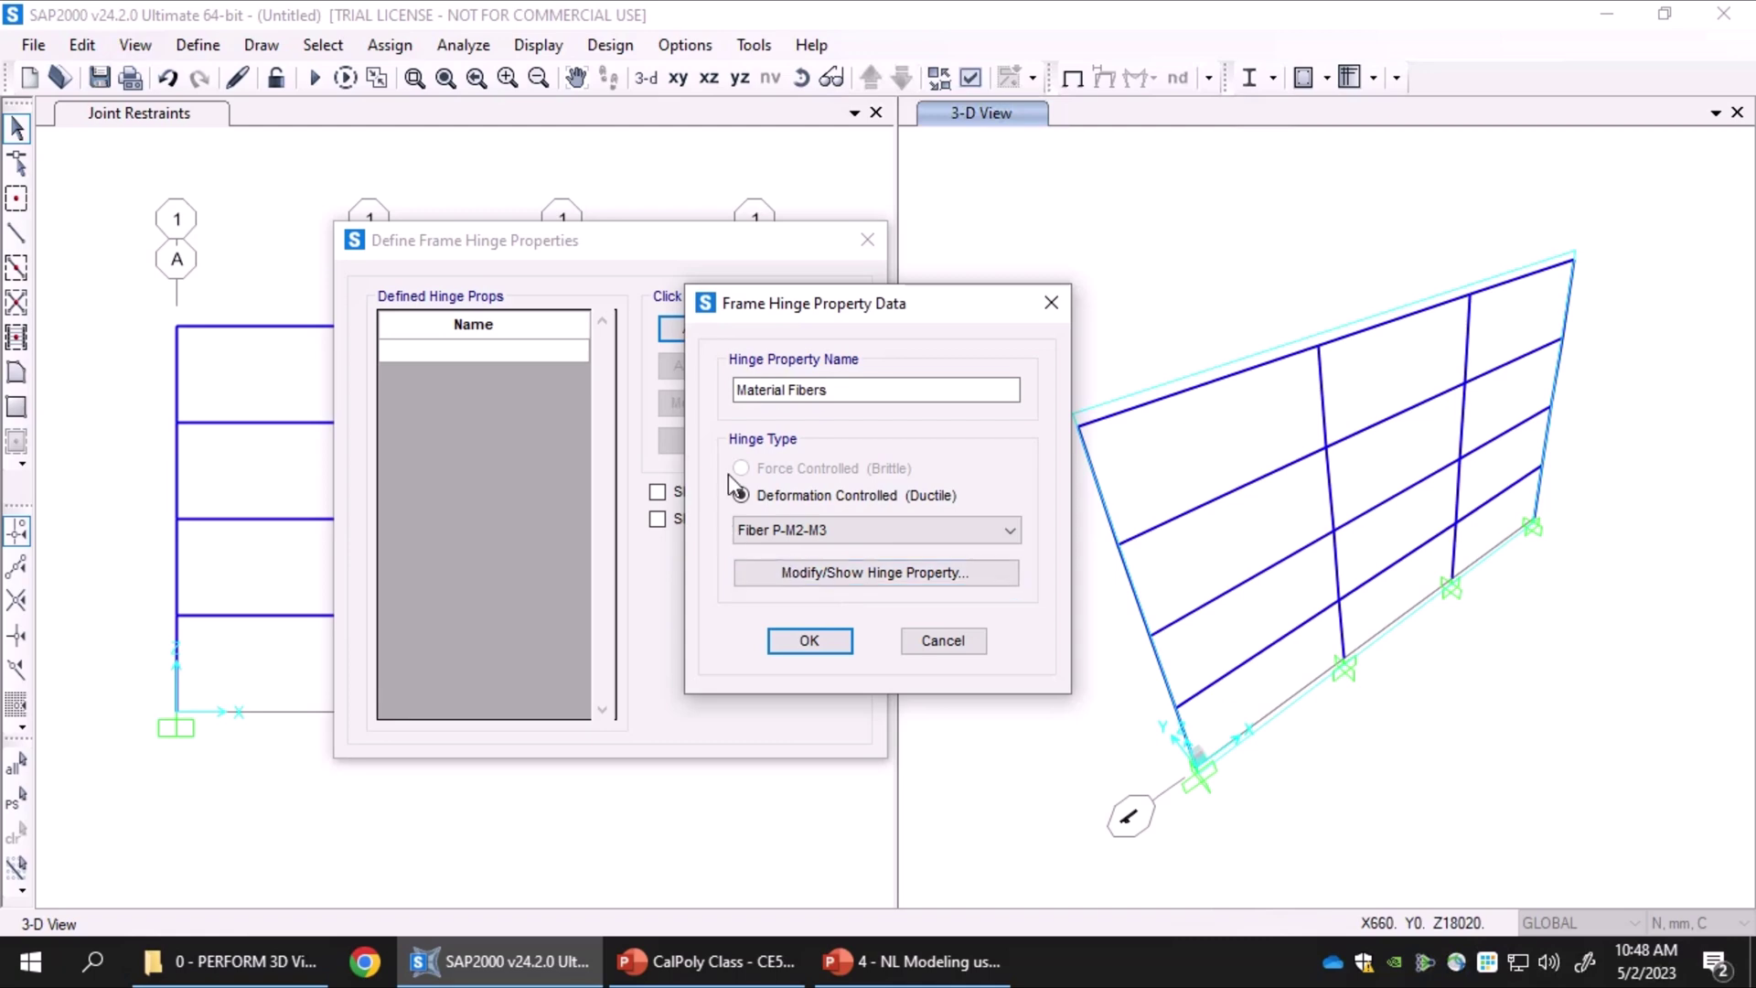
pyautogui.moveTo(846, 389); pyautogui.dragTo(689, 400)
pyautogui.click(796, 395)
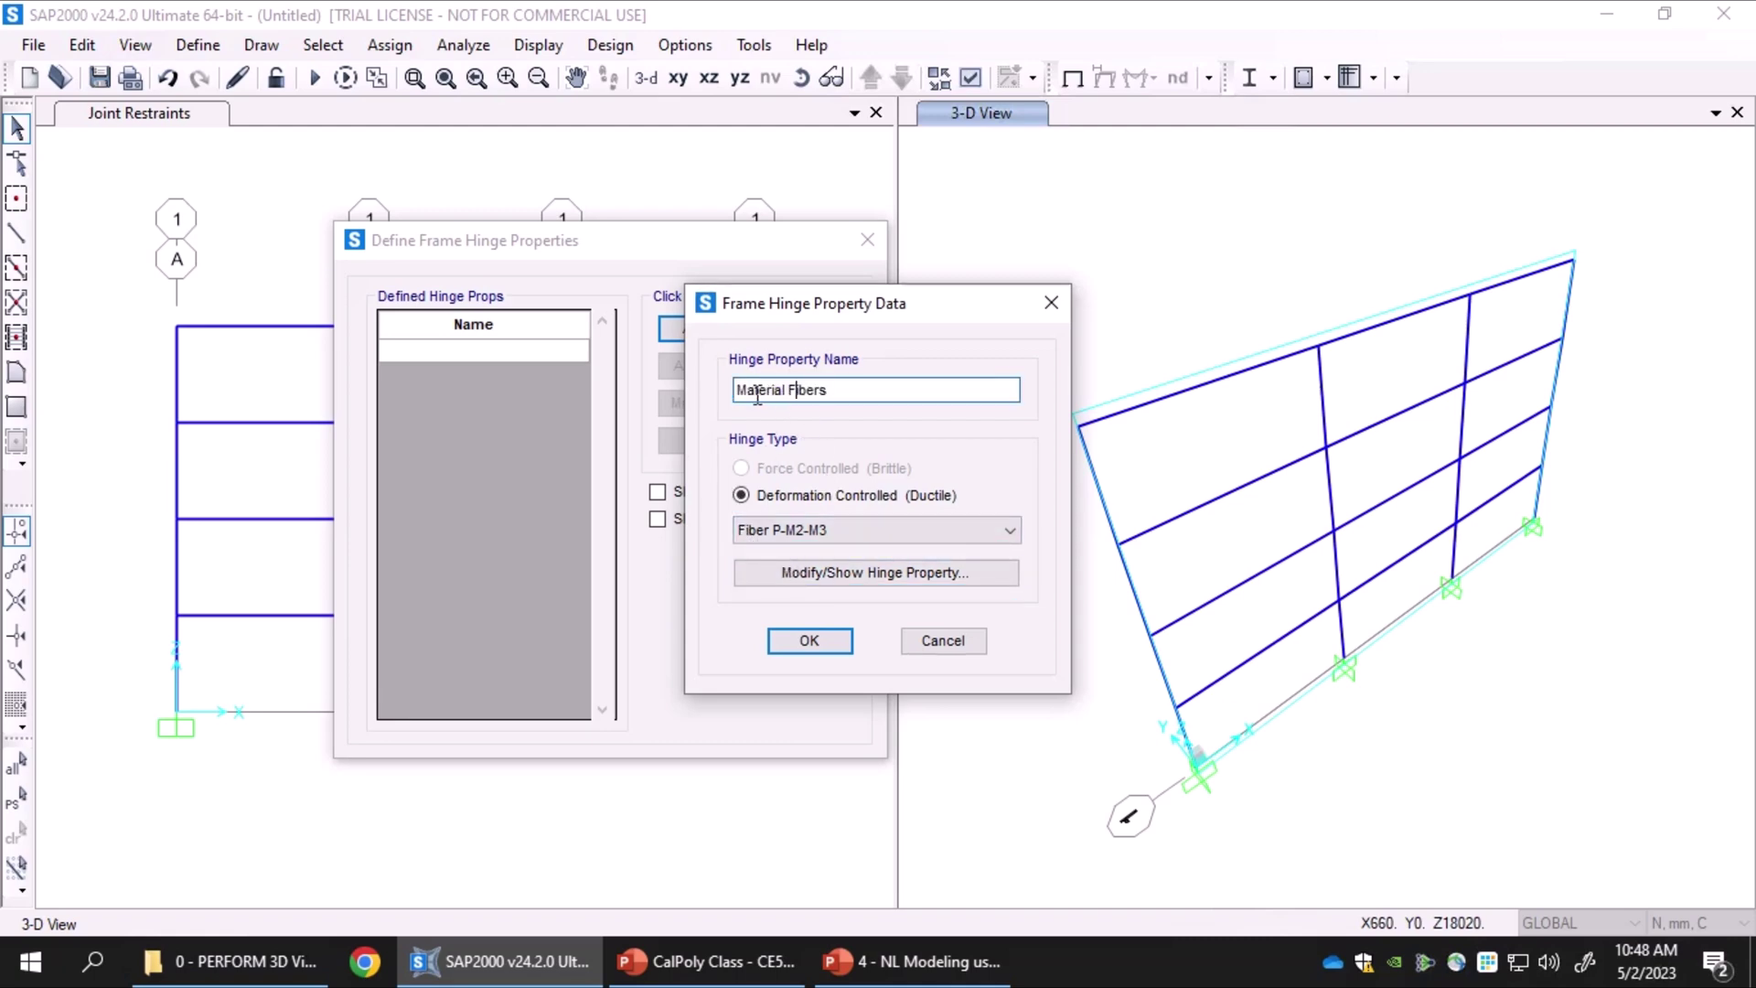
# Recheck the Material Fibers hinge's fiber definition and relative length settings and accept the new hinge property
pyautogui.moveTo(867, 392); pyautogui.dragTo(690, 394)
pyautogui.click(860, 389)
pyautogui.click(828, 572)
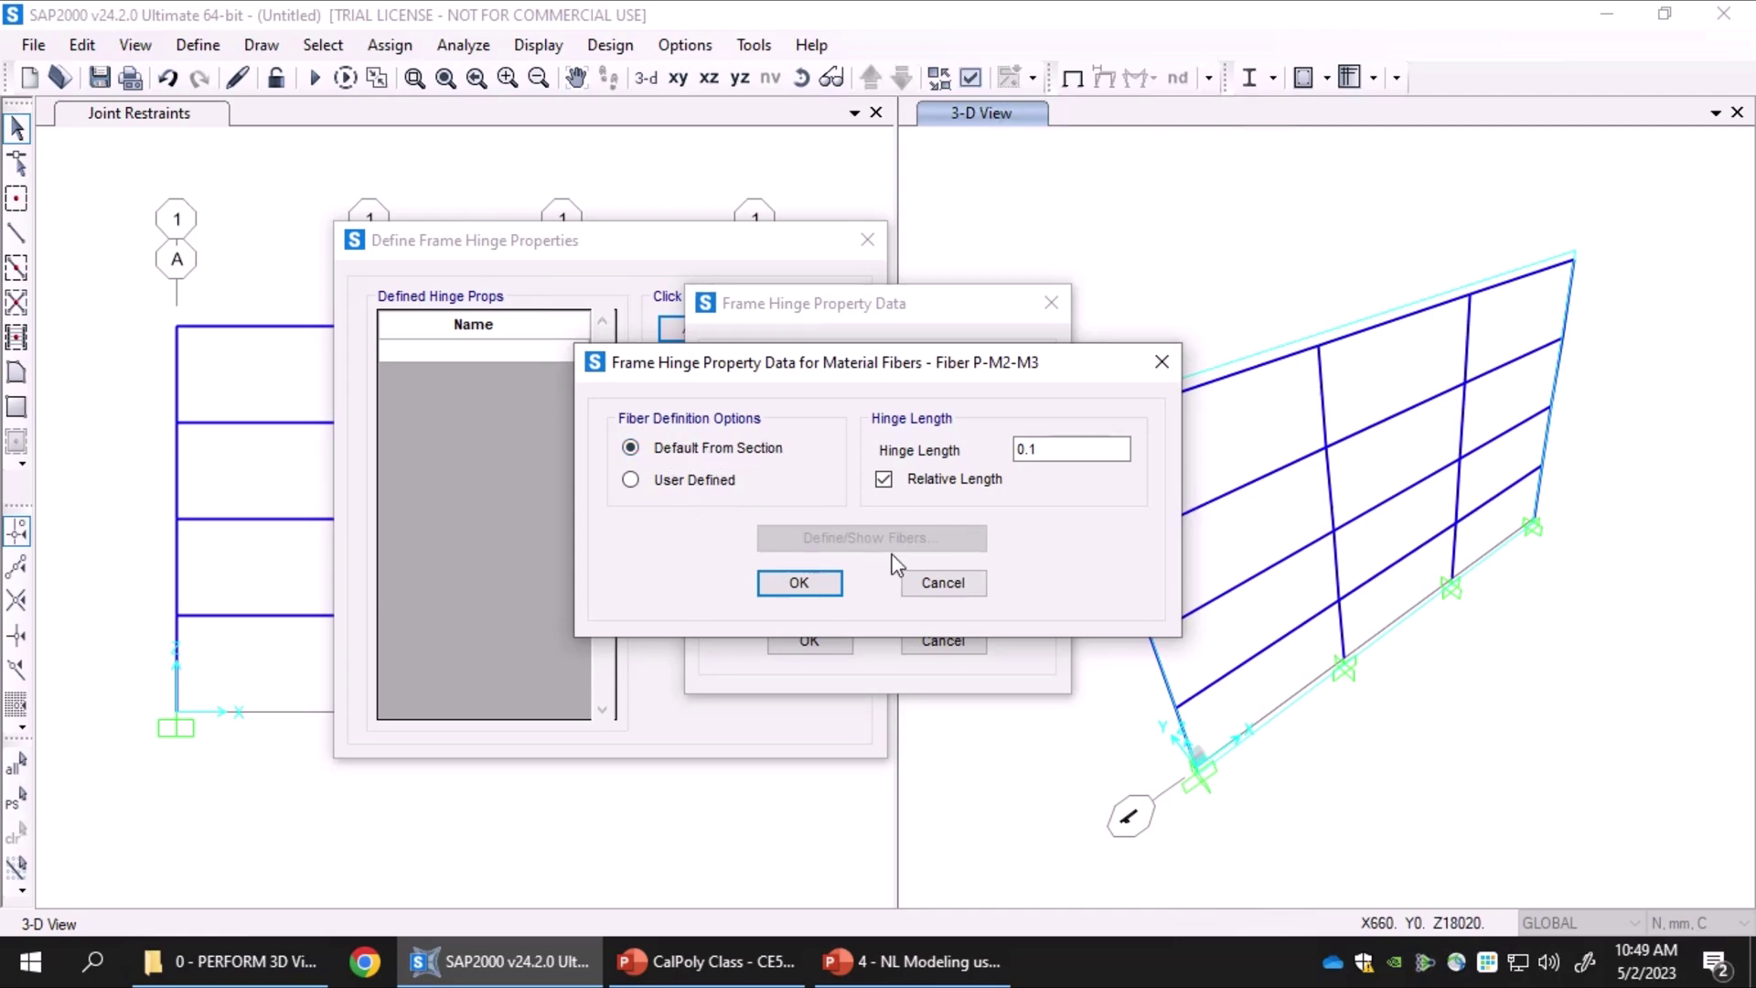
pyautogui.click(929, 580)
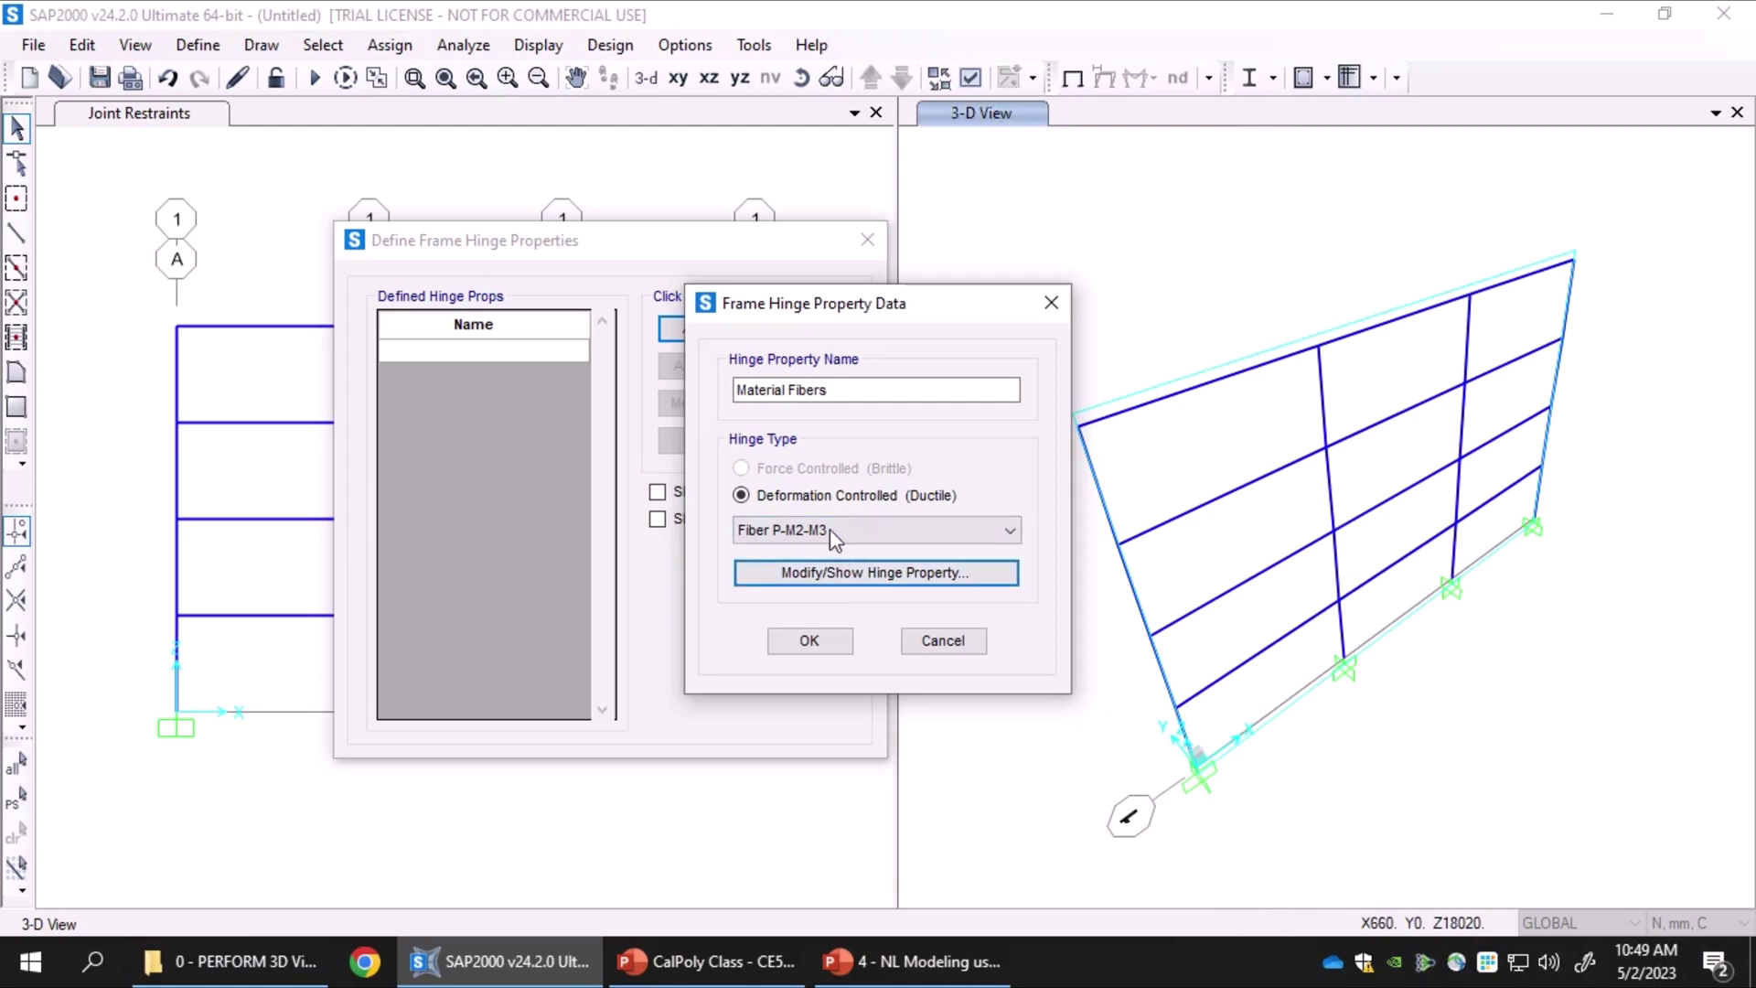
pyautogui.click(826, 573)
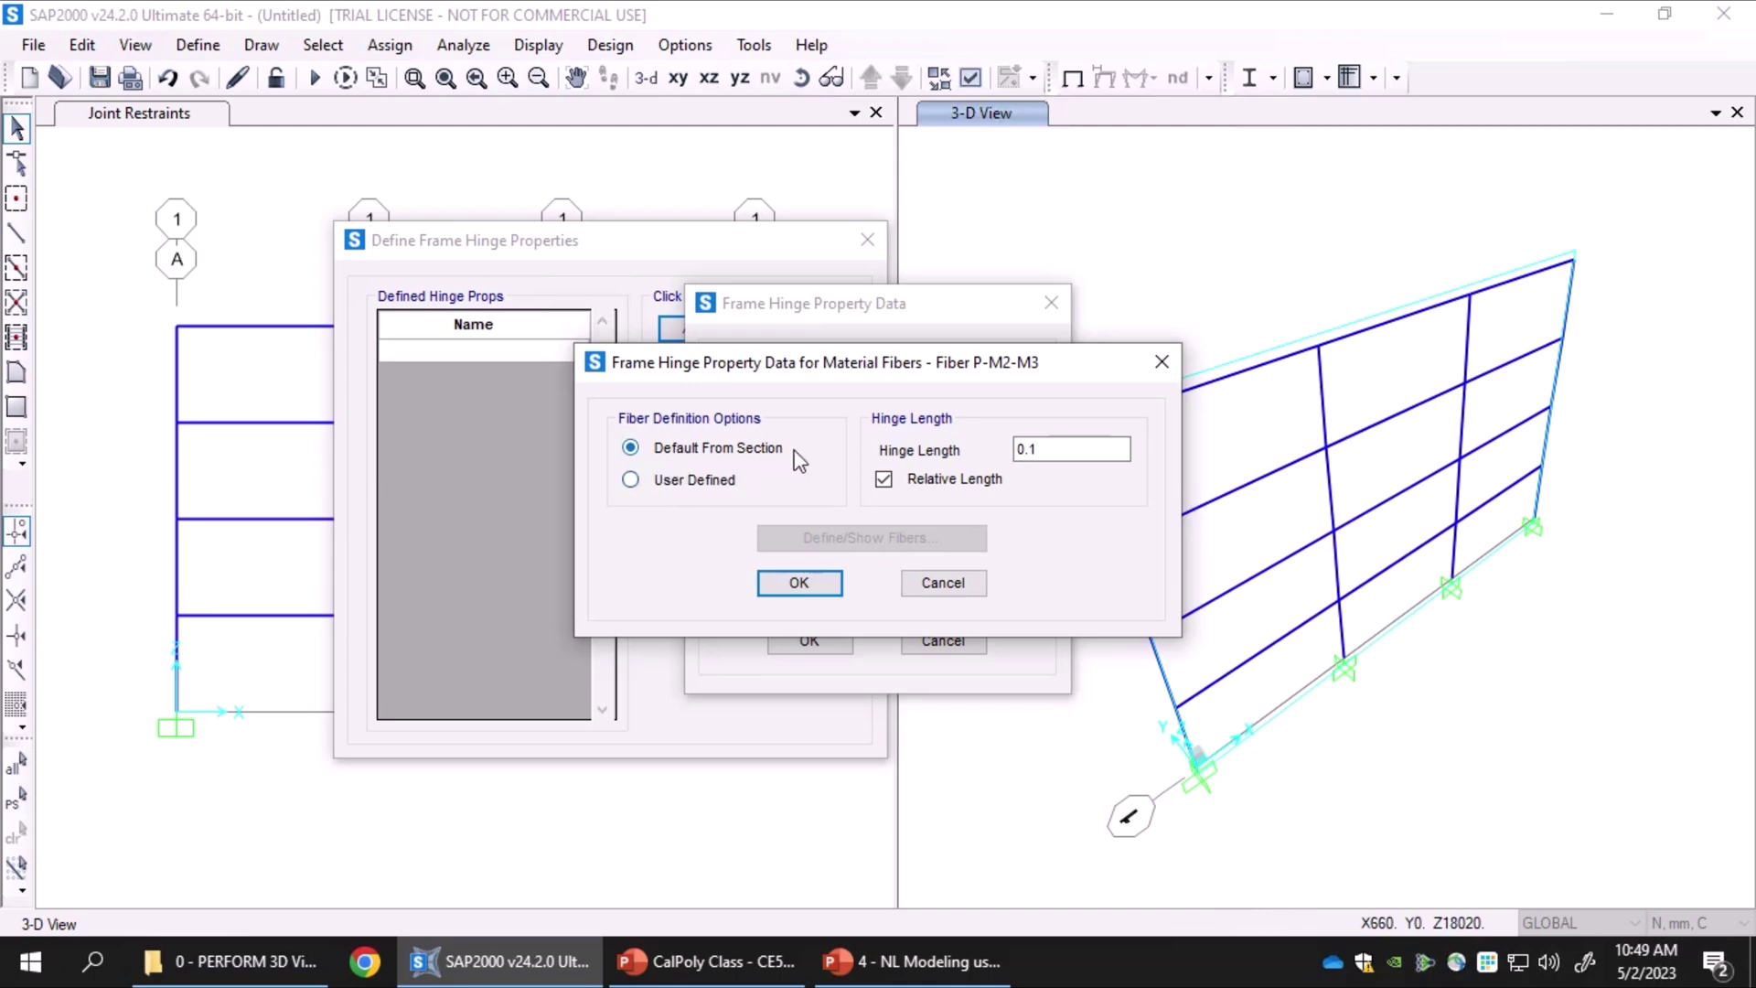
pyautogui.click(799, 583)
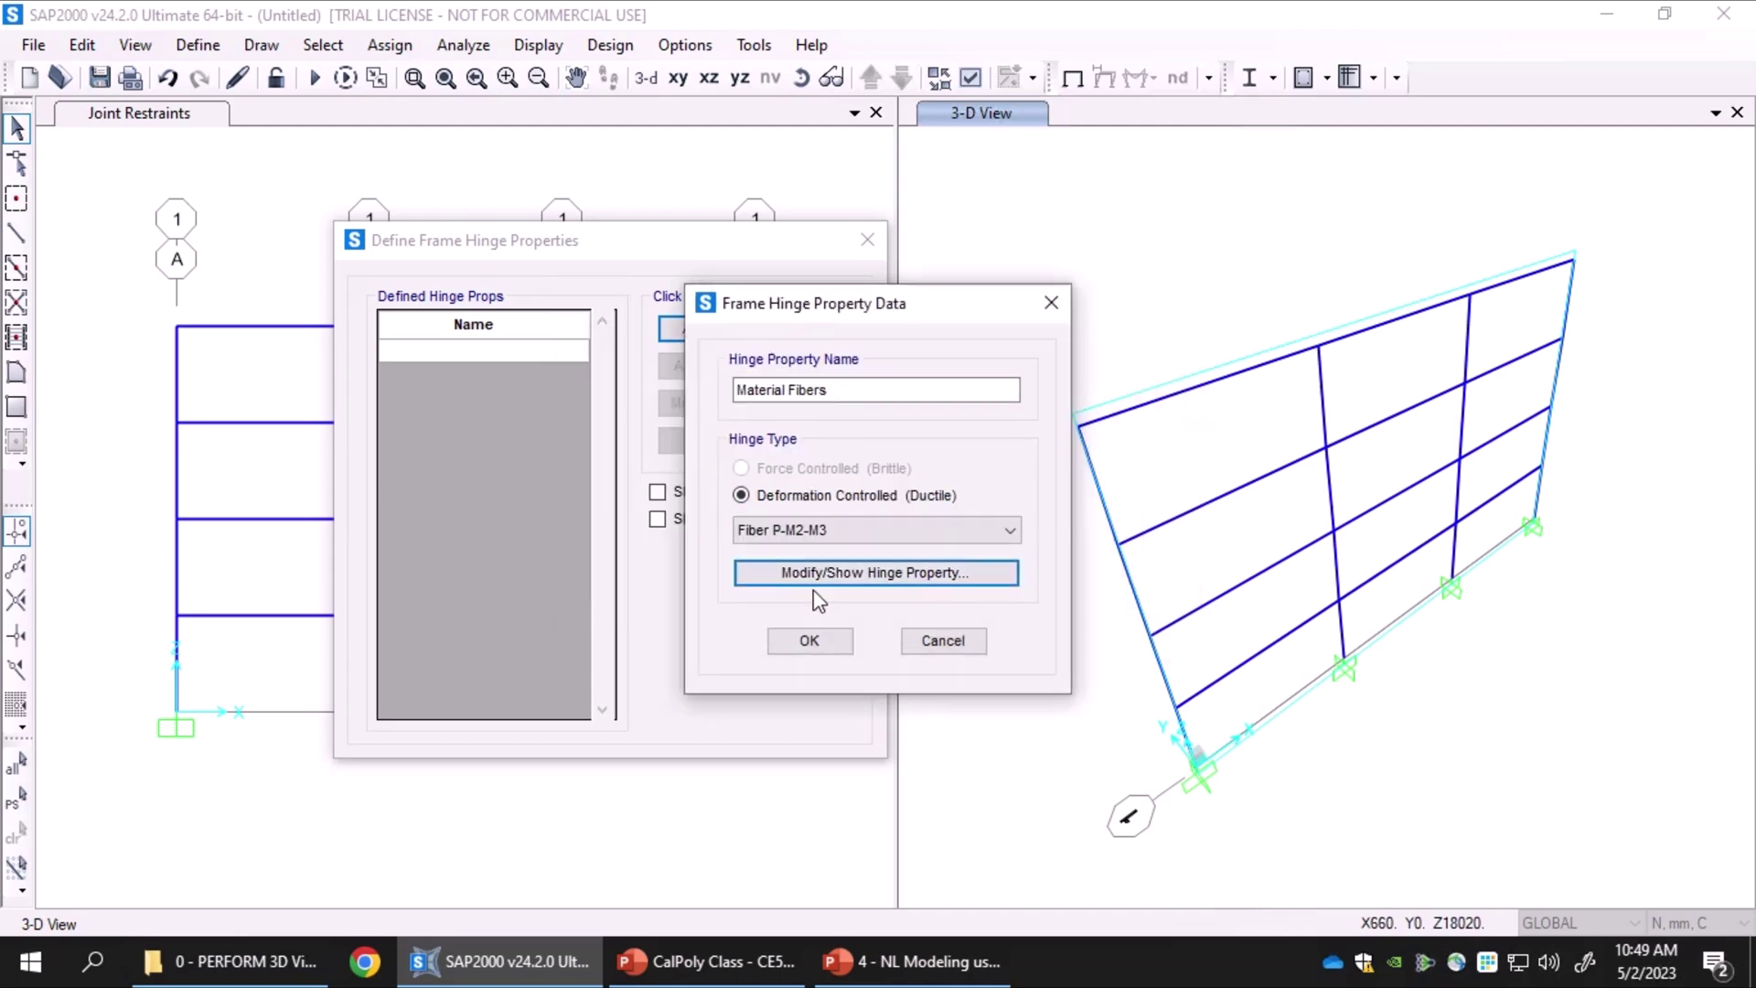
pyautogui.click(801, 645)
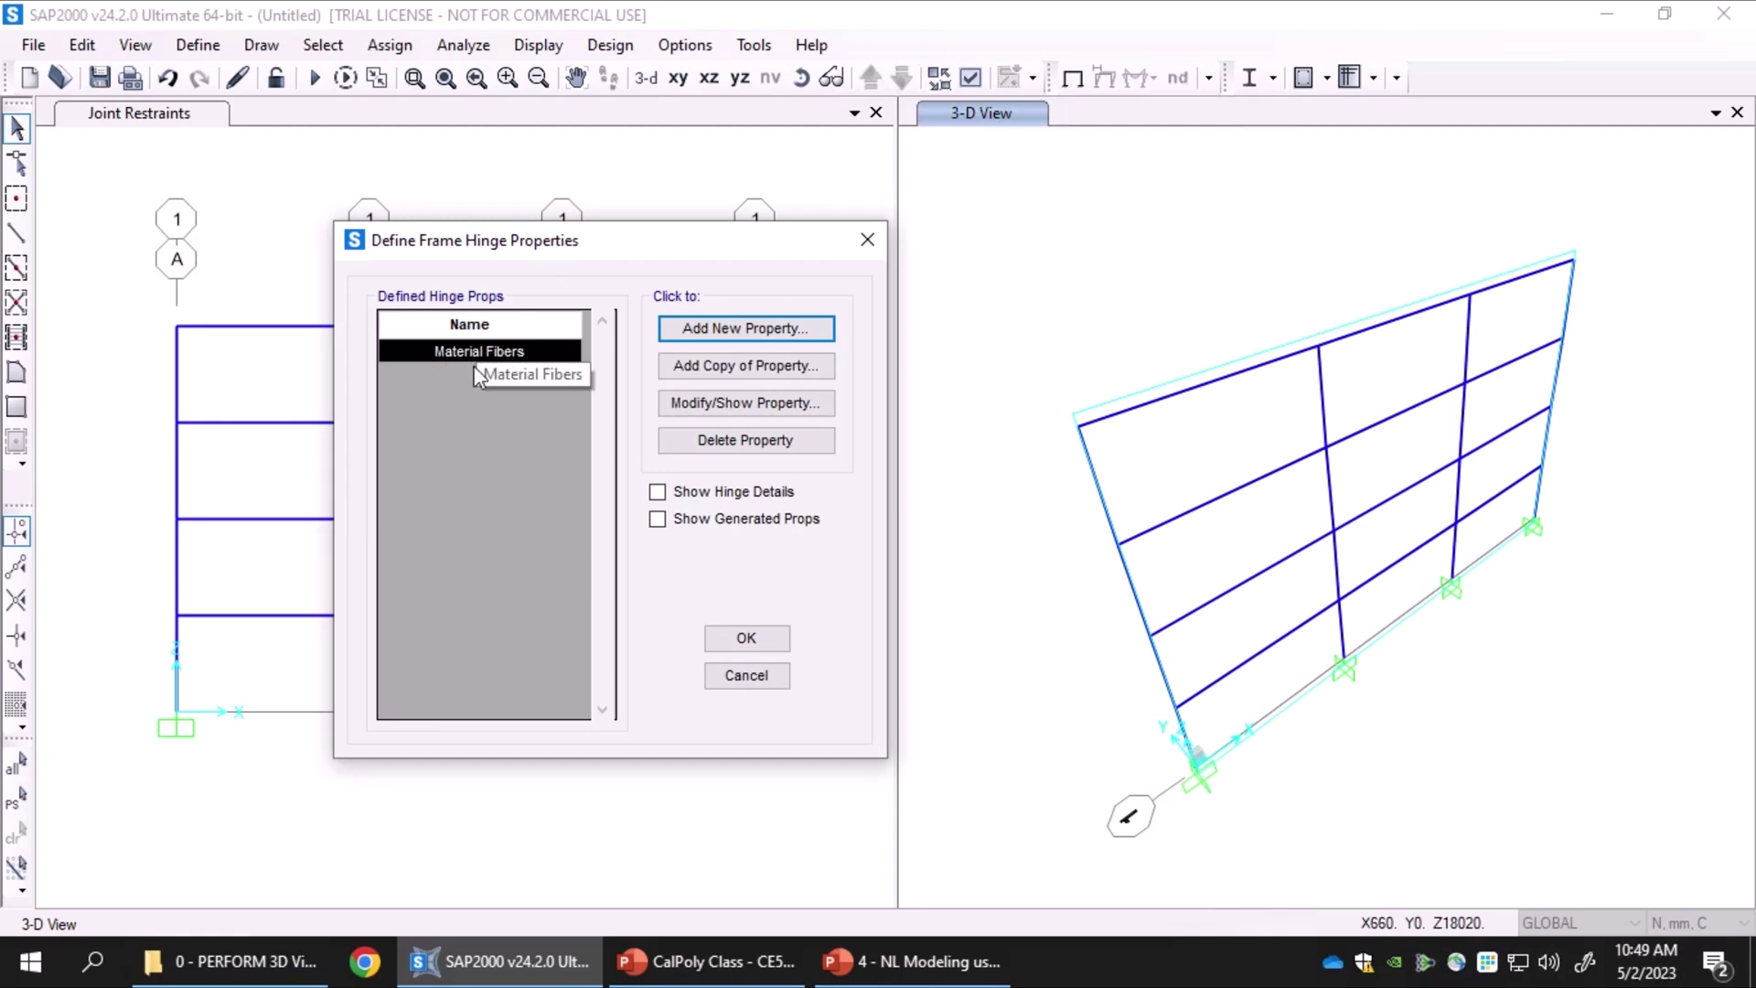
# Show hinge details and generated properties in the hinge property list, and accept the hinge definitions
pyautogui.click(748, 494)
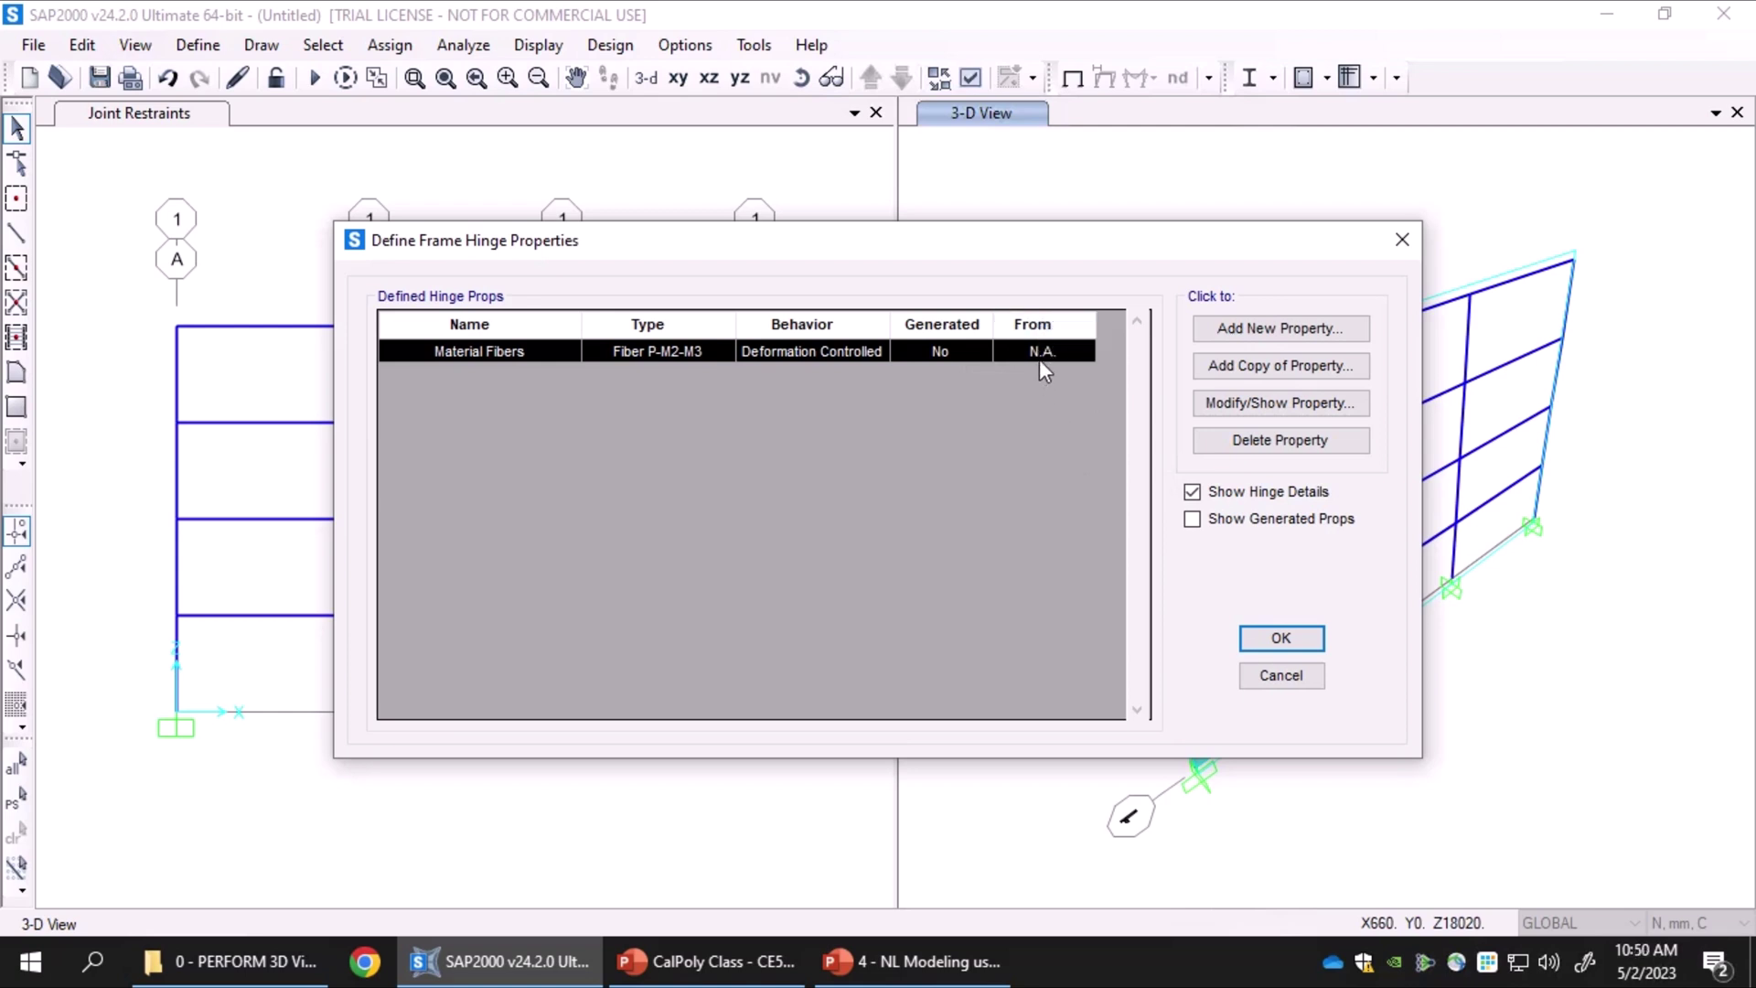
pyautogui.click(1215, 518)
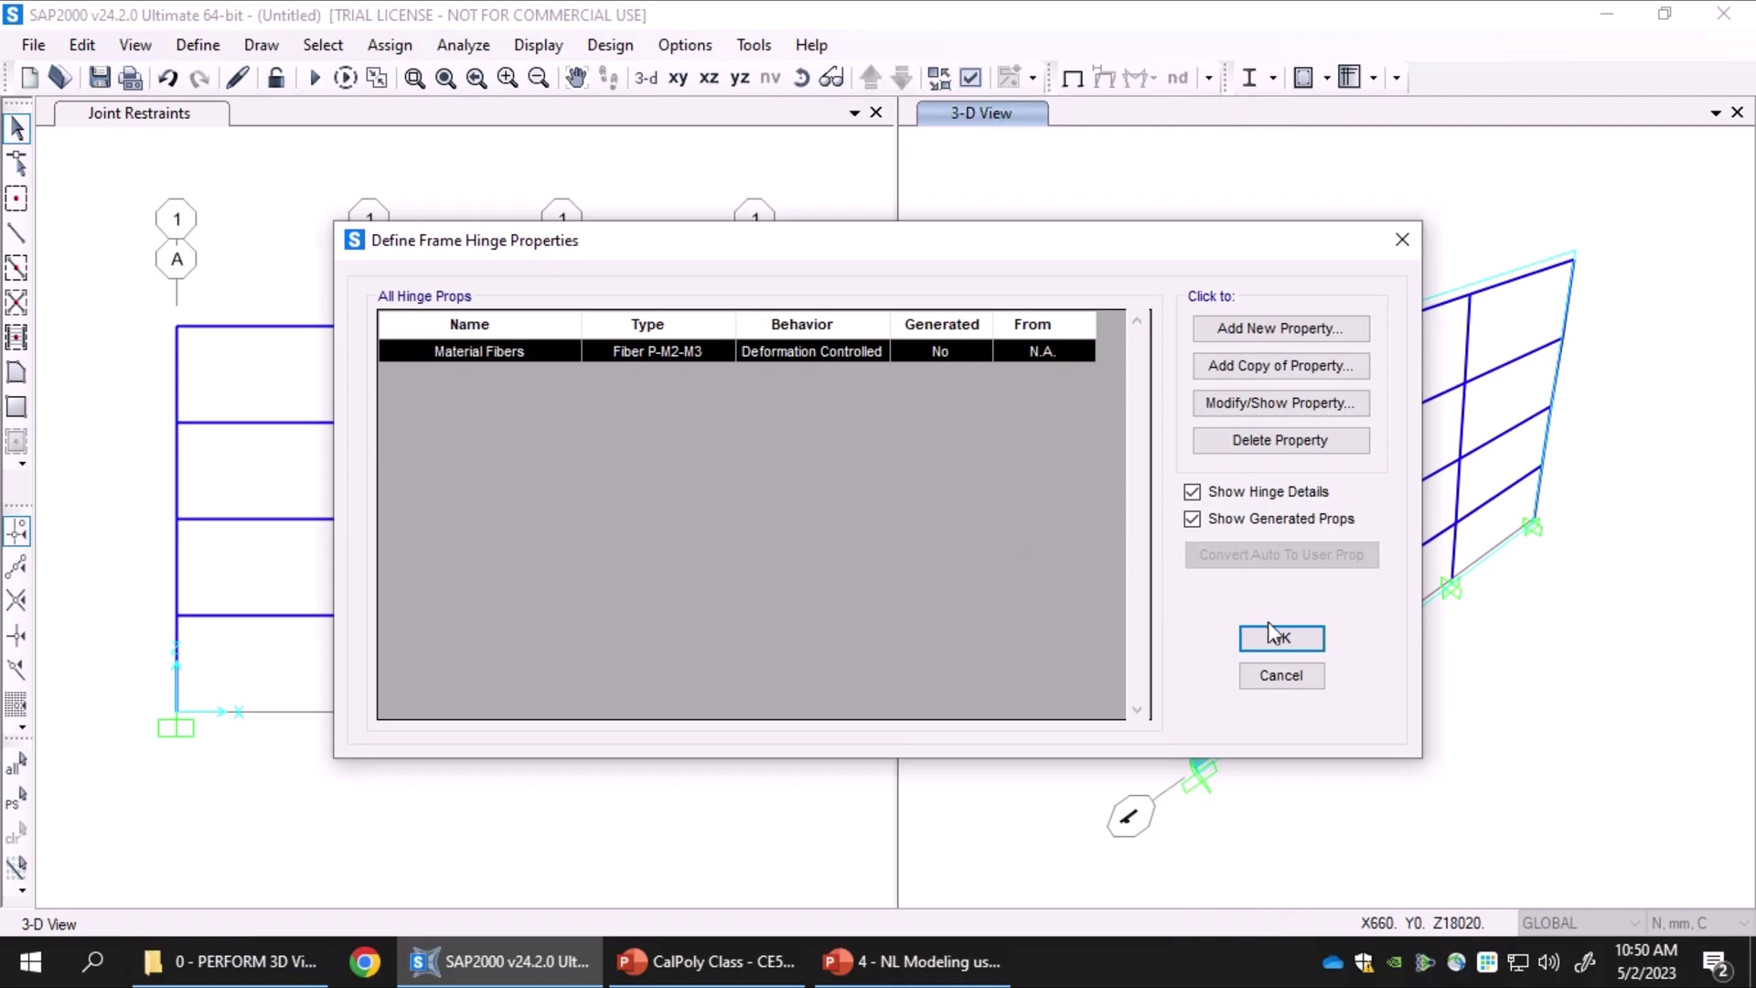
pyautogui.click(1267, 651)
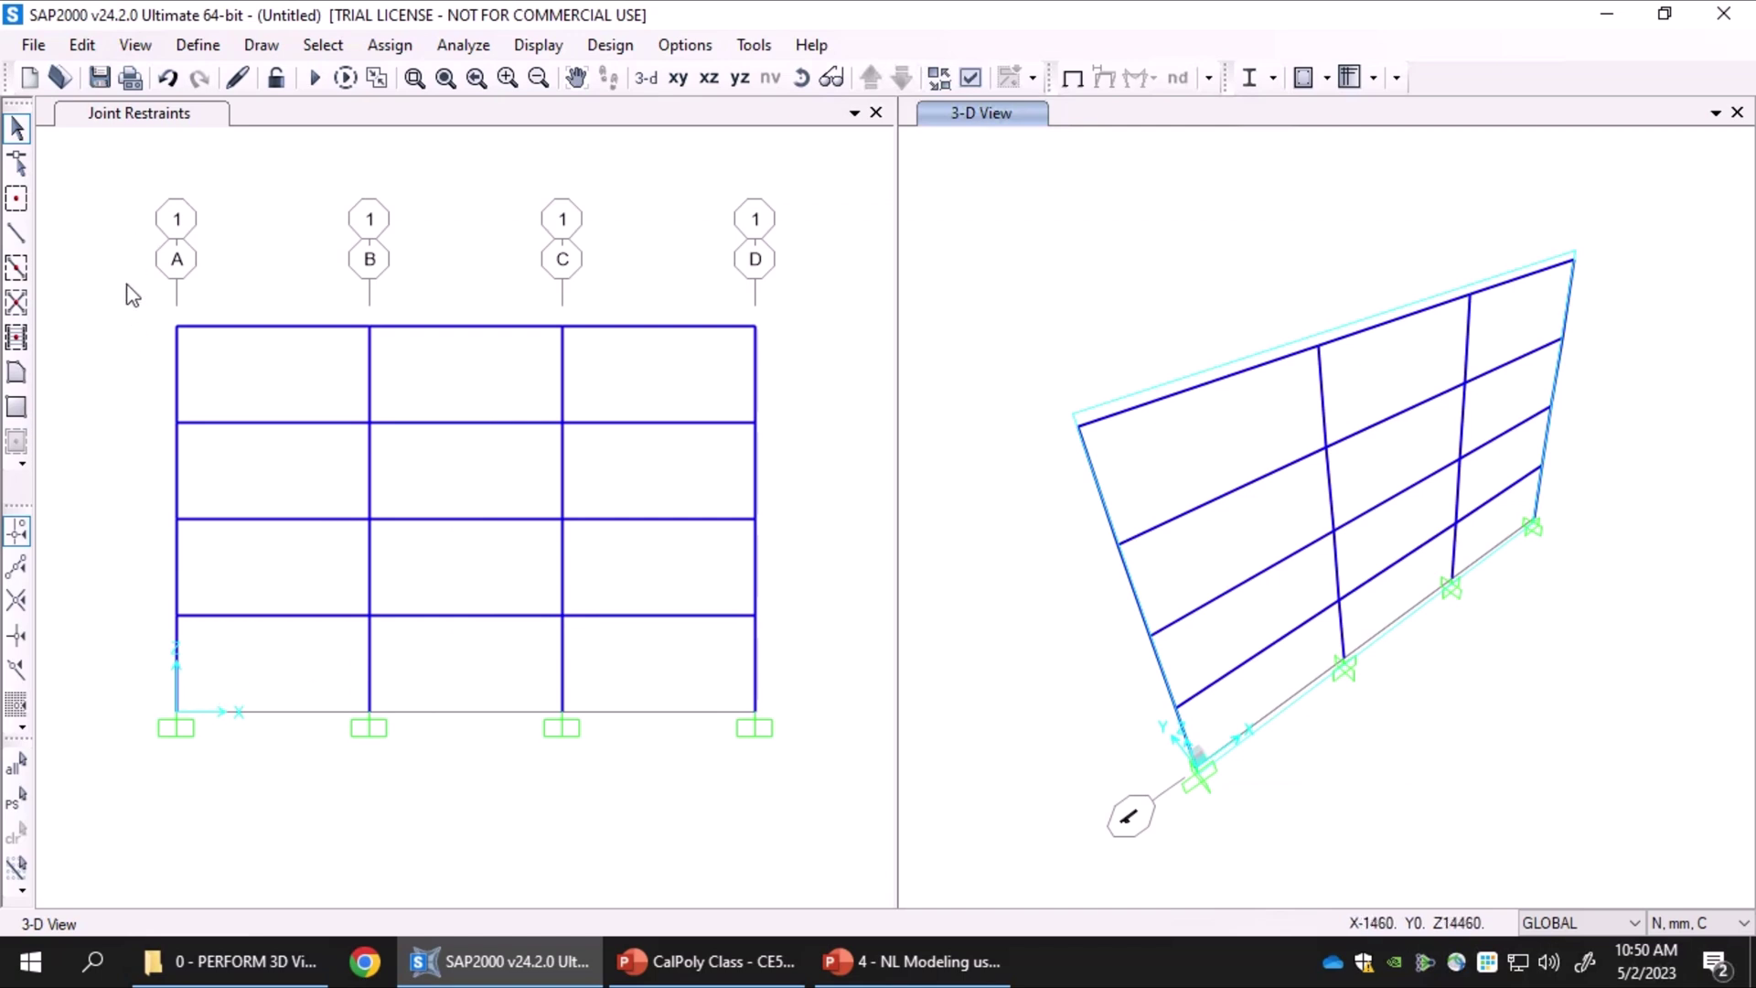
# Select all columns on gridlines A to D and open the frame hinge assignment for them
pyautogui.moveTo(128, 285); pyautogui.dragTo(221, 880)
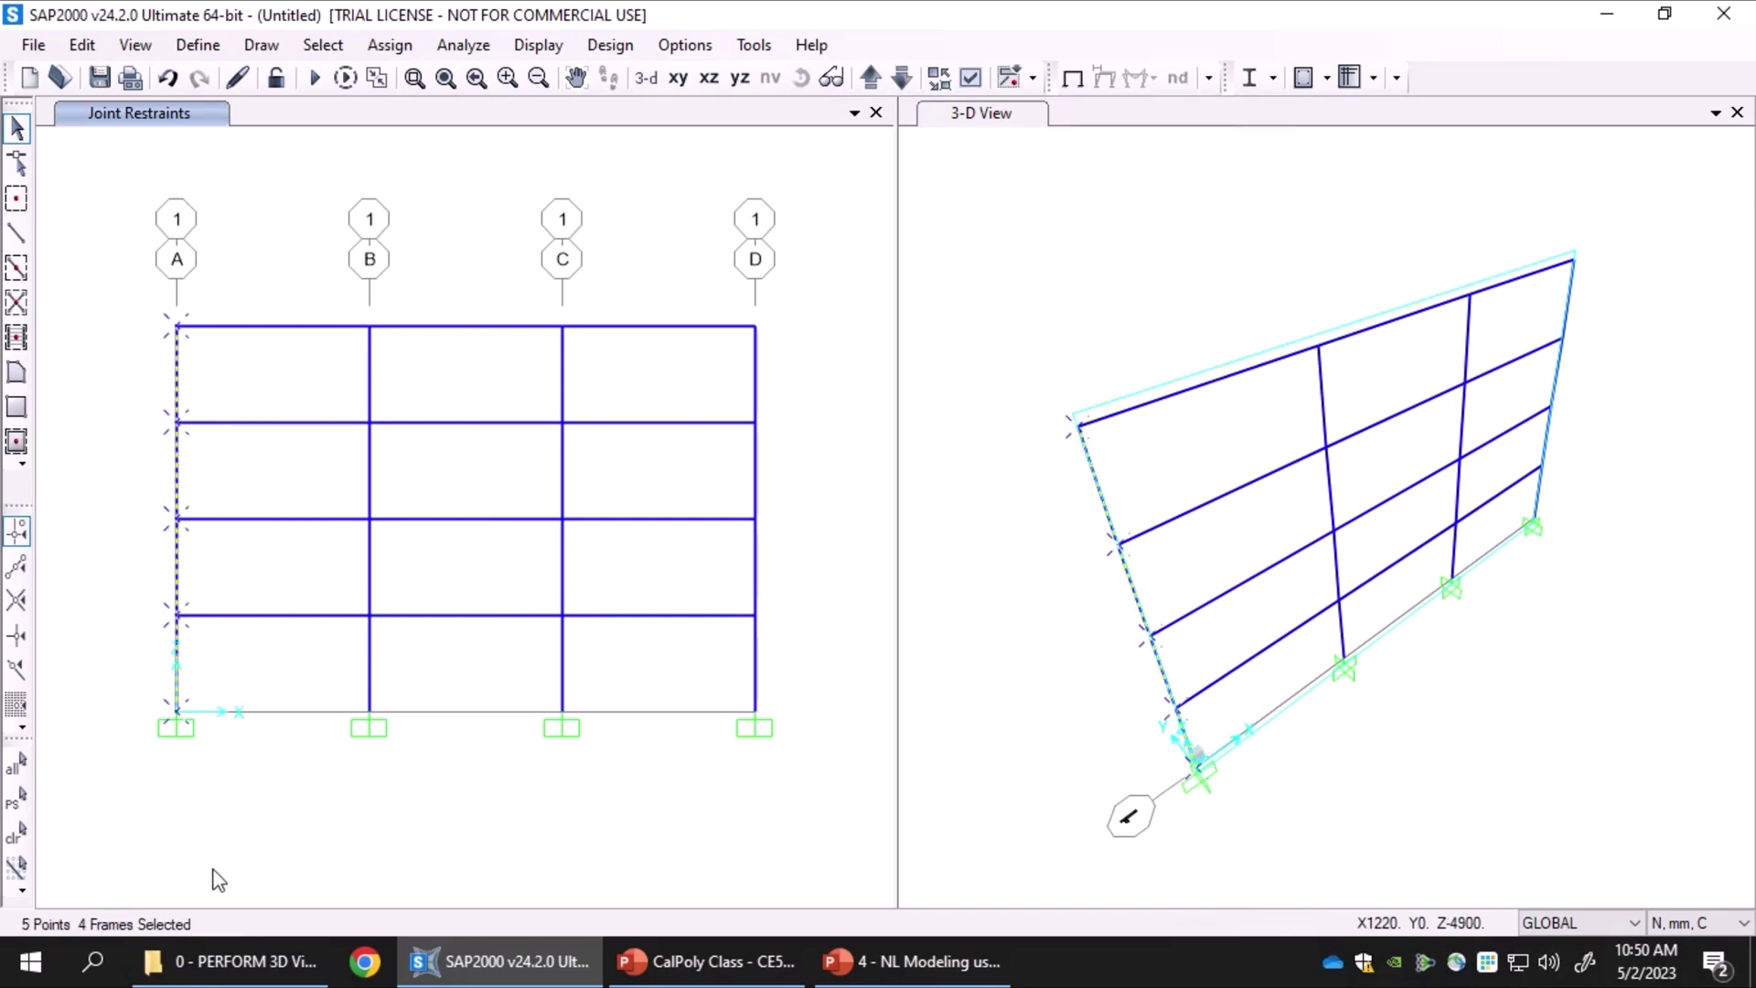
pyautogui.moveTo(338, 270); pyautogui.dragTo(416, 836)
pyautogui.moveTo(522, 249); pyautogui.dragTo(596, 841)
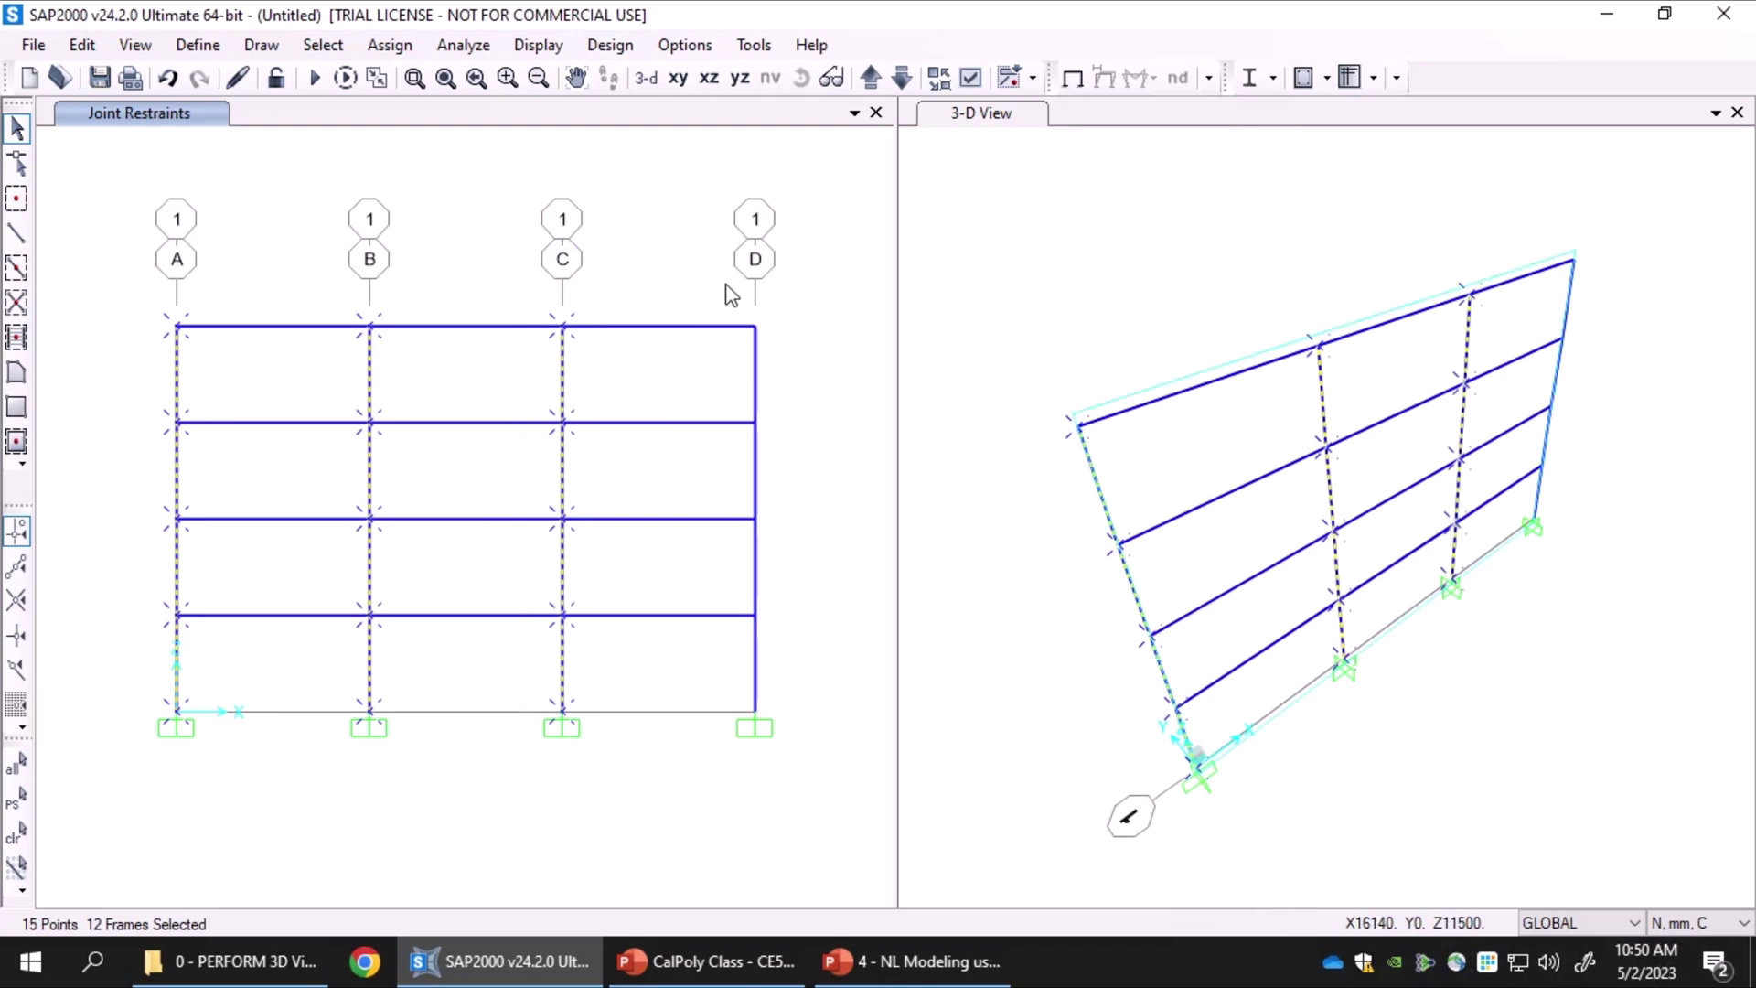
pyautogui.moveTo(725, 284); pyautogui.dragTo(847, 899)
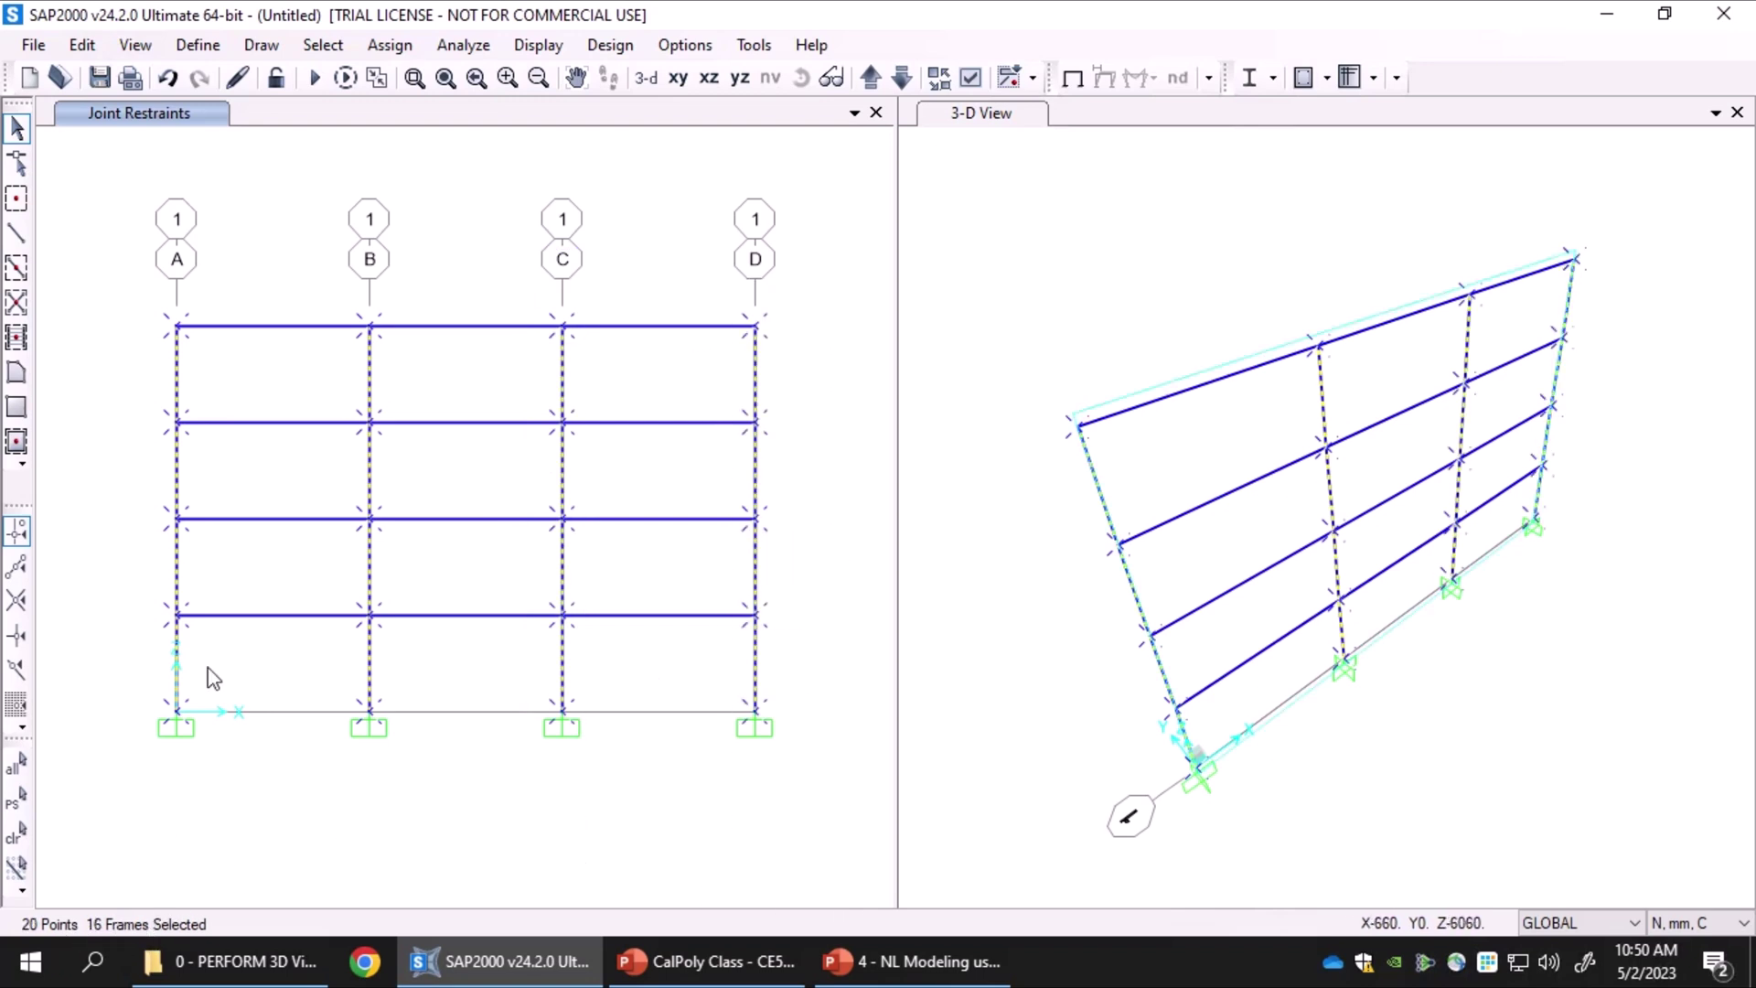
pyautogui.click(391, 46)
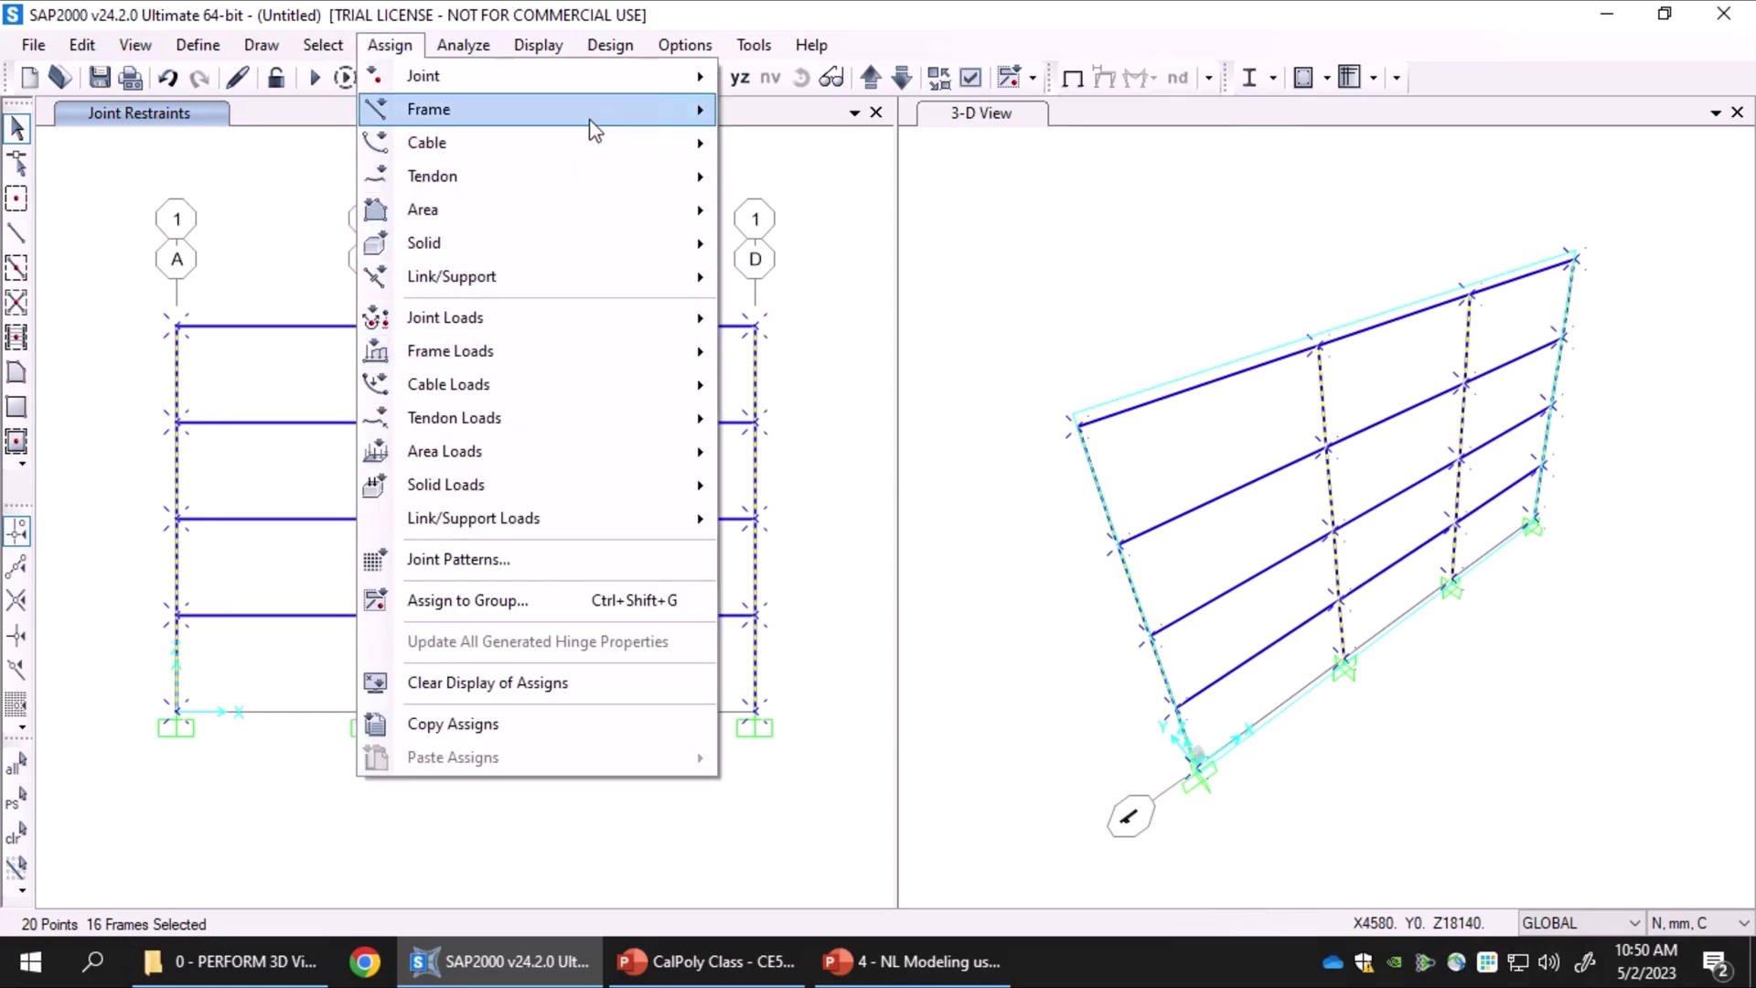
pyautogui.moveTo(594, 114)
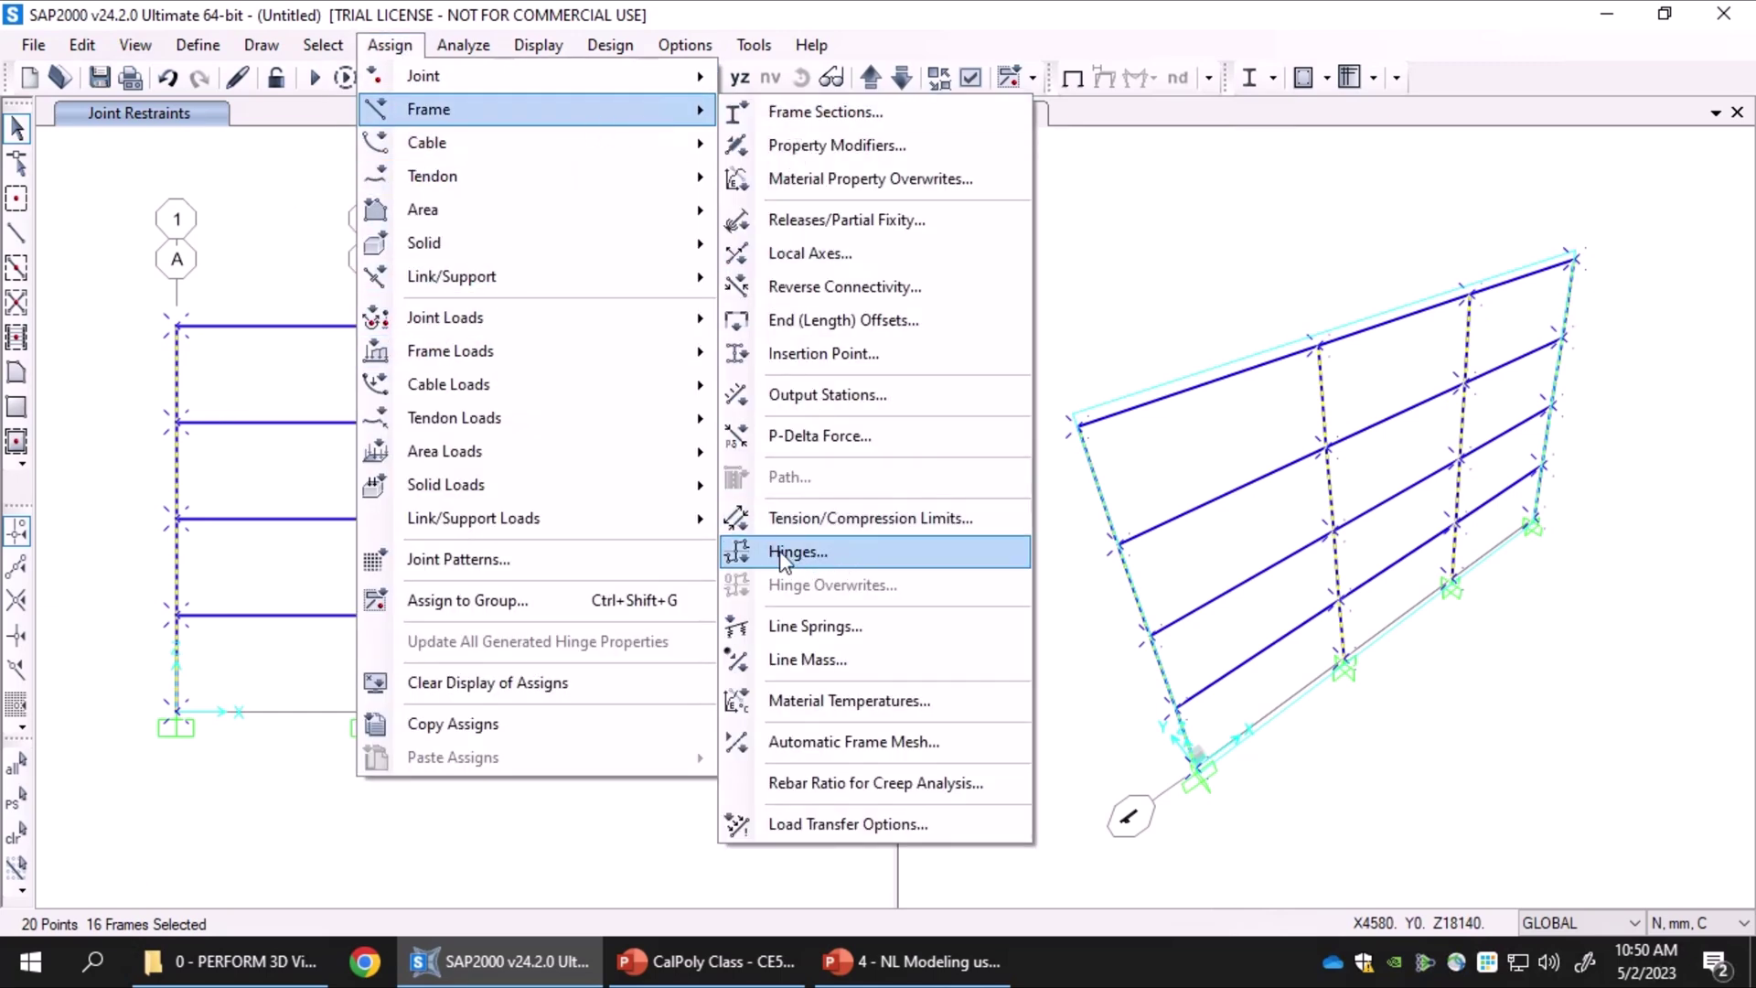
pyautogui.click(909, 551)
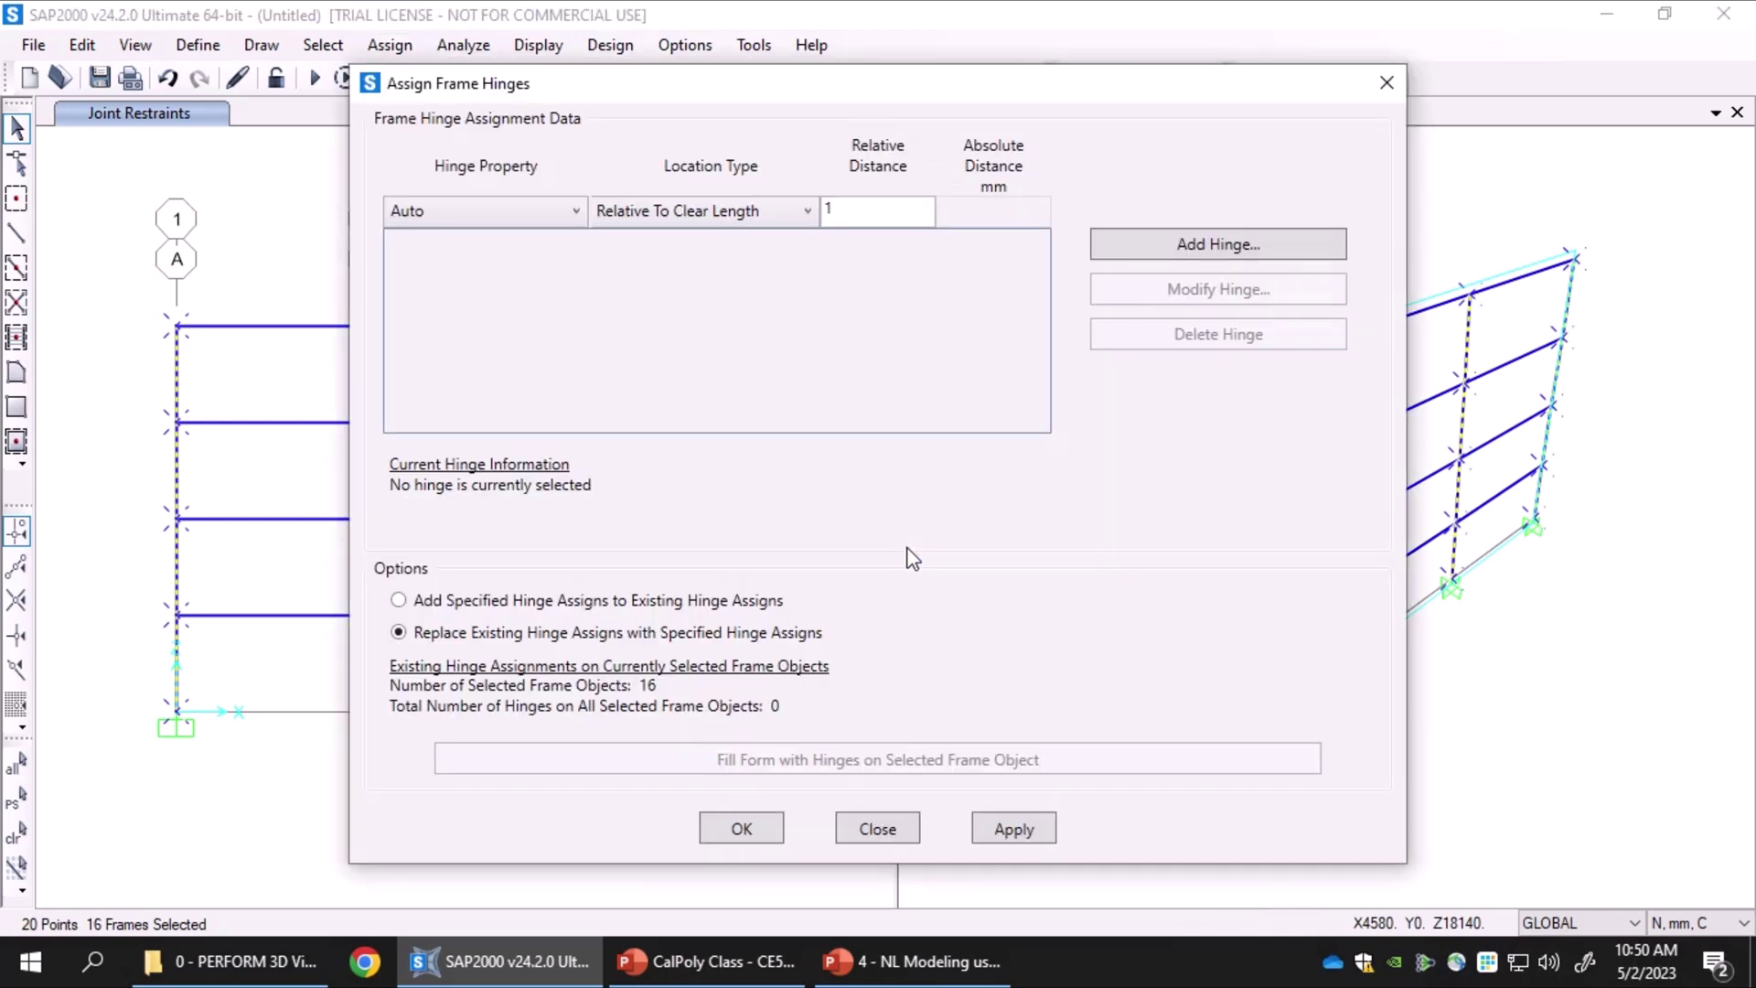
# Examine the Auto hinge assignment options for the selected columns and cancel without adding an auto hinge
pyautogui.click(553, 217)
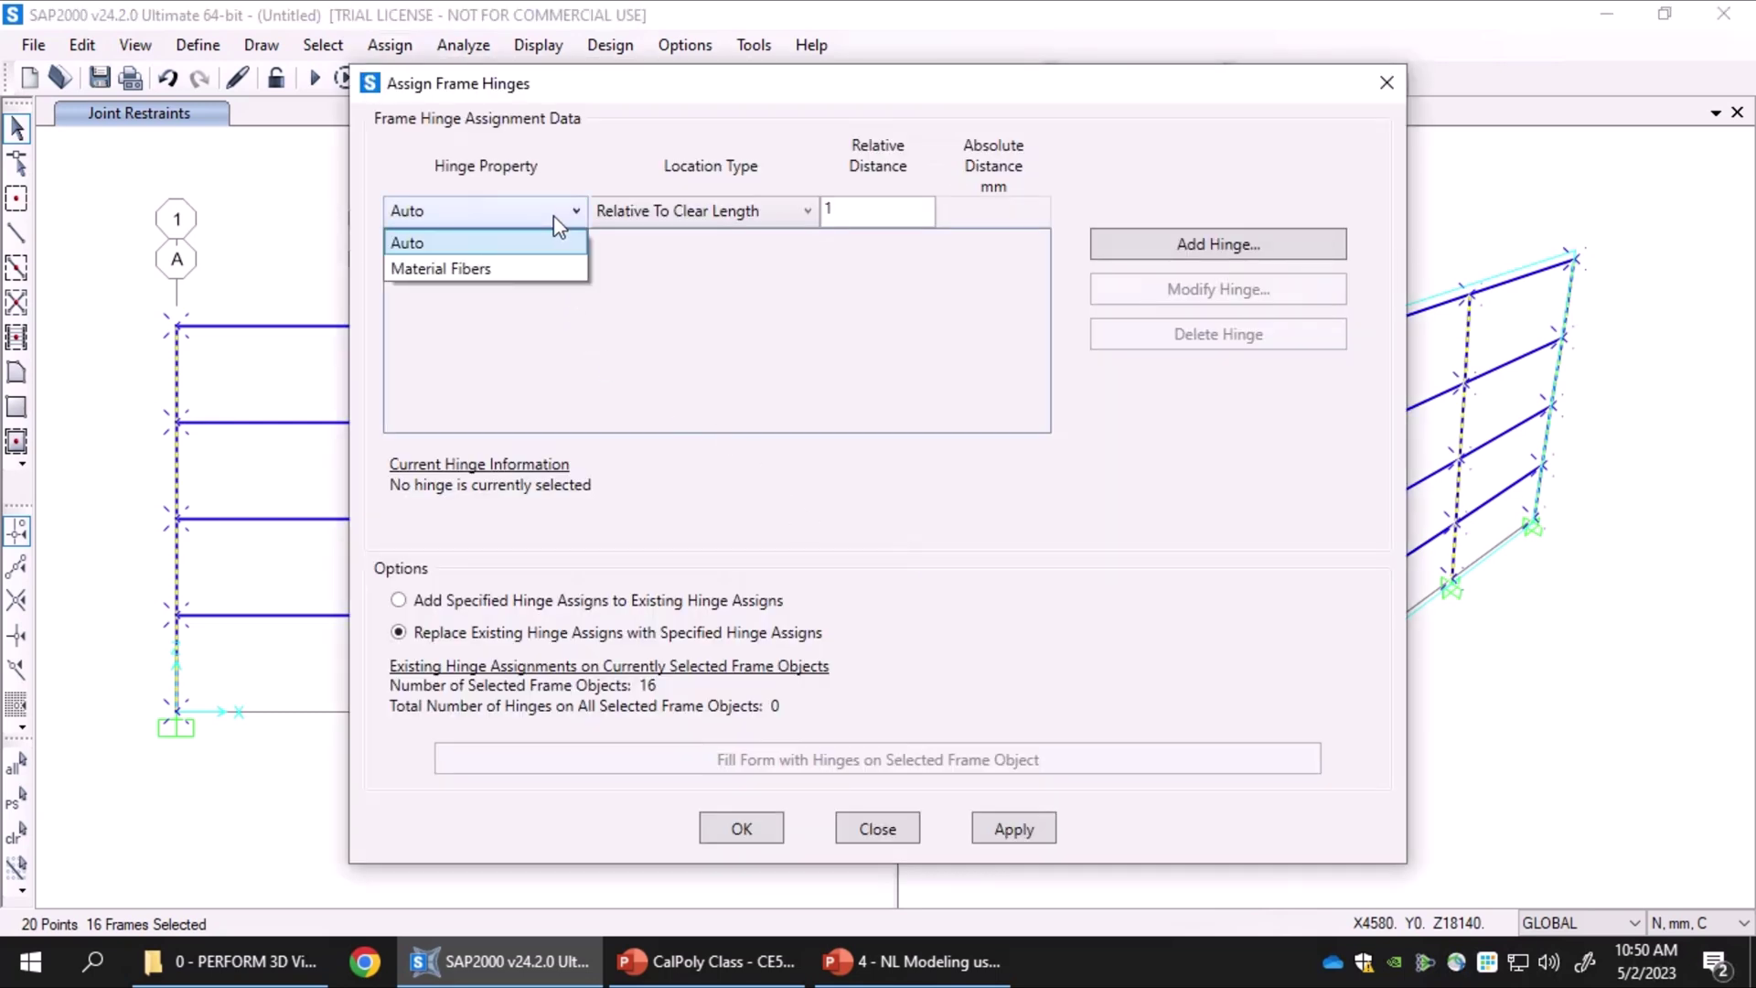
pyautogui.click(453, 242)
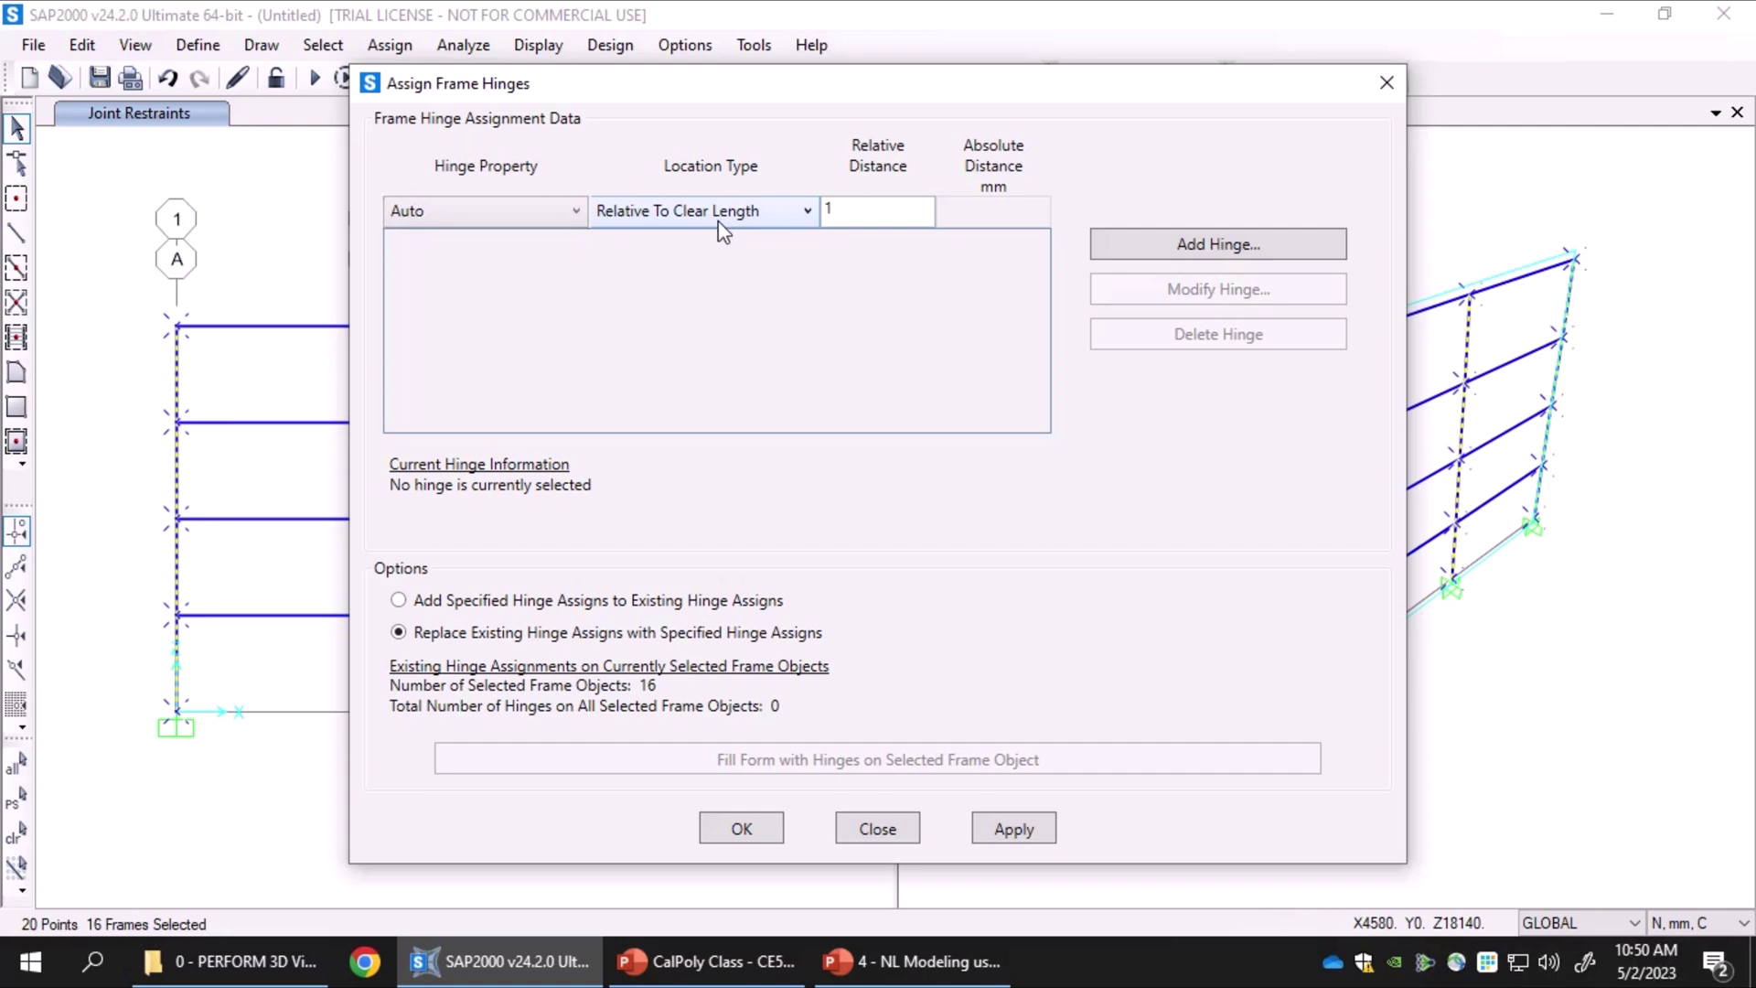
pyautogui.click(499, 219)
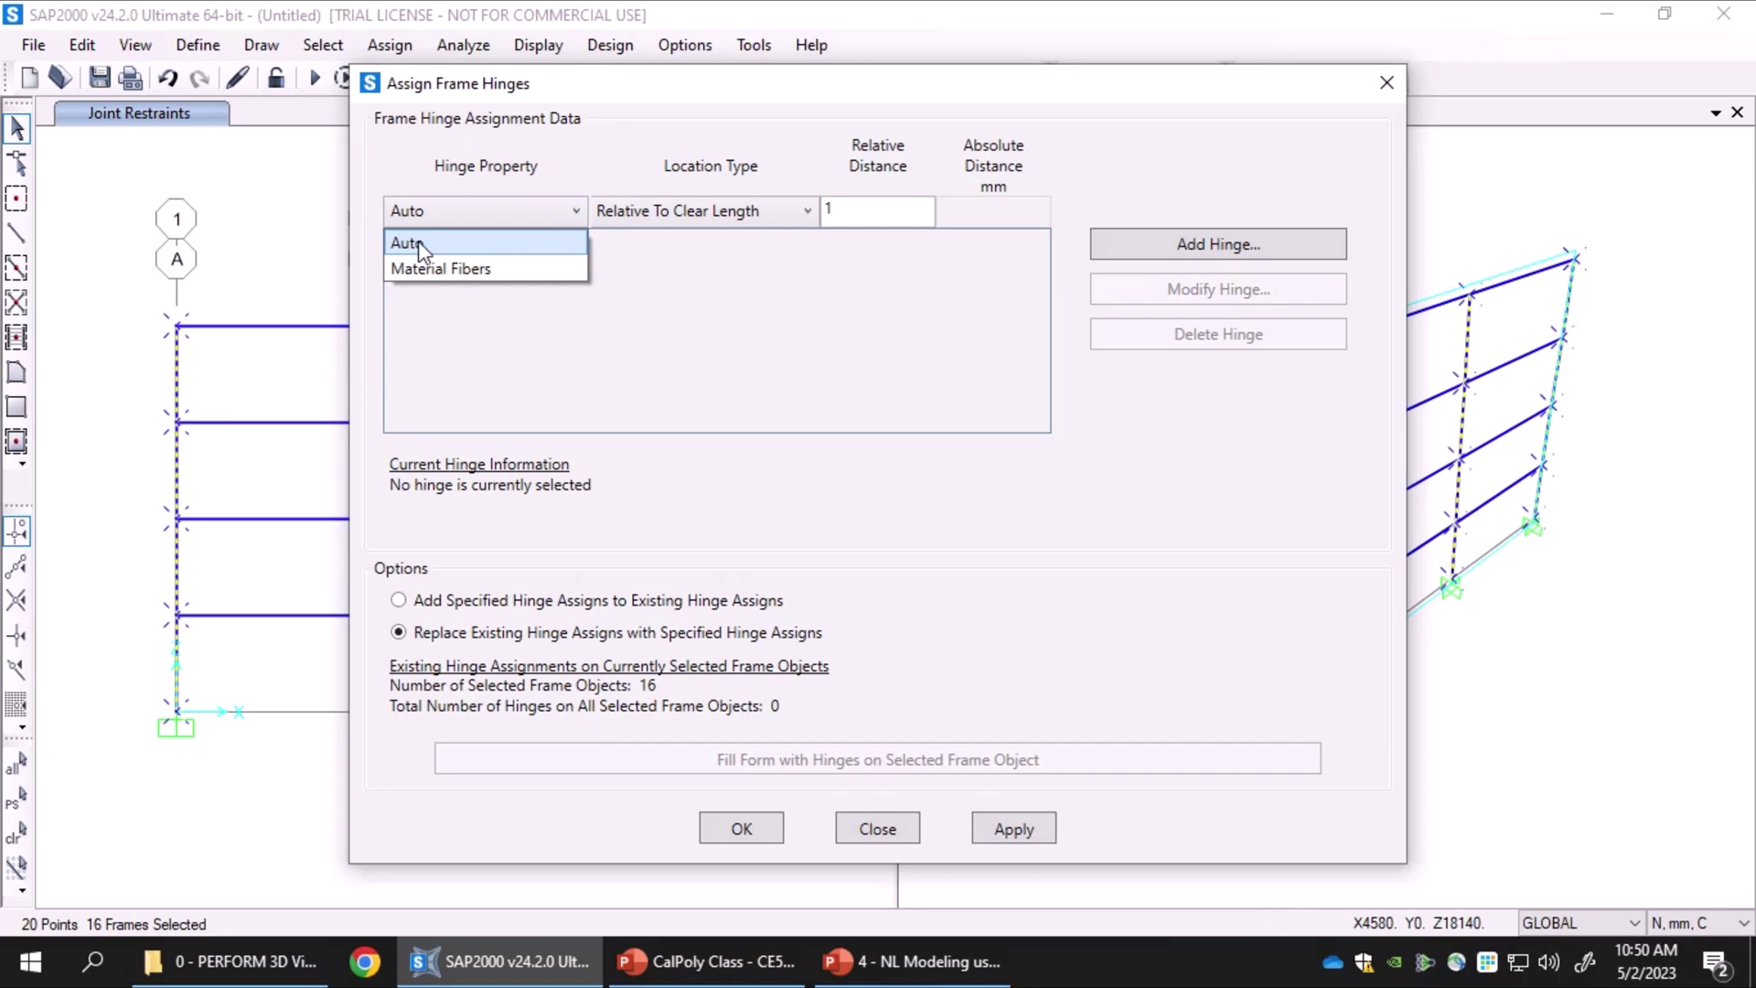
pyautogui.click(454, 220)
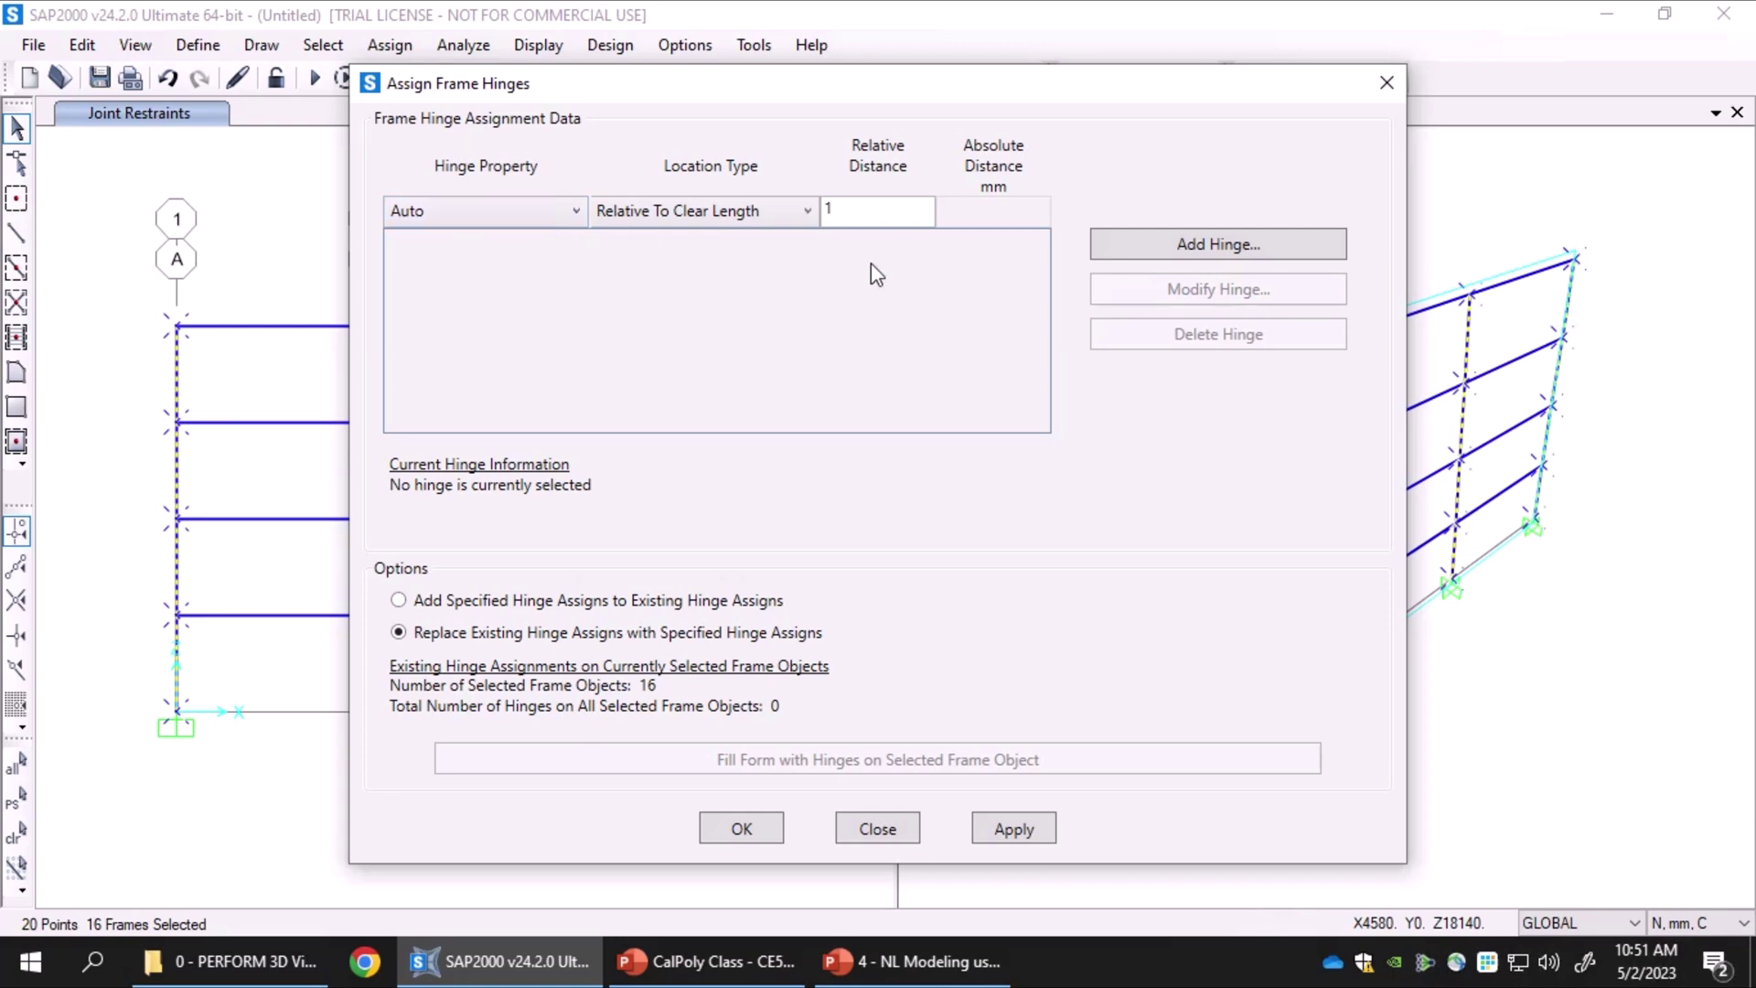
pyautogui.click(576, 216)
pyautogui.click(436, 243)
pyautogui.click(1182, 244)
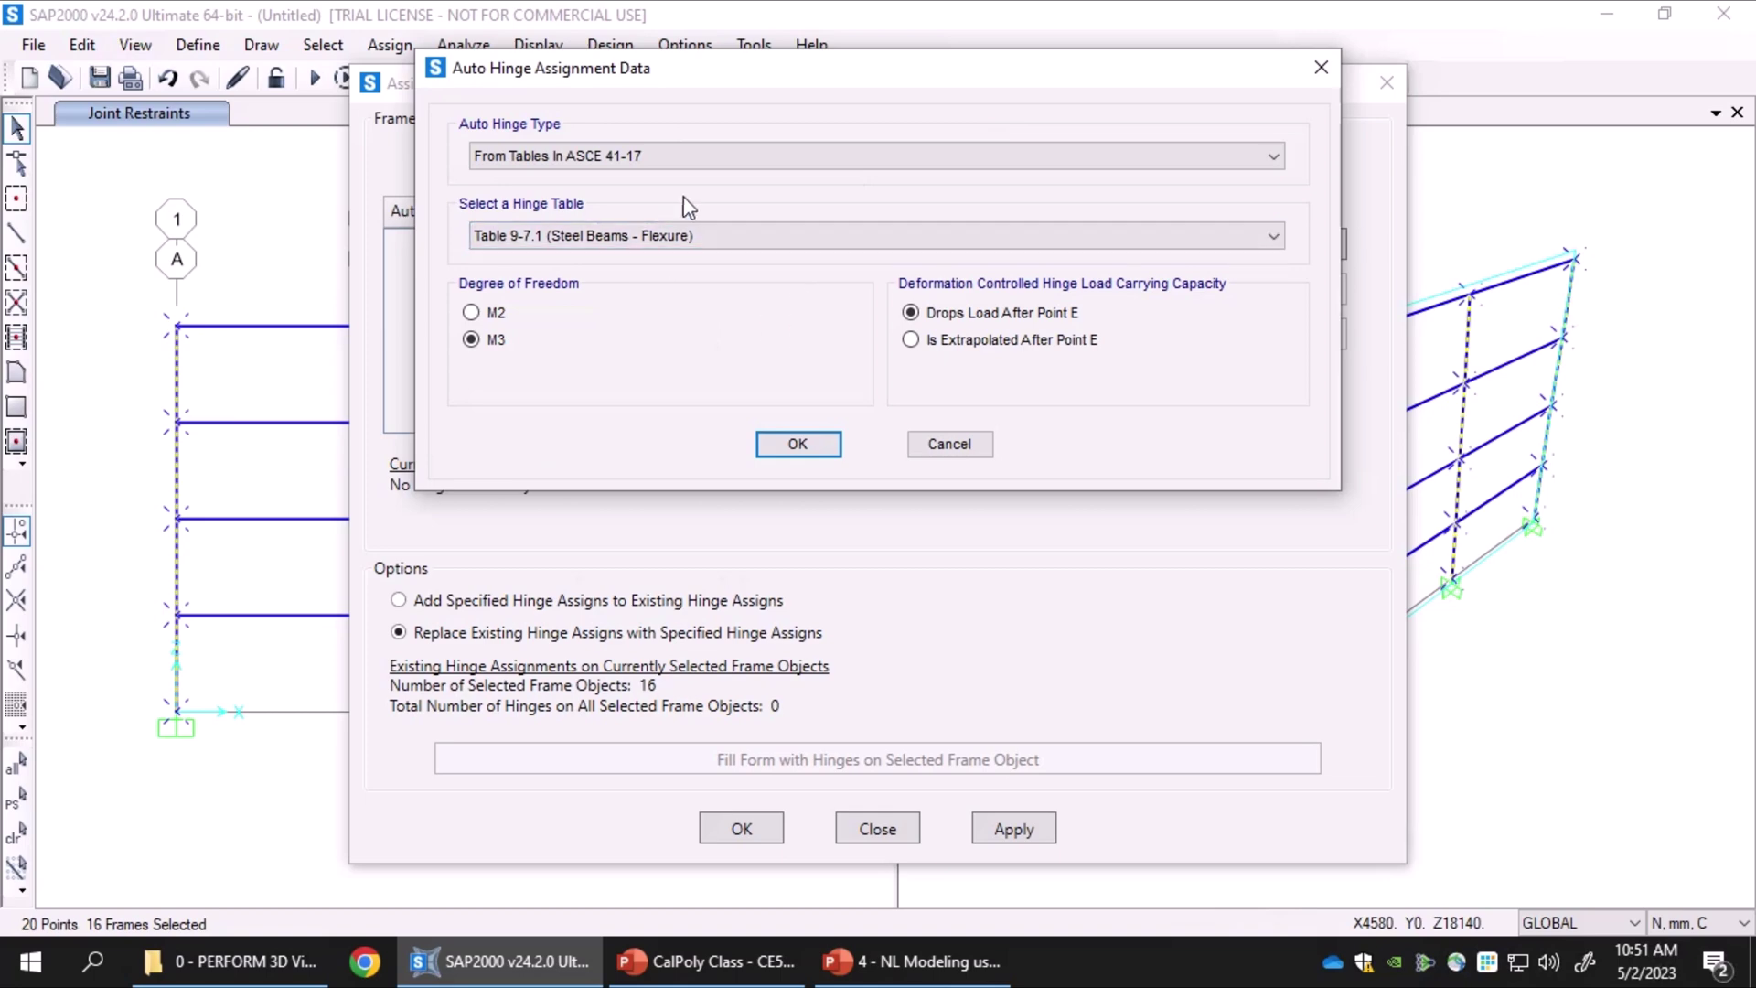
pyautogui.click(945, 437)
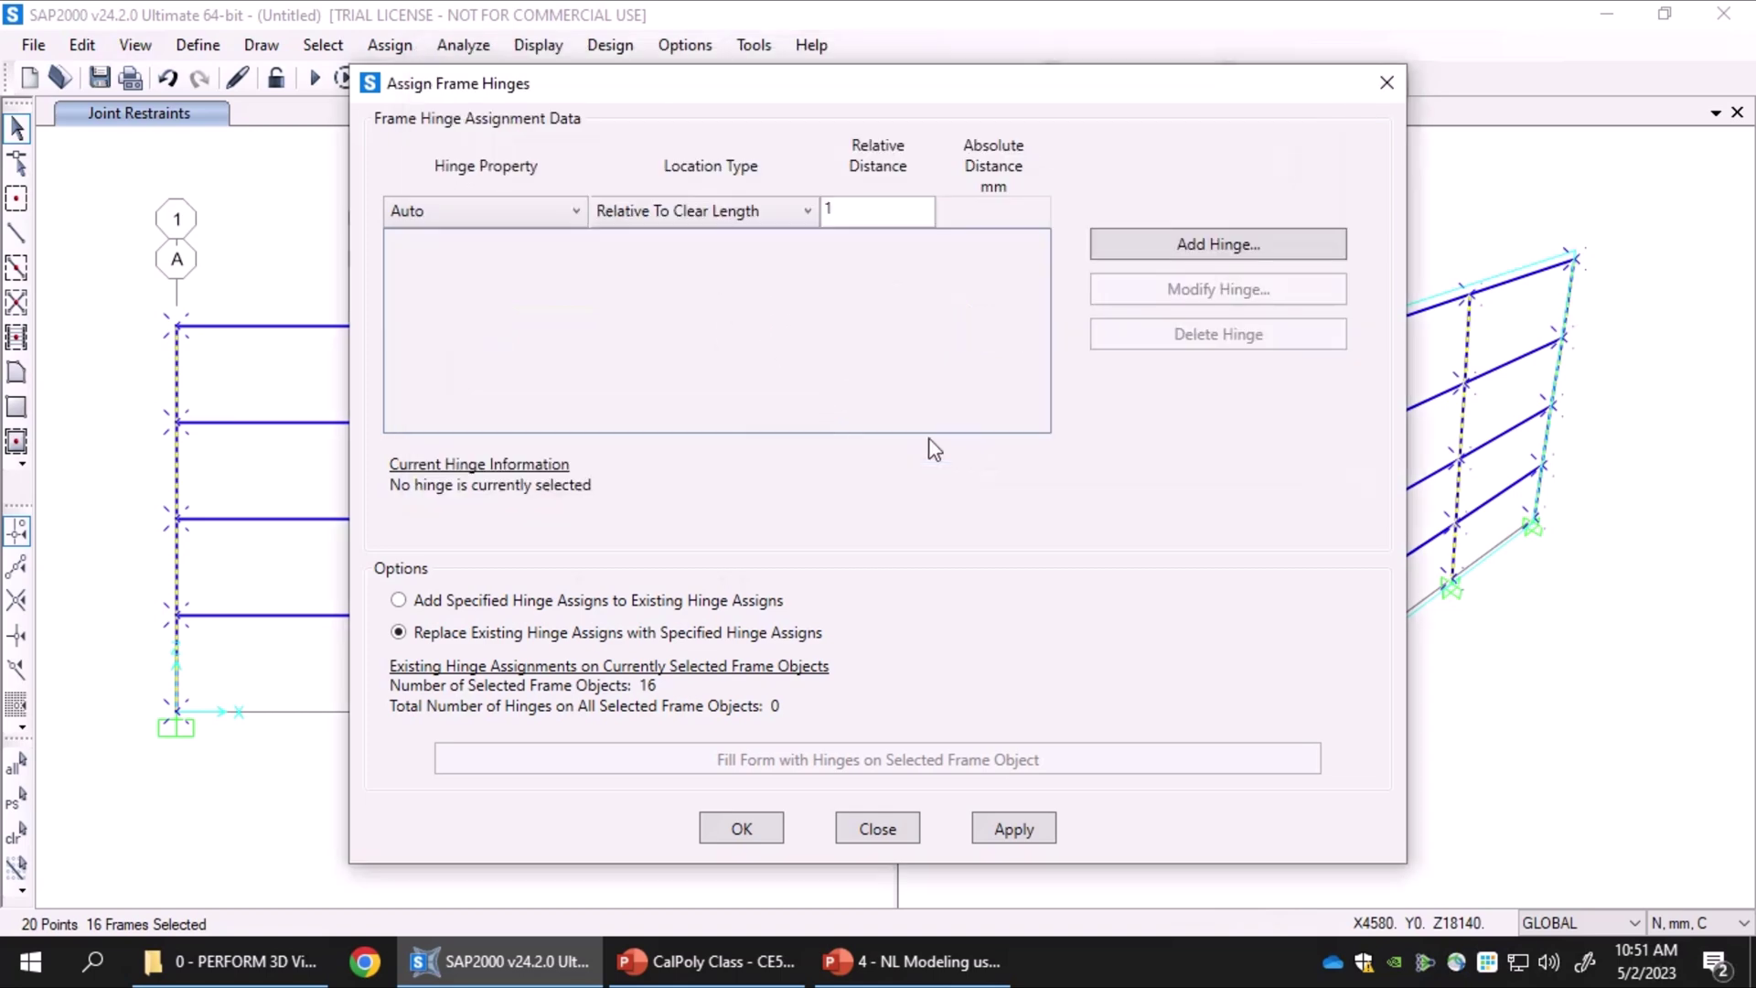
# Add a Material Fibers hinge at relative distance 0 of the clear length for the selected columns
pyautogui.click(499, 212)
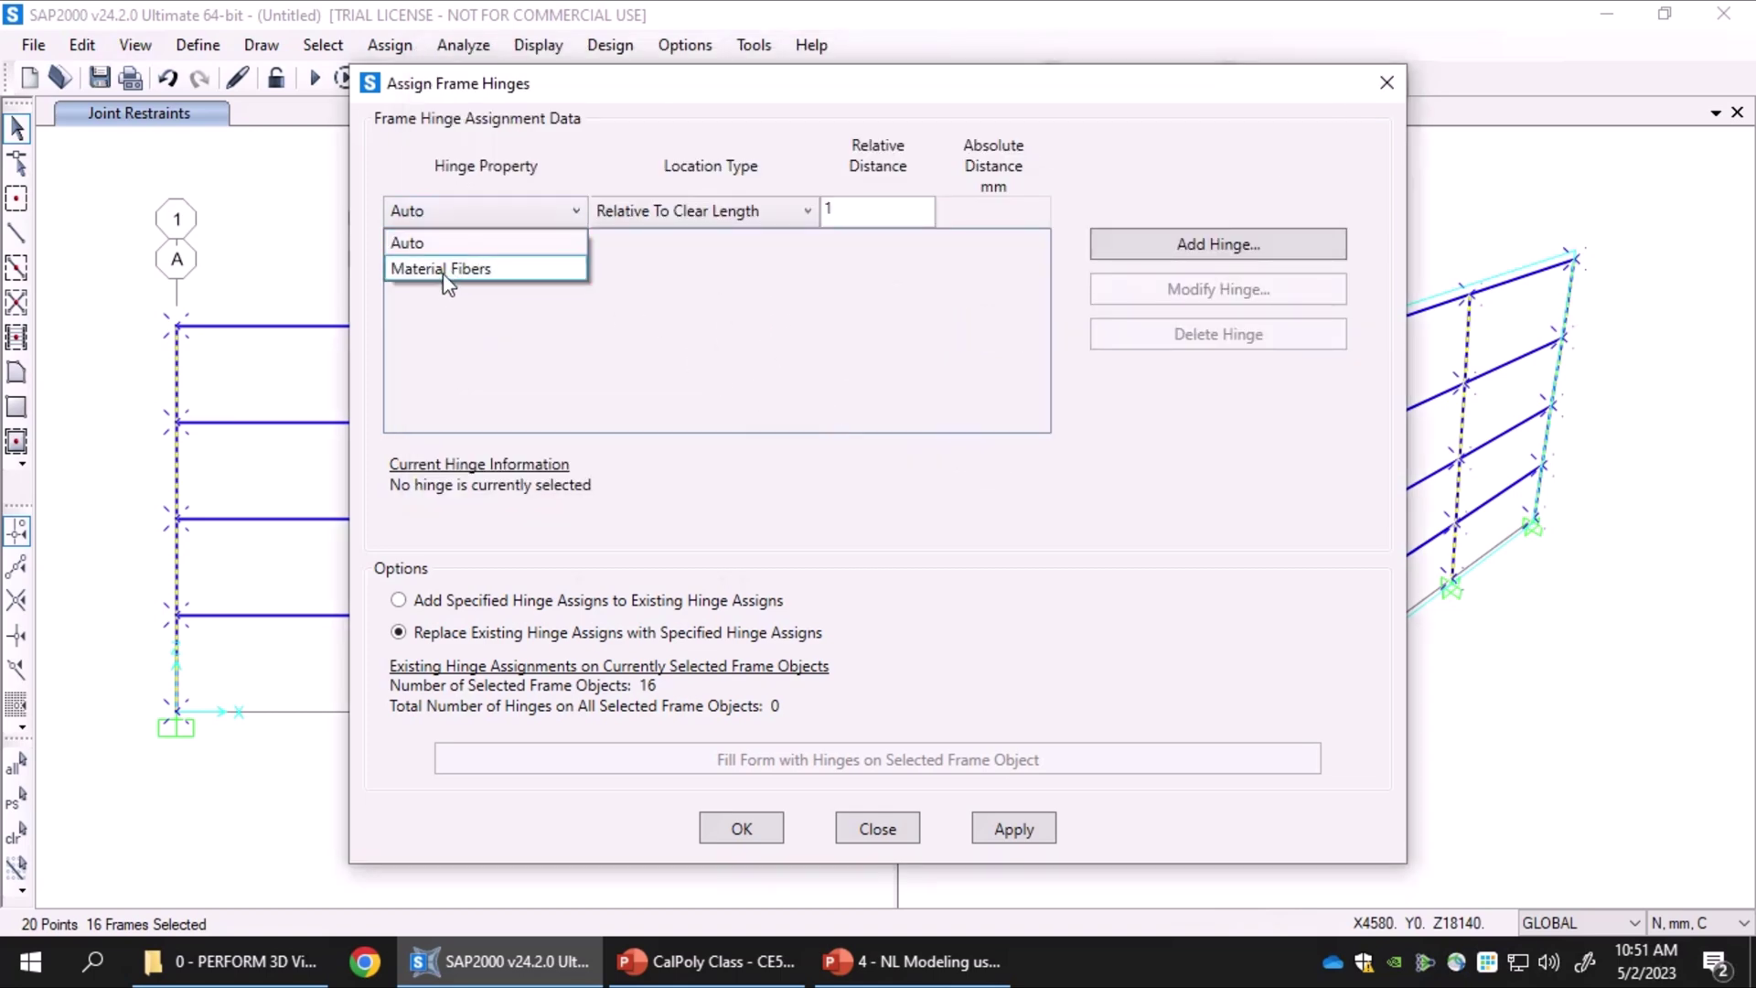
pyautogui.click(507, 267)
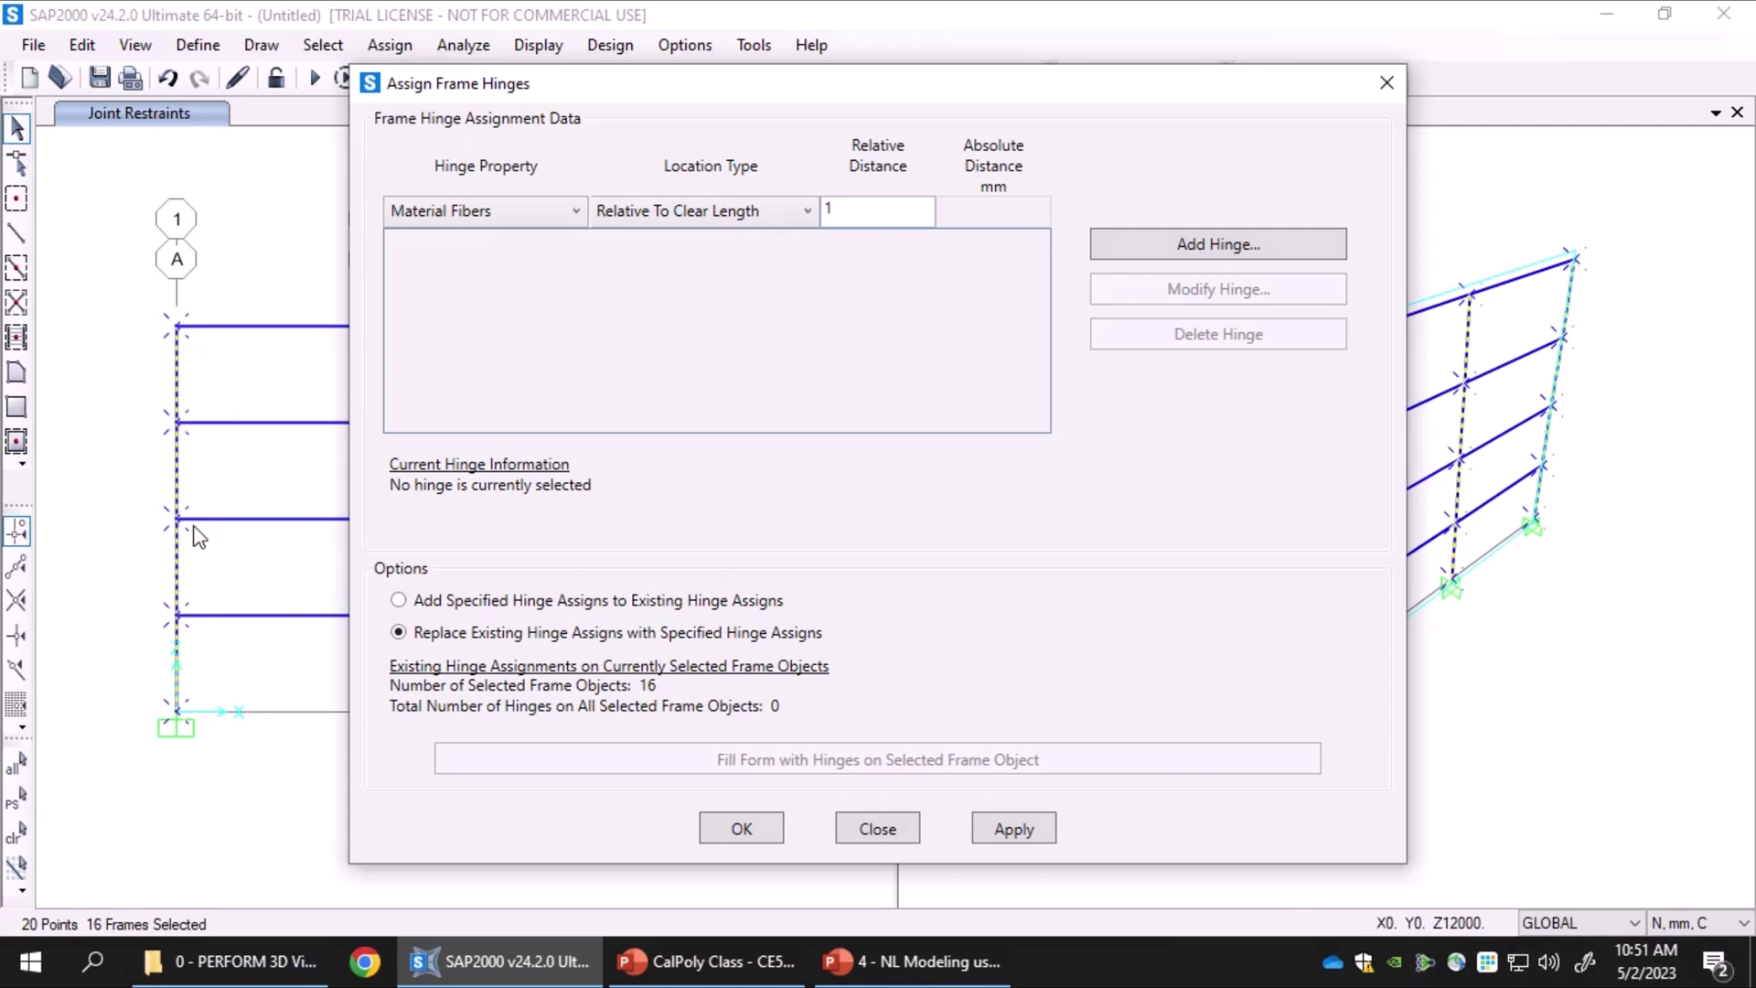
pyautogui.doubleClick(867, 211)
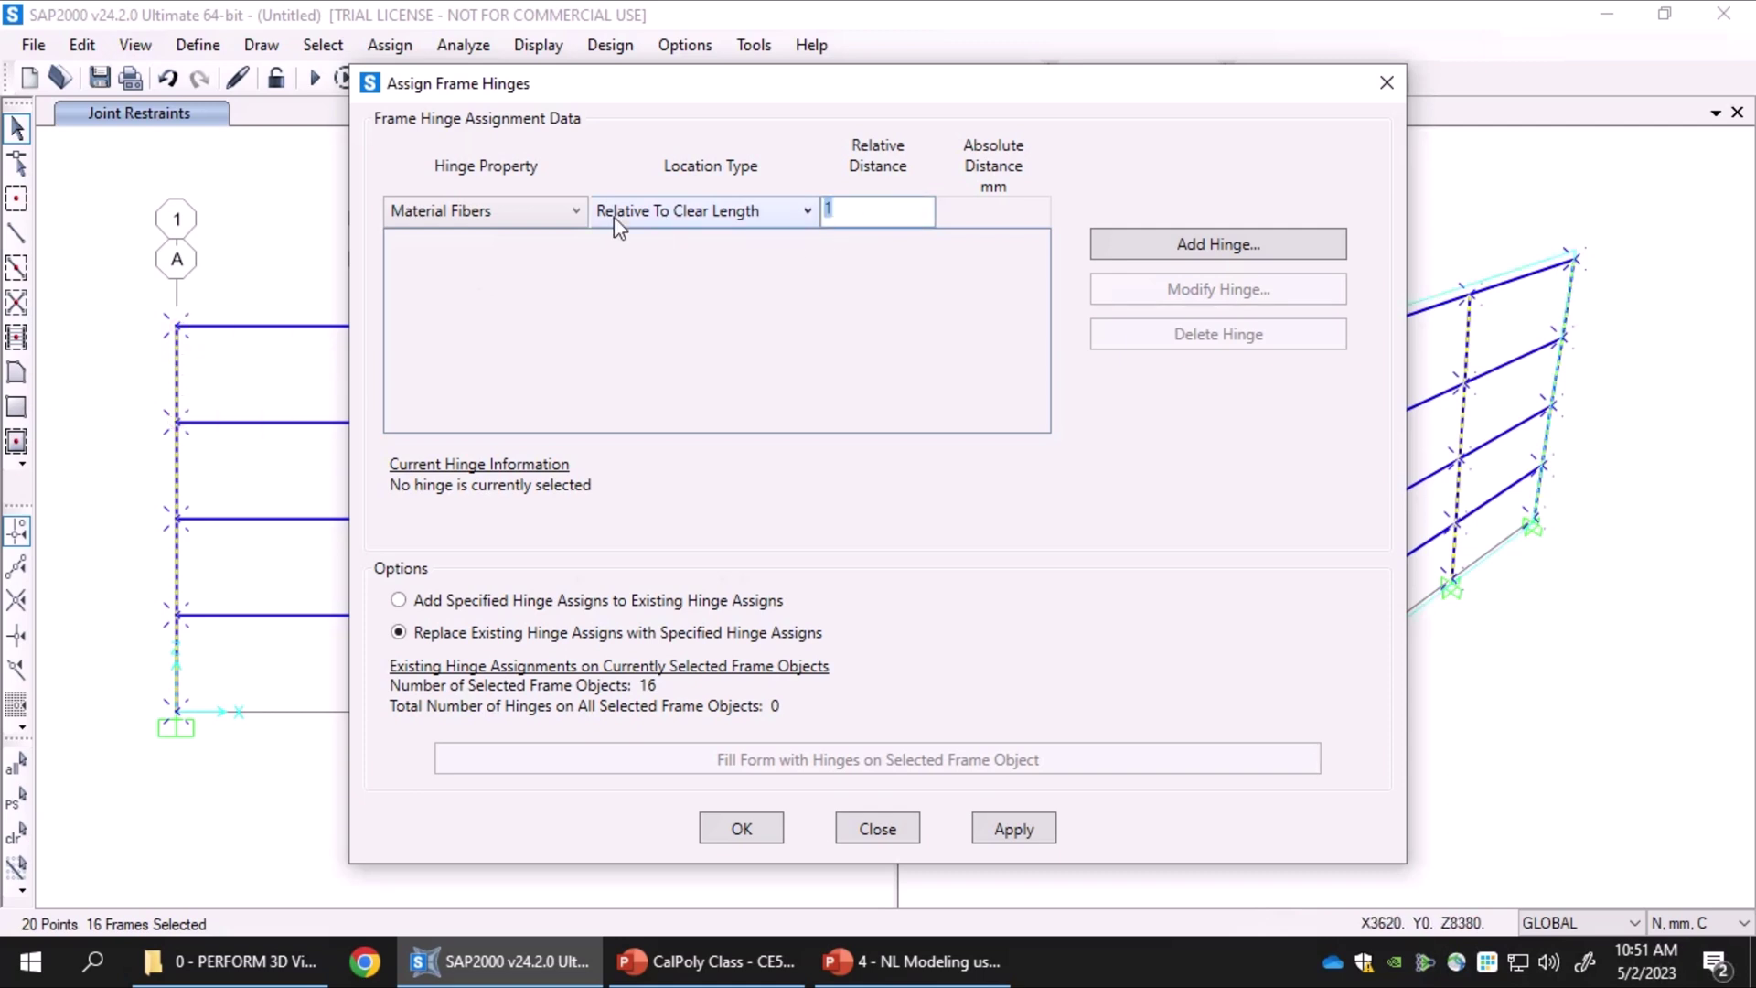
pyautogui.write('0')
pyautogui.click(1164, 249)
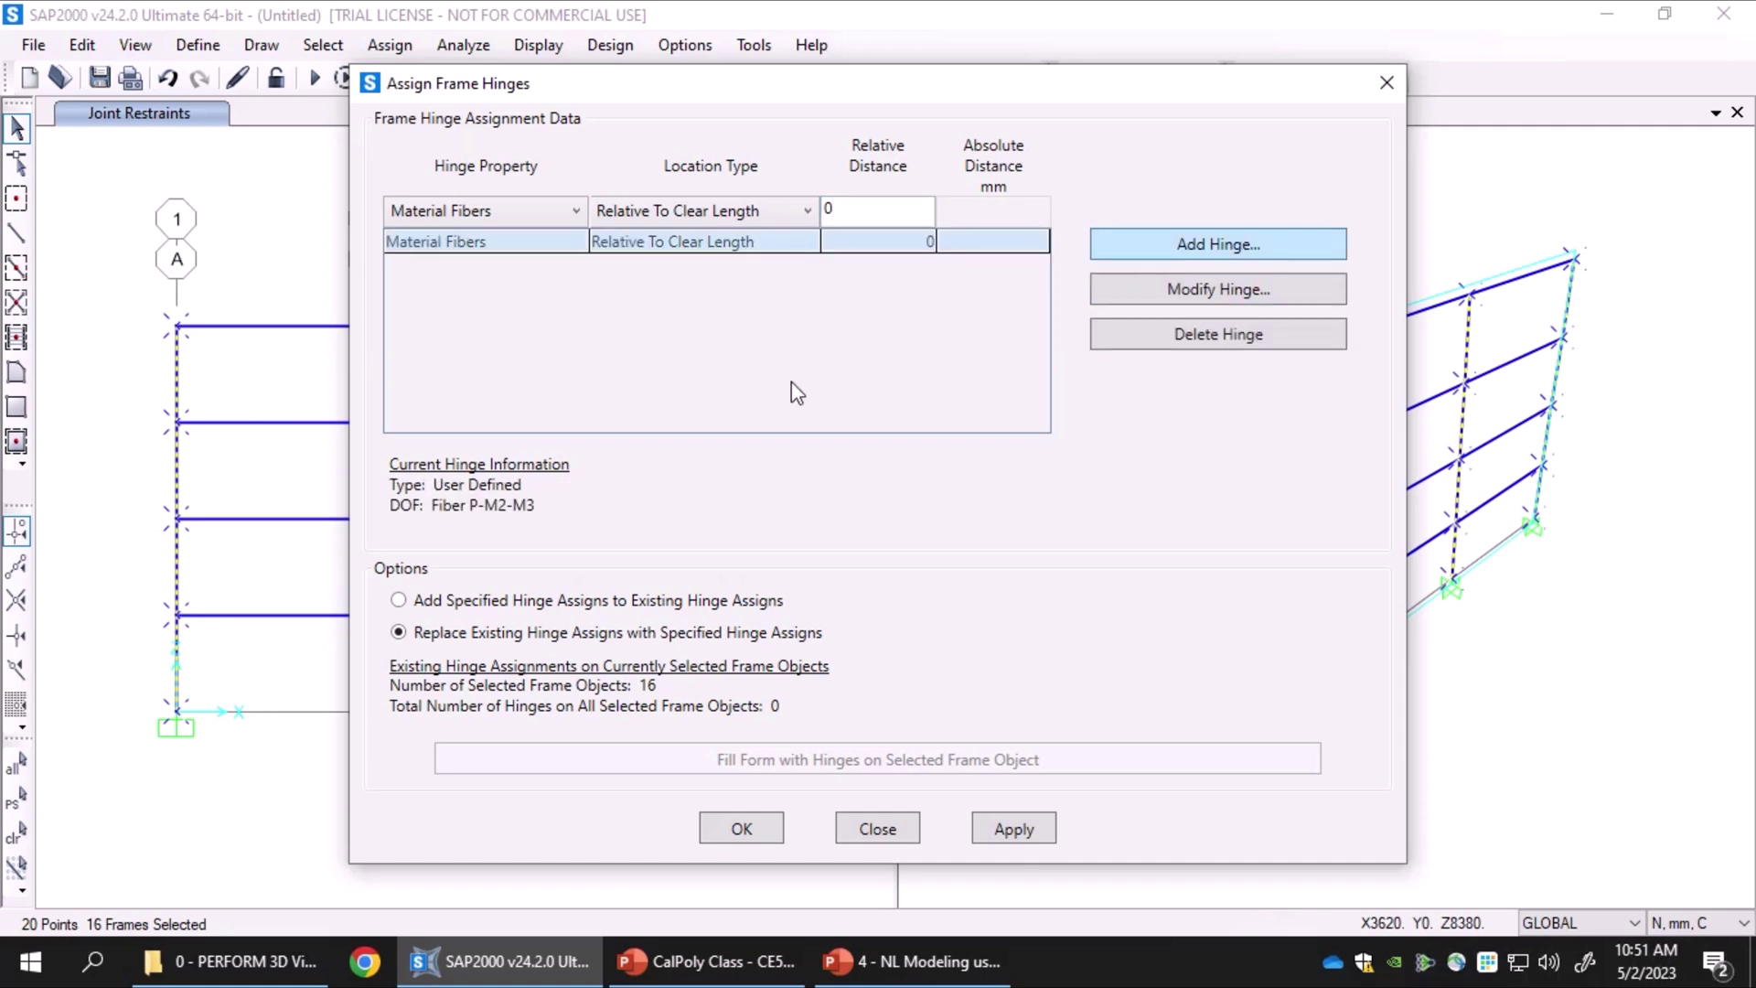
# Add a second Material Fibers hinge at relative distance 1 and apply both hinges to the selected columns
pyautogui.doubleClick(841, 215)
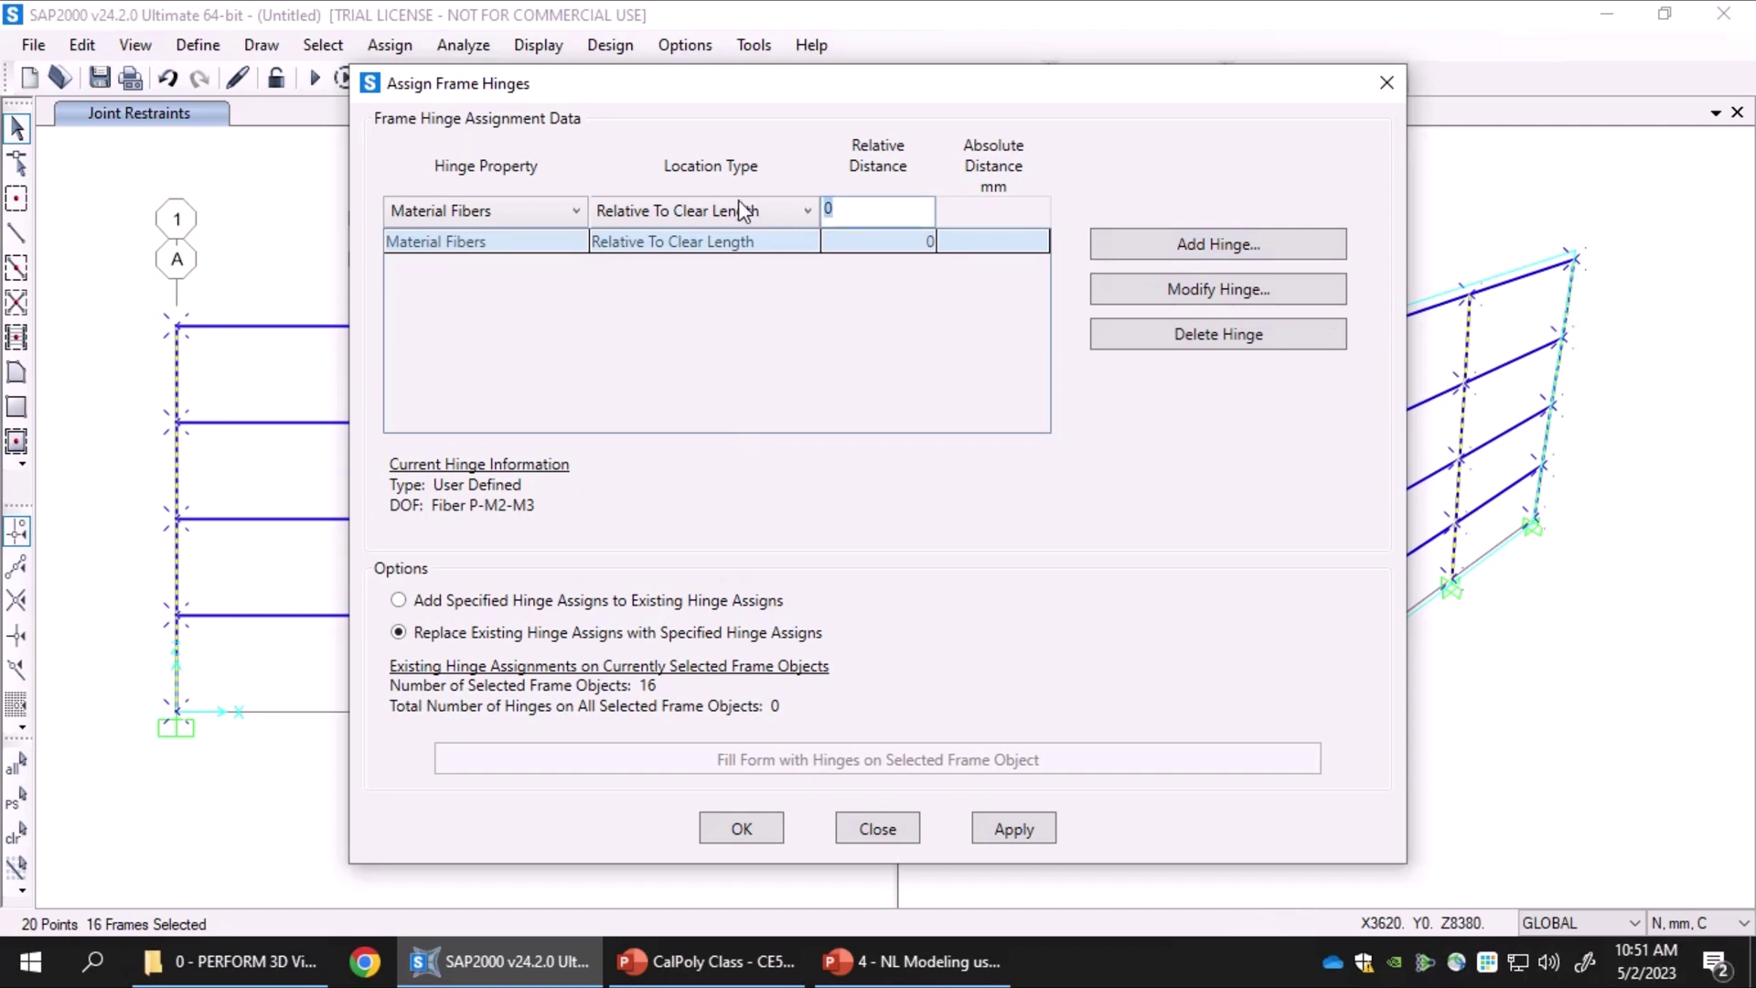
pyautogui.write('1')
pyautogui.click(1166, 244)
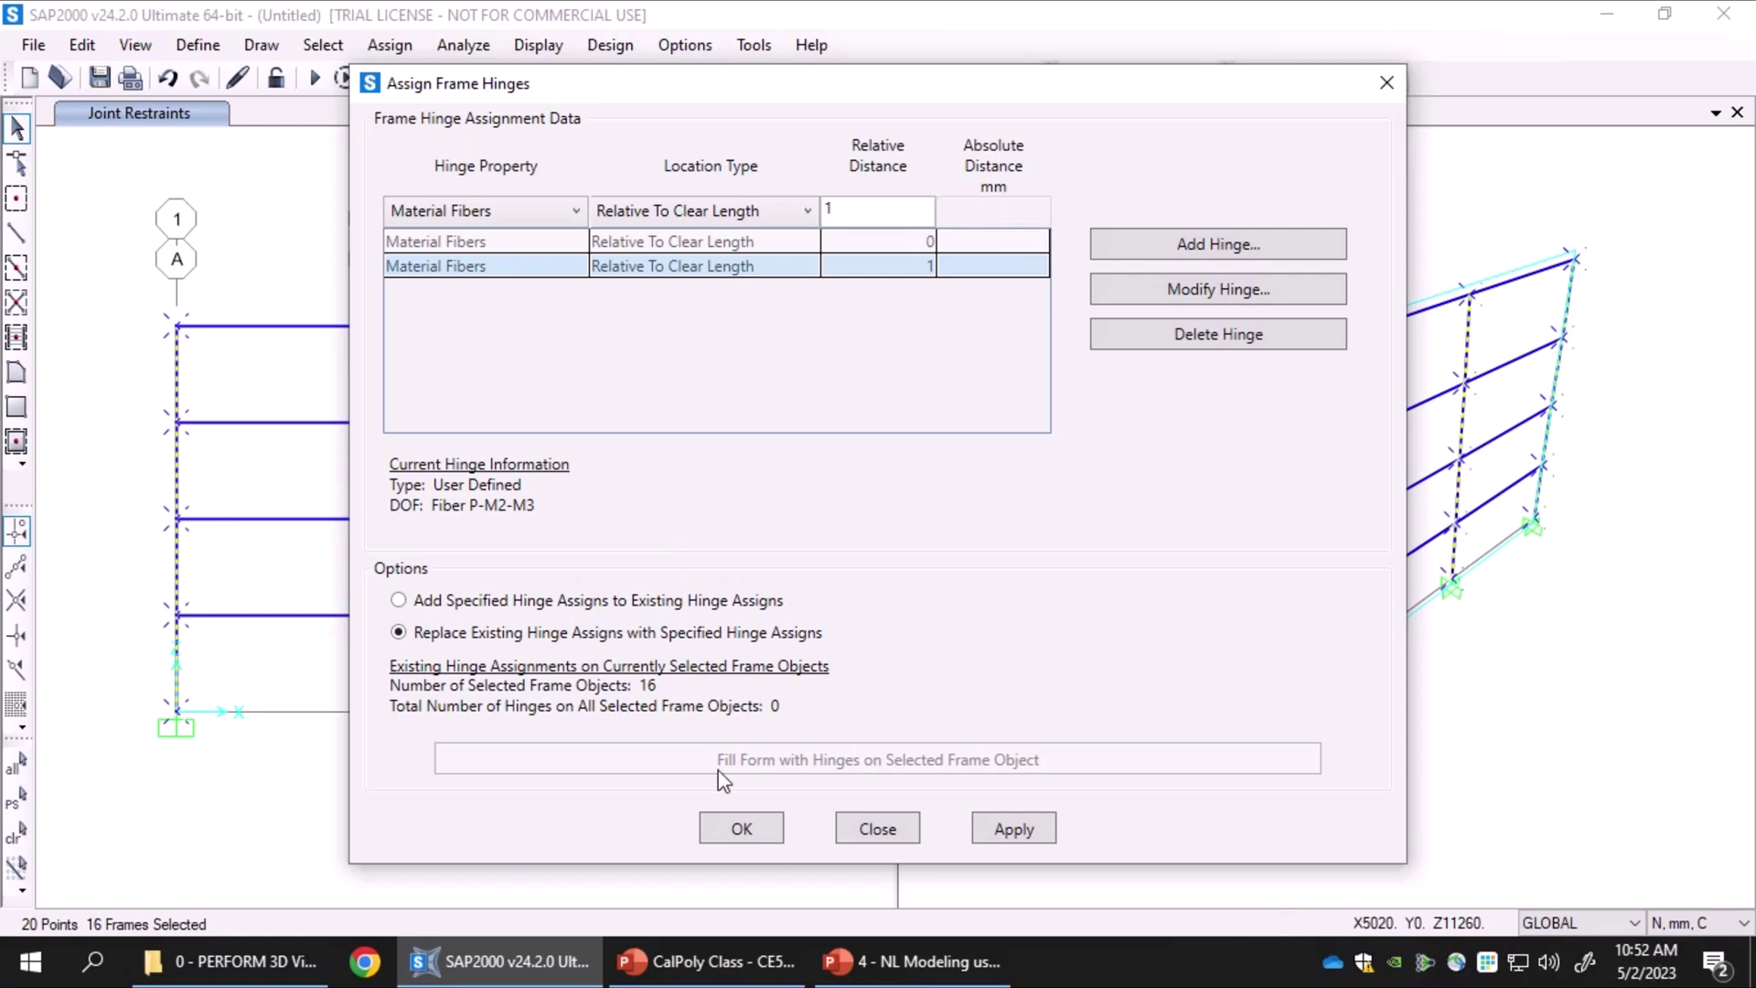
pyautogui.click(1013, 829)
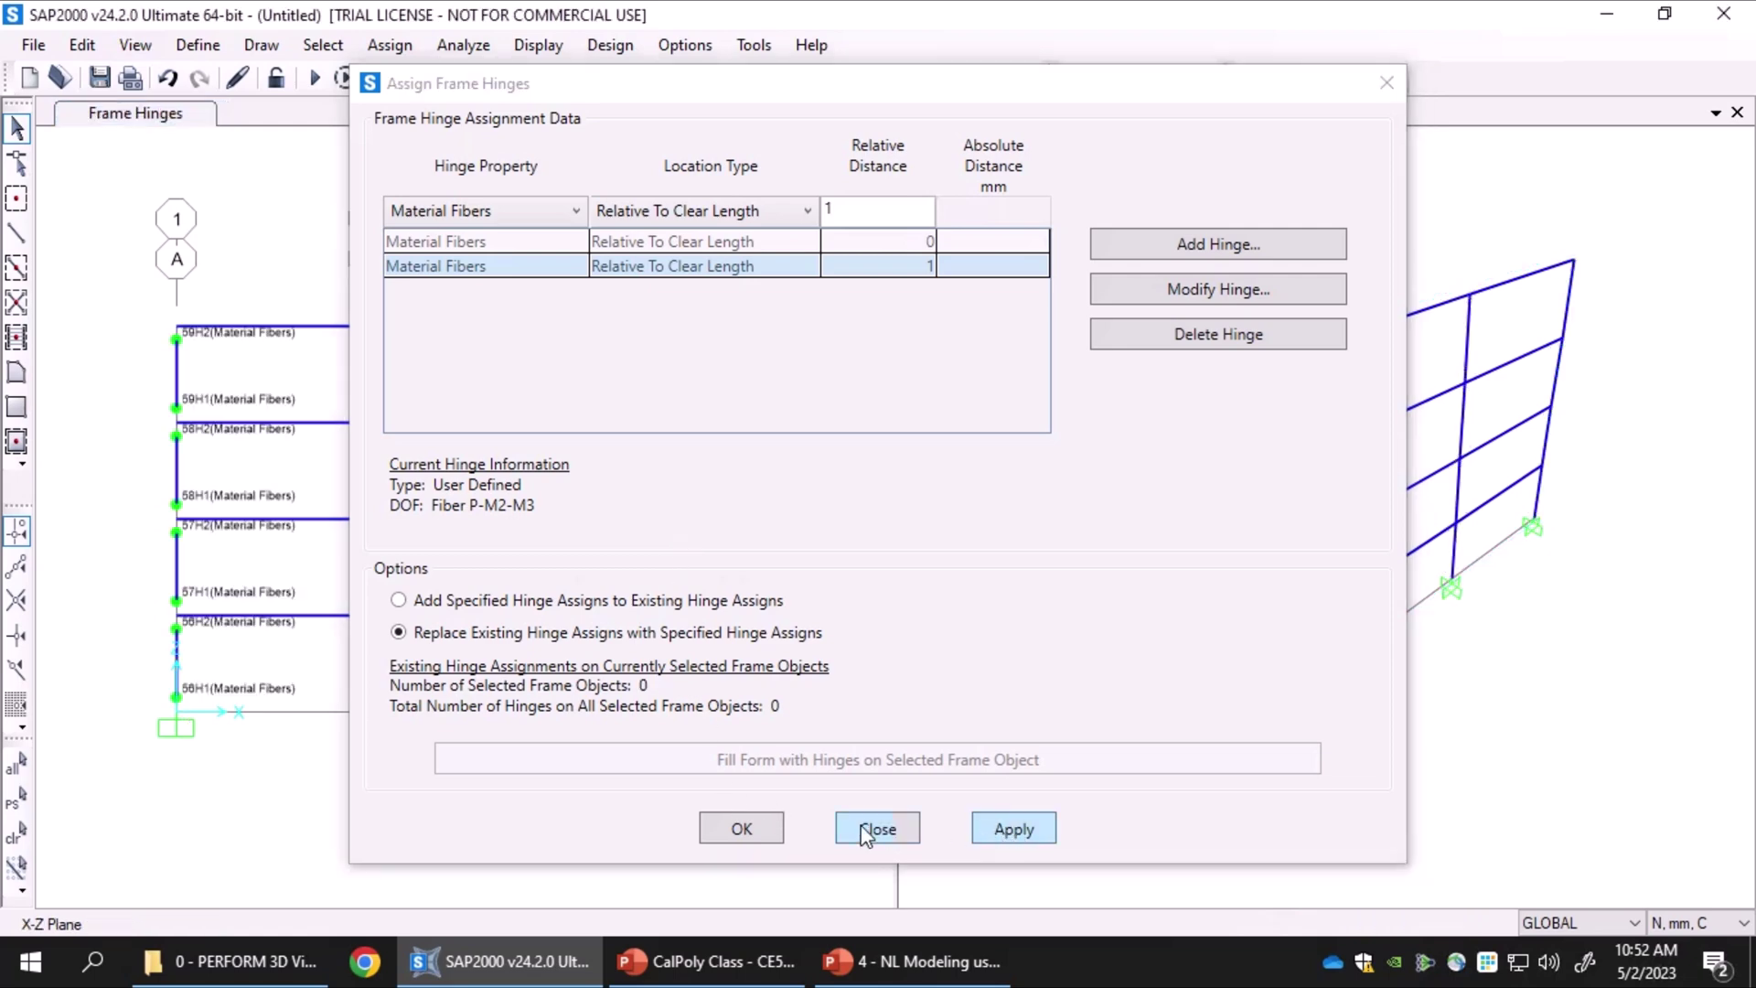
pyautogui.click(750, 827)
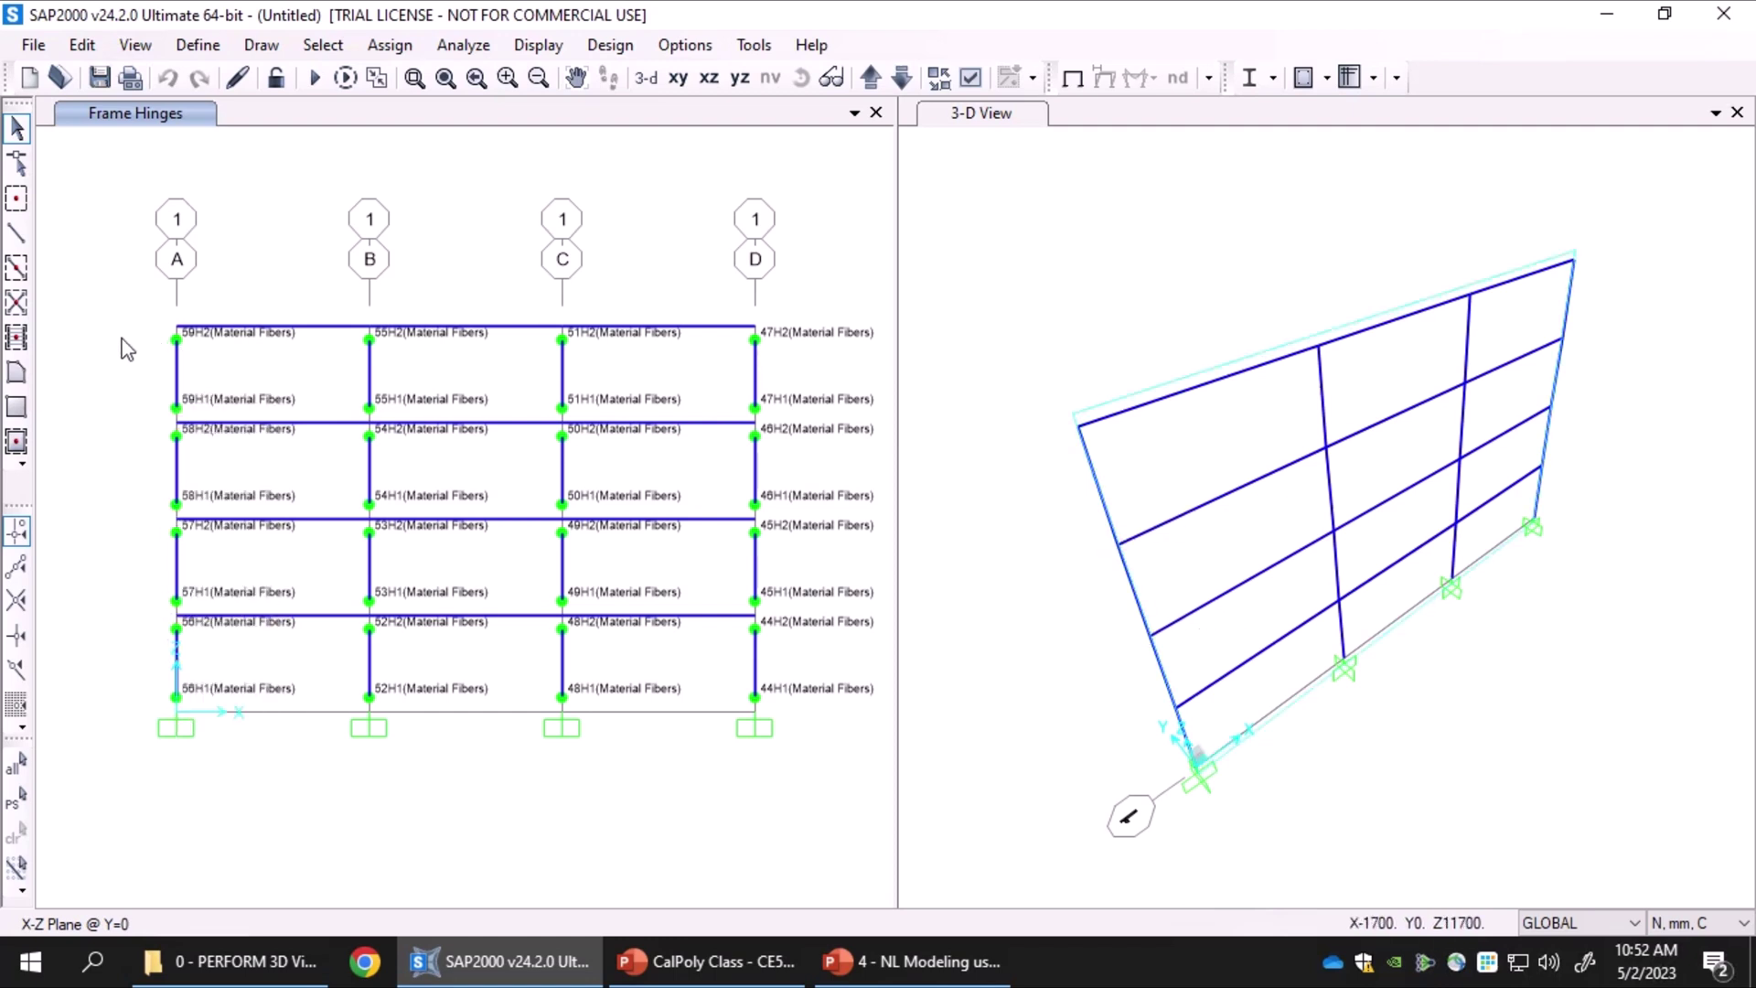
# Examine where the Material Fibers hinges sit at the column ends in the X-Z elevation
pyautogui.scroll(5, 119, 341)
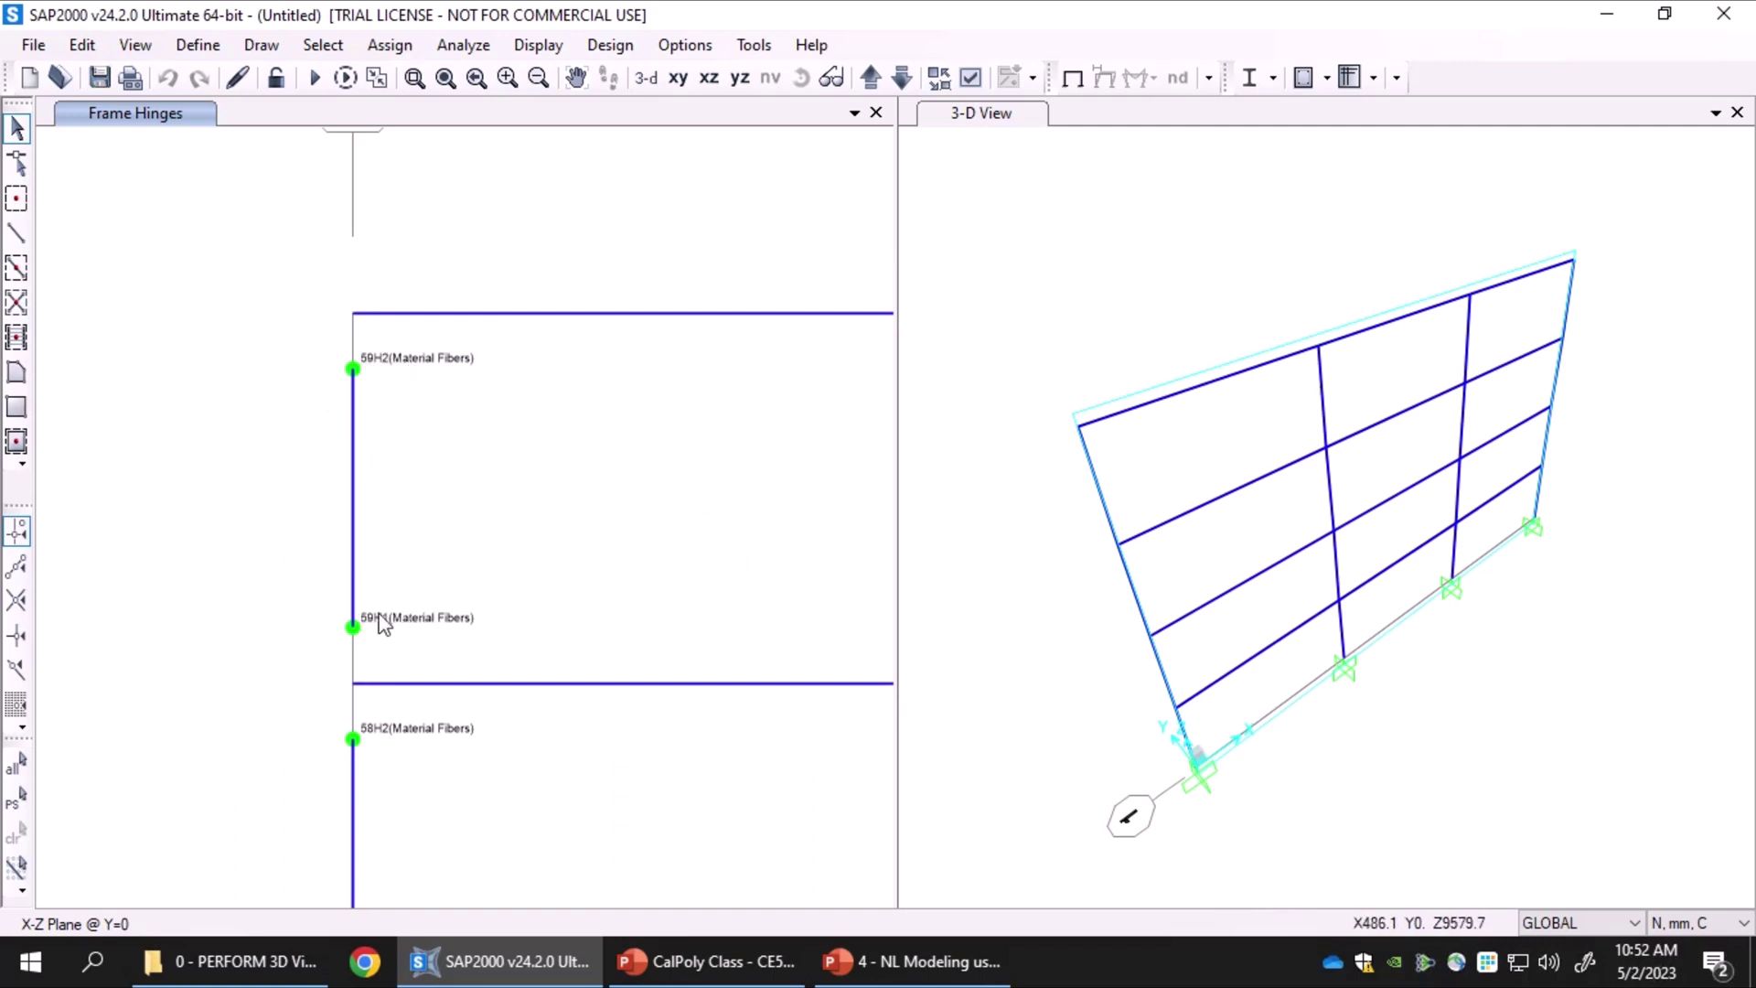
pyautogui.scroll(3, 341, 356)
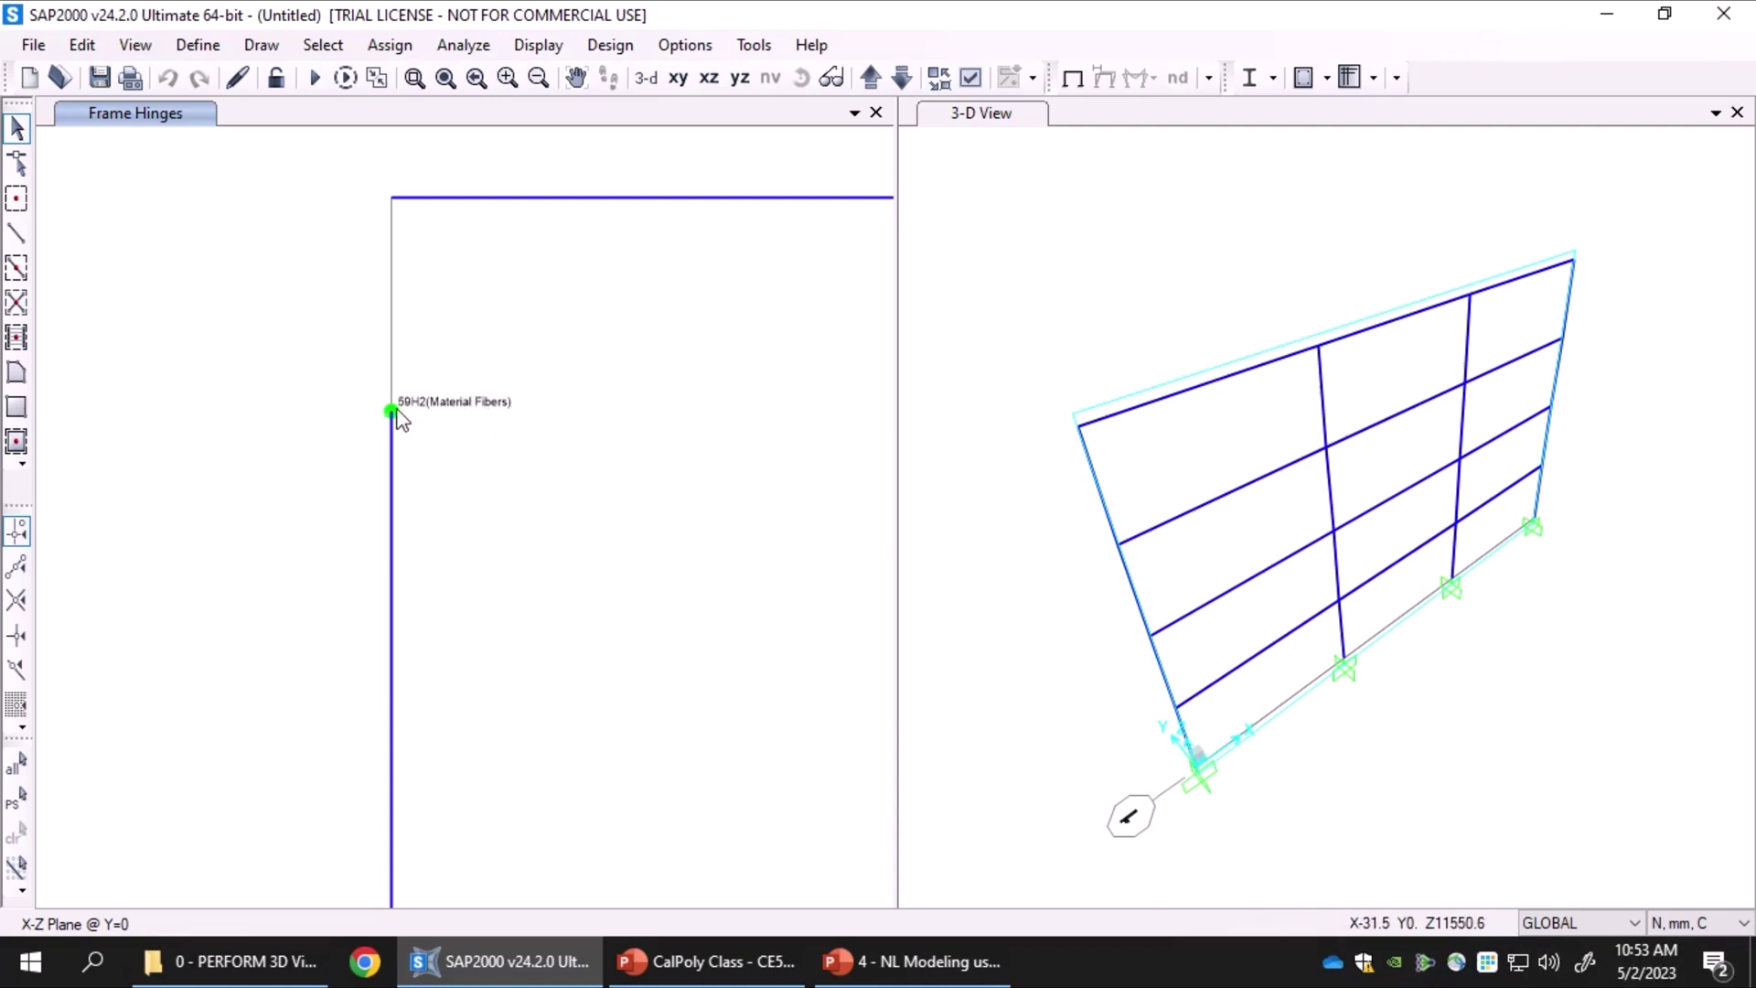
pyautogui.scroll(-5, 411, 426)
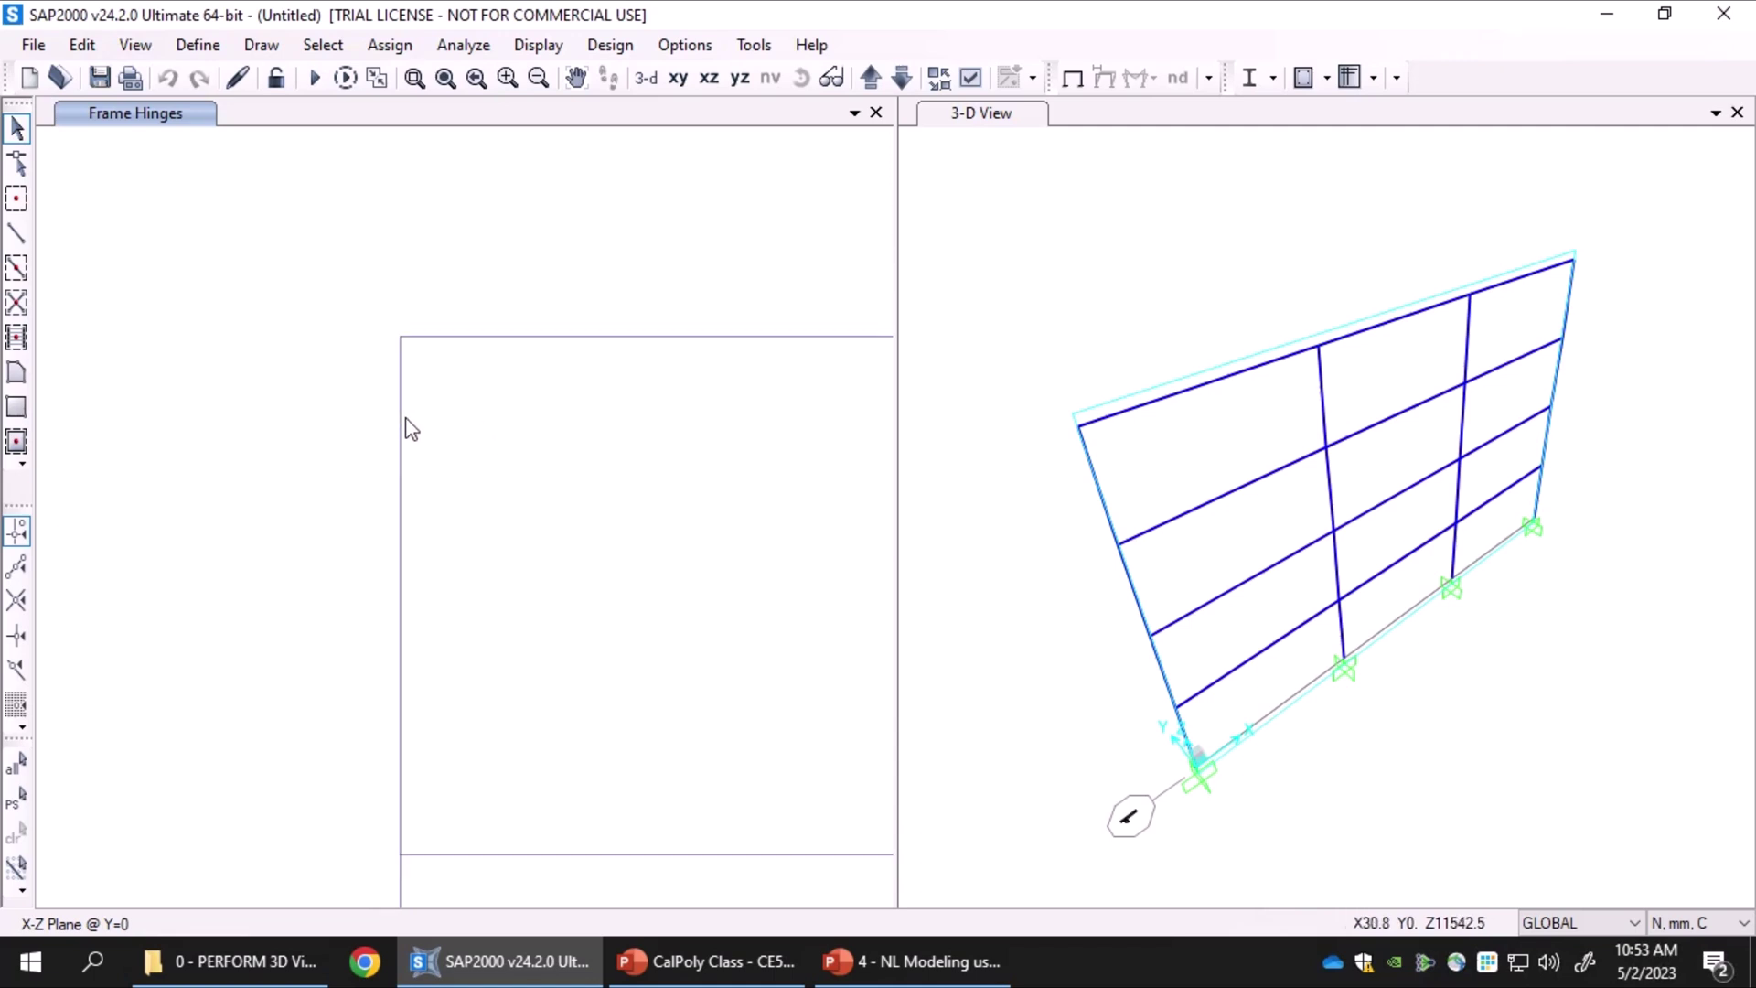
pyautogui.scroll(-4, 553, 539)
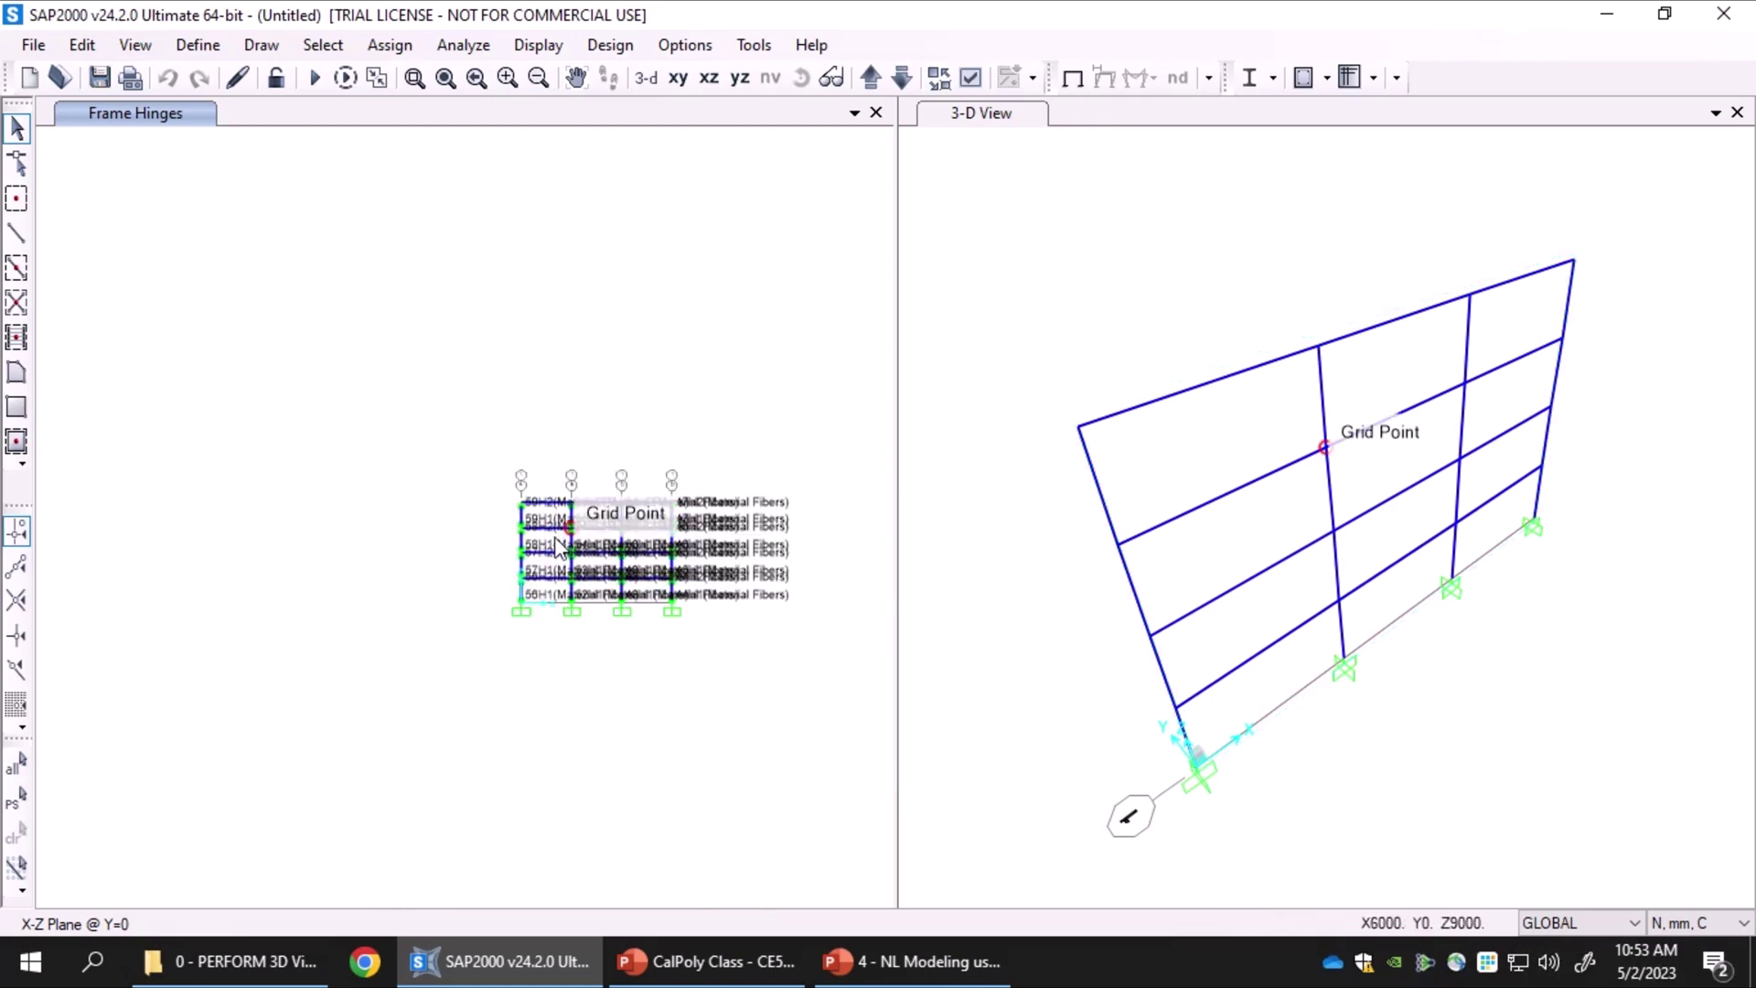
pyautogui.scroll(1, 558, 546)
pyautogui.scroll(2, 686, 626)
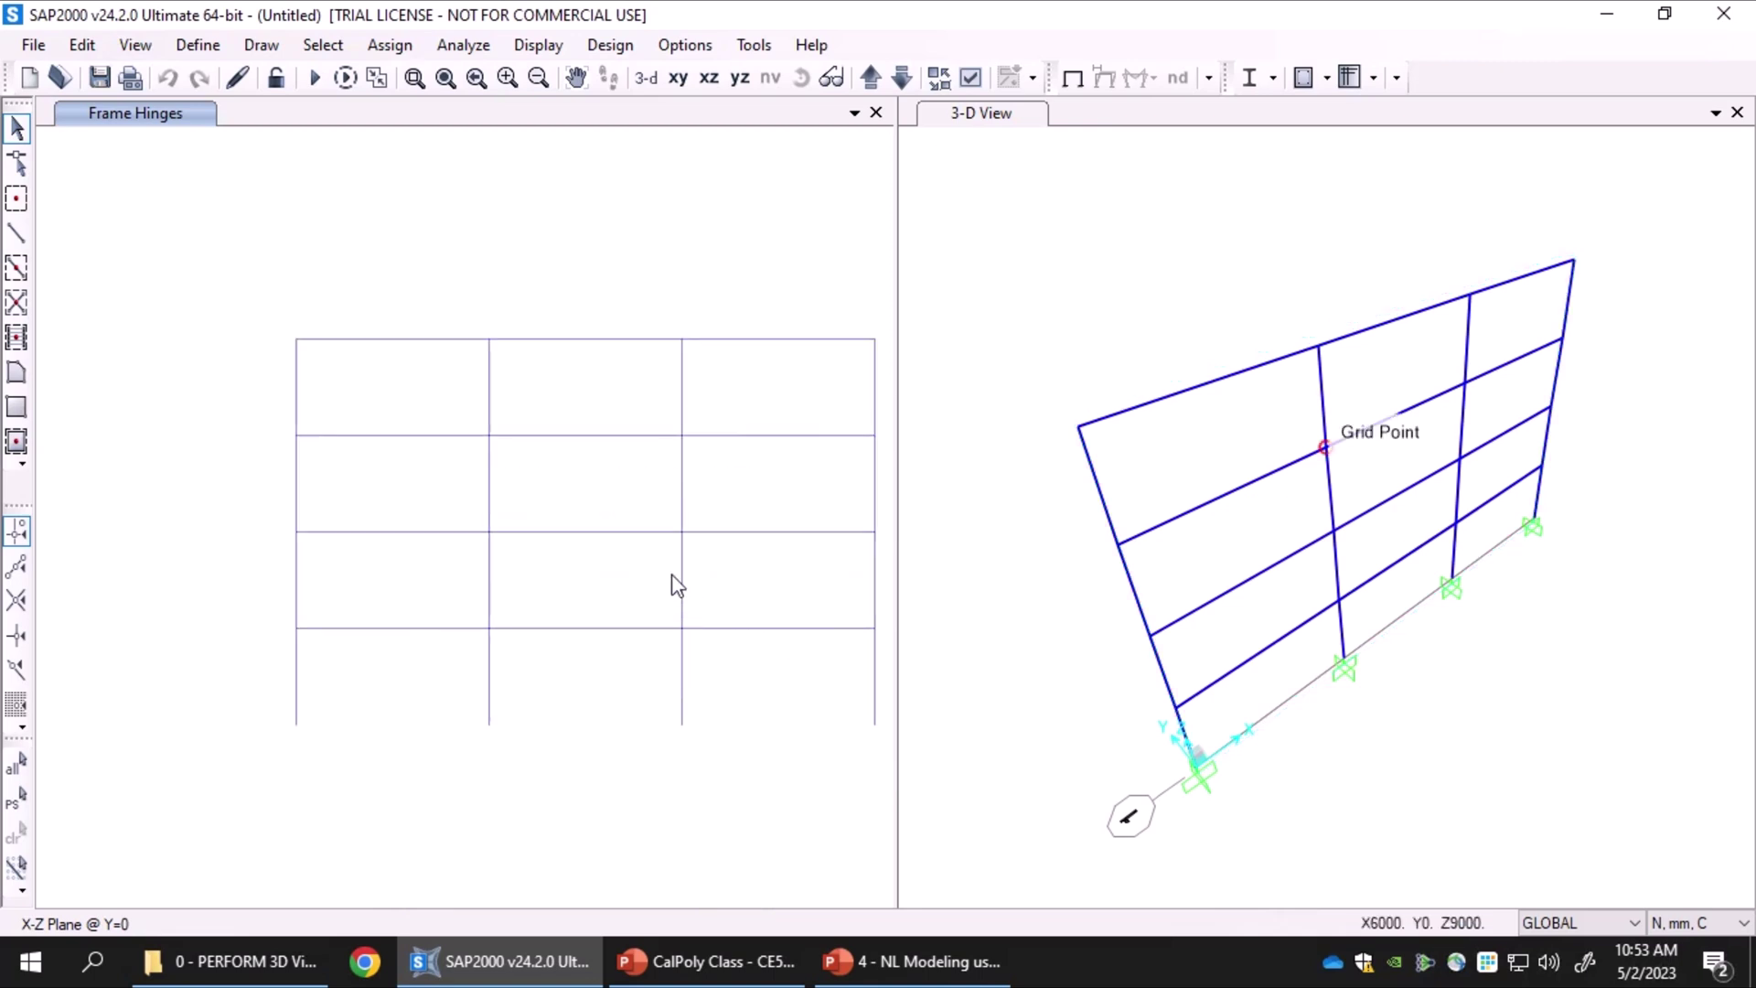
pyautogui.moveTo(629, 554); pyautogui.dragTo(483, 561, button='middle')
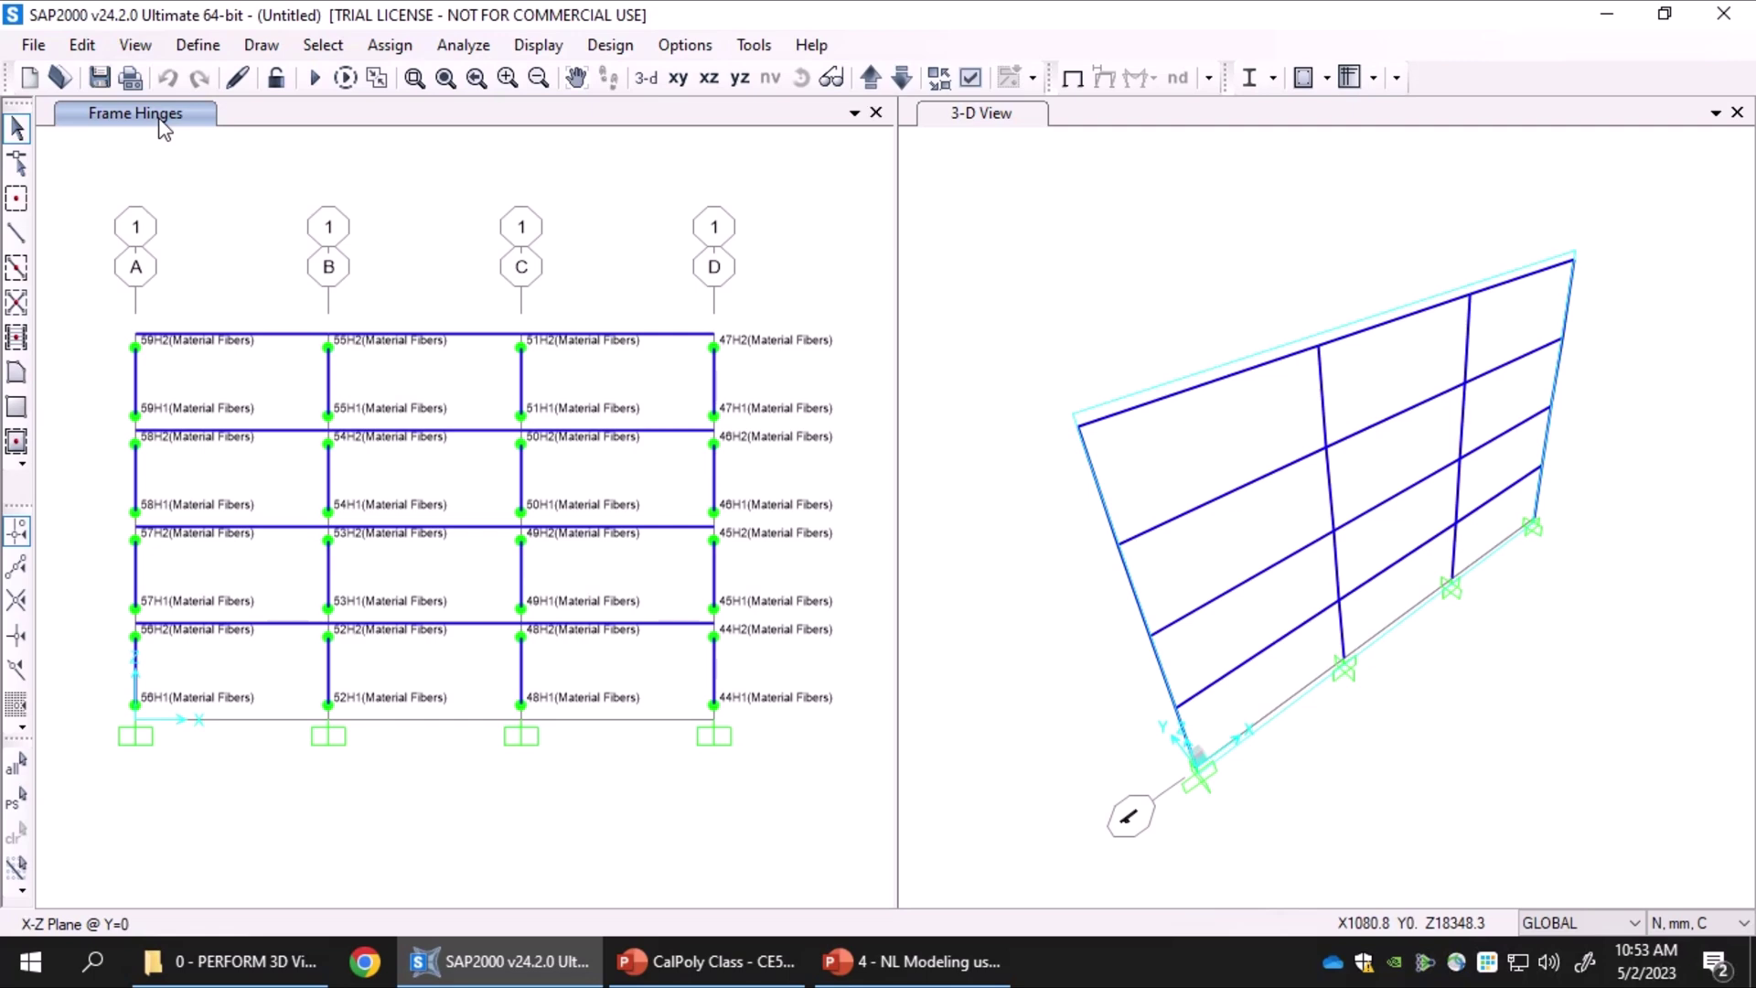
# Review the list of frame hinge properties, with and without the generated hinges derived from Material Fibers
pyautogui.click(205, 48)
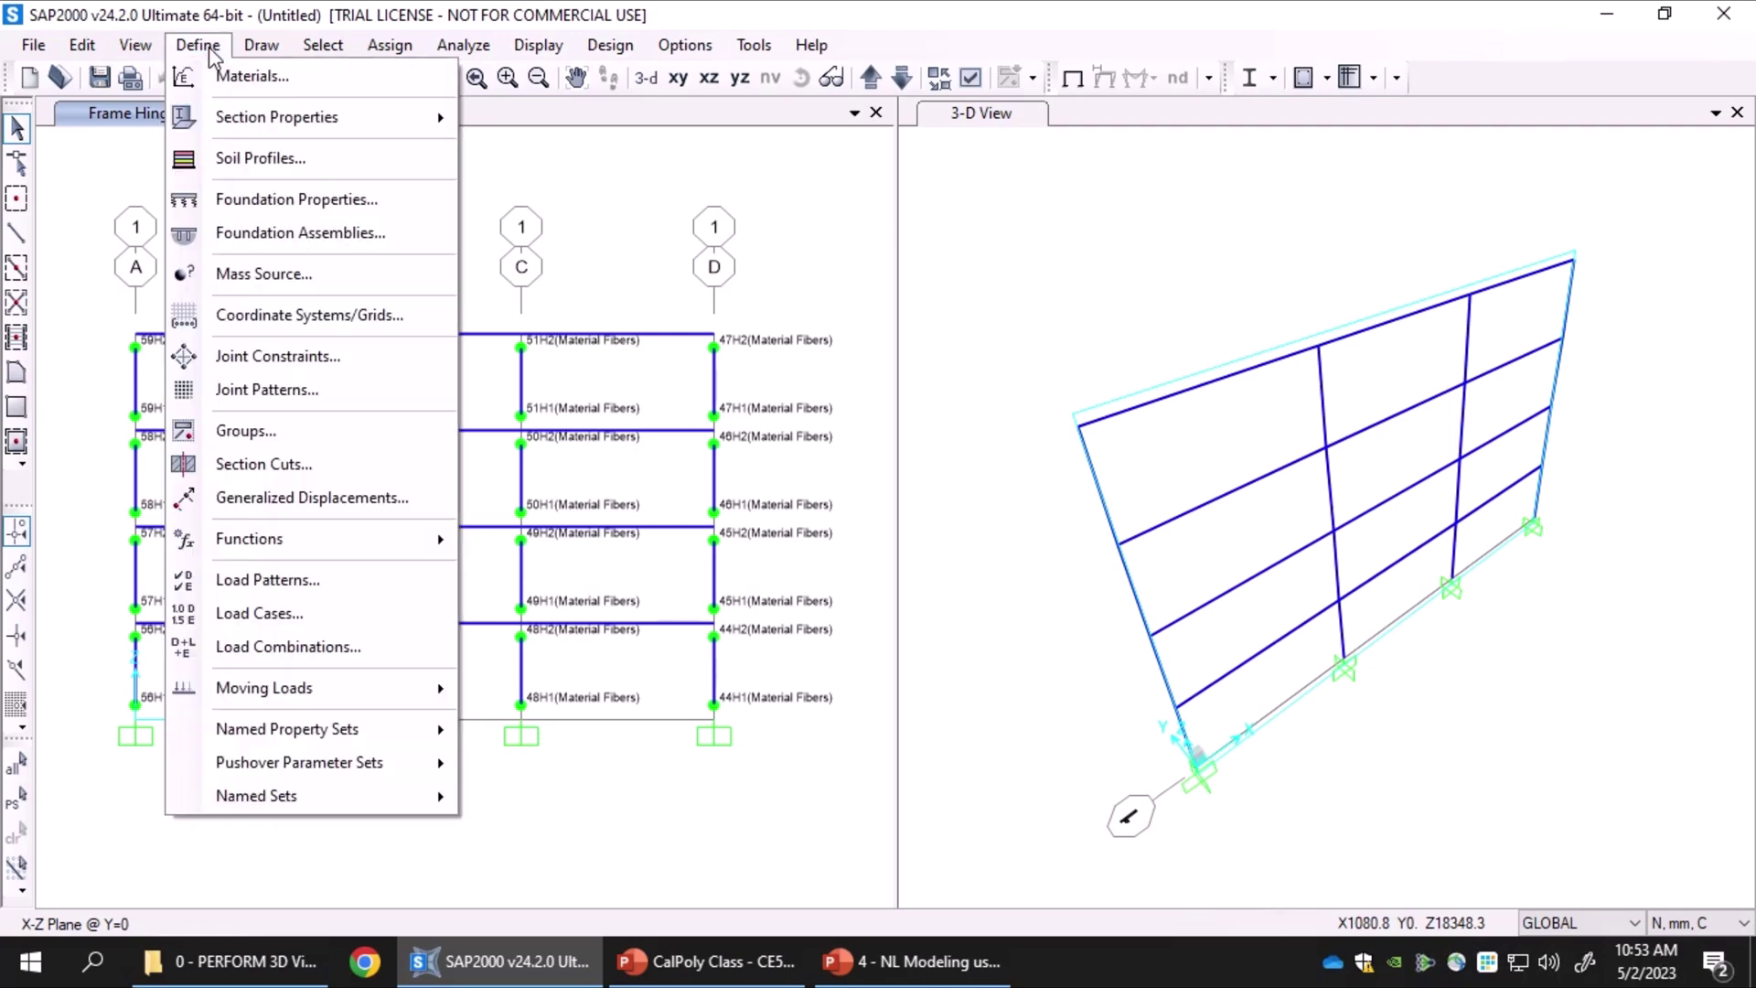
pyautogui.moveTo(289, 121)
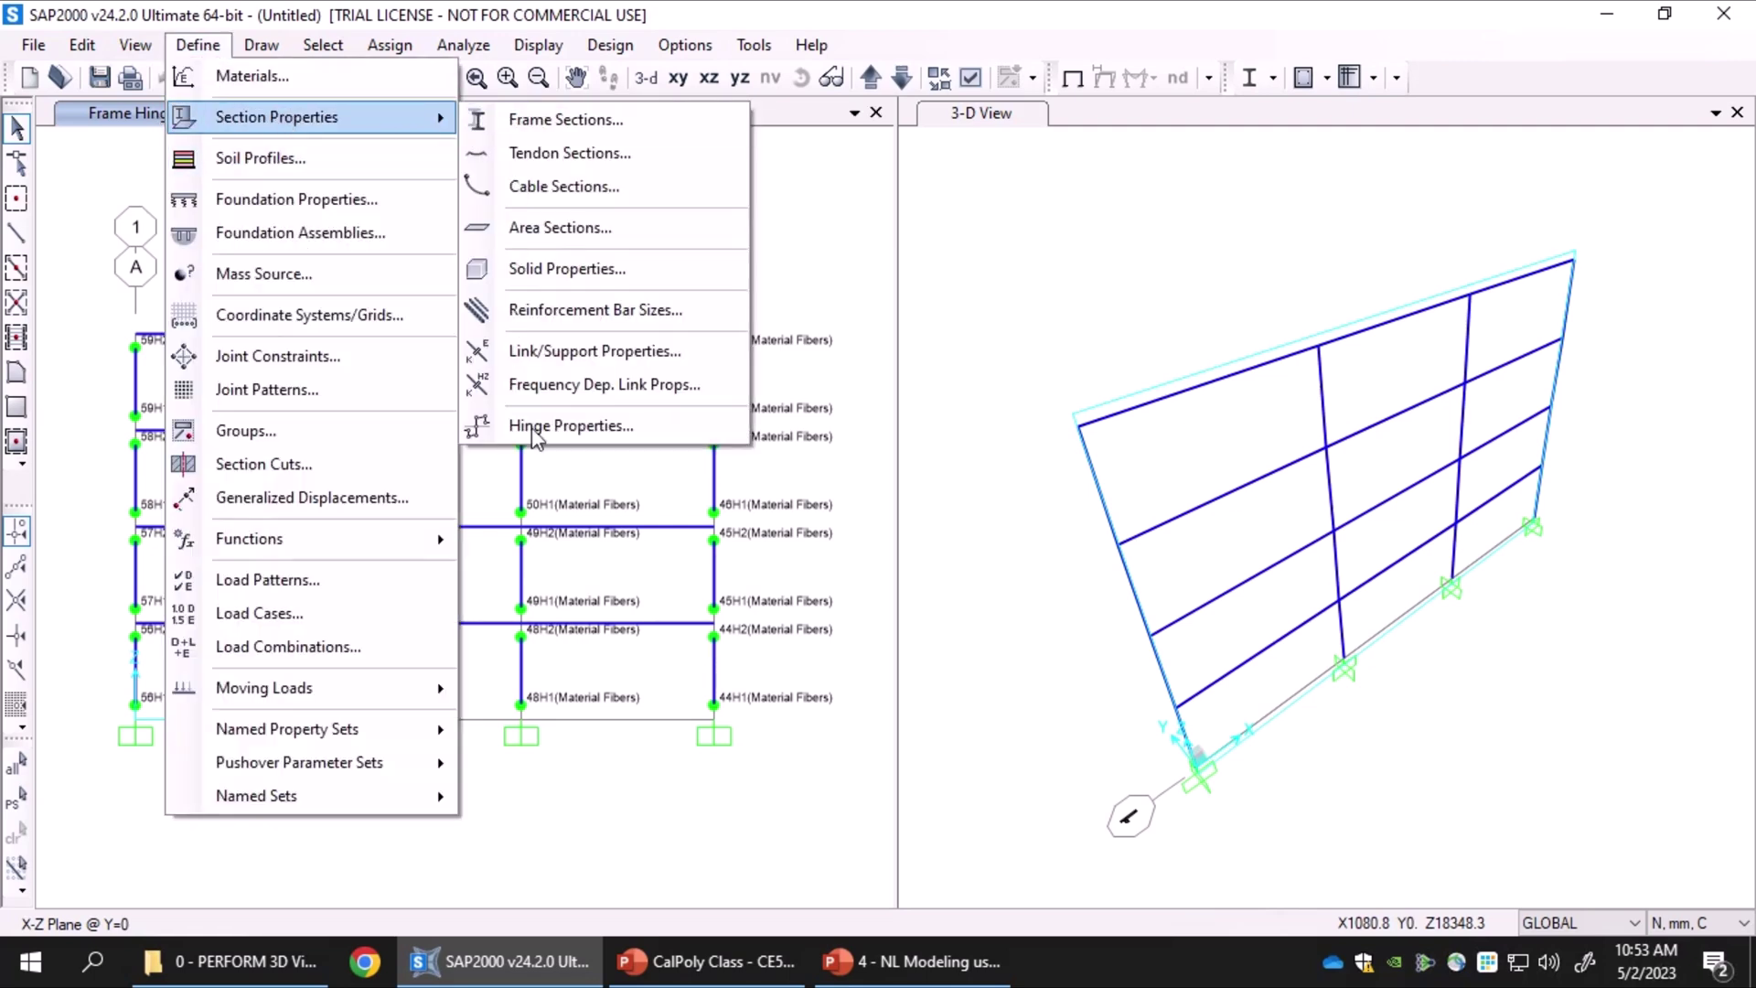
pyautogui.click(618, 424)
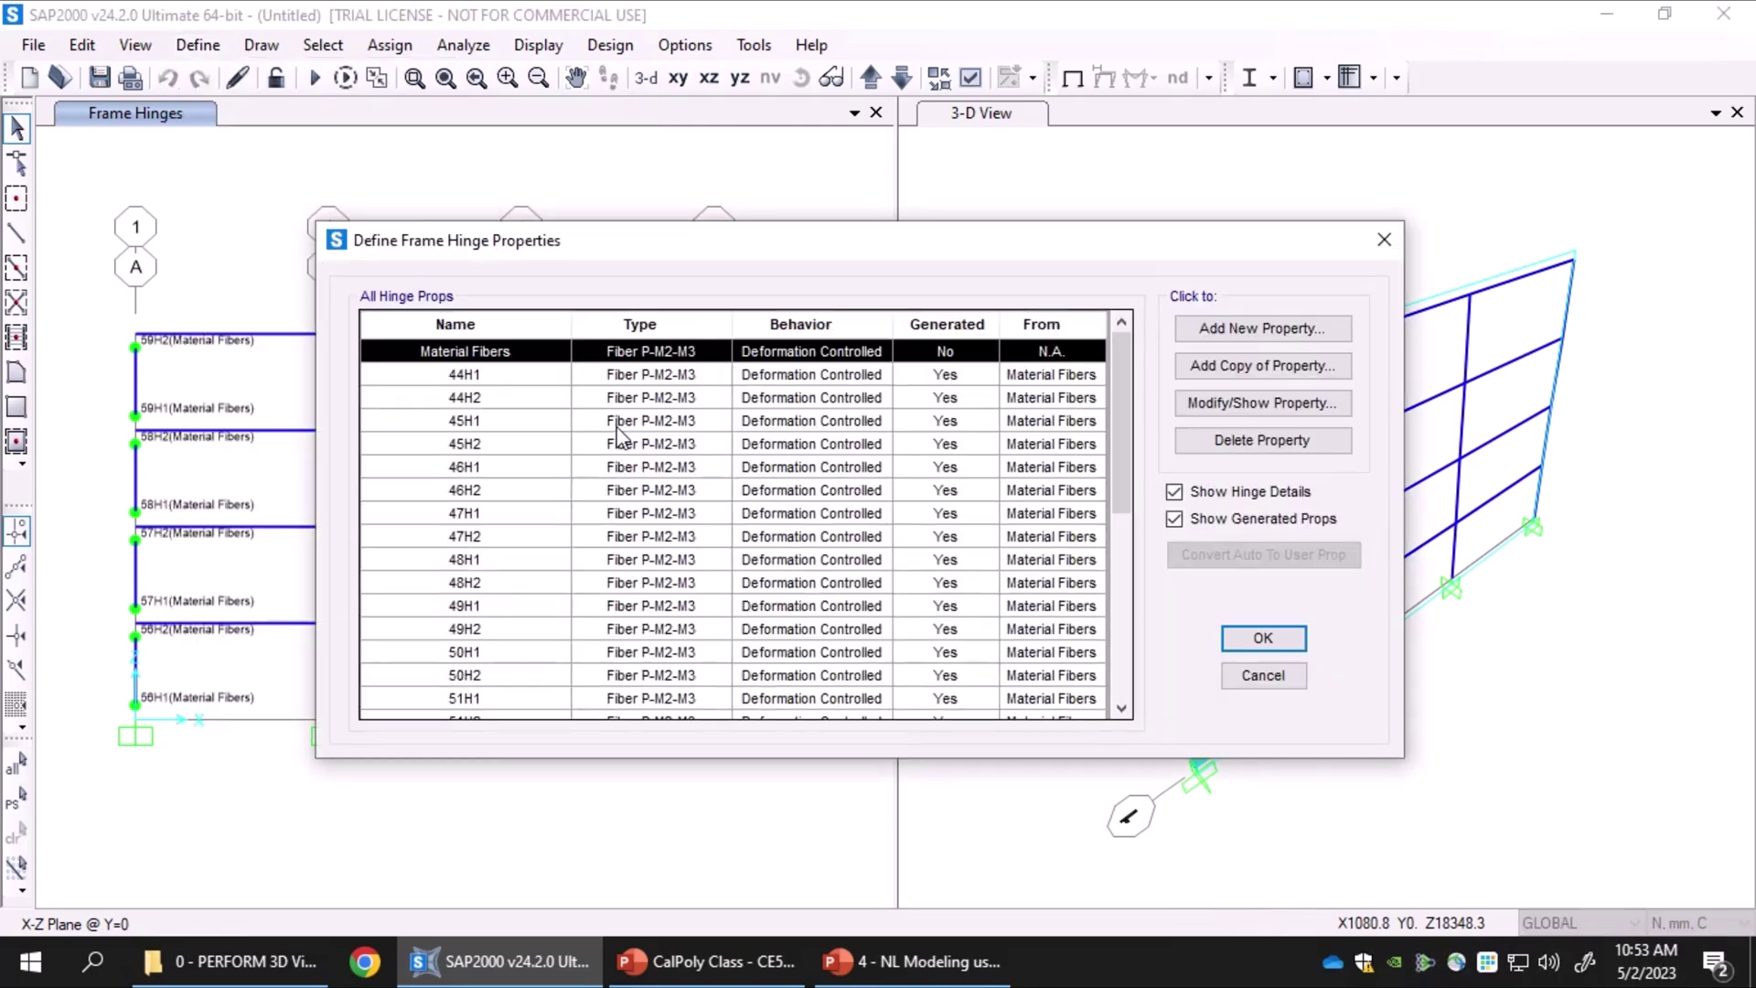
pyautogui.moveTo(776, 266); pyautogui.dragTo(596, 212)
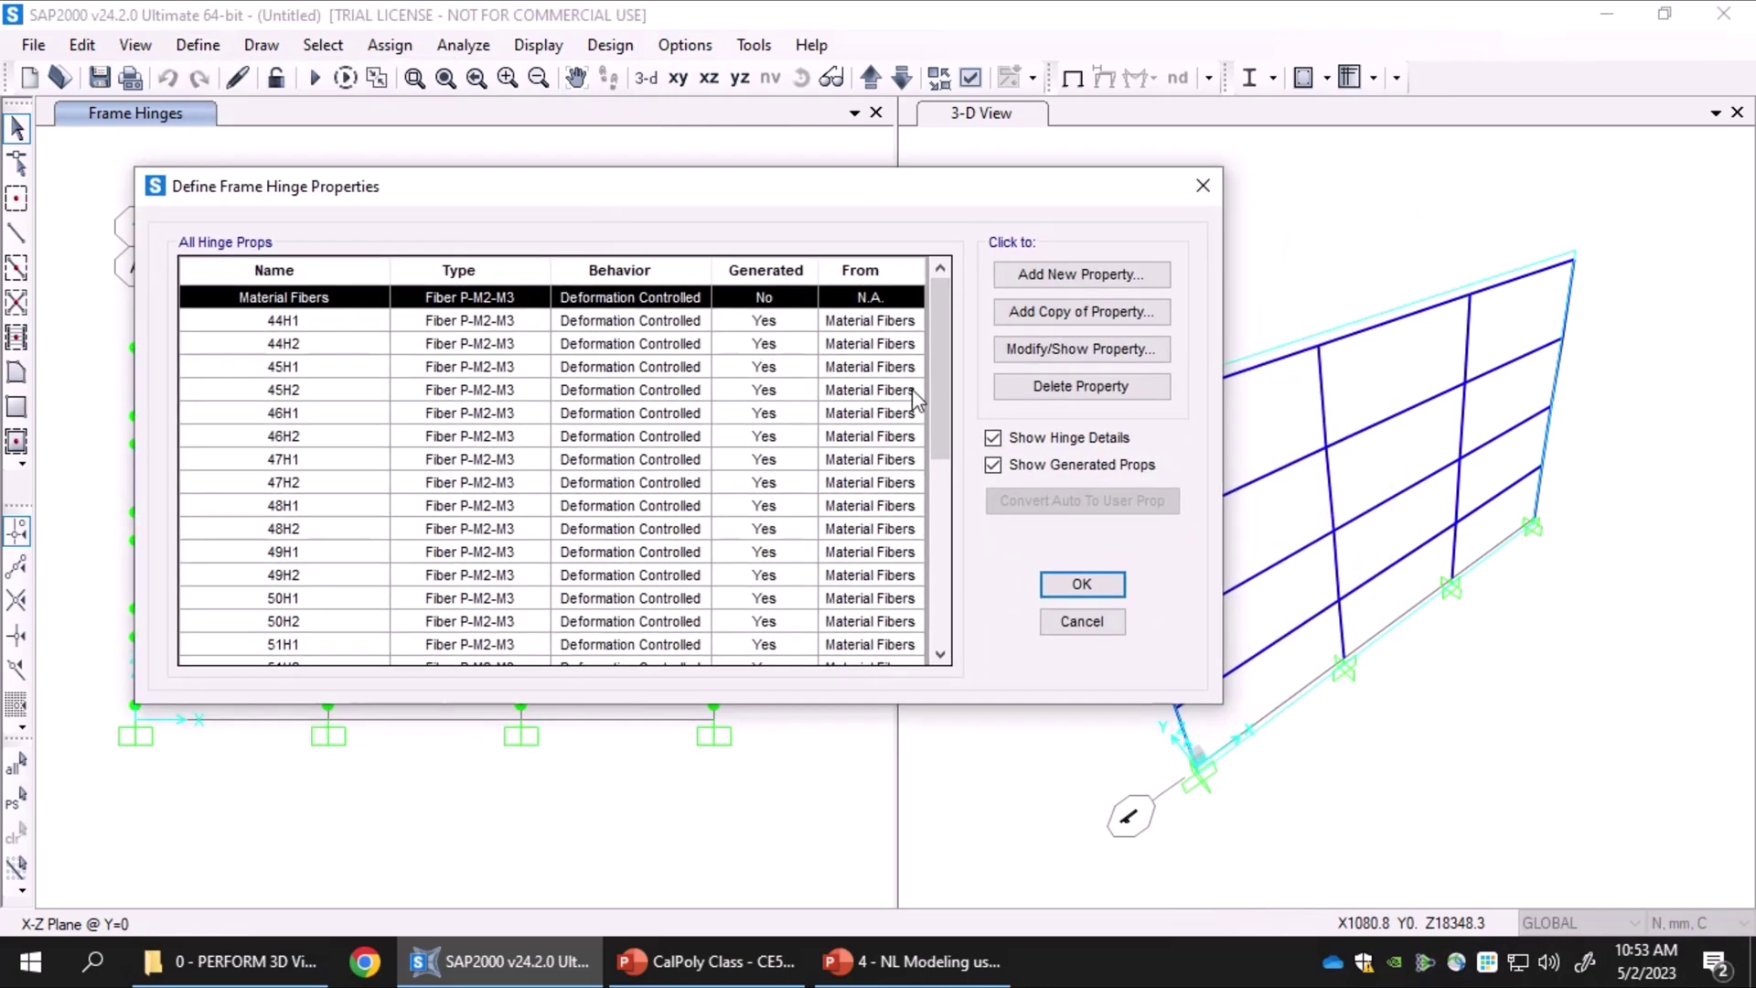
pyautogui.moveTo(935, 375); pyautogui.dragTo(925, 258)
pyautogui.moveTo(940, 405); pyautogui.dragTo(929, 263)
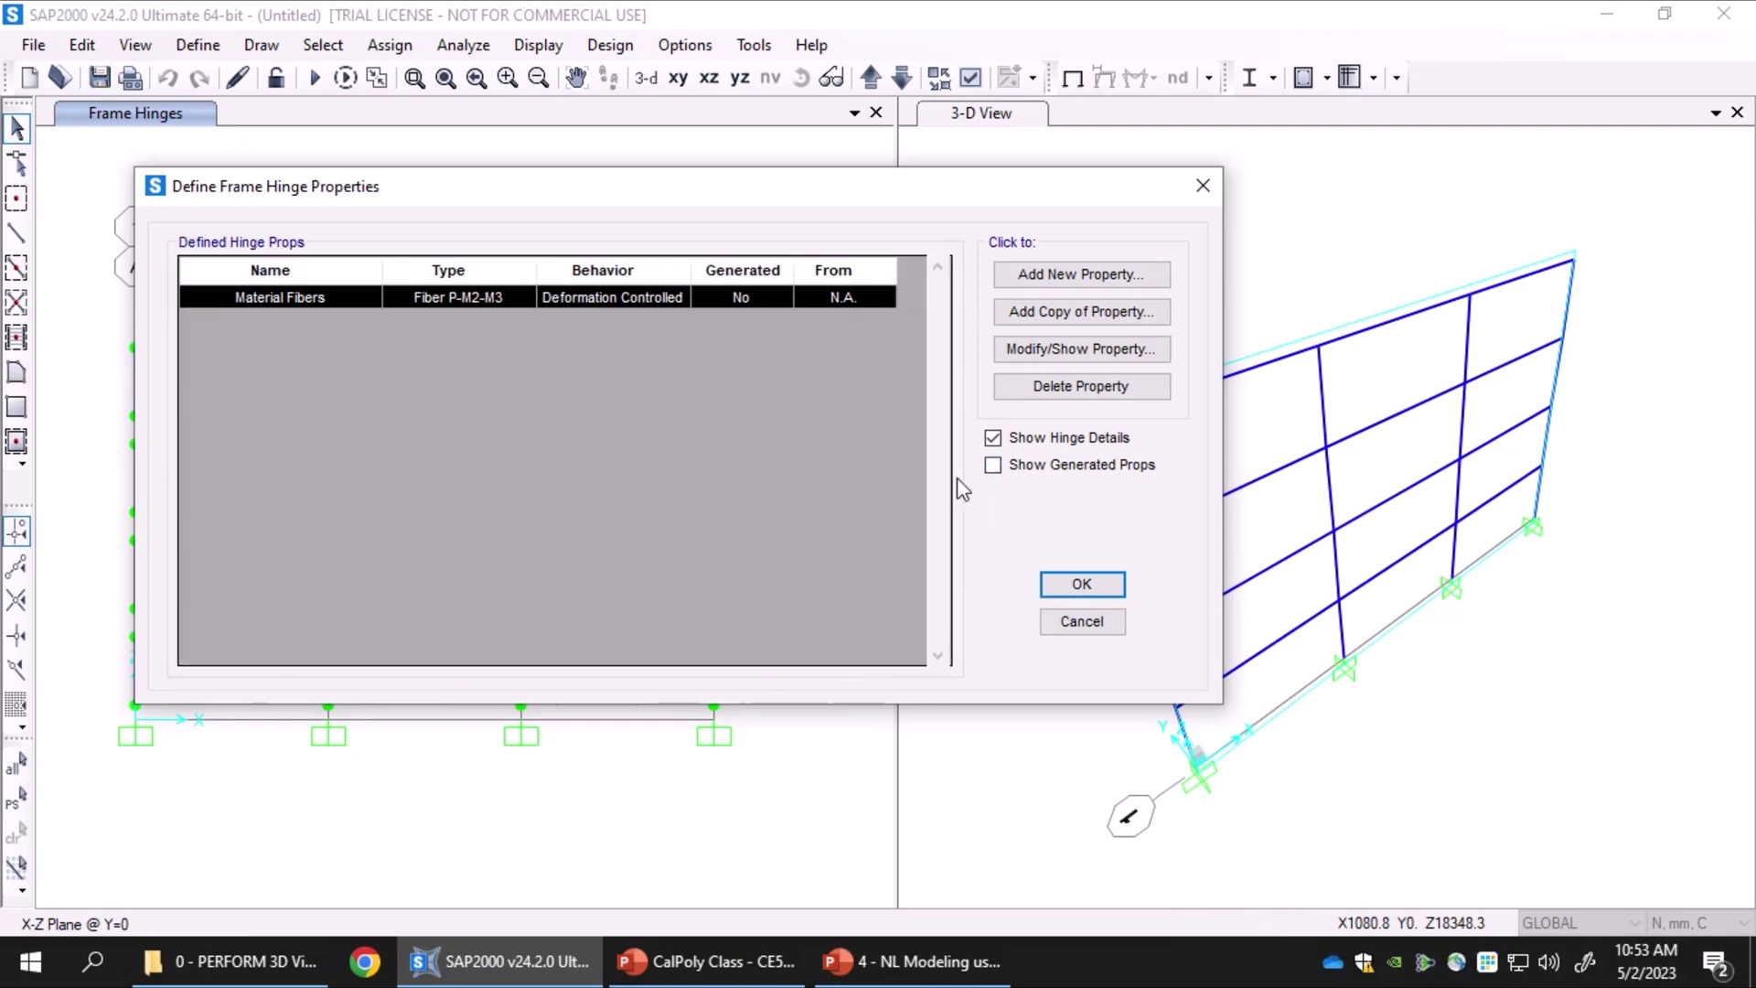
pyautogui.click(994, 465)
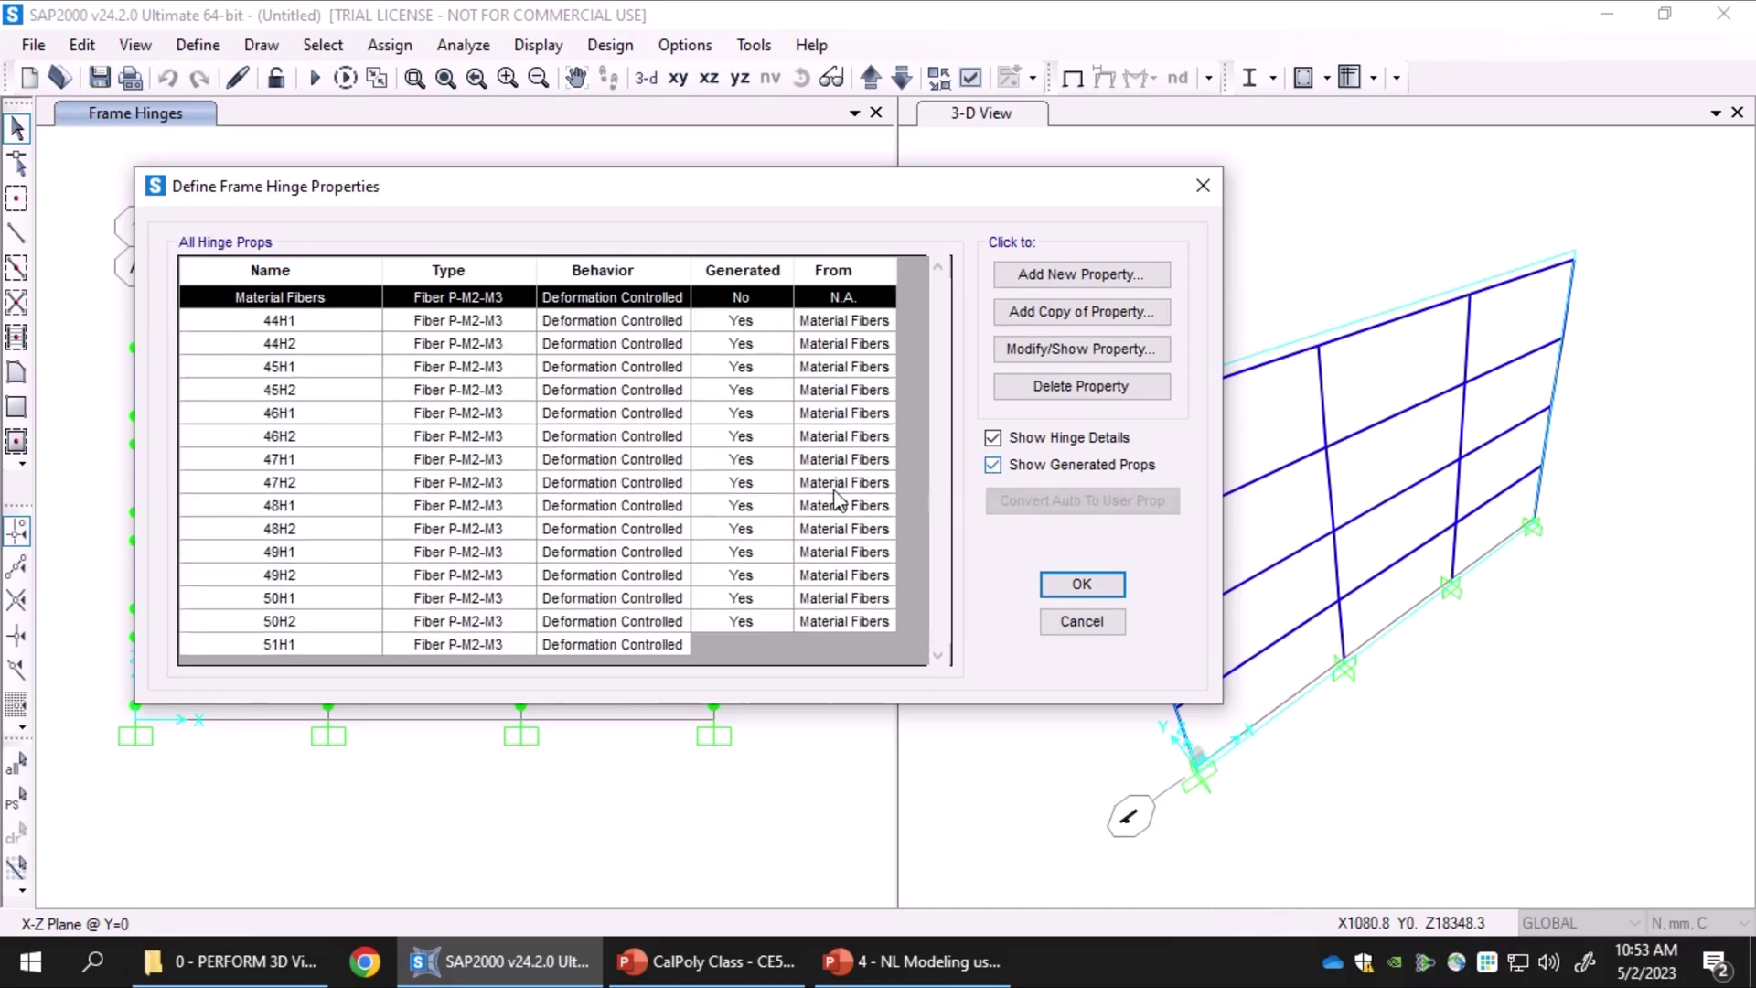
pyautogui.click(760, 320)
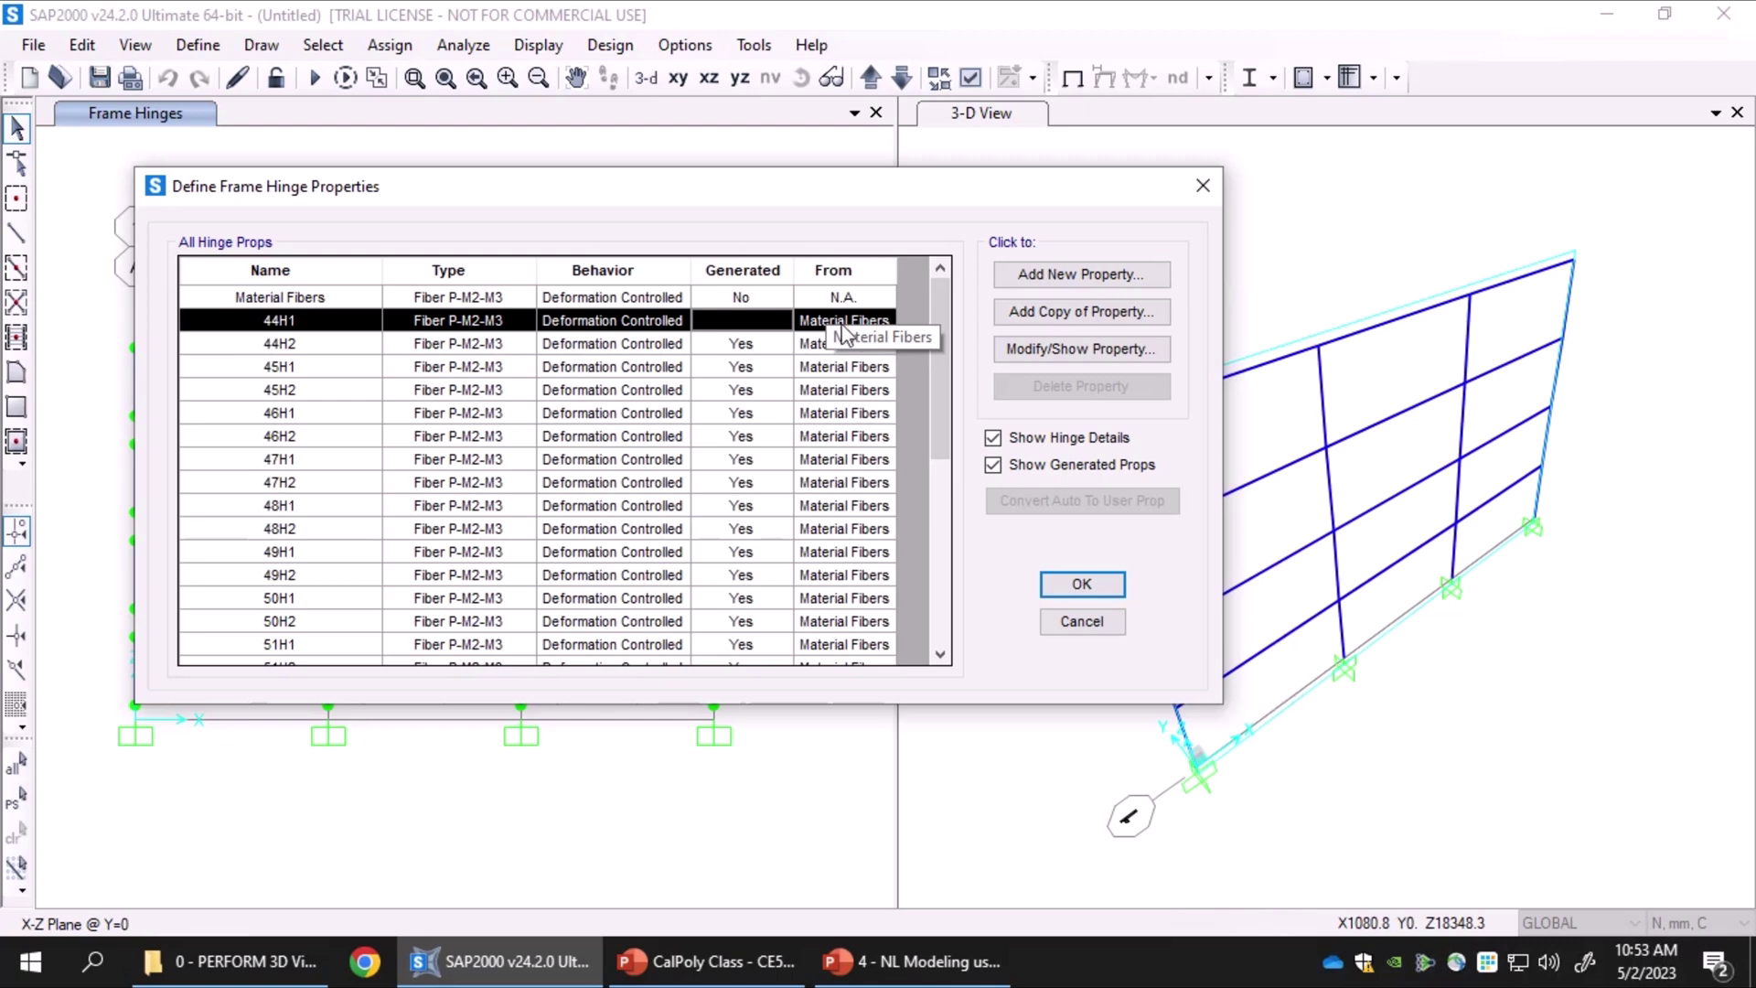
# Open the fiber definition of generated hinge 46H1 and look through its full fiber table
pyautogui.click(311, 421)
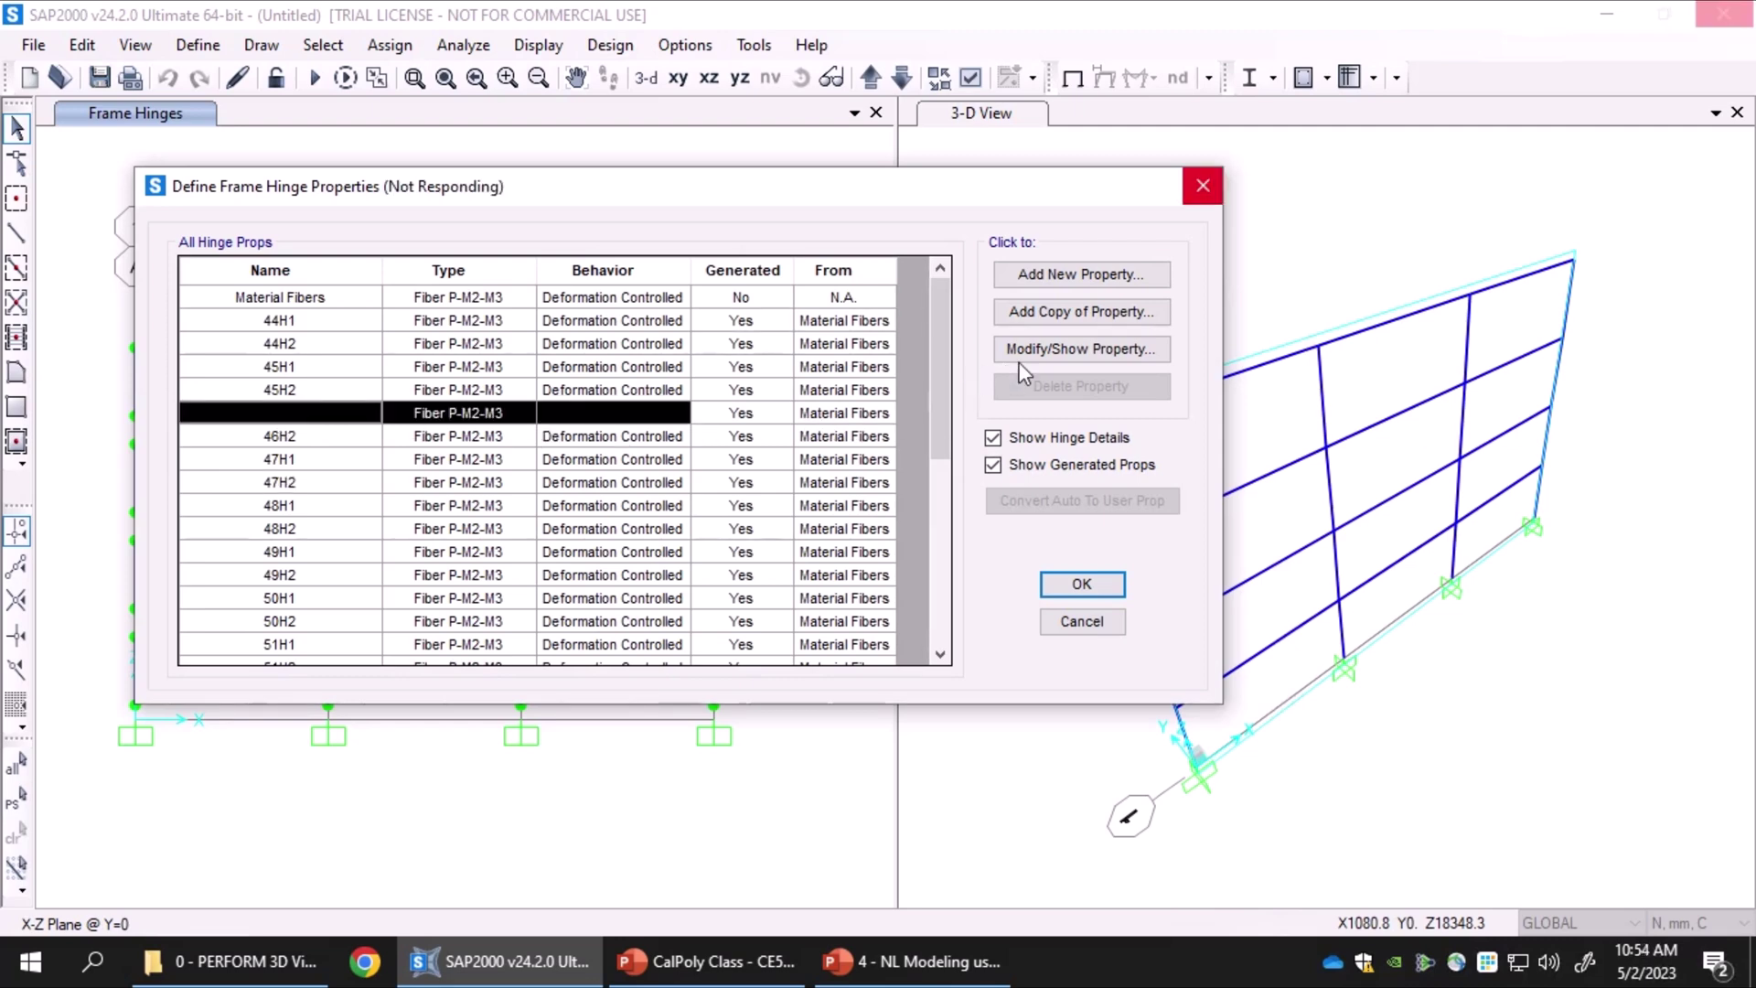
pyautogui.click(1052, 366)
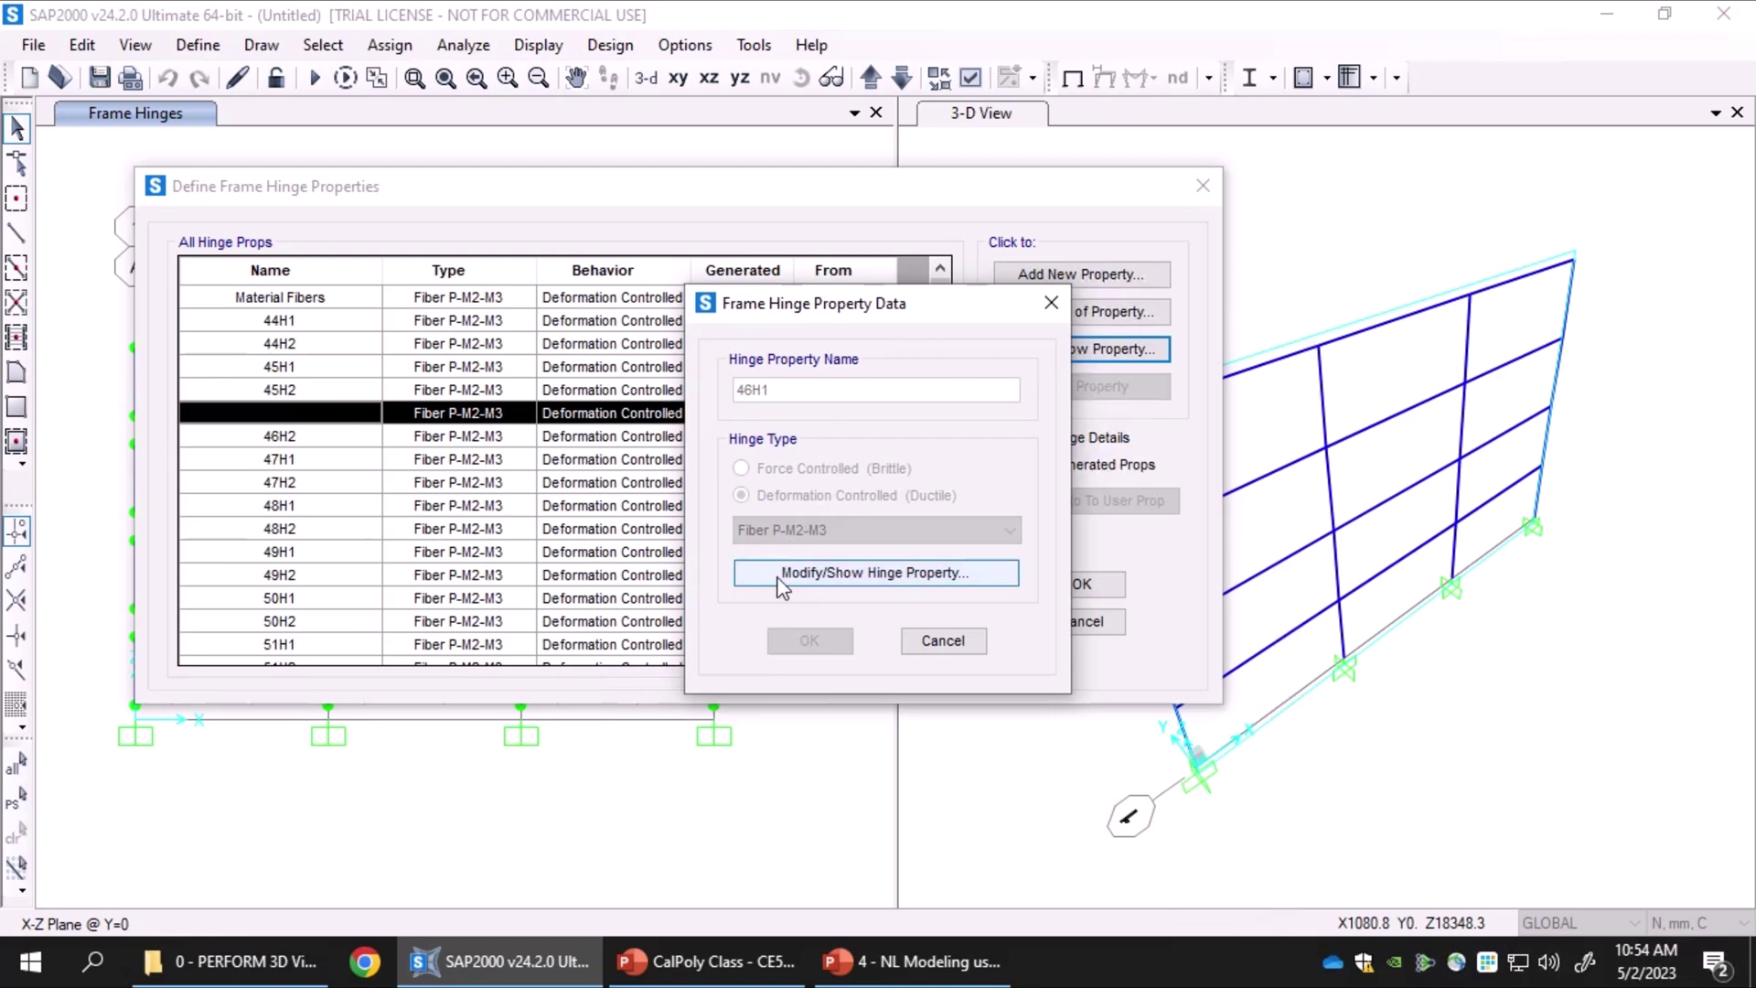
pyautogui.click(918, 574)
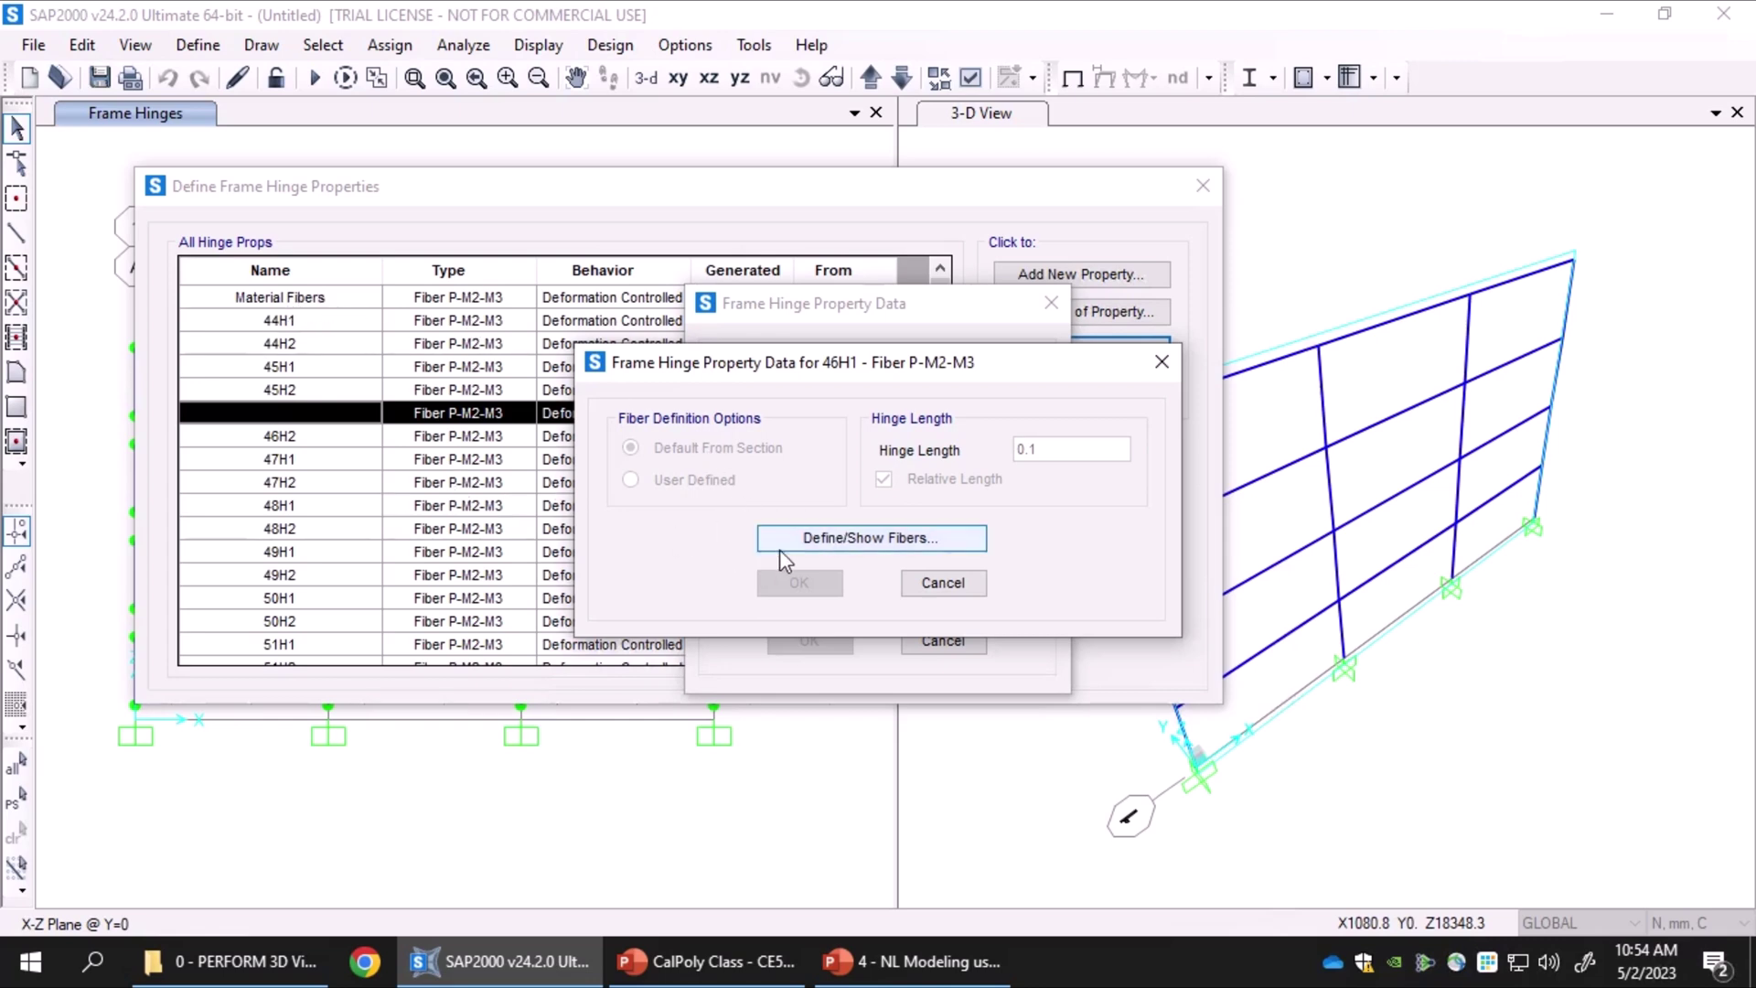
pyautogui.click(873, 541)
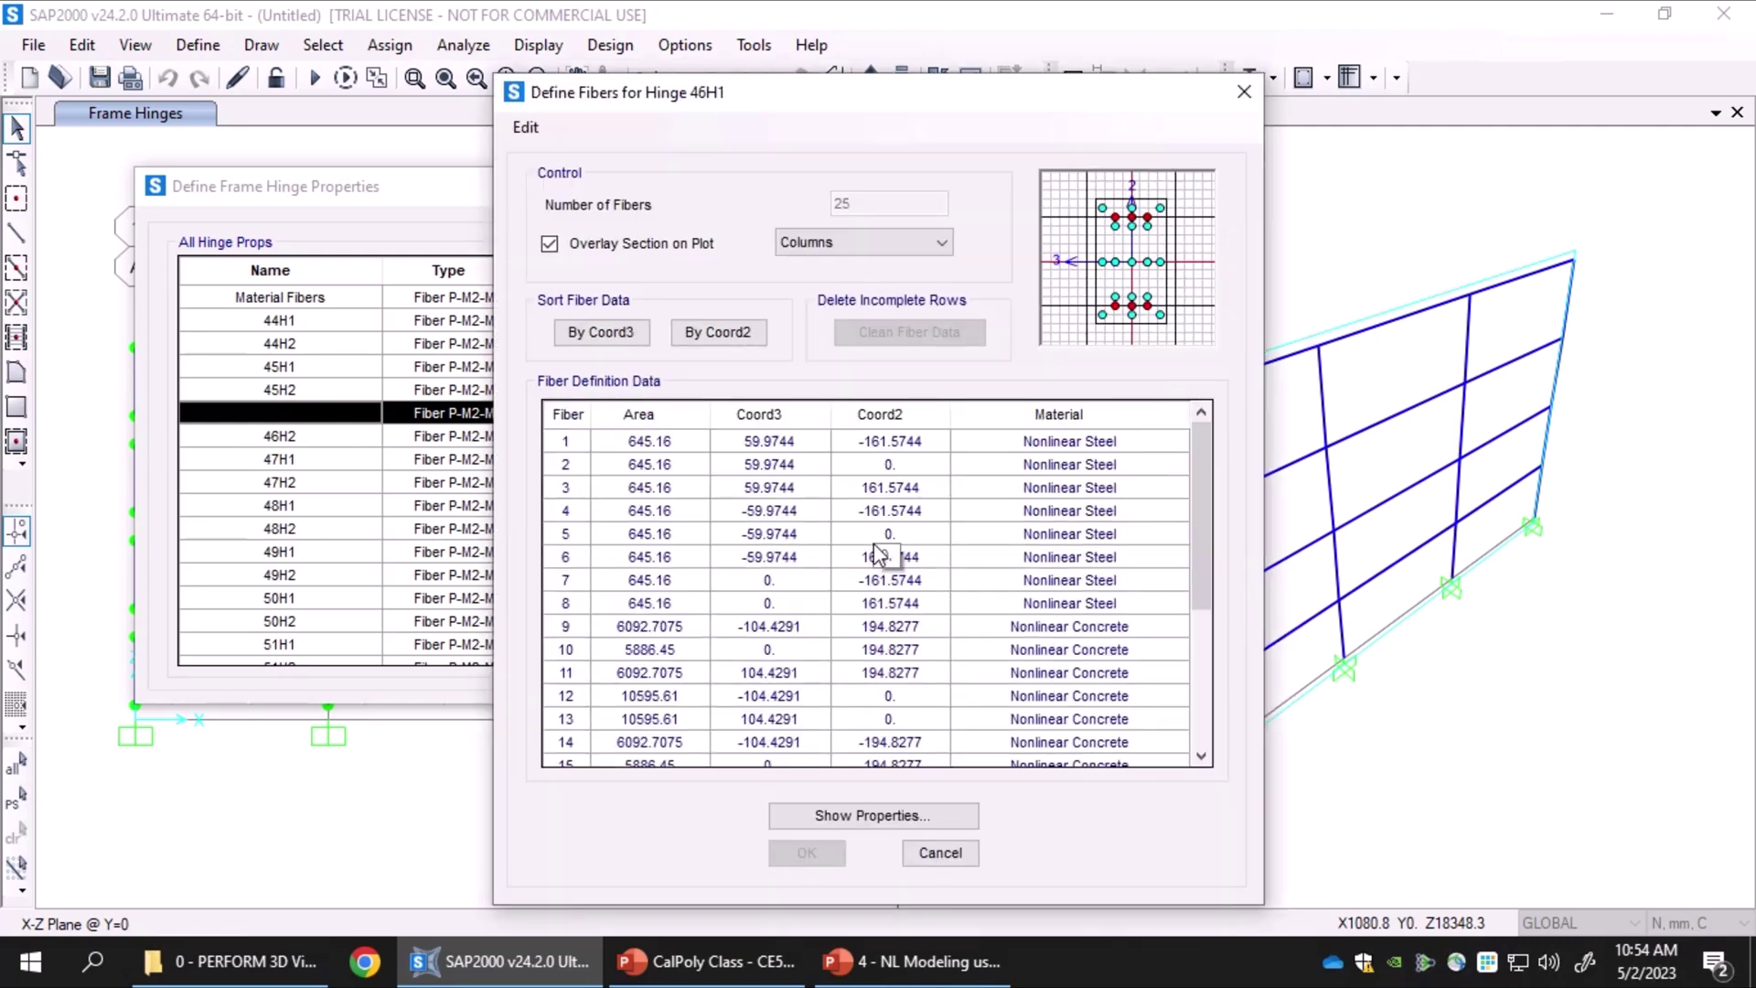
pyautogui.scroll(-4, 1203, 549)
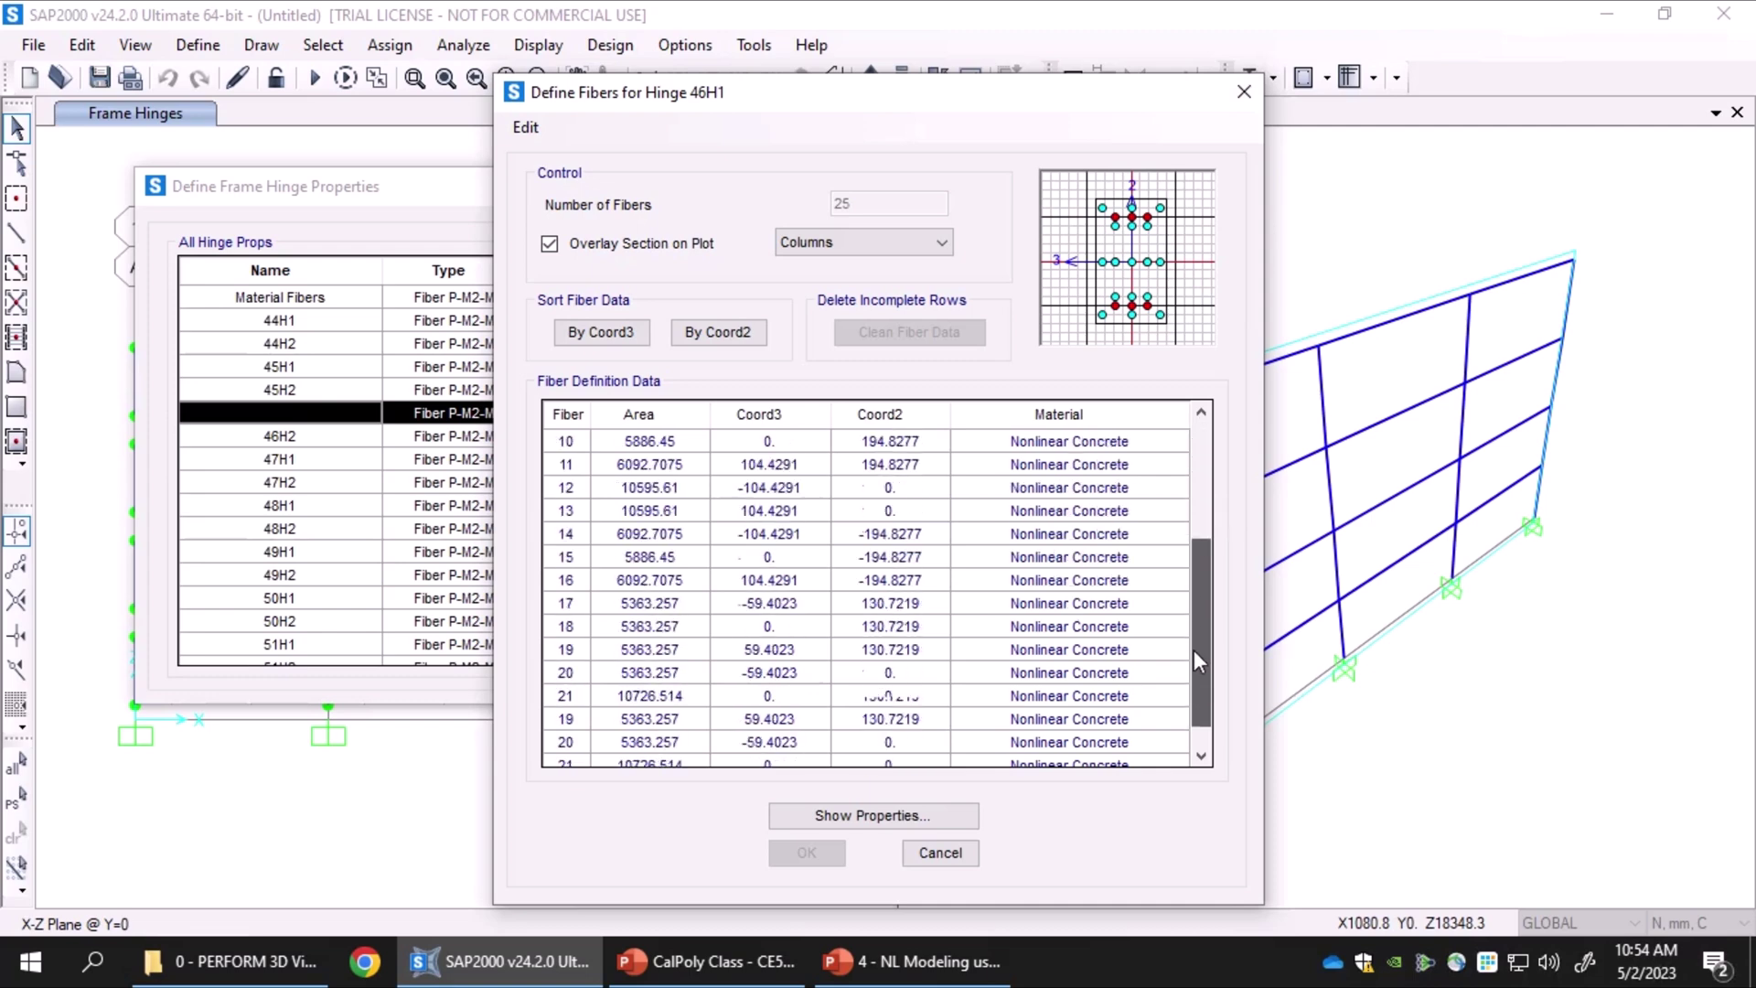
pyautogui.scroll(4, 1186, 437)
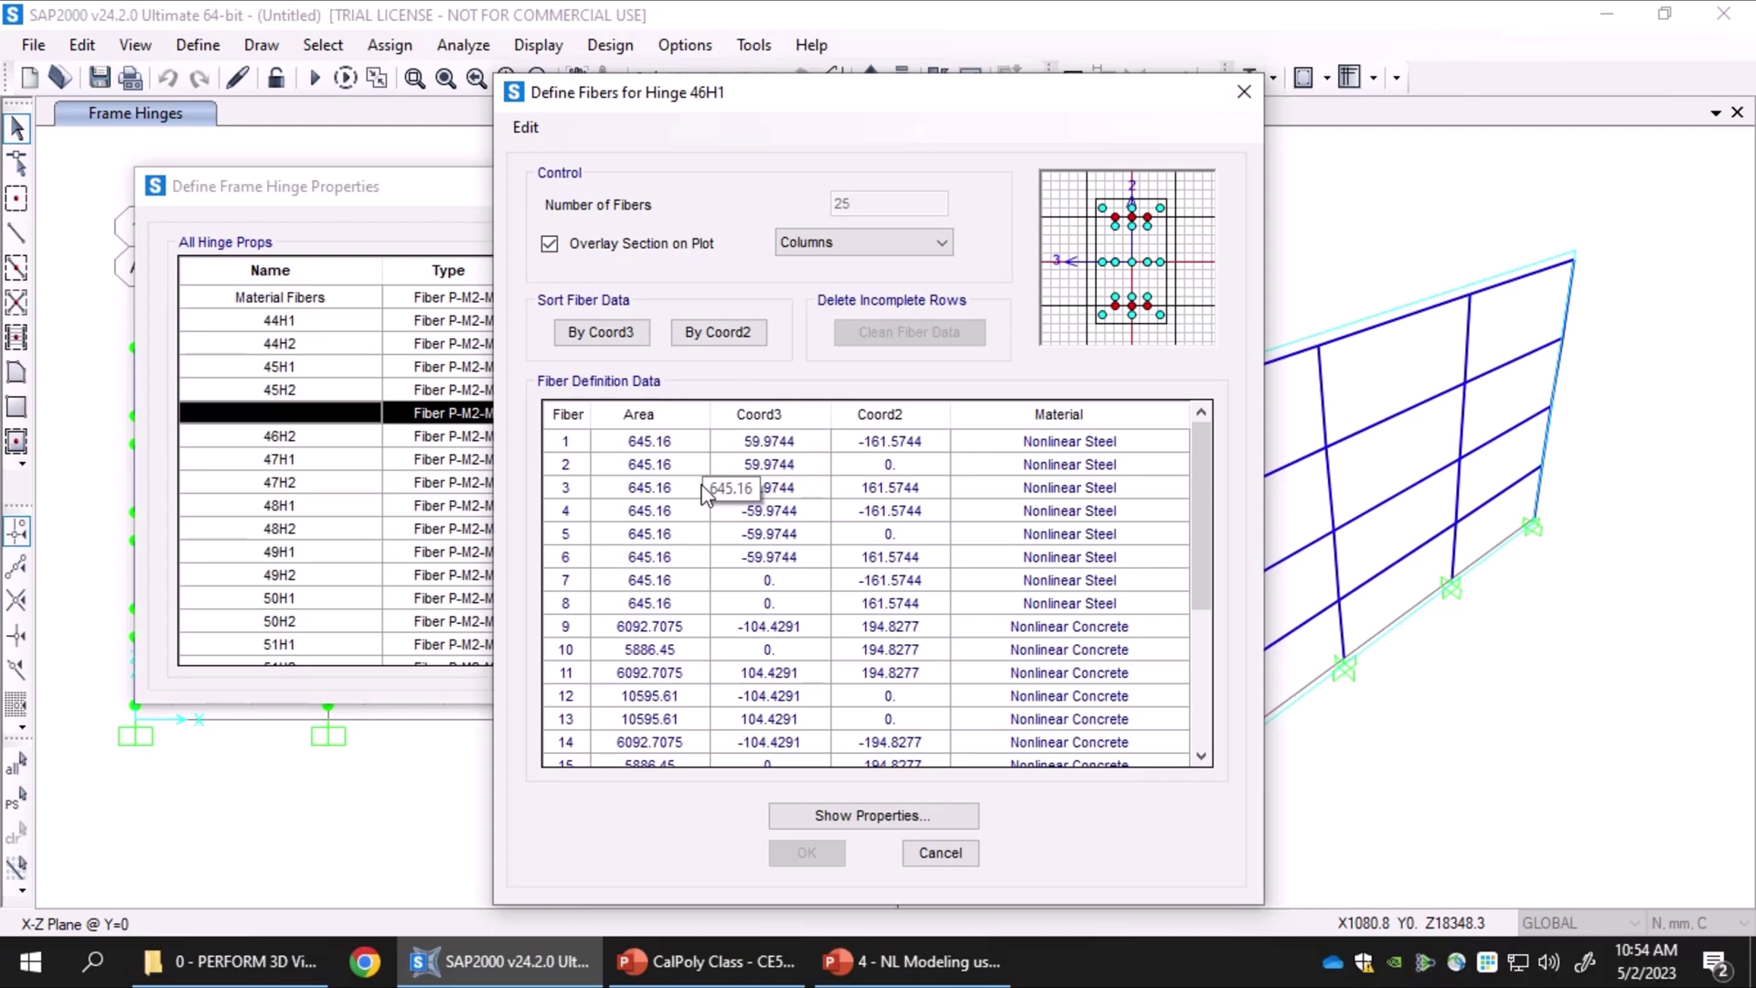
# Examine the area, coordinates and material of the Nonlinear Steel fibers 1 to 8 in hinge 46H1
pyautogui.click(563, 443)
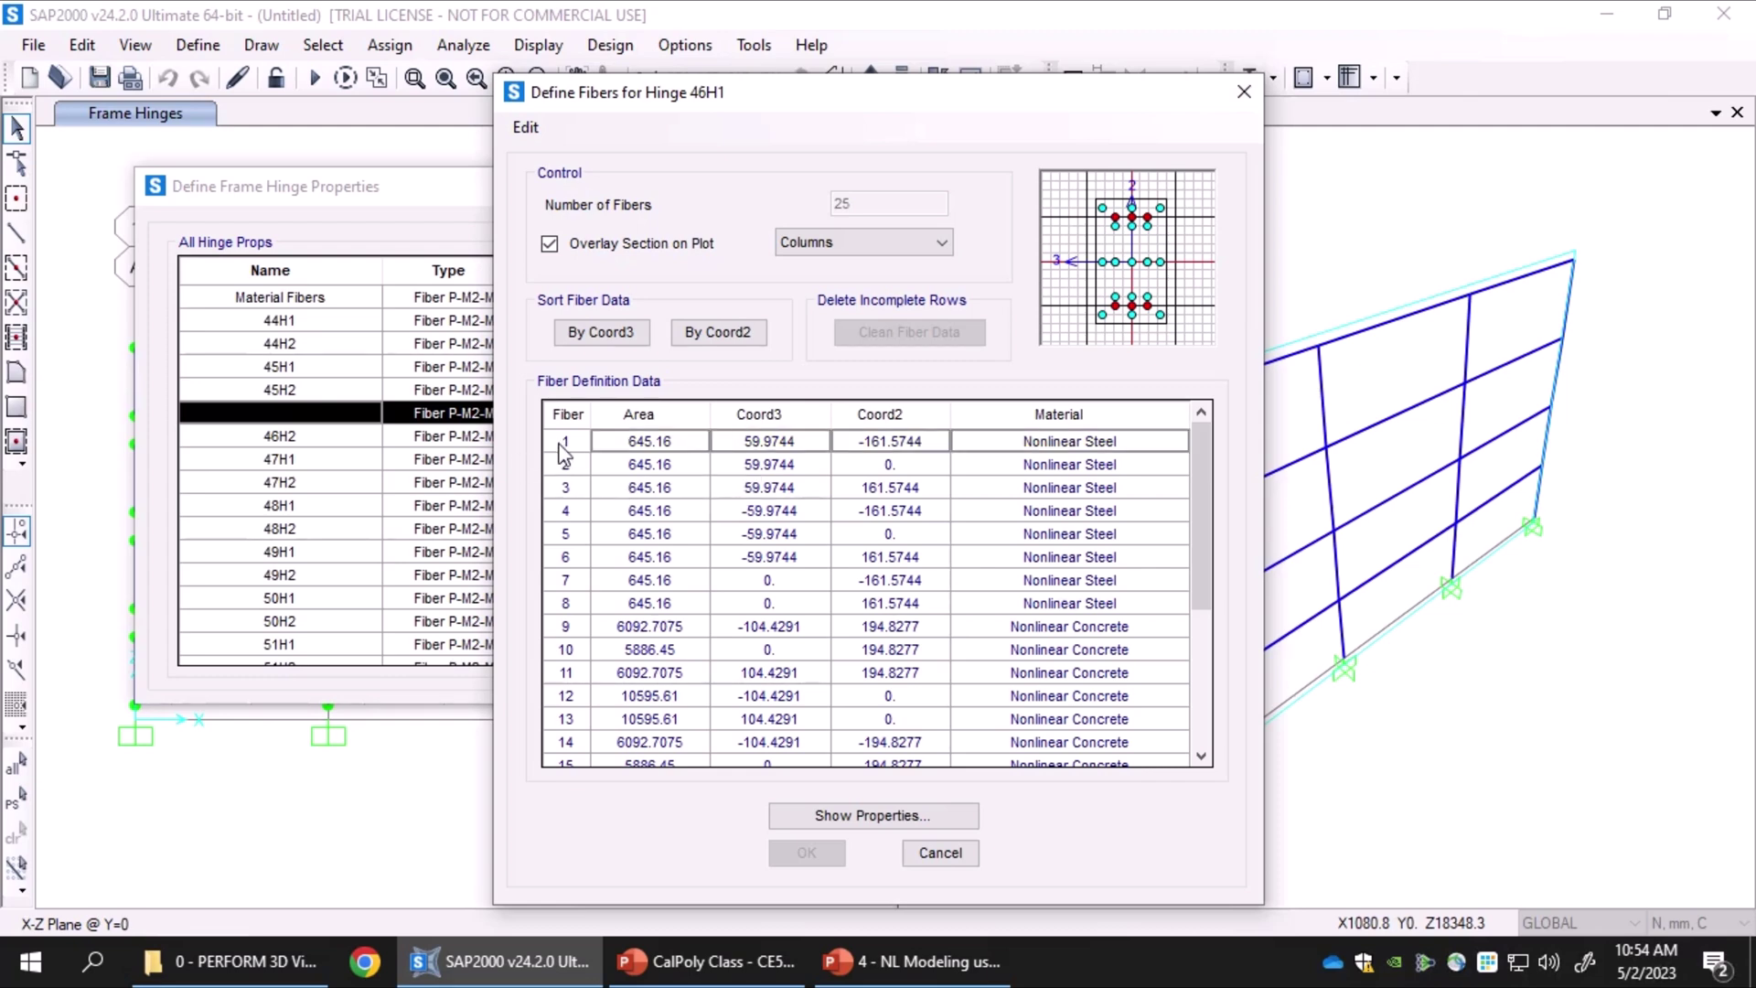
pyautogui.click(638, 447)
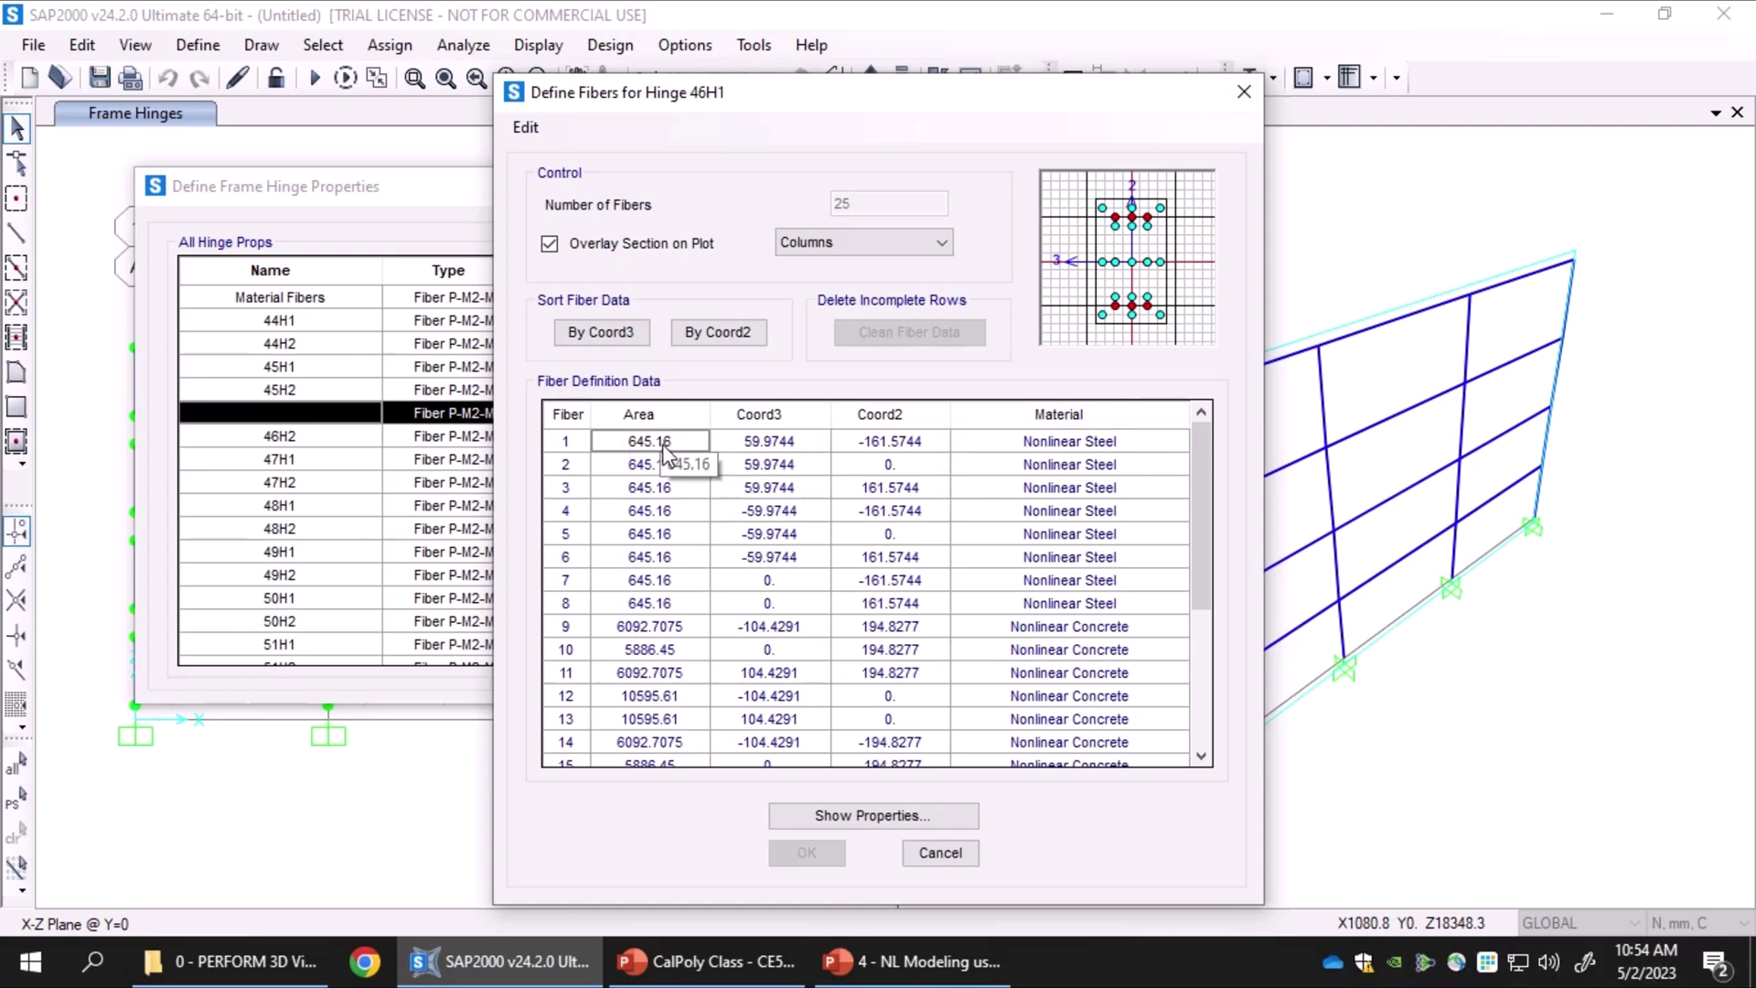
pyautogui.moveTo(768, 443); pyautogui.dragTo(894, 448)
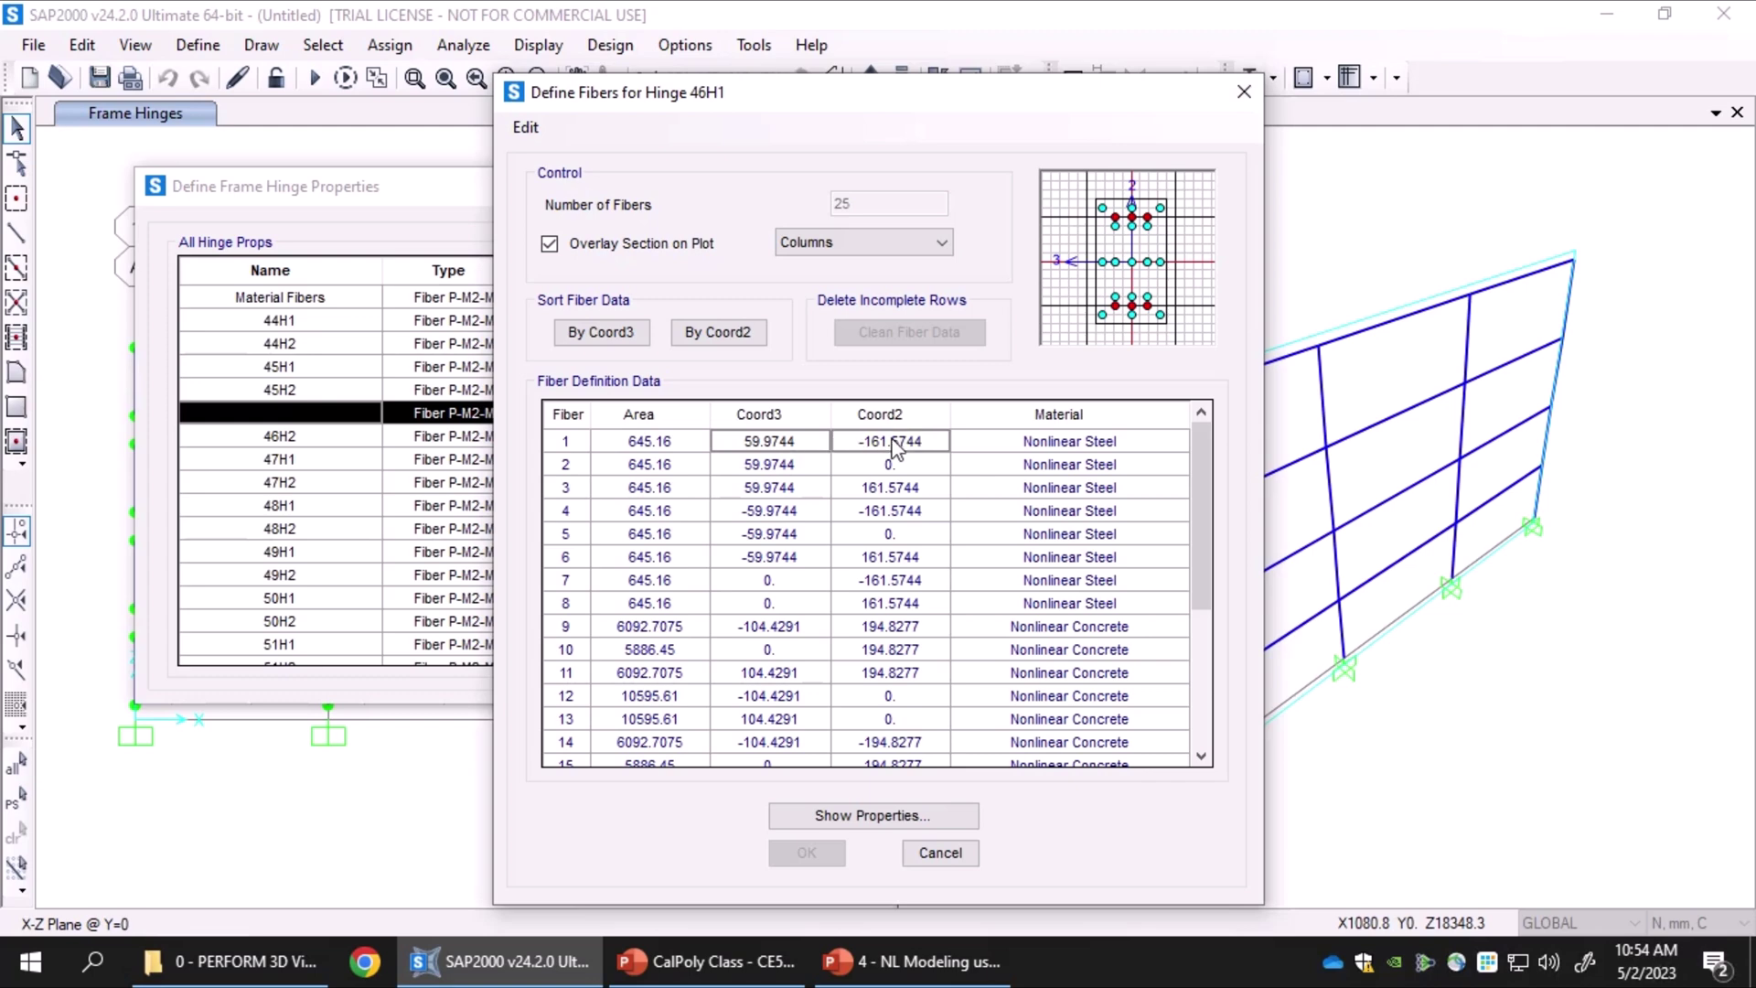
pyautogui.click(1096, 444)
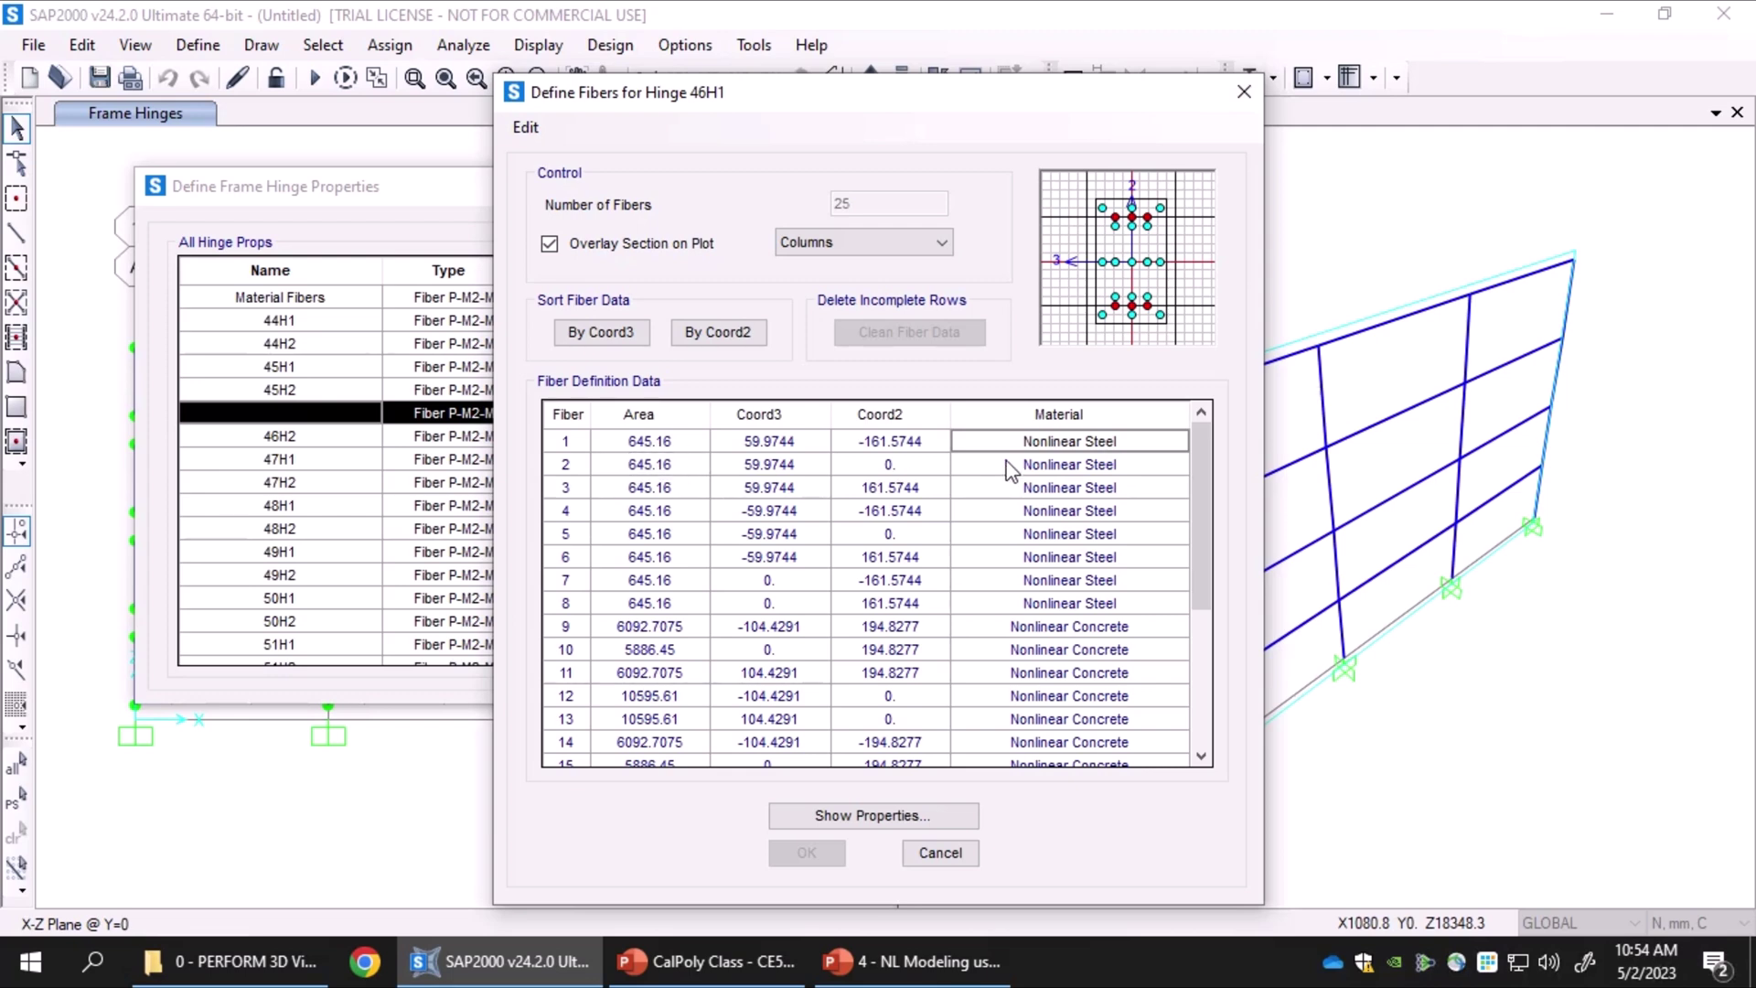
pyautogui.click(1075, 606)
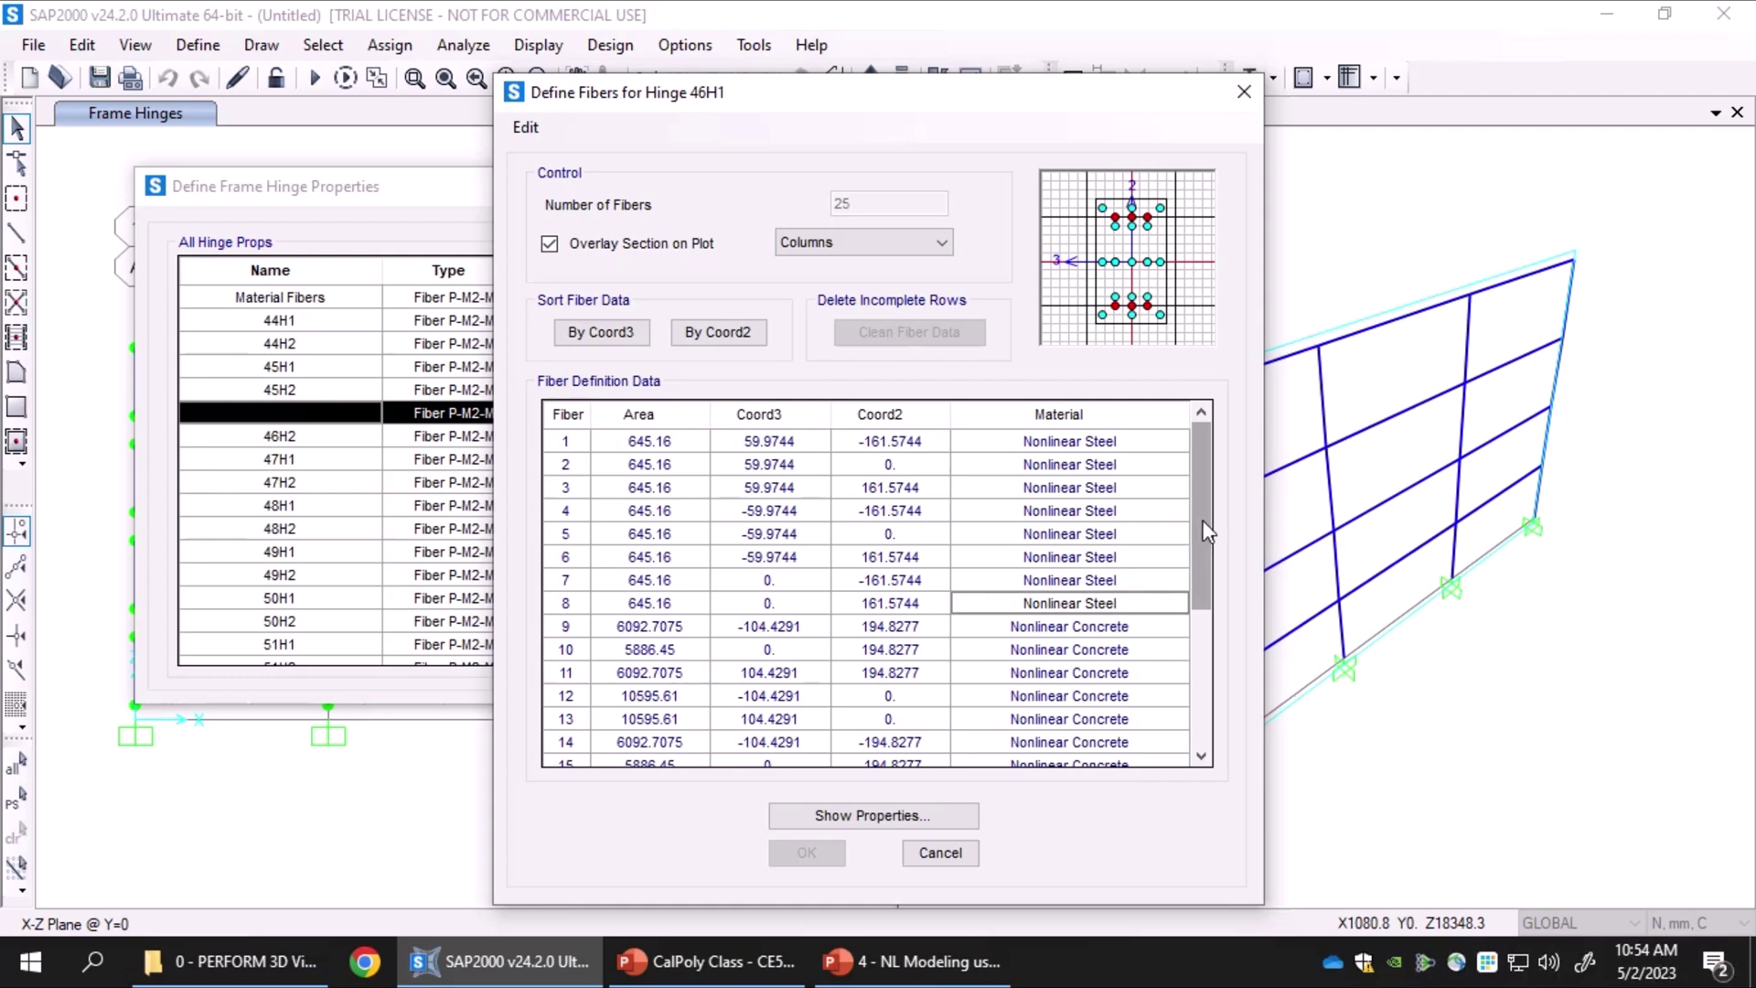
pyautogui.moveTo(1203, 531); pyautogui.dragTo(1058, 726)
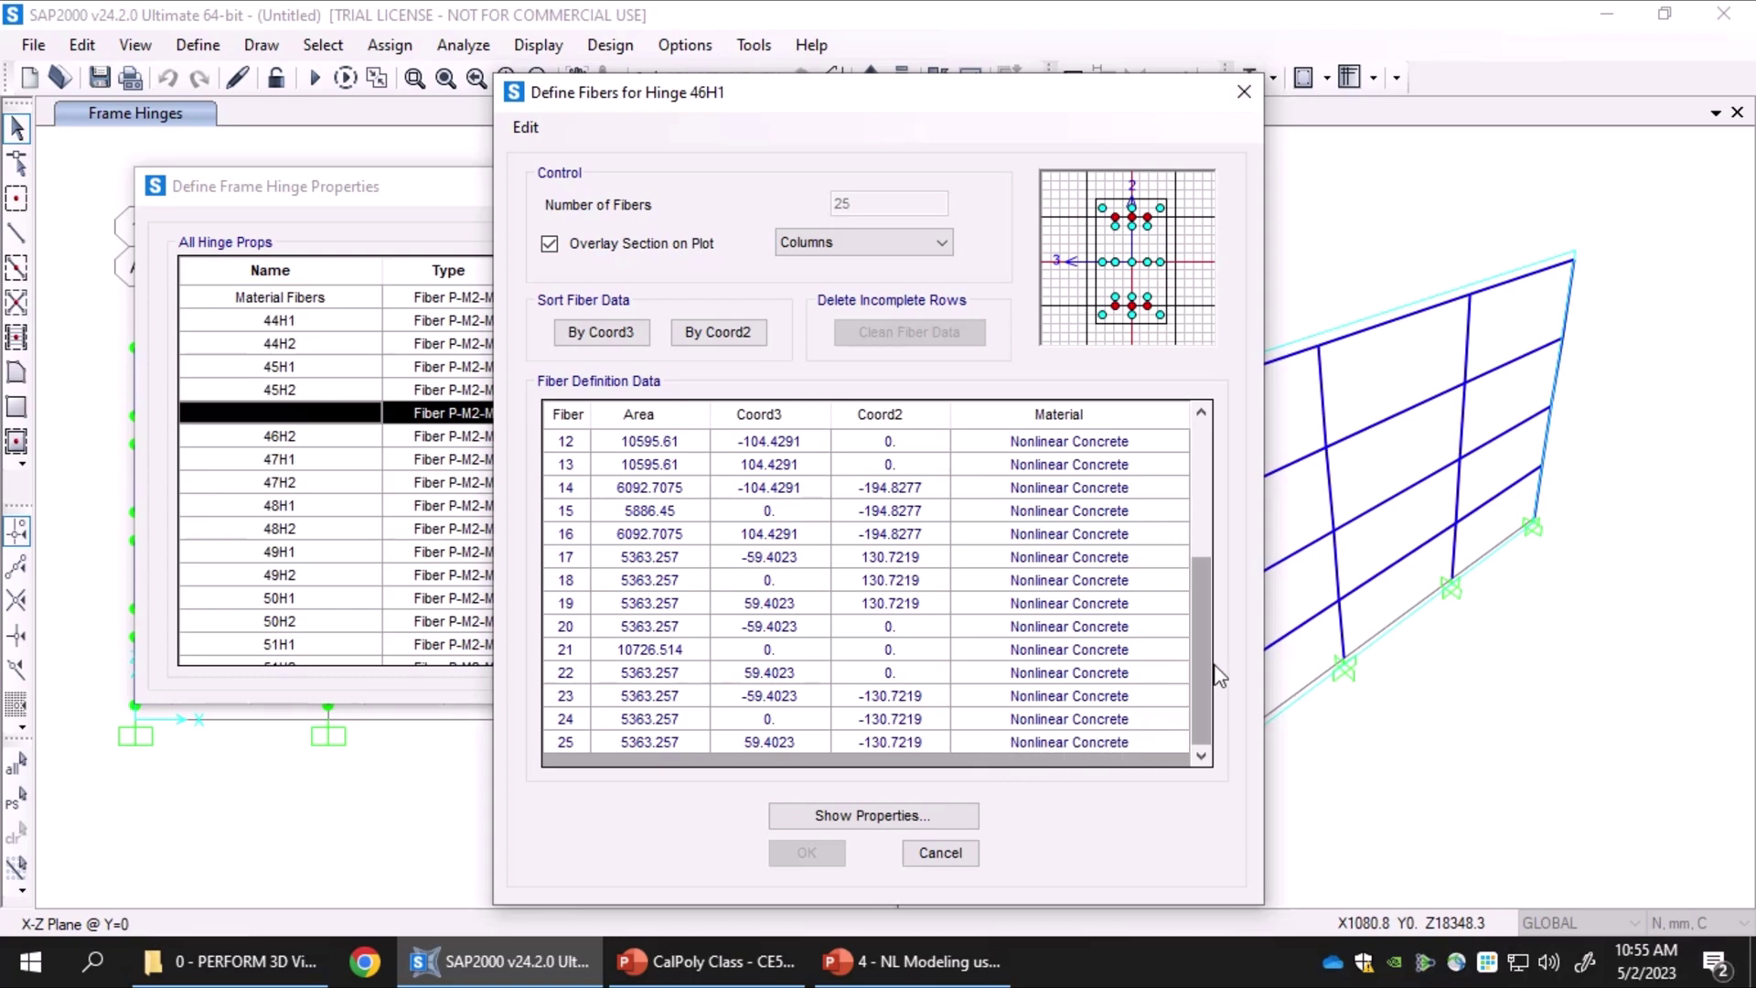
pyautogui.click(1193, 448)
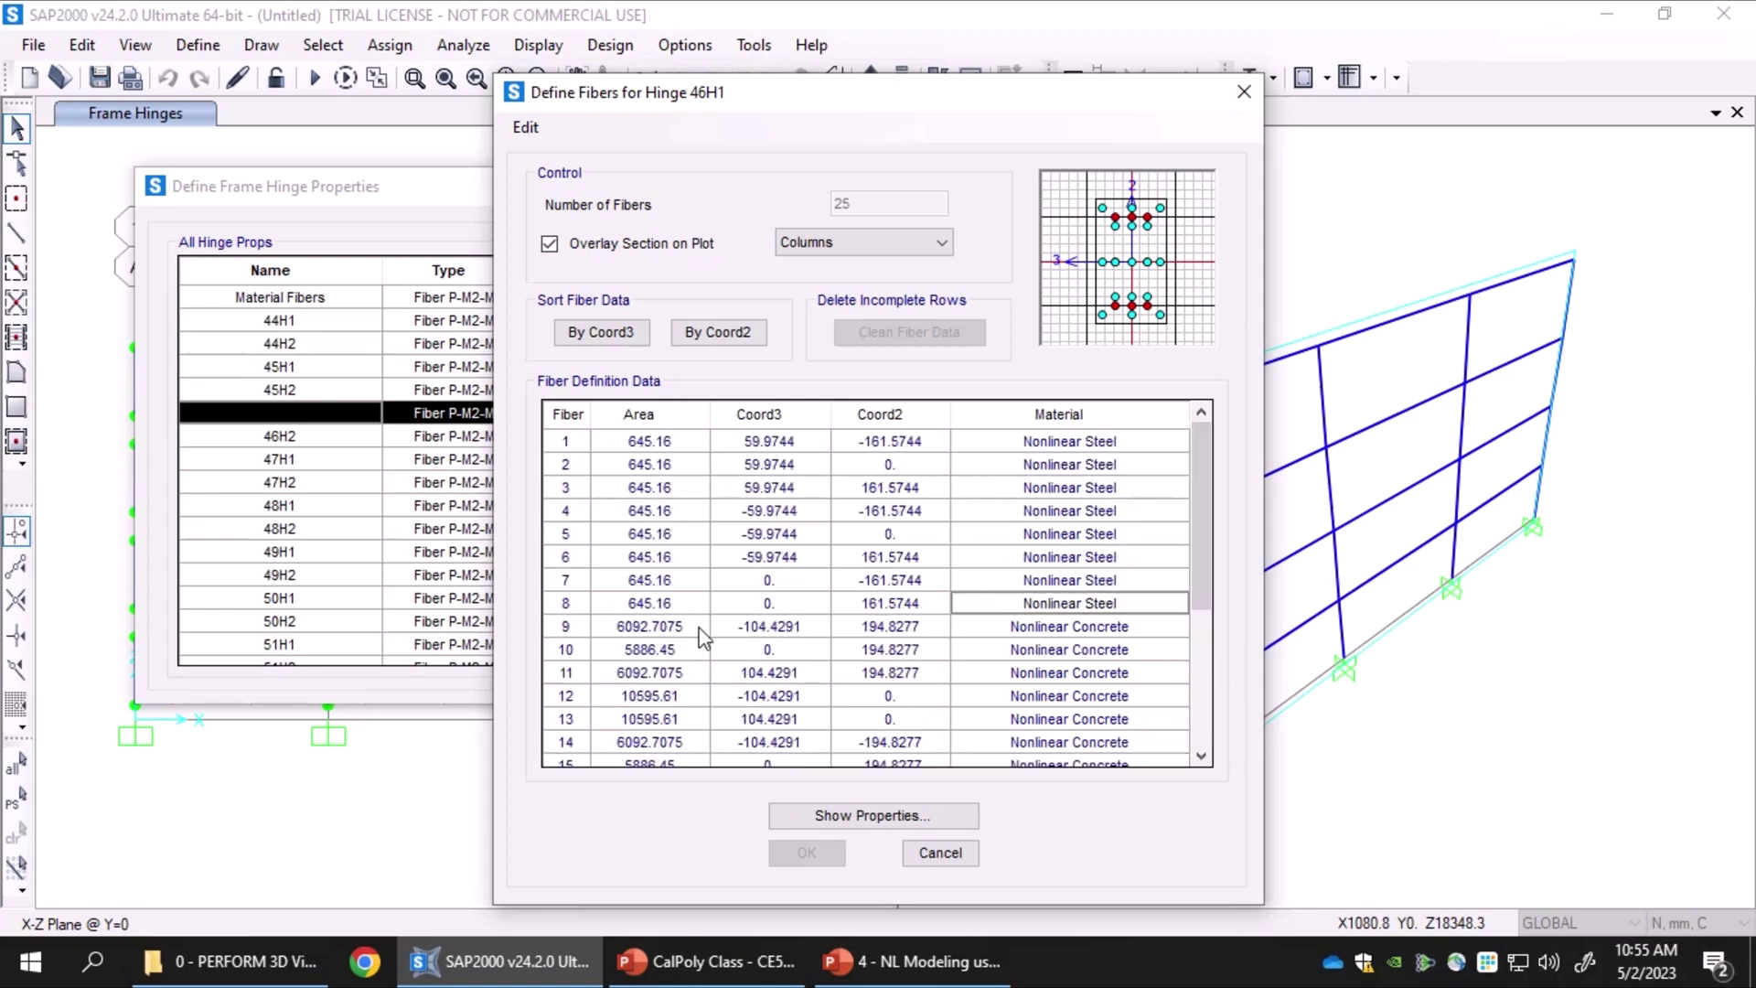
pyautogui.click(565, 604)
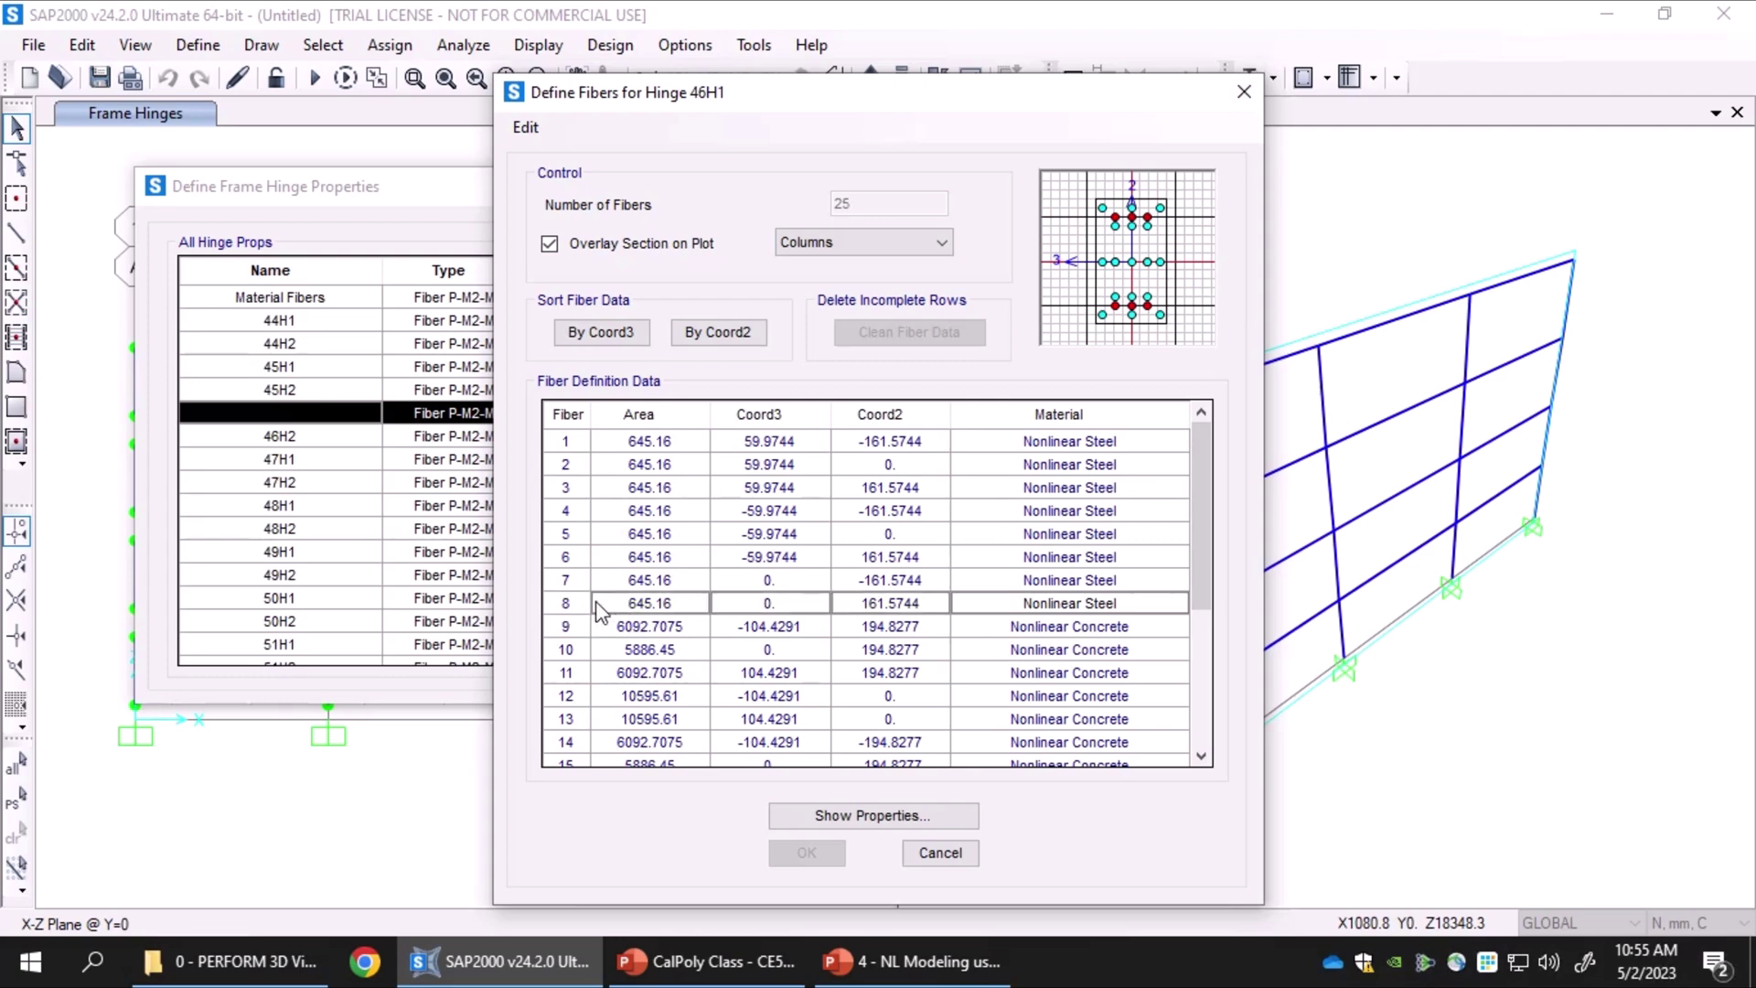
# Examine the Nonlinear Concrete fibers of hinge 46H1 and leave the hinge property definitions without changes
pyautogui.moveTo(1201, 571); pyautogui.dragTo(1197, 755)
pyautogui.click(1125, 629)
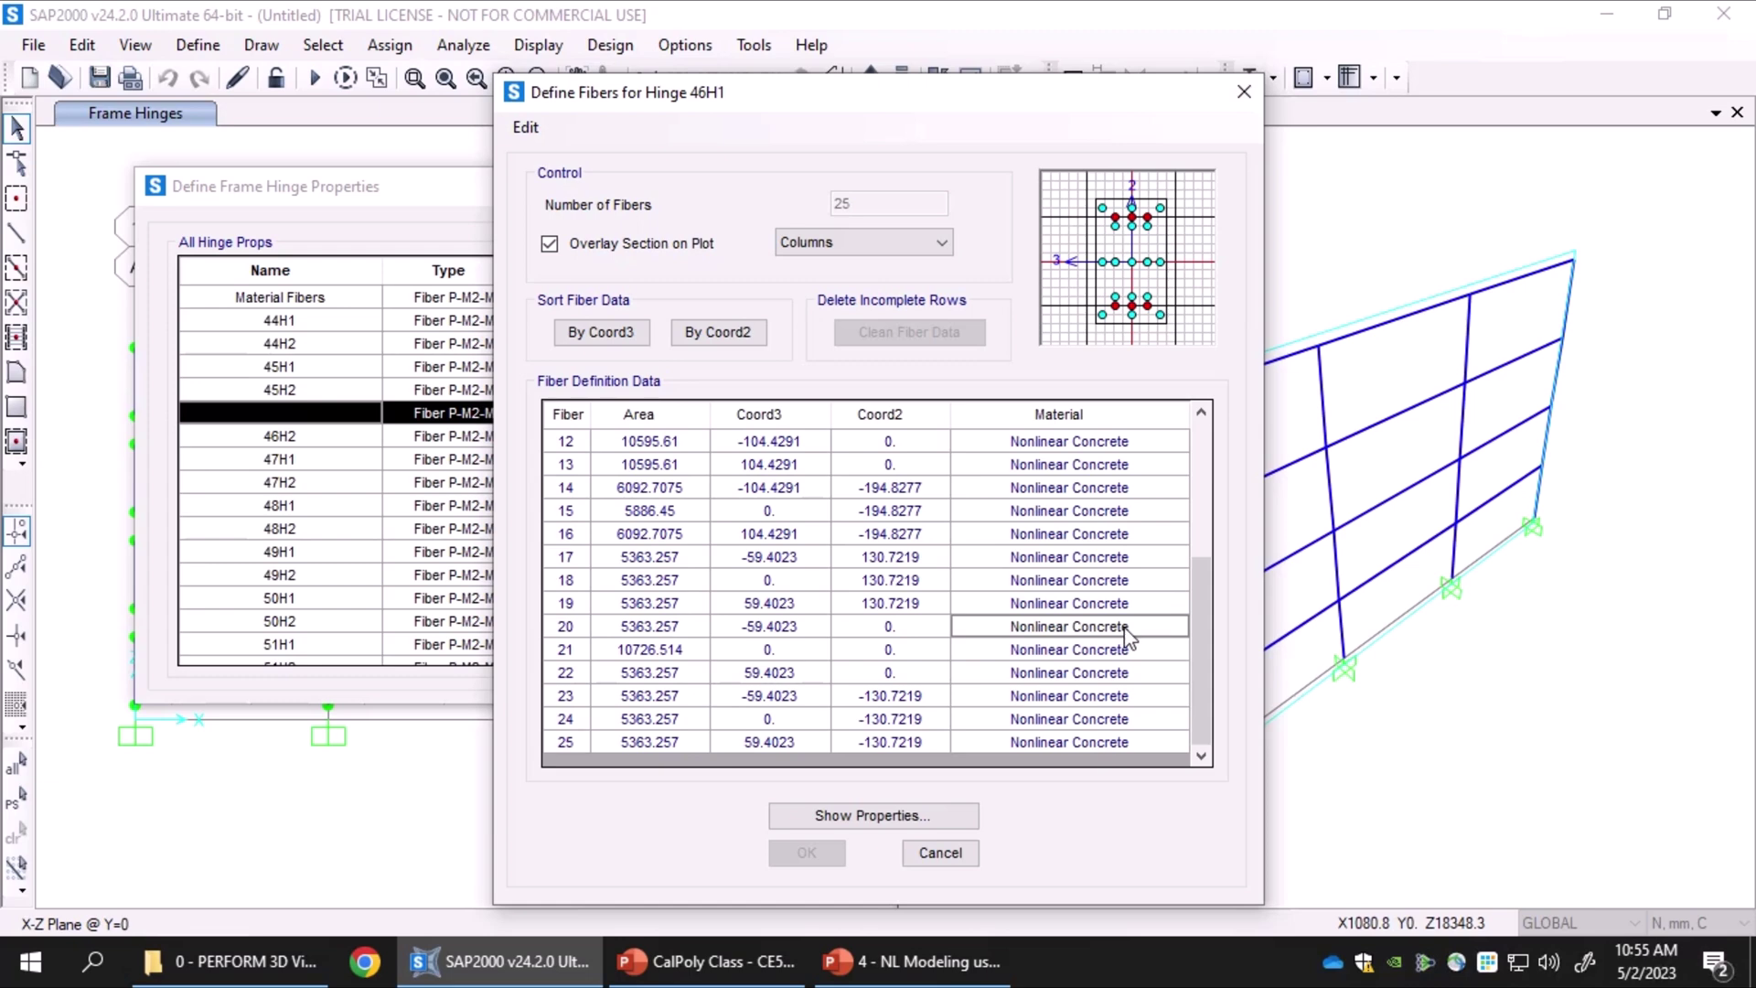
pyautogui.click(1095, 605)
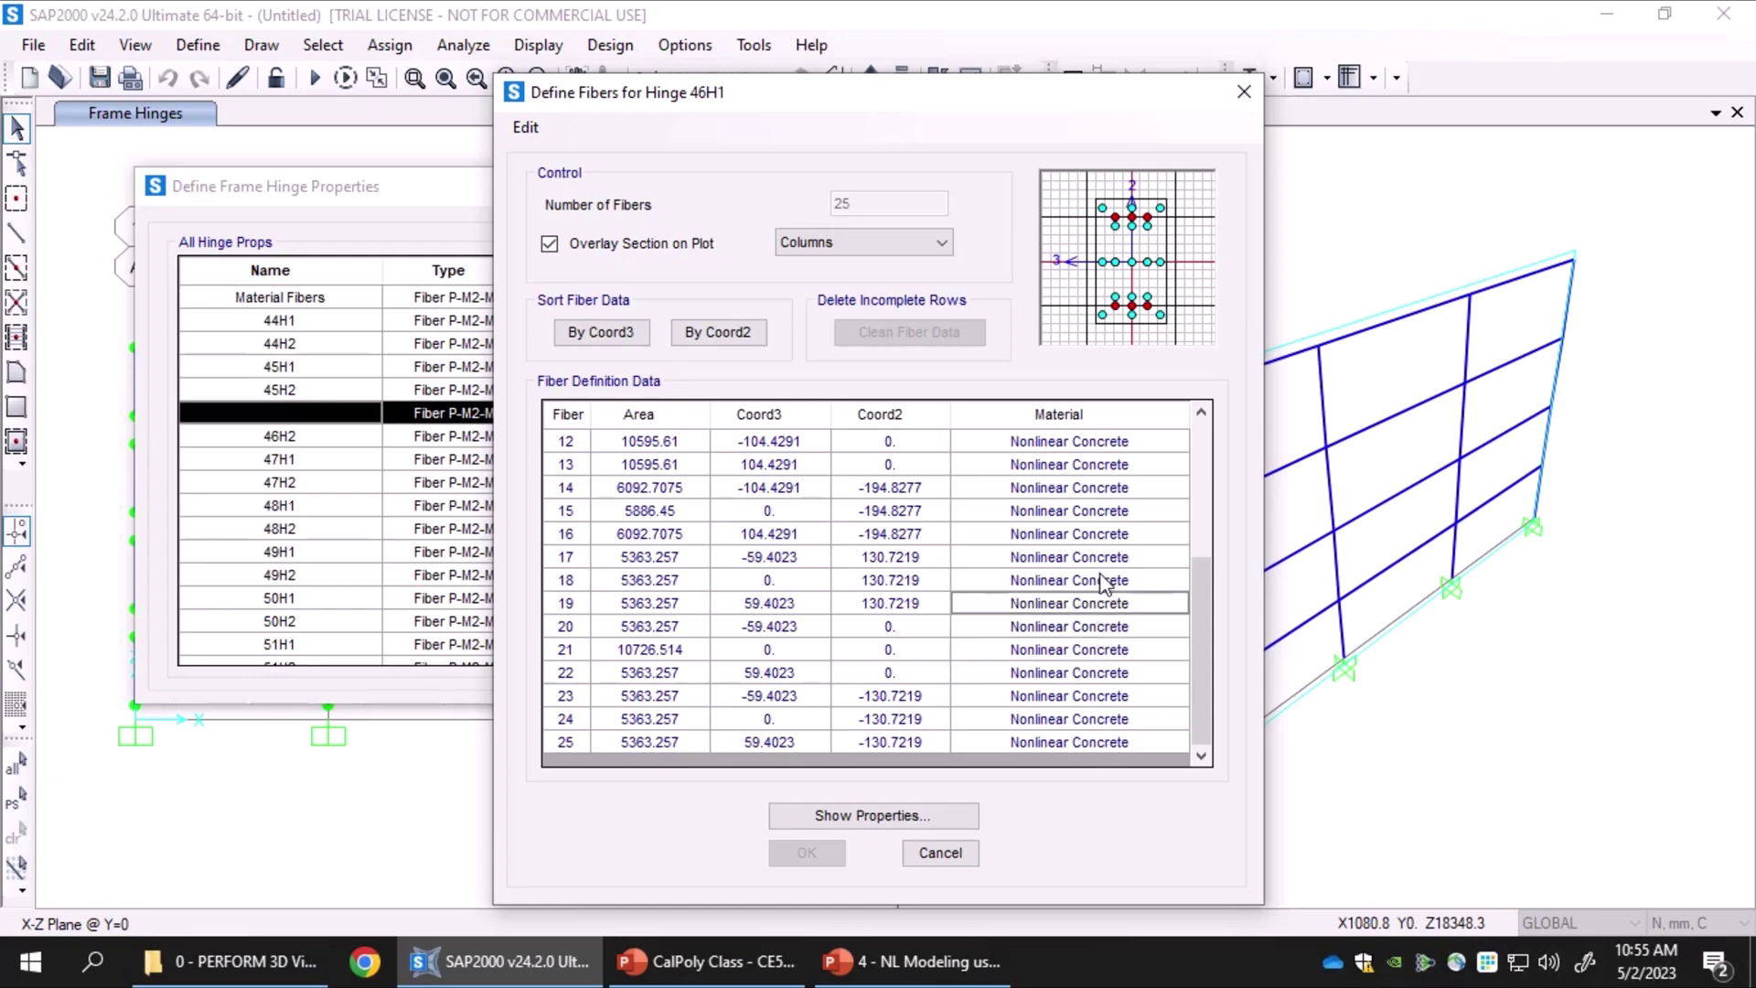
pyautogui.moveTo(1201, 631); pyautogui.dragTo(1180, 447)
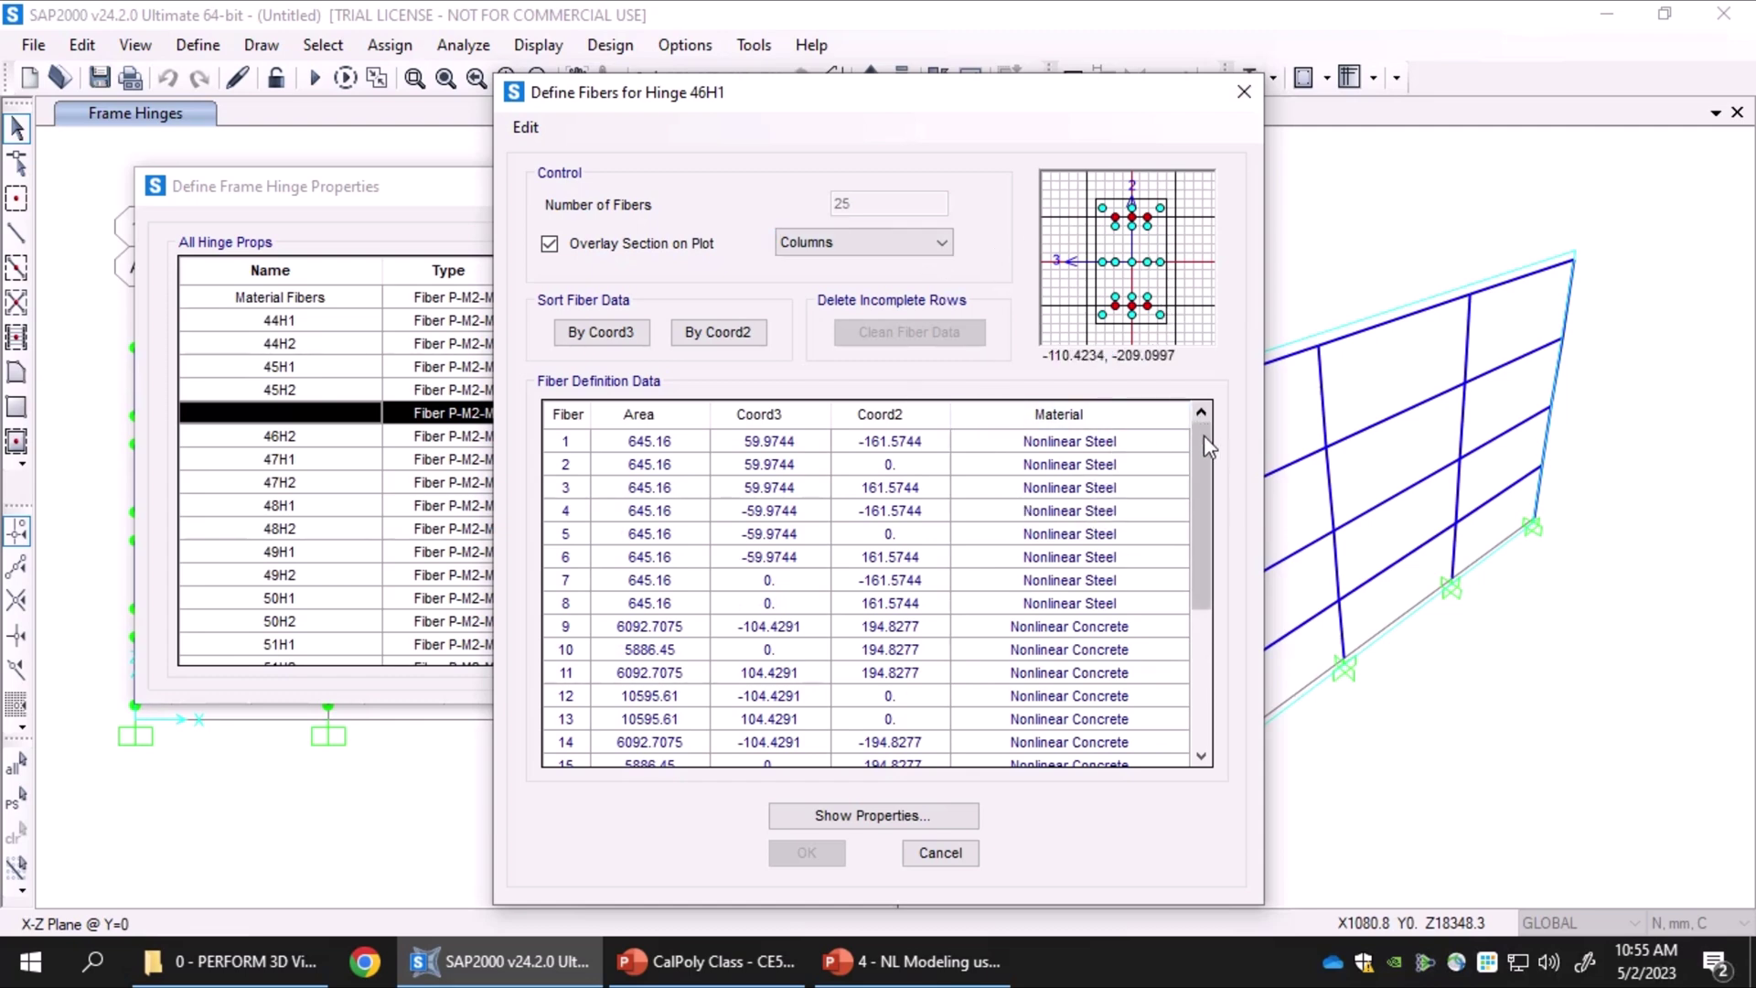
pyautogui.moveTo(1203, 435); pyautogui.dragTo(972, 619)
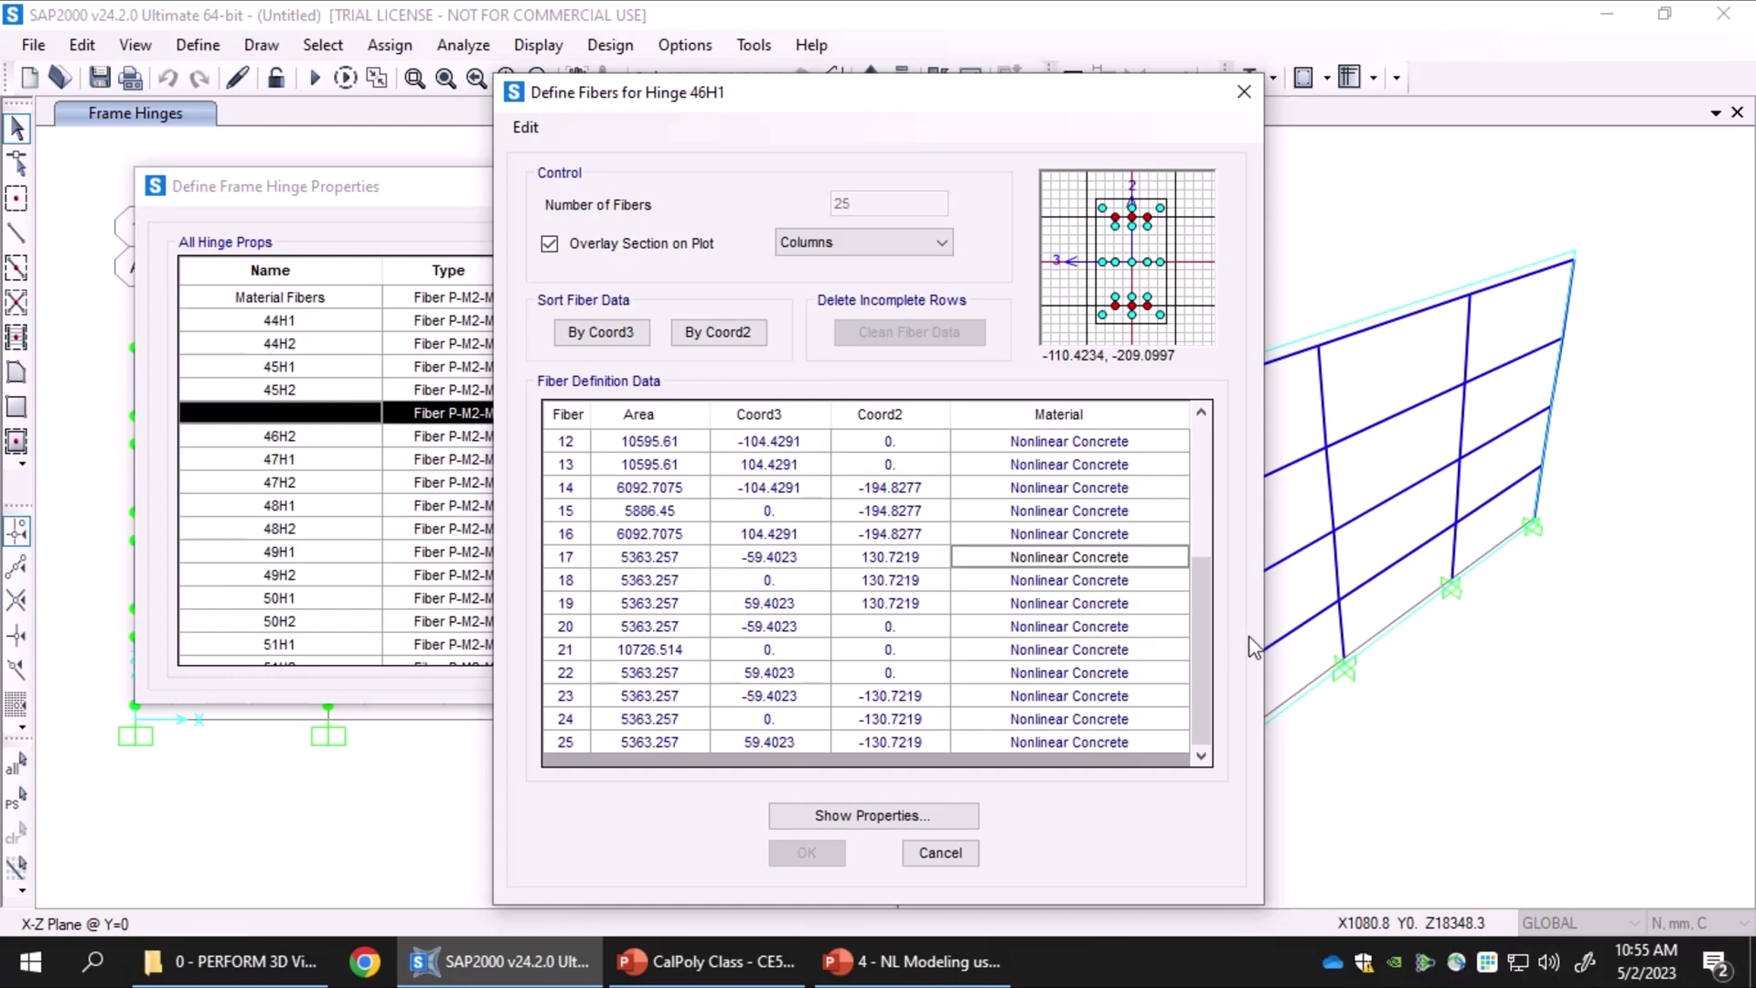
pyautogui.click(942, 854)
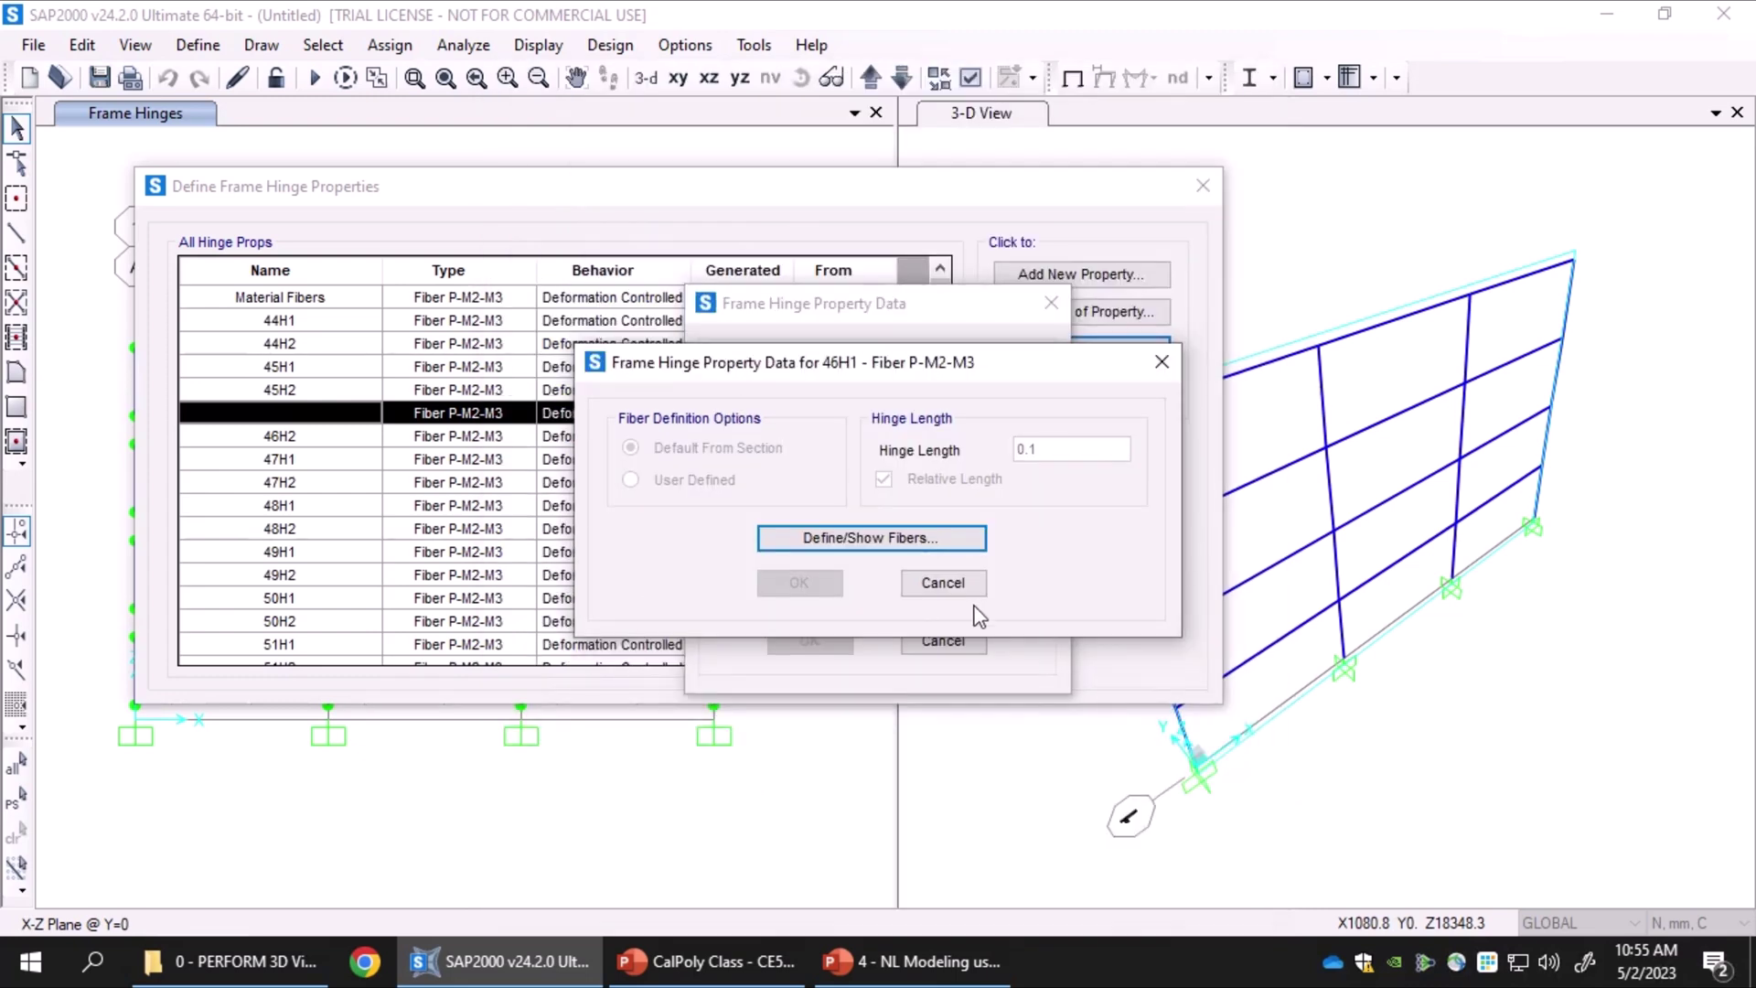
pyautogui.click(943, 581)
pyautogui.click(944, 582)
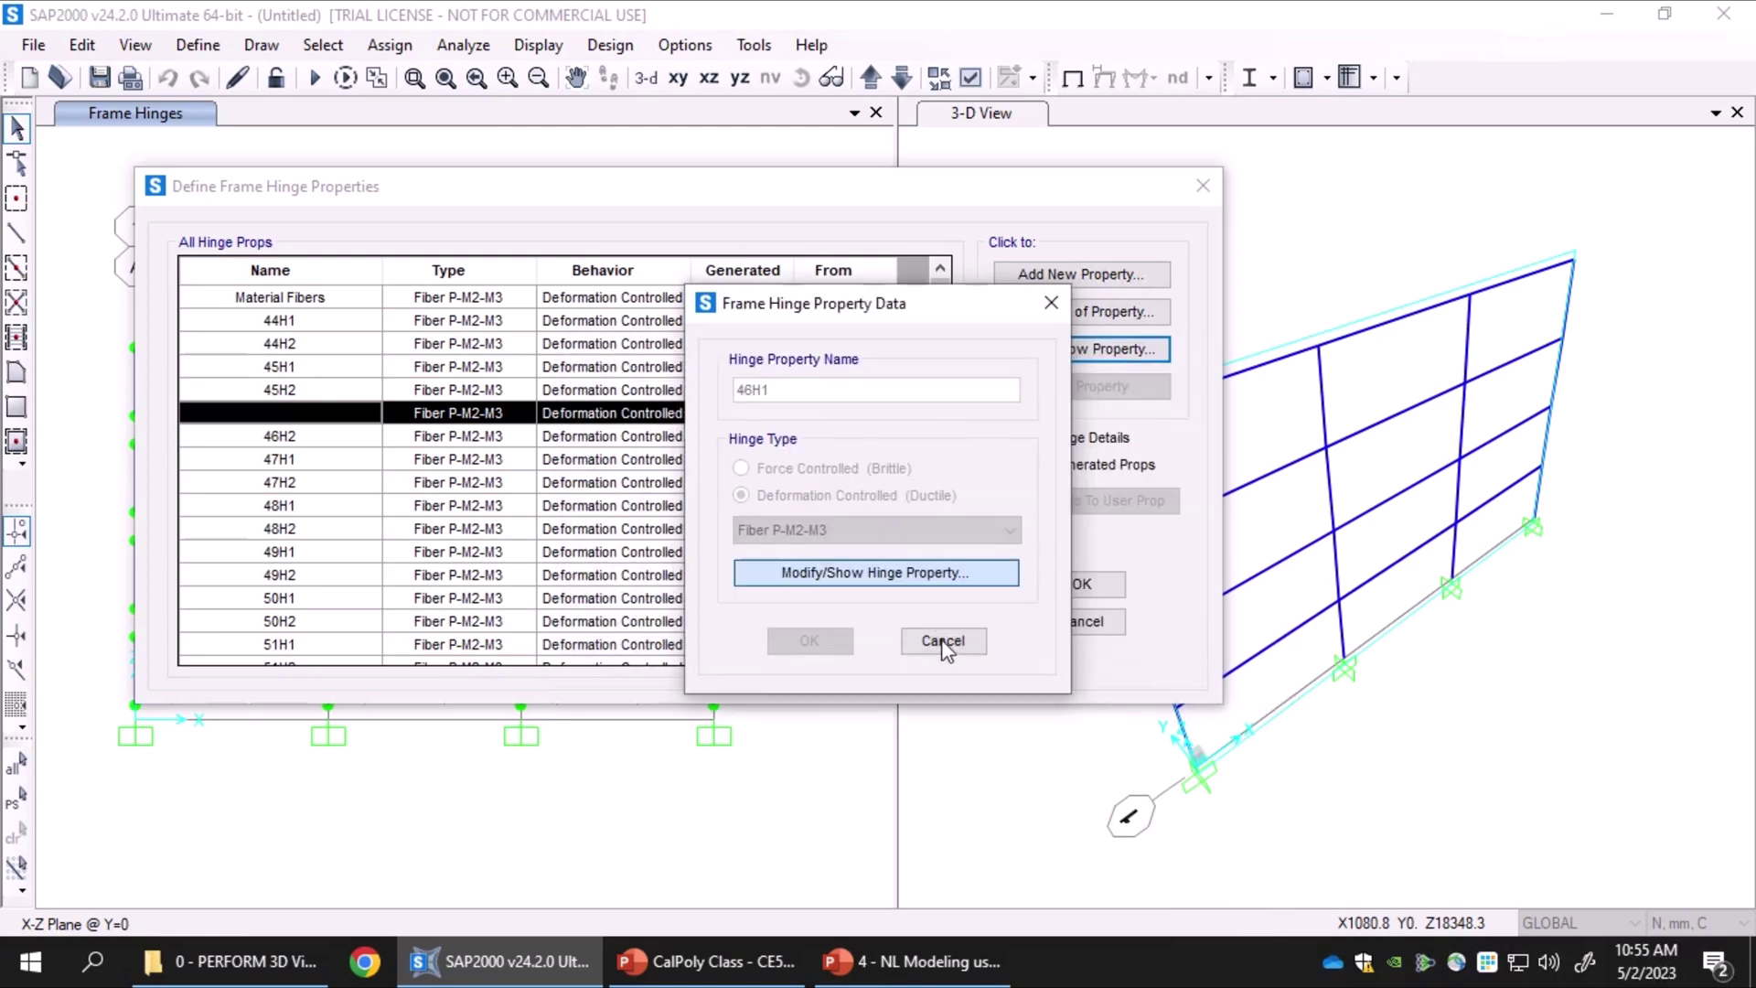
pyautogui.click(943, 582)
pyautogui.click(944, 642)
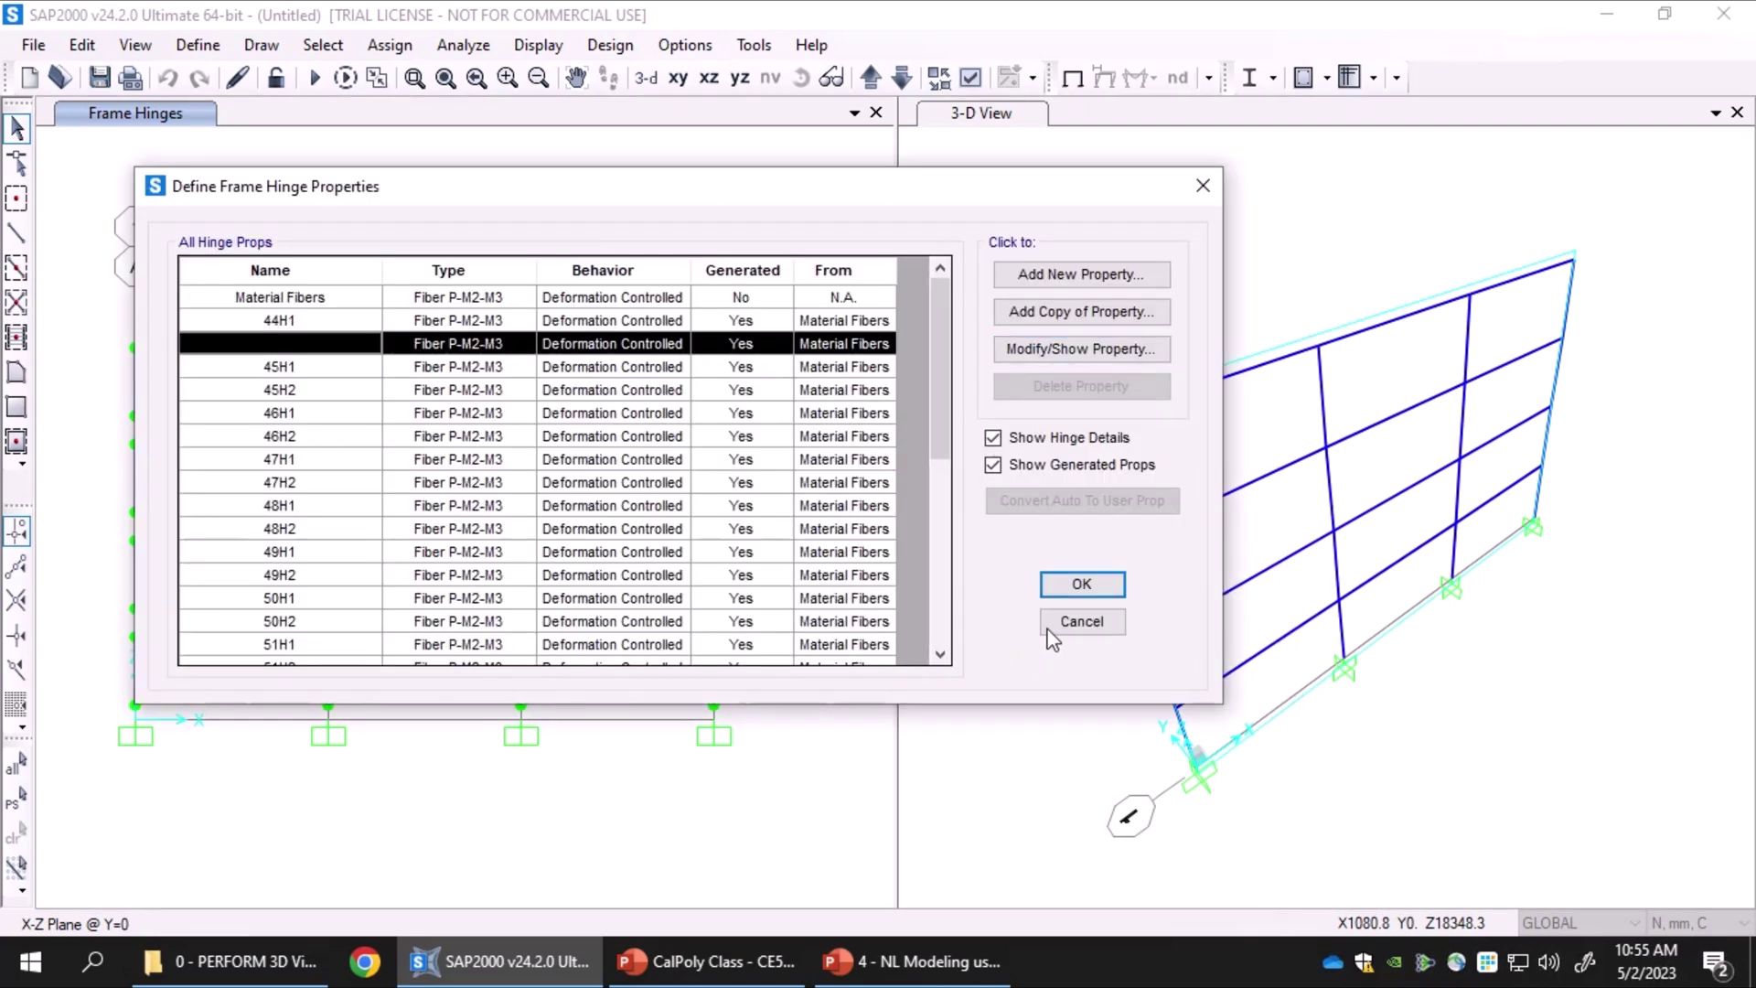
pyautogui.click(1080, 623)
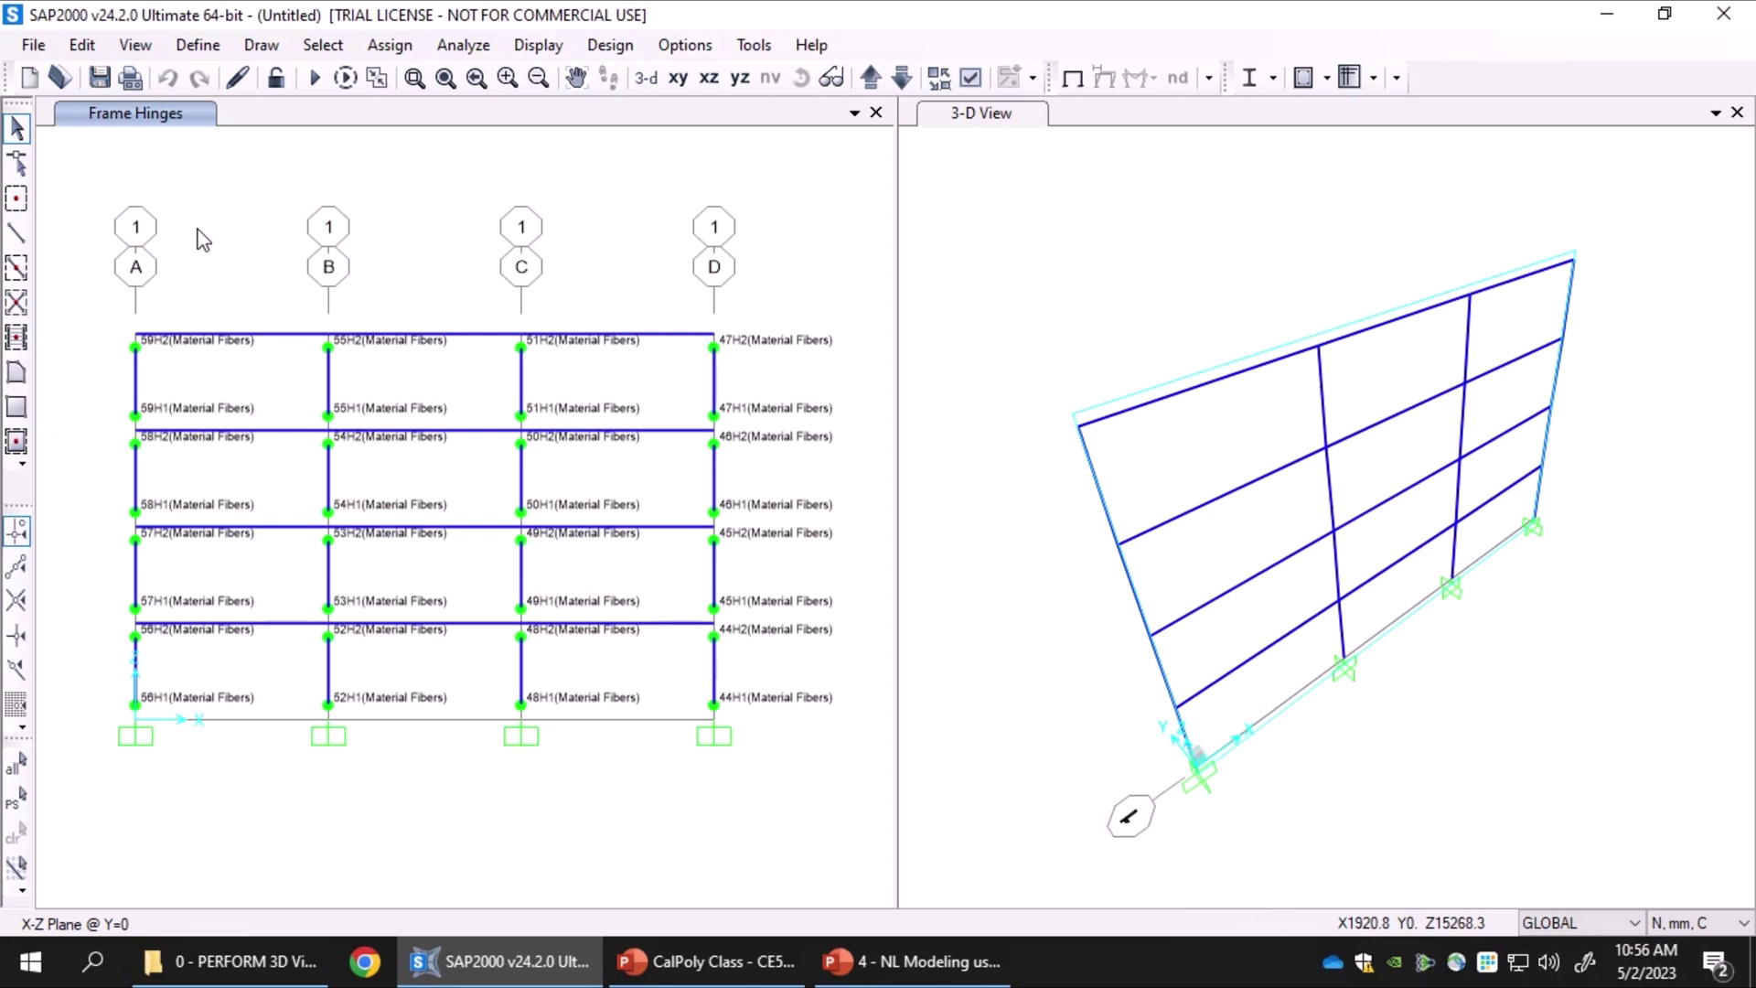
# Start a new load case and set it to Static with the Nonlinear analysis type
pyautogui.click(197, 45)
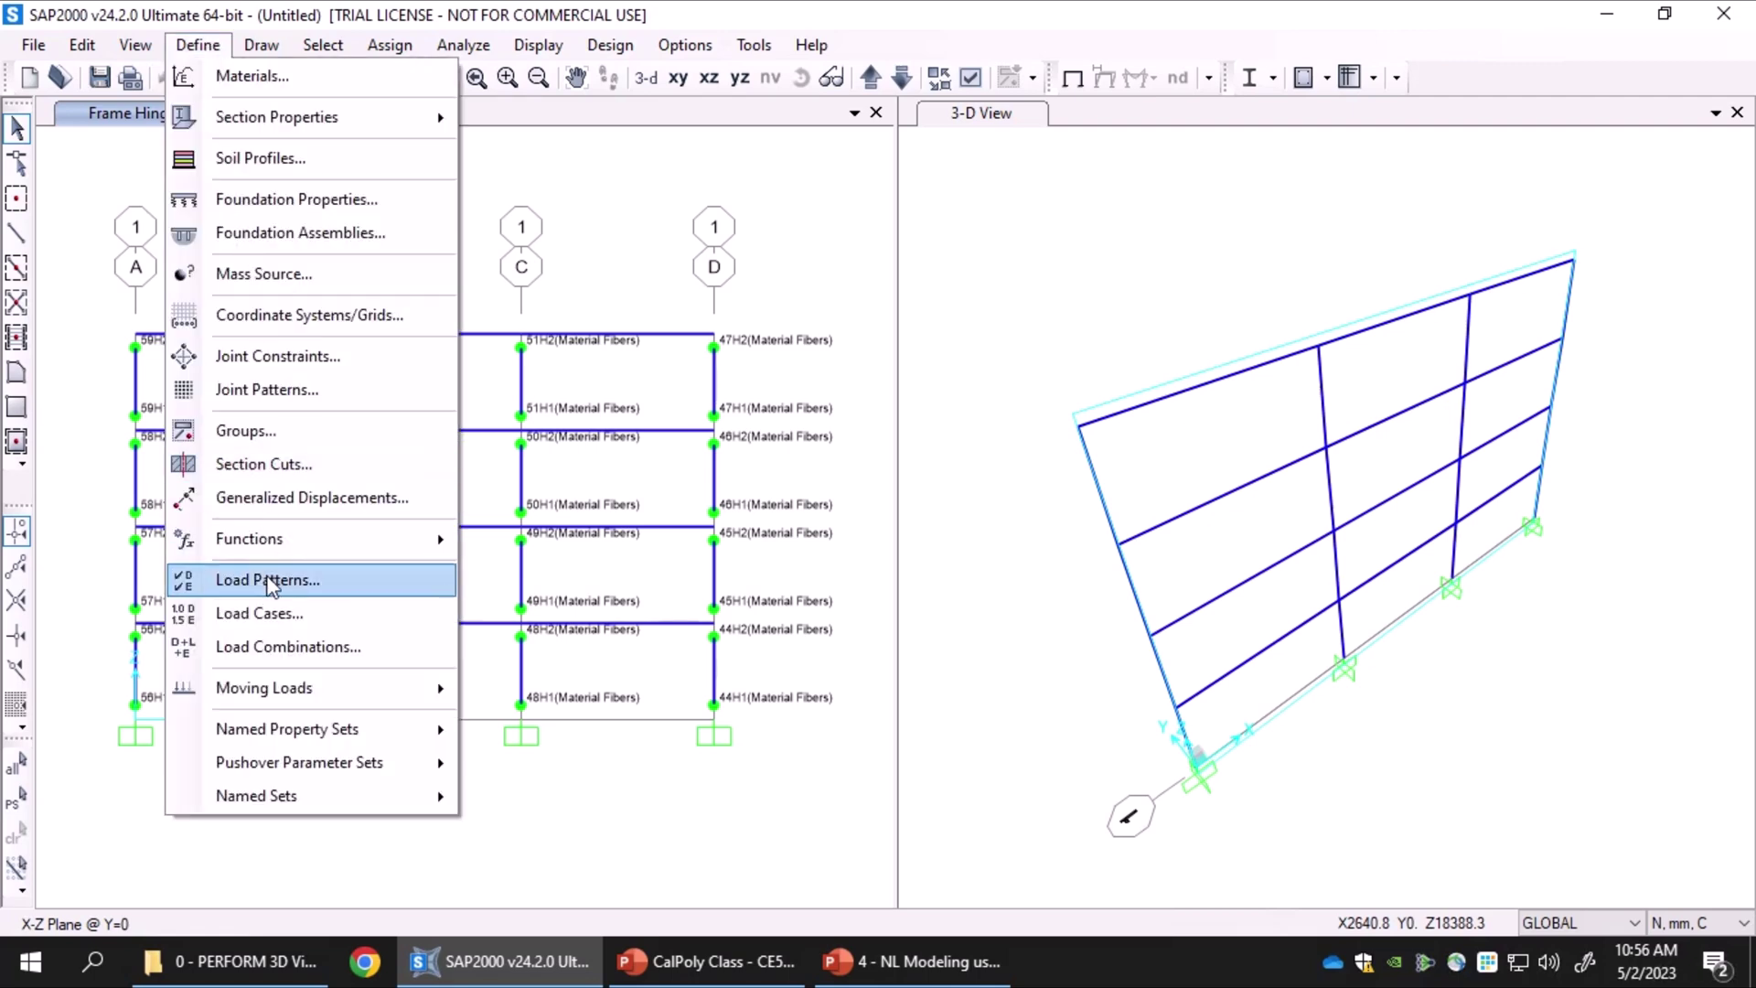
pyautogui.click(273, 613)
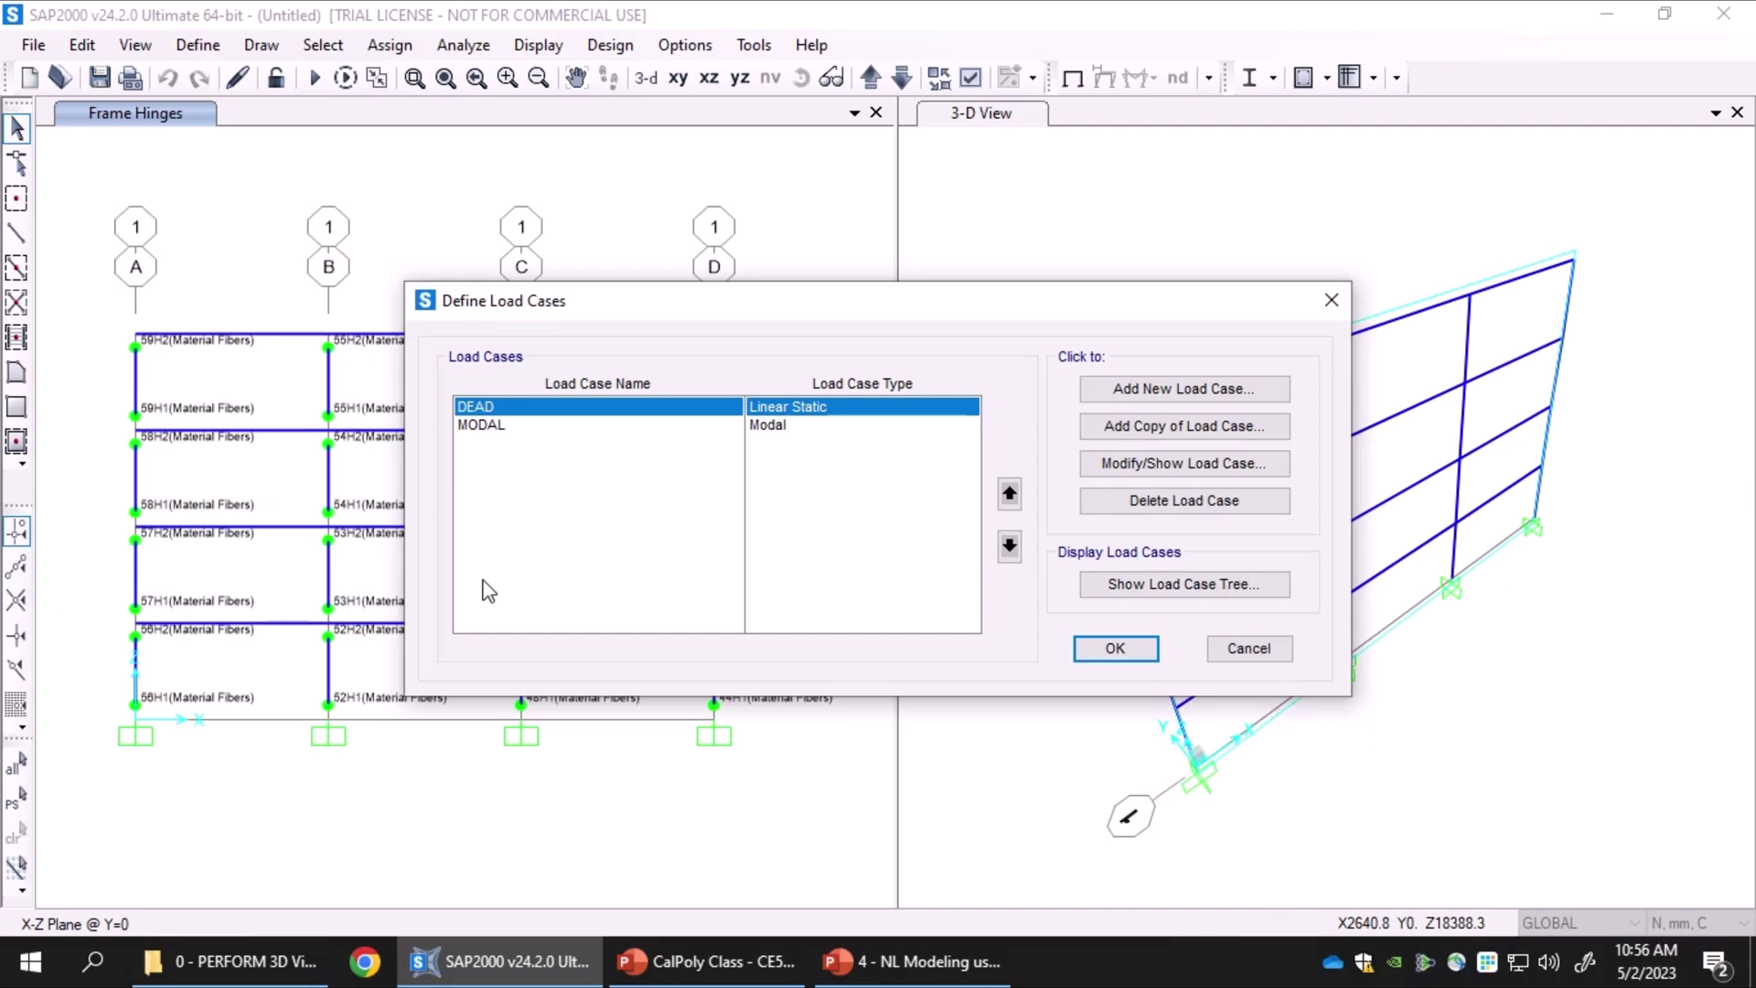
pyautogui.click(1172, 393)
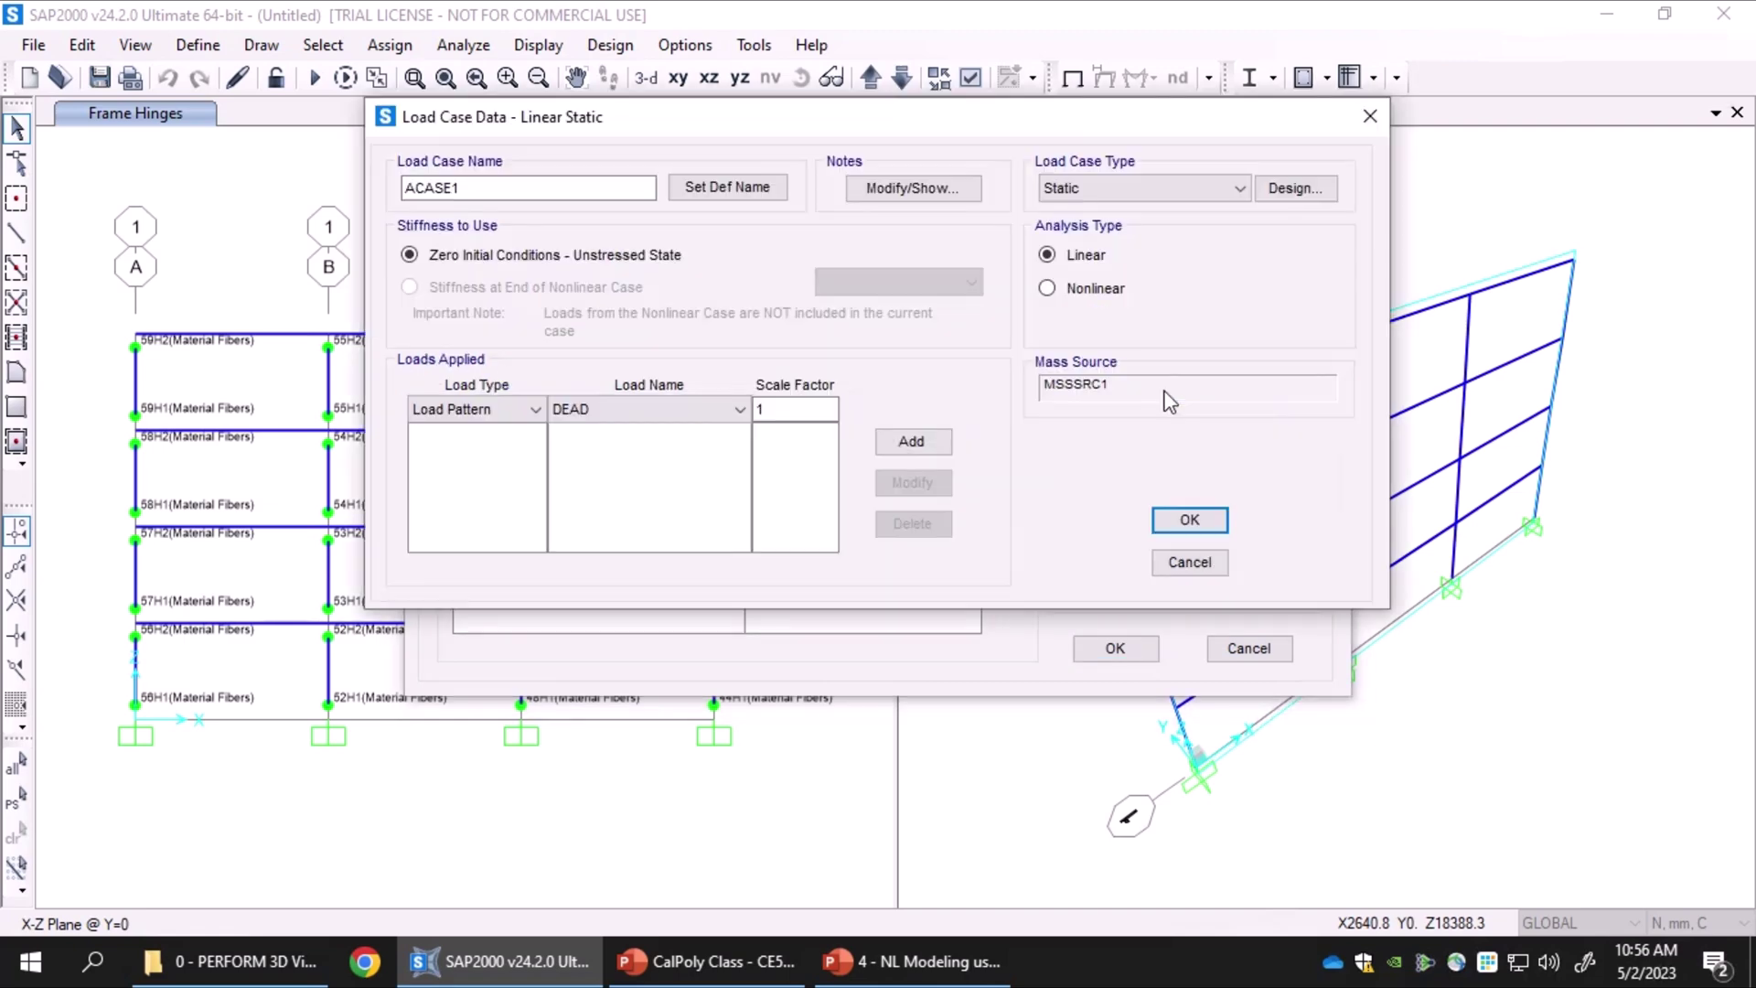
pyautogui.click(1139, 189)
pyautogui.click(1092, 218)
pyautogui.click(1074, 291)
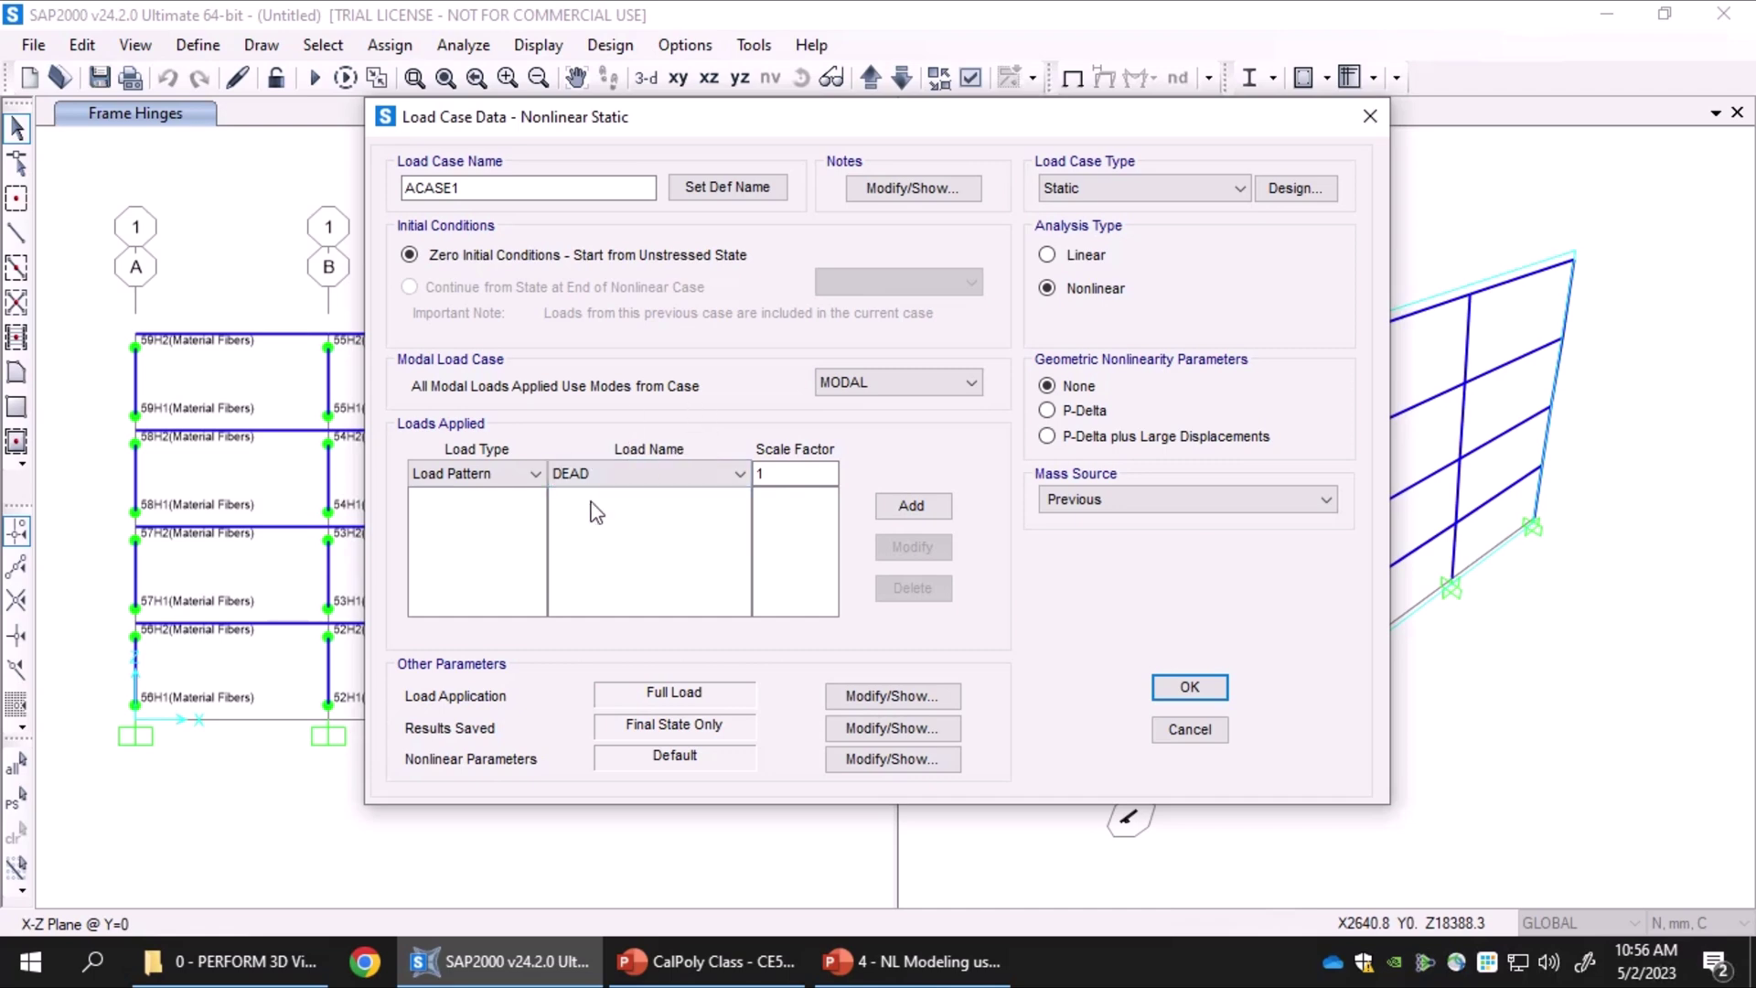
# Look through the available load types and load names for the loads applied in the nonlinear static case
pyautogui.click(503, 474)
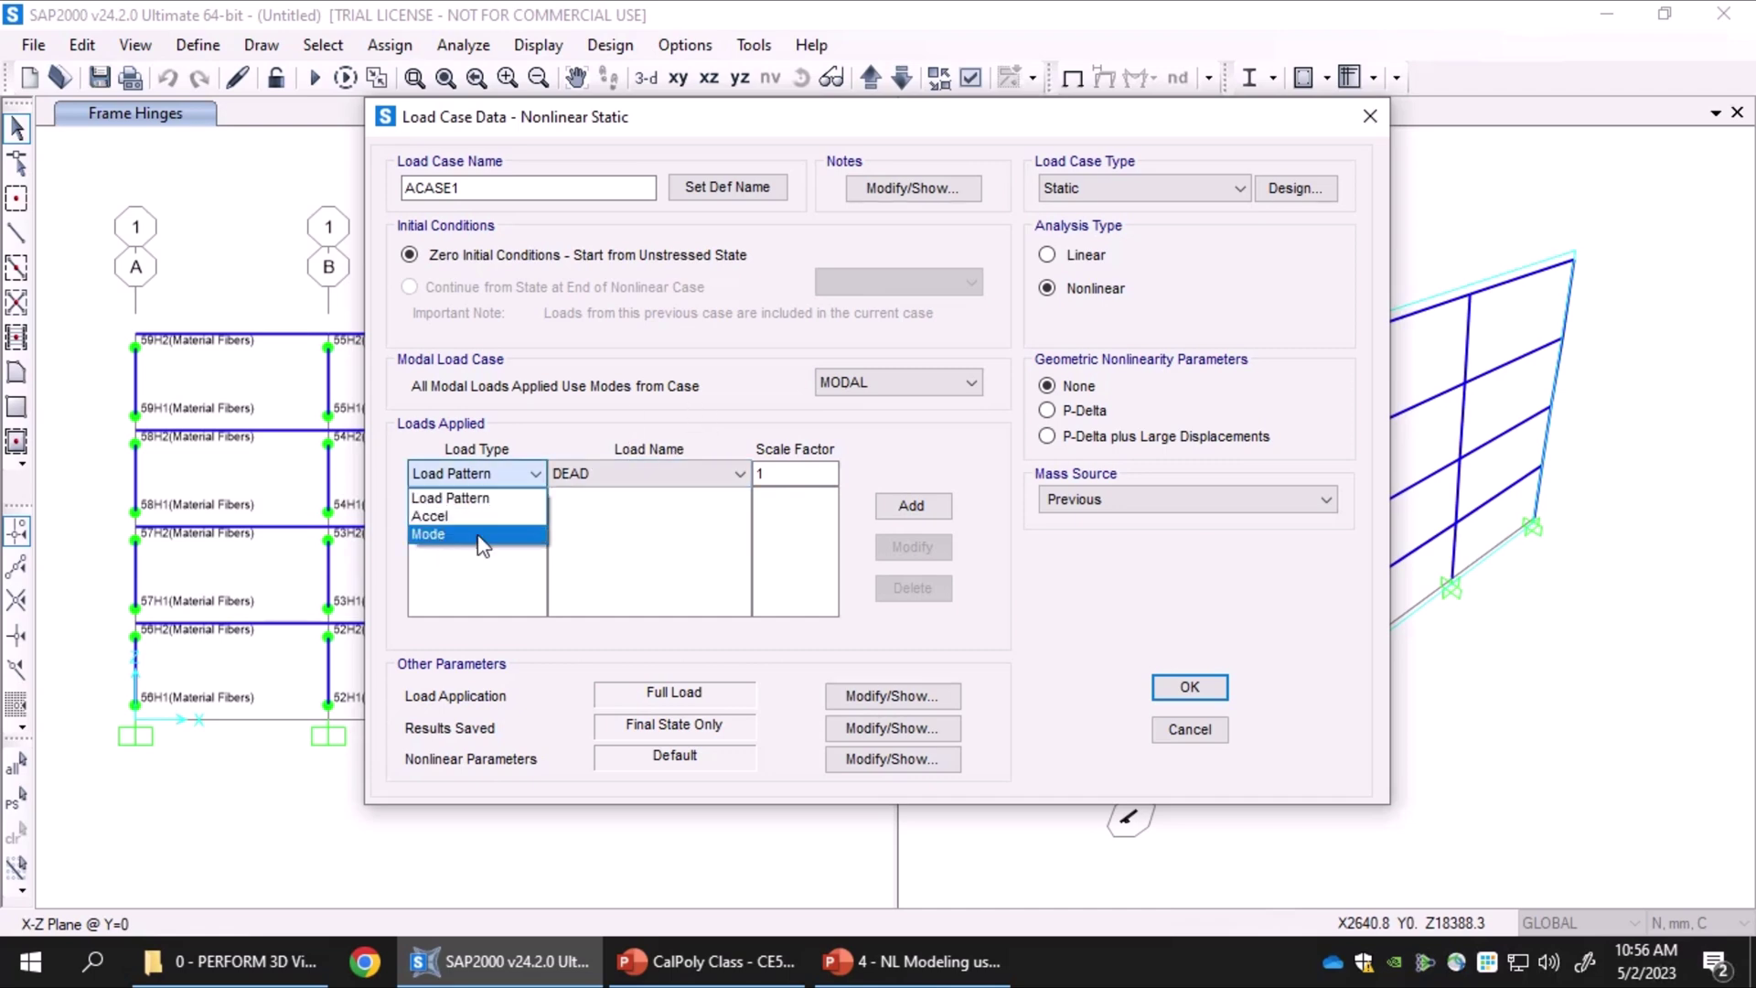
pyautogui.click(608, 474)
pyautogui.click(635, 474)
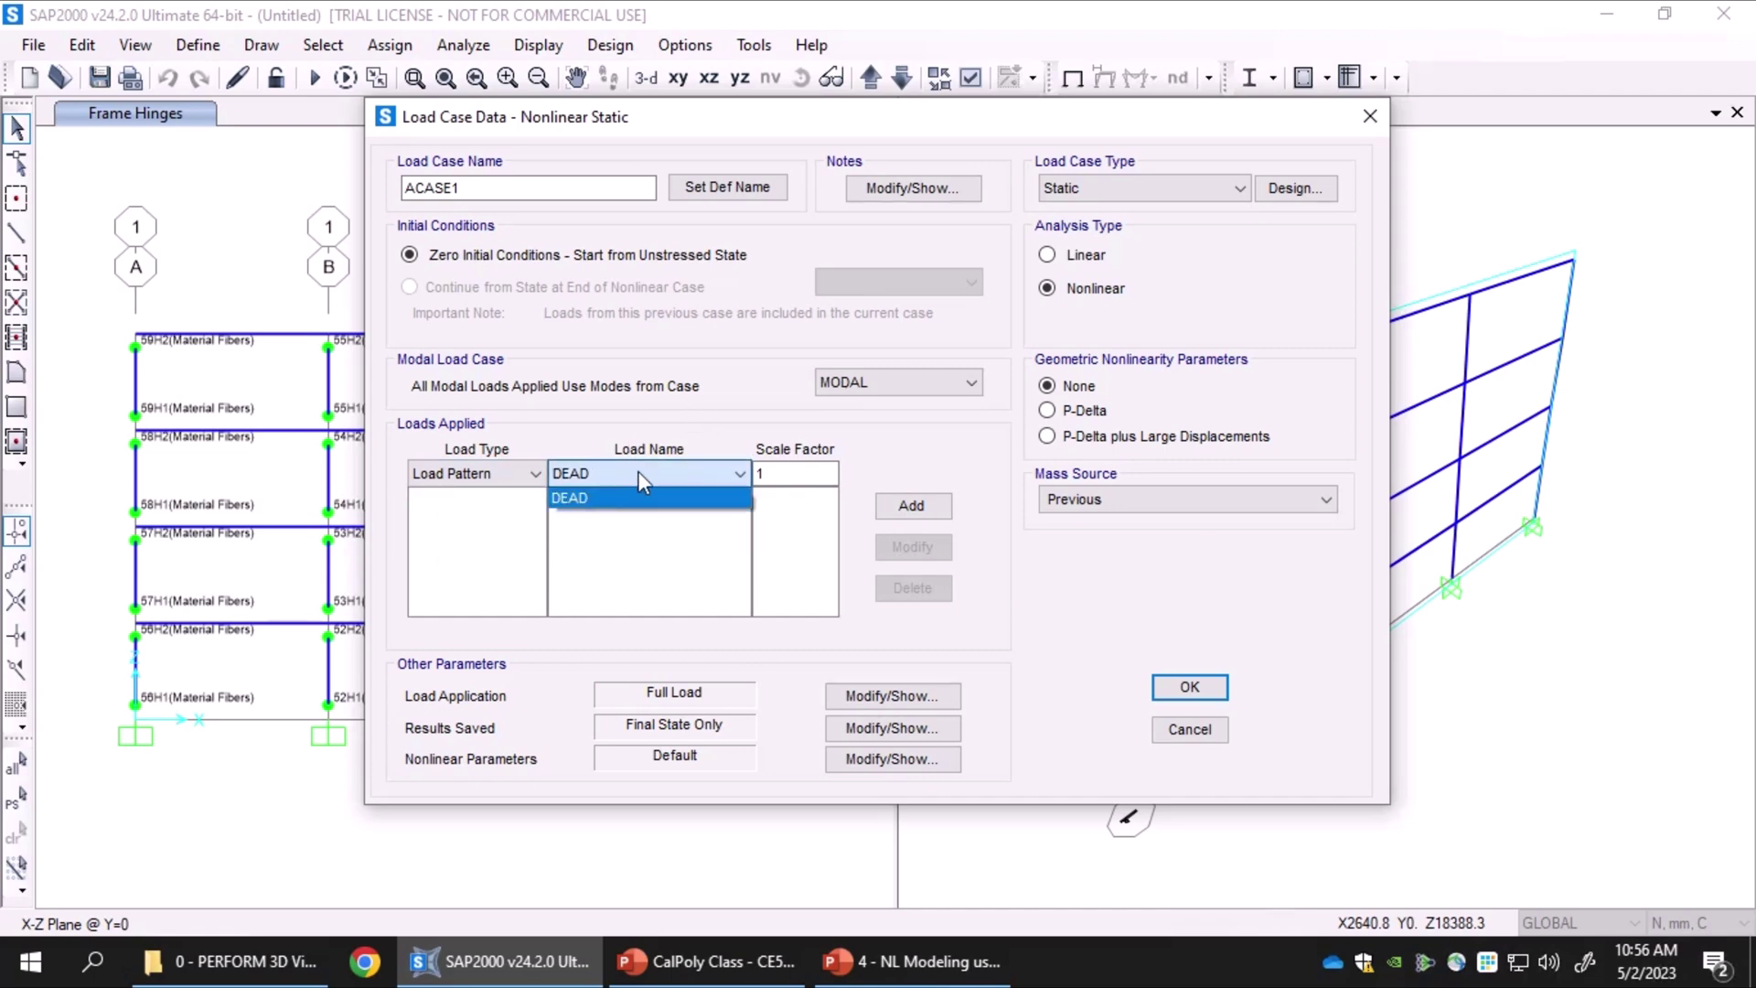
pyautogui.click(639, 470)
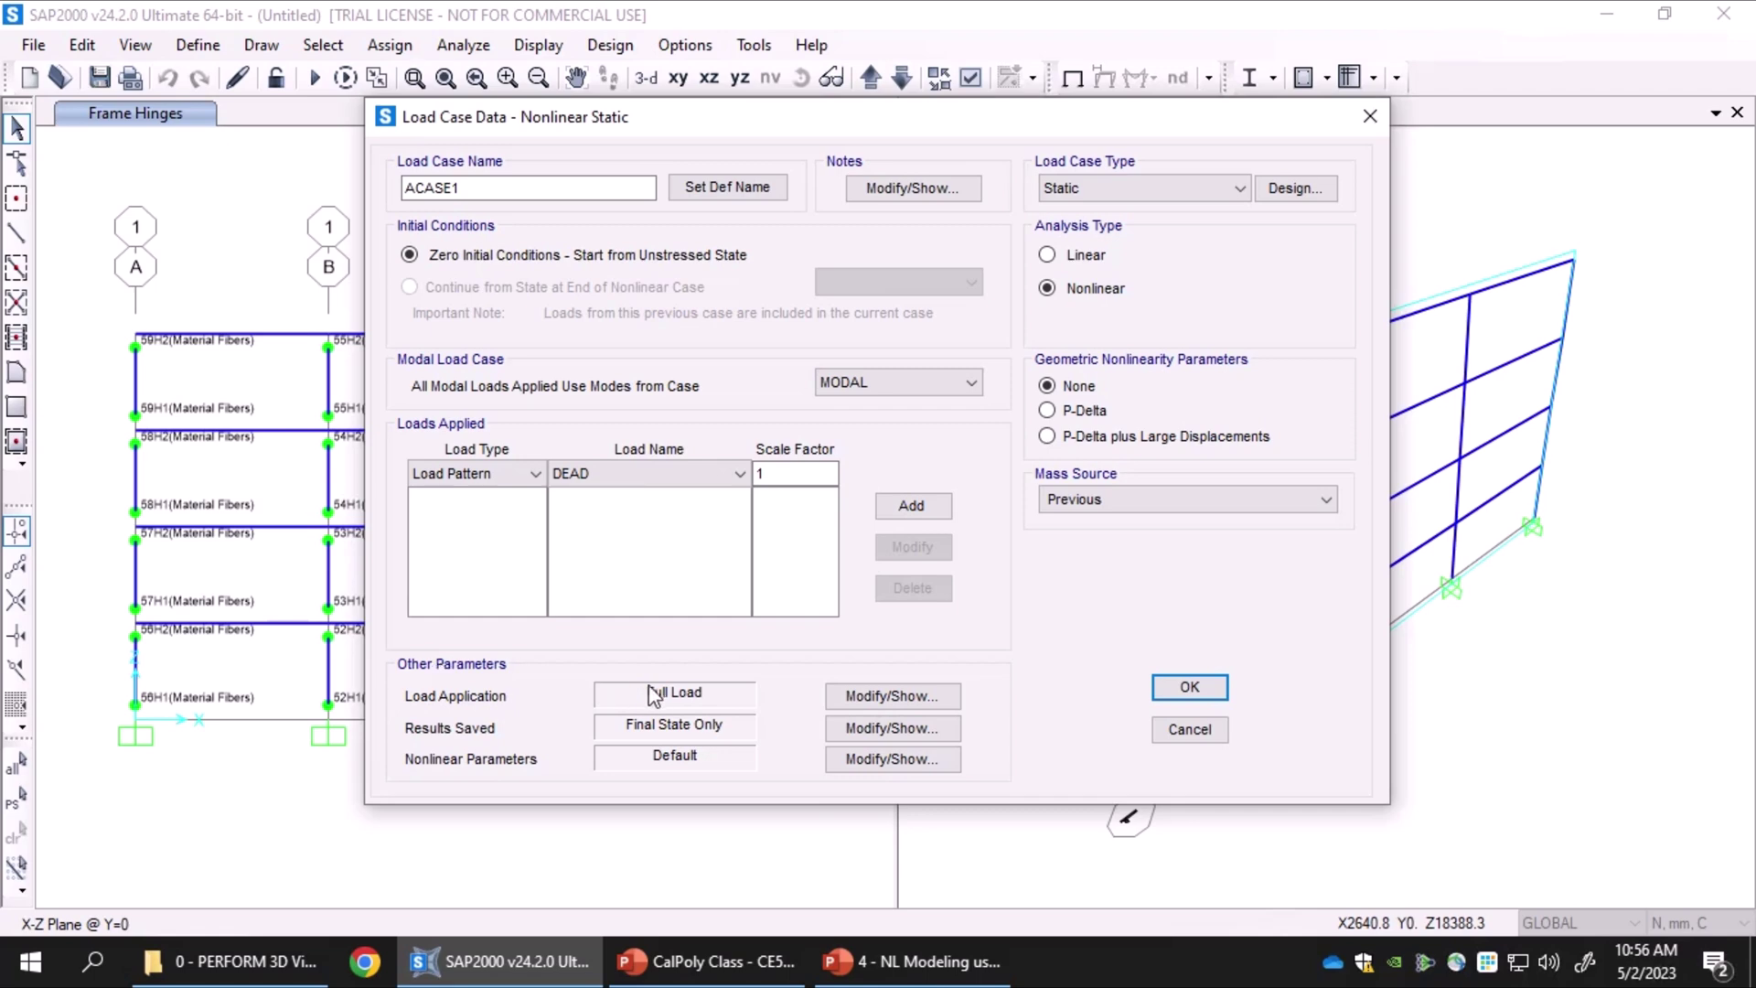
# Review the case's load application control and results saved settings, leaving both without changes
pyautogui.click(913, 695)
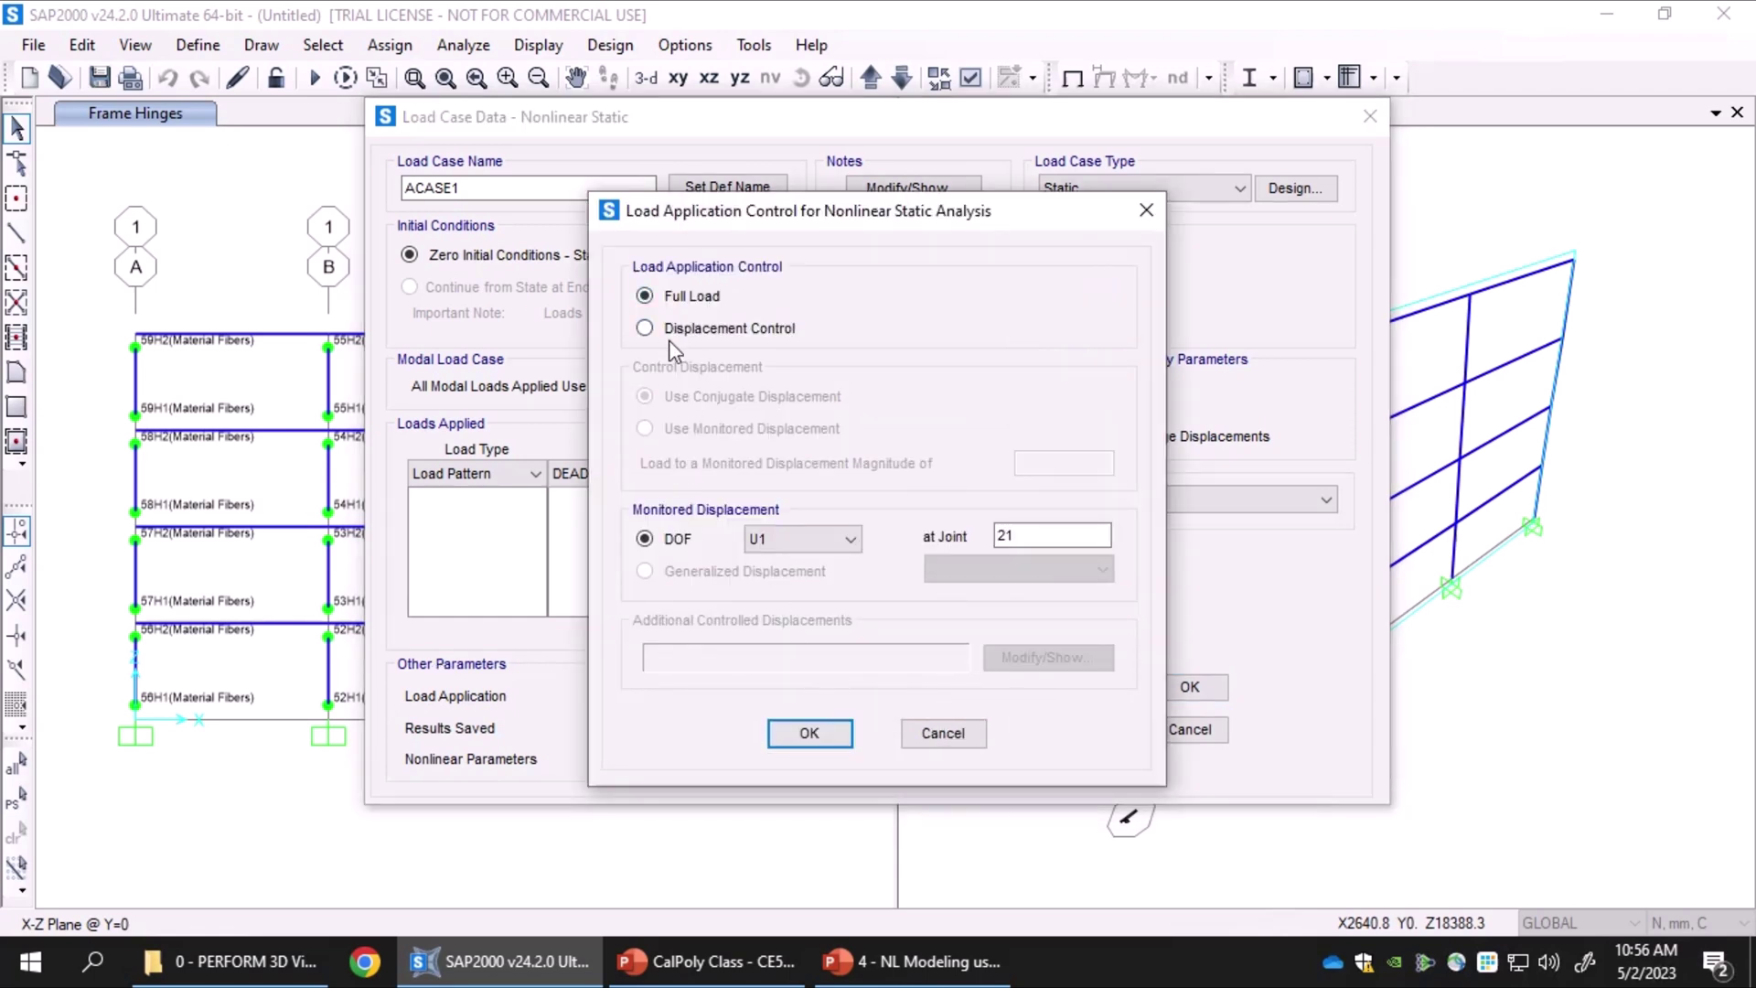
pyautogui.click(935, 739)
pyautogui.click(871, 737)
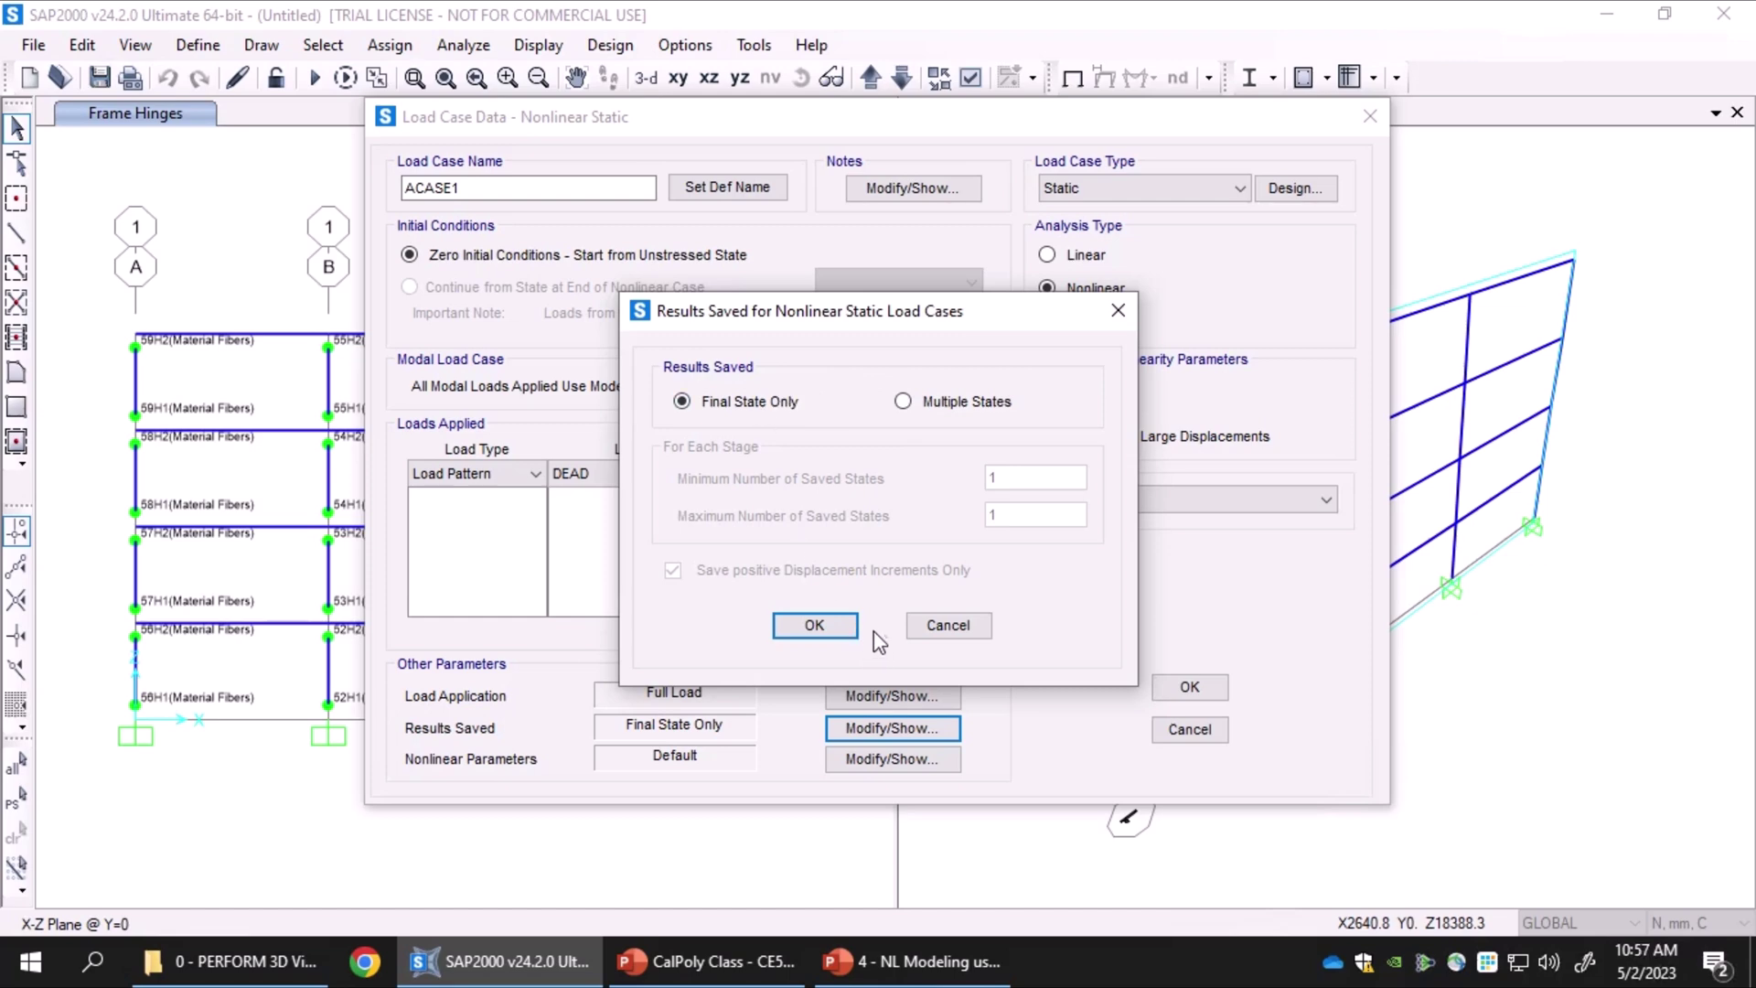
pyautogui.click(926, 630)
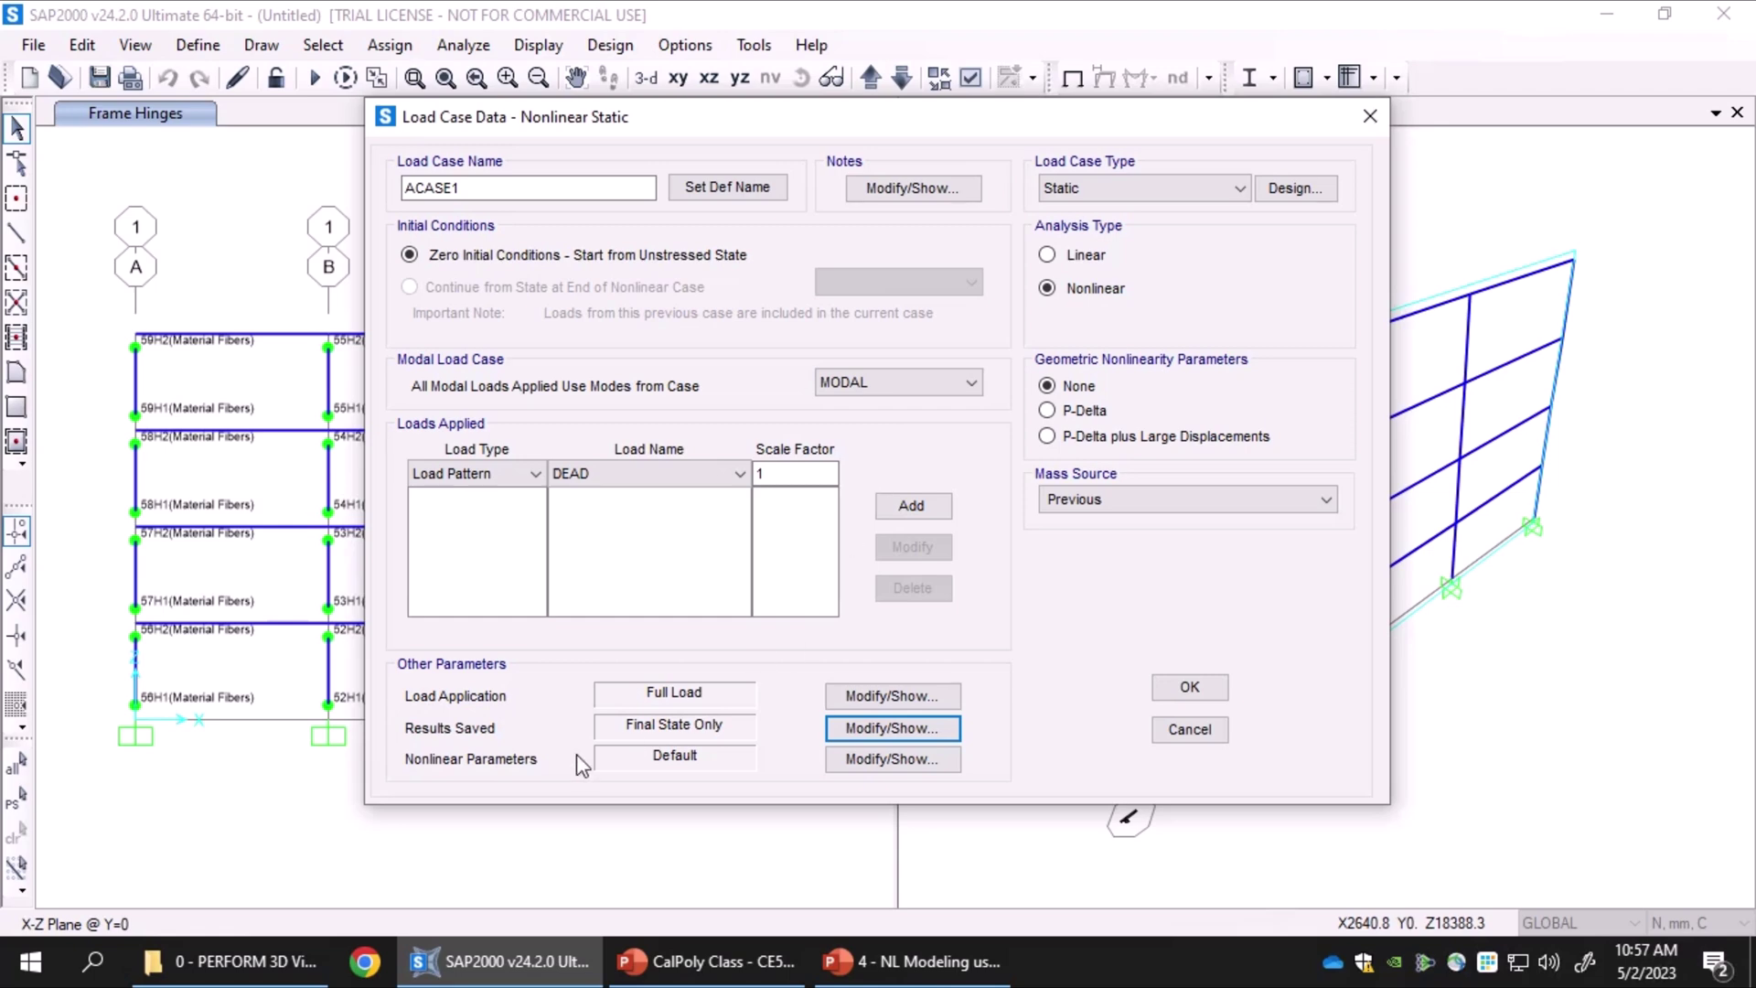
# Examine the case's nonlinear solution control and target force iteration parameters, leaving them without changes
pyautogui.click(898, 762)
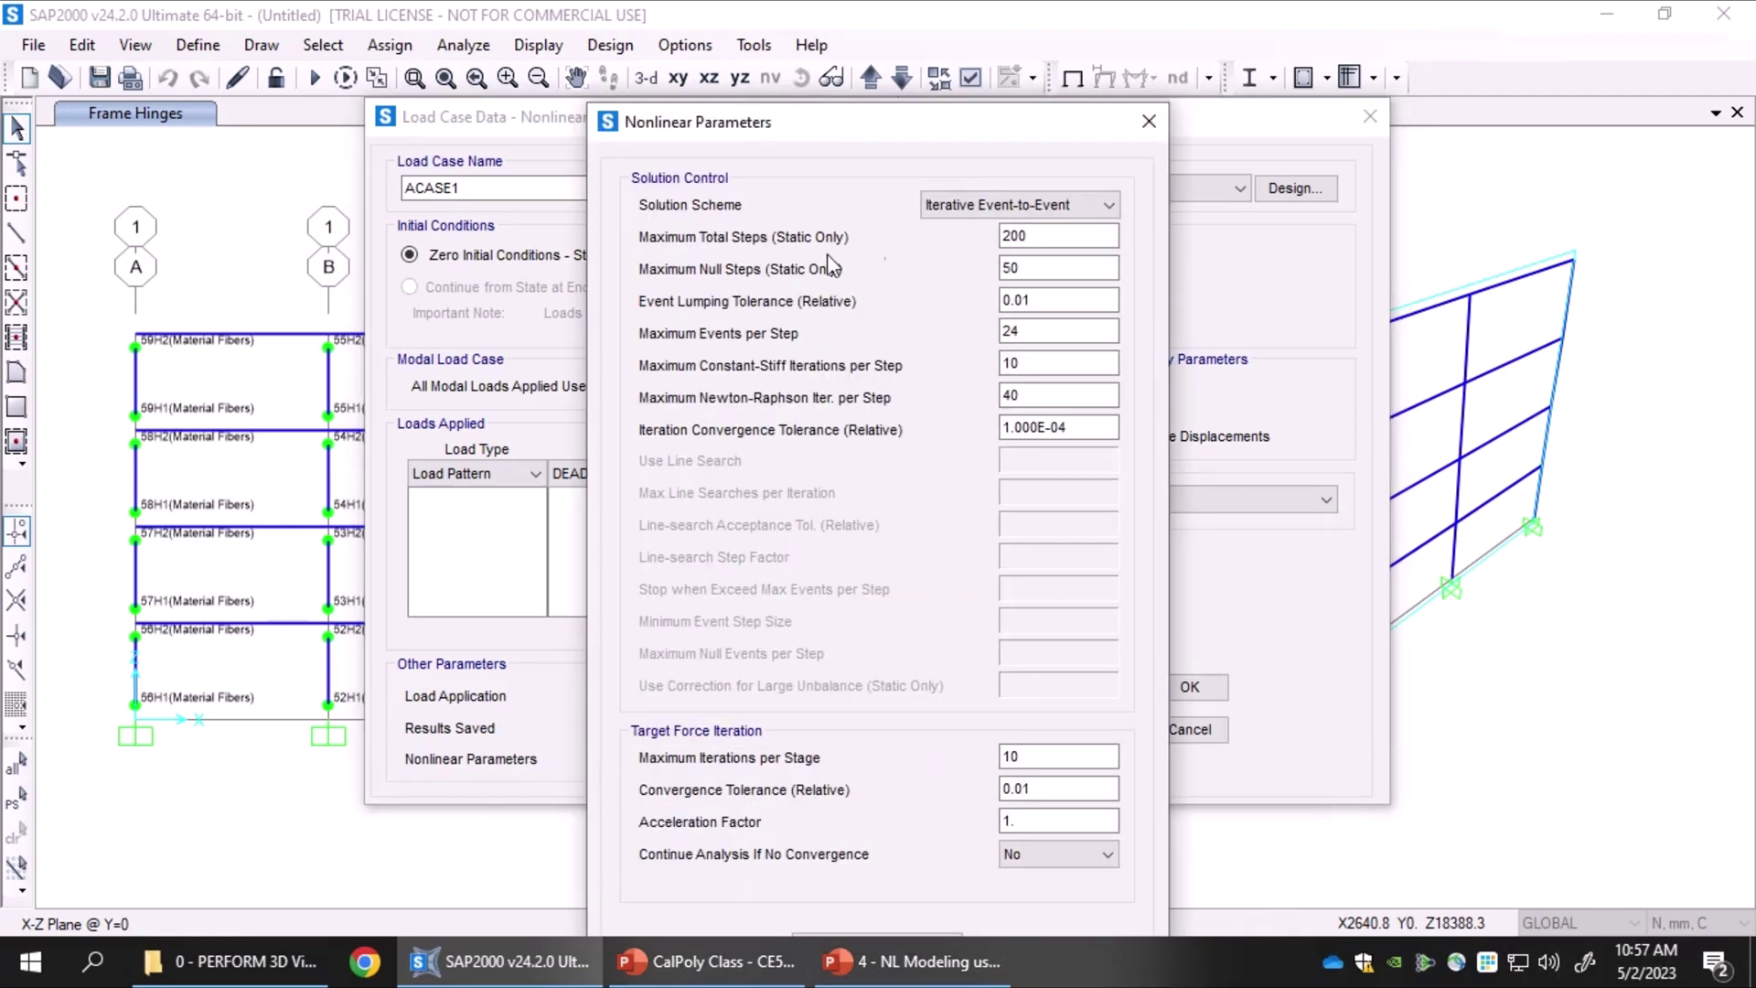
pyautogui.doubleClick(1050, 236)
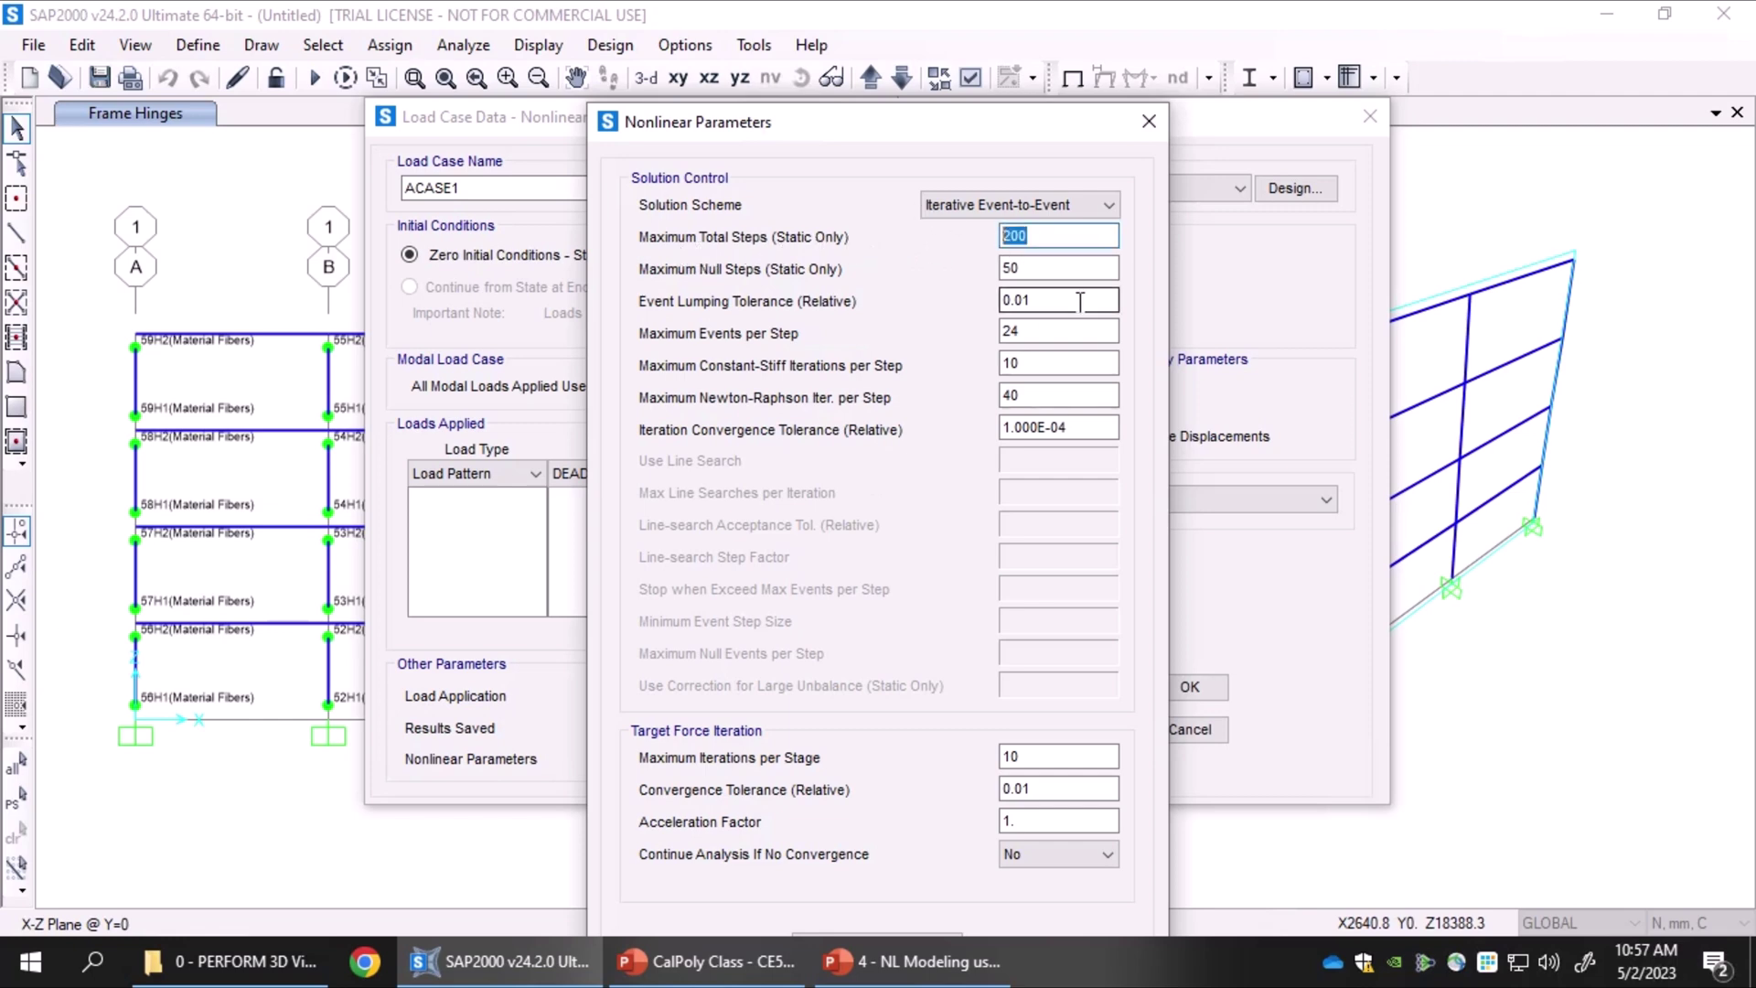
pyautogui.moveTo(1060, 124); pyautogui.dragTo(1192, 95)
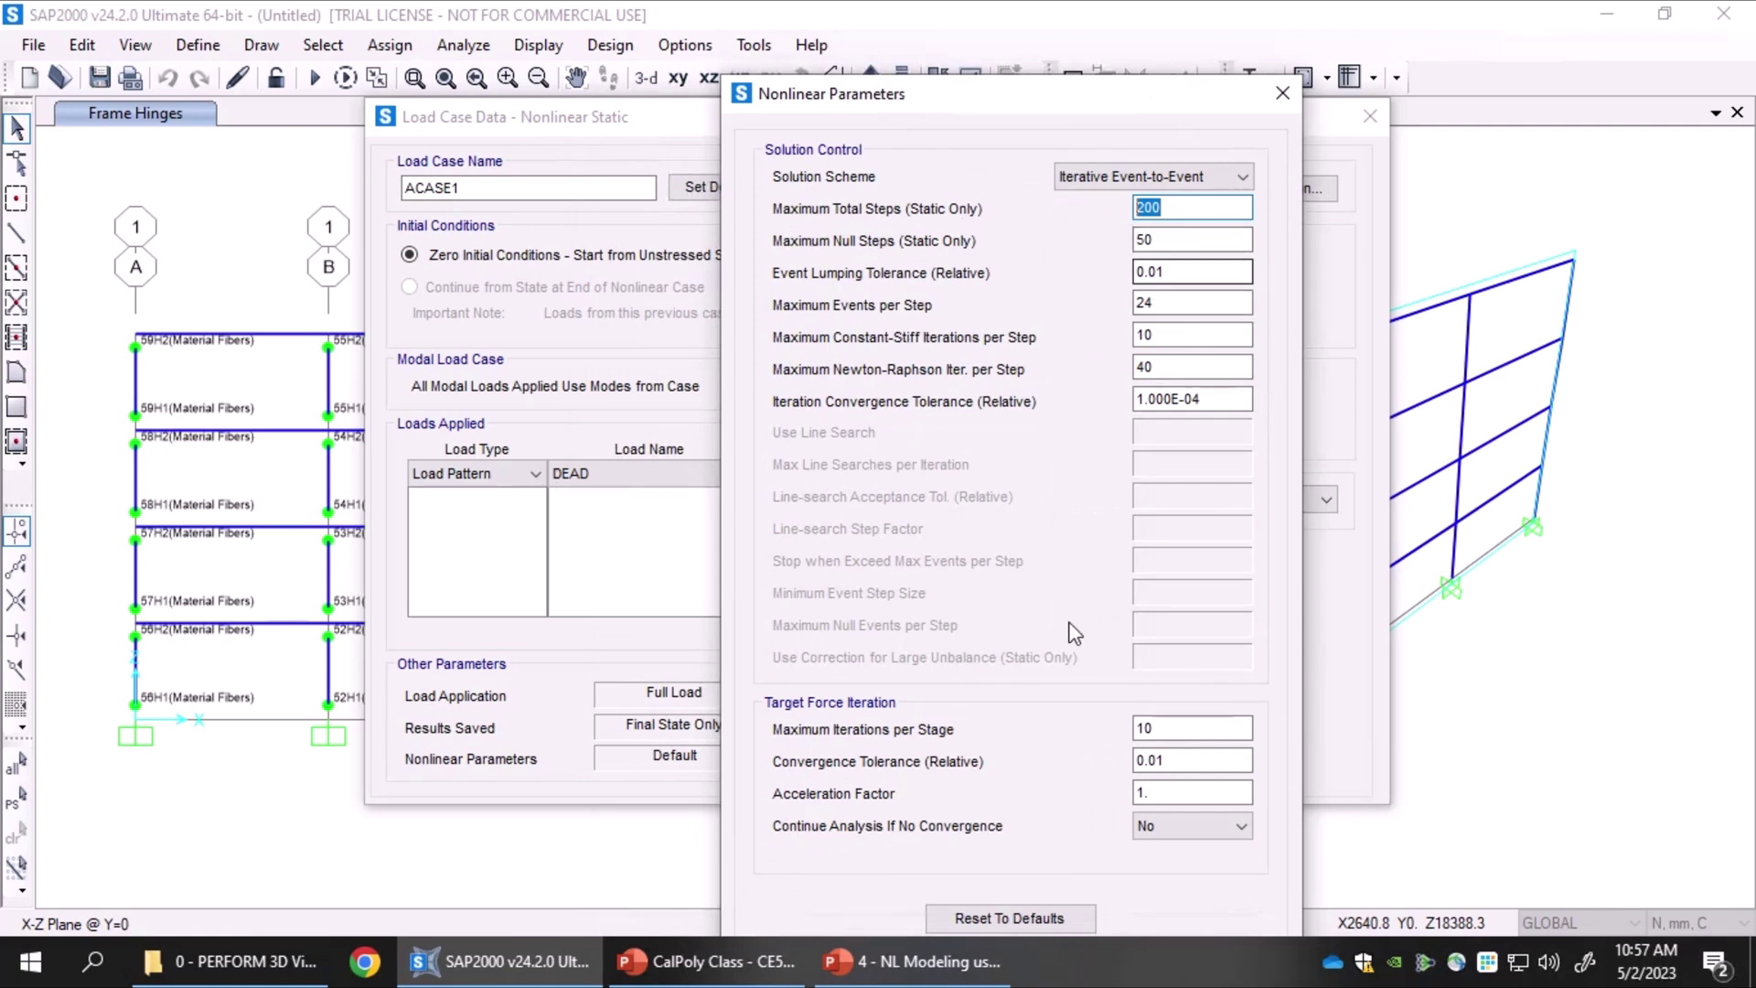
pyautogui.moveTo(1047, 101); pyautogui.dragTo(1063, 43)
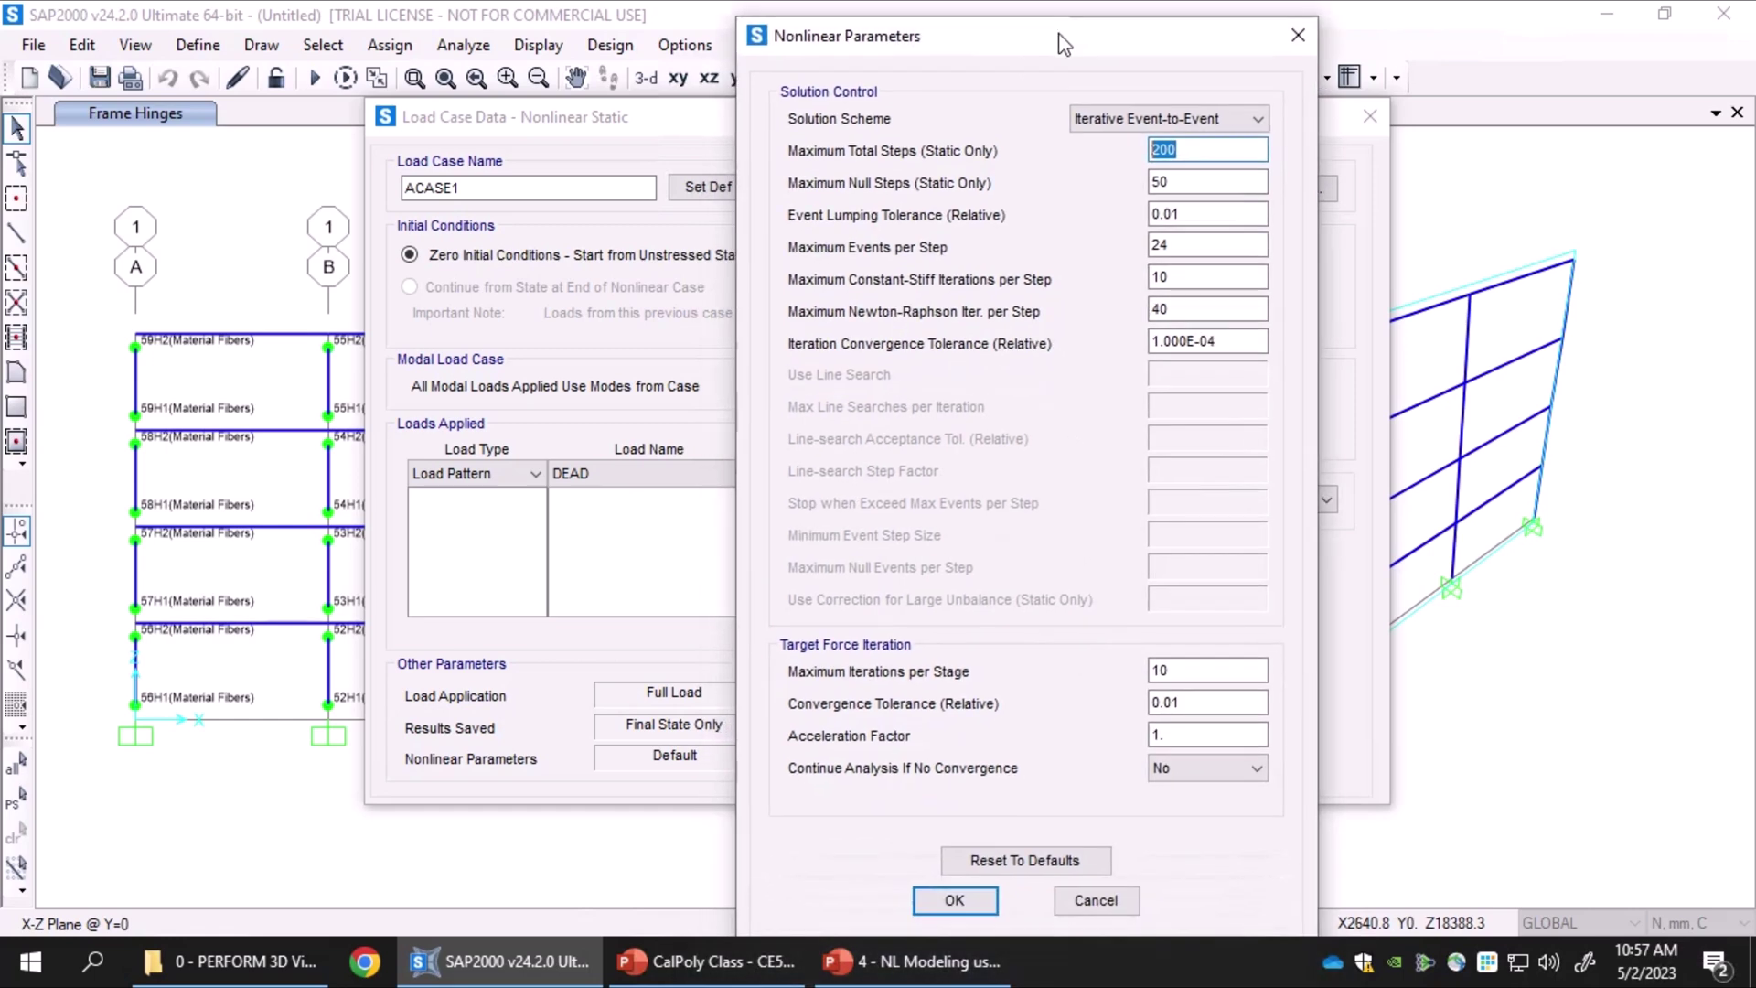
pyautogui.click(1086, 900)
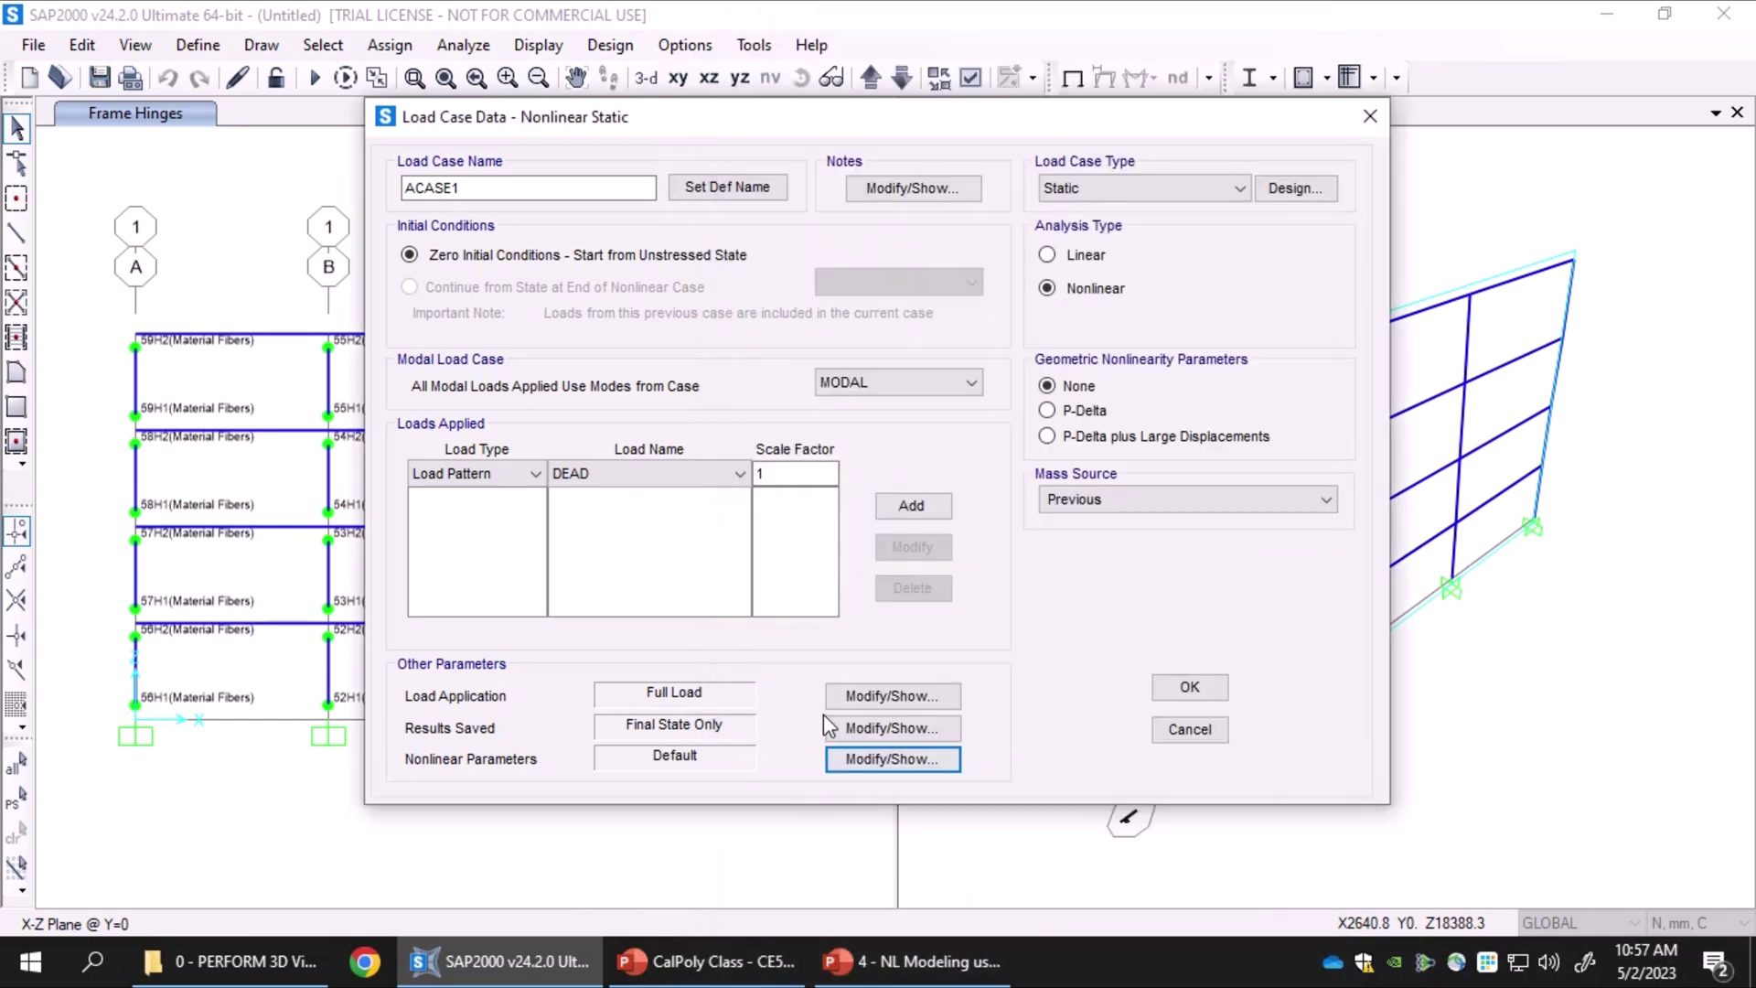
# Try the Multiple States option for the saved results, inspect its minimum and maximum saved states, and discard the change
pyautogui.click(892, 728)
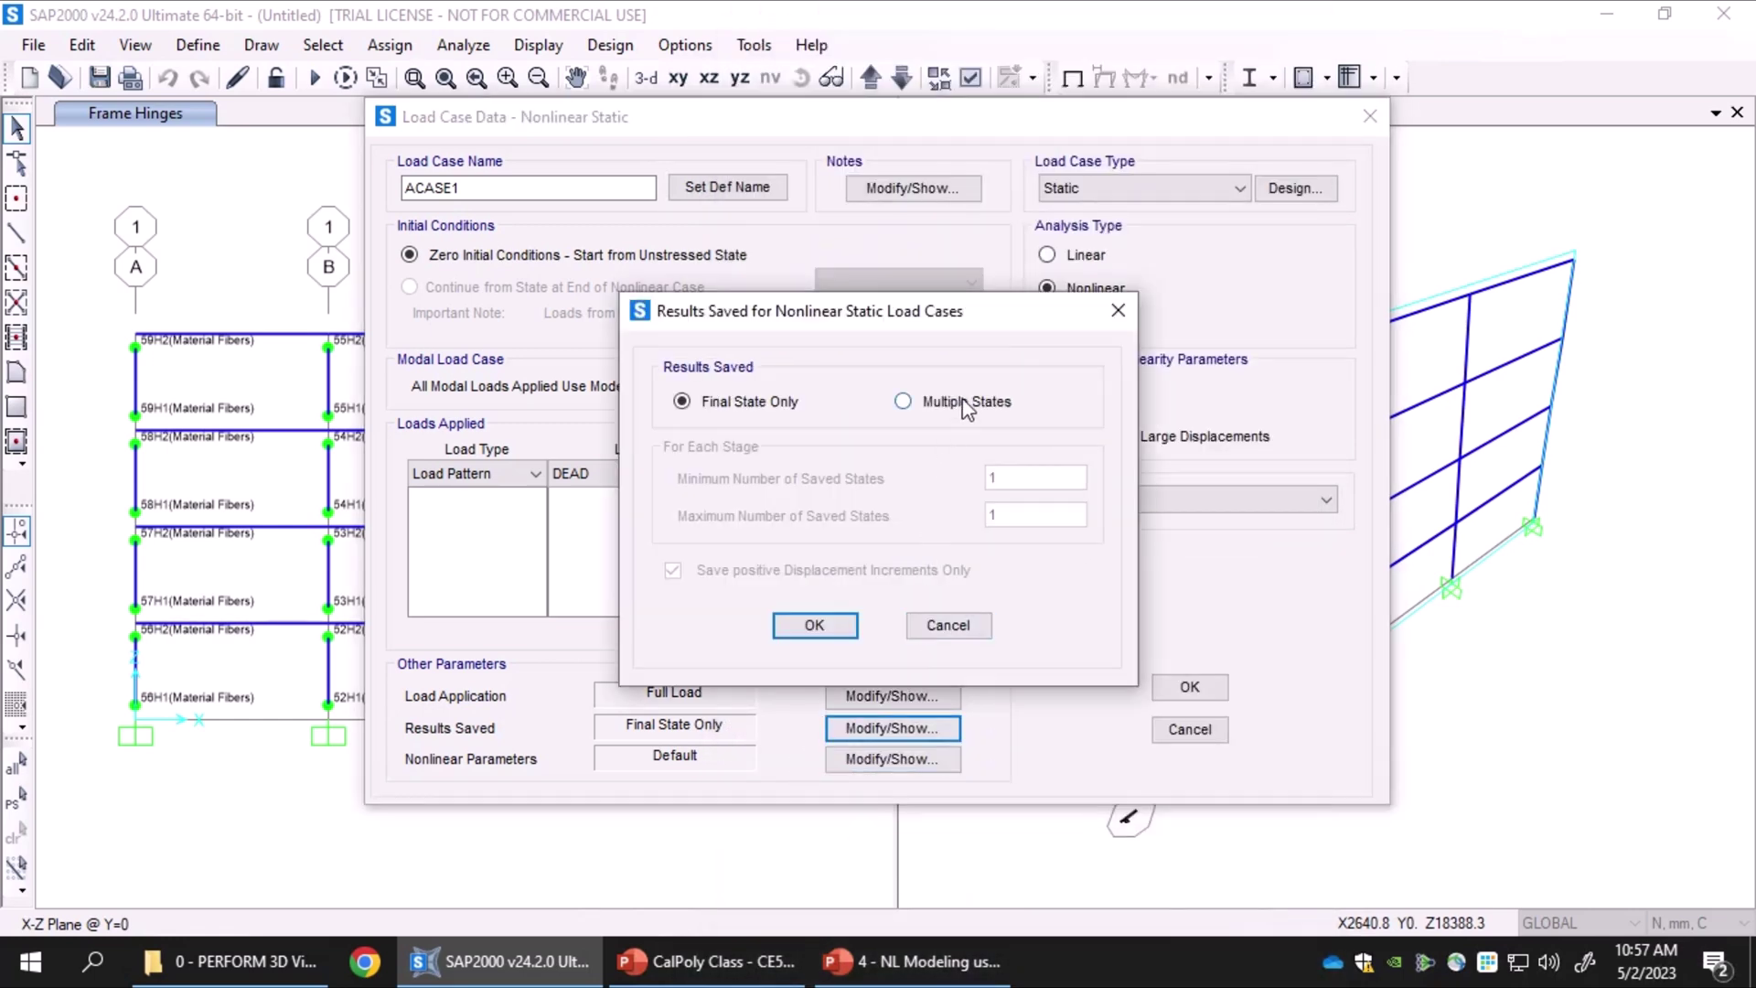
pyautogui.click(903, 401)
pyautogui.doubleClick(1021, 477)
pyautogui.click(1010, 515)
pyautogui.hotkey('shift', 'Home')
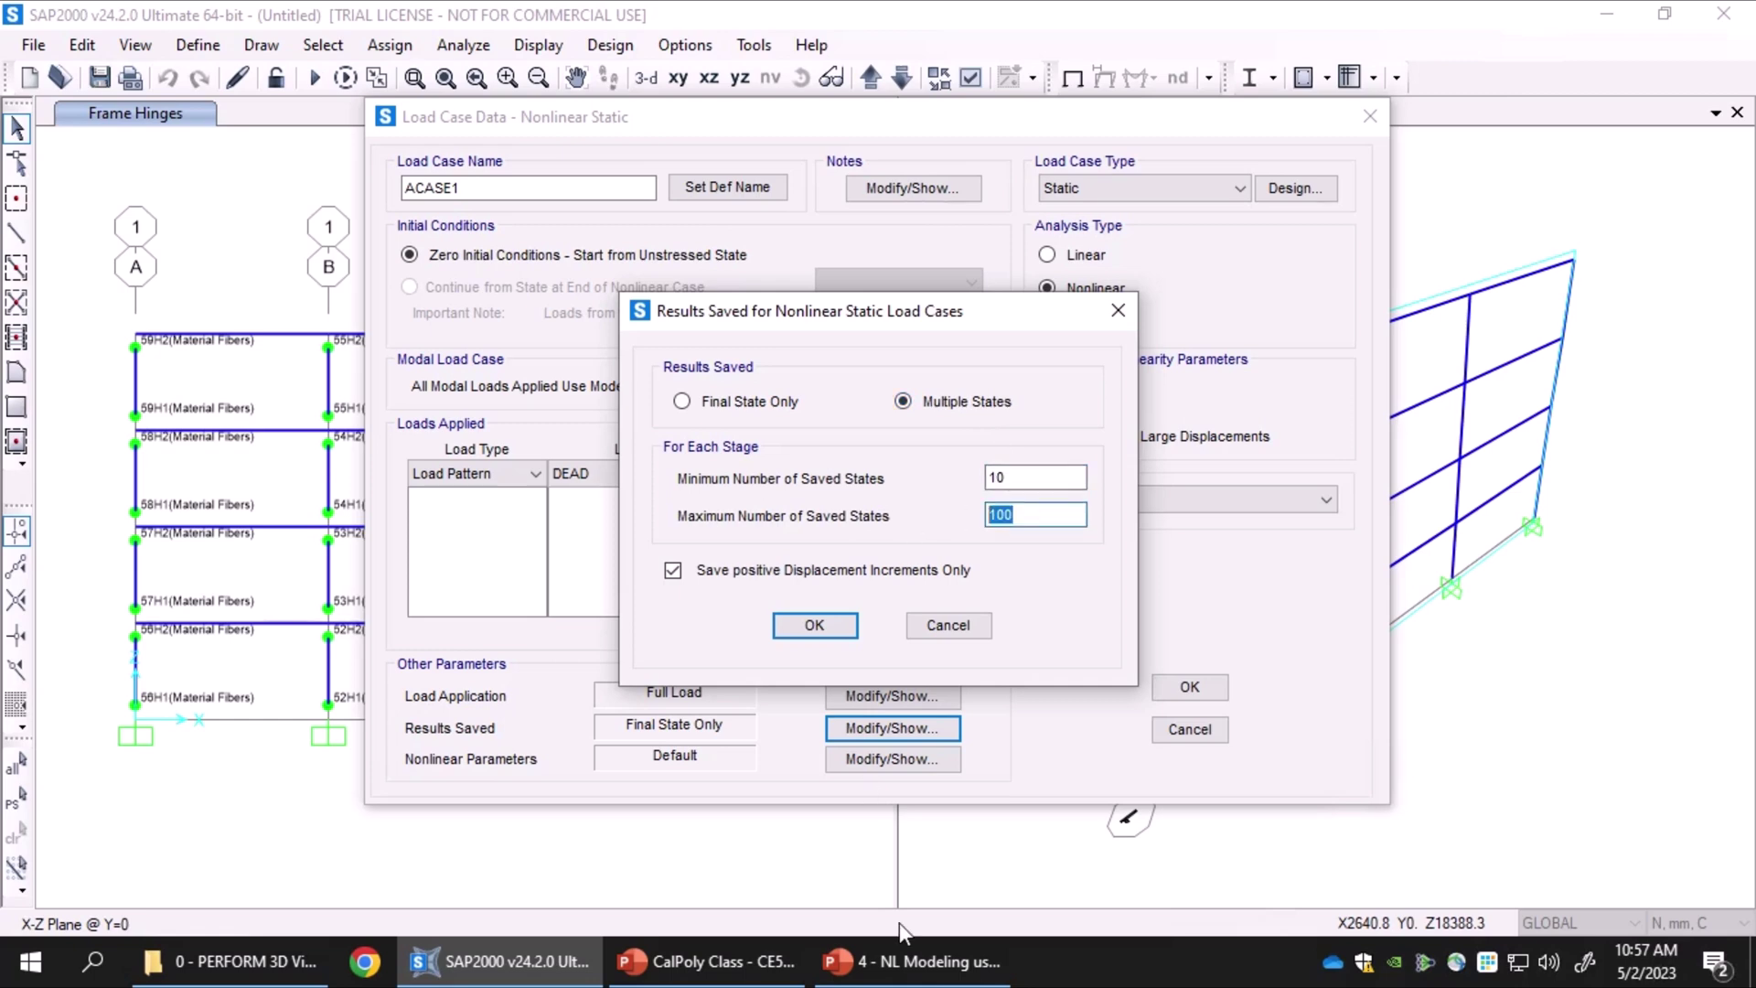
pyautogui.click(948, 627)
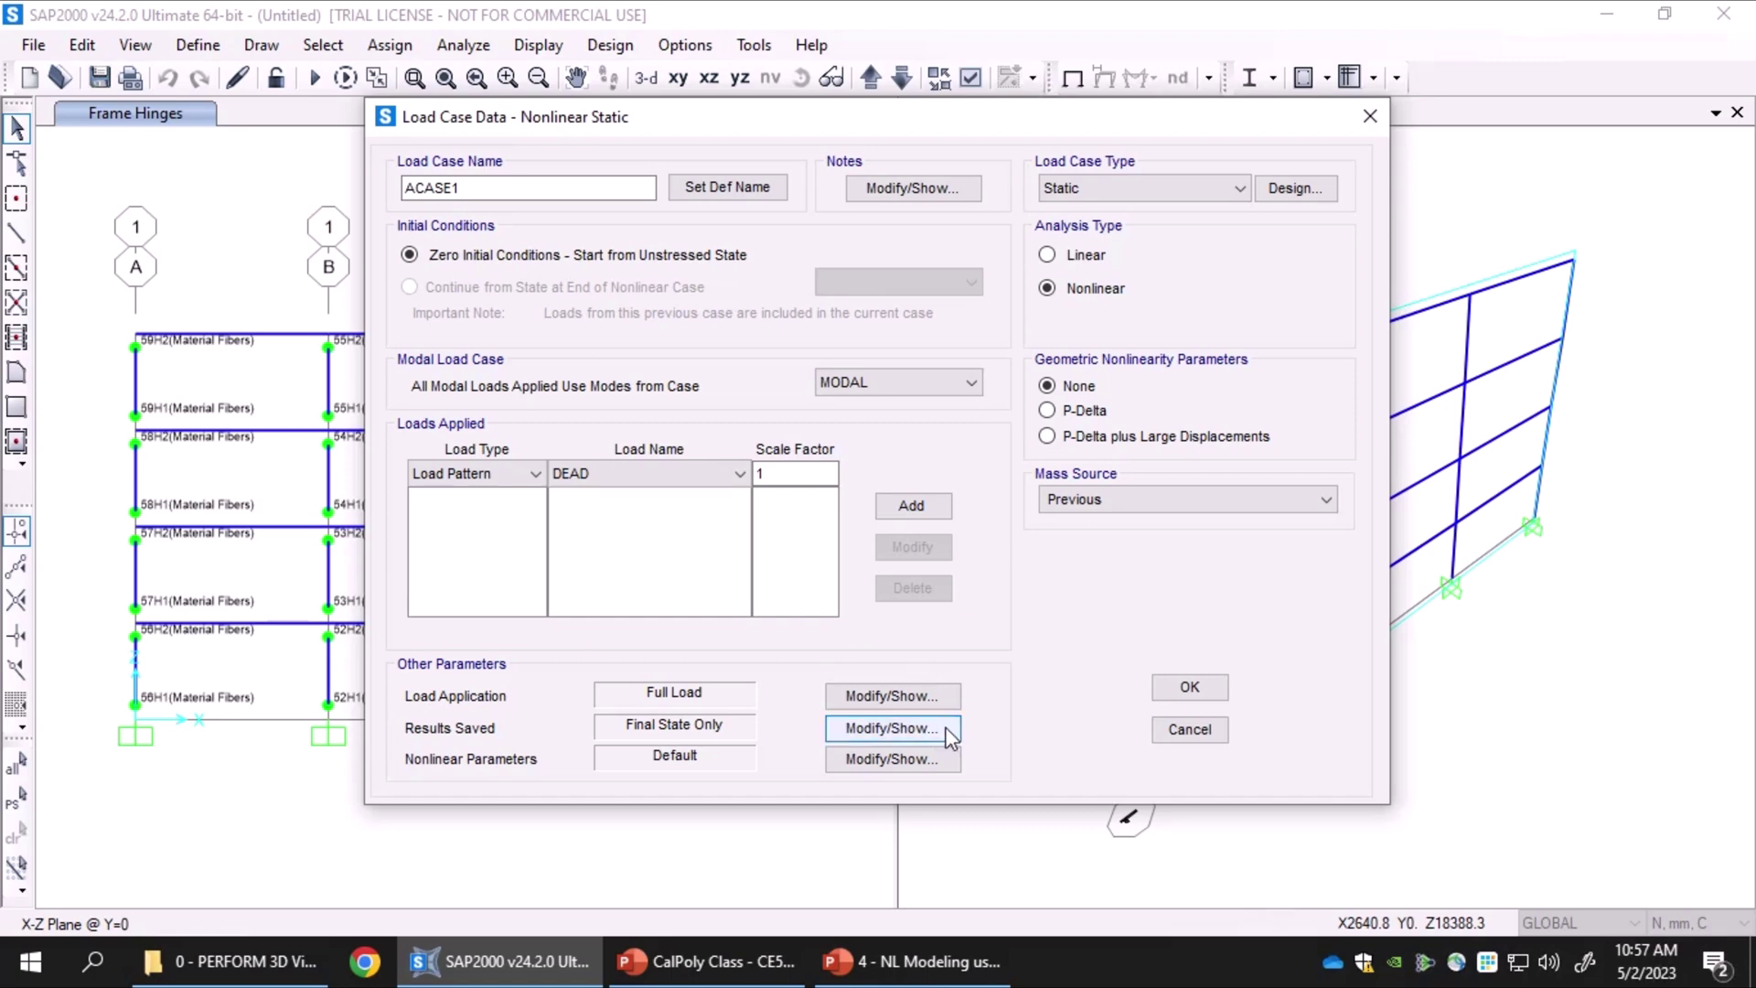
# Switch the load case type to Time History to view its nonlinear settings, and return it to Static
pyautogui.click(1161, 196)
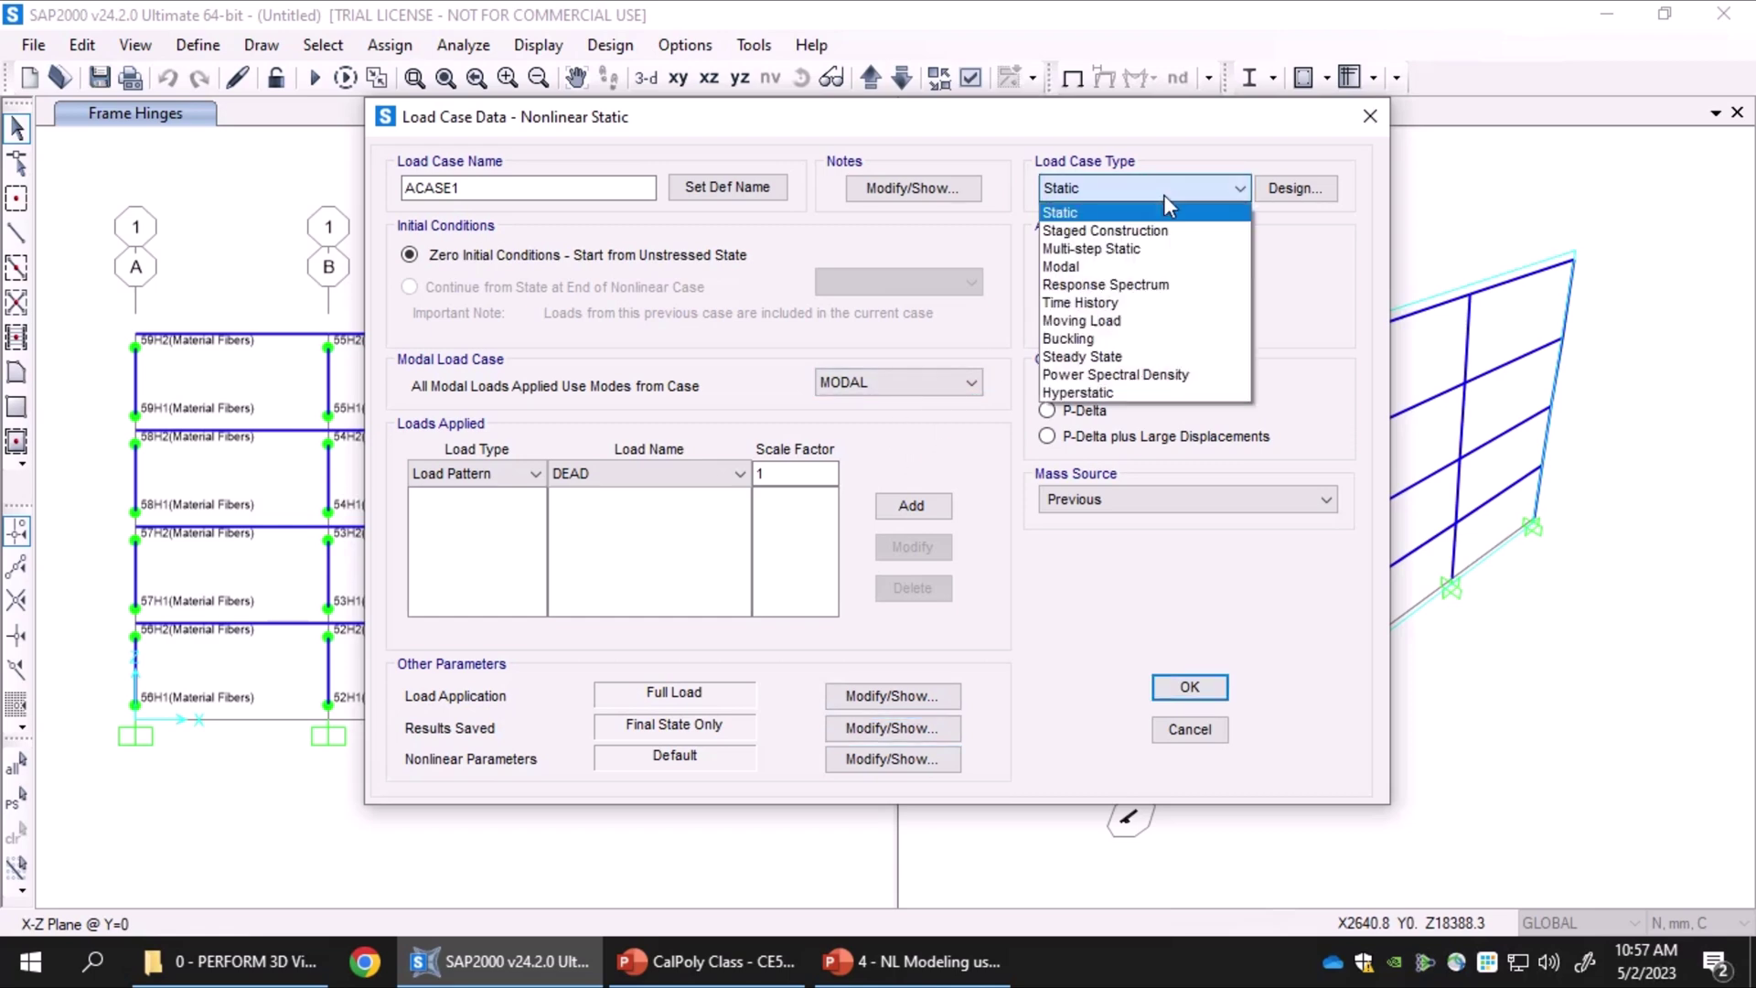
pyautogui.click(1086, 306)
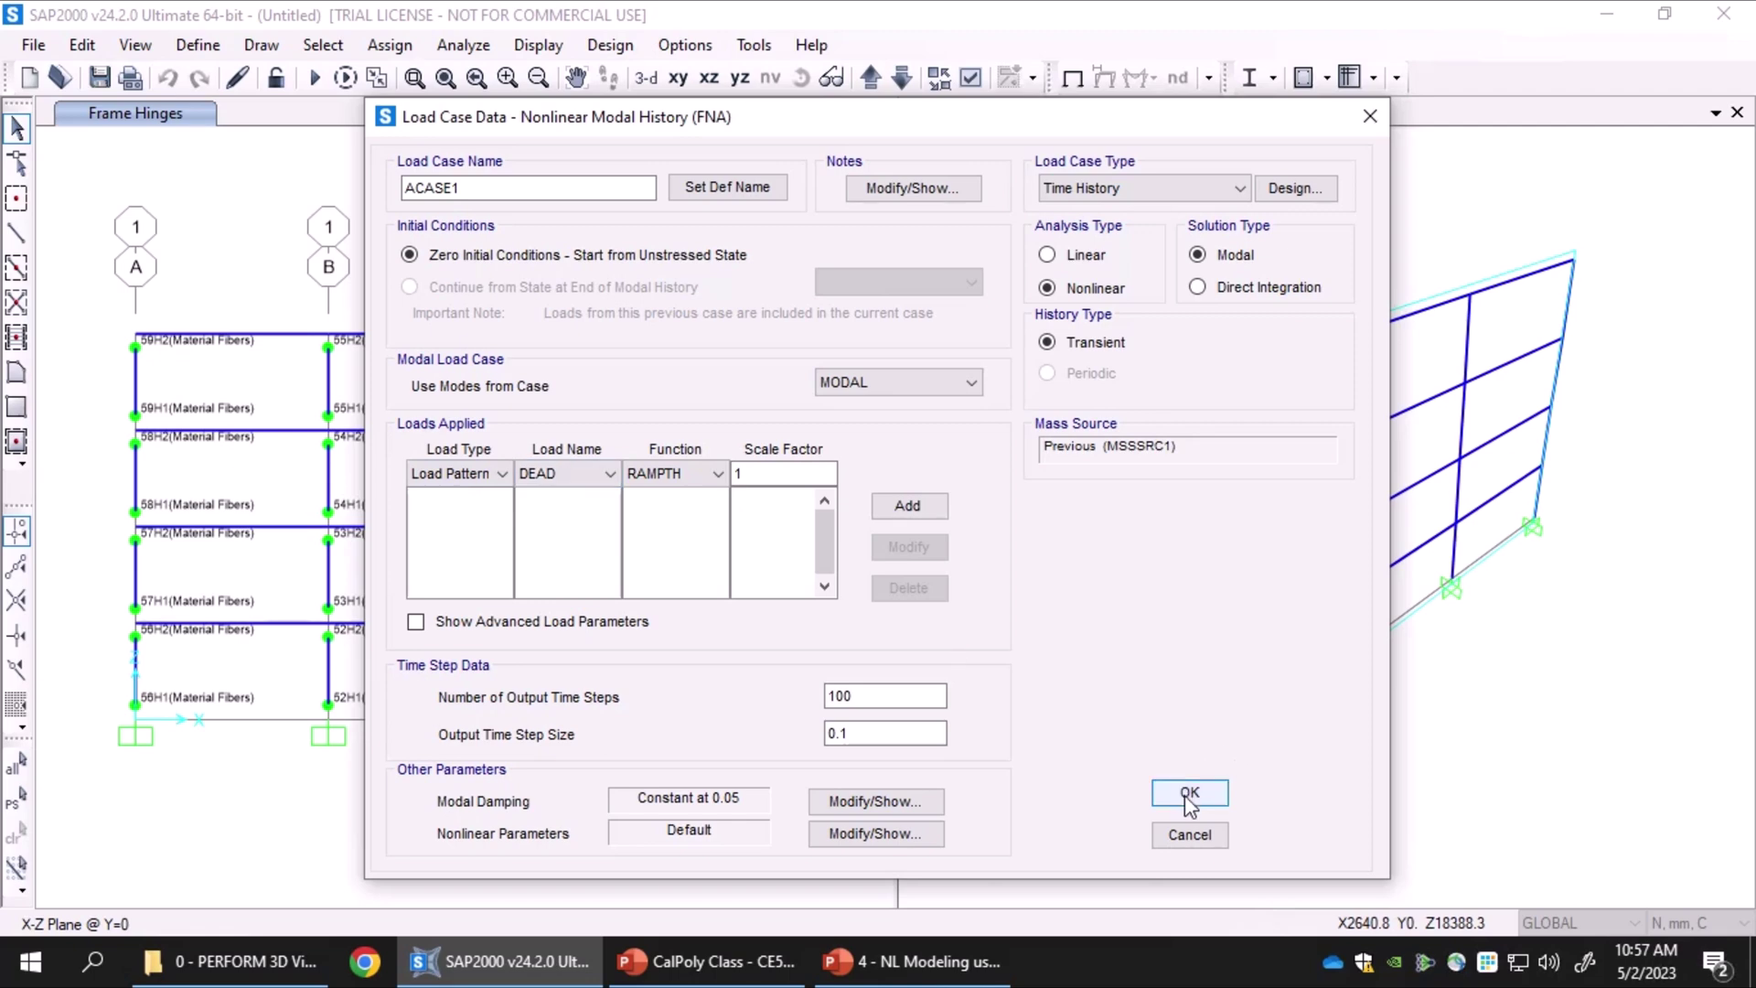
pyautogui.click(1154, 190)
pyautogui.click(1107, 219)
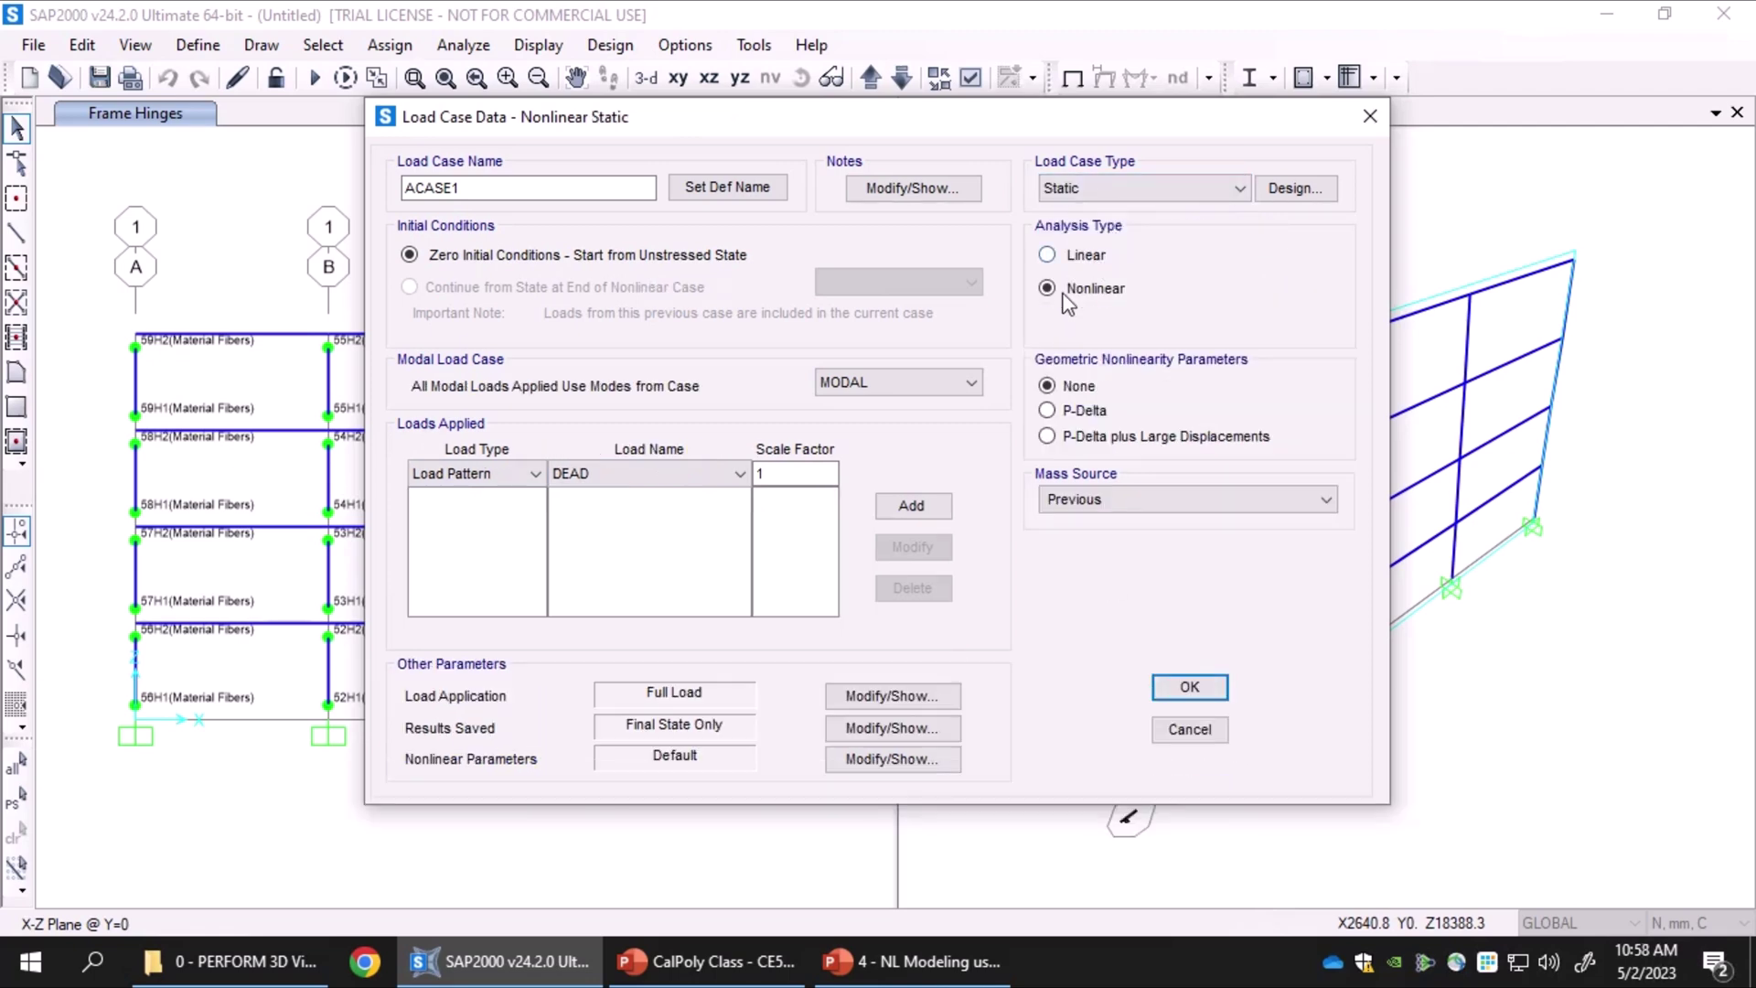
# Add the DEAD load pattern with scale factor 1 to the nonlinear static case, accept it, and cancel the load case definitions
pyautogui.click(901, 508)
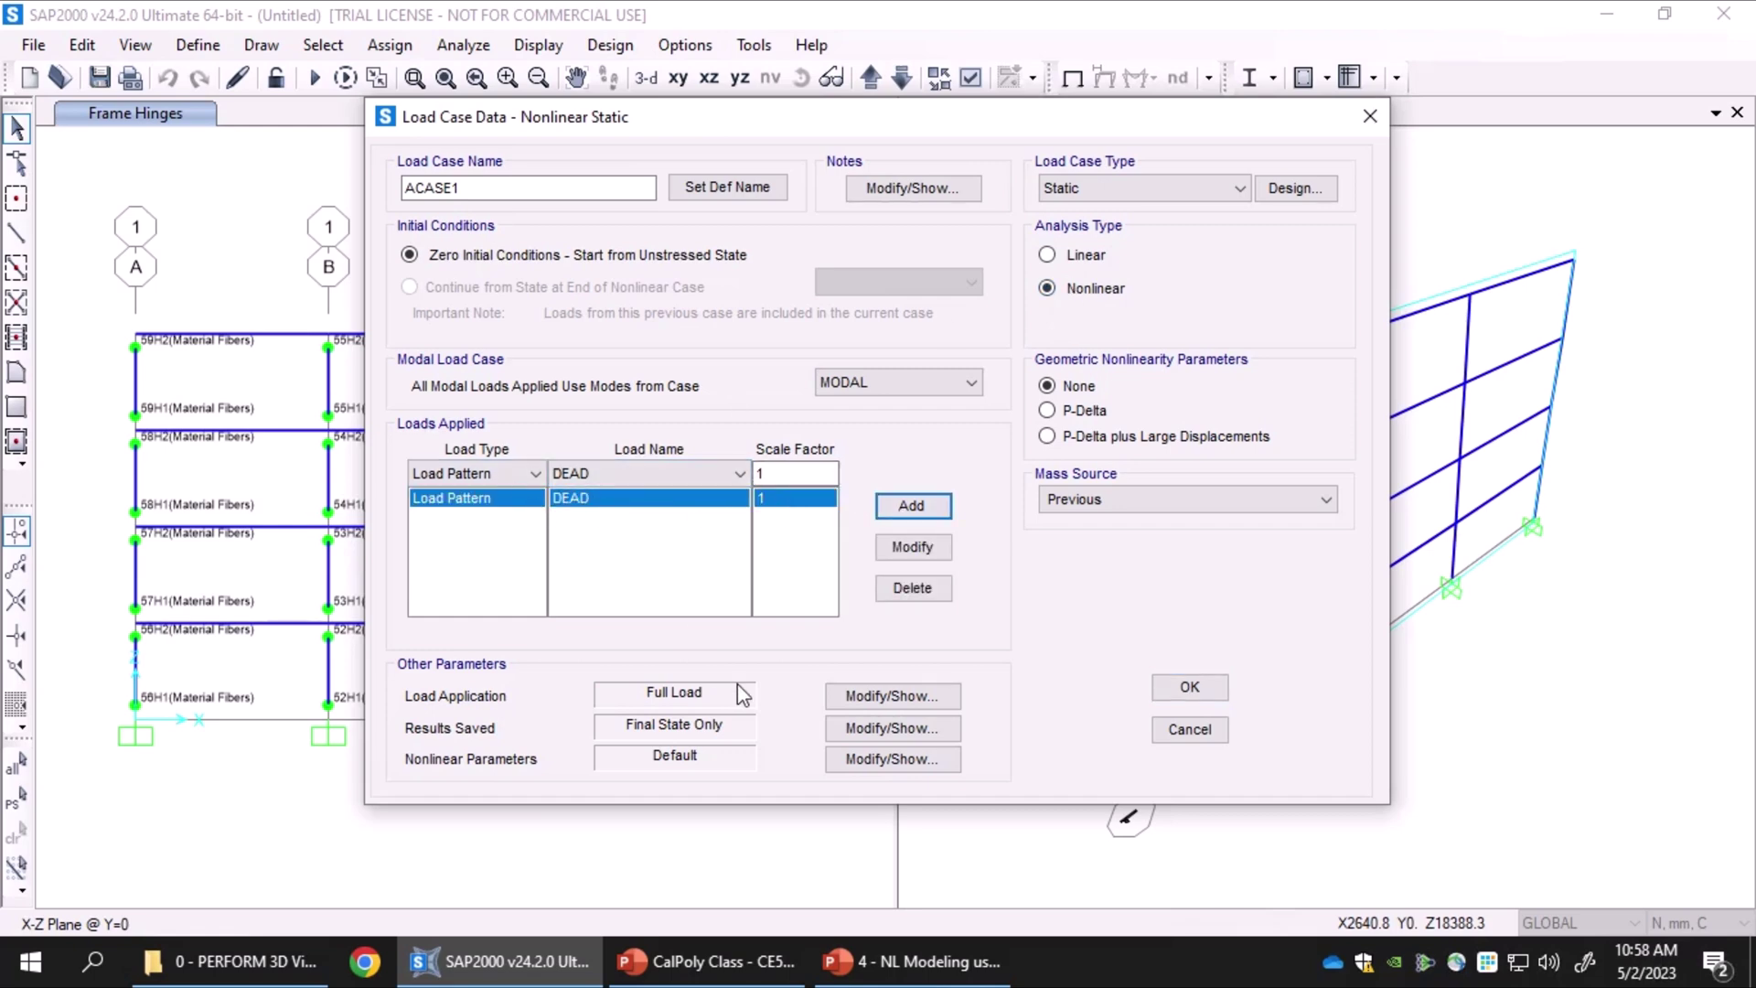
pyautogui.click(1185, 690)
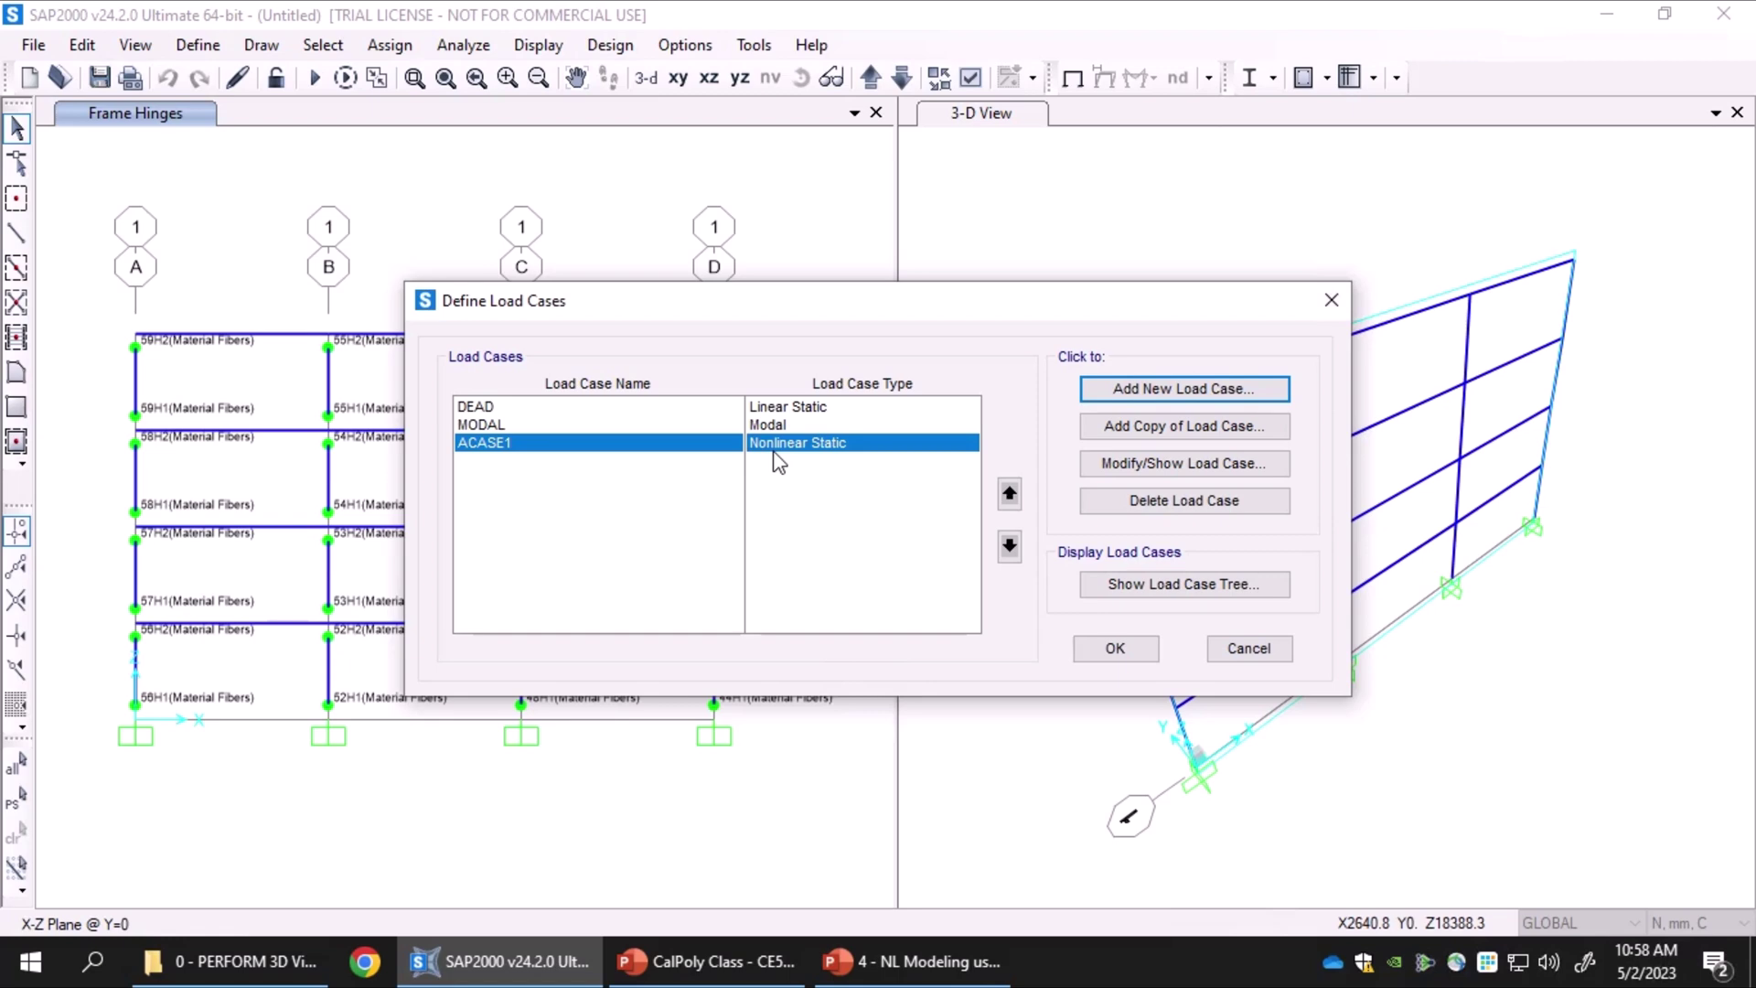
pyautogui.click(1221, 648)
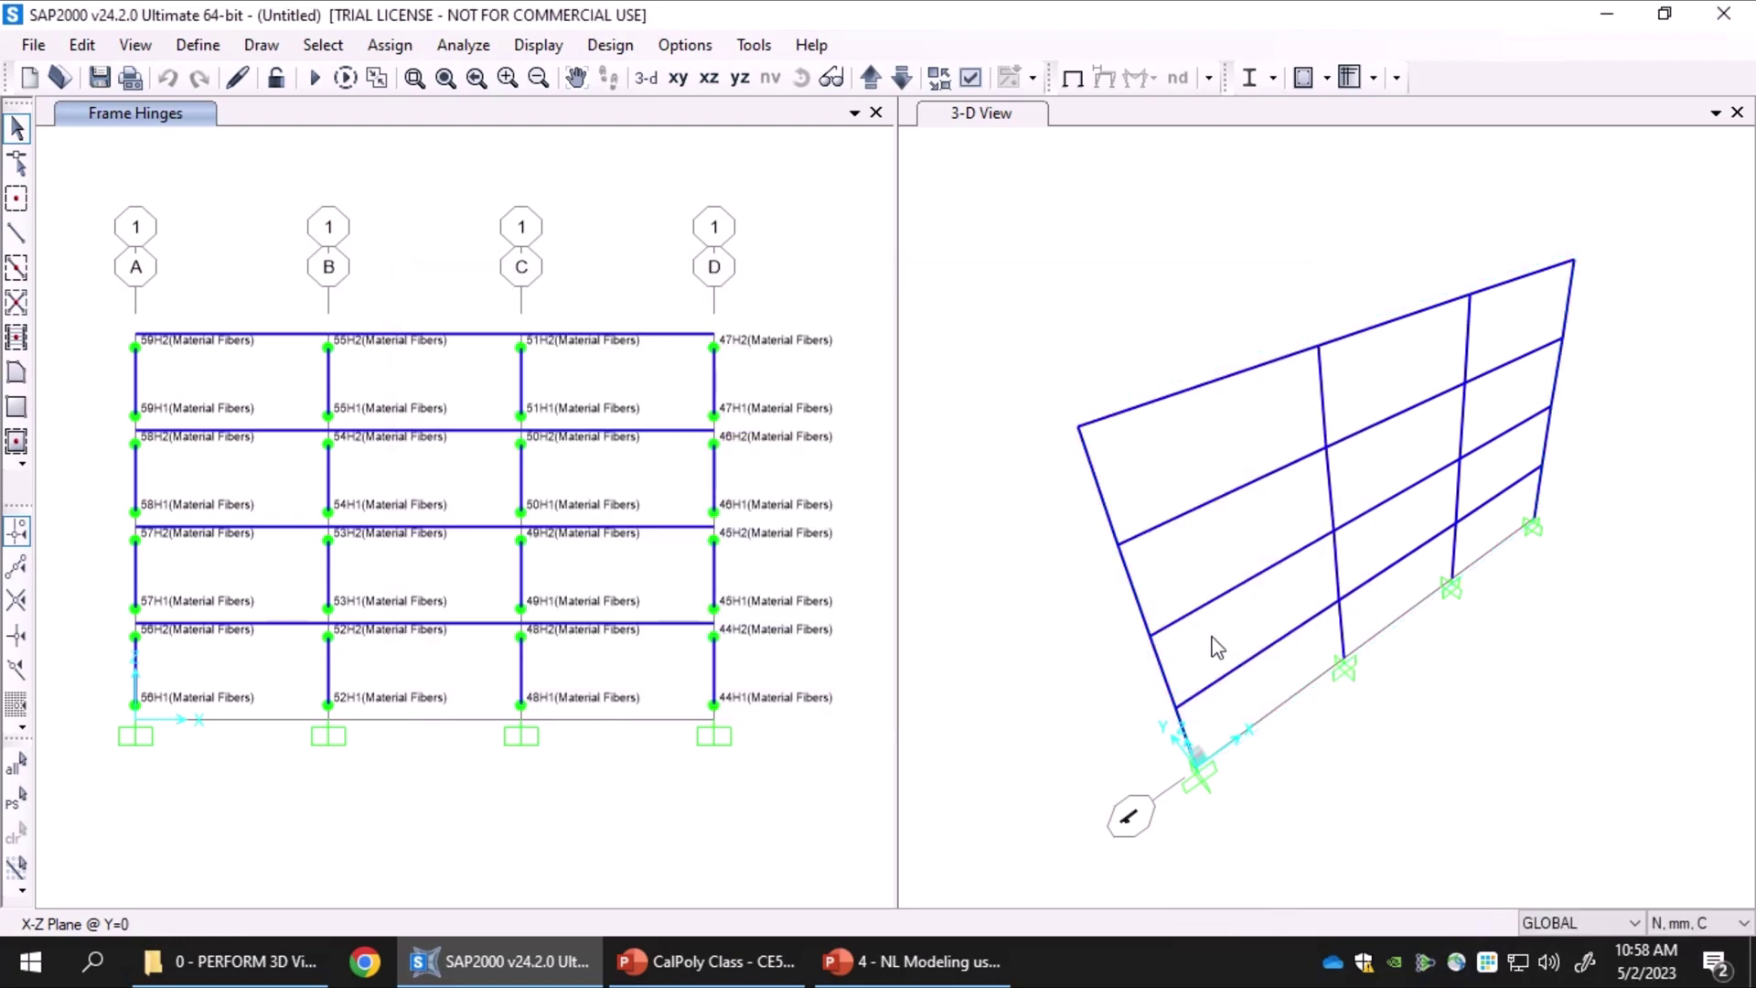